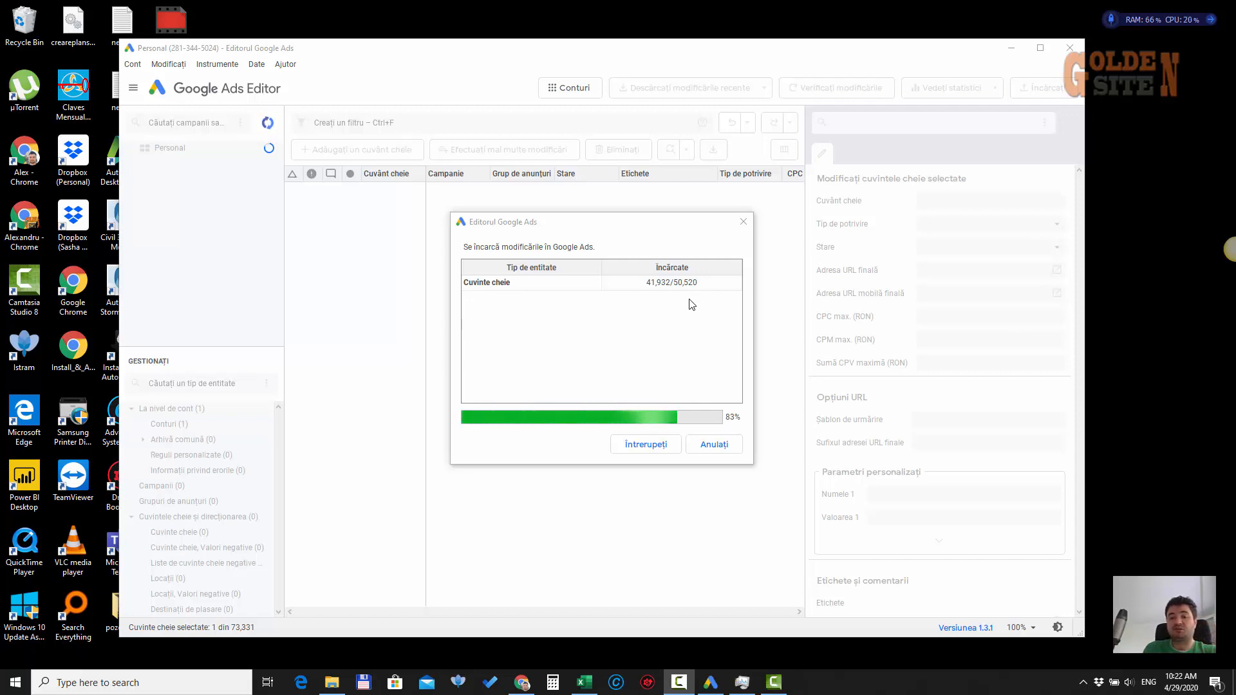
Switch to the 00 Prelucrare workbook in Excel and look over the Low search sheet and its UpdateLowSearch query
{"action": "left_click", "coordinate": [584, 683]}
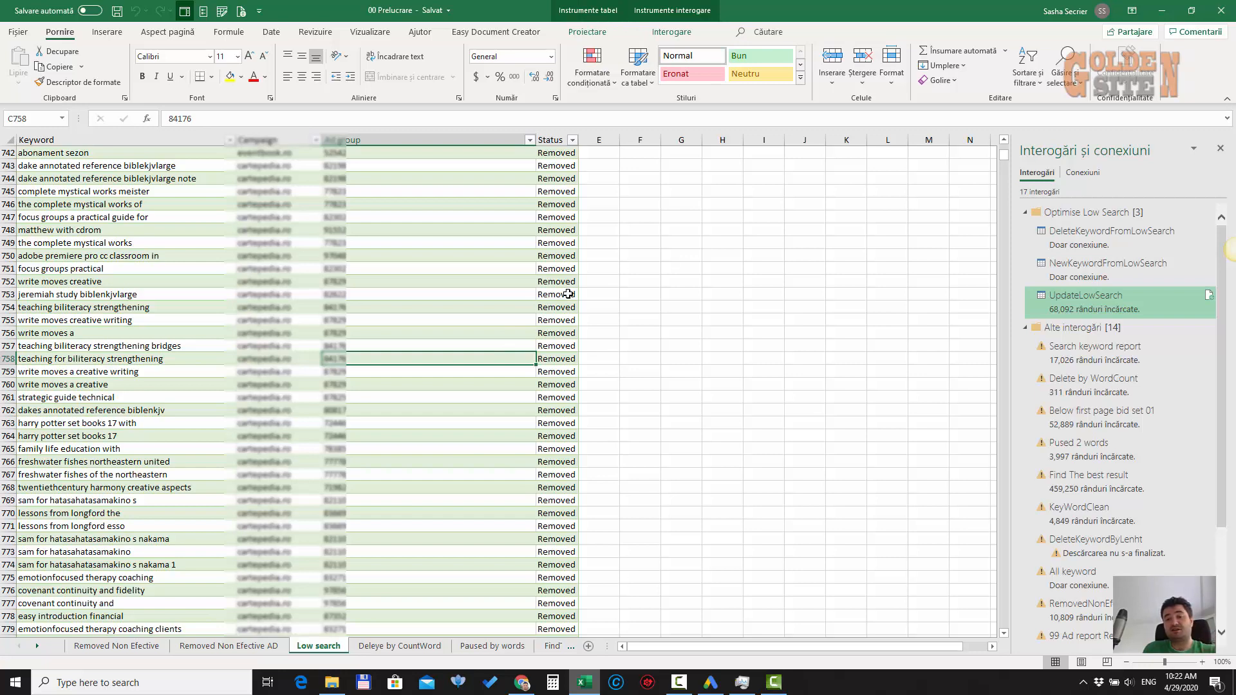
{"action": "left_click", "coordinate": [394, 320]}
{"action": "right_click", "coordinate": [394, 320]}
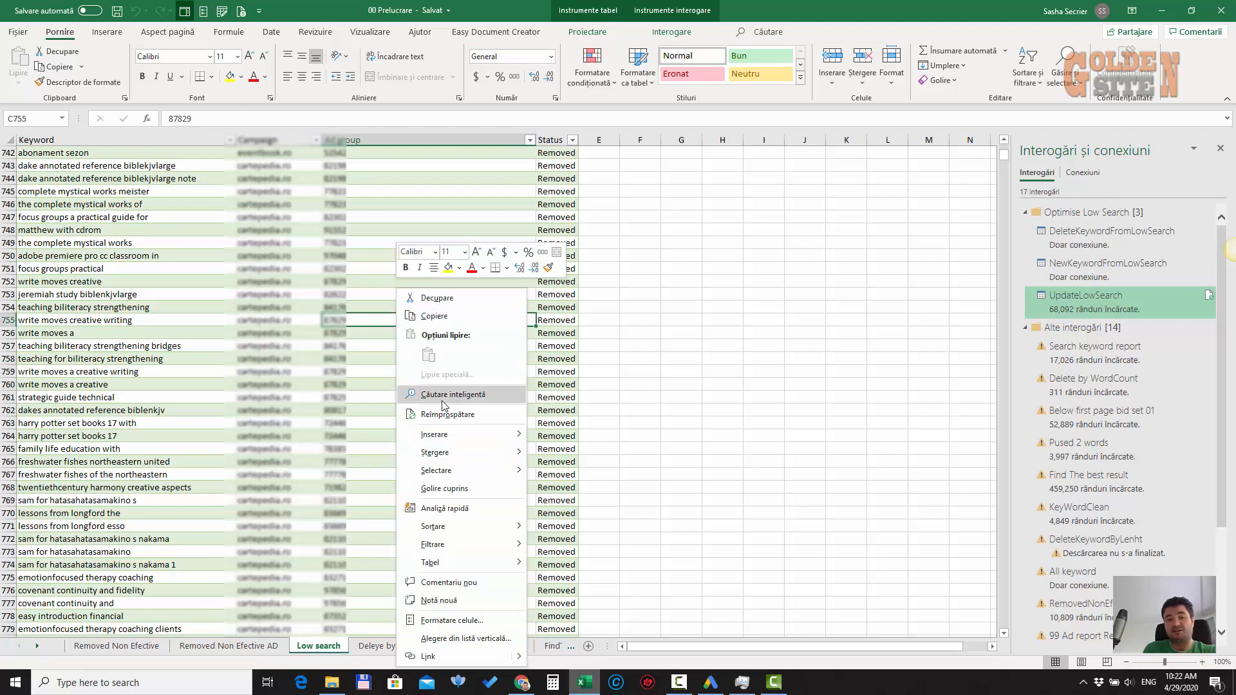
{"action": "left_click", "coordinate": [806, 292]}
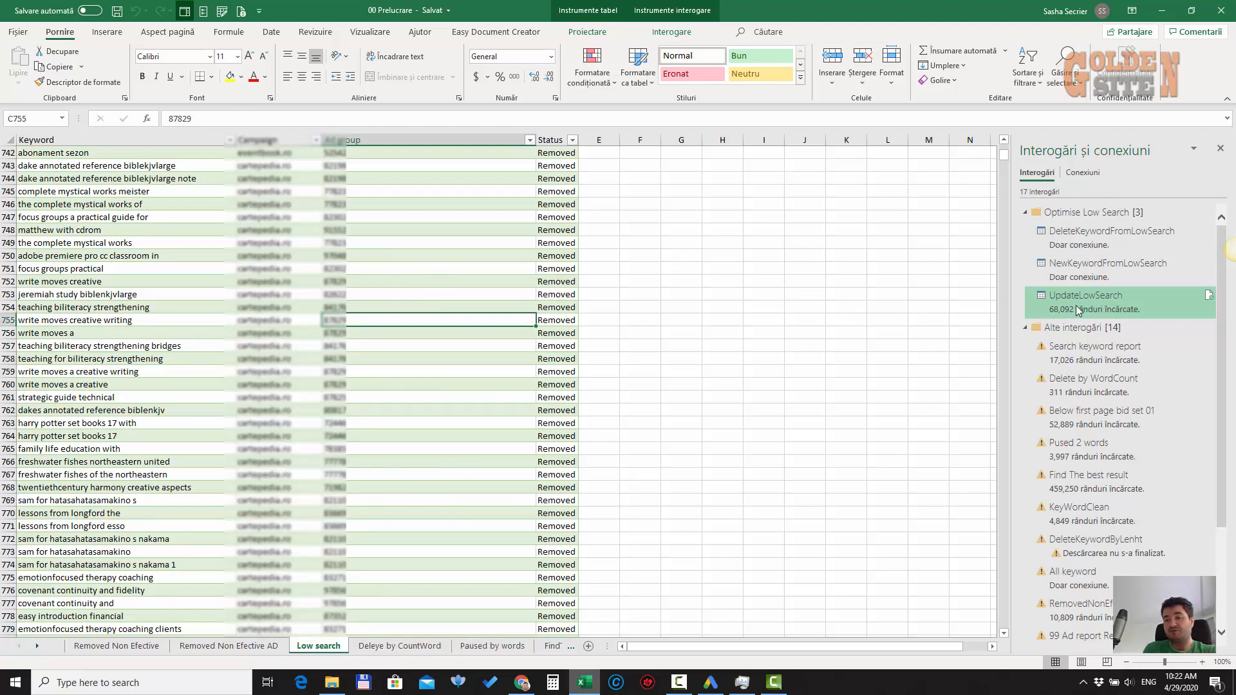
{"action": "mouse_move", "coordinate": [1063, 315]}
{"action": "left_click", "coordinate": [424, 396]}
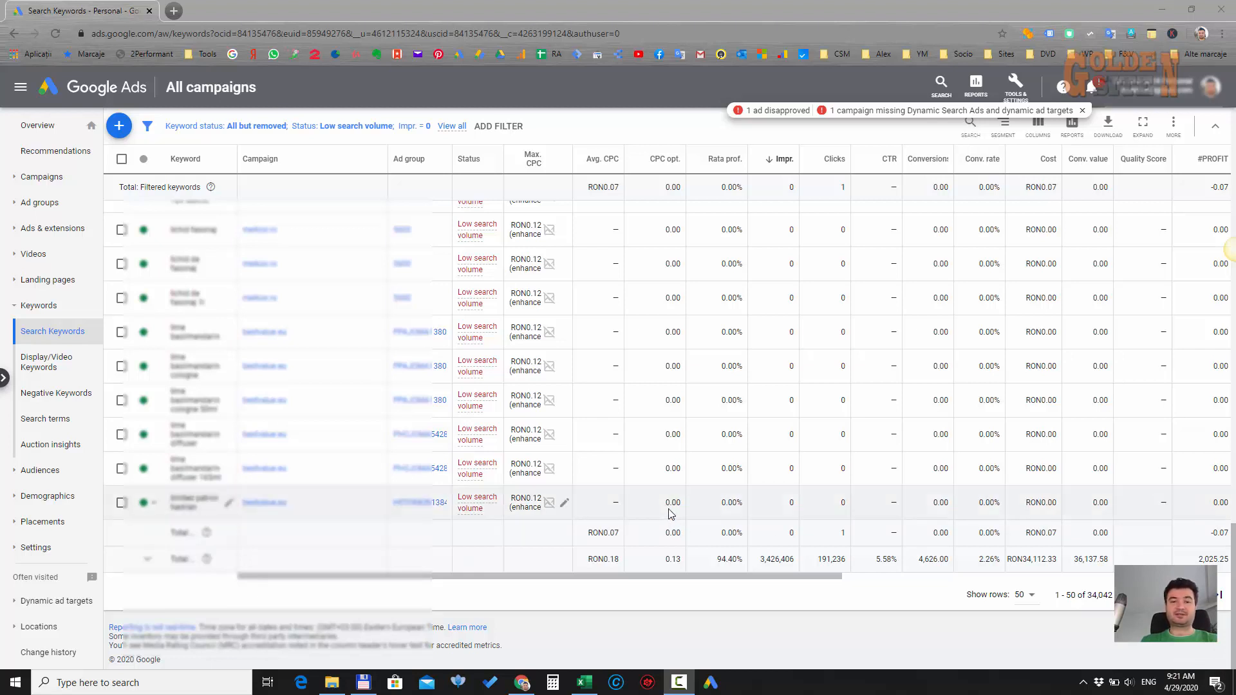
Review the Google Ads search keywords filtered to low search volume and zero impressions
{"action": "scroll", "coordinate": [666, 513], "scroll_direction": "up", "scroll_amount": 20}
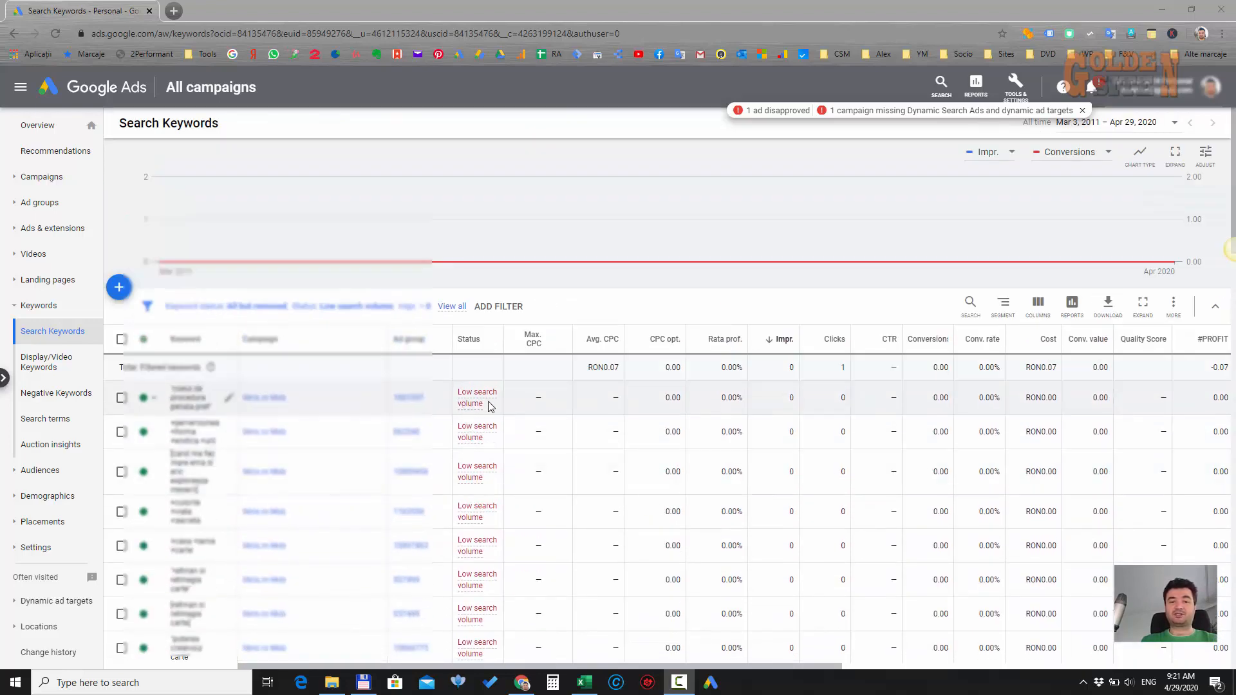
{"action": "mouse_move", "coordinate": [484, 409]}
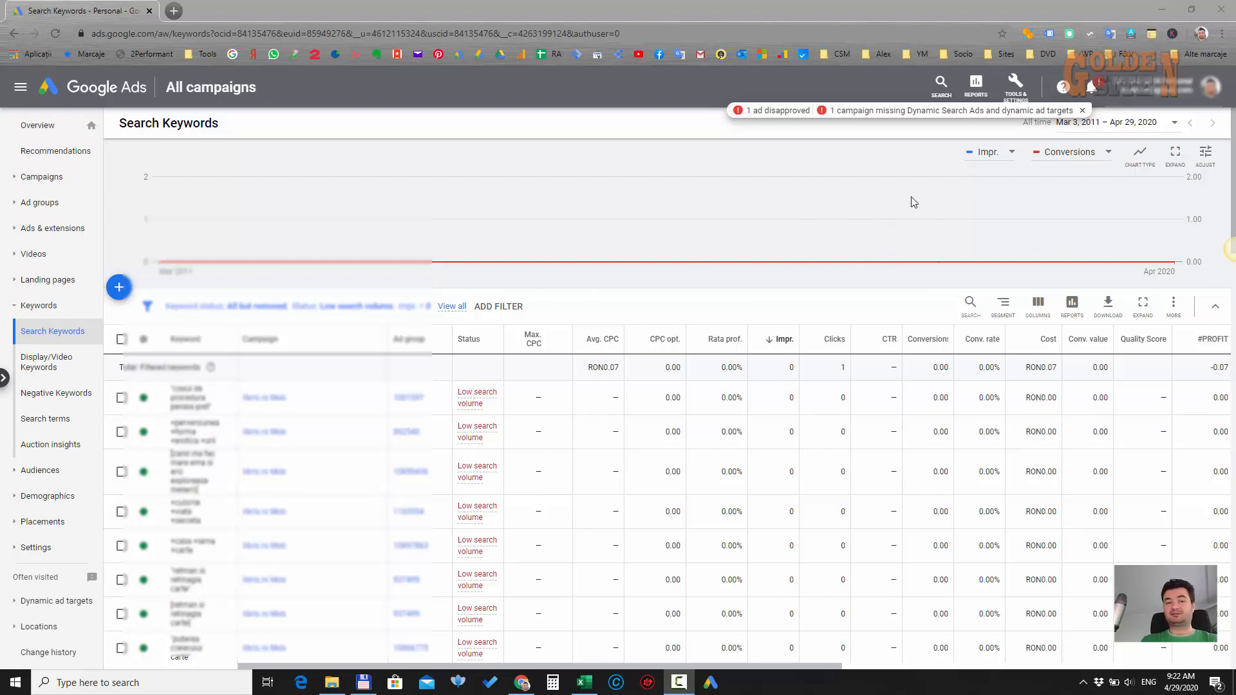
{"action": "mouse_move", "coordinate": [895, 215]}
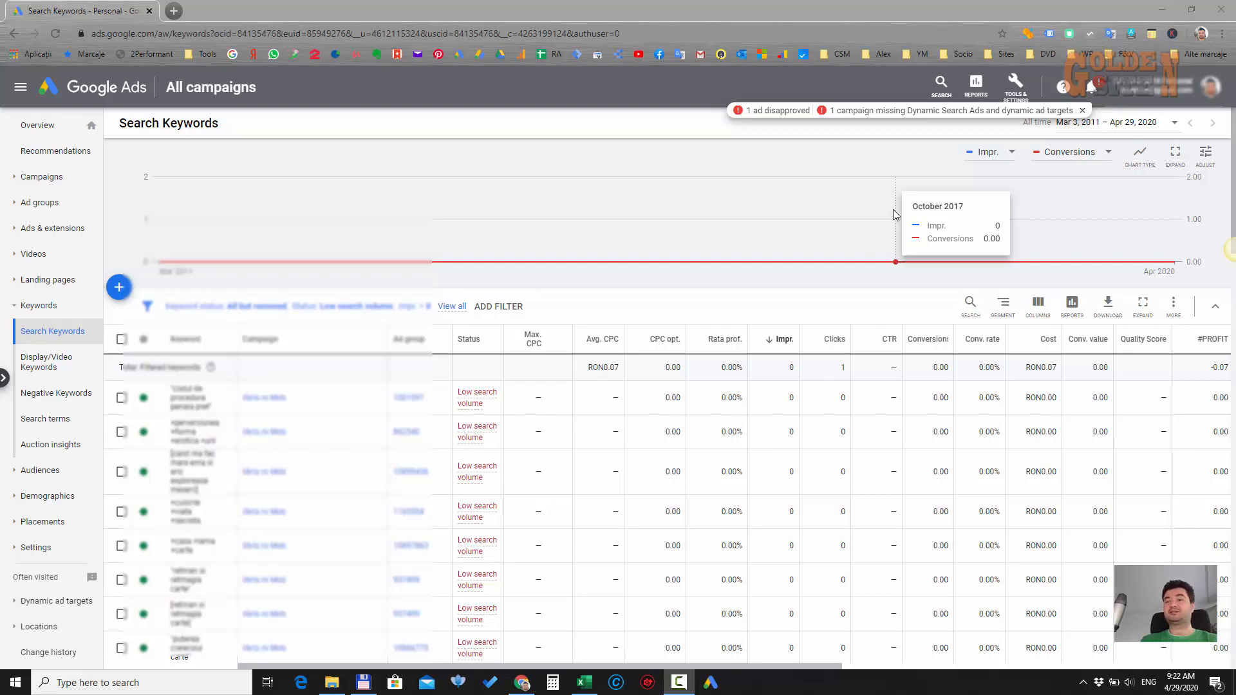
Switch back to the Excel workbook and view the existing Search keyword report query in the Power Query Editor
{"action": "left_click", "coordinate": [1161, 10]}
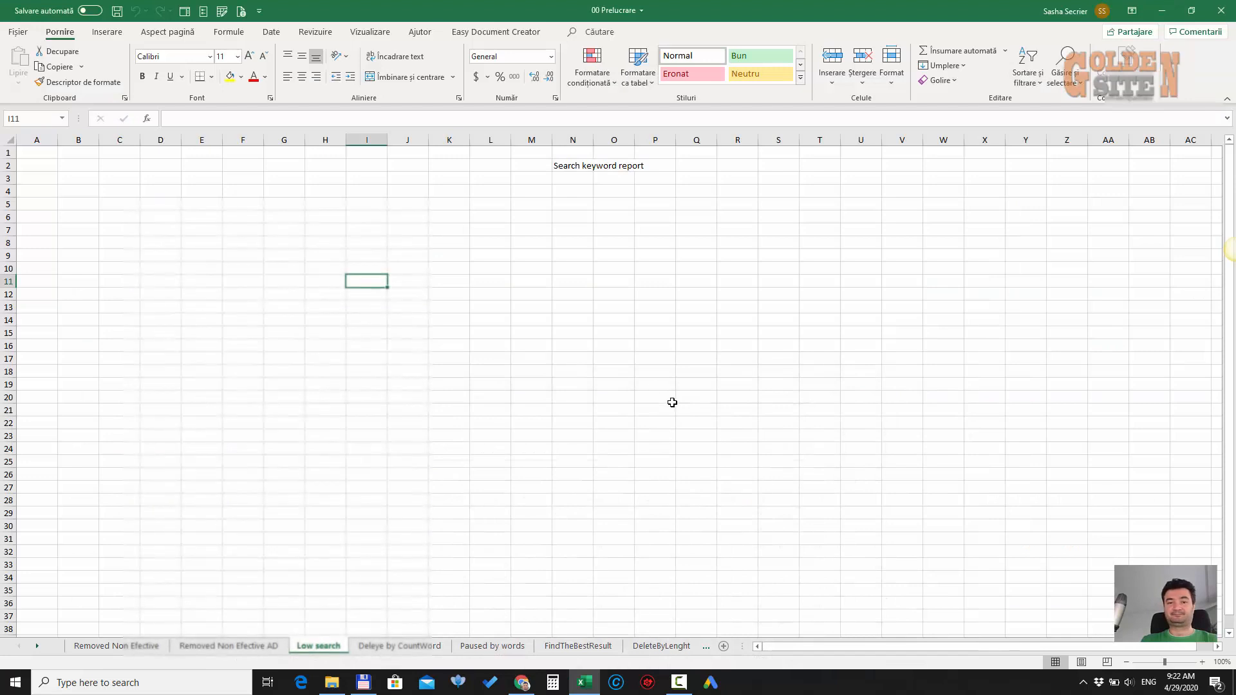
{"action": "left_click", "coordinate": [573, 287]}
{"action": "left_click", "coordinate": [329, 335]}
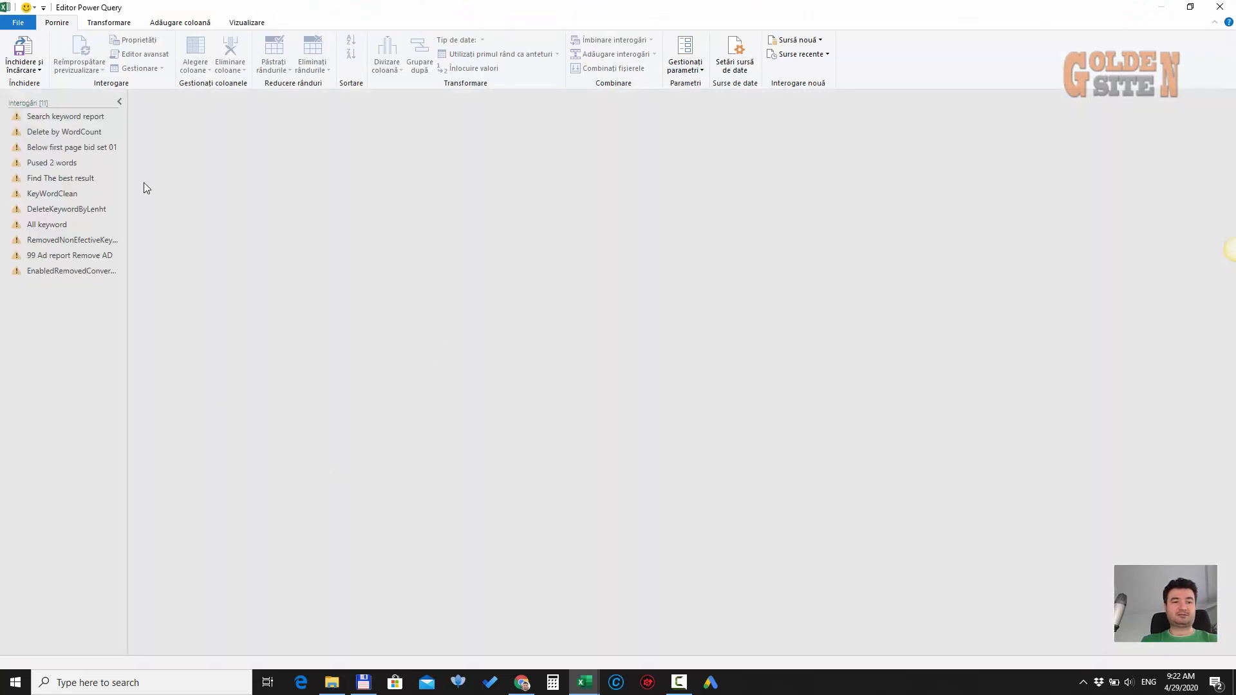
{"action": "left_click", "coordinate": [83, 117]}
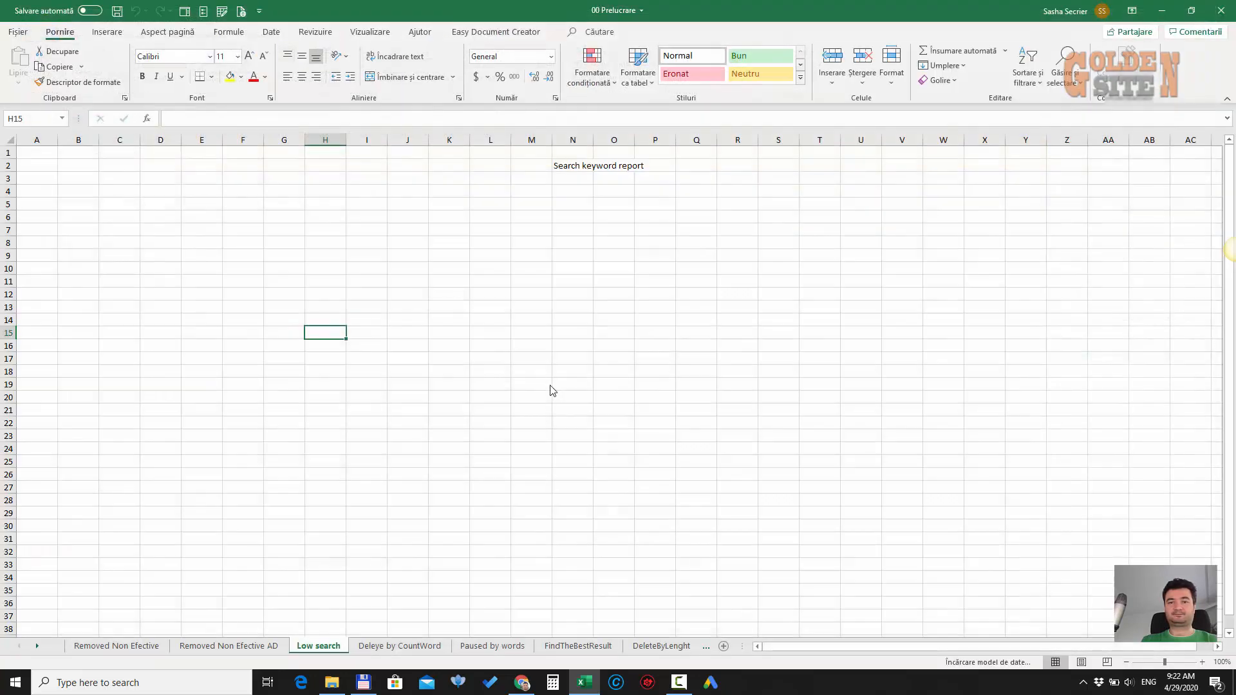
Import Search keyword report.csv from the # 2Performant ADS folder in Dropbox (Personal) and open it for transformation in Power Query
{"action": "left_click", "coordinate": [271, 32]}
{"action": "left_click", "coordinate": [55, 68]}
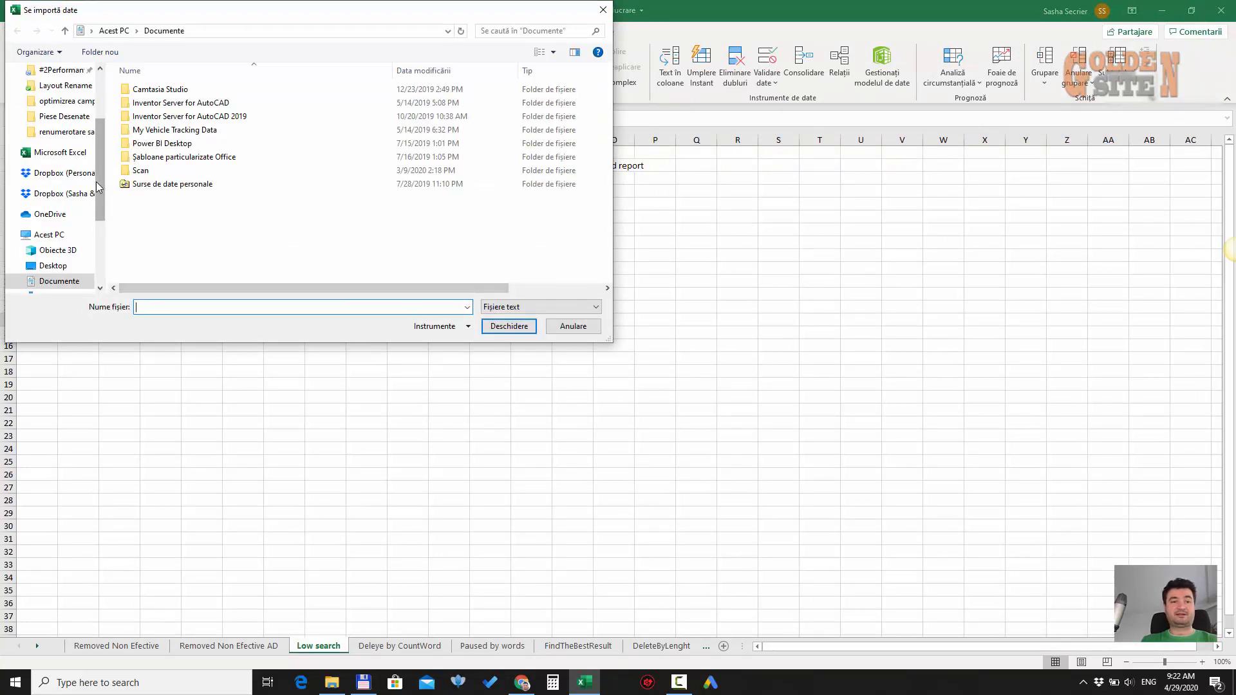
{"action": "left_click", "coordinate": [71, 173]}
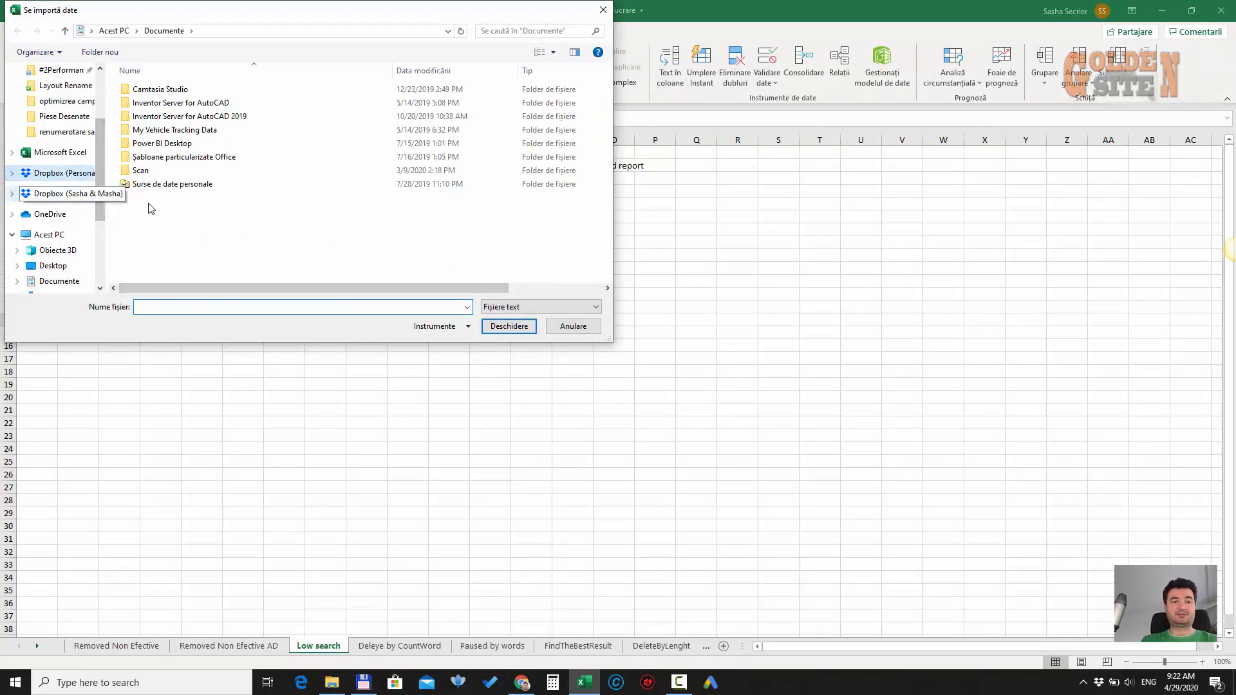
{"action": "double_click", "coordinate": [164, 89]}
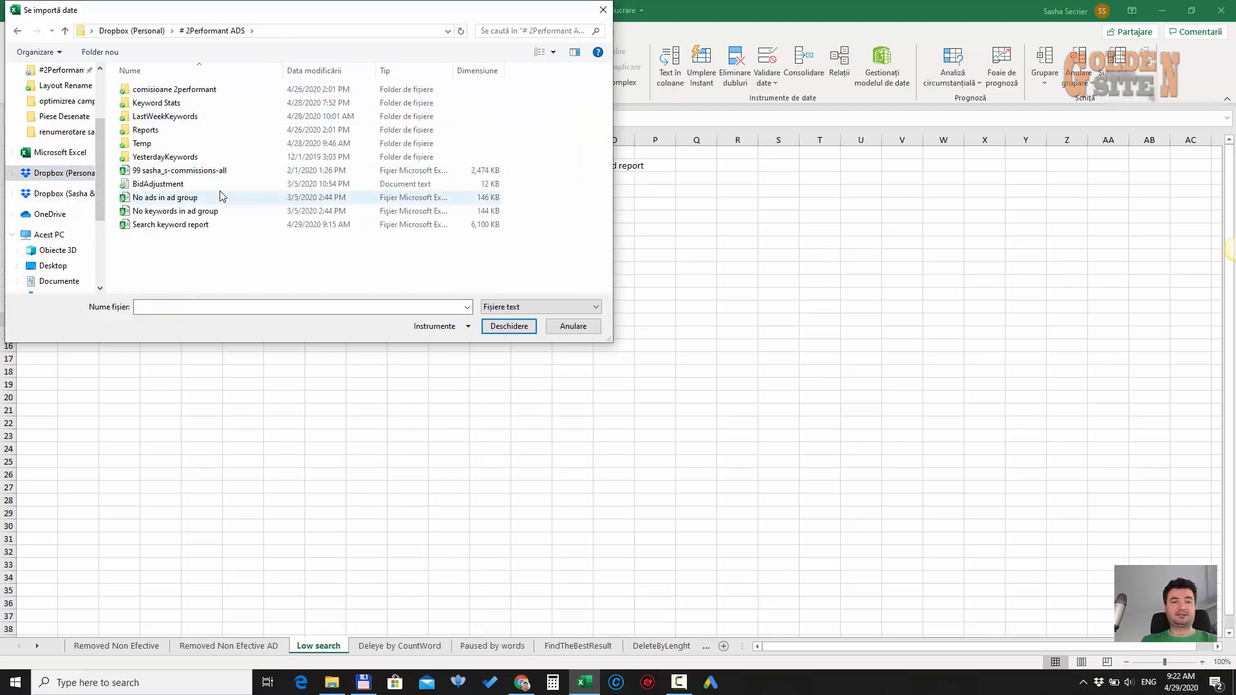
{"action": "double_click", "coordinate": [205, 225]}
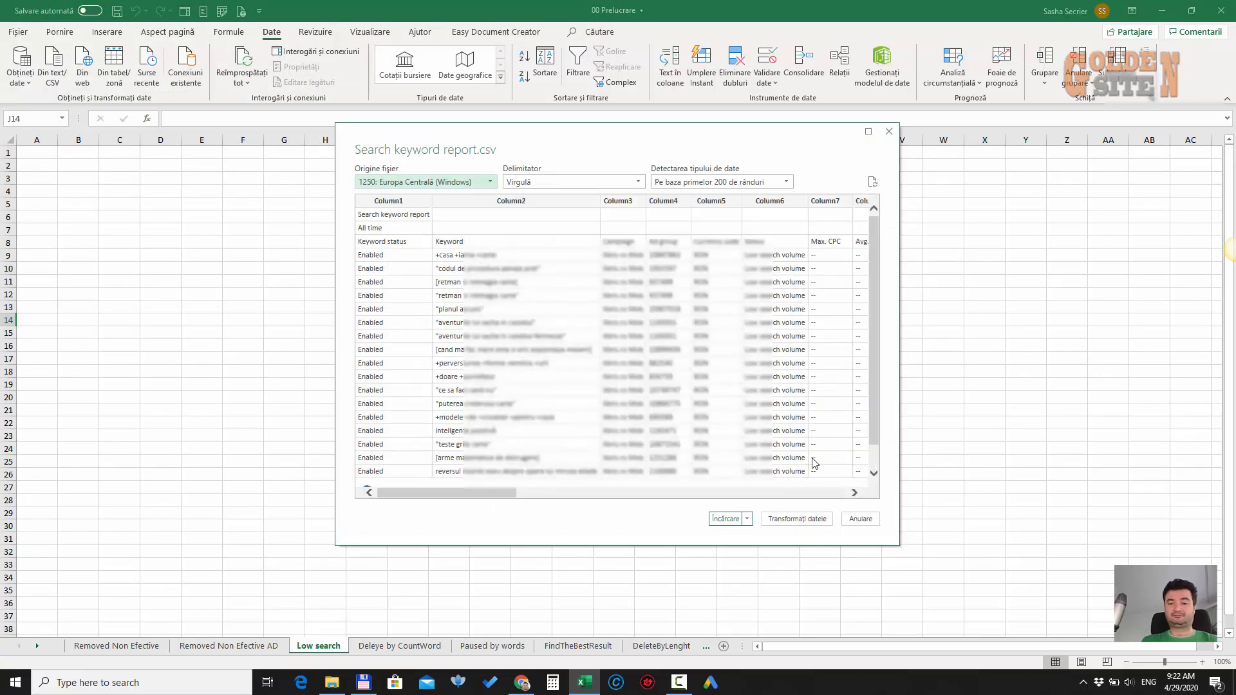
{"action": "left_click", "coordinate": [797, 519]}
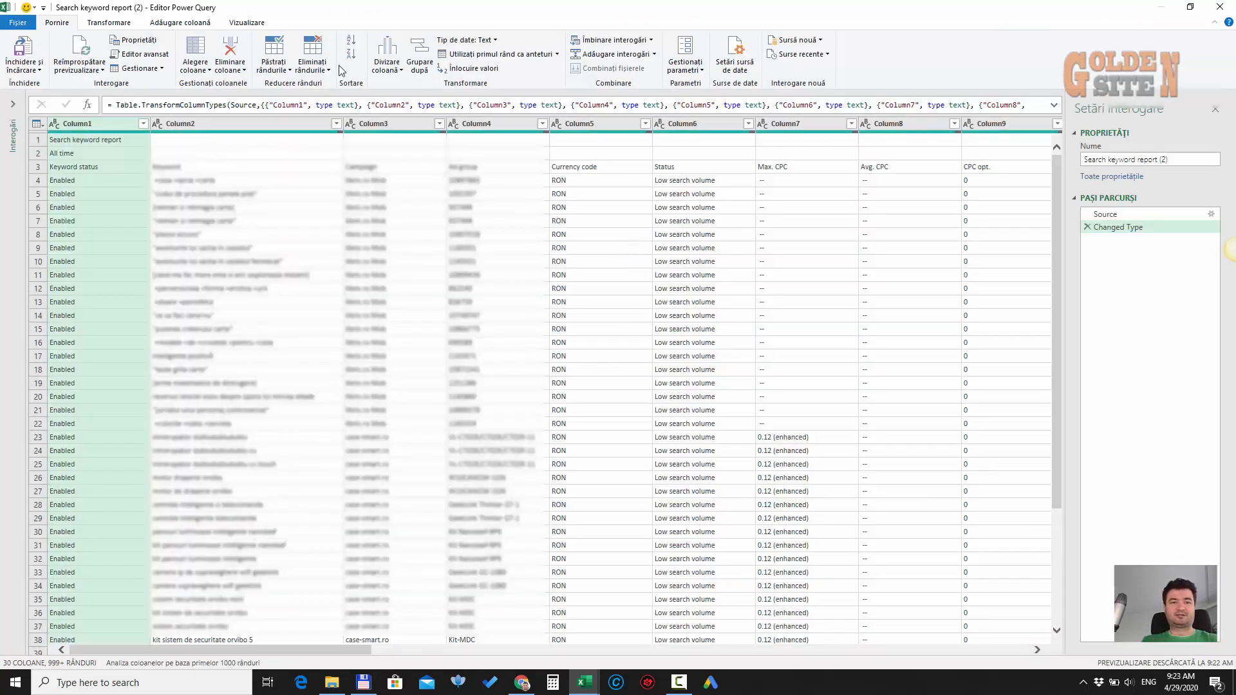
Remove the top 2 rows of the imported report and promote the next row to column headers
{"action": "left_click", "coordinate": [317, 62]}
{"action": "left_click", "coordinate": [334, 85]}
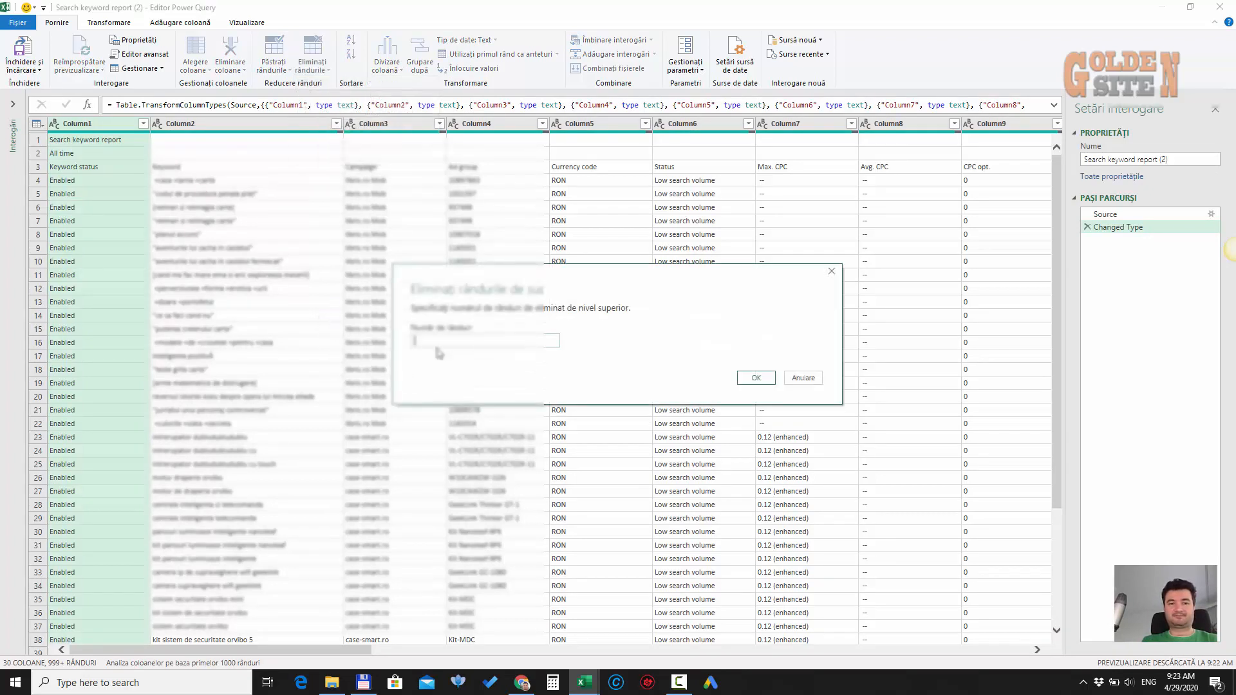
{"action": "type", "text": "2"}
{"action": "key", "text": "Return"}
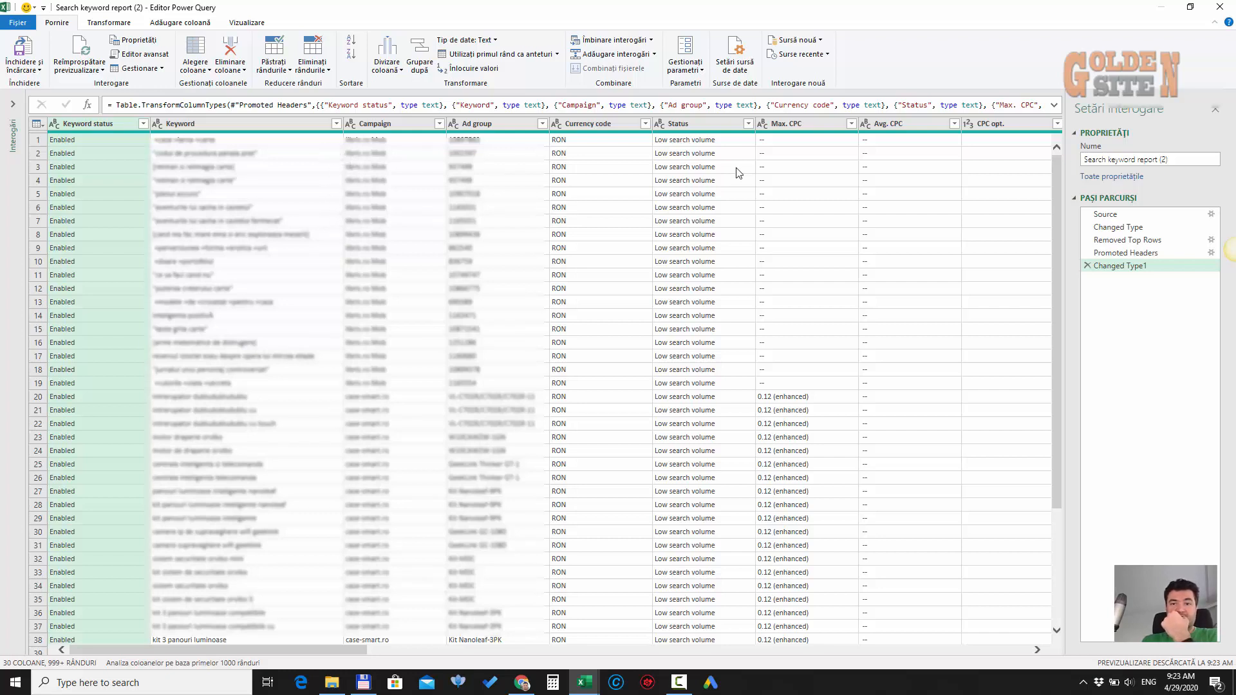
Keep only the Keyword column in the query, removing all other columns
{"action": "scroll", "coordinate": [715, 432], "scroll_direction": "down", "scroll_amount": 15}
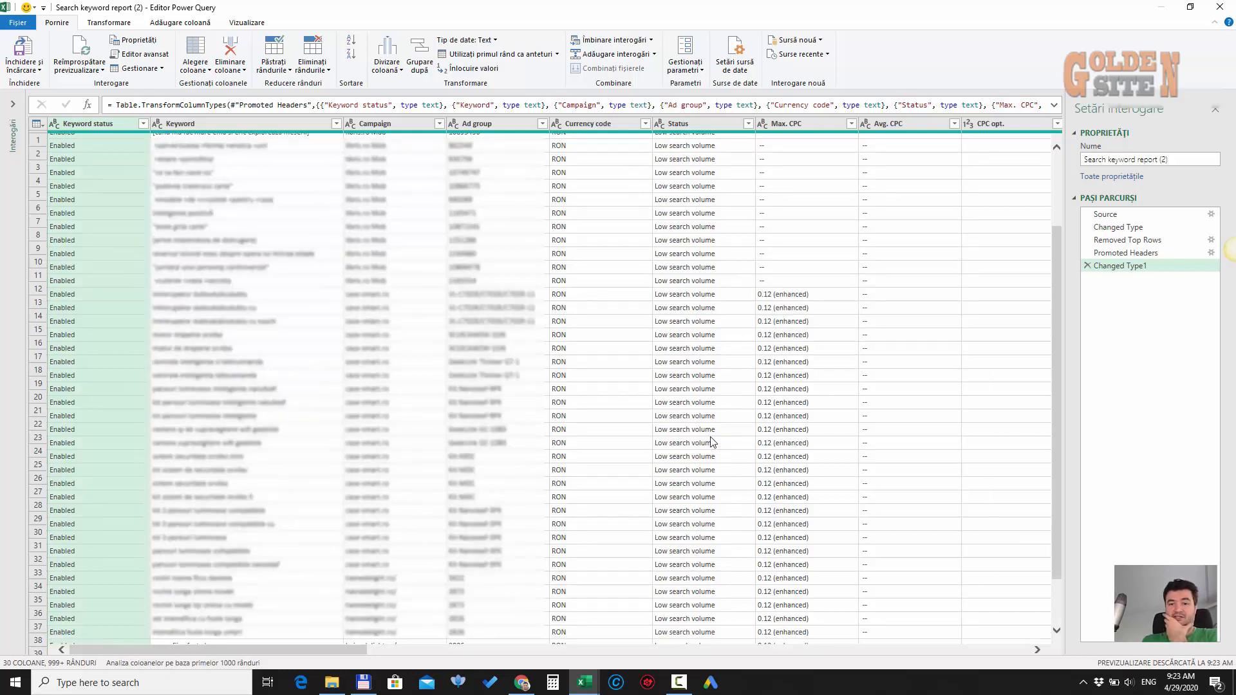
{"action": "scroll", "coordinate": [712, 442], "scroll_direction": "up", "scroll_amount": 15}
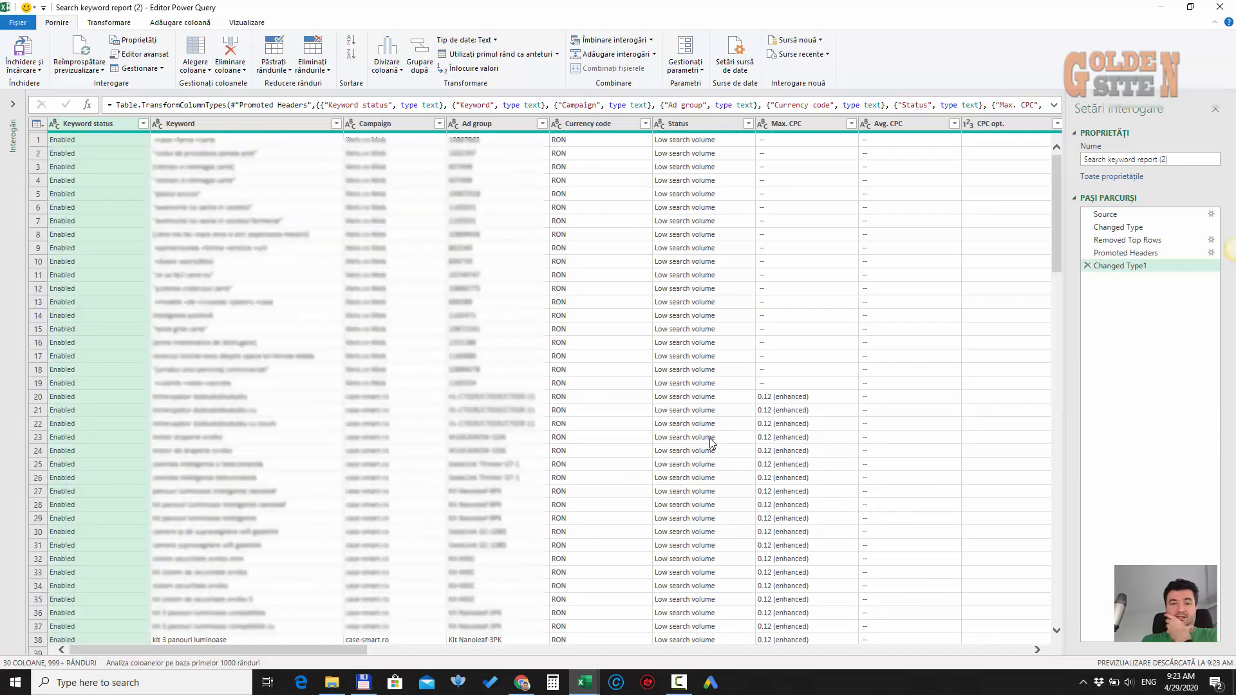
{"action": "left_click", "coordinate": [195, 52]}
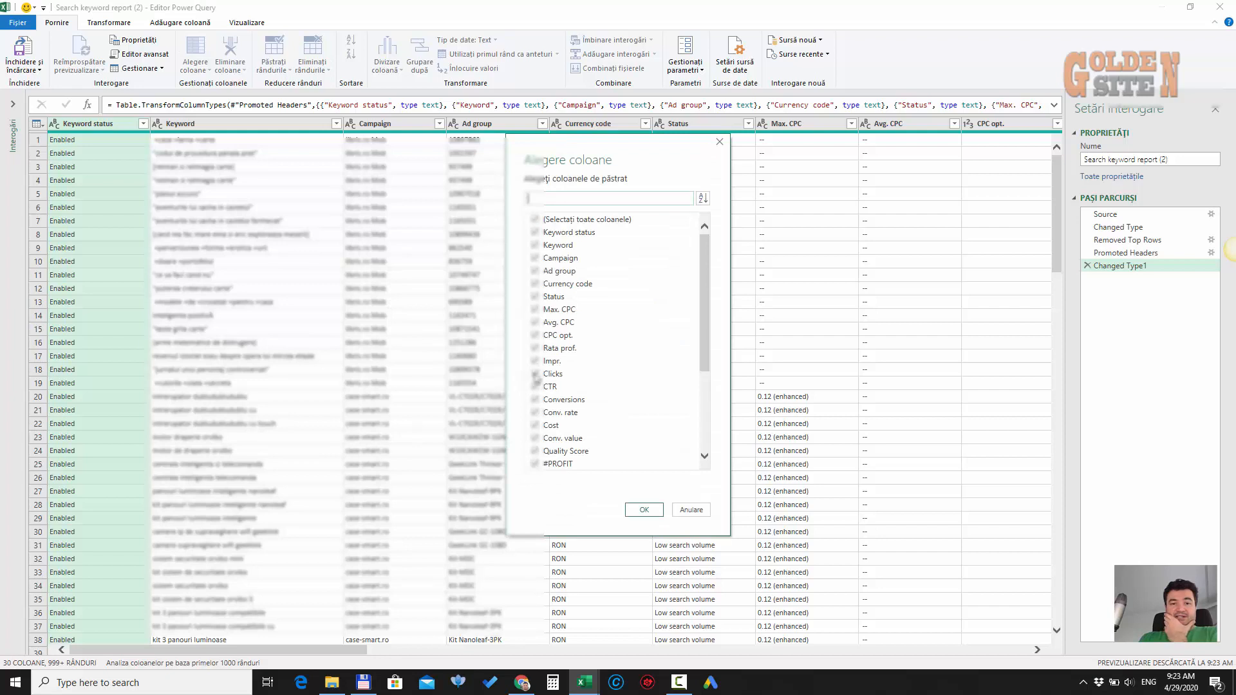
{"action": "left_click", "coordinate": [586, 221]}
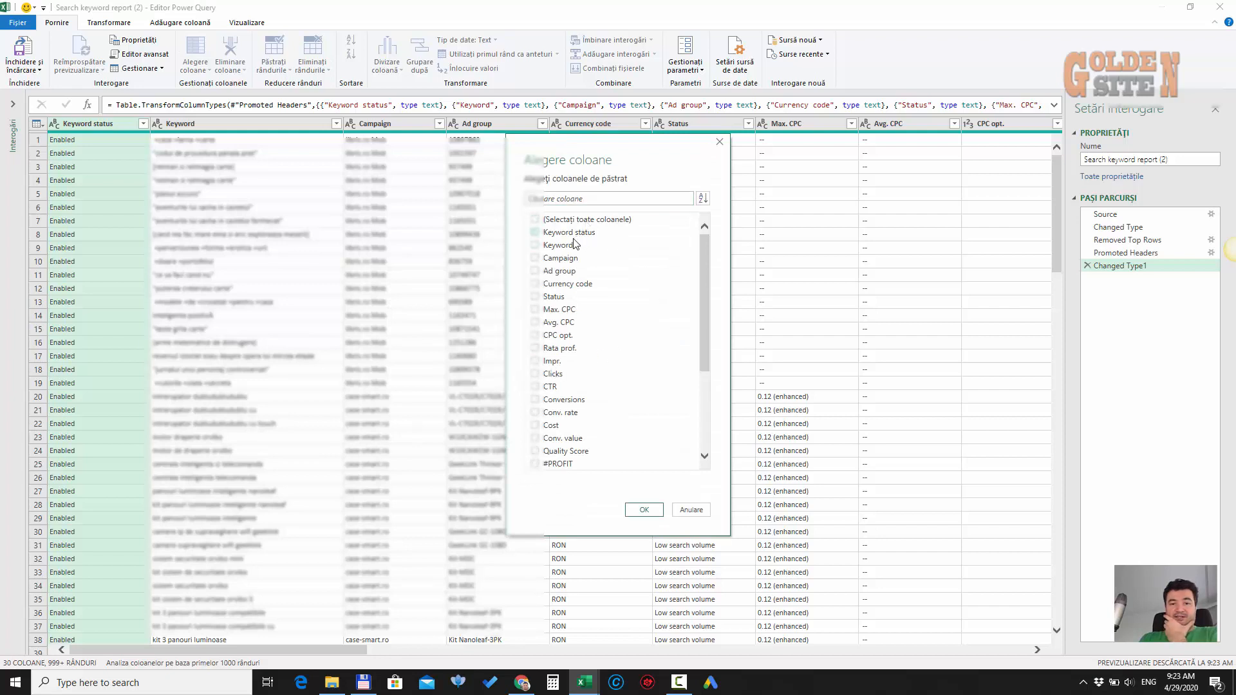
{"action": "left_click", "coordinate": [574, 244]}
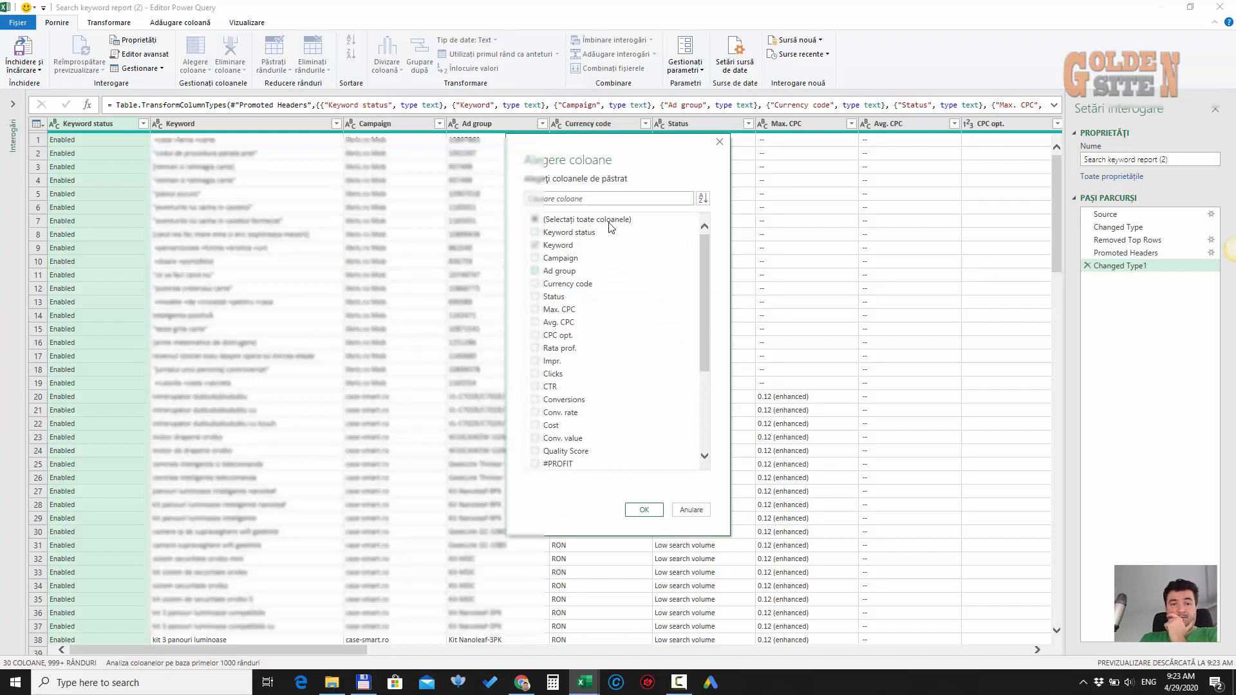
{"action": "left_click_drag", "start_coordinate": [587, 155], "coordinate": [515, 172]}
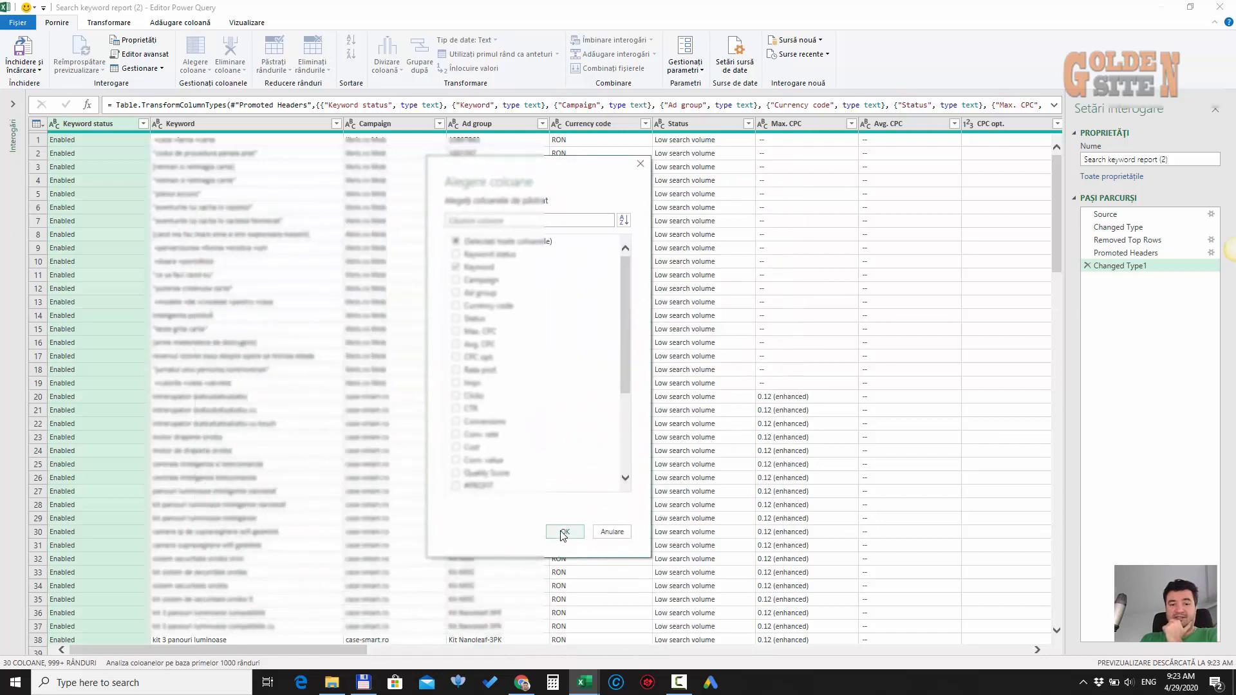
{"action": "left_click", "coordinate": [565, 532]}
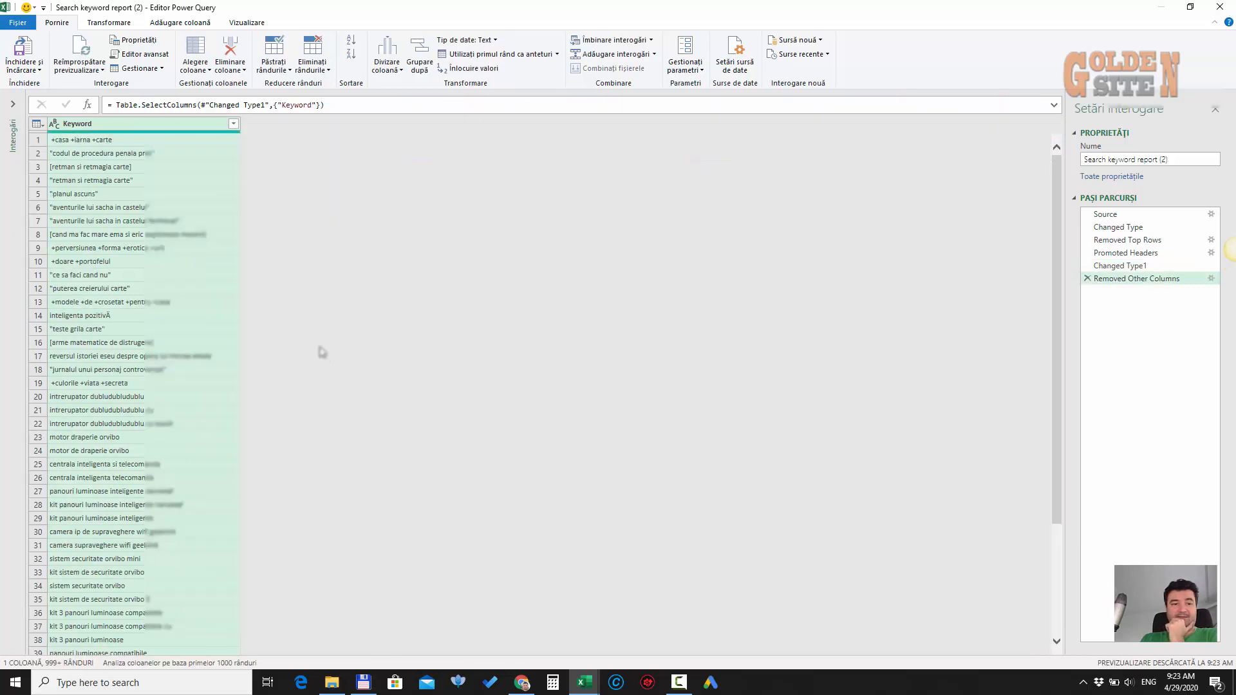
Trim the text in the Keyword column and compare it with the Removed Other Columns step
{"action": "right_click", "coordinate": [143, 126]}
{"action": "left_click", "coordinate": [90, 300]}
{"action": "left_click", "coordinate": [70, 250]}
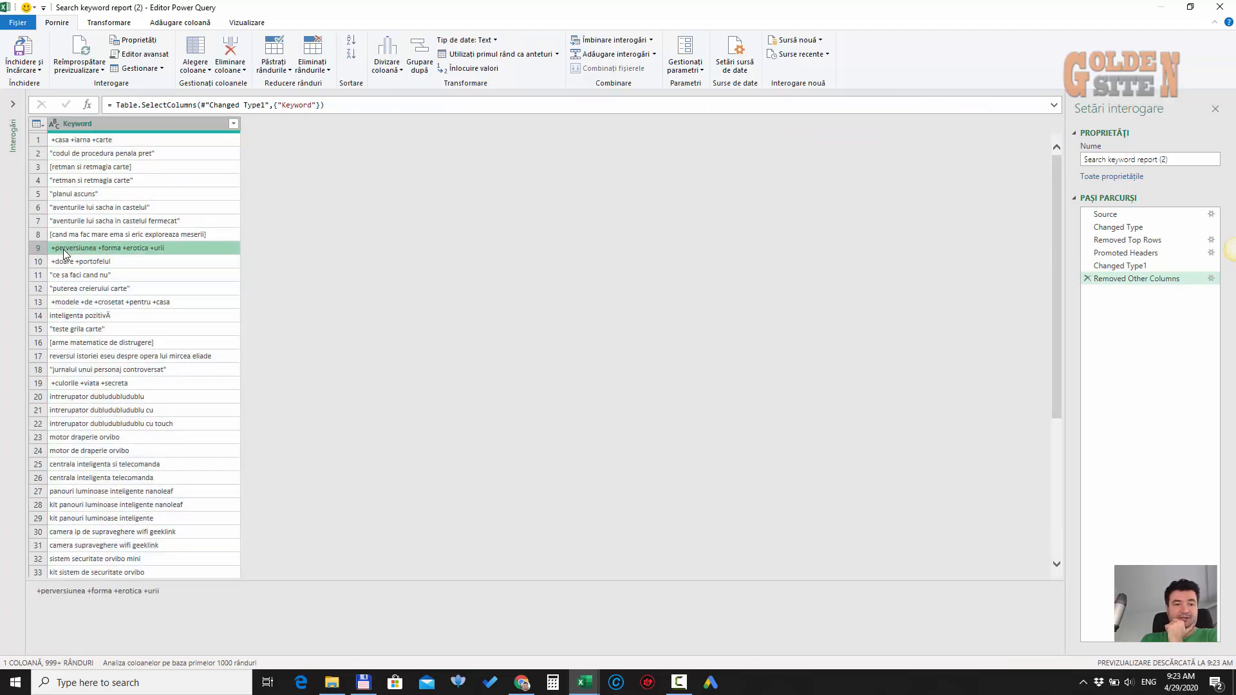
{"action": "left_click", "coordinate": [17, 590]}
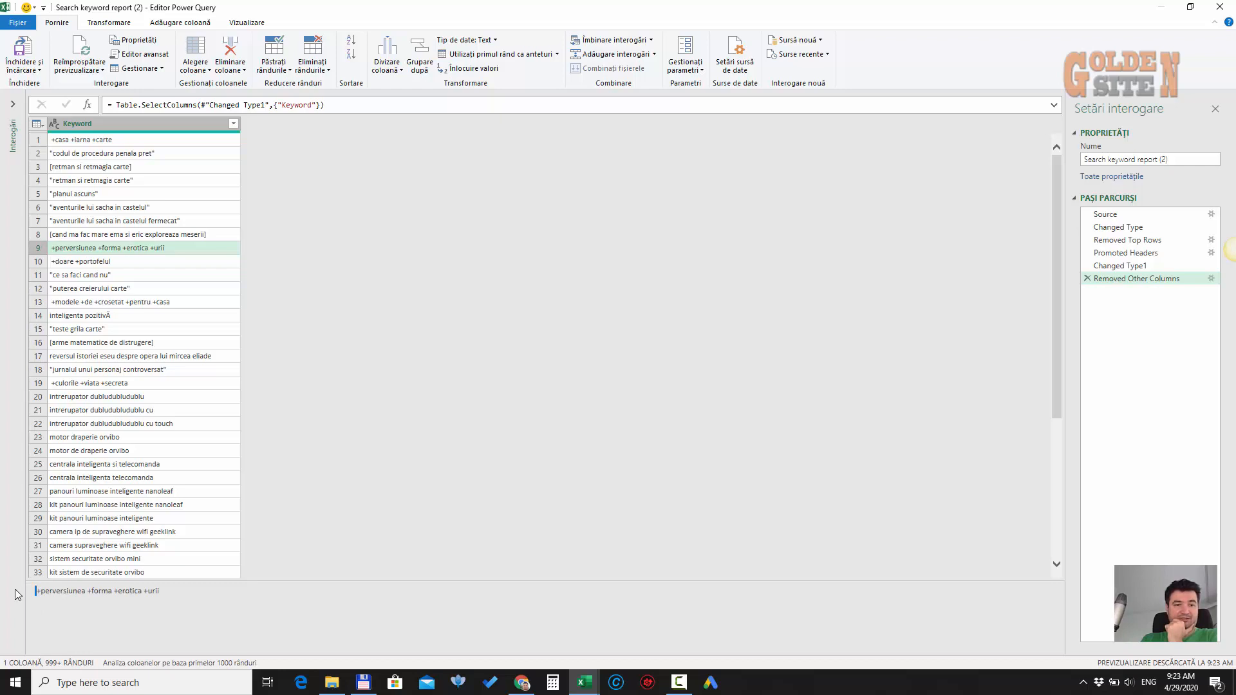
{"action": "right_click", "coordinate": [151, 131]}
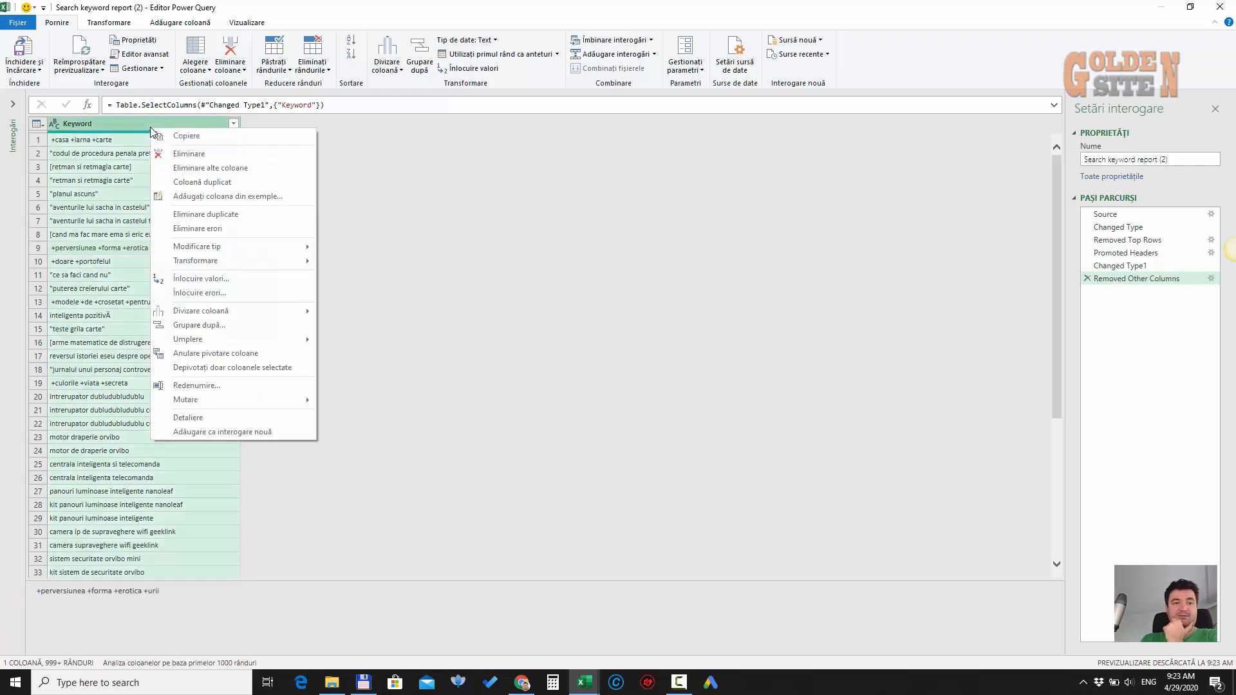
{"action": "mouse_move", "coordinate": [244, 247]}
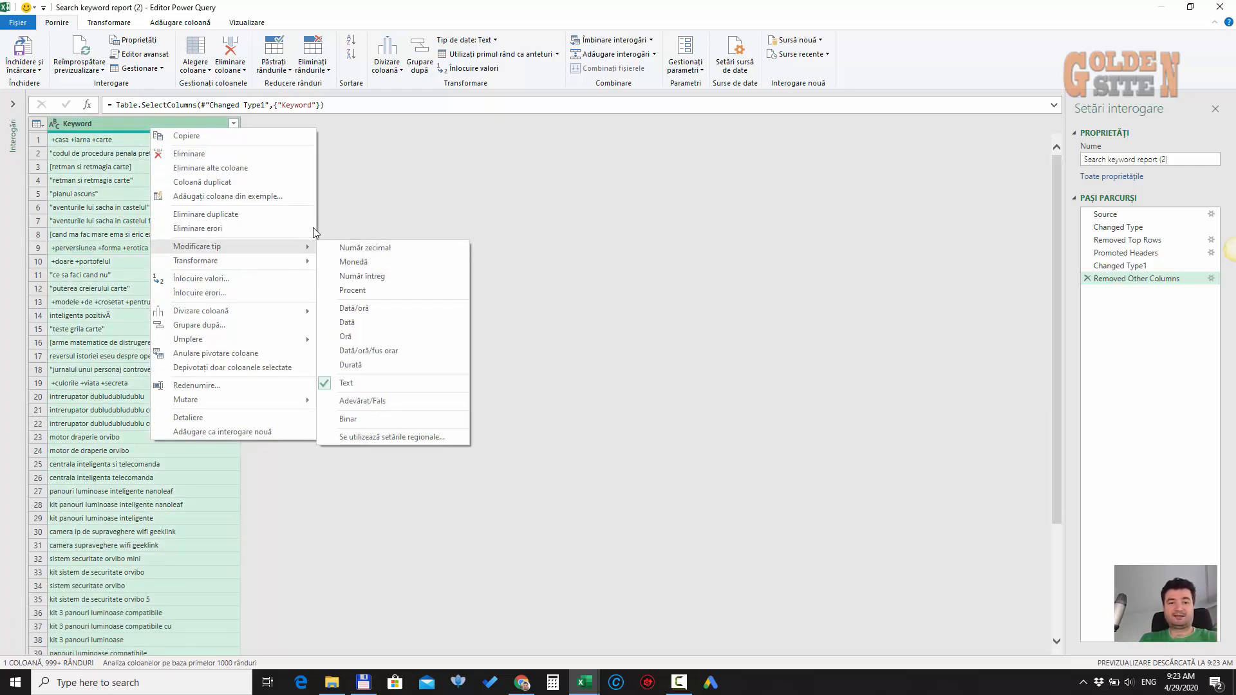
{"action": "mouse_move", "coordinate": [276, 262]}
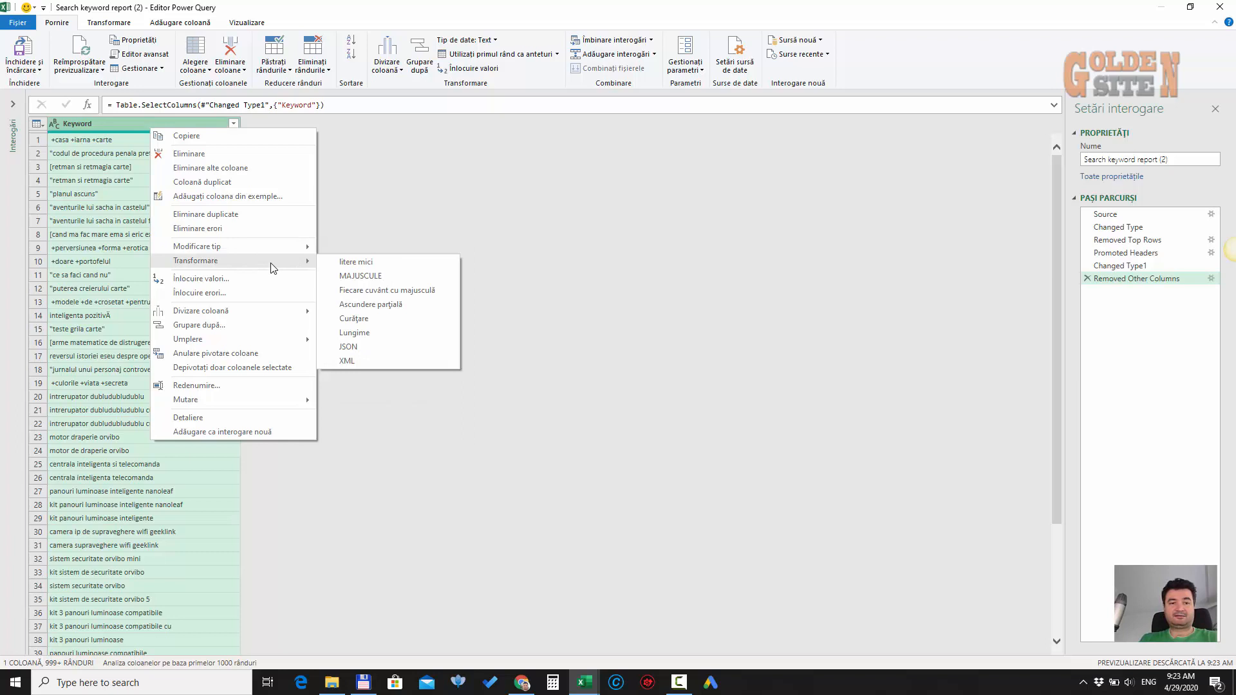
{"action": "left_click", "coordinate": [394, 306]}
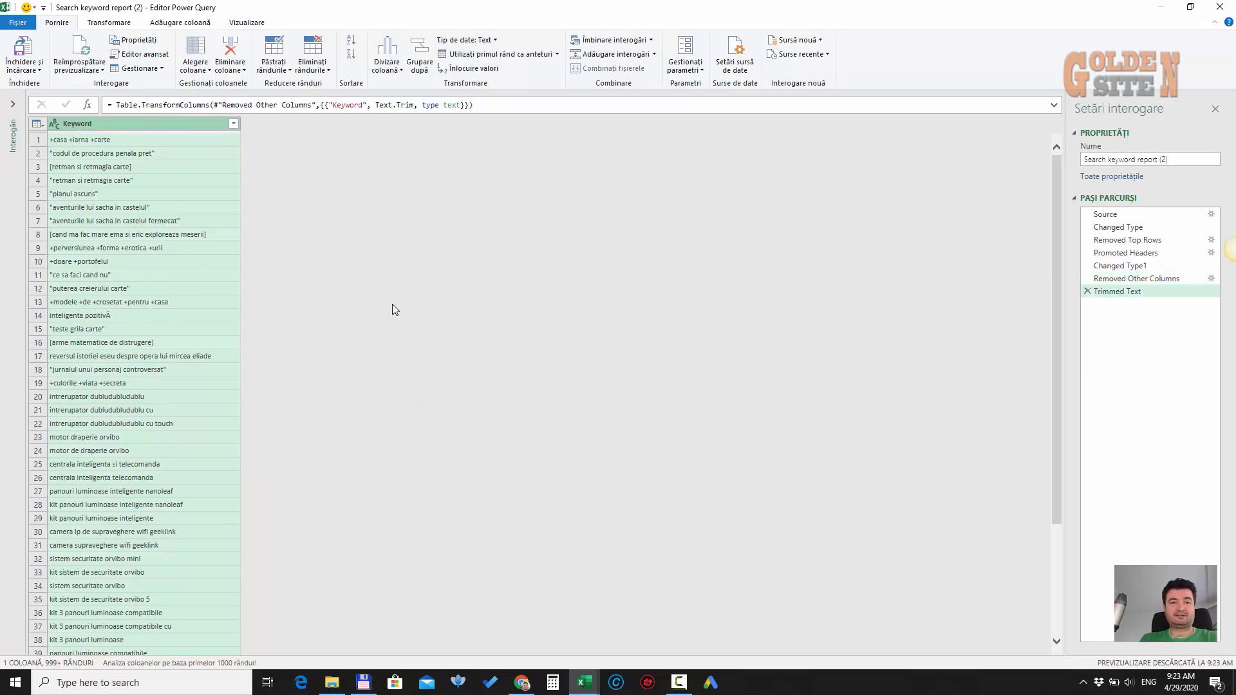
{"action": "left_click", "coordinate": [1135, 278]}
{"action": "left_click", "coordinate": [1131, 293]}
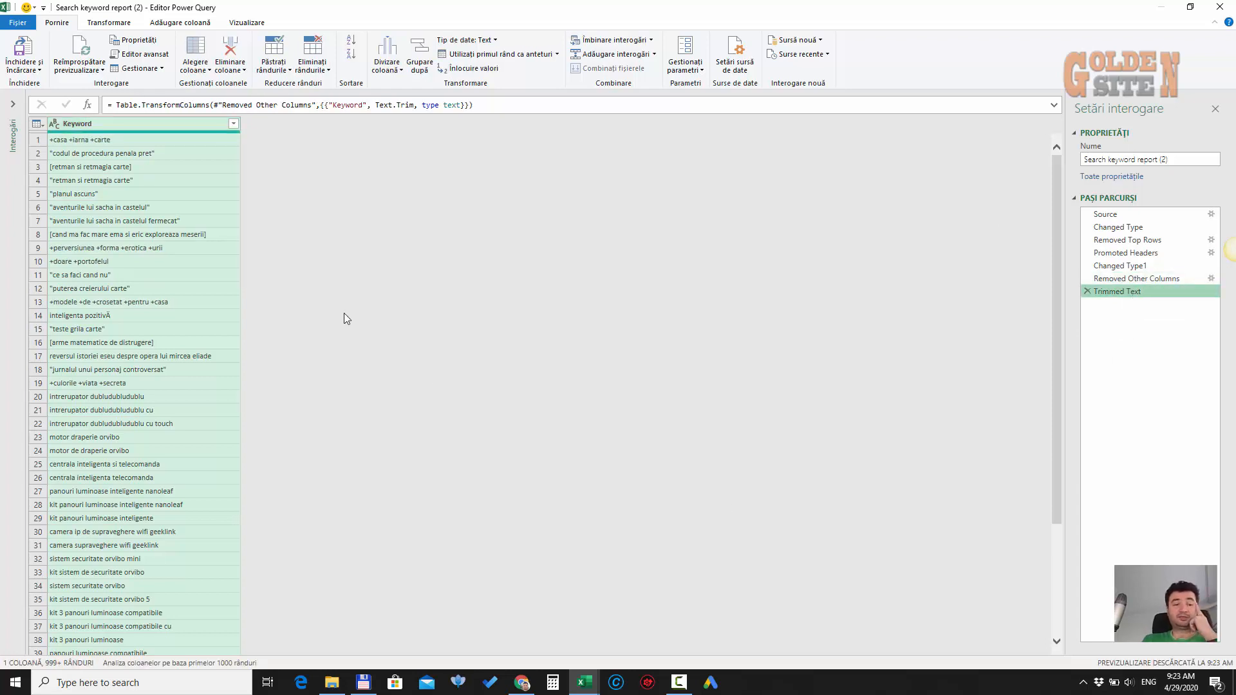
{"action": "left_click", "coordinate": [232, 358]}
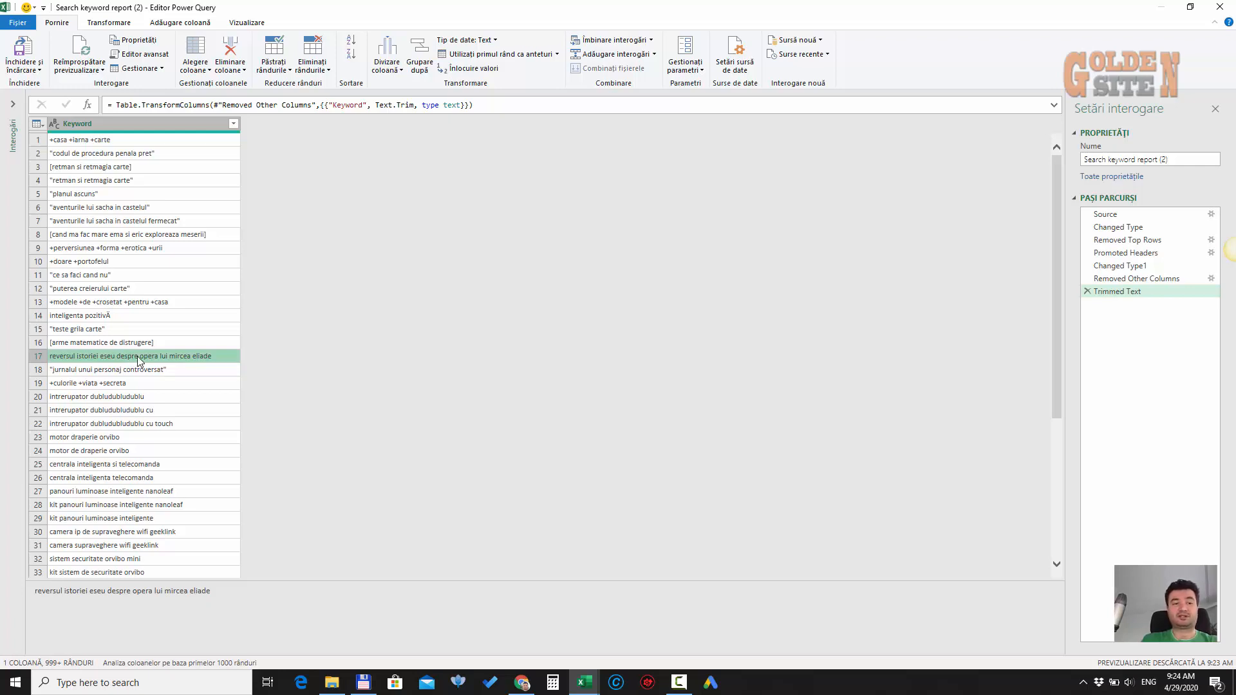
{"action": "left_click", "coordinate": [96, 195]}
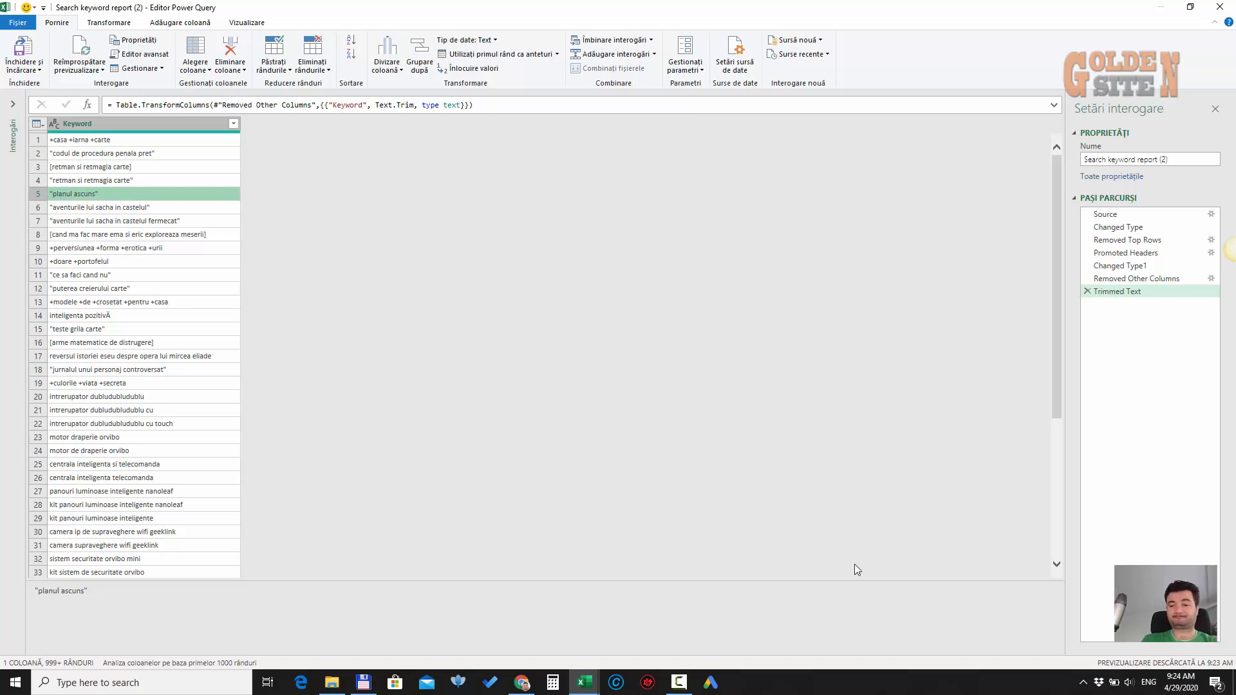
{"action": "left_click", "coordinate": [682, 679]}
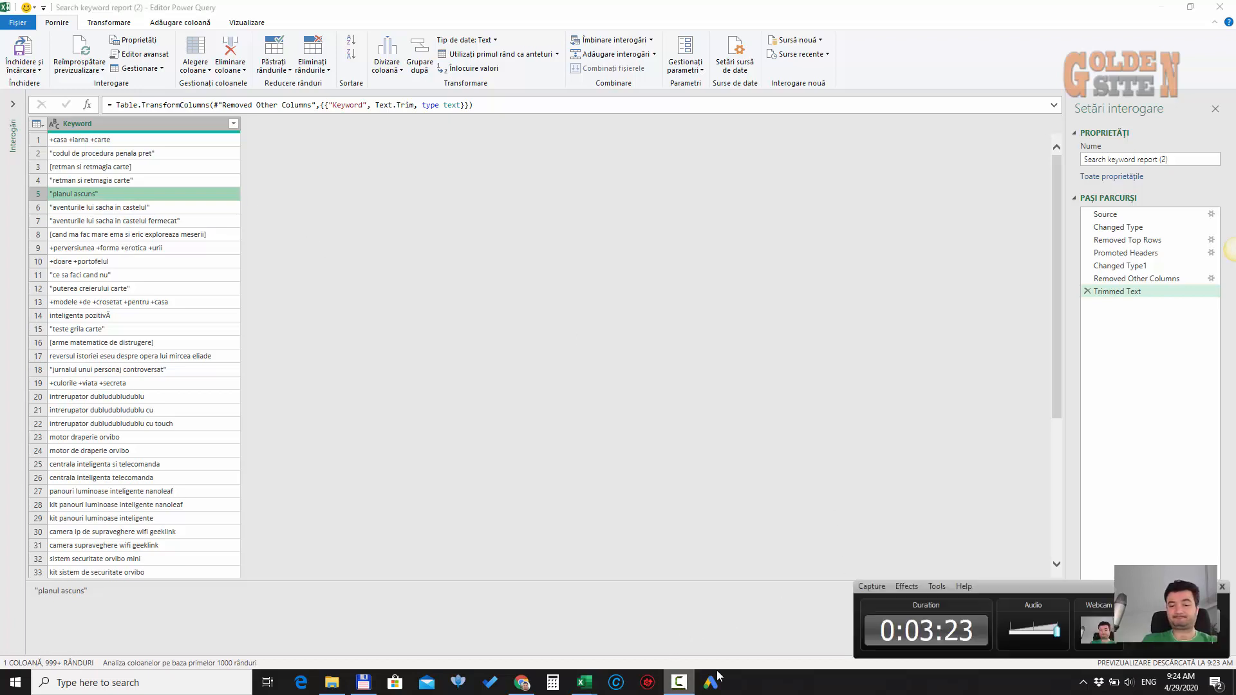
{"action": "left_click", "coordinate": [1177, 641]}
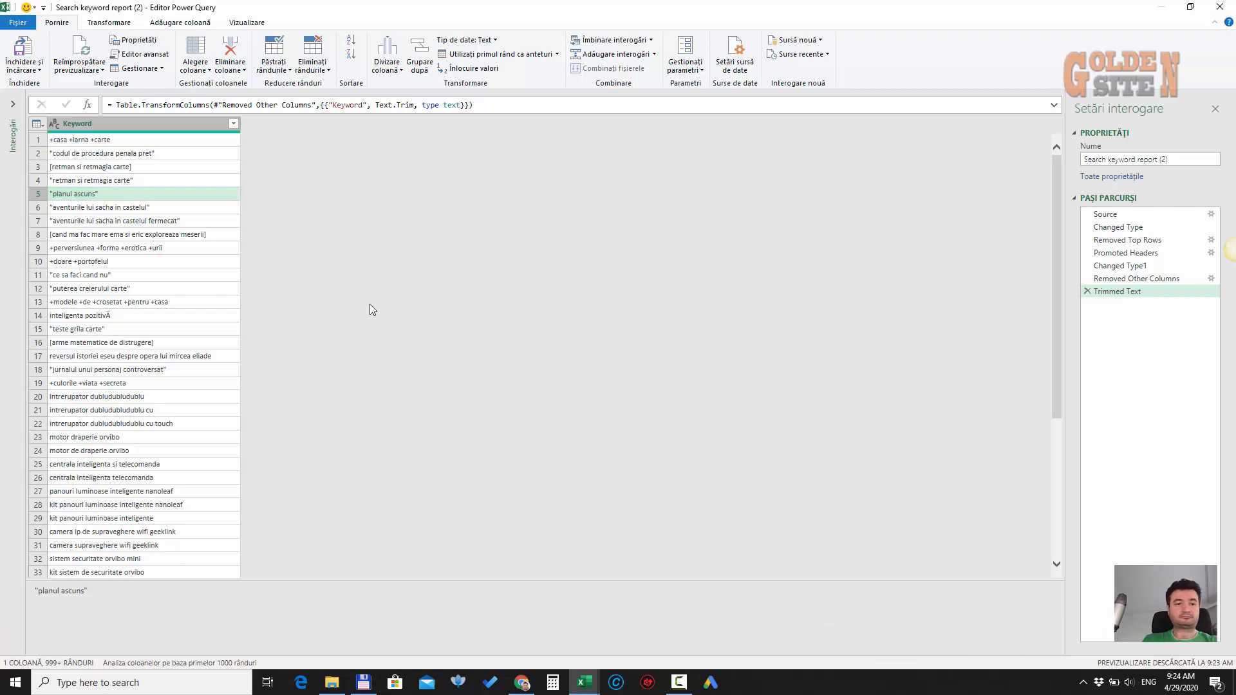
Switch to Chrome and open the centralizator copilulsimama spreadsheet to consult its saved Power Query formulas, including the one for deleting punctuation
{"action": "left_click", "coordinate": [169, 123]}
{"action": "left_click", "coordinate": [527, 689]}
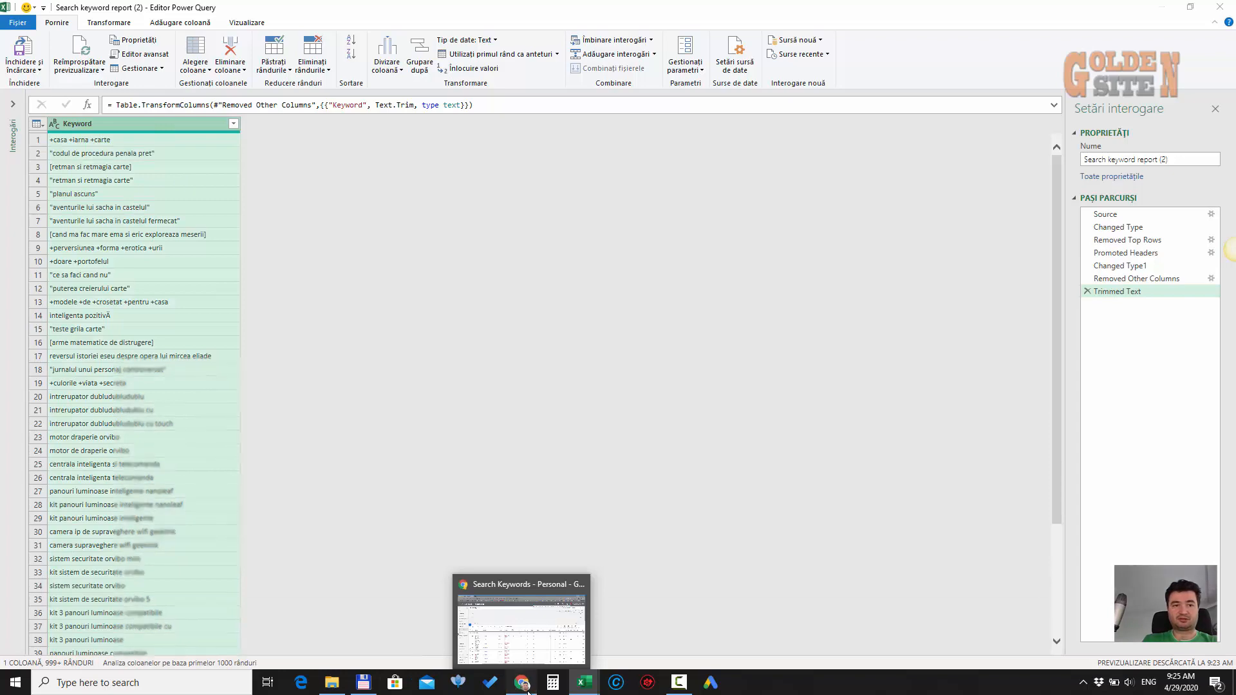
{"action": "left_click", "coordinate": [831, 53]}
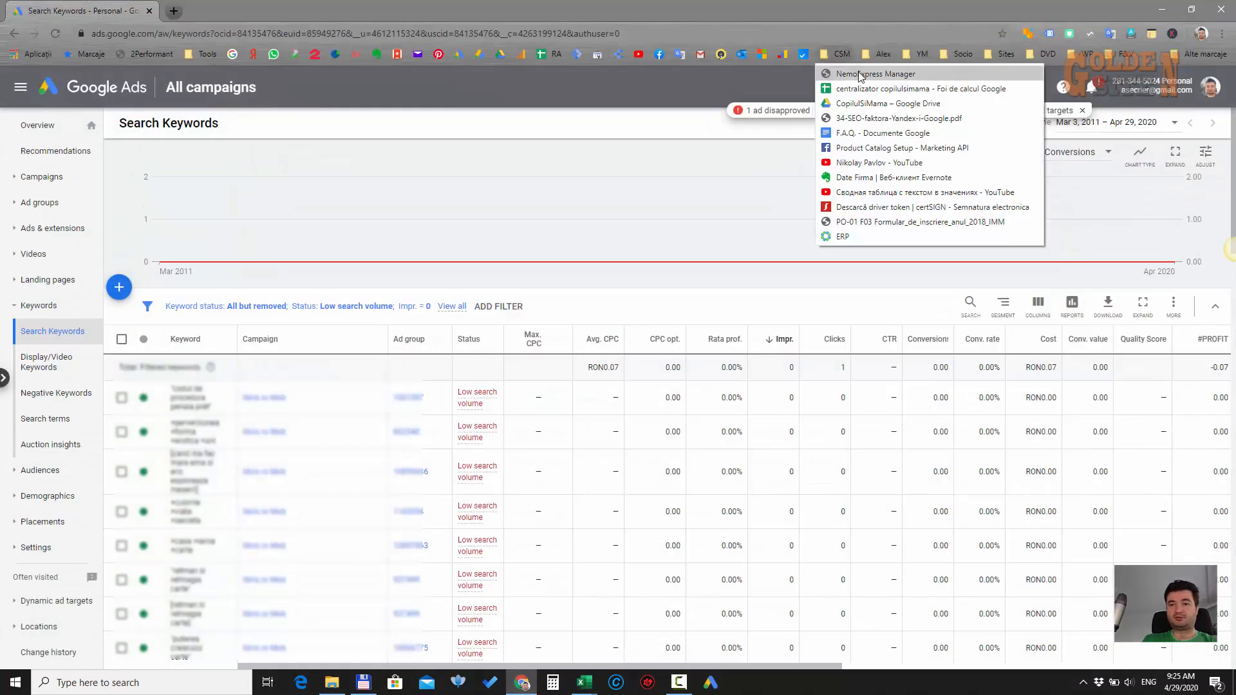
{"action": "middle_click", "coordinate": [859, 86]}
{"action": "left_click", "coordinate": [253, 9]}
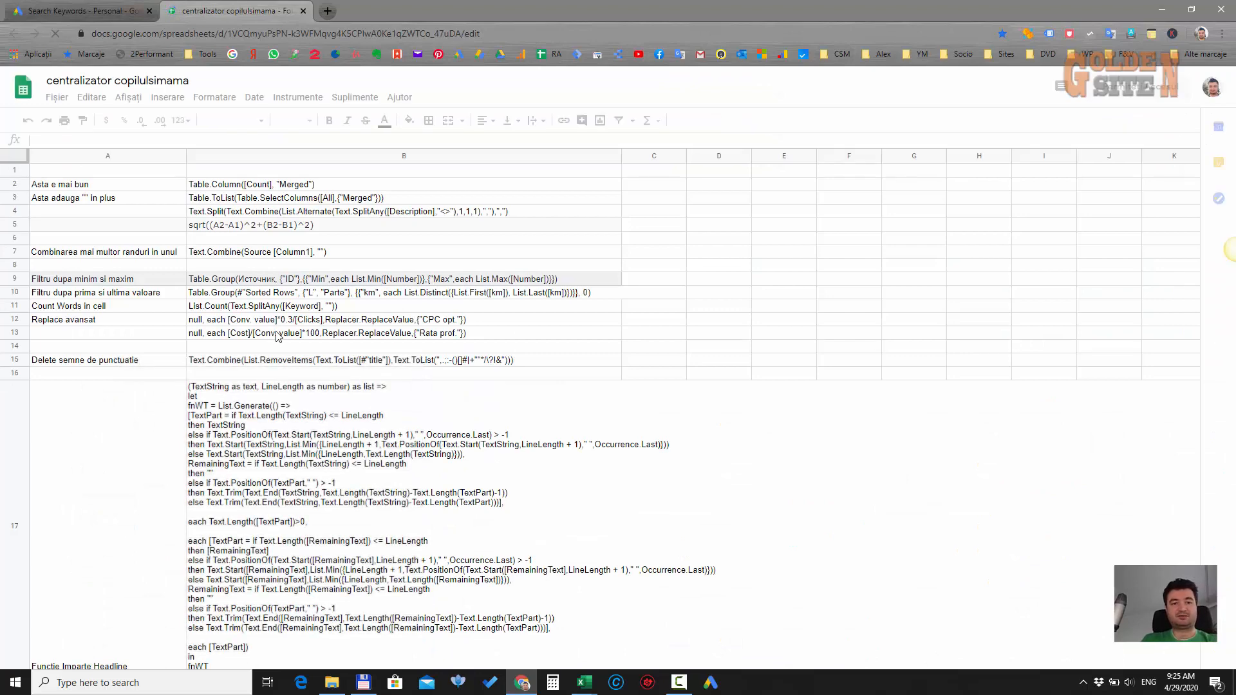
{"action": "left_click", "coordinate": [1161, 10]}
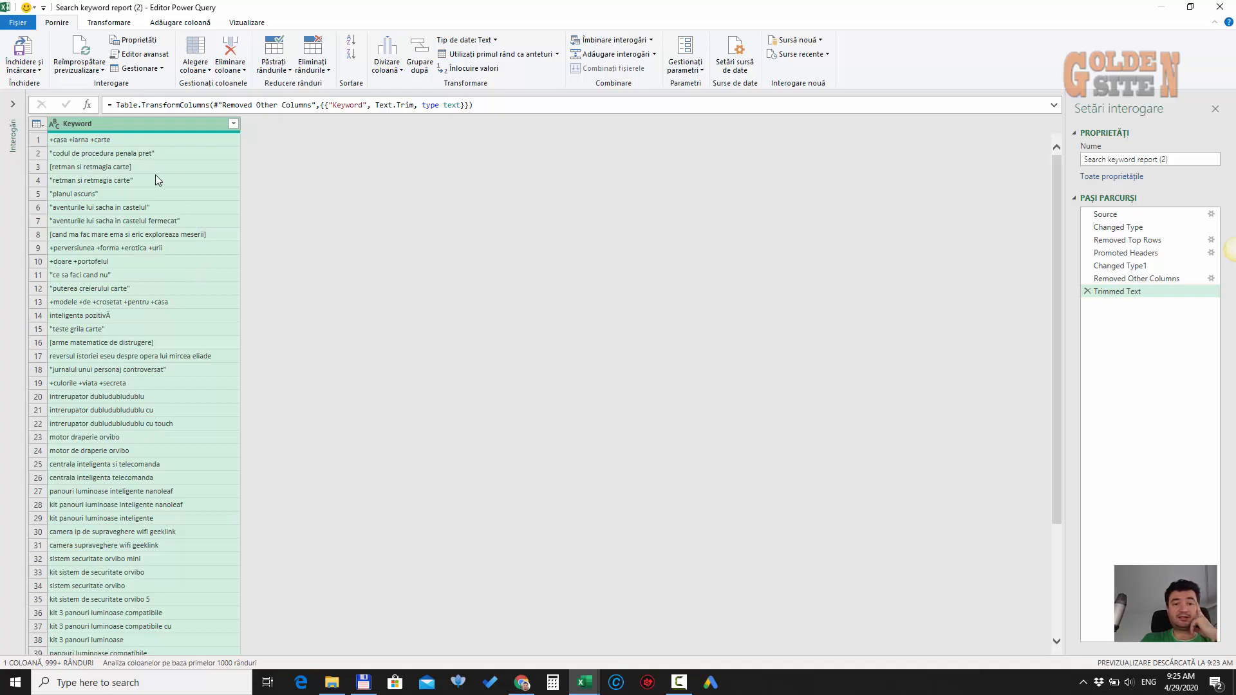
Remove every plus sign and double quotation mark from the Keyword column by replacing each with nothing
{"action": "left_click", "coordinate": [476, 68]}
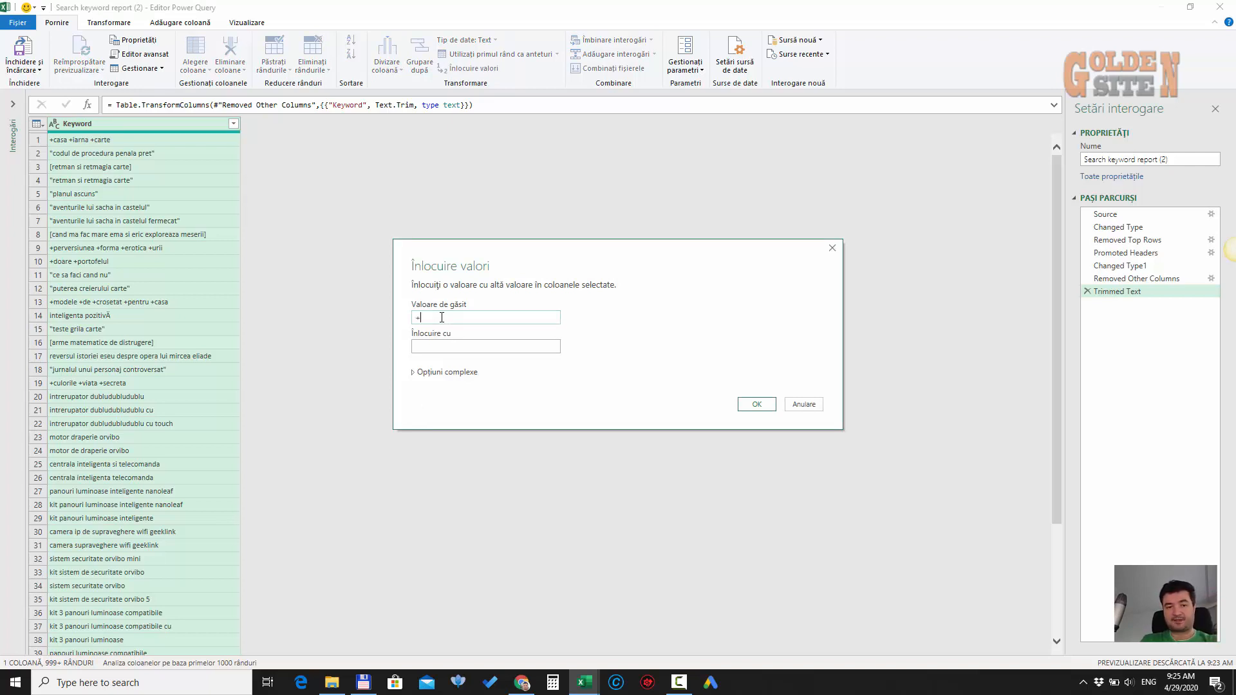
{"action": "left_click", "coordinate": [757, 405]}
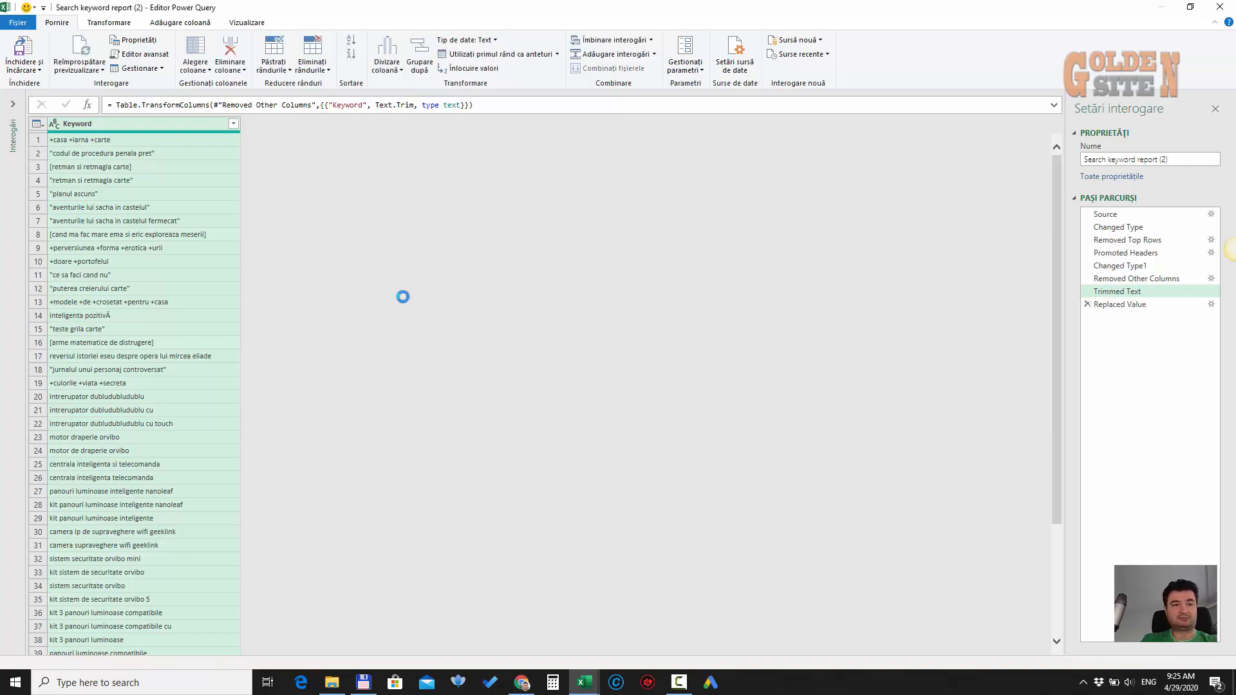
{"action": "left_click", "coordinate": [473, 69]}
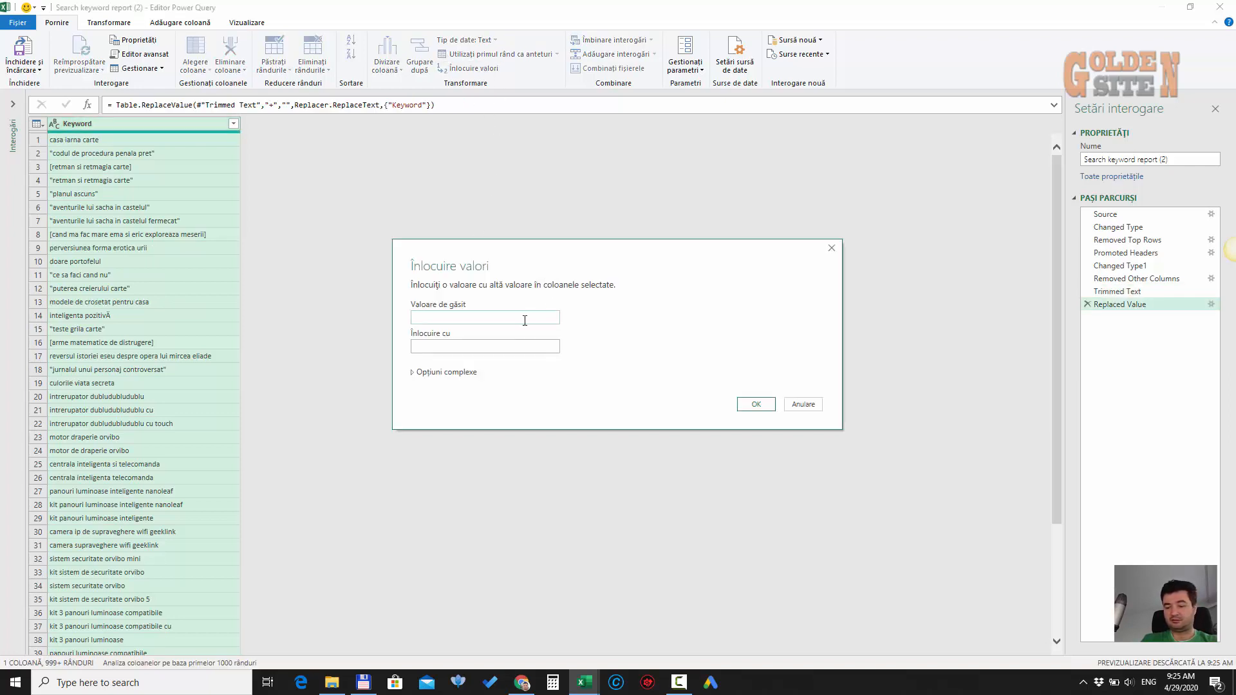
{"action": "left_click", "coordinate": [746, 405]}
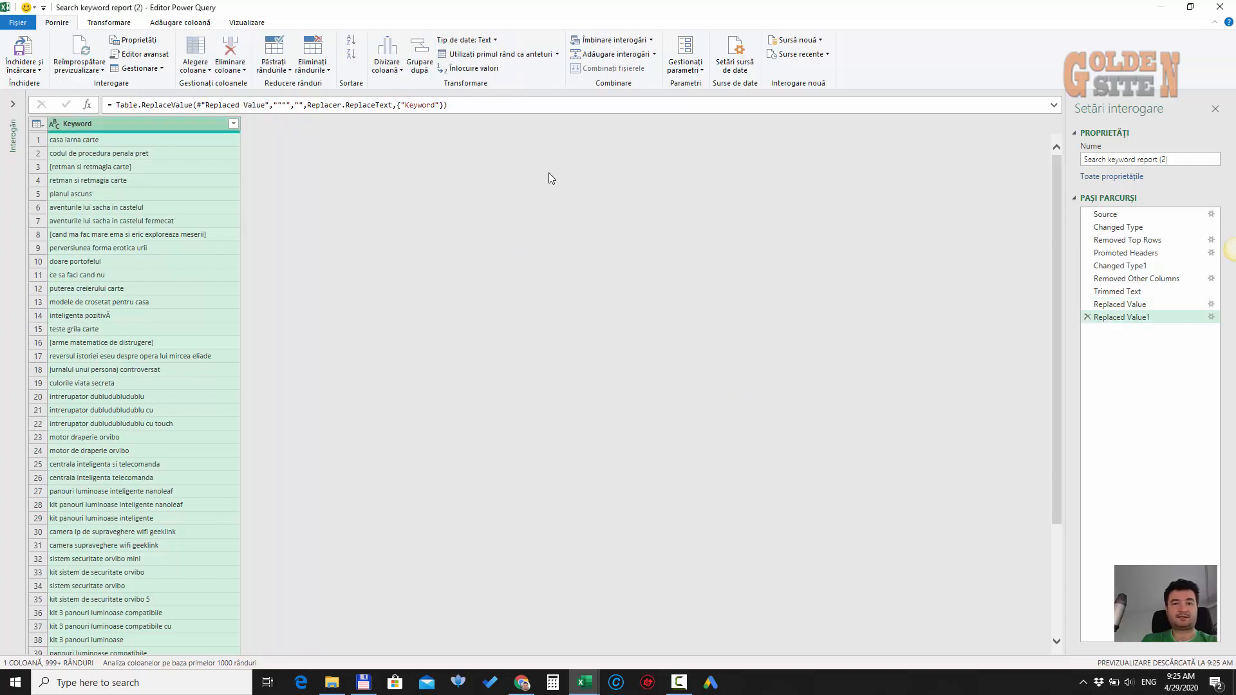
Remove the closing and opening square brackets from the Keyword column by replacing each with nothing
{"action": "left_click", "coordinate": [474, 68]}
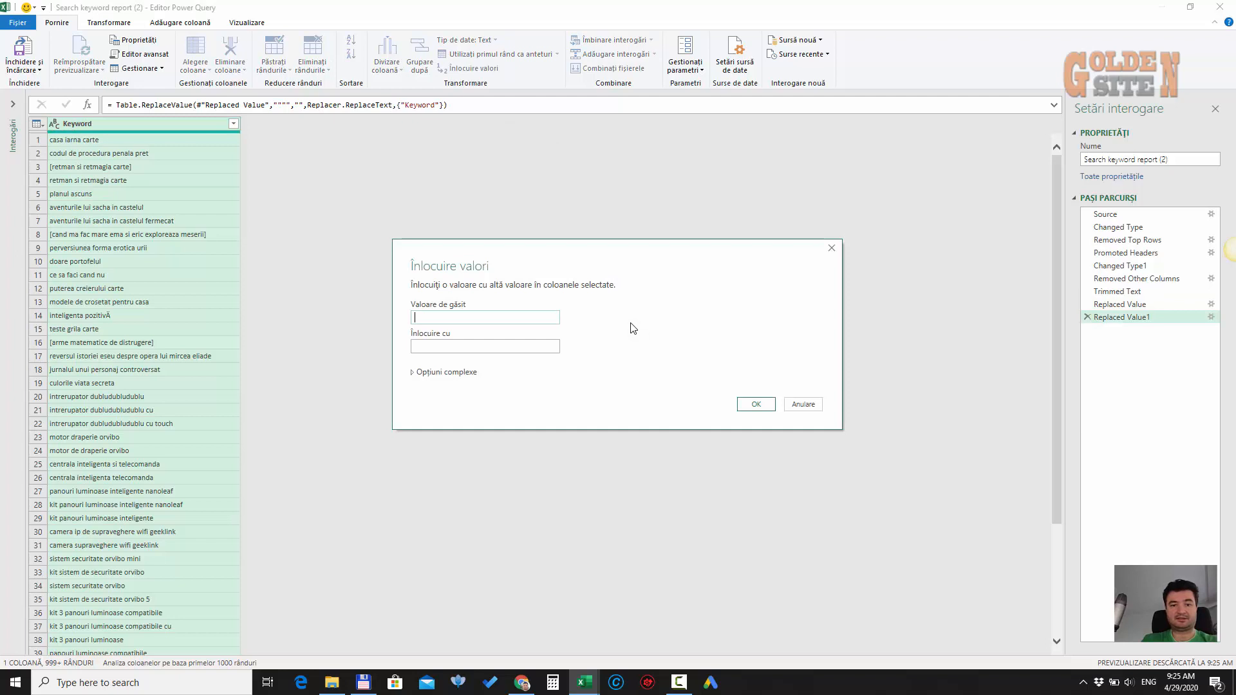
{"action": "left_click", "coordinate": [754, 404]}
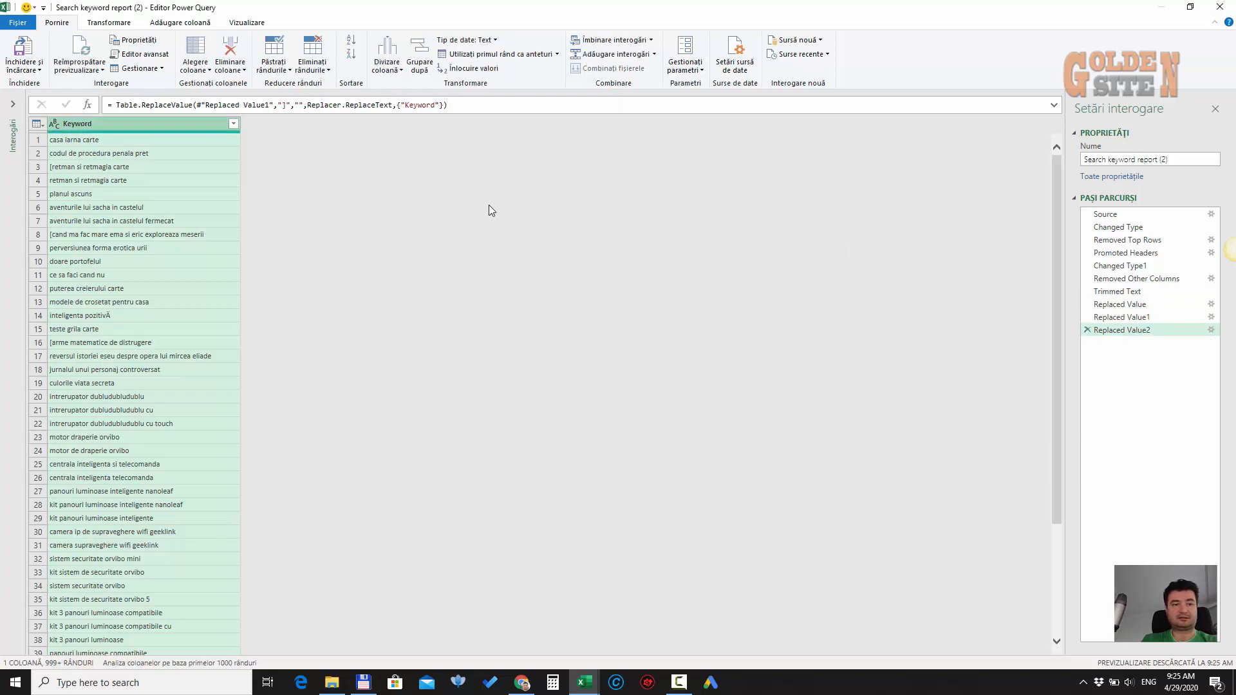
{"action": "left_click", "coordinate": [470, 70]}
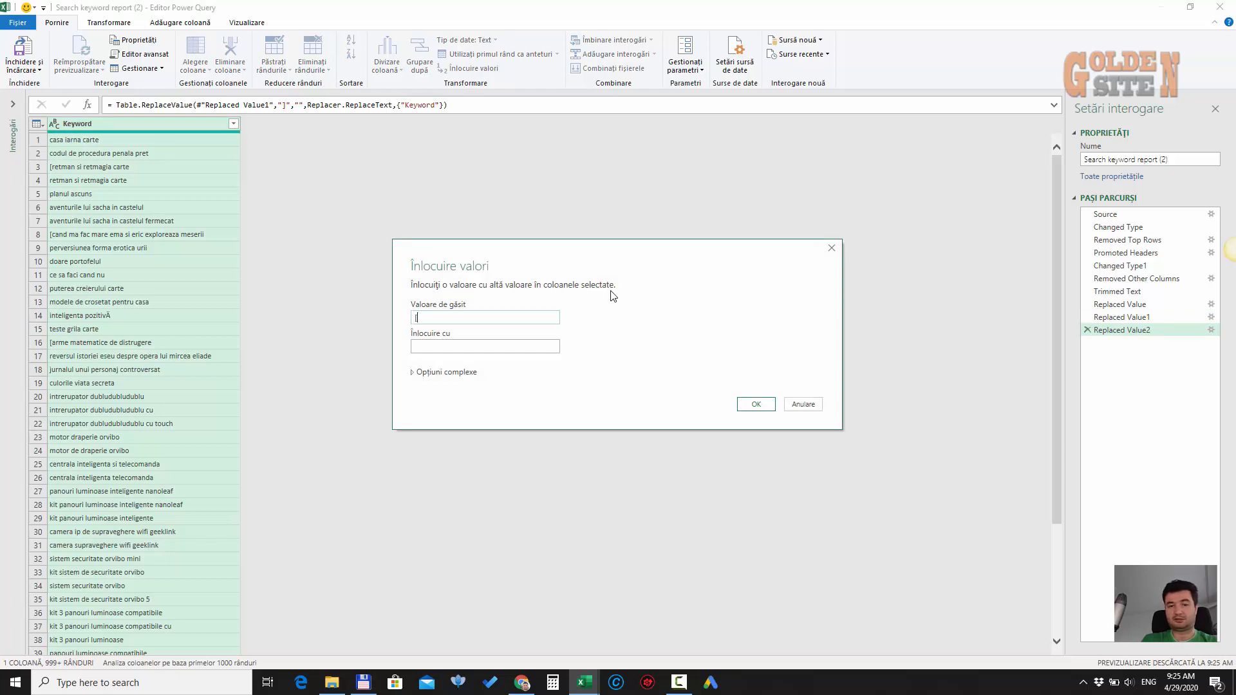
{"action": "type", "text": "["}
{"action": "left_click", "coordinate": [751, 405]}
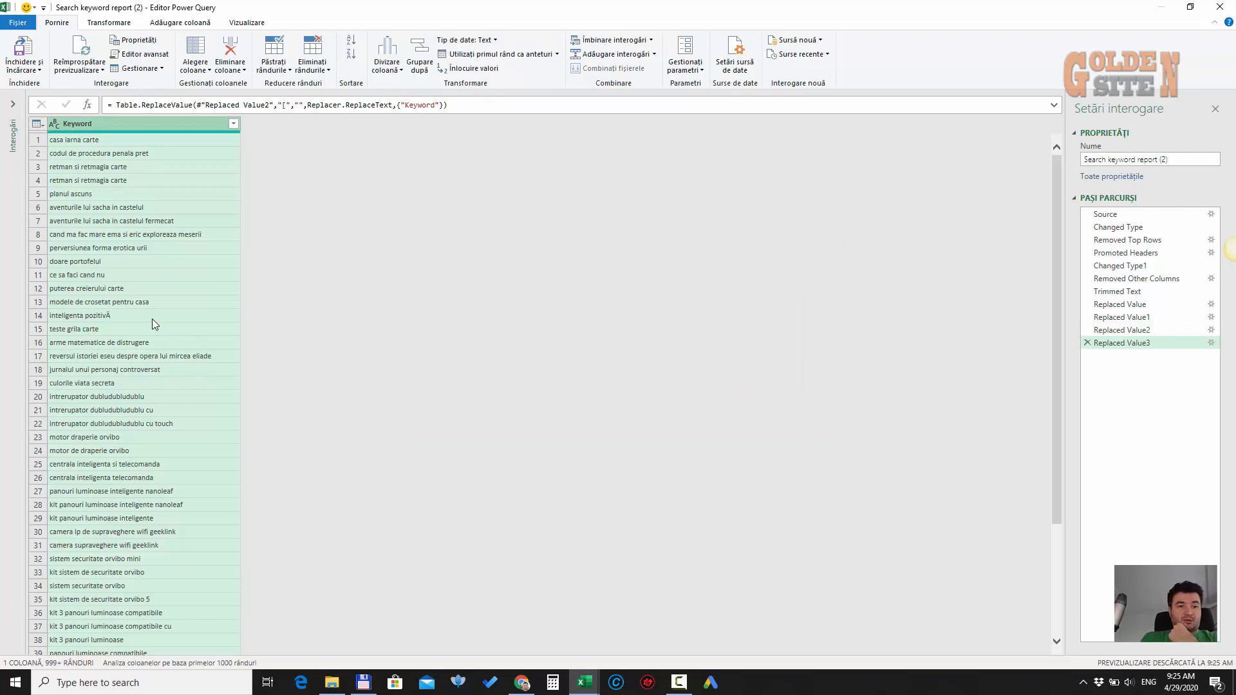
Set the file origin of the Source step to 65001: Unicode (UTF-8) and return to the last Replaced Value step
{"action": "left_click", "coordinate": [113, 318]}
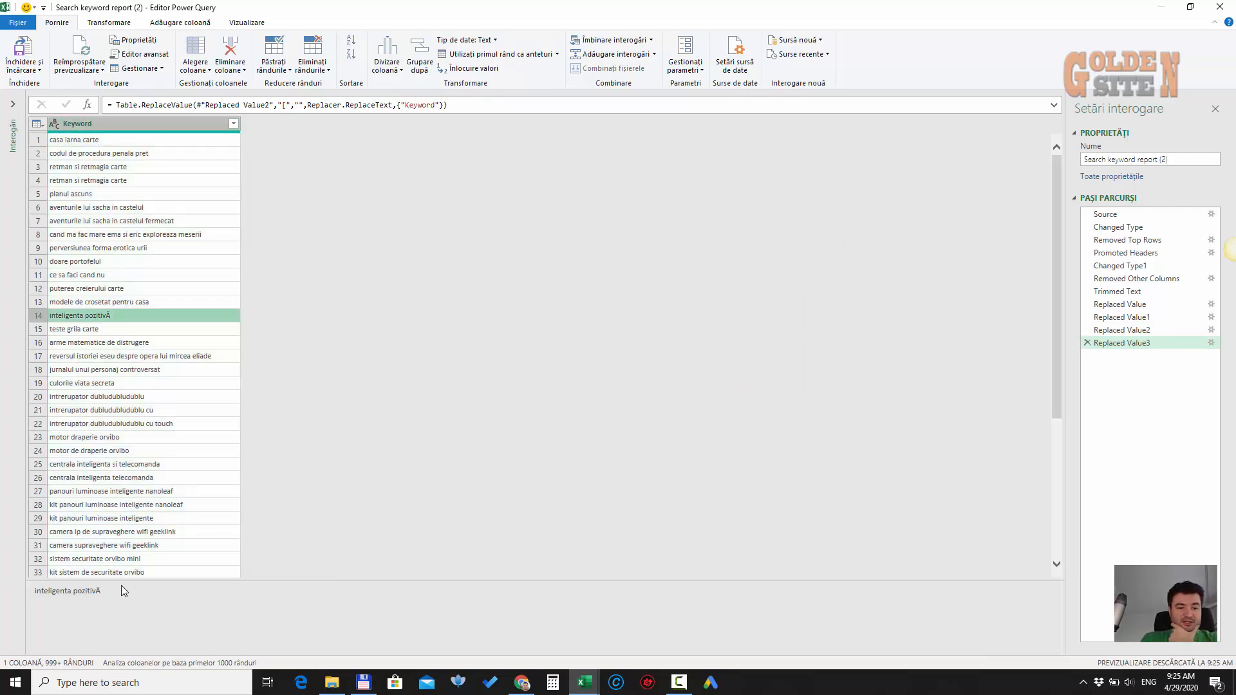
{"action": "left_click", "coordinate": [1128, 216]}
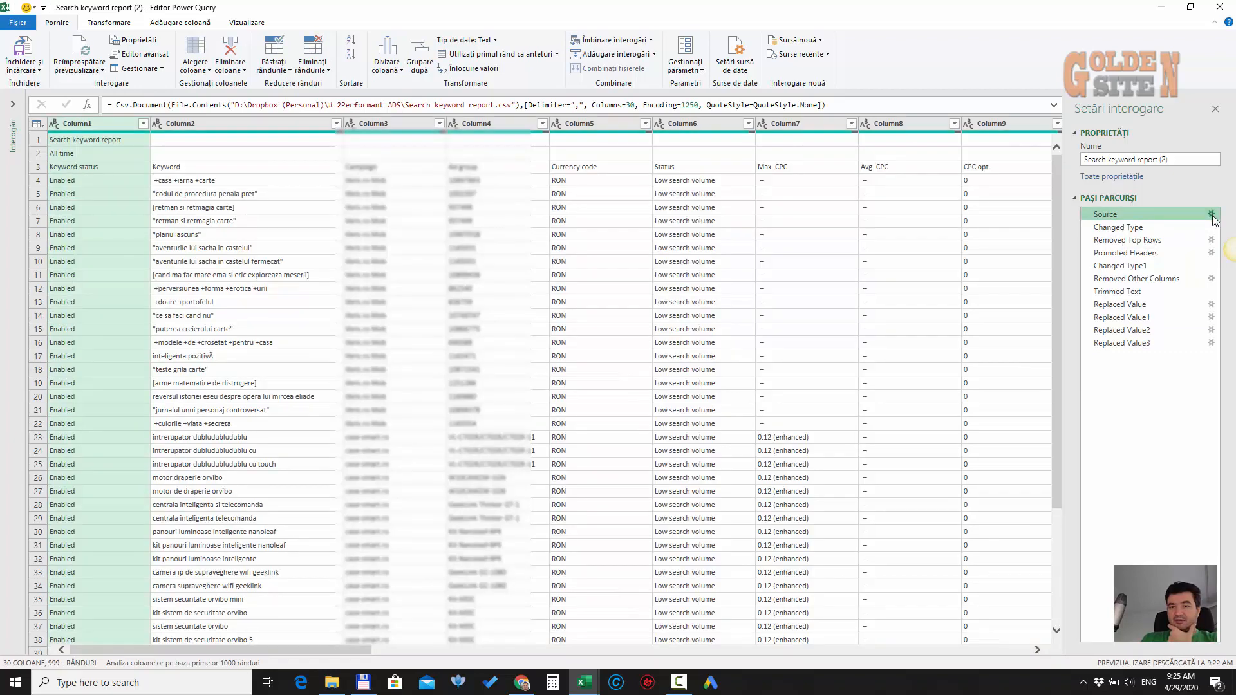
{"action": "left_click", "coordinate": [1211, 215]}
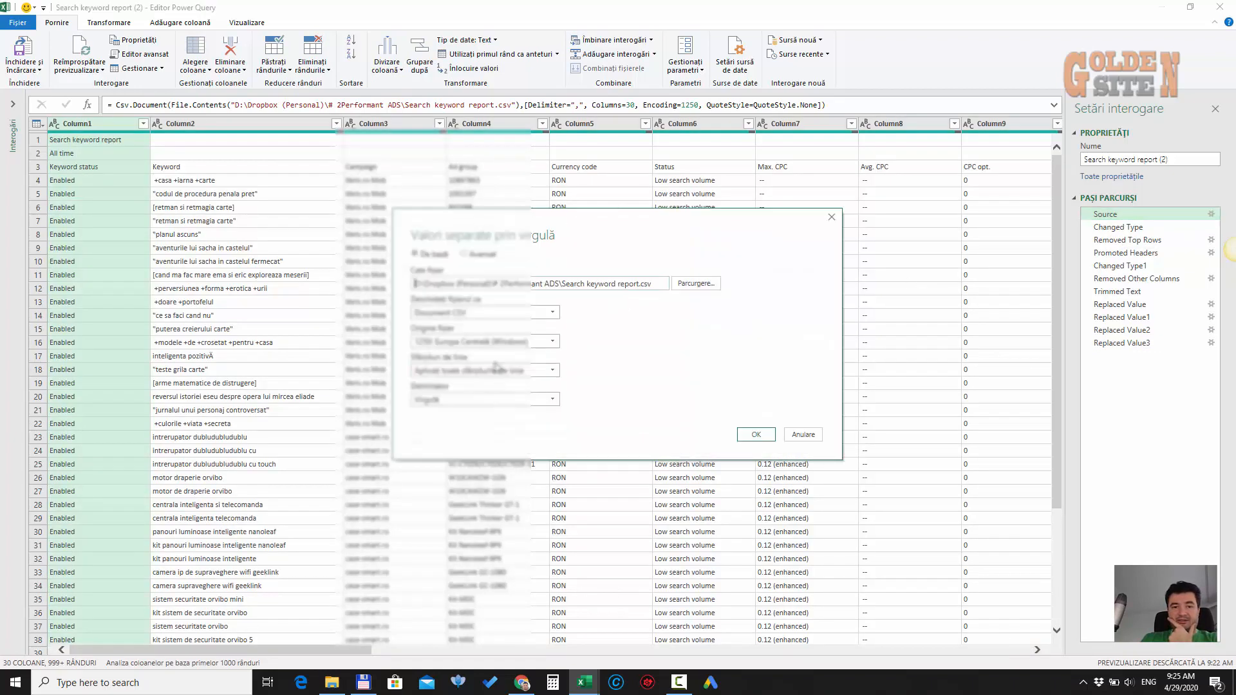
{"action": "left_click", "coordinate": [508, 343]}
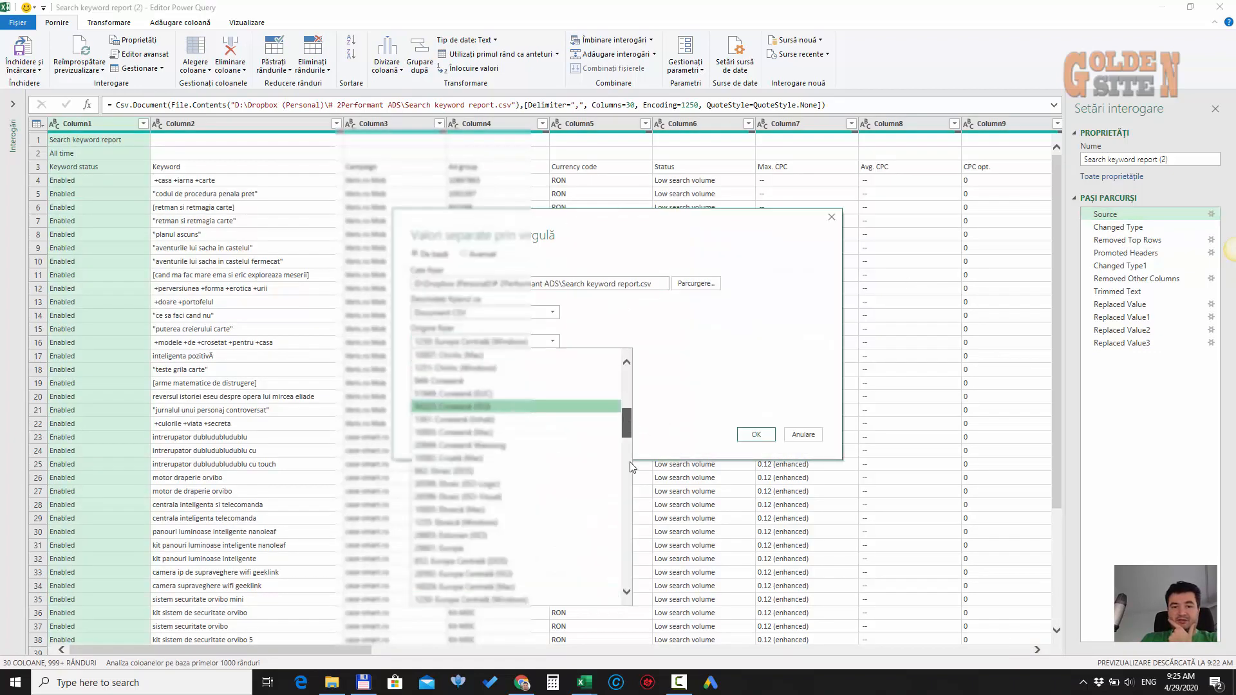
{"action": "left_click_drag", "start_coordinate": [631, 462], "coordinate": [630, 578]}
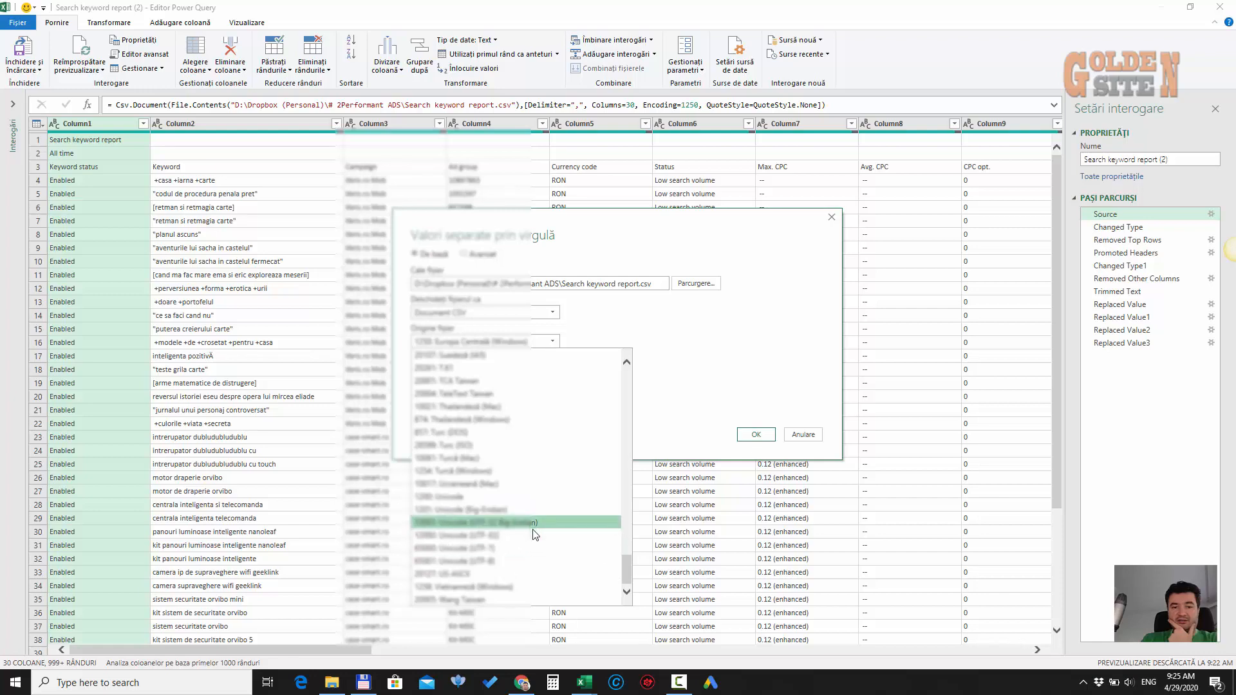
{"action": "left_click", "coordinate": [535, 560]}
{"action": "left_click", "coordinate": [755, 435]}
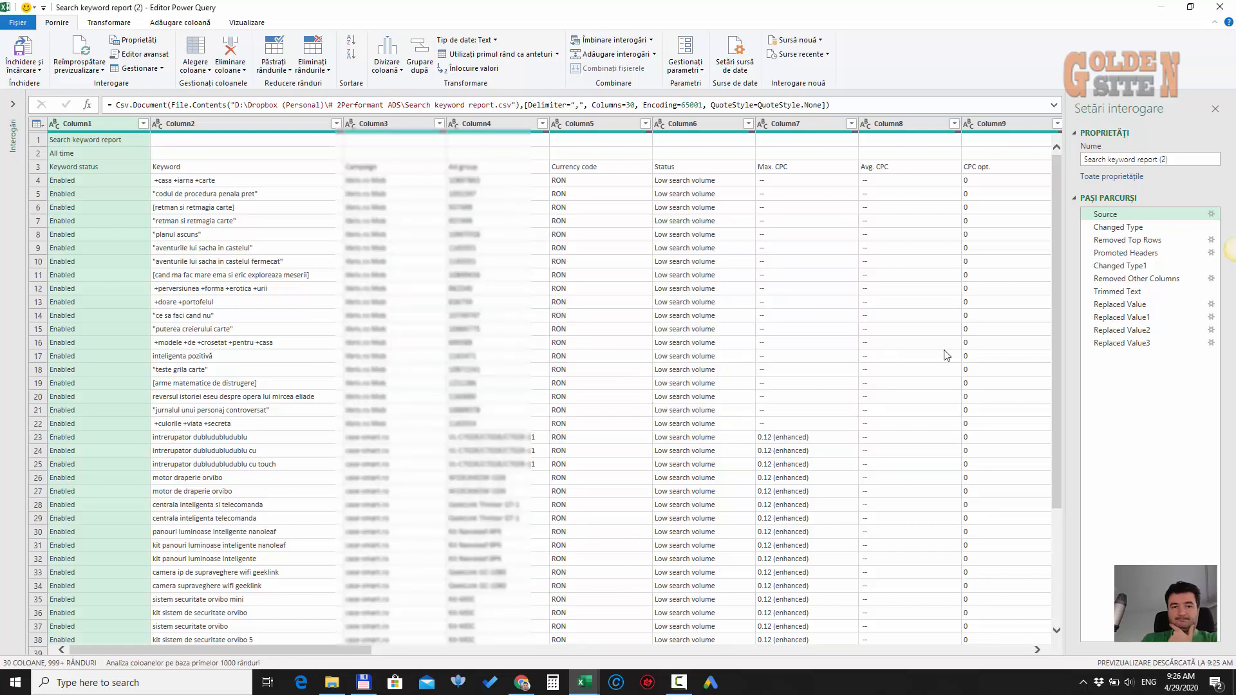
{"action": "left_click", "coordinate": [1122, 342]}
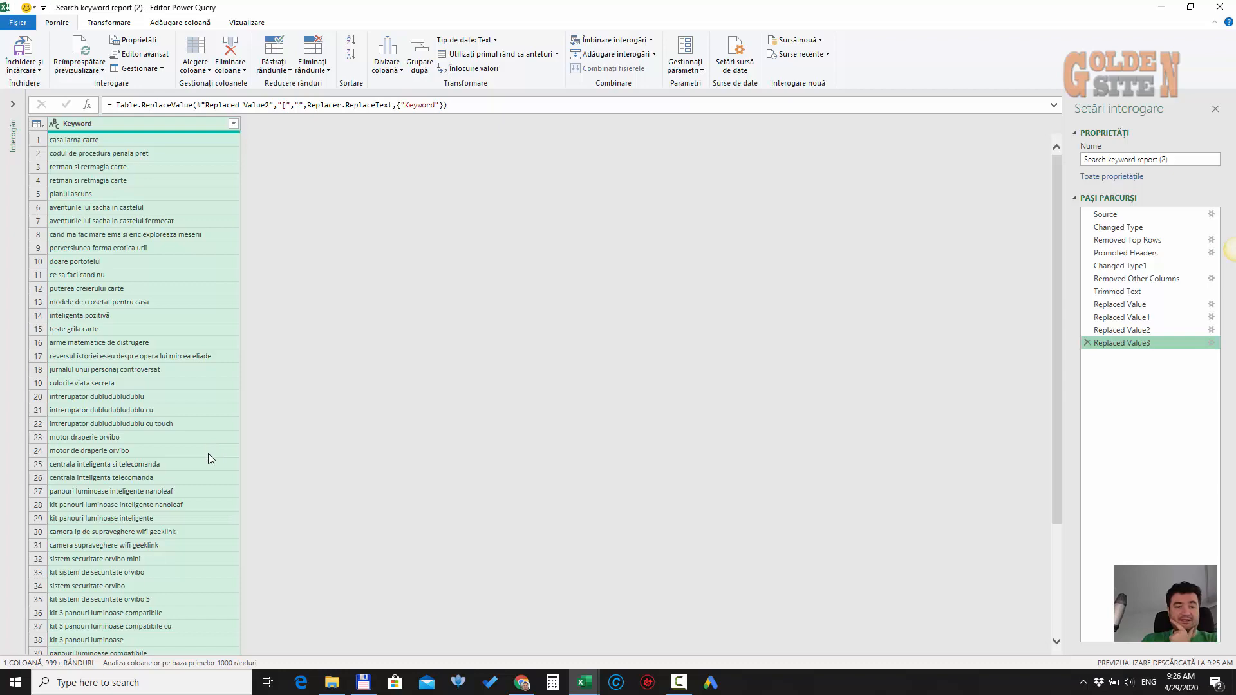
Look through the cleaned Keyword column for keywords containing numbers, and examine the digit groups in the keyword on row 240
{"action": "scroll", "coordinate": [207, 453], "scroll_direction": "down", "scroll_amount": 20}
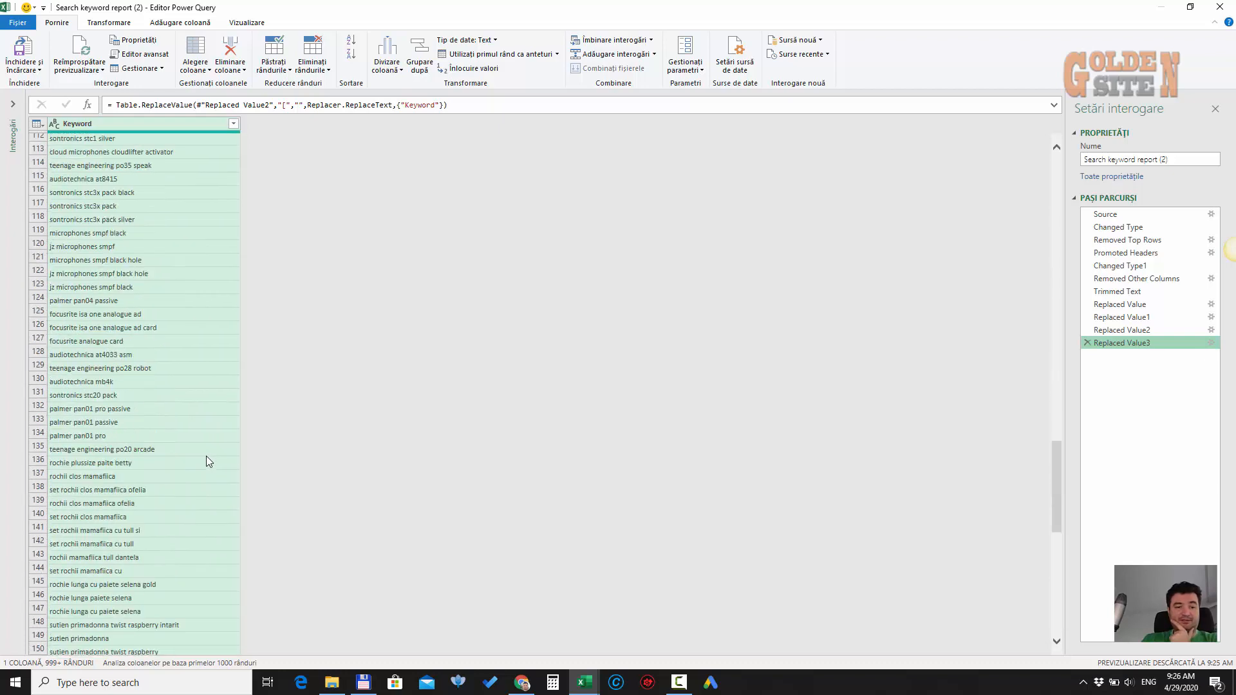
{"action": "scroll", "coordinate": [206, 455], "scroll_direction": "down", "scroll_amount": 20}
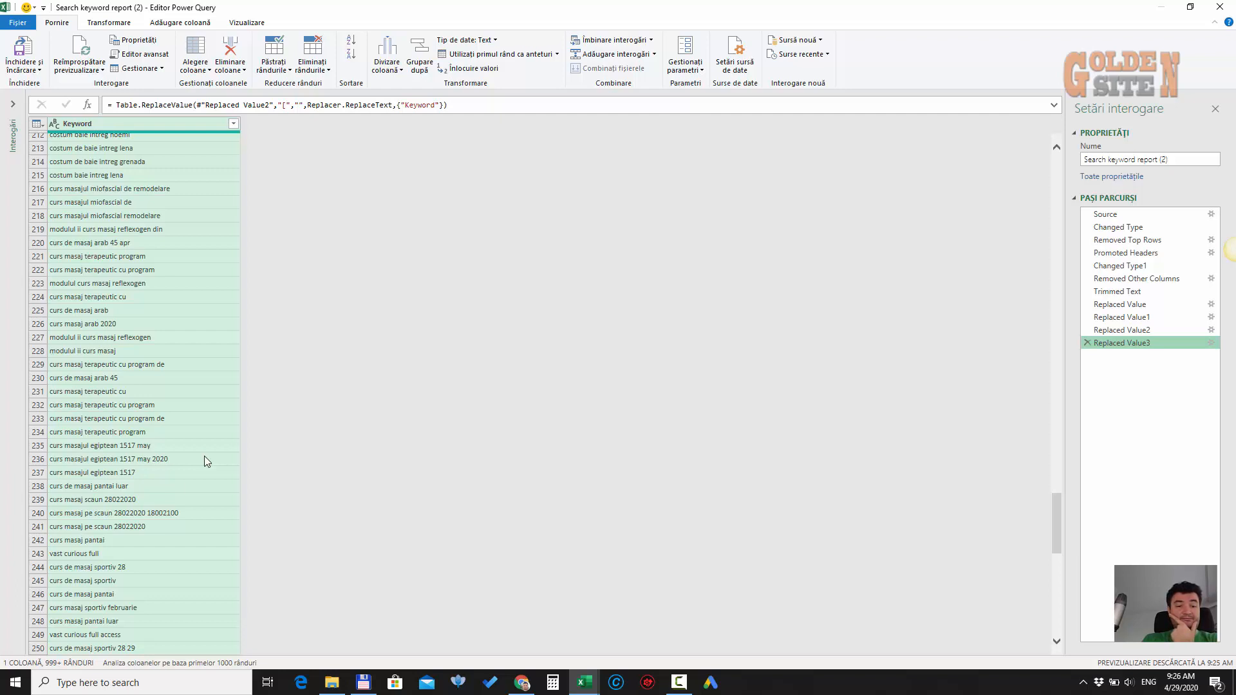
{"action": "left_click", "coordinate": [130, 514]}
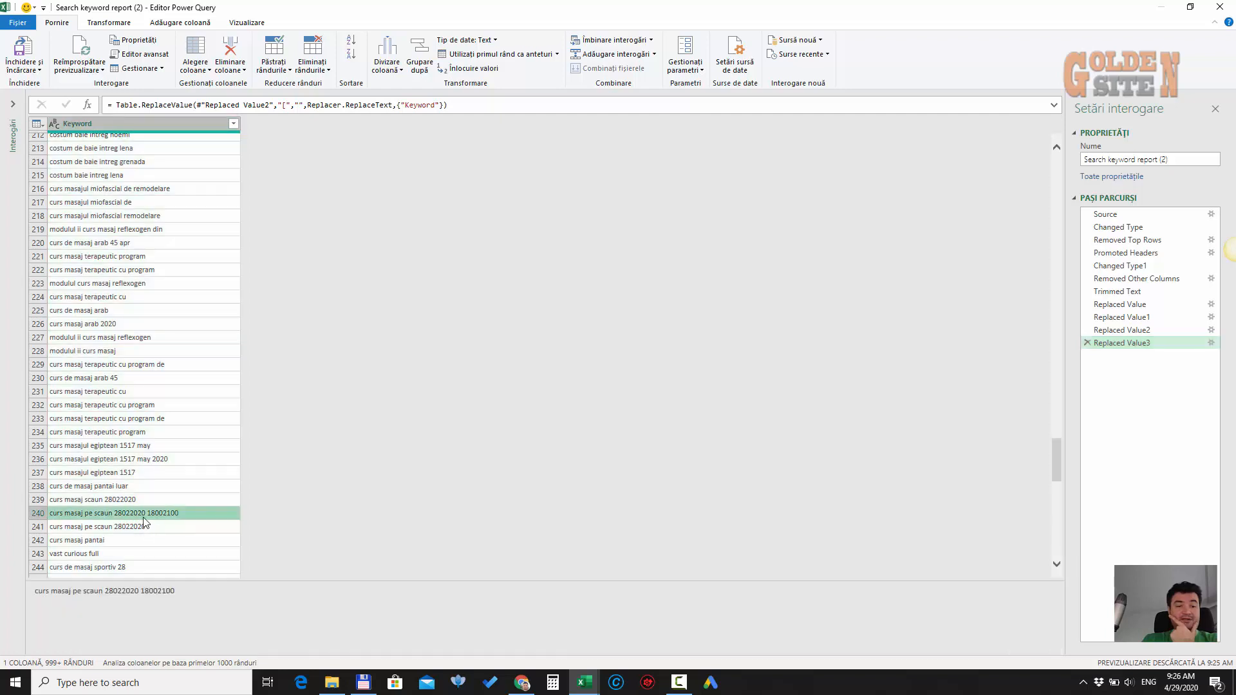
{"action": "double_click", "coordinate": [116, 591]}
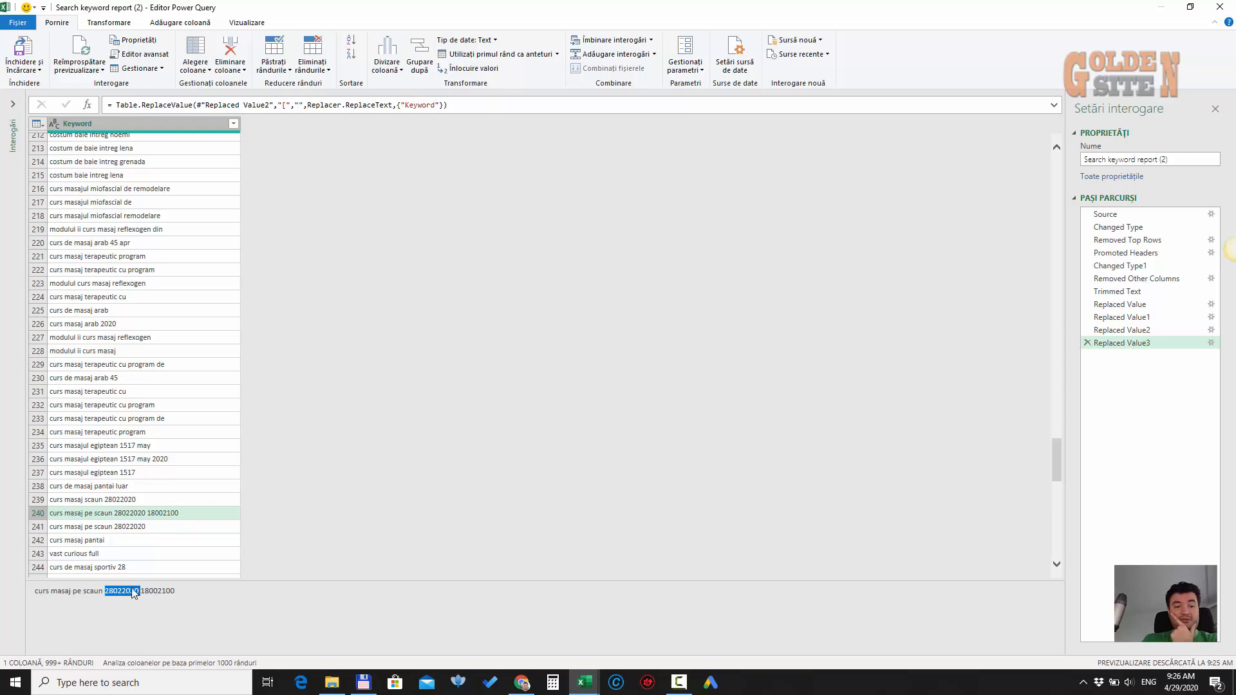
{"action": "double_click", "coordinate": [160, 590]}
{"action": "scroll", "coordinate": [203, 525], "scroll_direction": "down", "scroll_amount": 10}
{"action": "scroll", "coordinate": [203, 525], "scroll_direction": "down", "scroll_amount": 7}
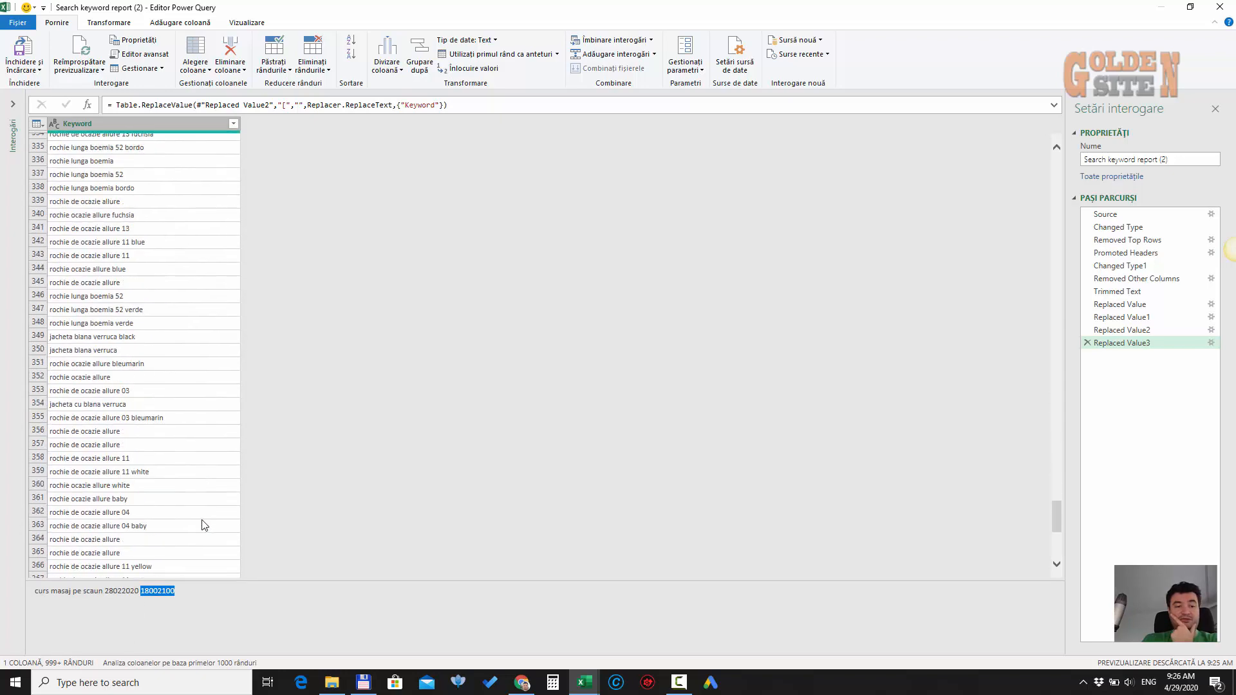
{"action": "scroll", "coordinate": [203, 524], "scroll_direction": "up", "scroll_amount": 20}
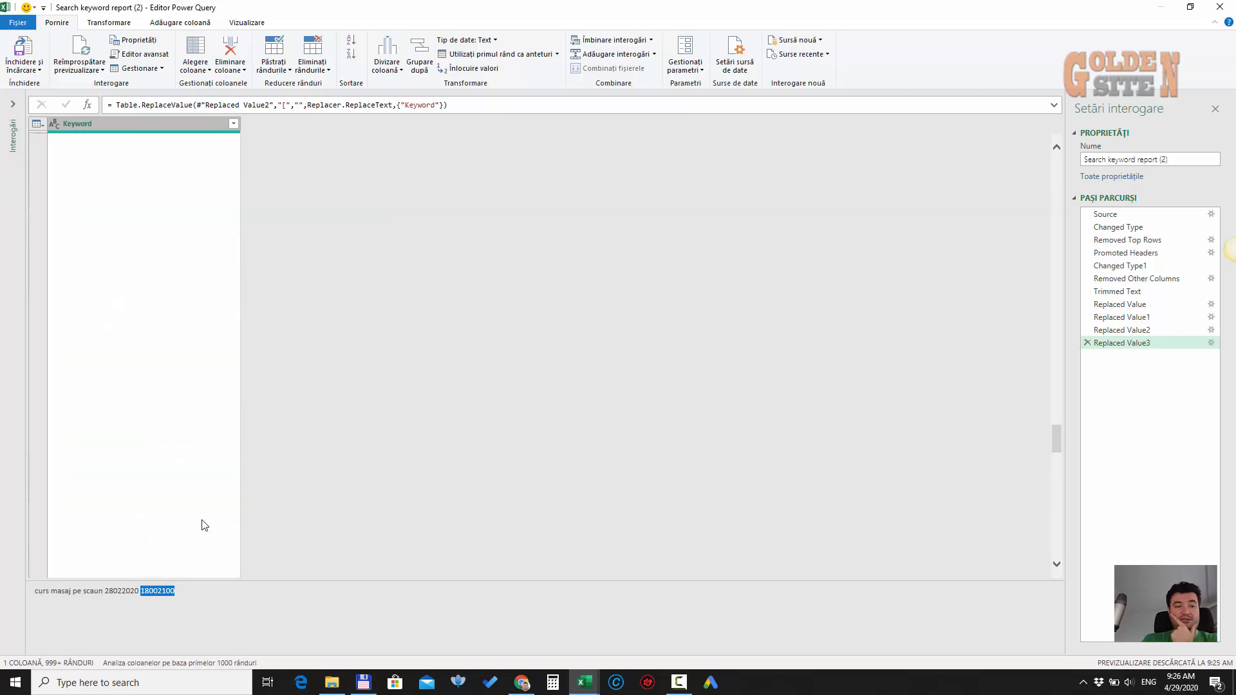
Split the Keyword column at each digit to non-digit transition and review the resulting columns
{"action": "left_click", "coordinate": [174, 124]}
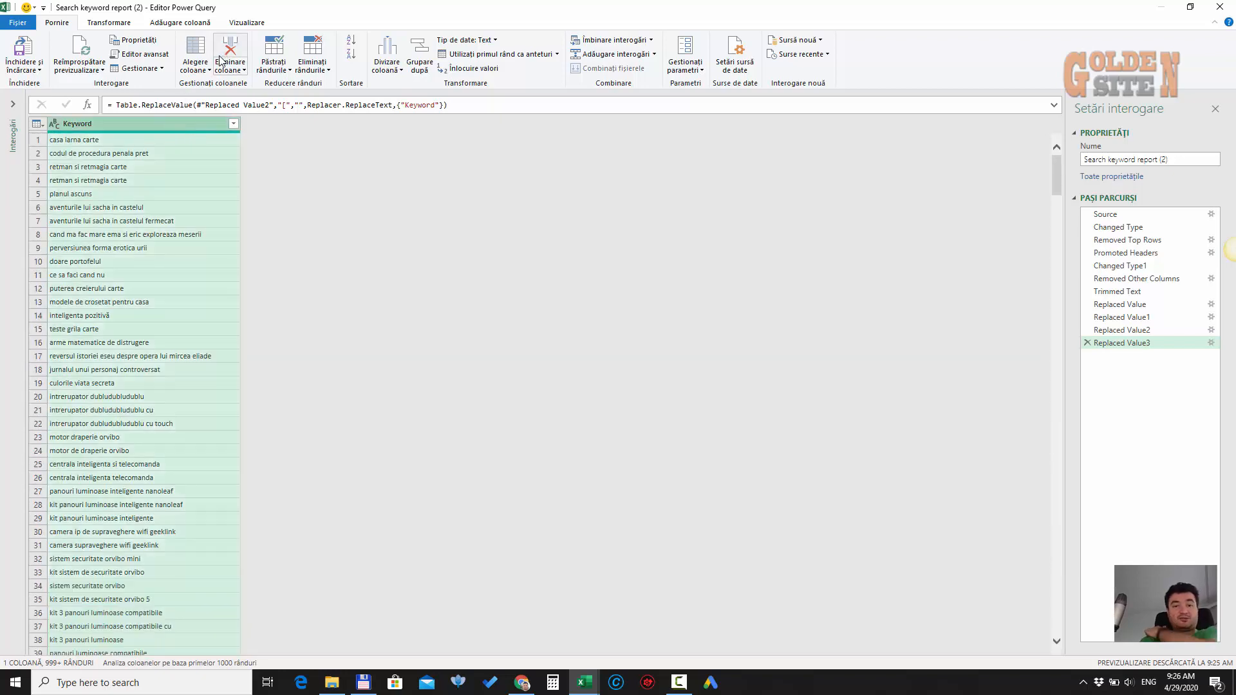
{"action": "left_click", "coordinate": [109, 22]}
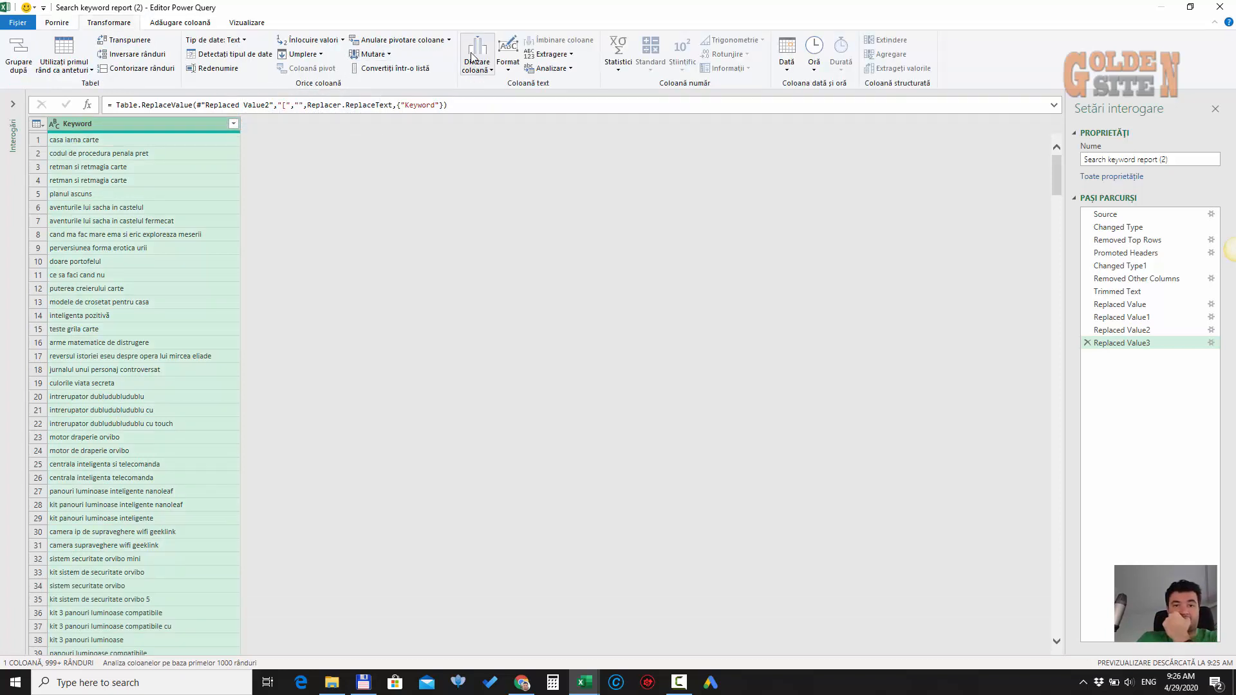
{"action": "left_click", "coordinate": [564, 55]}
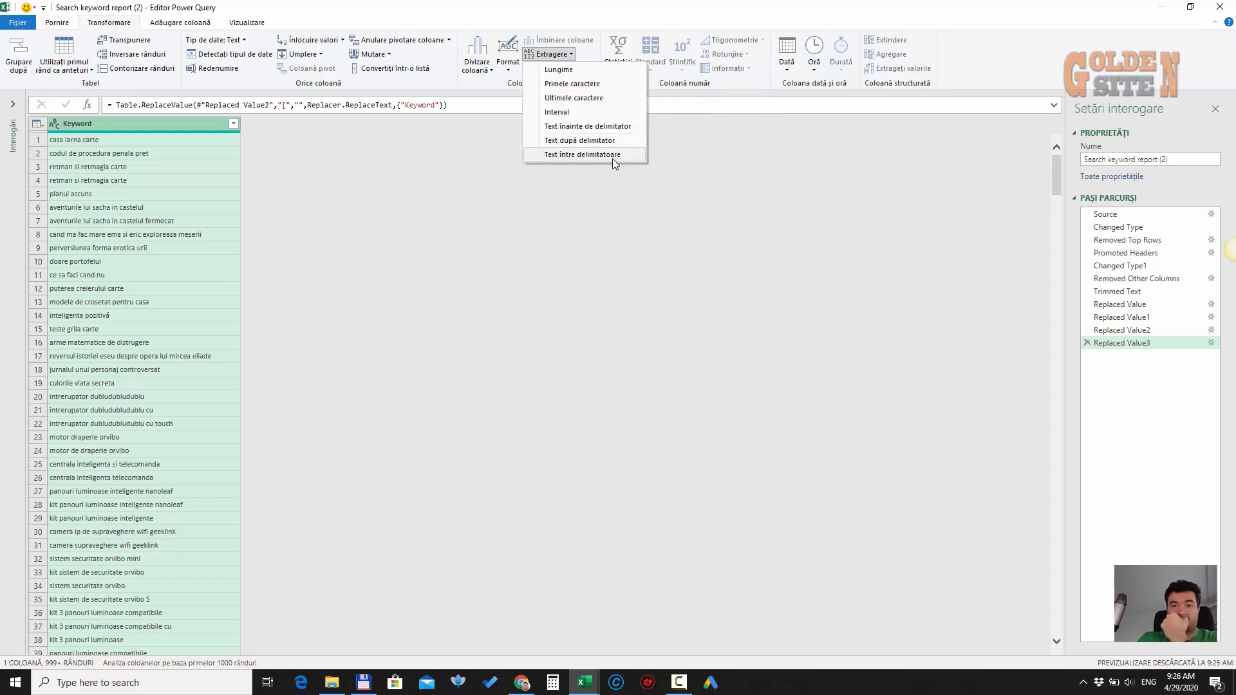
{"action": "left_click", "coordinate": [482, 71]}
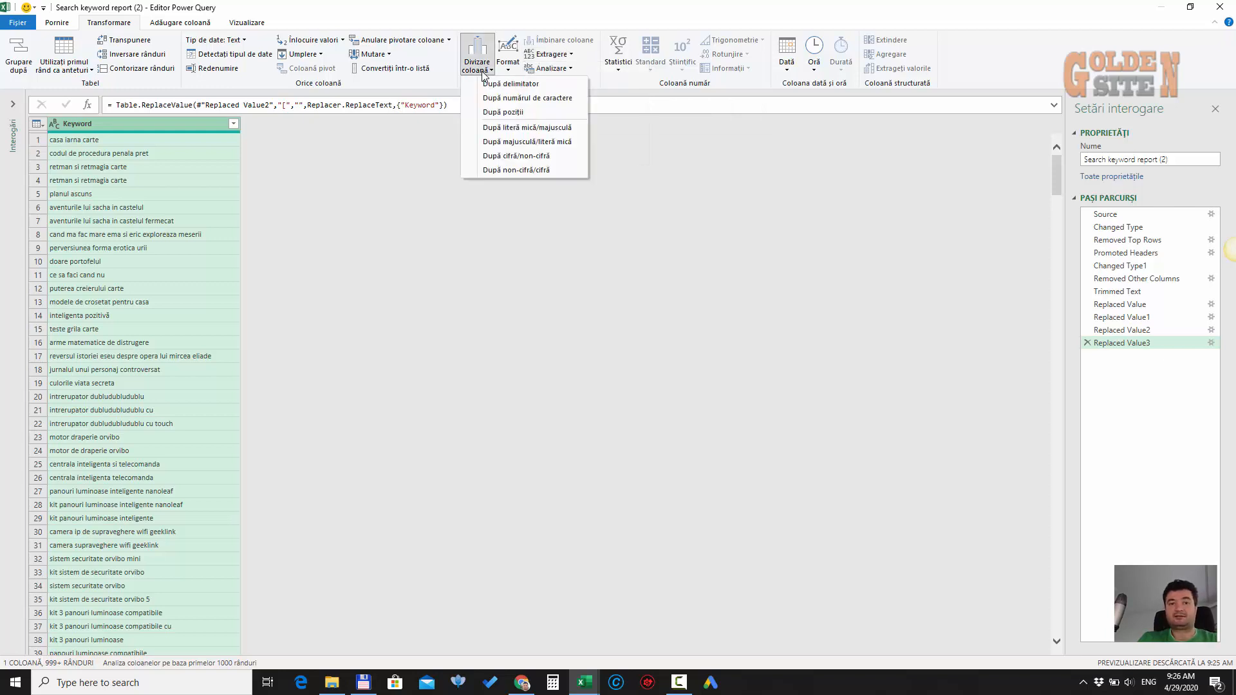
{"action": "left_click", "coordinate": [557, 157]}
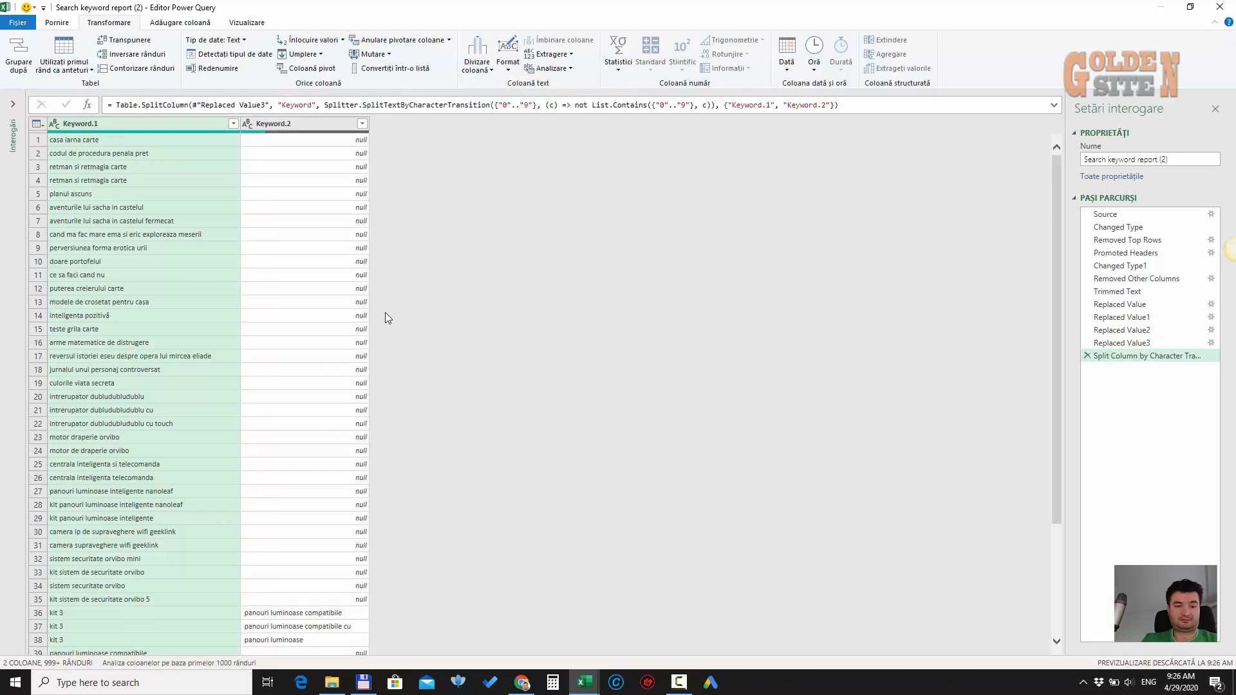
{"action": "scroll", "coordinate": [385, 312], "scroll_direction": "down", "scroll_amount": 20}
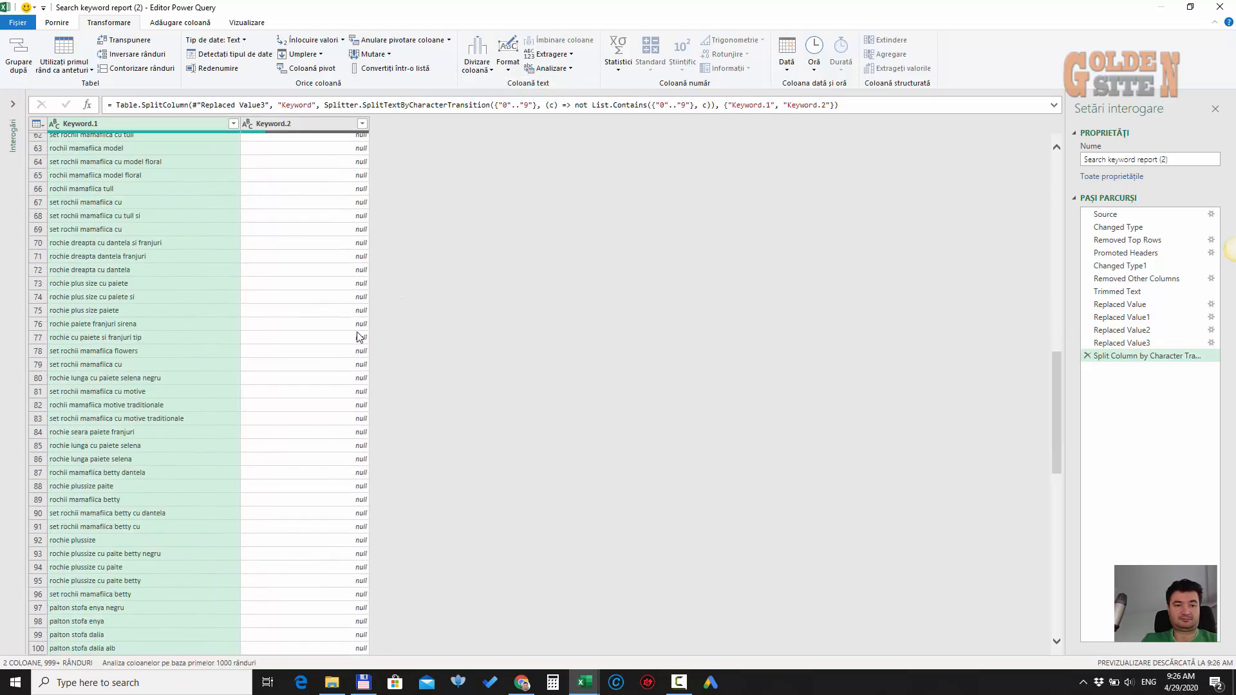
{"action": "scroll", "coordinate": [359, 336], "scroll_direction": "down", "scroll_amount": 13}
{"action": "scroll", "coordinate": [360, 336], "scroll_direction": "down", "scroll_amount": 17}
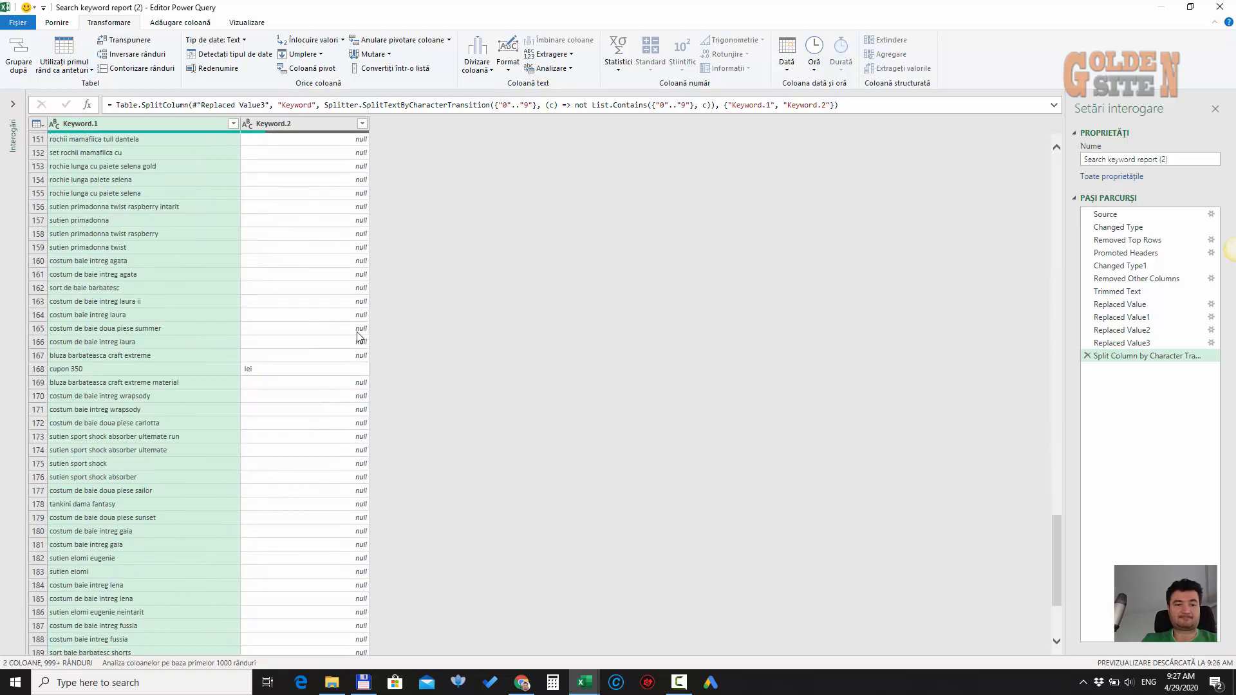
{"action": "scroll", "coordinate": [359, 336], "scroll_direction": "down", "scroll_amount": 4}
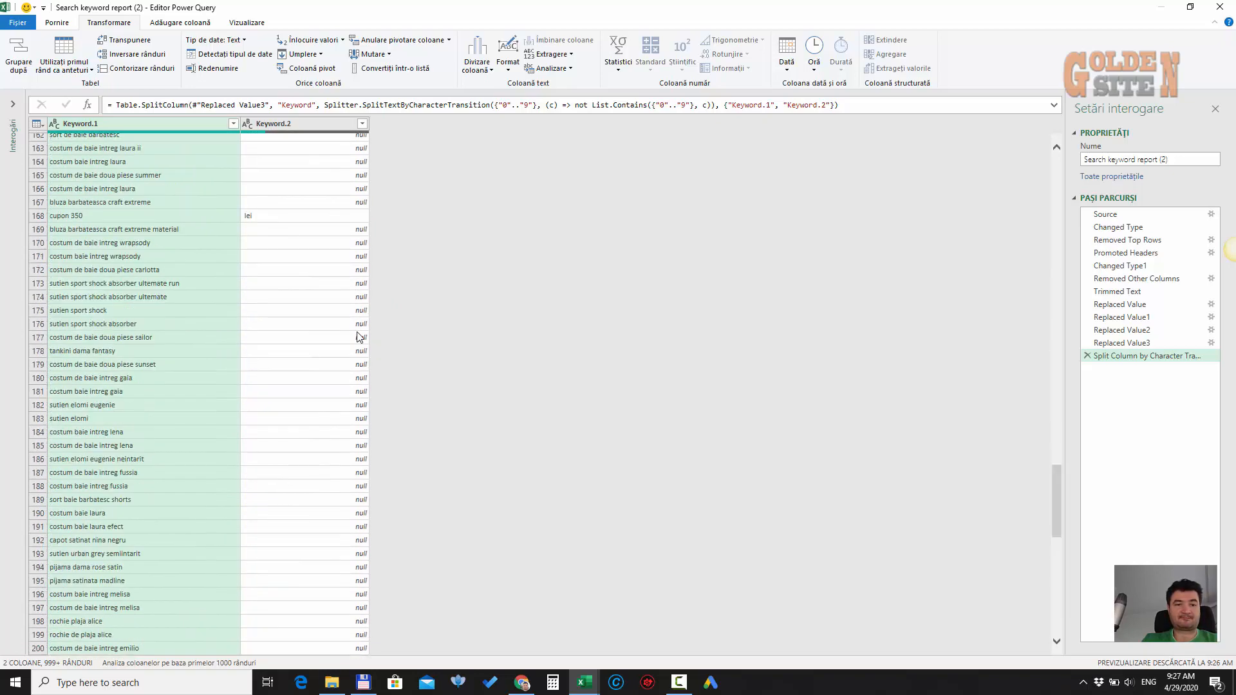
{"action": "scroll", "coordinate": [359, 336], "scroll_direction": "down", "scroll_amount": 17}
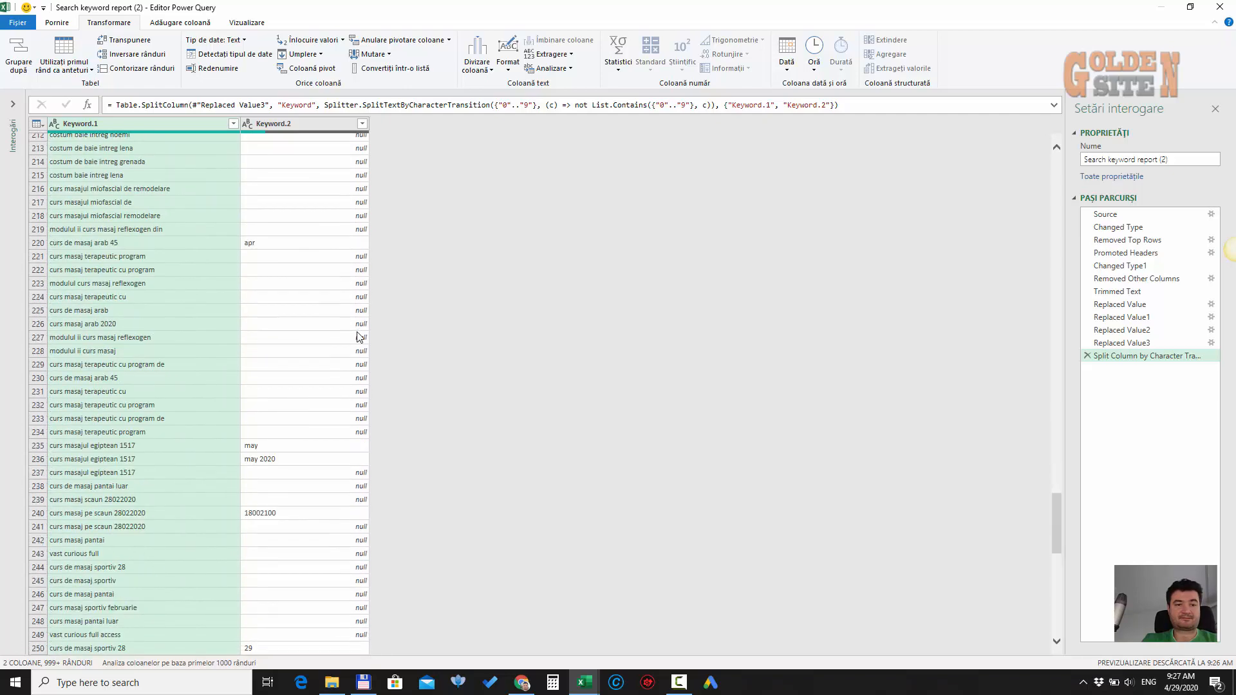
{"action": "scroll", "coordinate": [359, 336], "scroll_direction": "down", "scroll_amount": 17}
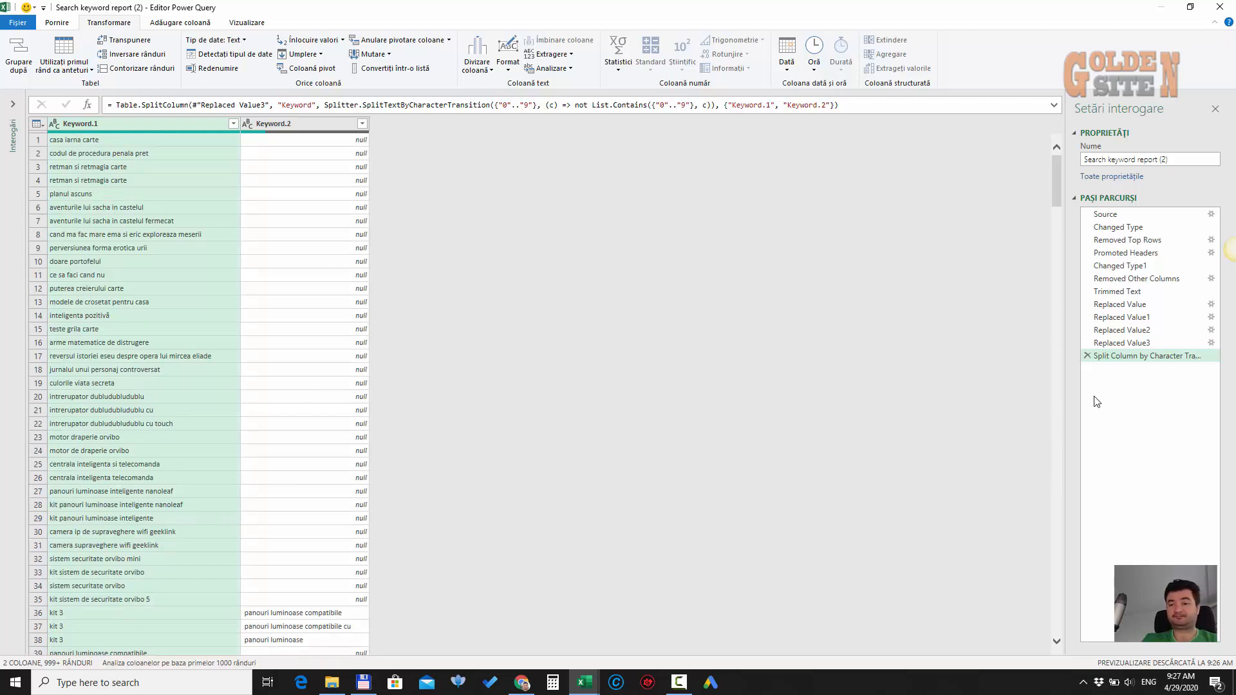
Delete the Split Column by Character Transition step from the query
{"action": "left_click", "coordinate": [1087, 356]}
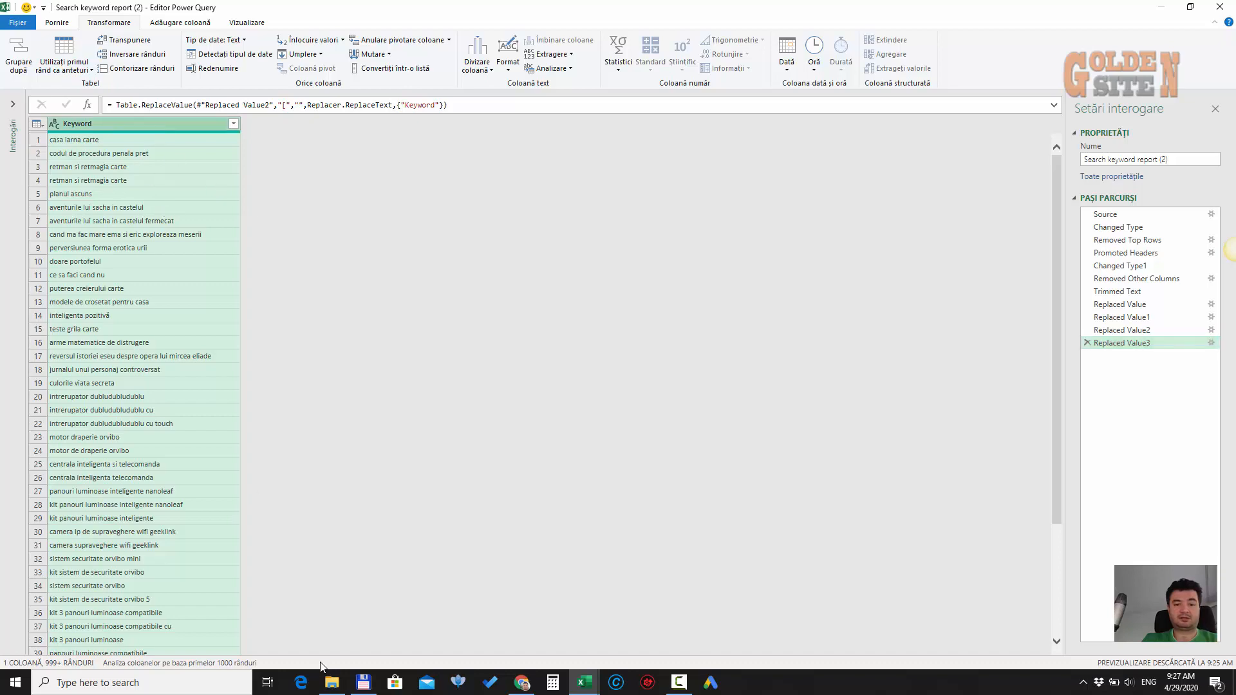
Switch to Chrome and look through the Power Query formula notes in the open Google Sheets file
{"action": "left_click", "coordinate": [522, 683]}
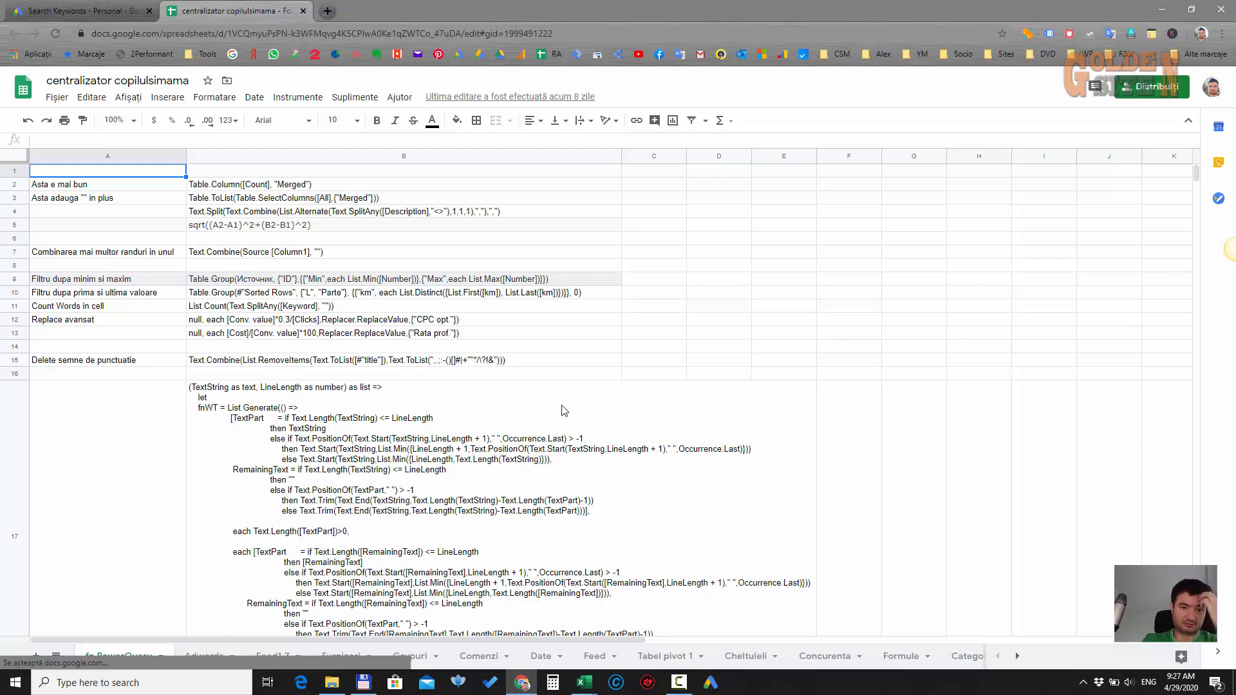
{"action": "scroll", "coordinate": [563, 411], "scroll_direction": "down", "scroll_amount": 6}
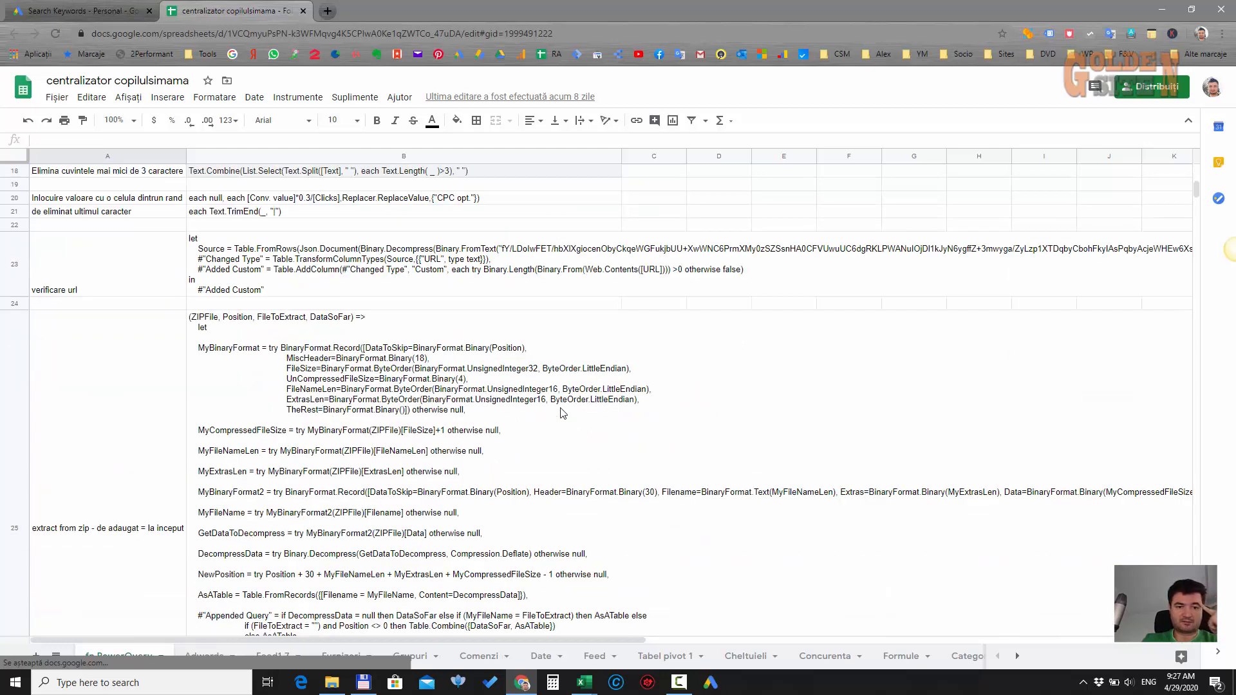
{"action": "scroll", "coordinate": [563, 412], "scroll_direction": "down", "scroll_amount": 3}
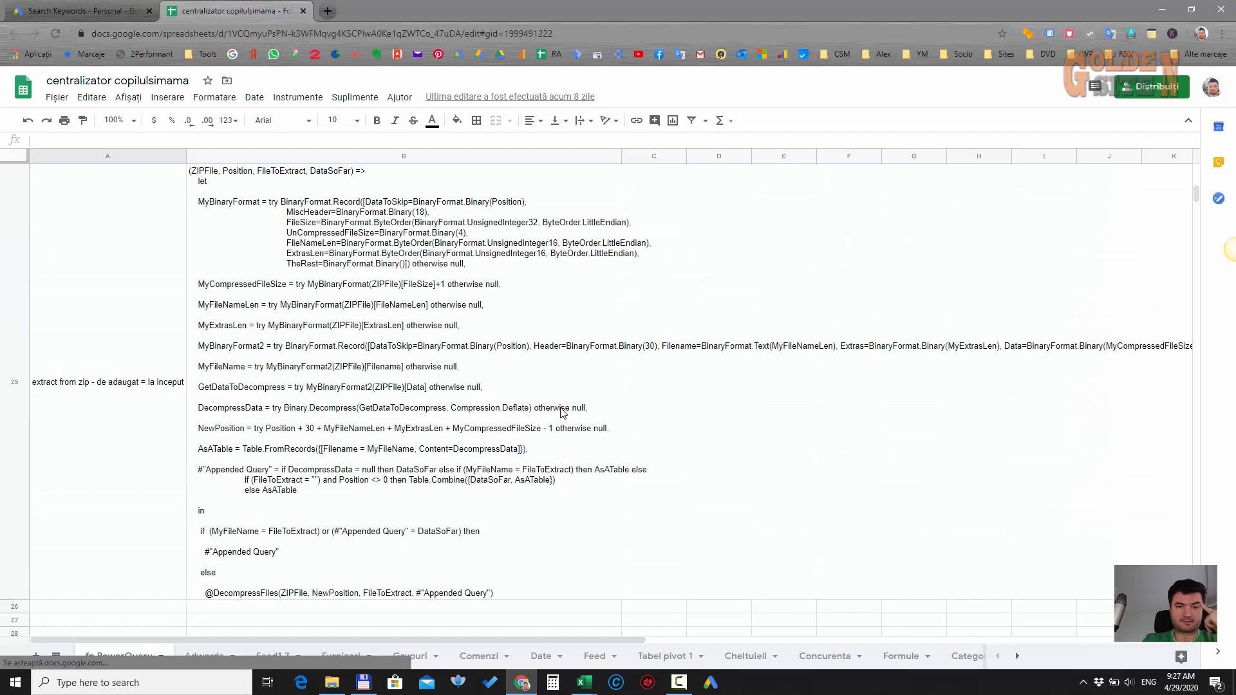
{"action": "scroll", "coordinate": [560, 412], "scroll_direction": "up", "scroll_amount": 3}
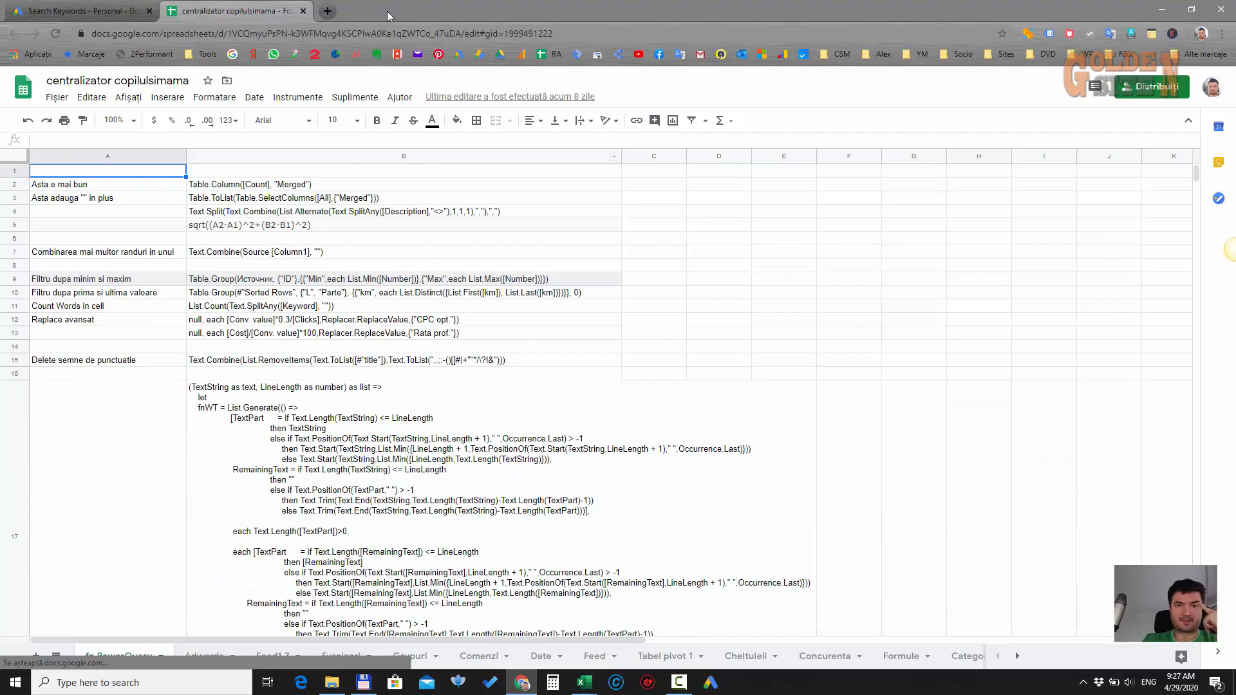
Search Google in a new tab for "replace any number in power query"
{"action": "left_click", "coordinate": [328, 11]}
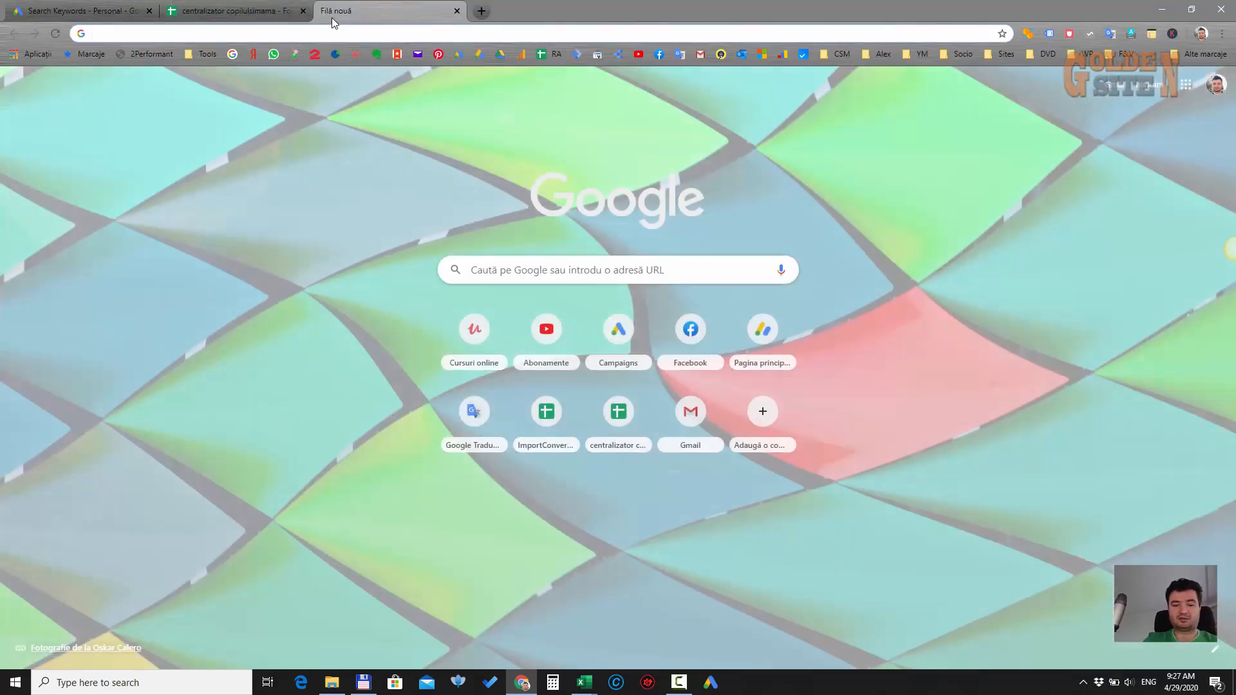
{"action": "type", "text": "replace "}
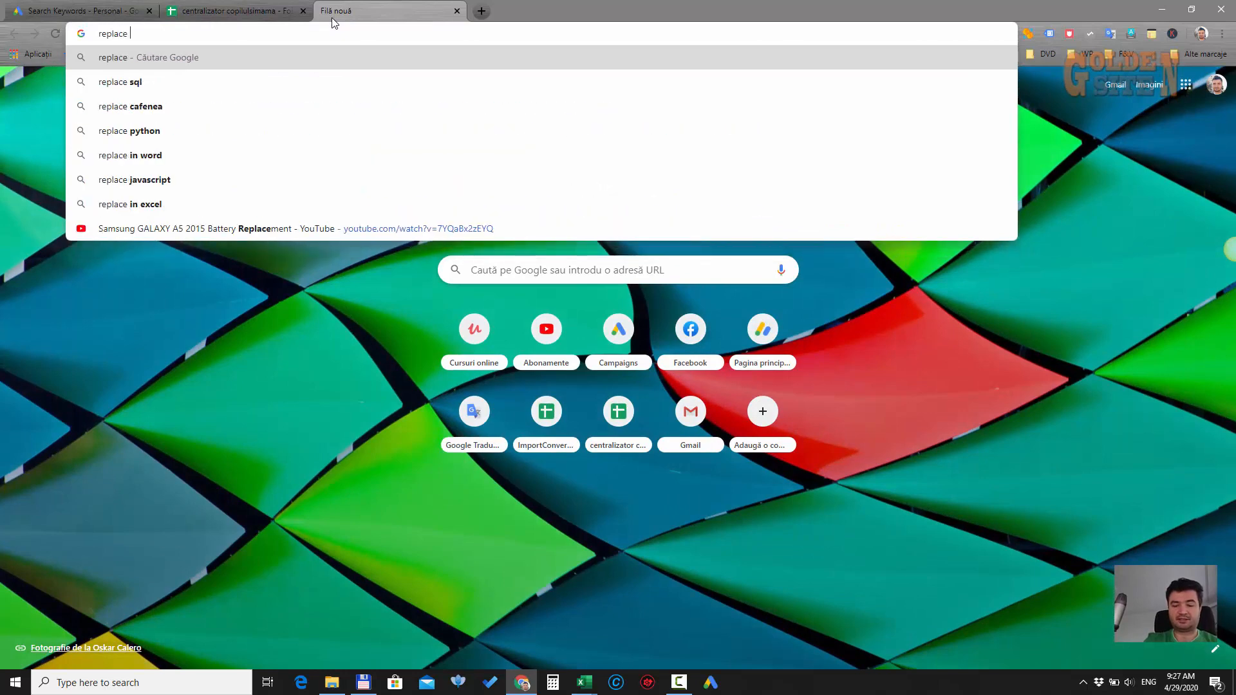
{"action": "type", "text": "any "}
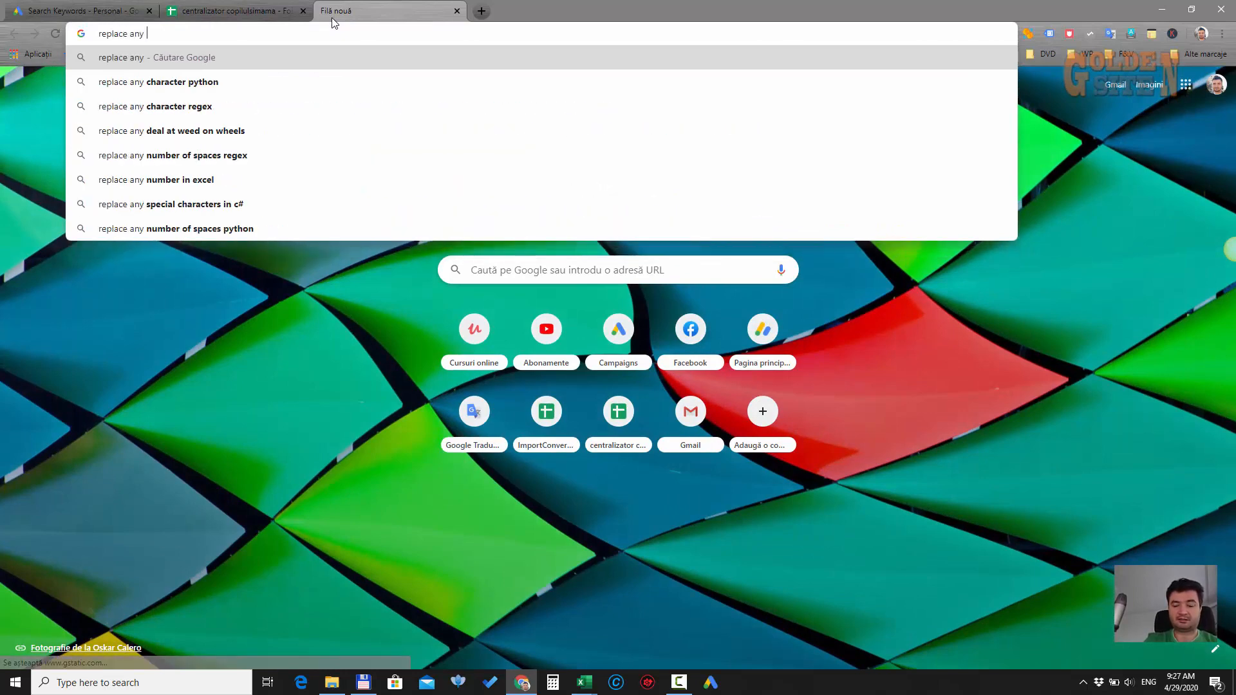
{"action": "type", "text": "number in power"}
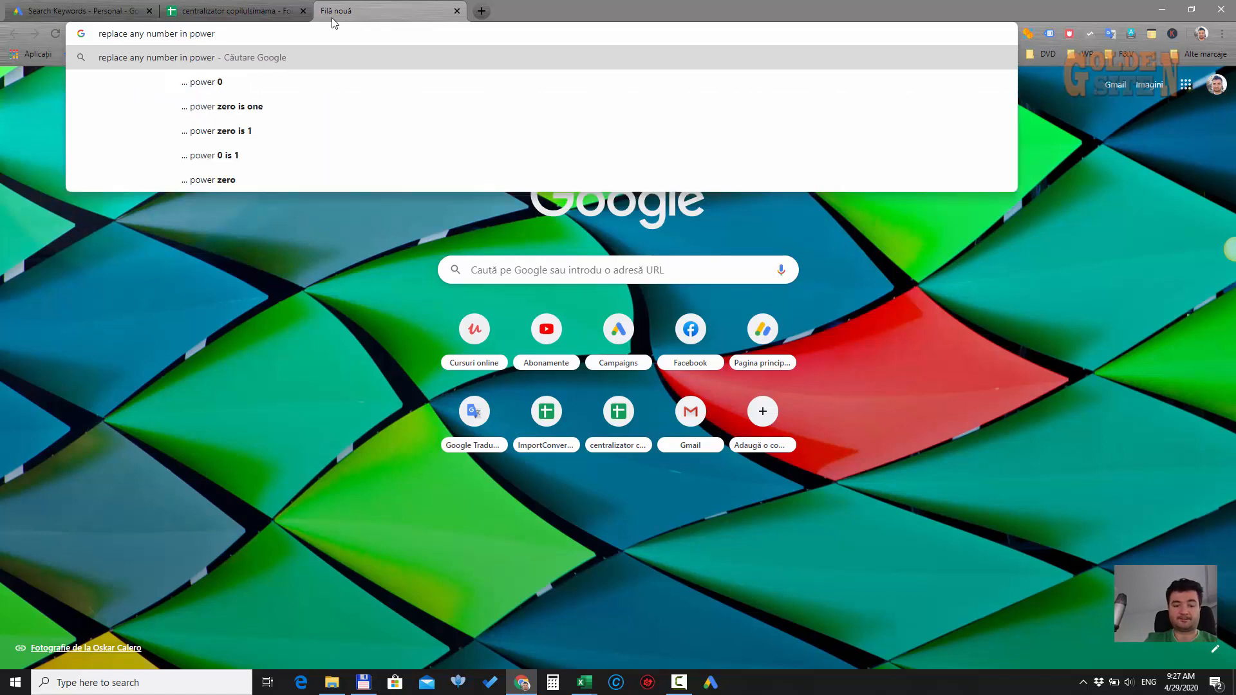
{"action": "type", "text": " query"}
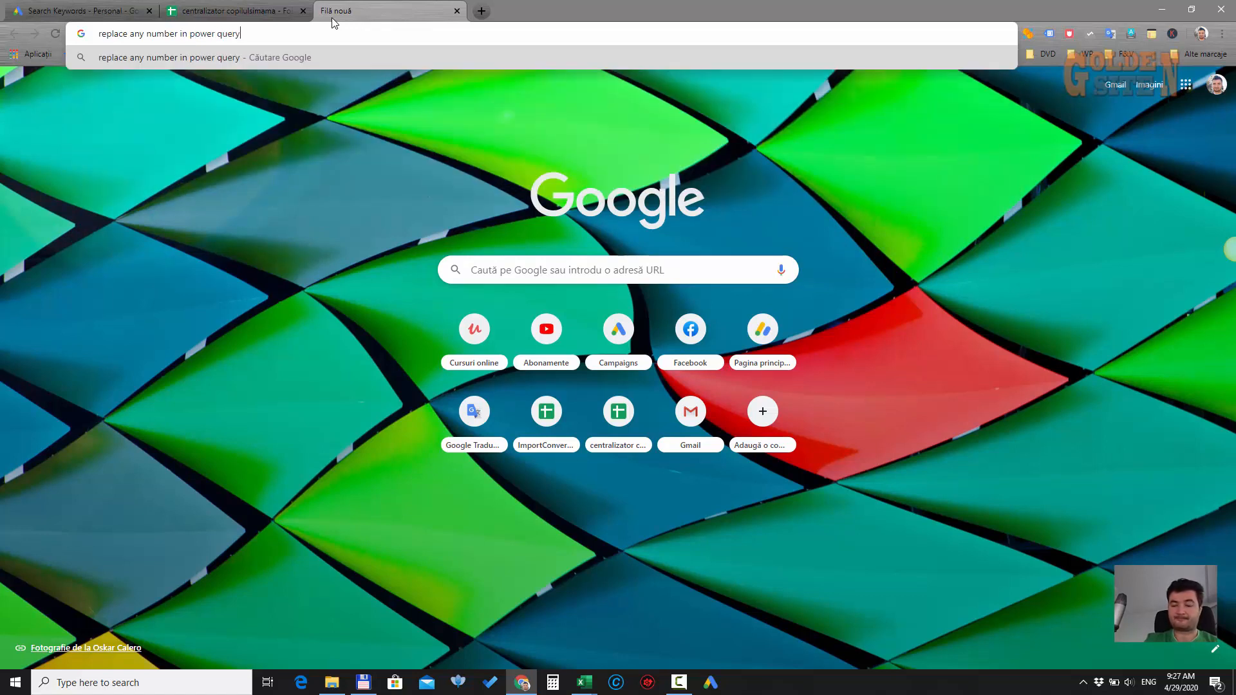
{"action": "key", "text": "Return"}
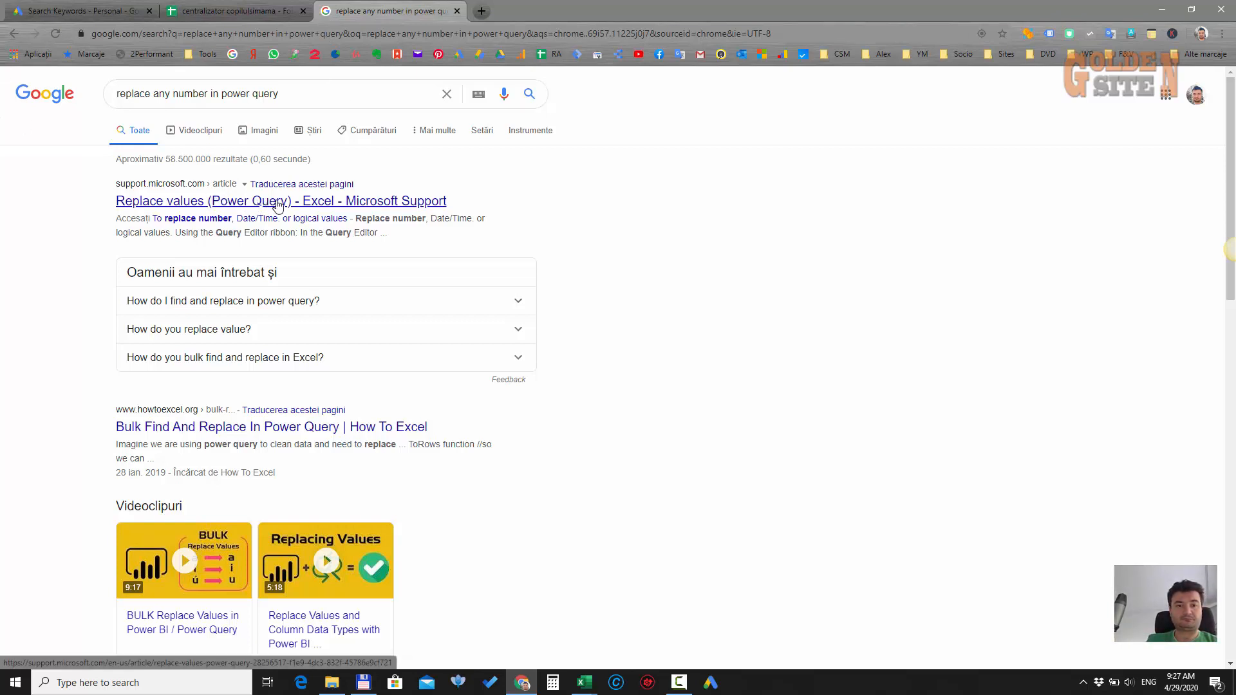
Read the Microsoft Support article "Replace values (Power Query)" for its instructions on replacing text and number values, and close it
{"action": "left_click", "coordinate": [274, 203]}
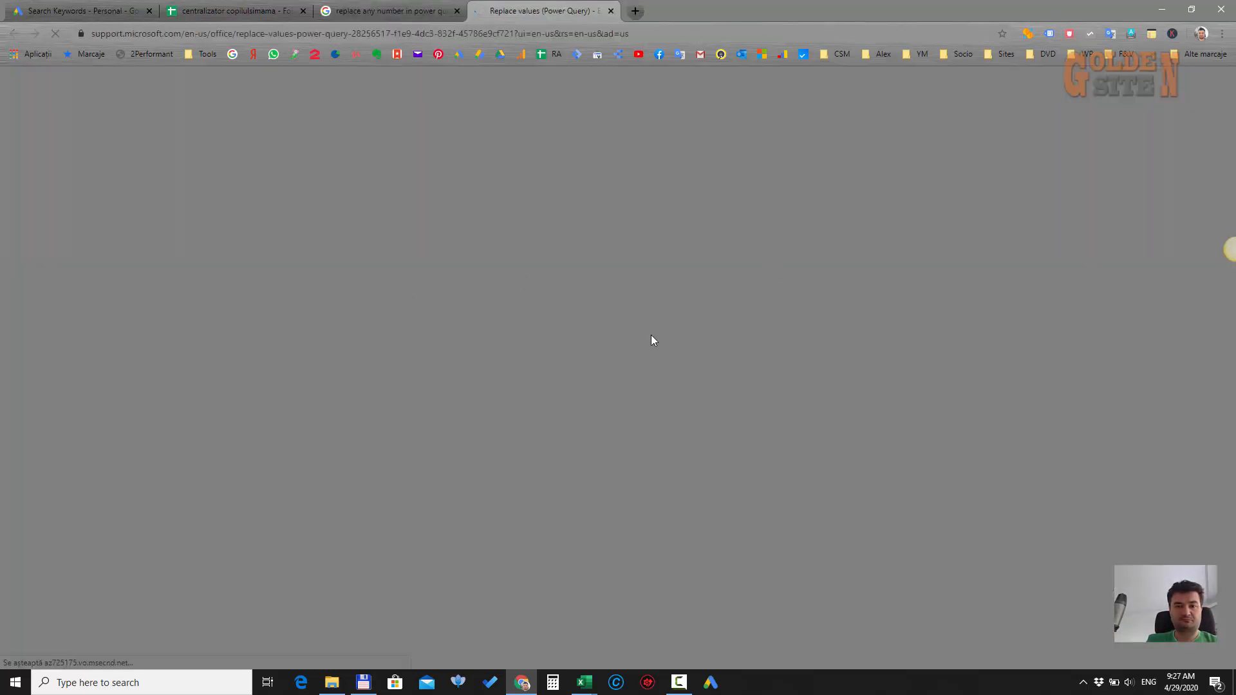
{"action": "scroll", "coordinate": [290, 451], "scroll_direction": "down", "scroll_amount": 10}
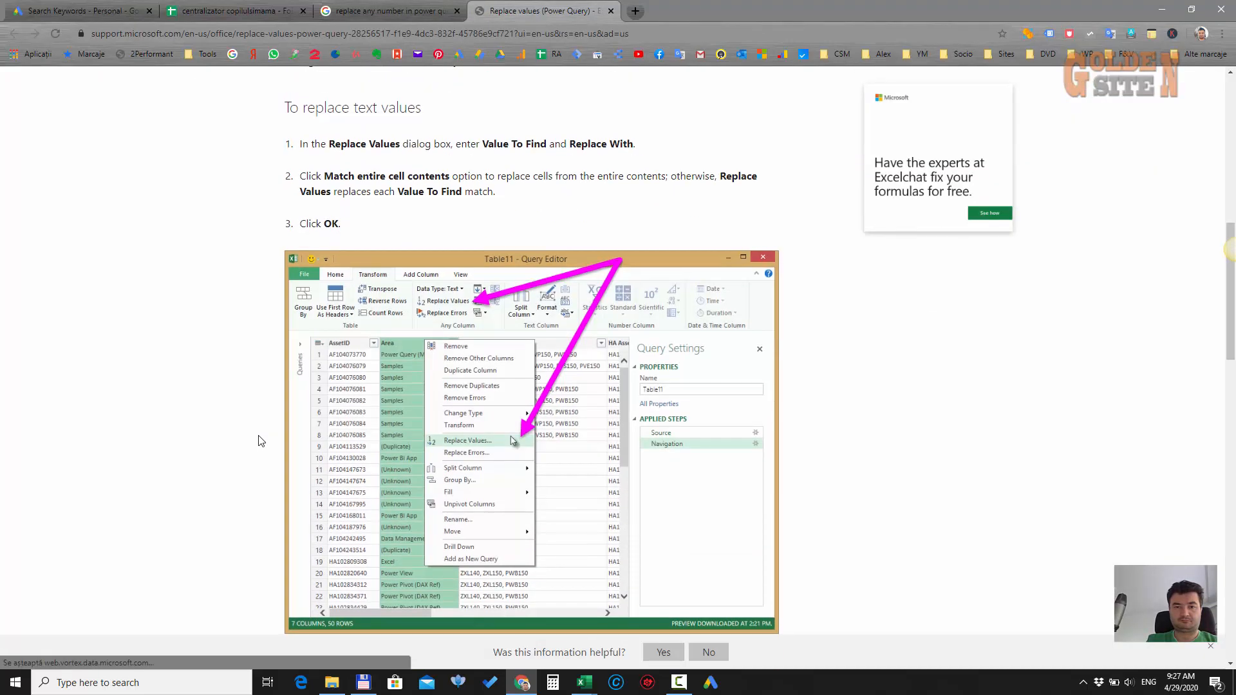
{"action": "scroll", "coordinate": [260, 441], "scroll_direction": "down", "scroll_amount": 8}
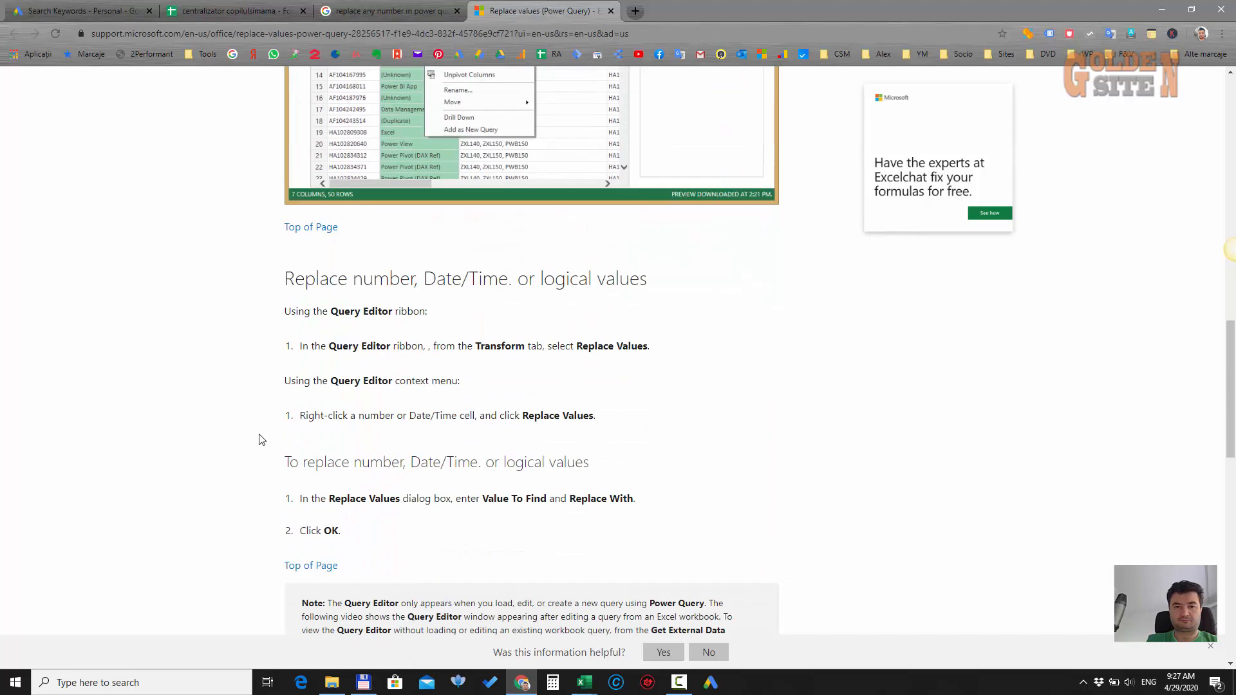
{"action": "scroll", "coordinate": [260, 439], "scroll_direction": "down", "scroll_amount": 4}
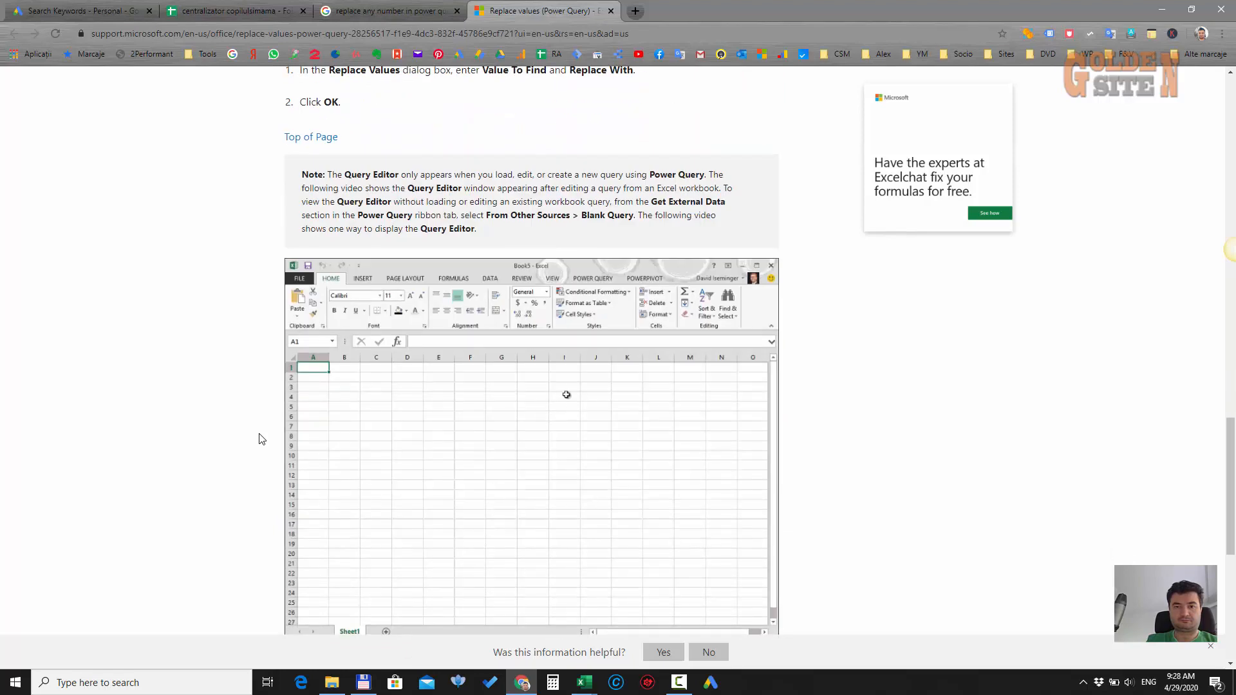
{"action": "scroll", "coordinate": [260, 440], "scroll_direction": "down", "scroll_amount": 3}
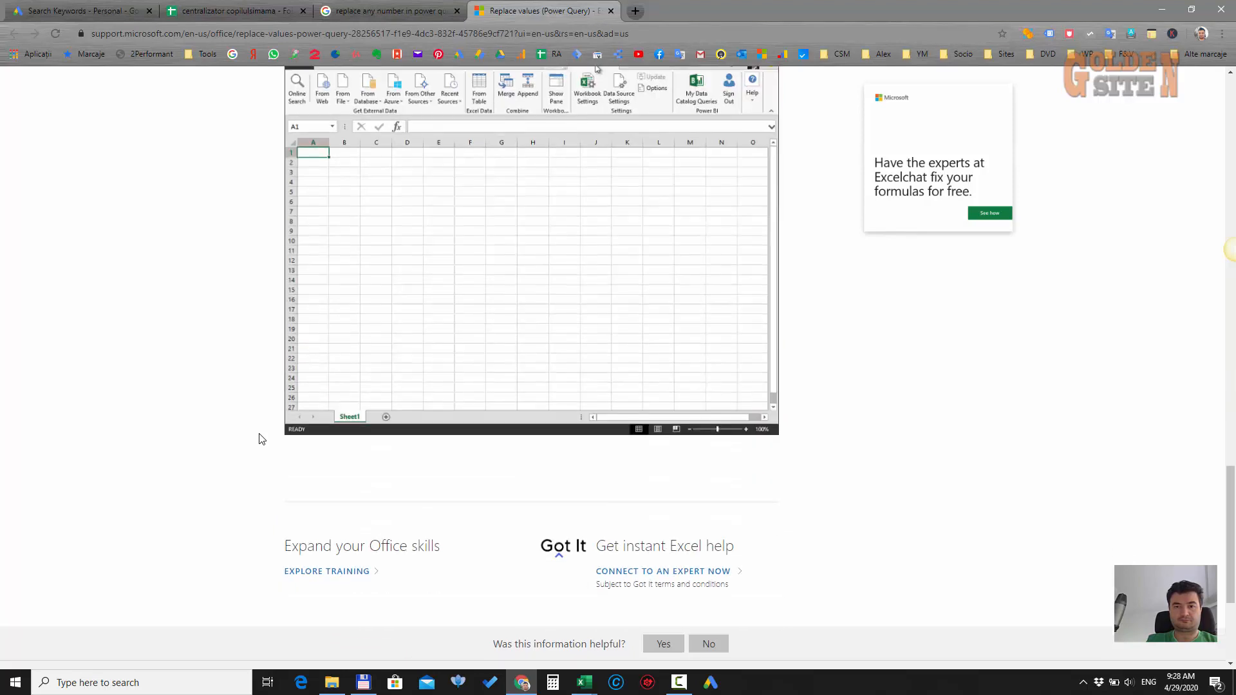
{"action": "scroll", "coordinate": [261, 440], "scroll_direction": "down", "scroll_amount": 4}
{"action": "scroll", "coordinate": [261, 440], "scroll_direction": "up", "scroll_amount": 20}
{"action": "scroll", "coordinate": [261, 439], "scroll_direction": "down", "scroll_amount": 3}
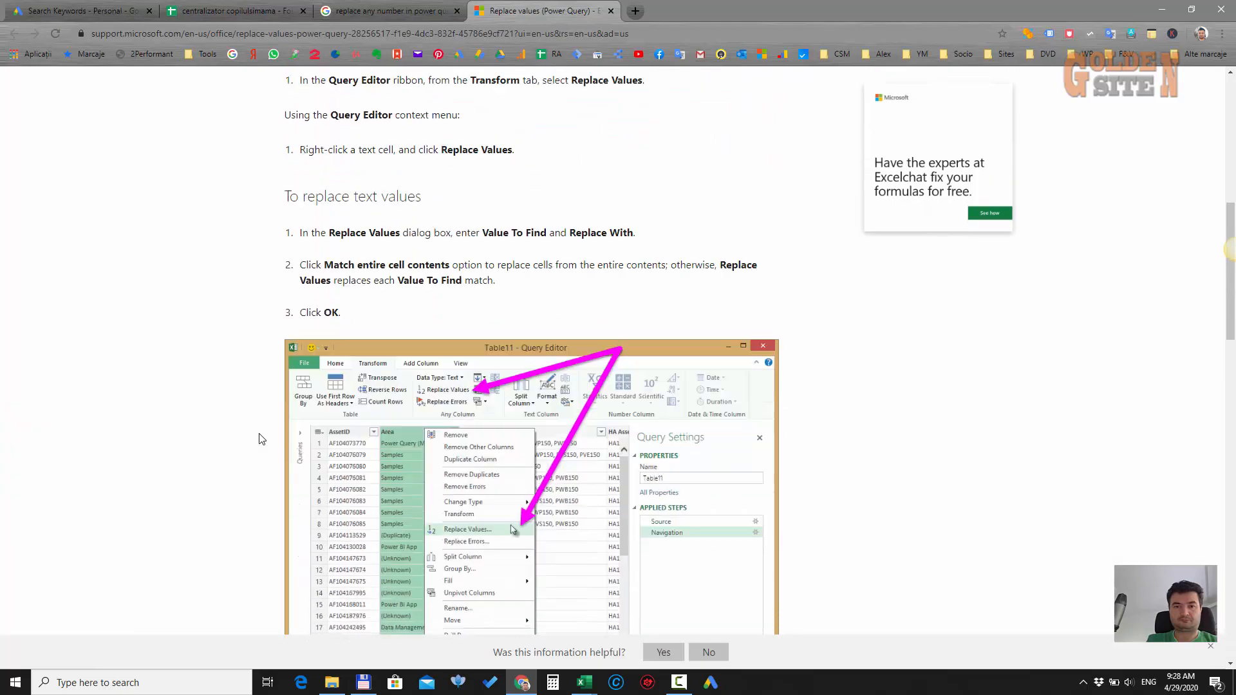
{"action": "scroll", "coordinate": [261, 439], "scroll_direction": "down", "scroll_amount": 6}
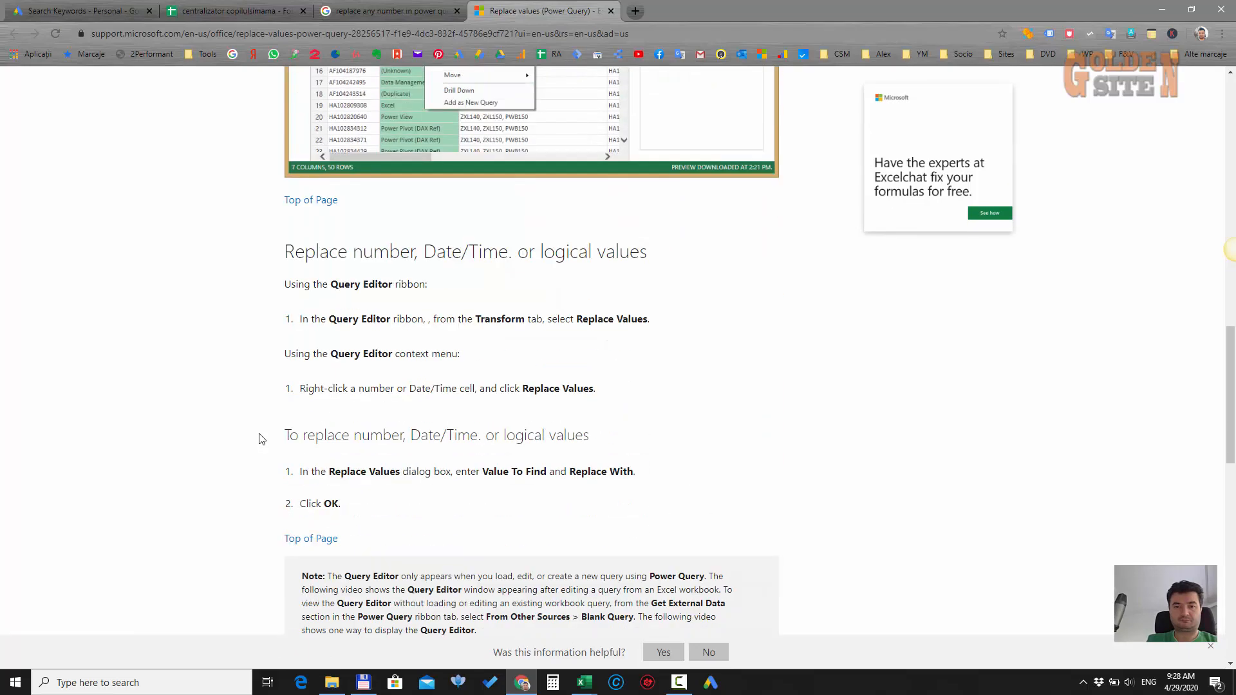
{"action": "scroll", "coordinate": [261, 439], "scroll_direction": "up", "scroll_amount": 15}
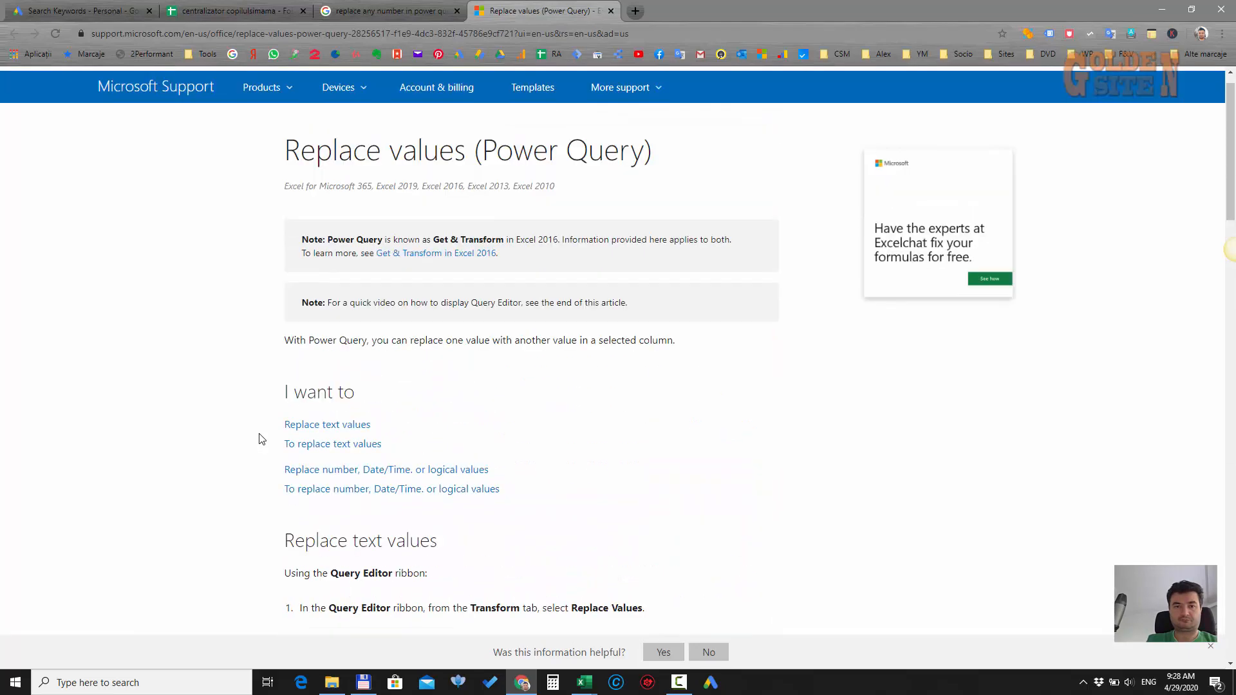
{"action": "scroll", "coordinate": [262, 440], "scroll_direction": "up", "scroll_amount": 1}
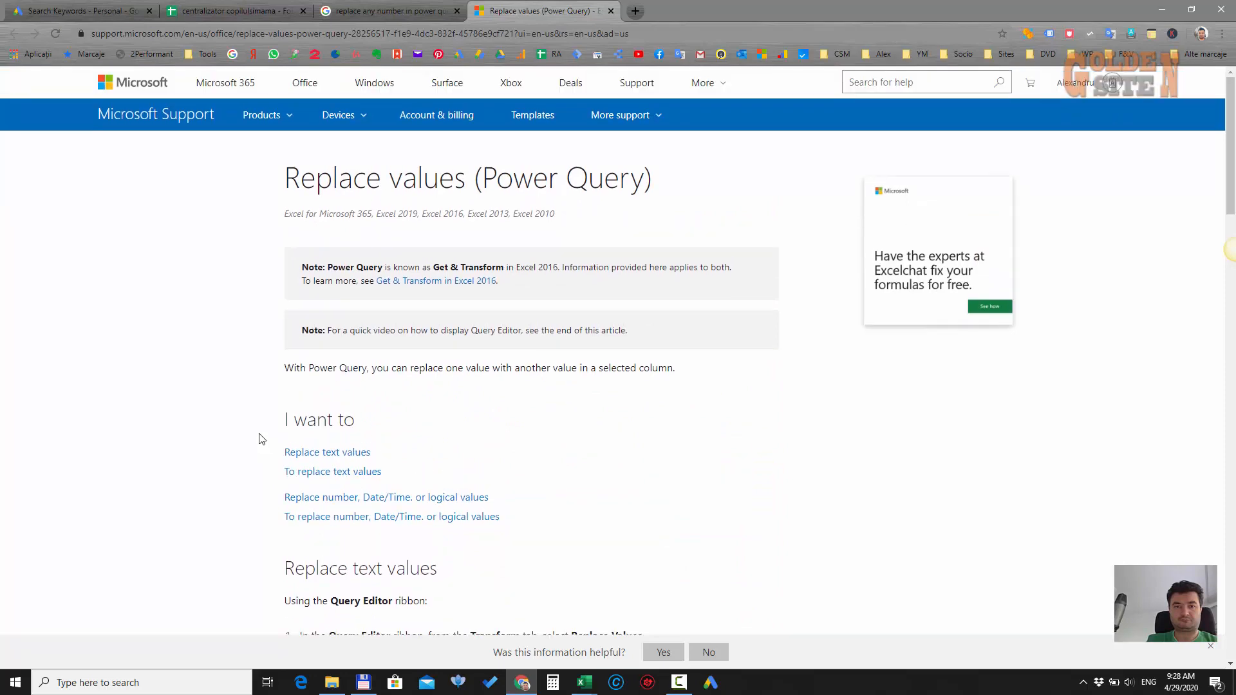
{"action": "middle_click", "coordinate": [519, 13]}
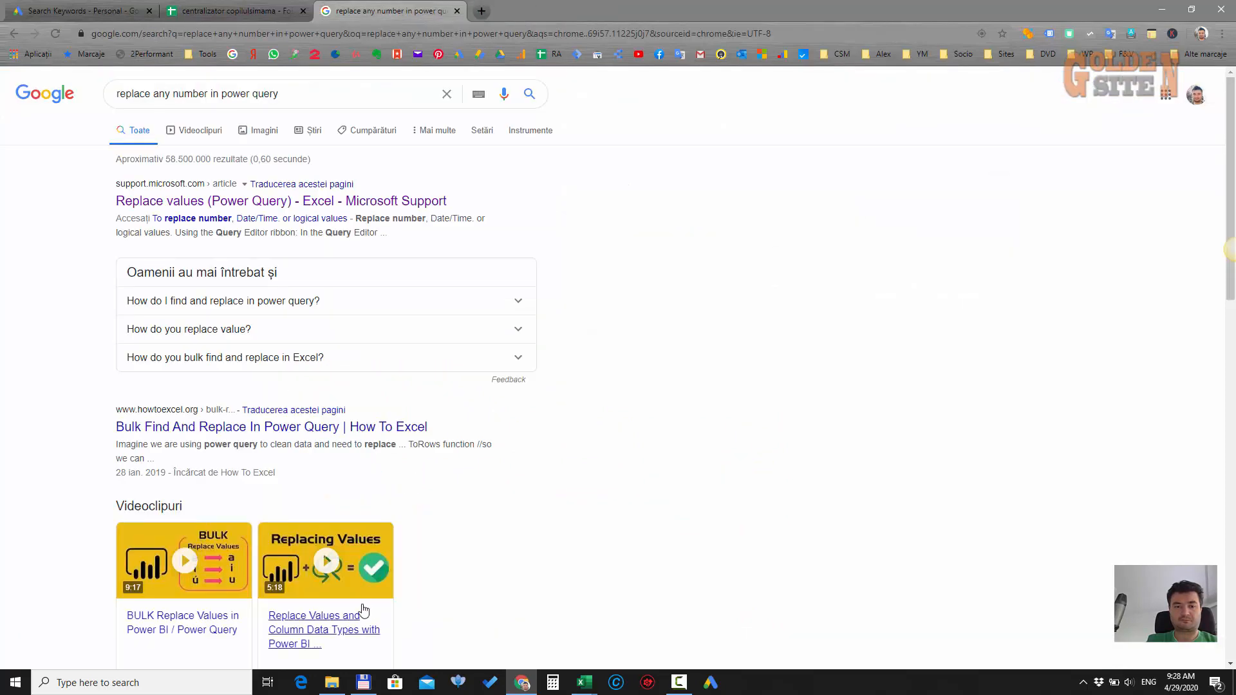
Return to the Power Query editor and split the Keyword column by digit to non-digit transition again
{"action": "mouse_move", "coordinate": [584, 682]}
{"action": "left_click", "coordinate": [620, 651]}
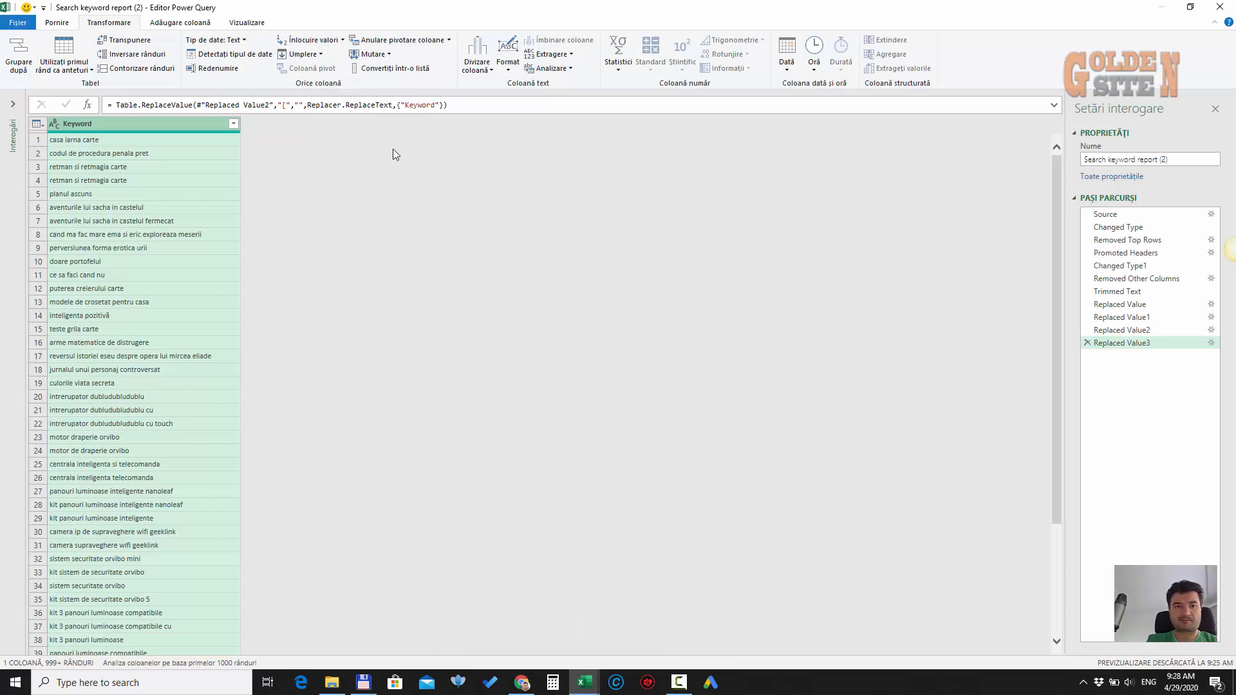
{"action": "left_click", "coordinate": [477, 65]}
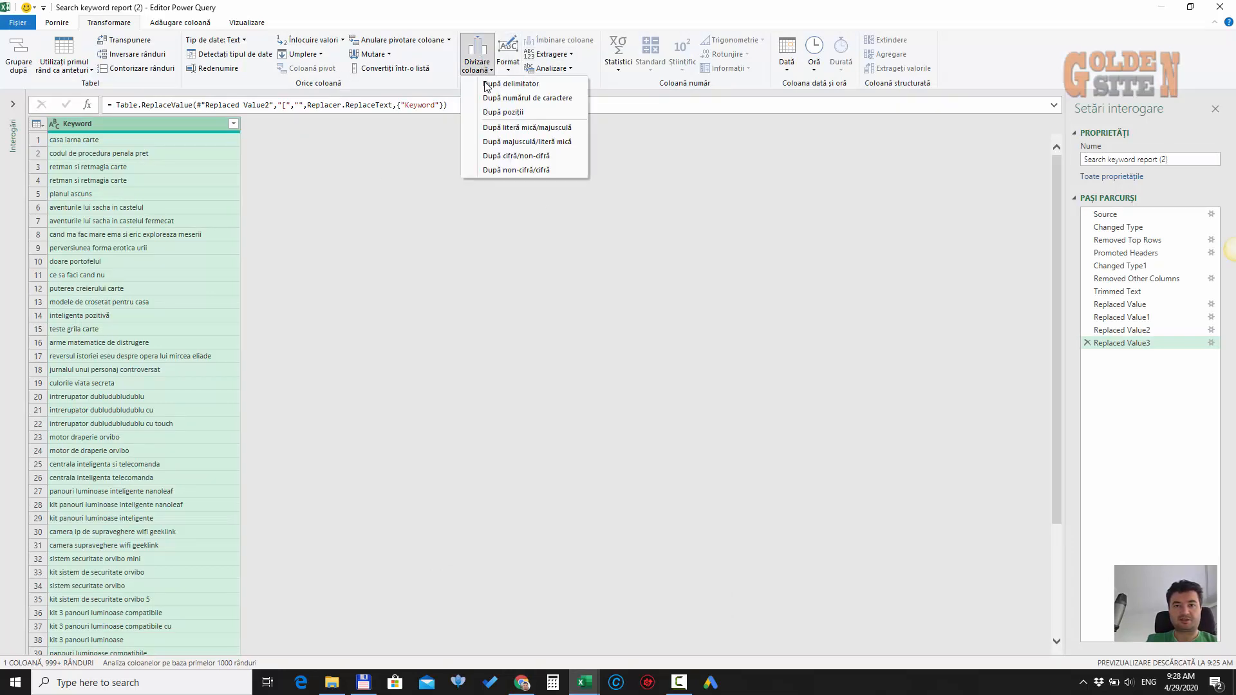
{"action": "left_click", "coordinate": [553, 158]}
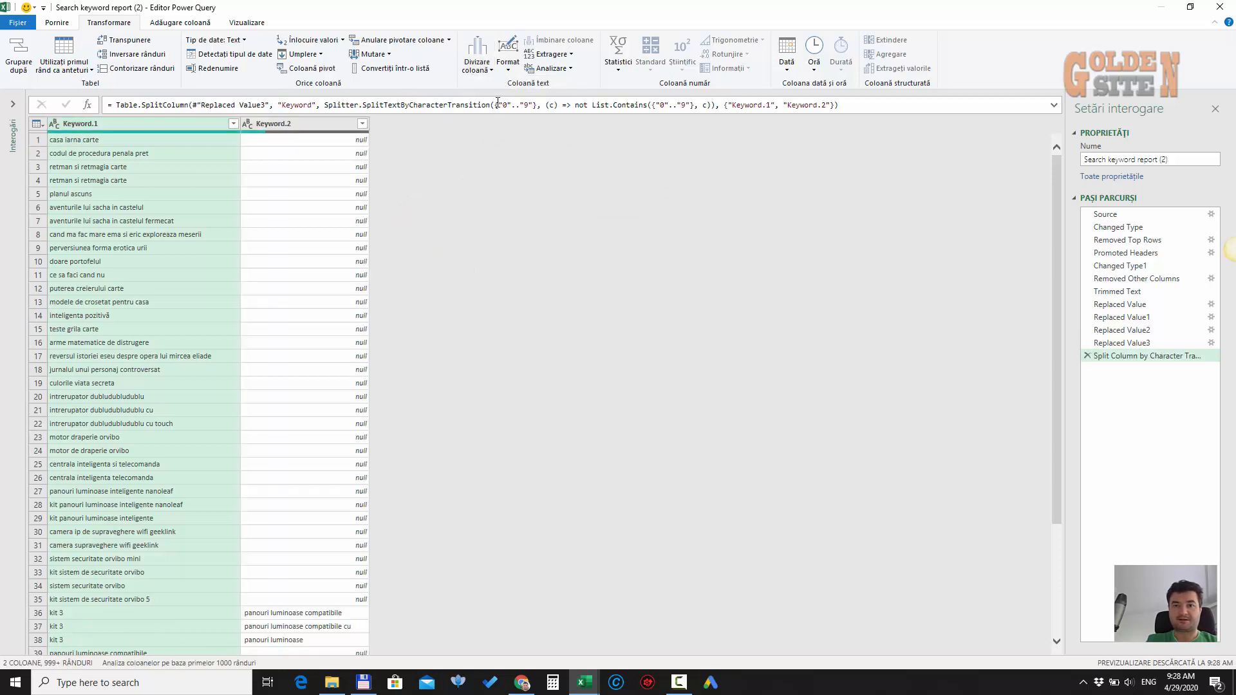
Copy the digit list {"0".."9"} from the split step's formula
{"action": "left_click_drag", "start_coordinate": [499, 105], "coordinate": [535, 105]}
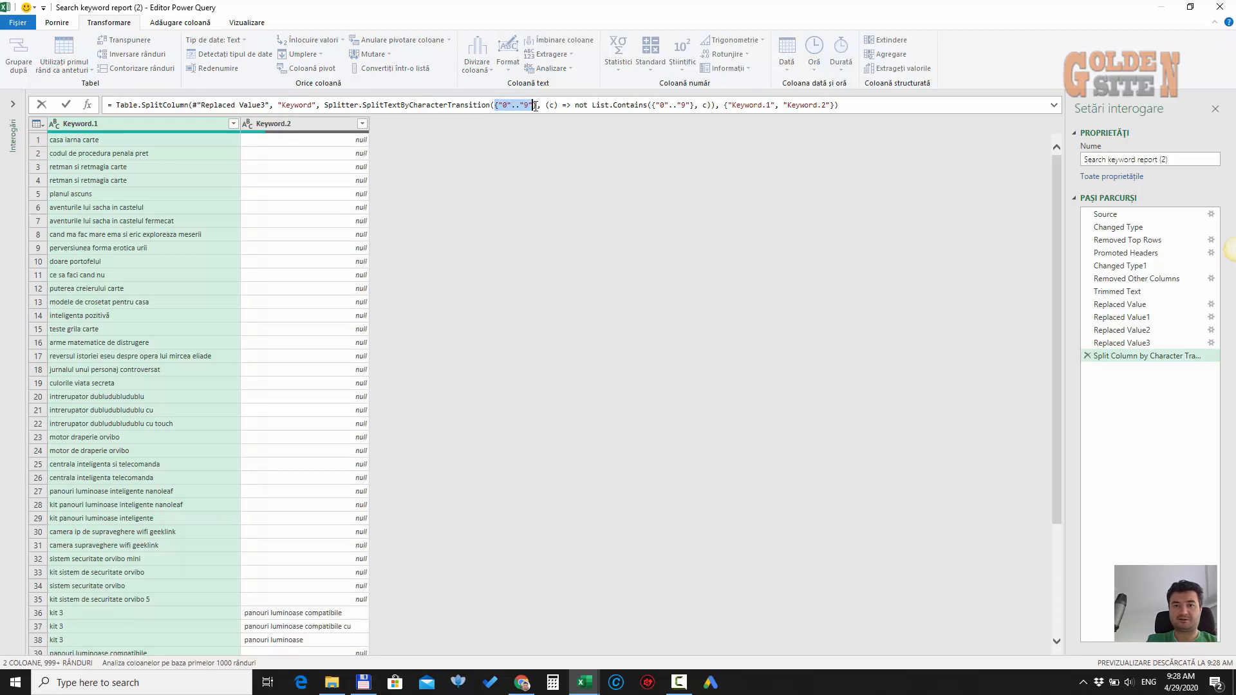
{"action": "right_click", "coordinate": [525, 105]}
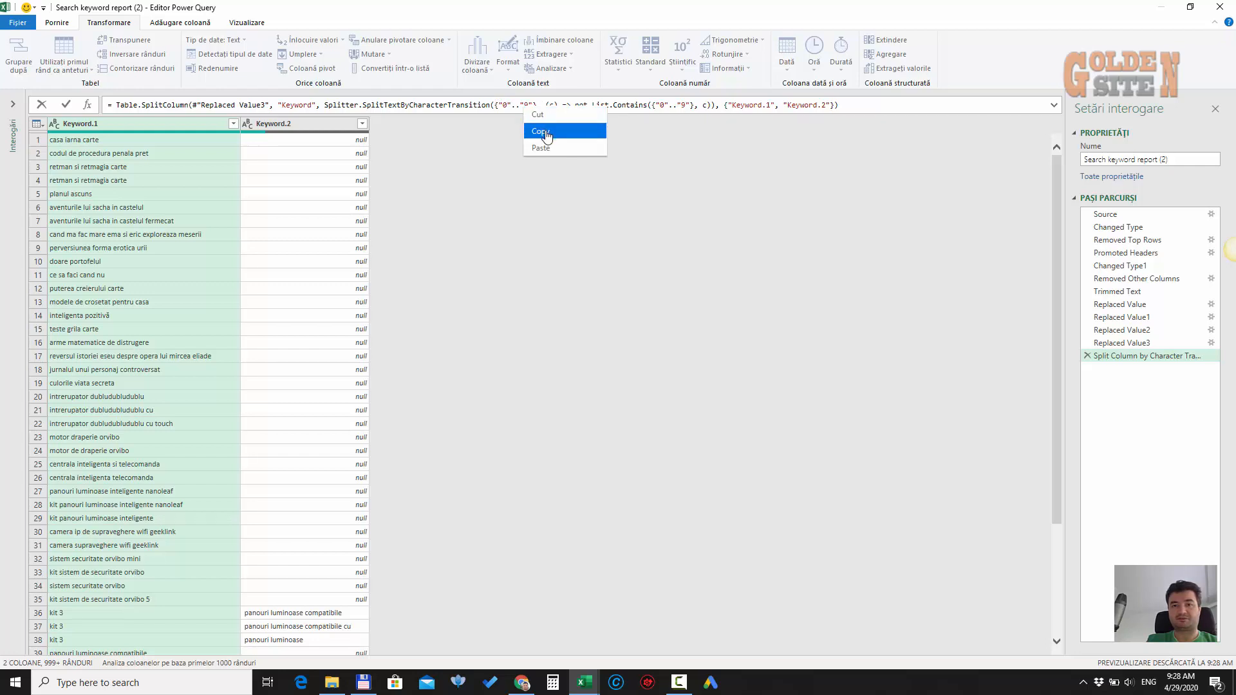
{"action": "left_click", "coordinate": [538, 131]}
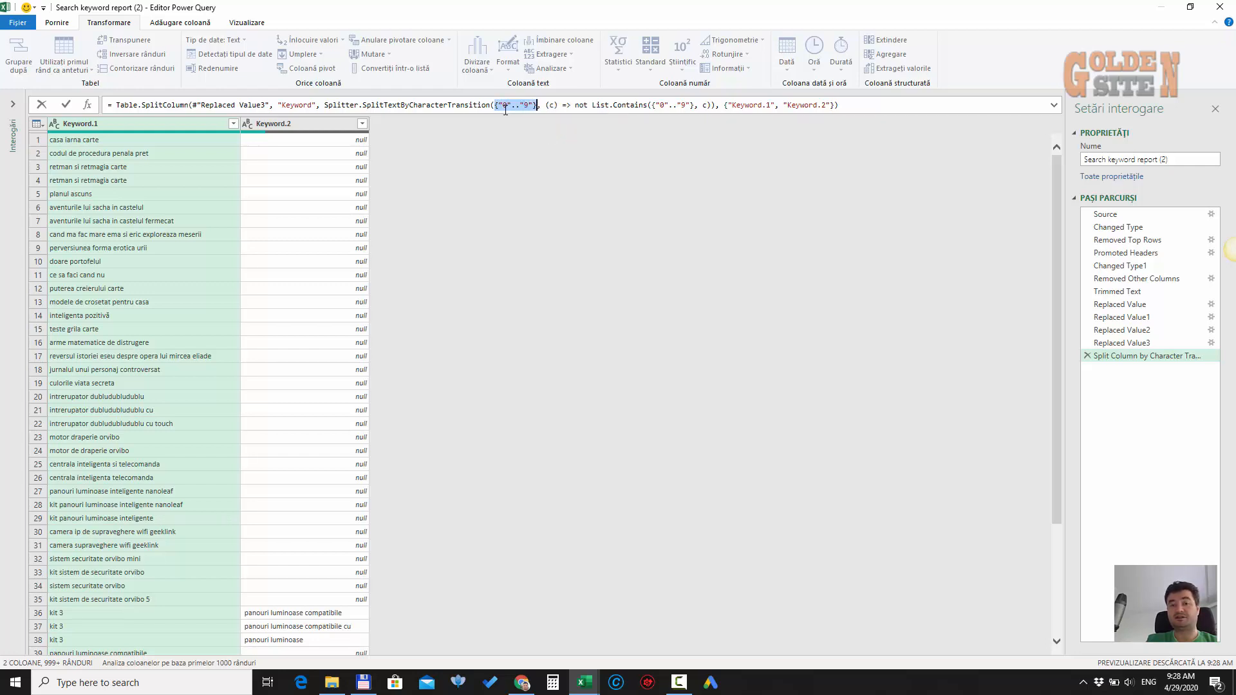
{"action": "key", "text": "shift+Right"}
Insert a Replace Values step after Replaced Value3 that replaces 2 with +++ in the Keyword column
{"action": "left_click", "coordinate": [1143, 343]}
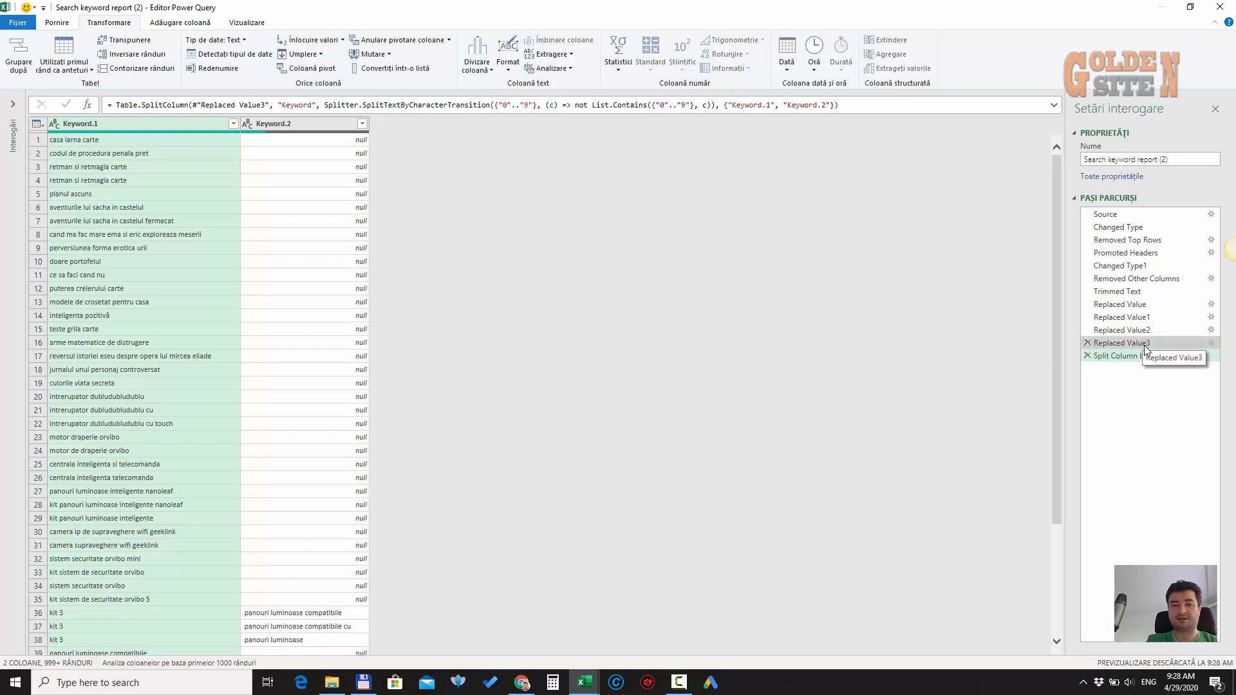
{"action": "left_click", "coordinate": [1144, 348]}
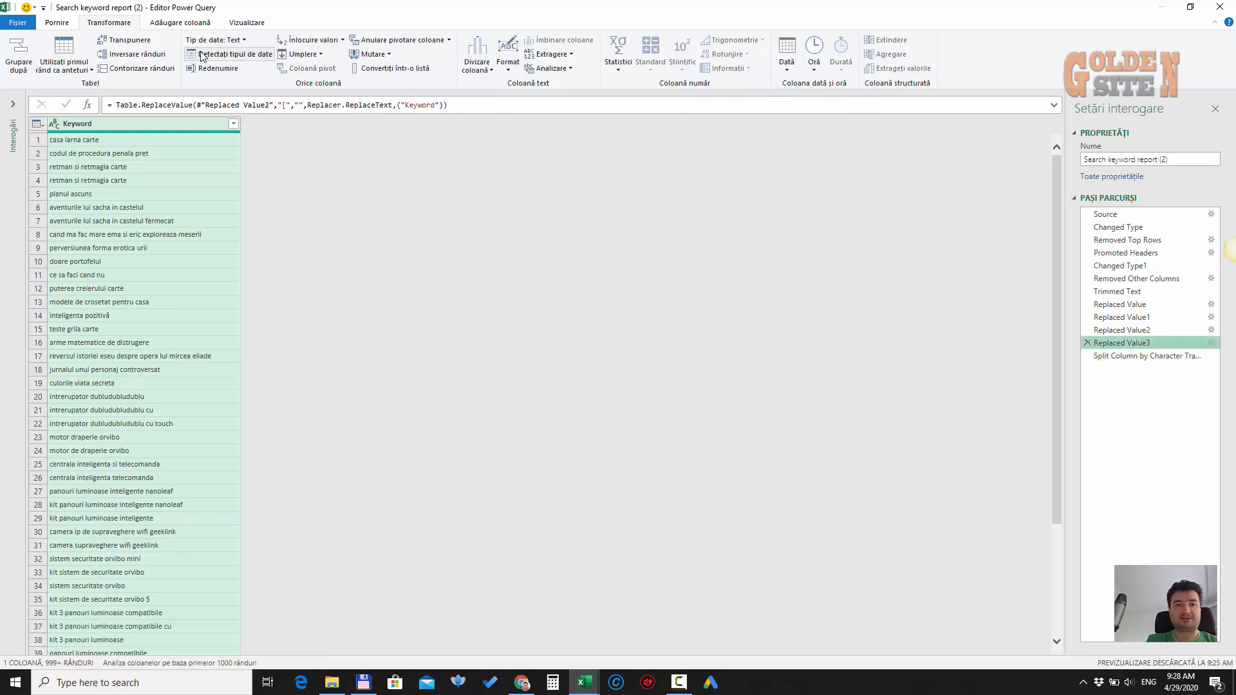
{"action": "left_click", "coordinate": [59, 23]}
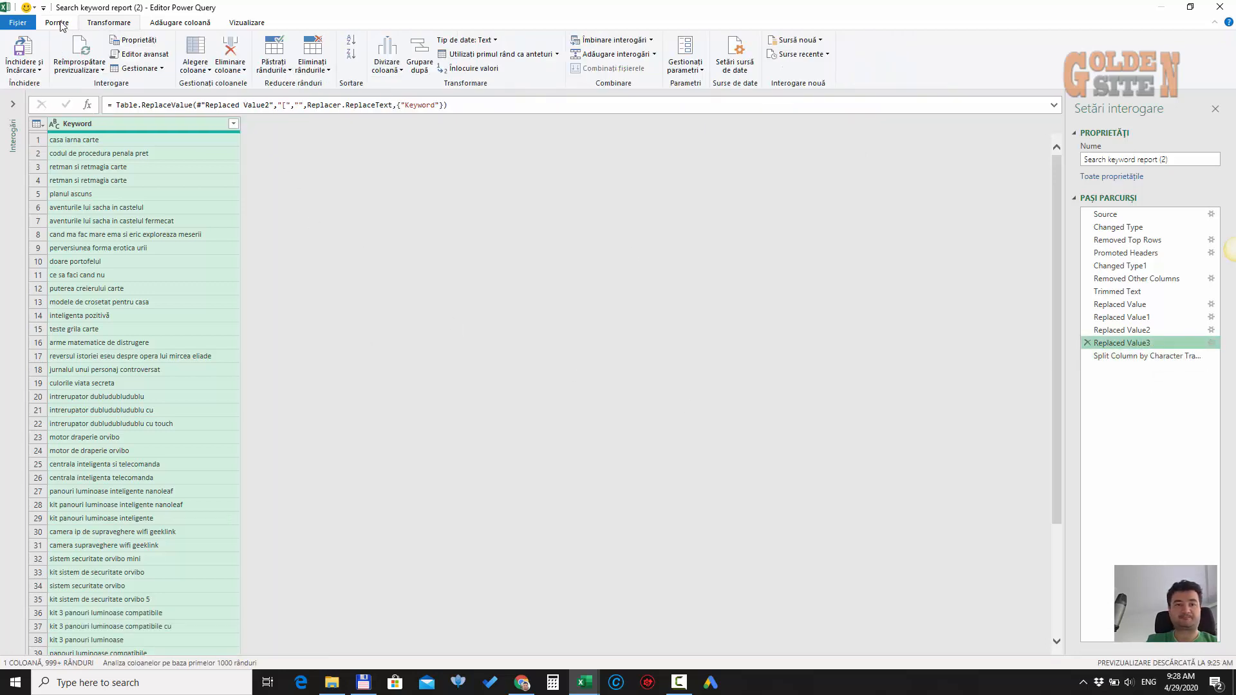
{"action": "left_click", "coordinate": [474, 69]}
{"action": "left_click", "coordinate": [682, 367]}
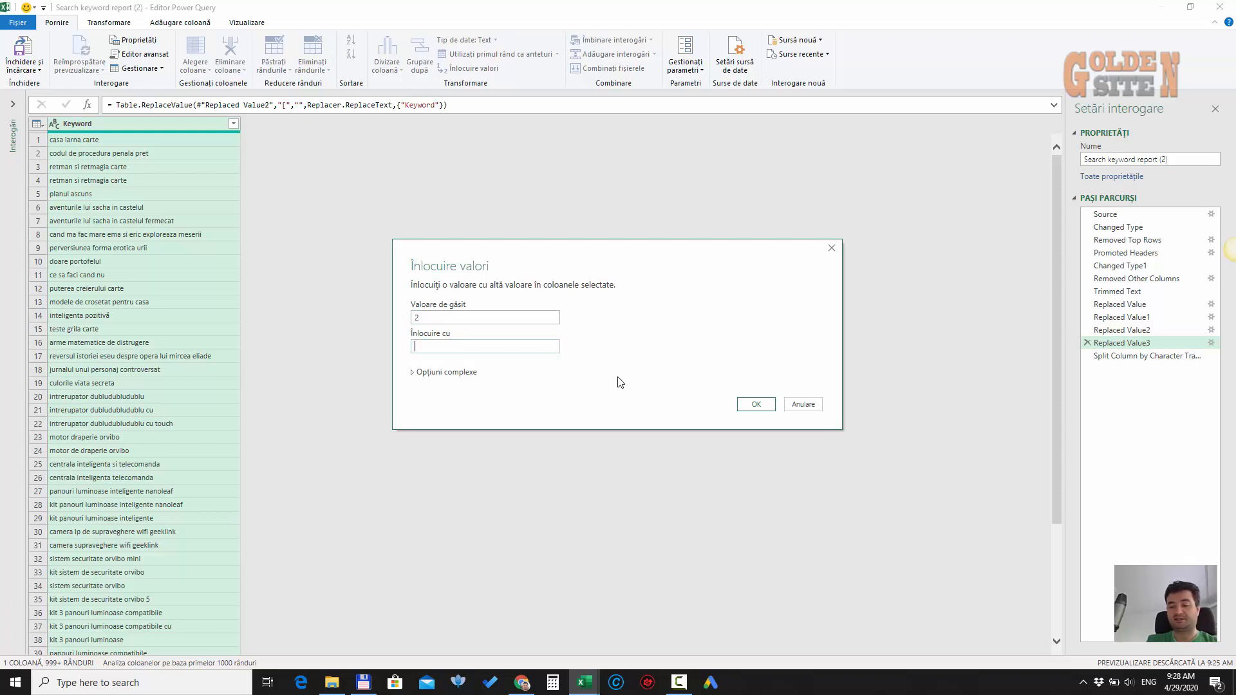
{"action": "left_click", "coordinate": [742, 407]}
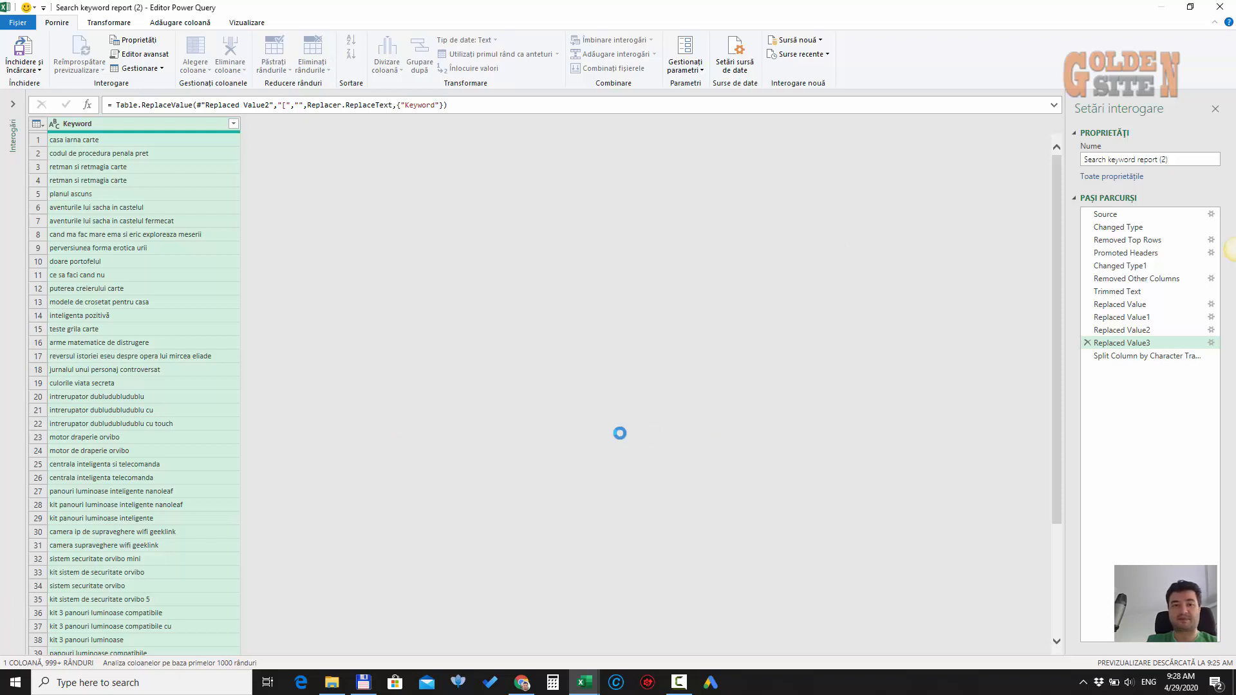
Replace the search value "2" in the Replaced Value4 formula with the copied digit list {"0".."9"}
{"action": "left_click", "coordinate": [283, 104]}
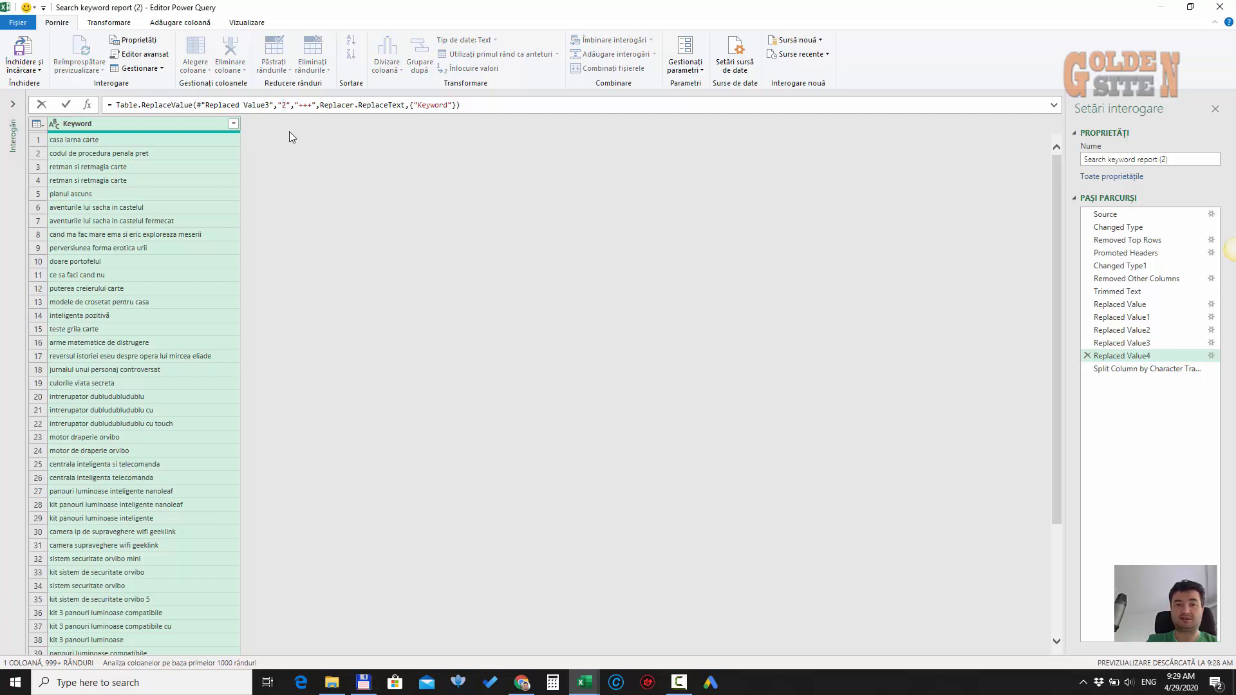
{"action": "key", "text": "Delete"}
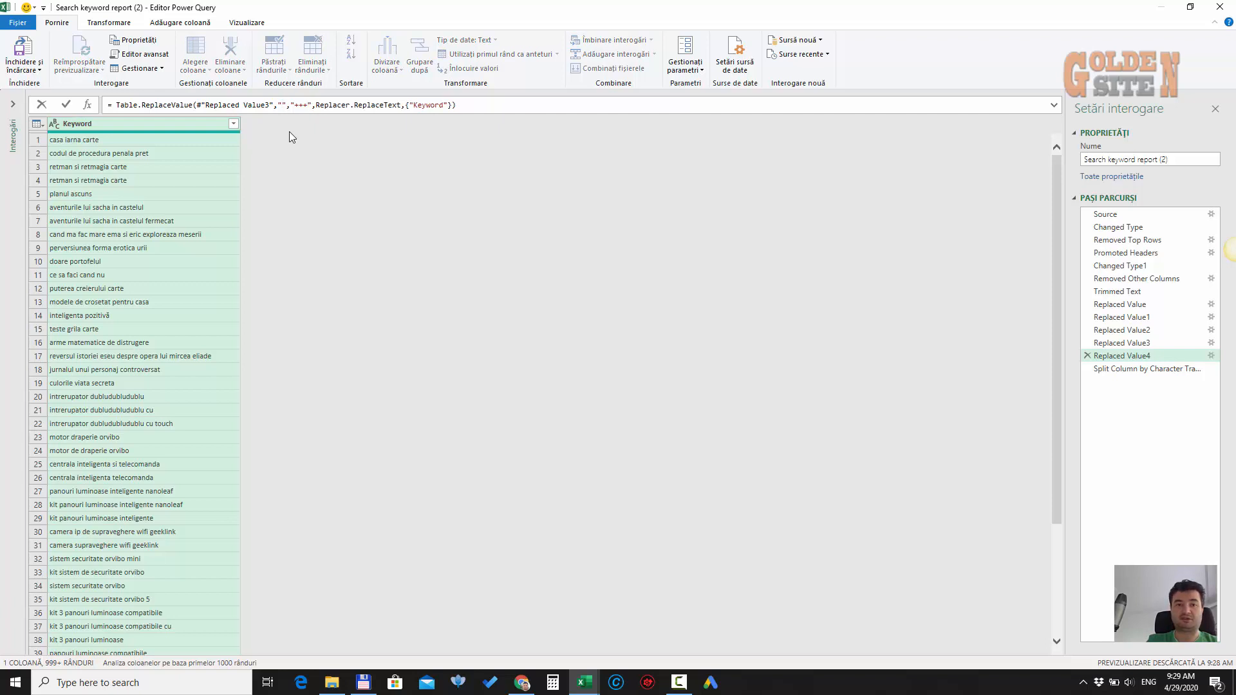
{"action": "key", "text": "BackSpace"}
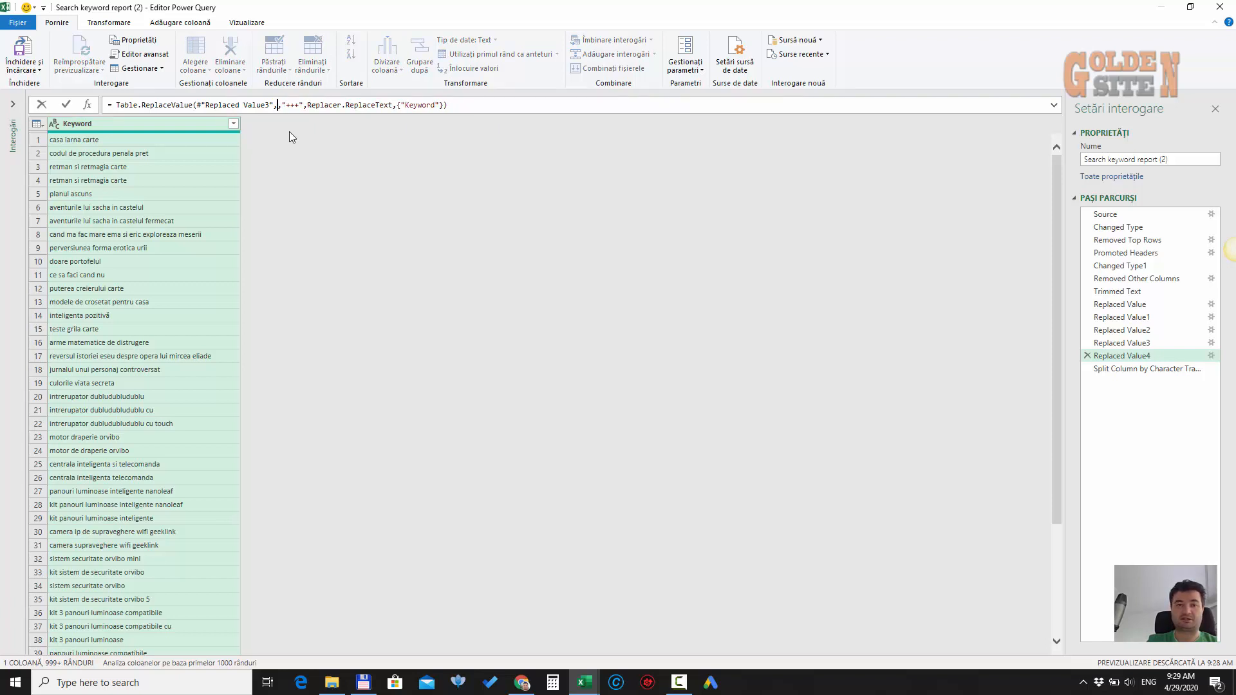
{"action": "key", "text": "ctrl+v"}
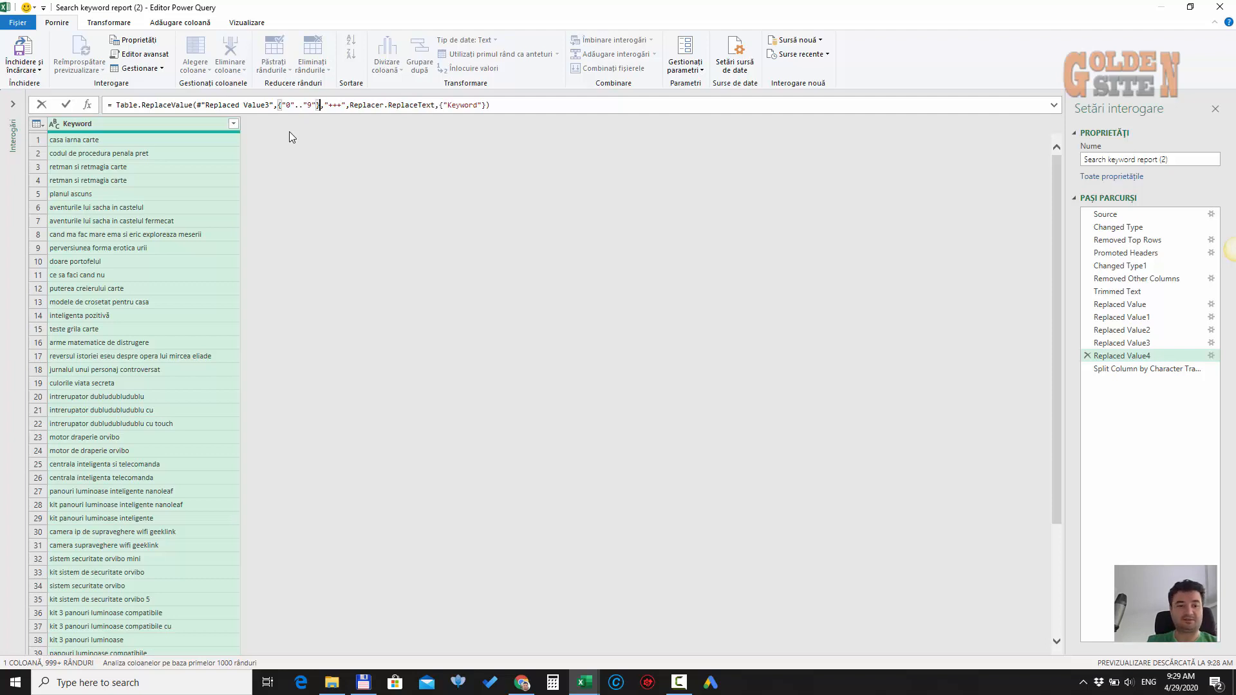
{"action": "key", "text": "Return"}
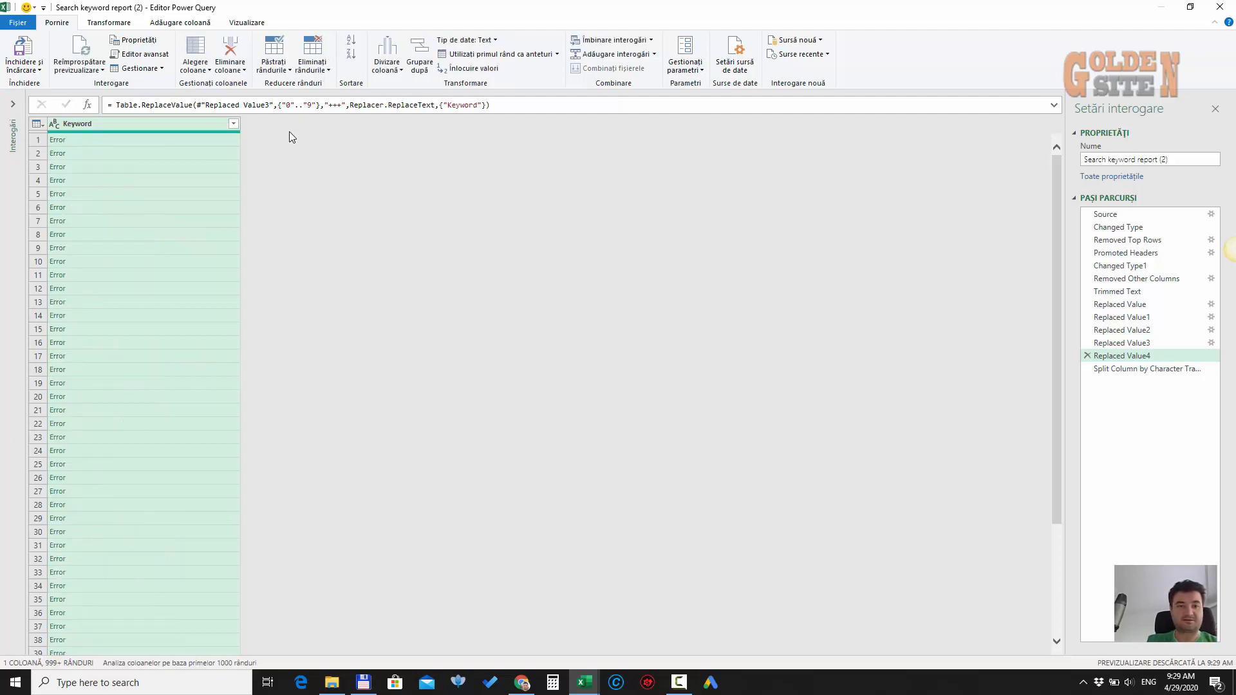
Remove the curly braces around "0".."9" in the Replaced Value4 formula and apply it
{"action": "left_click", "coordinate": [279, 106]}
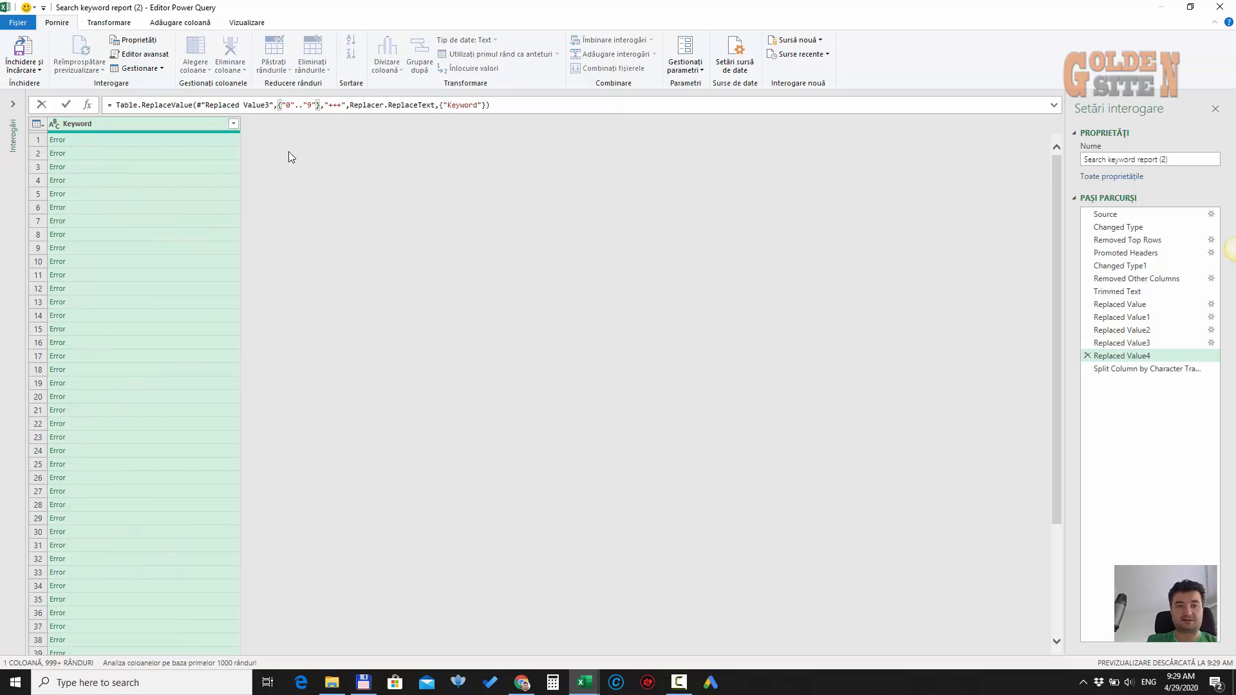
{"action": "key", "text": "Delete"}
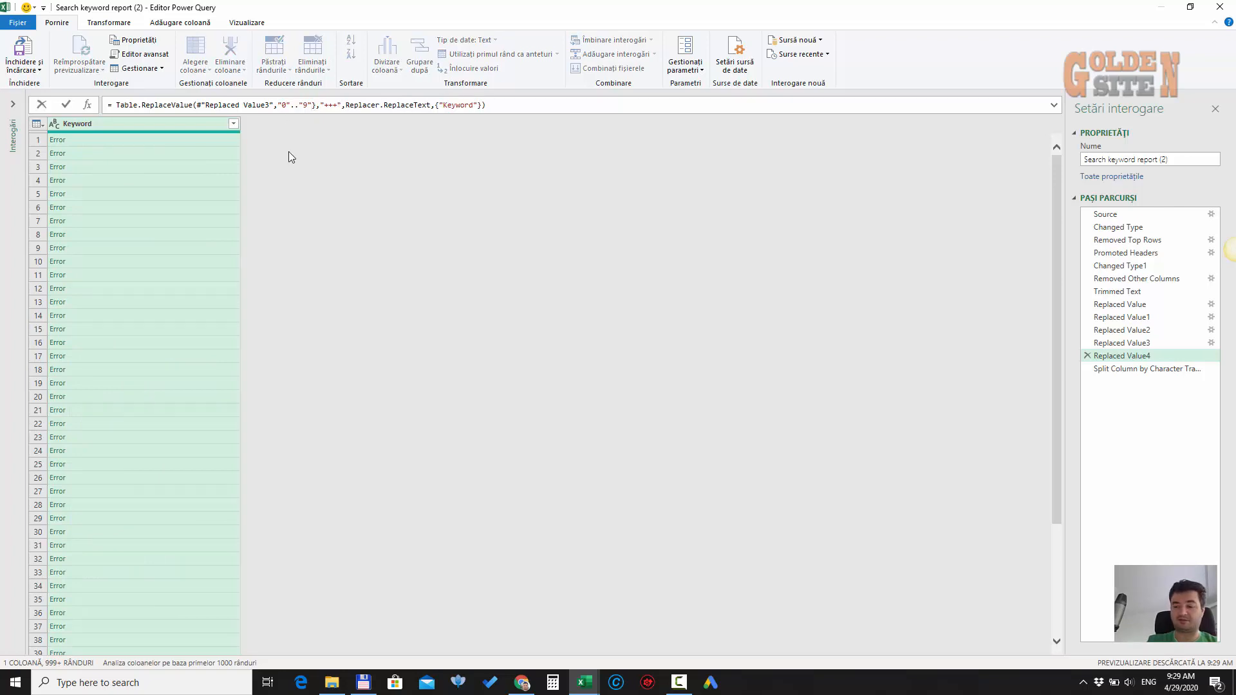
{"action": "key", "text": "Right"}
{"action": "key", "text": "Right"}
{"action": "key", "text": "Right"}
{"action": "key", "text": "Right"}
{"action": "key", "text": "Right"}
{"action": "key", "text": "Right"}
{"action": "key", "text": "Right"}
{"action": "key", "text": "Right"}
{"action": "key", "text": "Delete"}
{"action": "key", "text": "Return"}
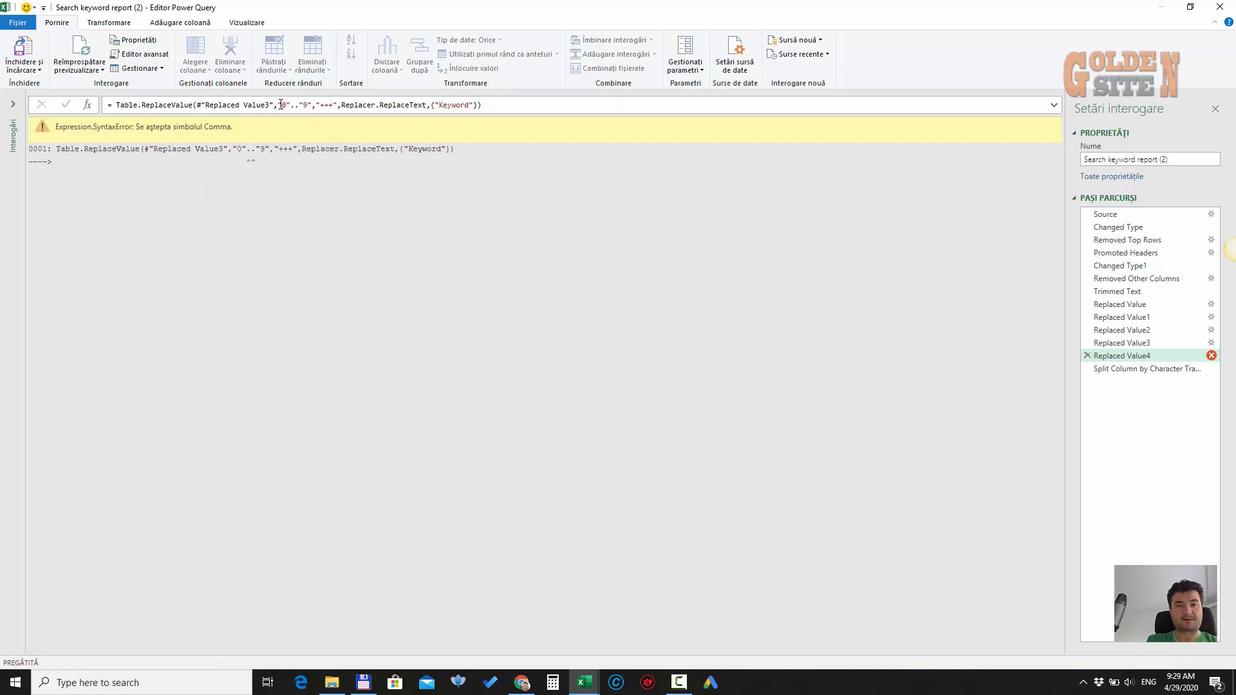
Remove the inner quotation marks so the formula searches for "0..9", and check the numbers in the Keyword column
{"action": "left_click", "coordinate": [286, 105]}
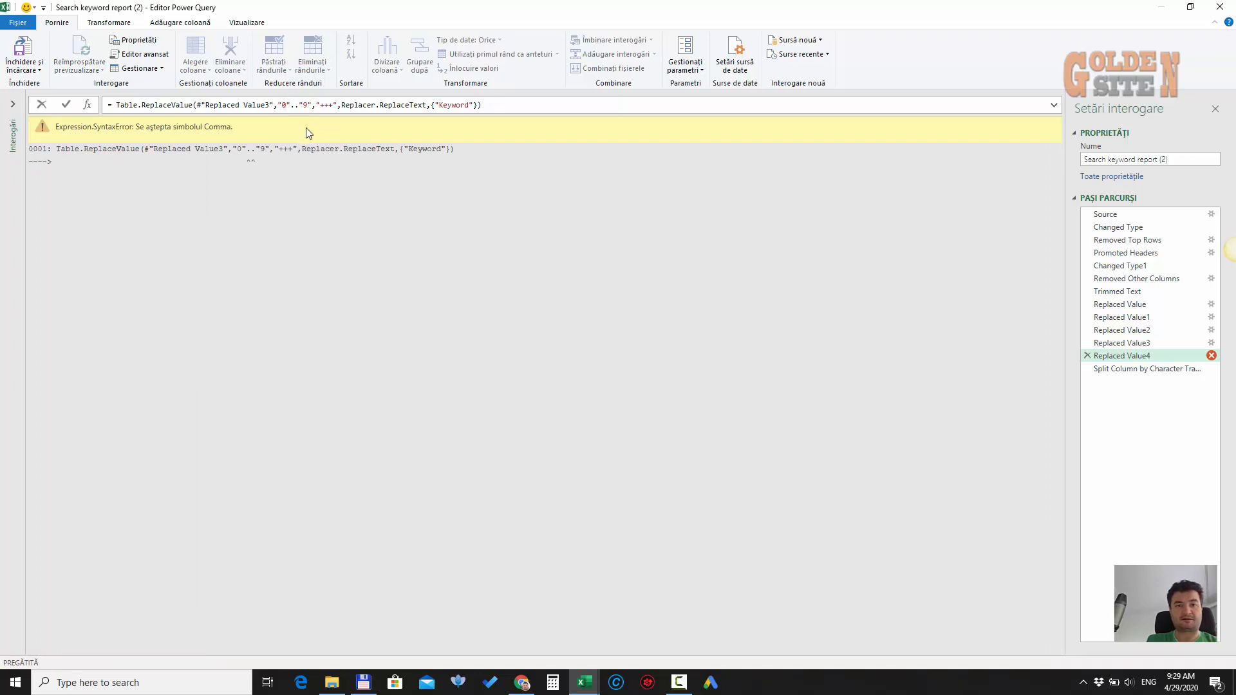
{"action": "key", "text": "Delete"}
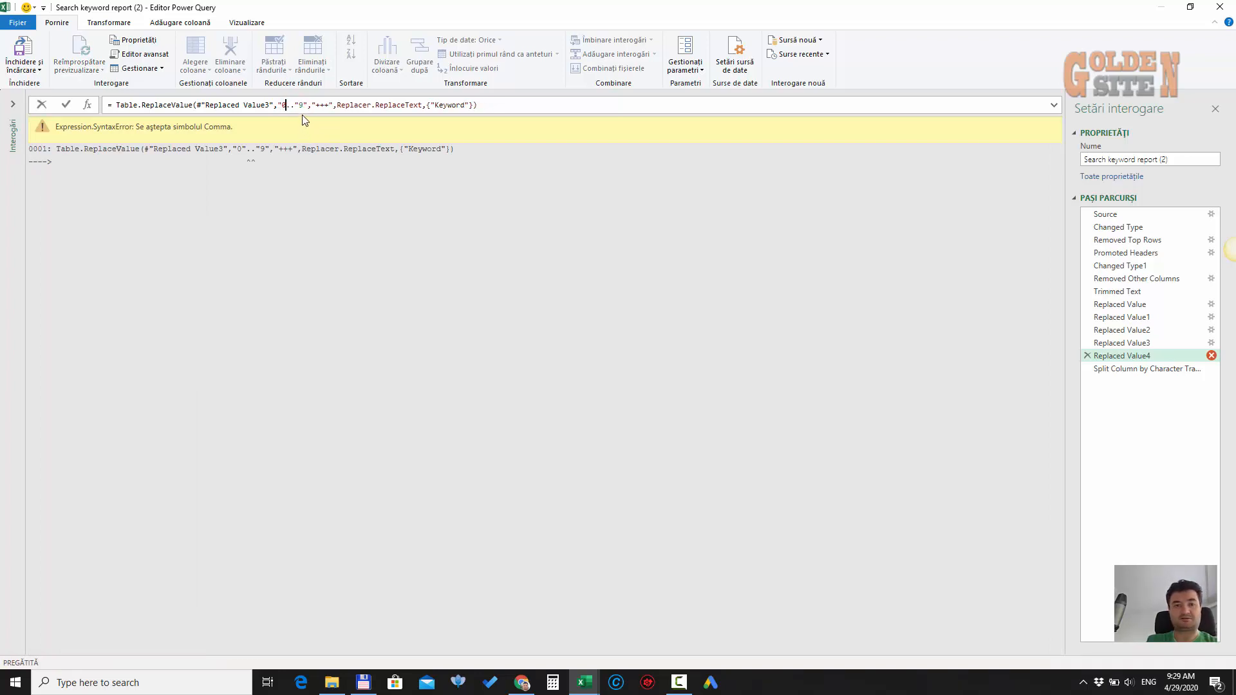
{"action": "key", "text": "Right"}
{"action": "key", "text": "Right"}
{"action": "key", "text": "Delete"}
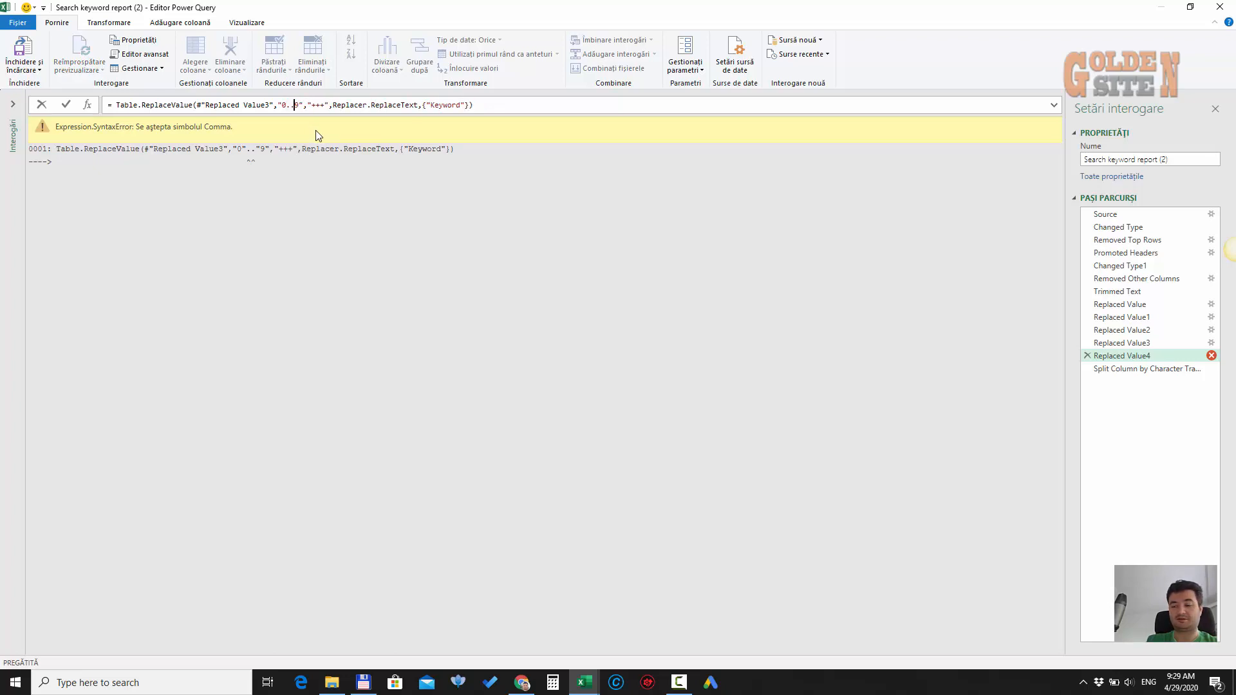
{"action": "key", "text": "Return"}
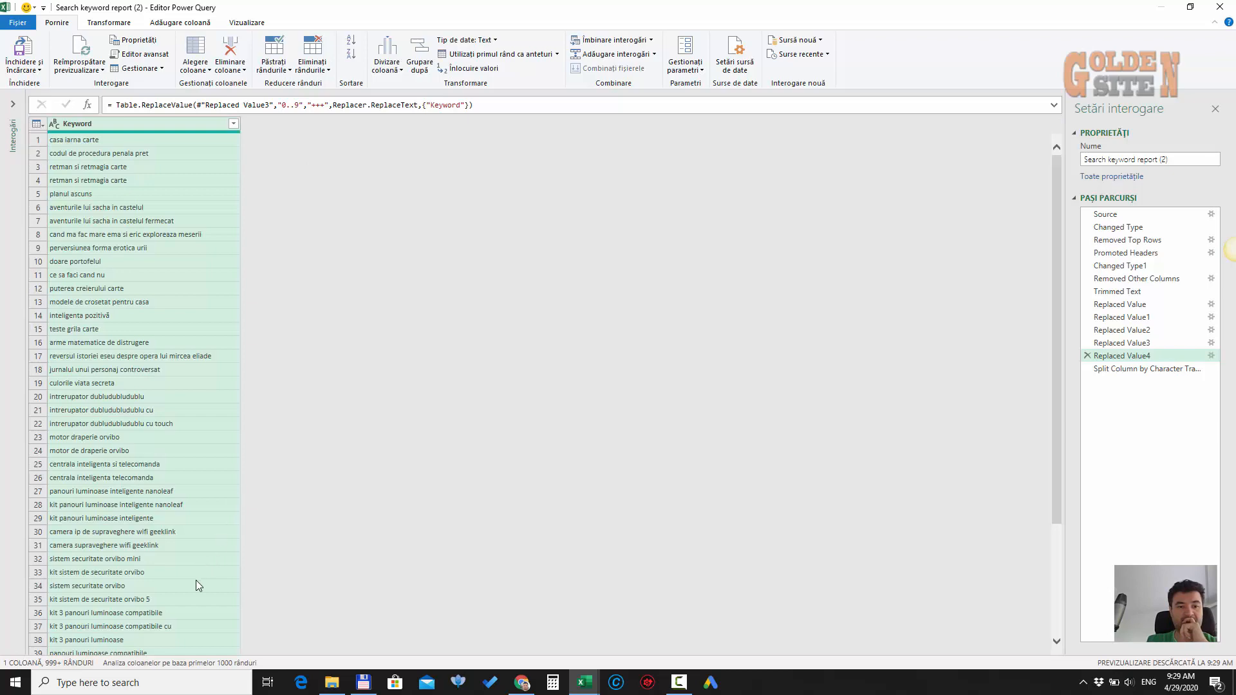
{"action": "scroll", "coordinate": [194, 587], "scroll_direction": "down", "scroll_amount": 10}
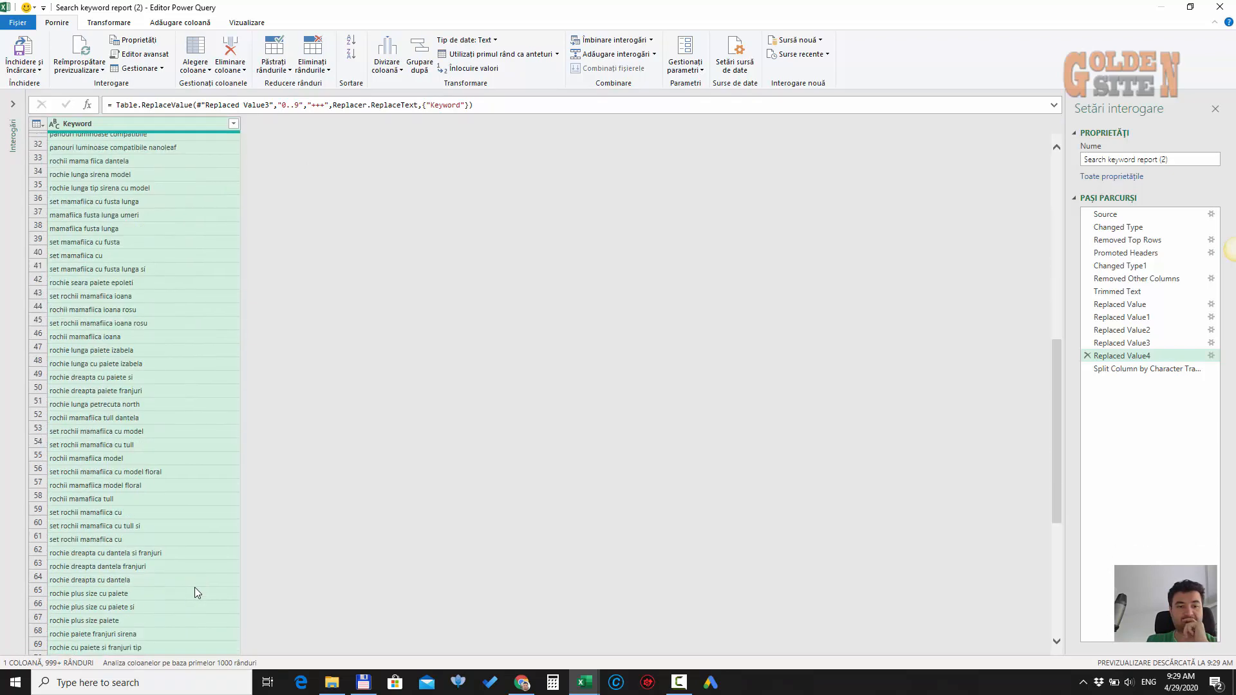
{"action": "scroll", "coordinate": [197, 592], "scroll_direction": "down", "scroll_amount": 20}
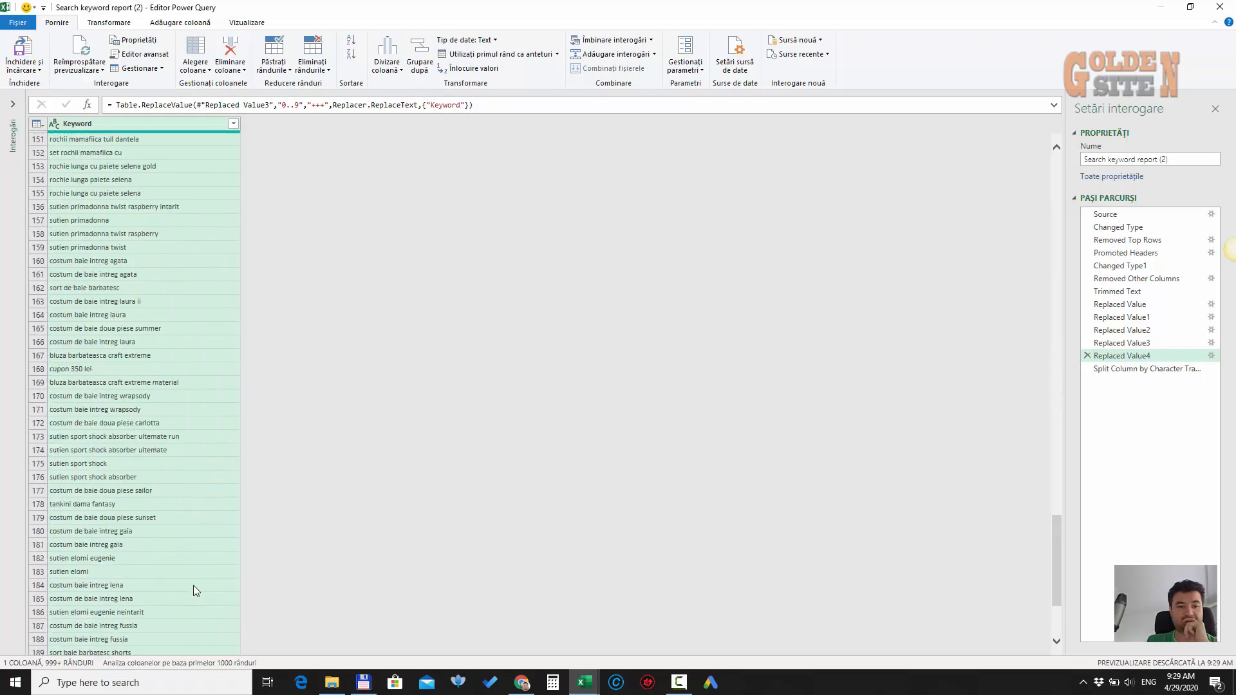
{"action": "scroll", "coordinate": [187, 336], "scroll_direction": "down", "scroll_amount": 20}
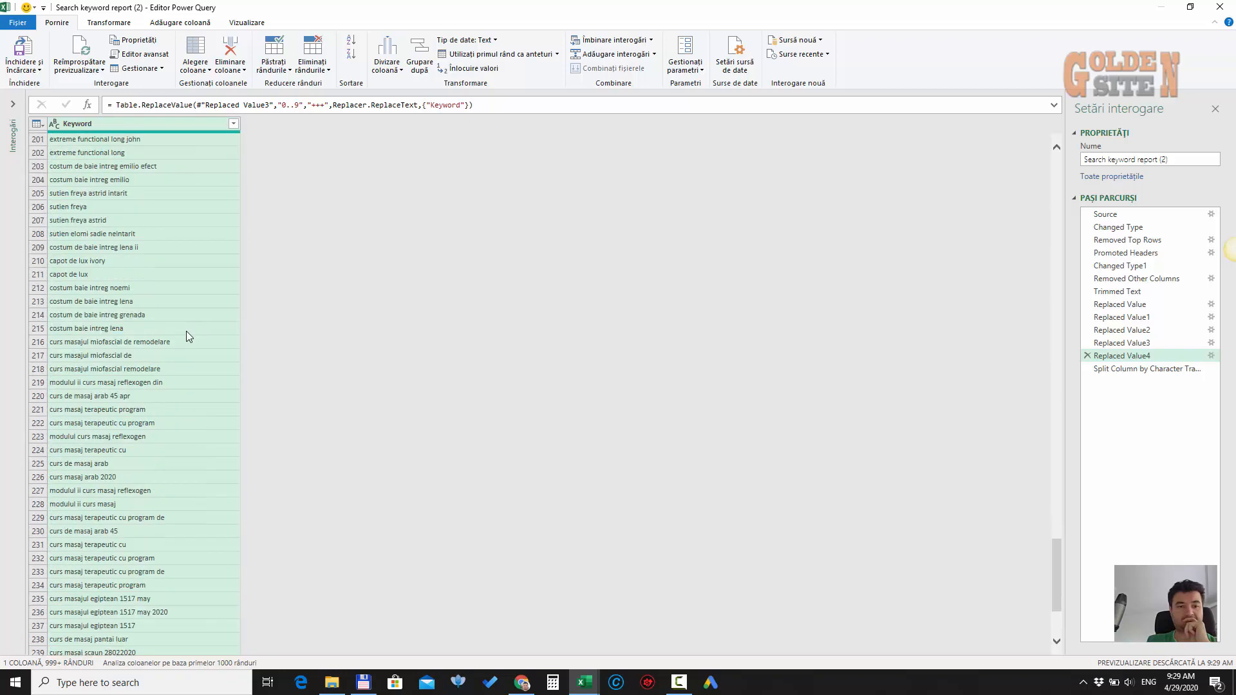
{"action": "scroll", "coordinate": [187, 331], "scroll_direction": "up", "scroll_amount": 7}
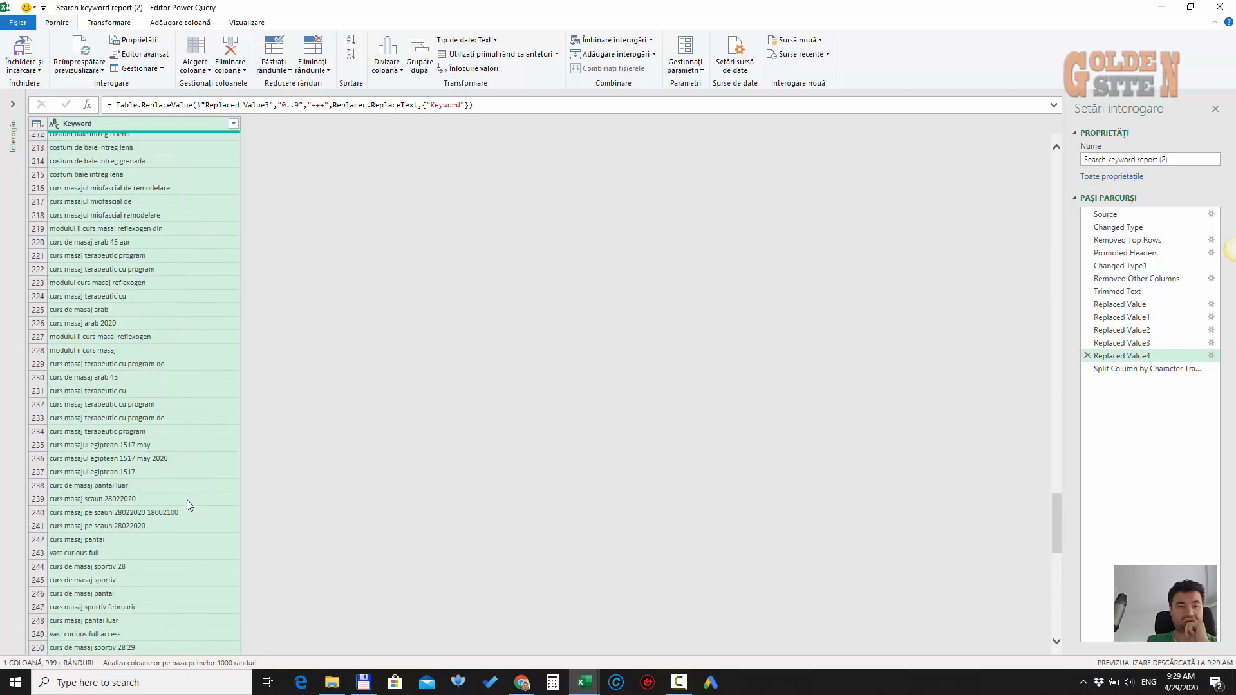
{"action": "scroll", "coordinate": [187, 508], "scroll_direction": "up", "scroll_amount": 20}
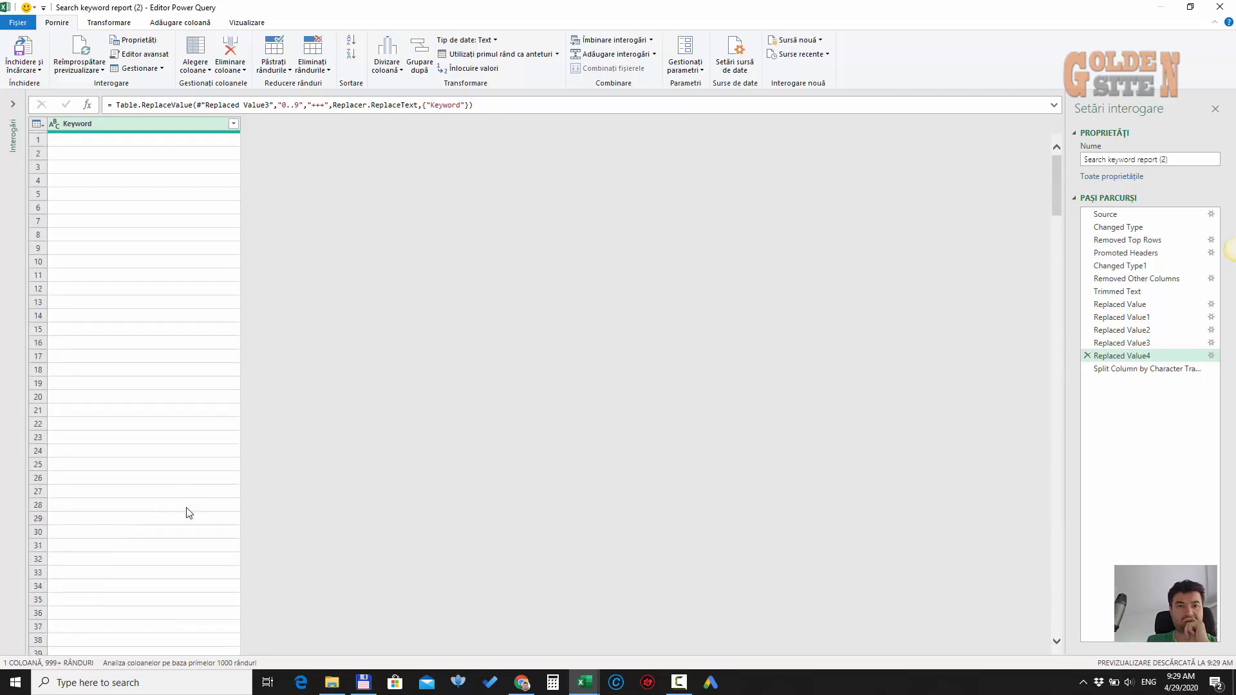
Switch to Chrome and search Google for "replace all number in power query"
{"action": "left_click", "coordinate": [521, 683]}
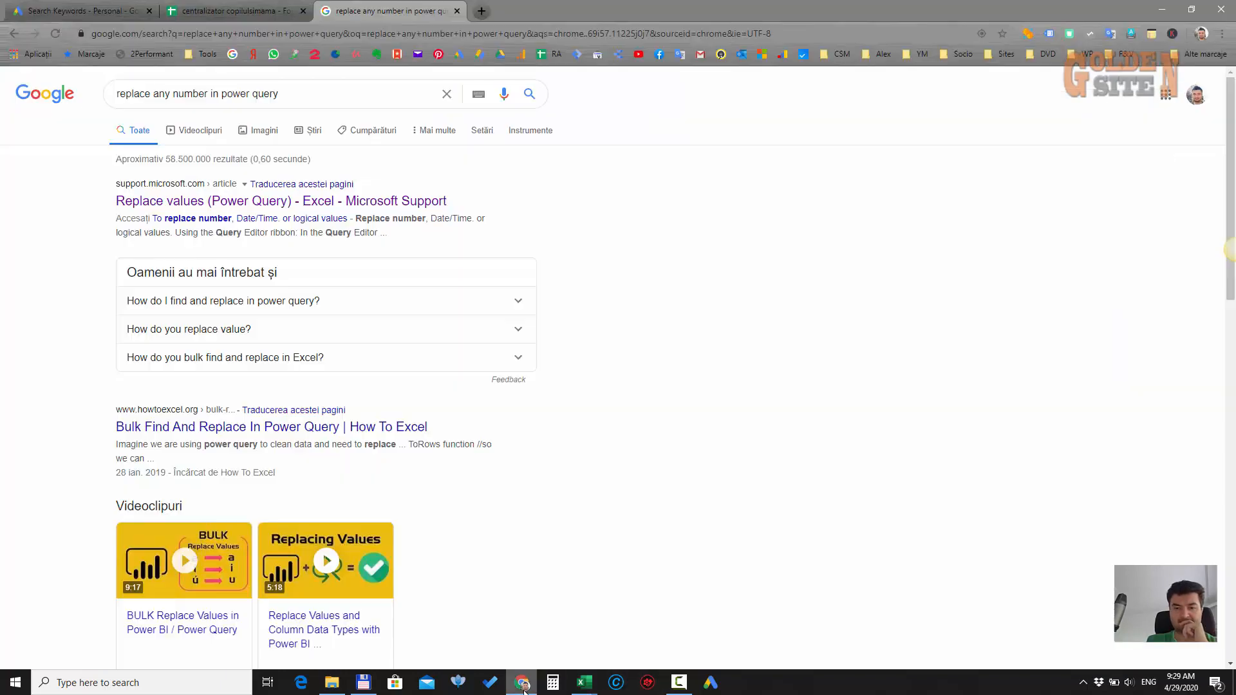
{"action": "double_click", "coordinate": [159, 93]}
{"action": "type", "text": "a"}
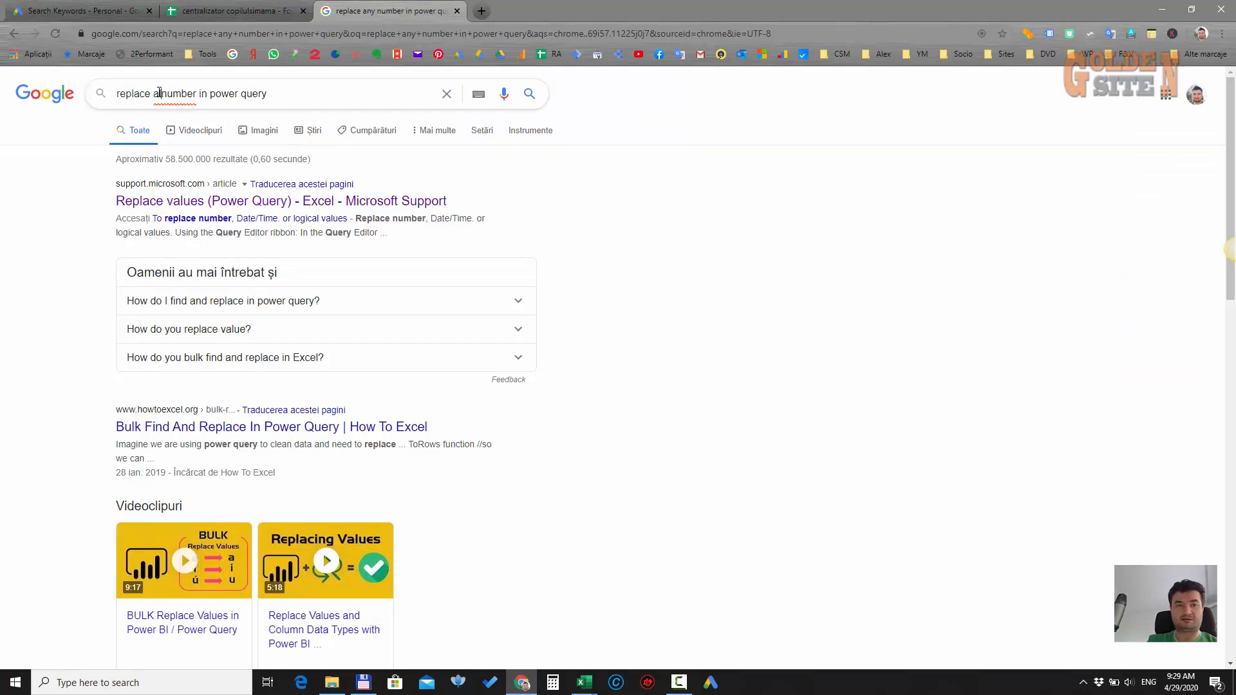
{"action": "type", "text": "ll"}
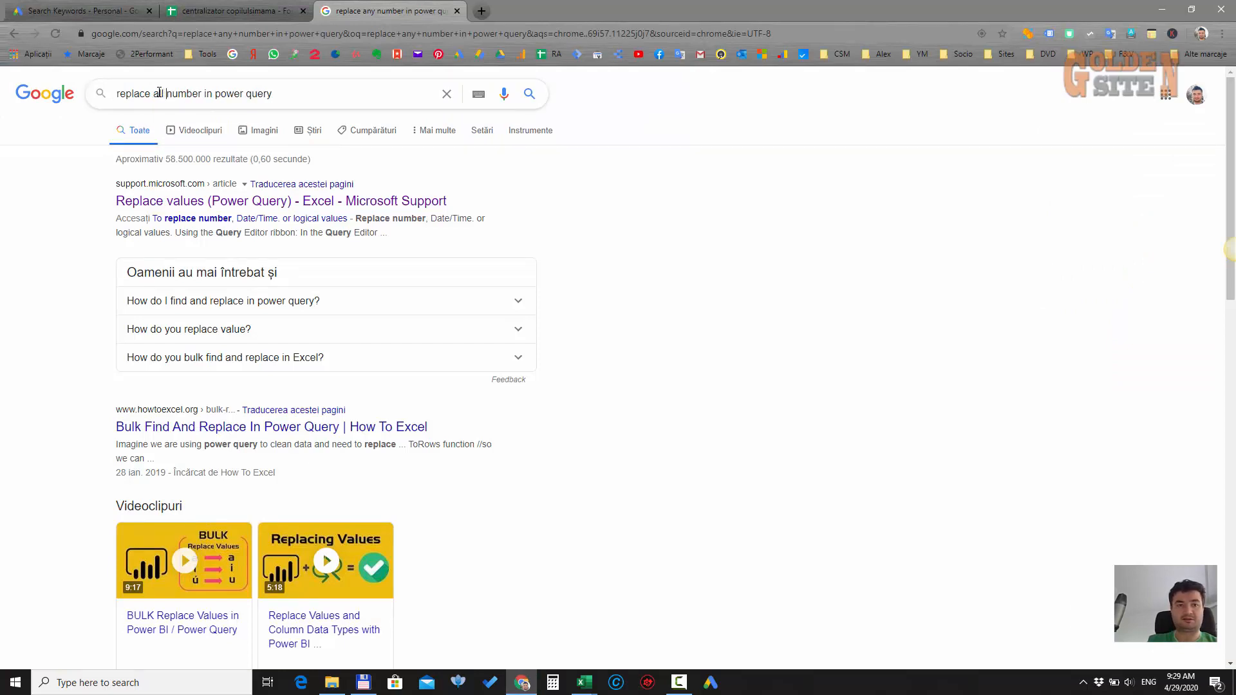
{"action": "key", "text": "Return"}
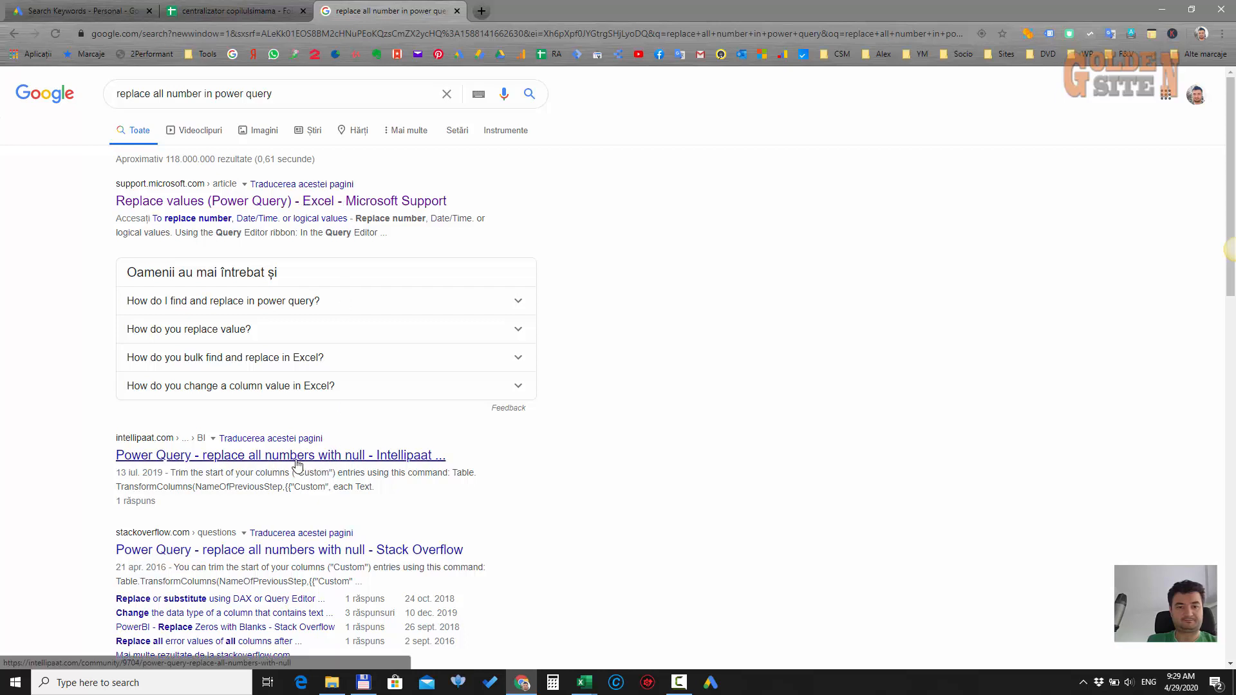
Open the Intellipaat result "Power Query - replace all numbers with null" and copy the Table.TransformColumns formula from its answer
{"action": "middle_click", "coordinate": [386, 459]}
{"action": "left_click", "coordinate": [513, 8]}
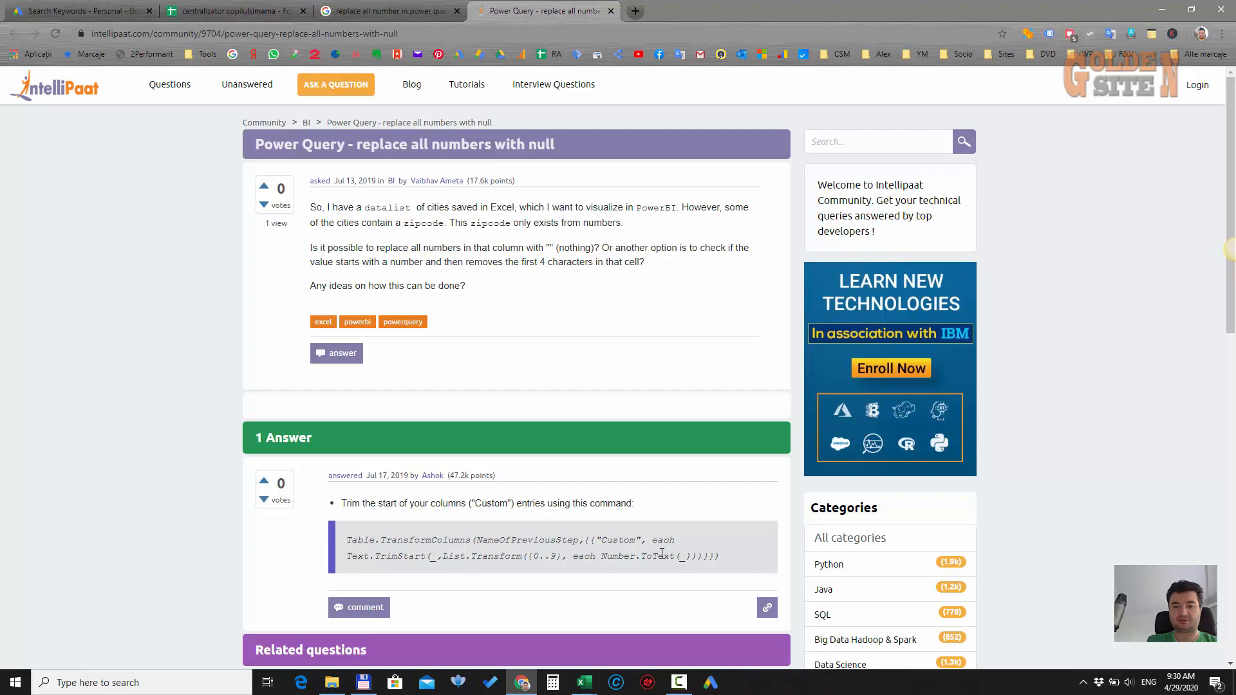
{"action": "scroll", "coordinate": [699, 548], "scroll_direction": "down", "scroll_amount": 7}
{"action": "scroll", "coordinate": [685, 544], "scroll_direction": "up", "scroll_amount": 7}
{"action": "left_click_drag", "start_coordinate": [724, 557], "coordinate": [348, 538]}
{"action": "right_click", "coordinate": [362, 545]}
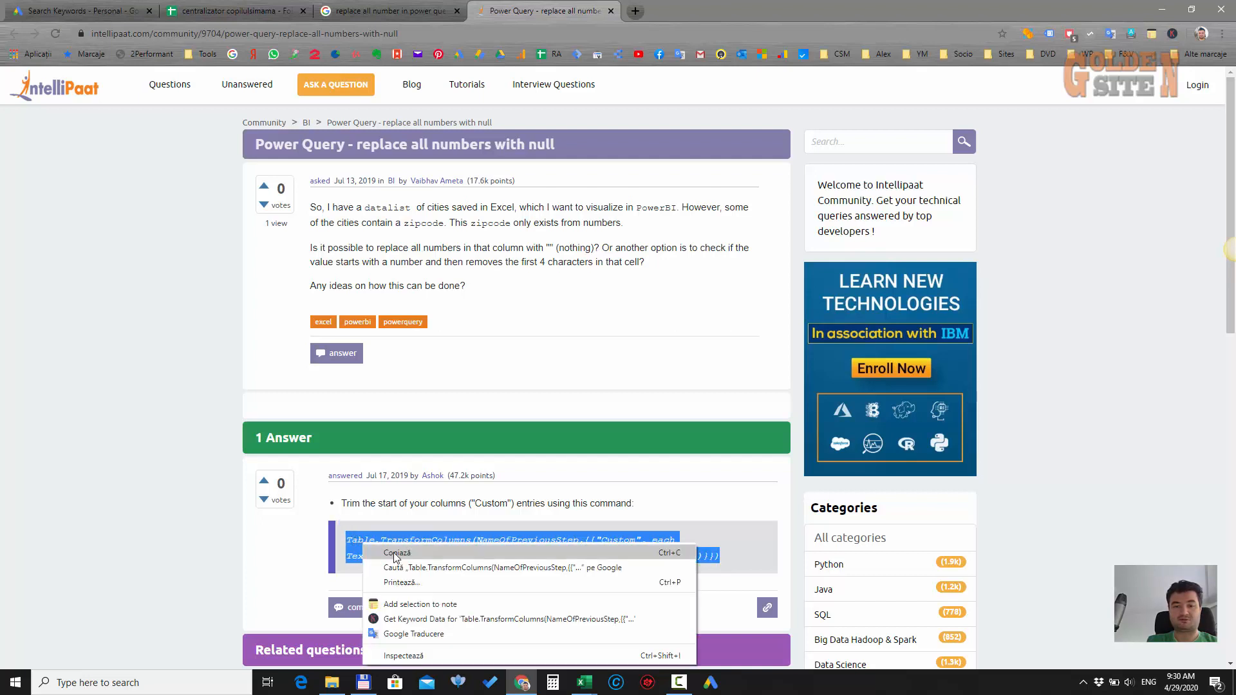
{"action": "left_click", "coordinate": [395, 553]}
Return to the Power Query editor and delete the Split Column by Character Transition step
{"action": "mouse_move", "coordinate": [584, 682]}
{"action": "left_click", "coordinate": [623, 608]}
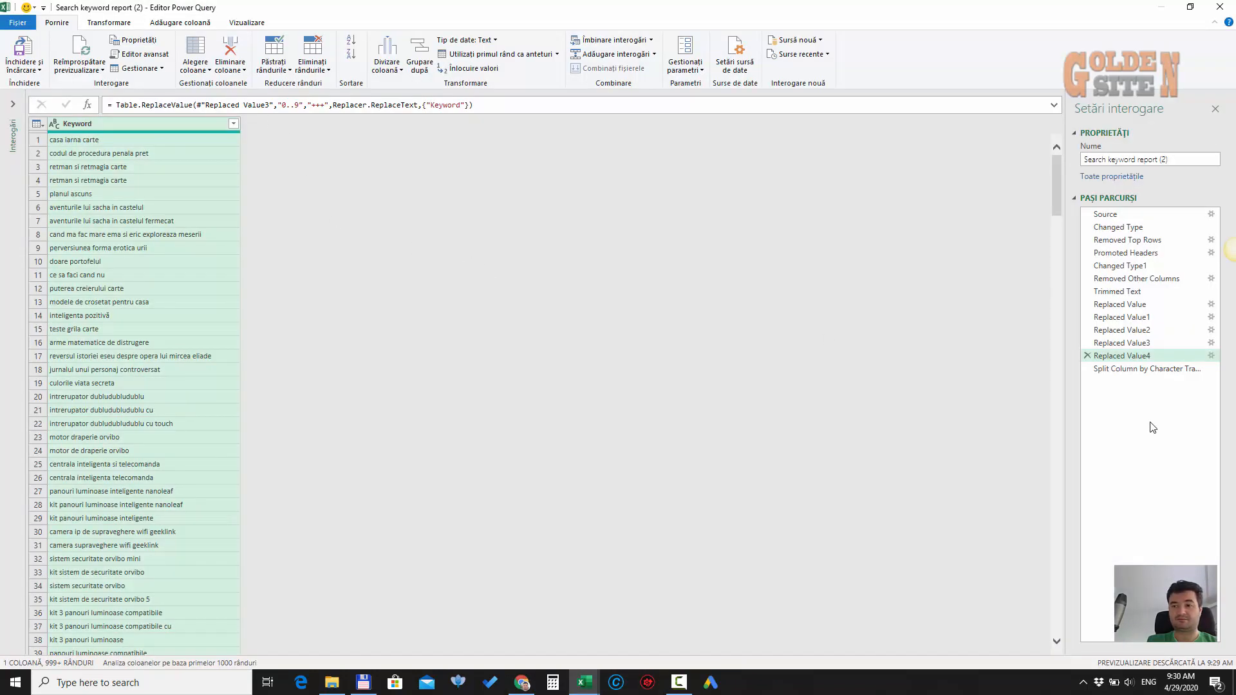
{"action": "left_click", "coordinate": [1133, 368]}
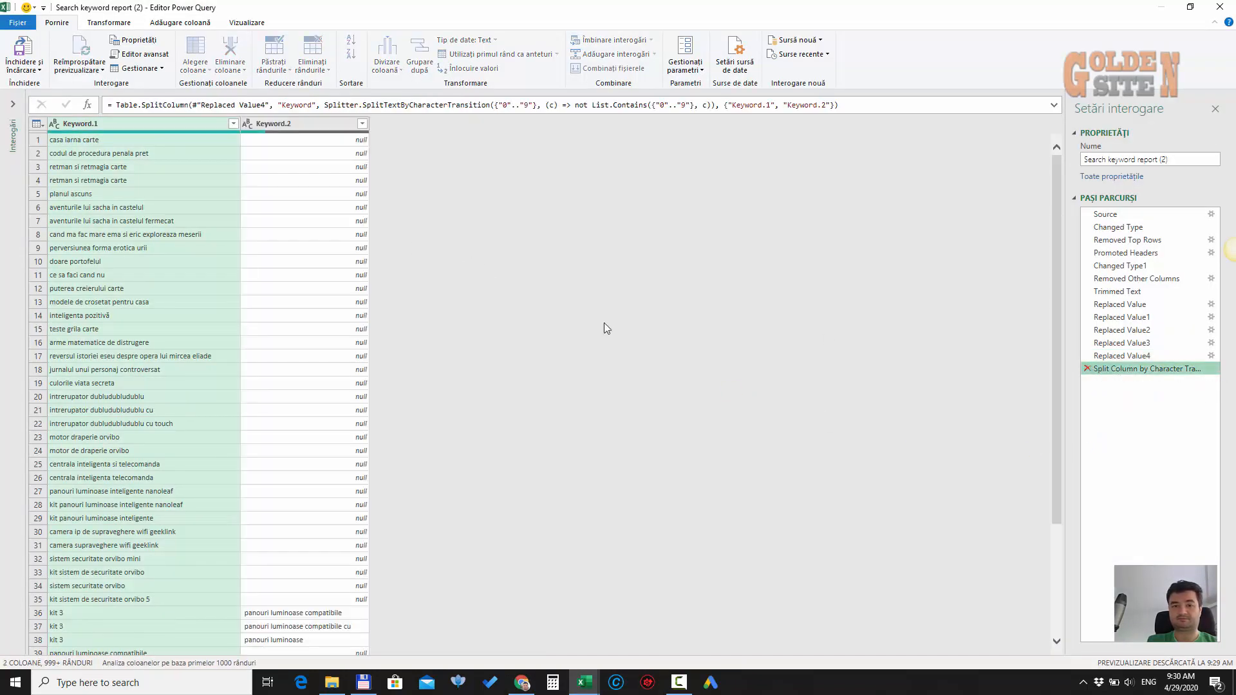
Start a new custom column and paste the copied Table.TransformColumns formula into it
{"action": "left_click", "coordinate": [190, 24]}
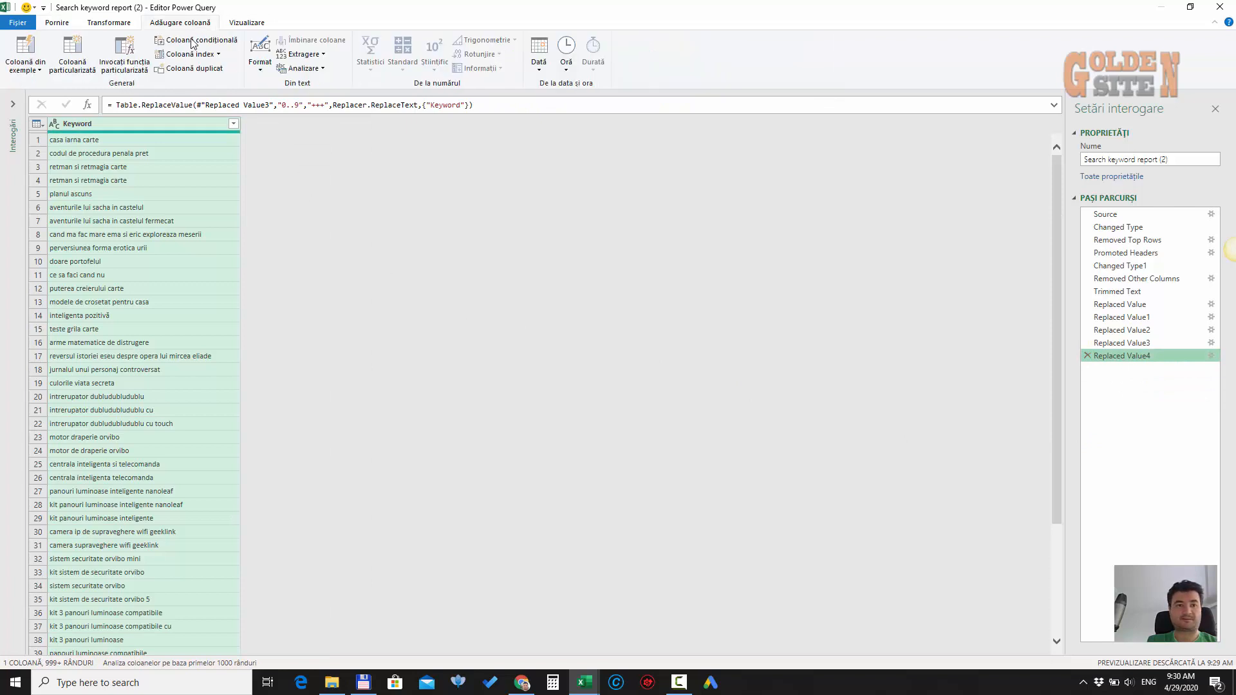
{"action": "left_click", "coordinate": [72, 55]}
{"action": "right_click", "coordinate": [441, 321]}
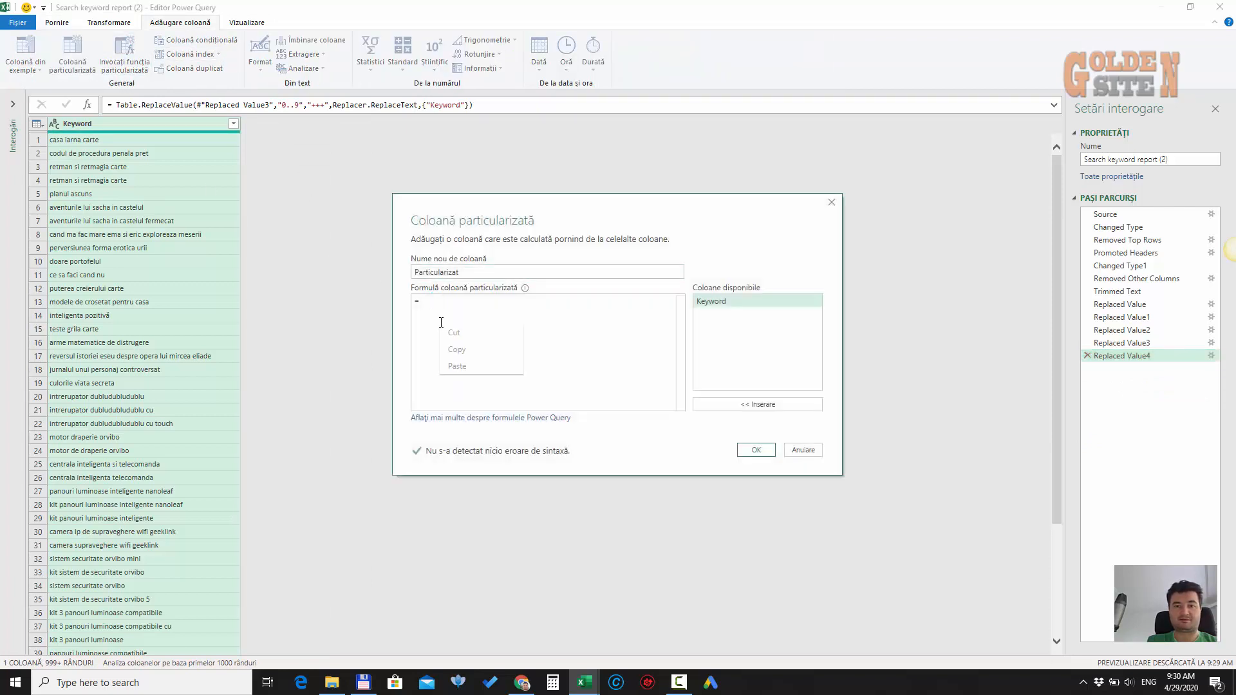
{"action": "left_click", "coordinate": [473, 366]}
{"action": "left_click", "coordinate": [476, 345]}
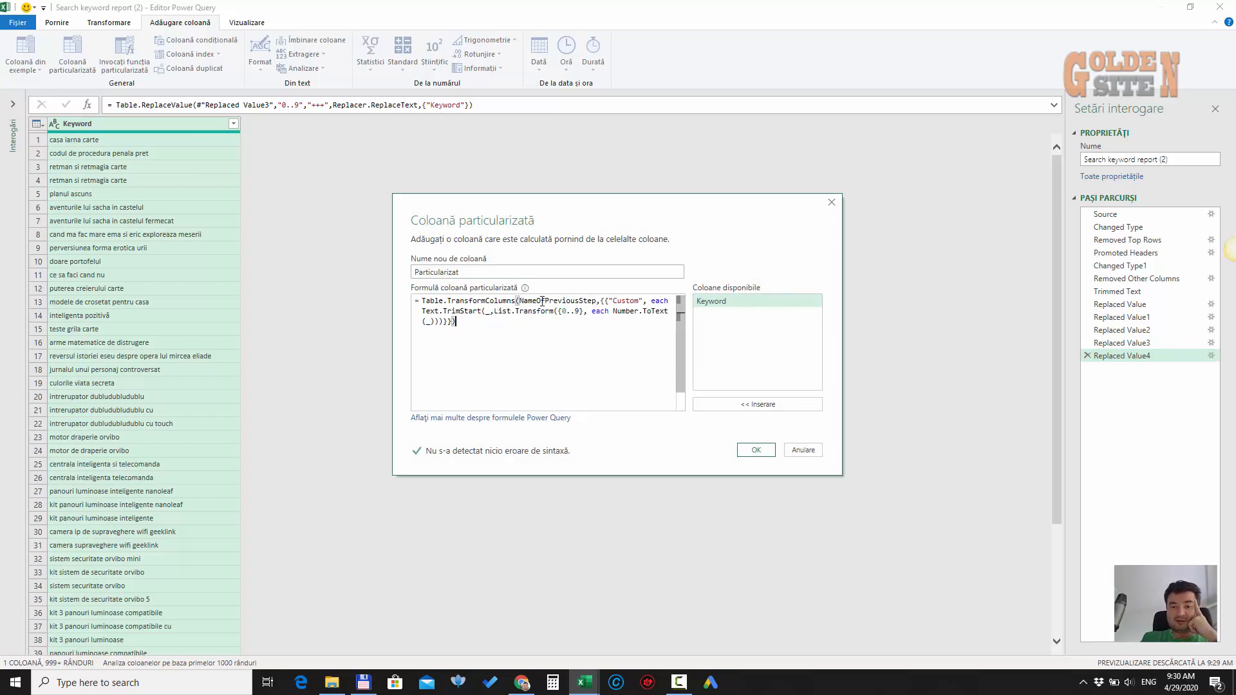
Change the column name "Custom" in the pasted formula to "Keyword" and create the custom column
{"action": "double_click", "coordinate": [623, 301]}
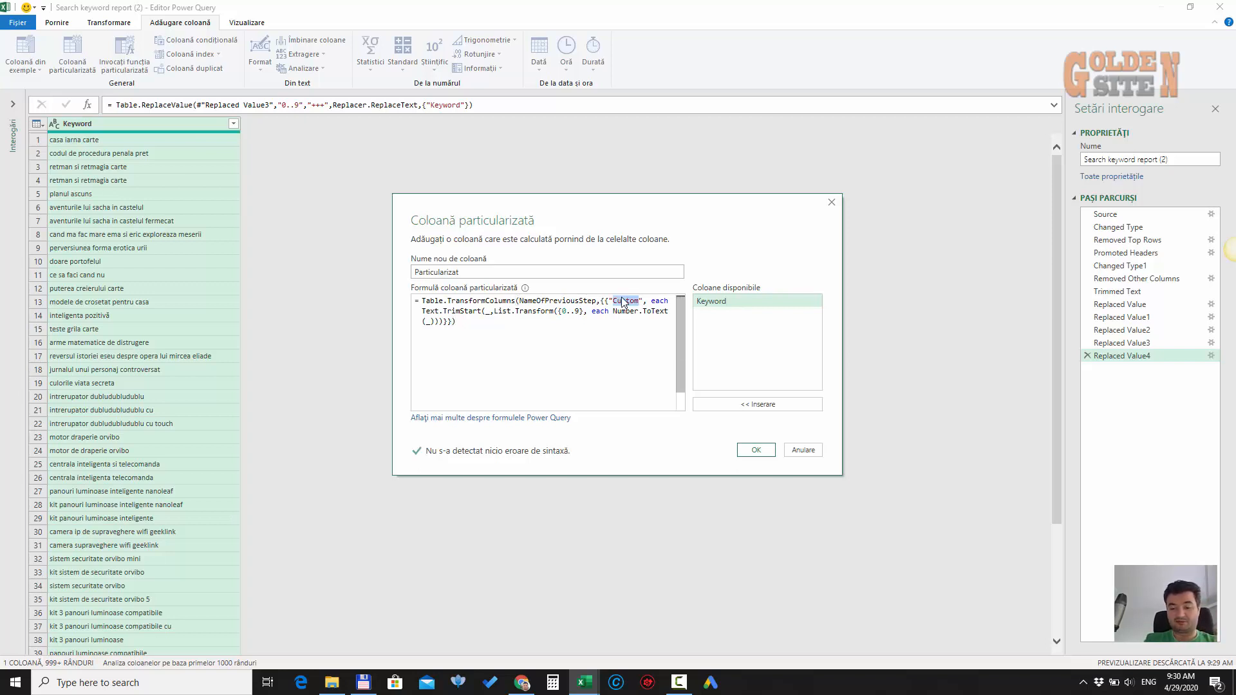
{"action": "type", "text": "Keyword"}
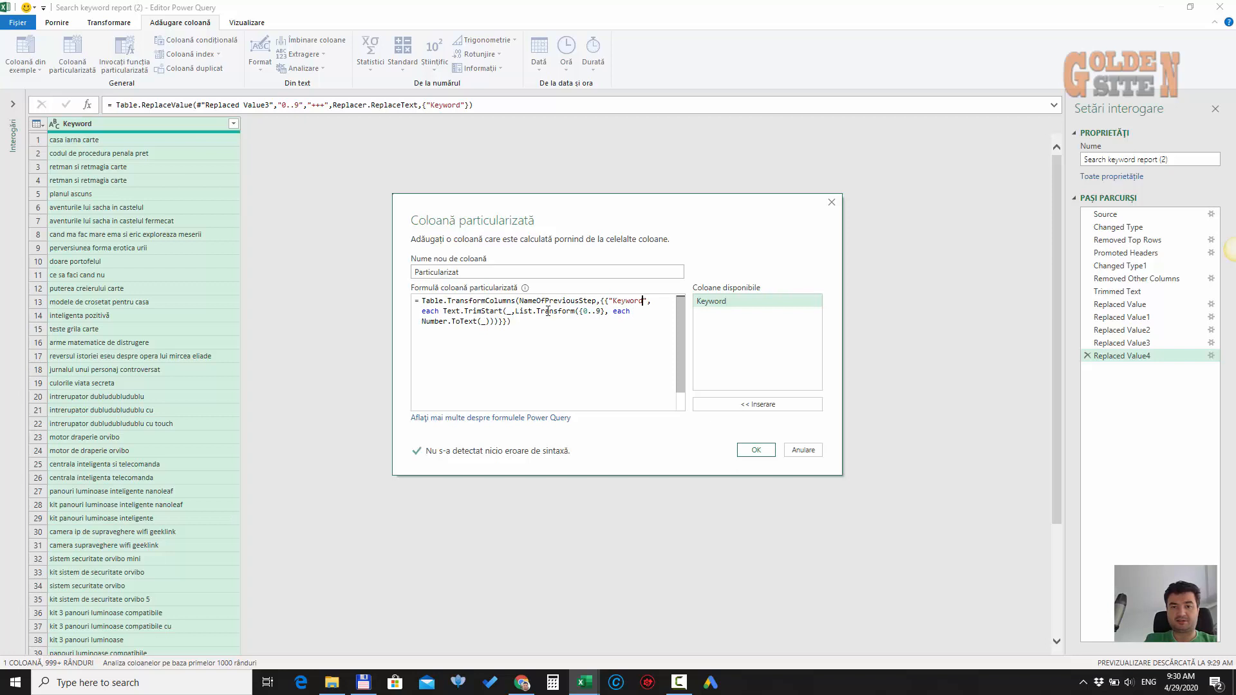
{"action": "left_click", "coordinate": [752, 452]}
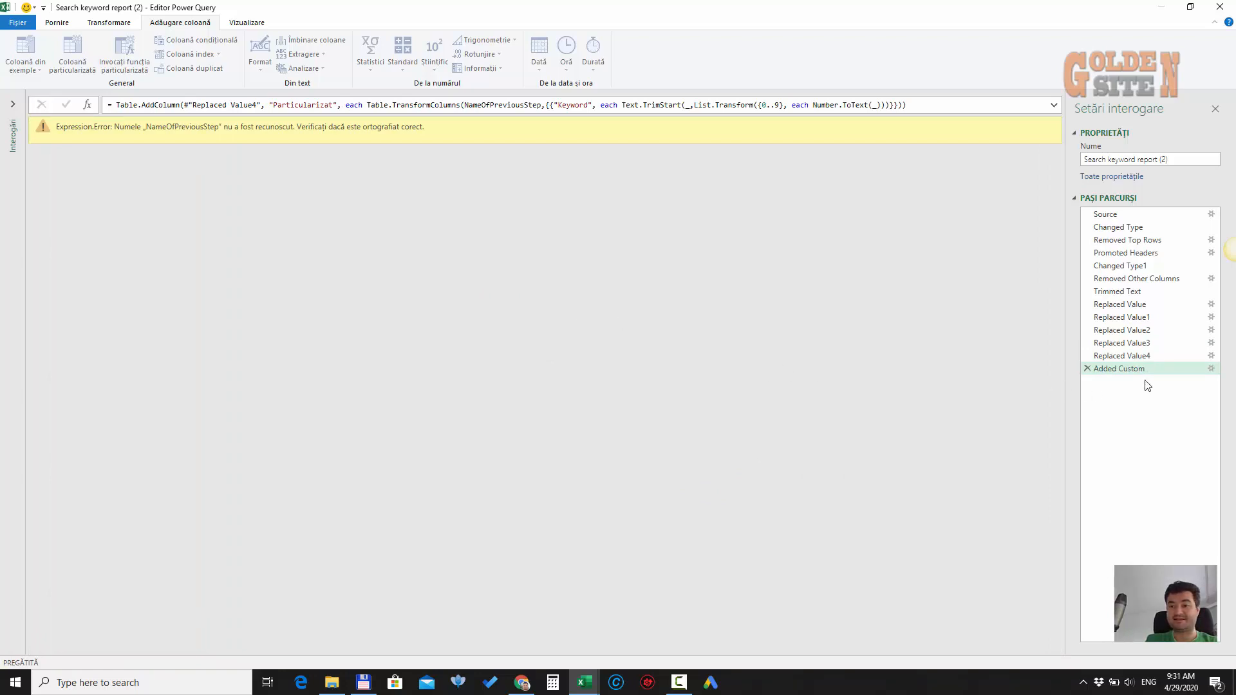
Copy the name of the applied step Replaced Value4 without renaming it
{"action": "left_click", "coordinate": [1151, 359]}
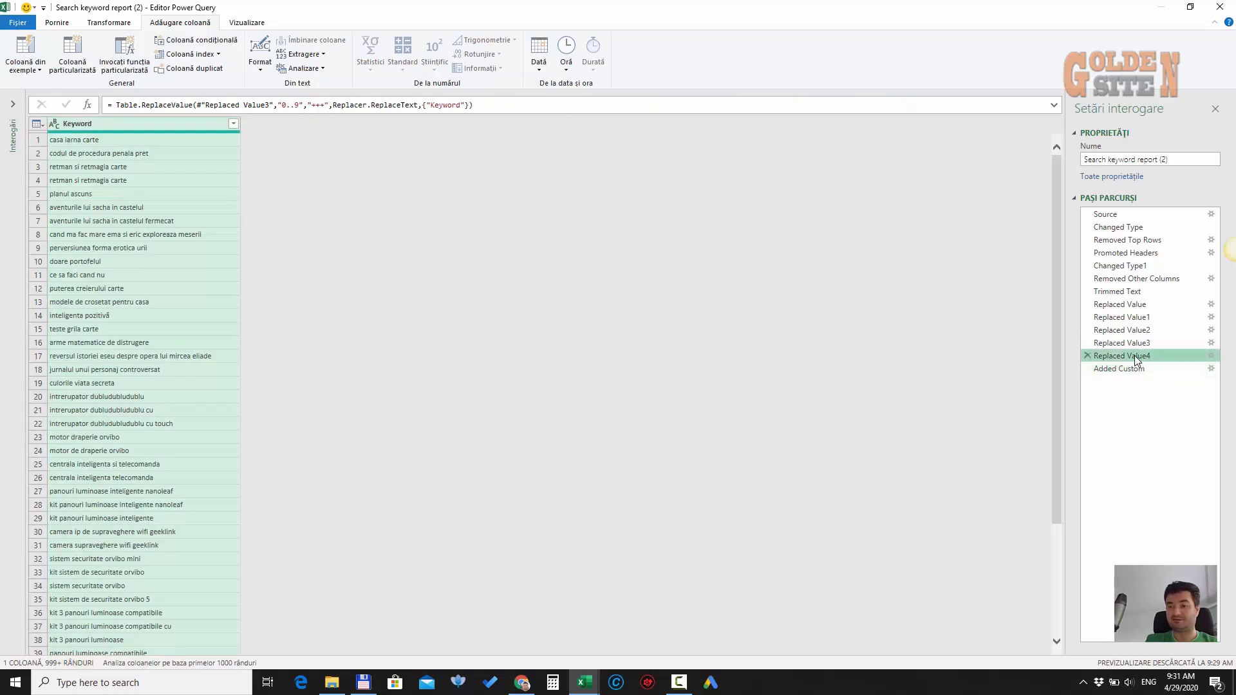
{"action": "right_click", "coordinate": [1150, 358]}
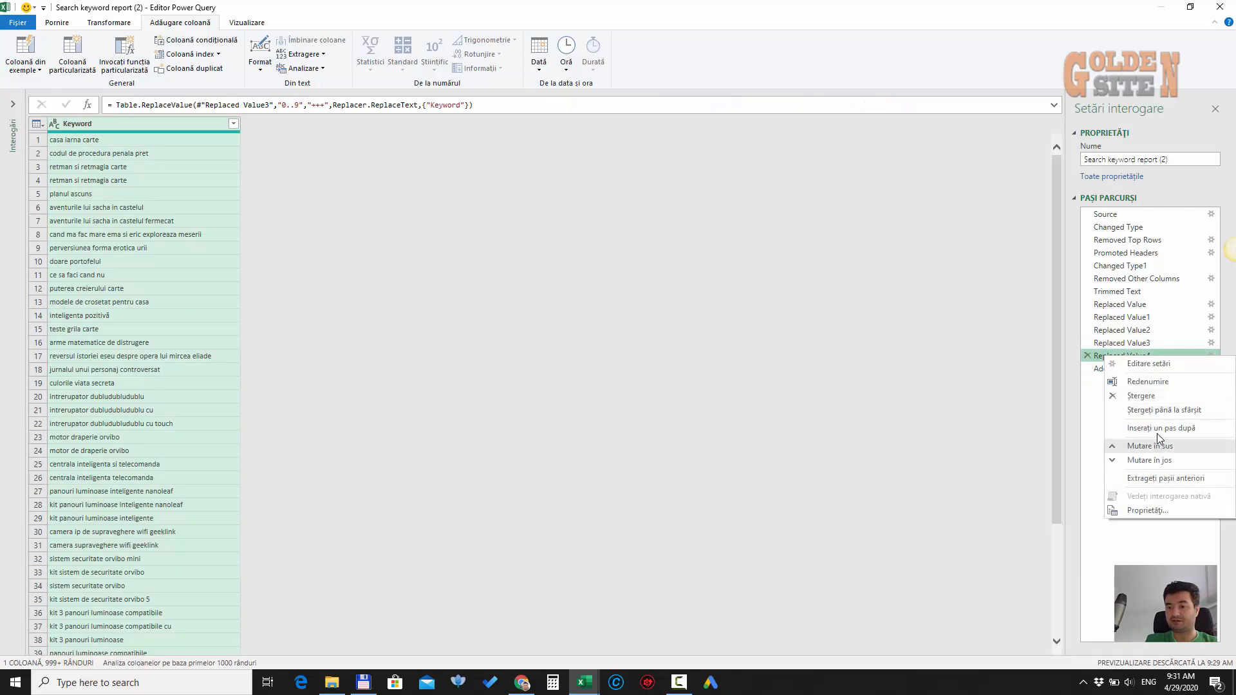
{"action": "left_click", "coordinate": [1146, 381]}
{"action": "right_click", "coordinate": [1124, 358]}
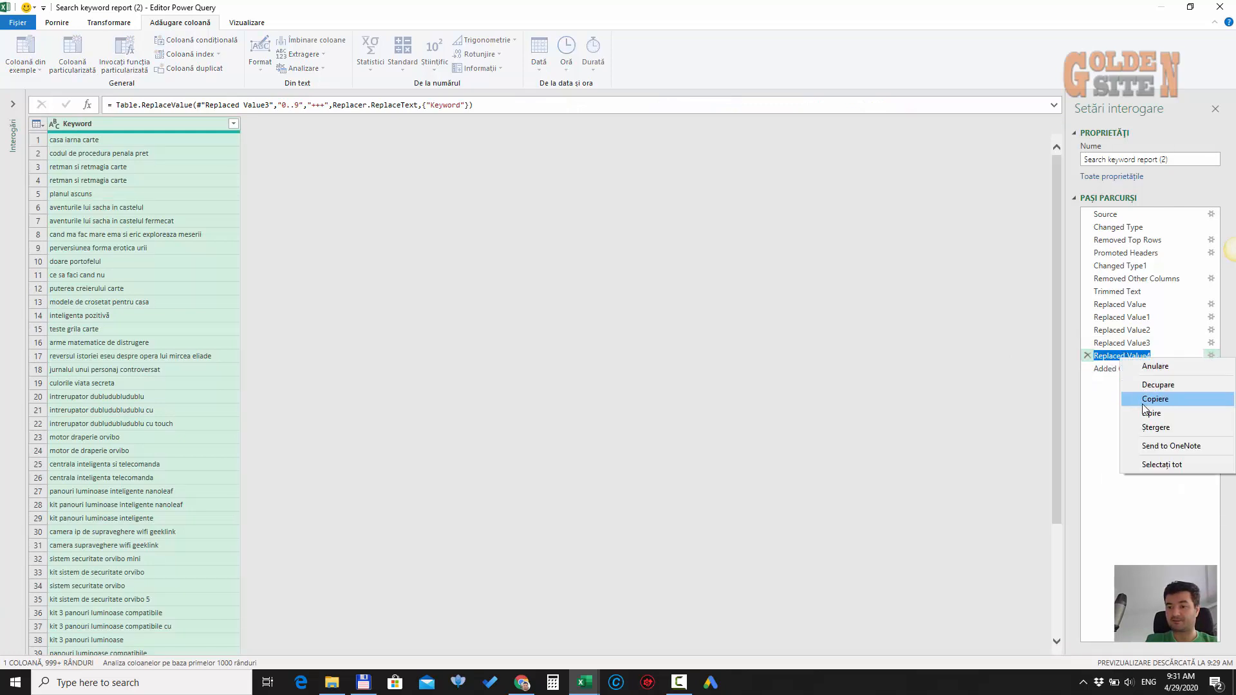
{"action": "left_click", "coordinate": [1146, 399]}
{"action": "left_click", "coordinate": [1141, 394]}
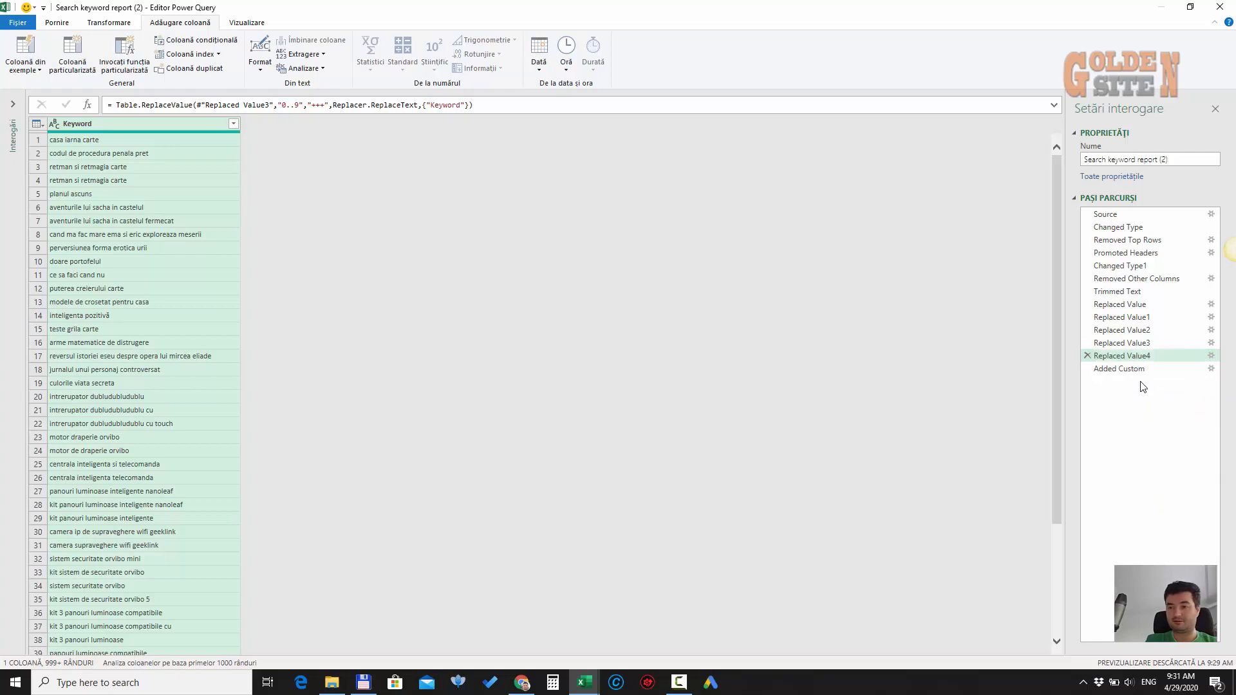
In the Added Custom step's formula, replace NameOfPreviousStep with #"Replaced Value4" and apply it
{"action": "left_click", "coordinate": [1157, 377]}
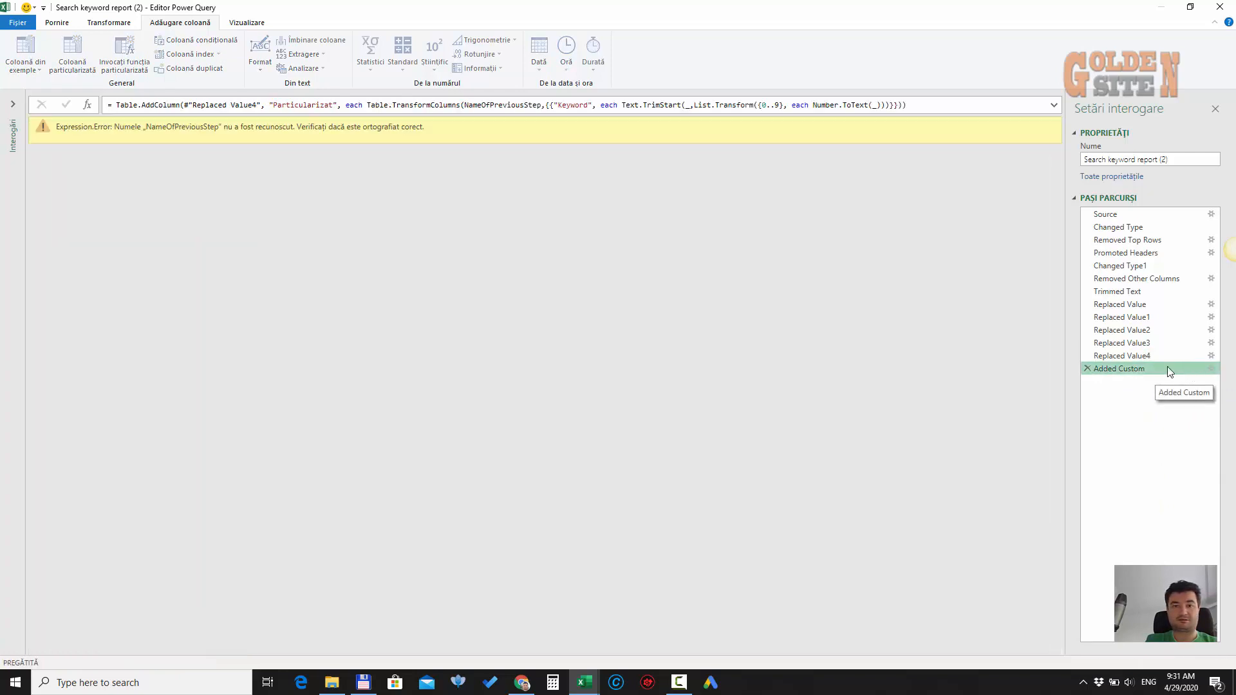
{"action": "double_click", "coordinate": [494, 105]}
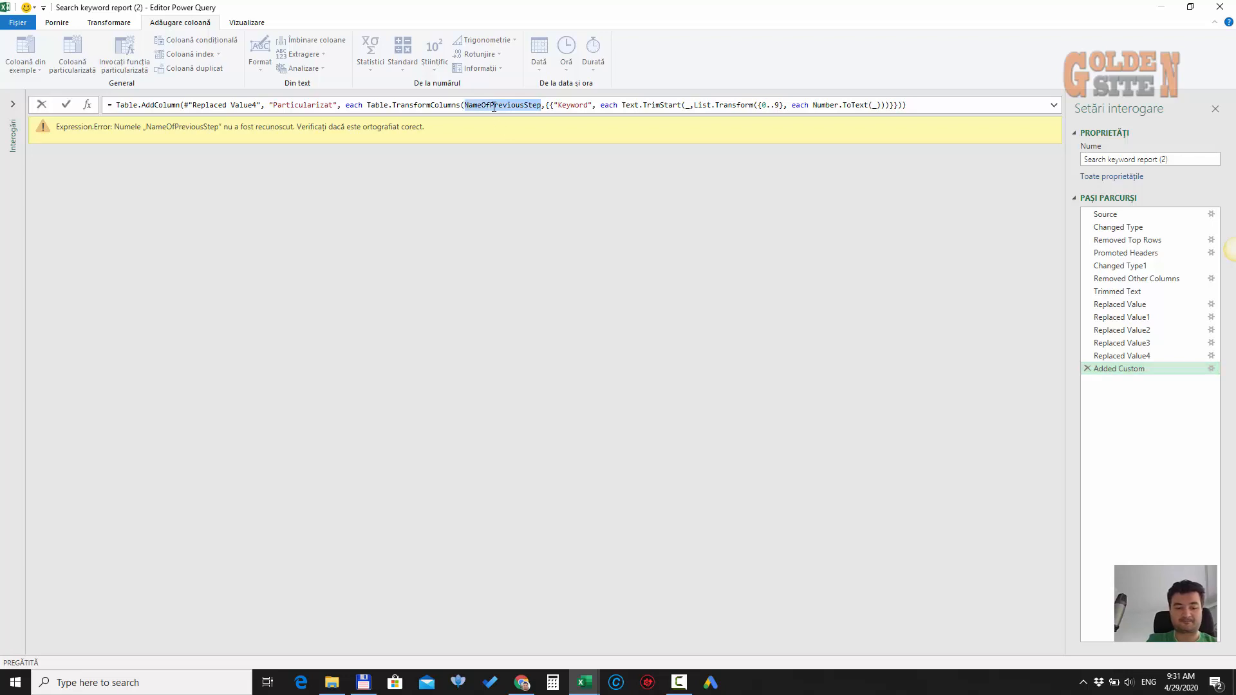
{"action": "type", "text": "#\""}
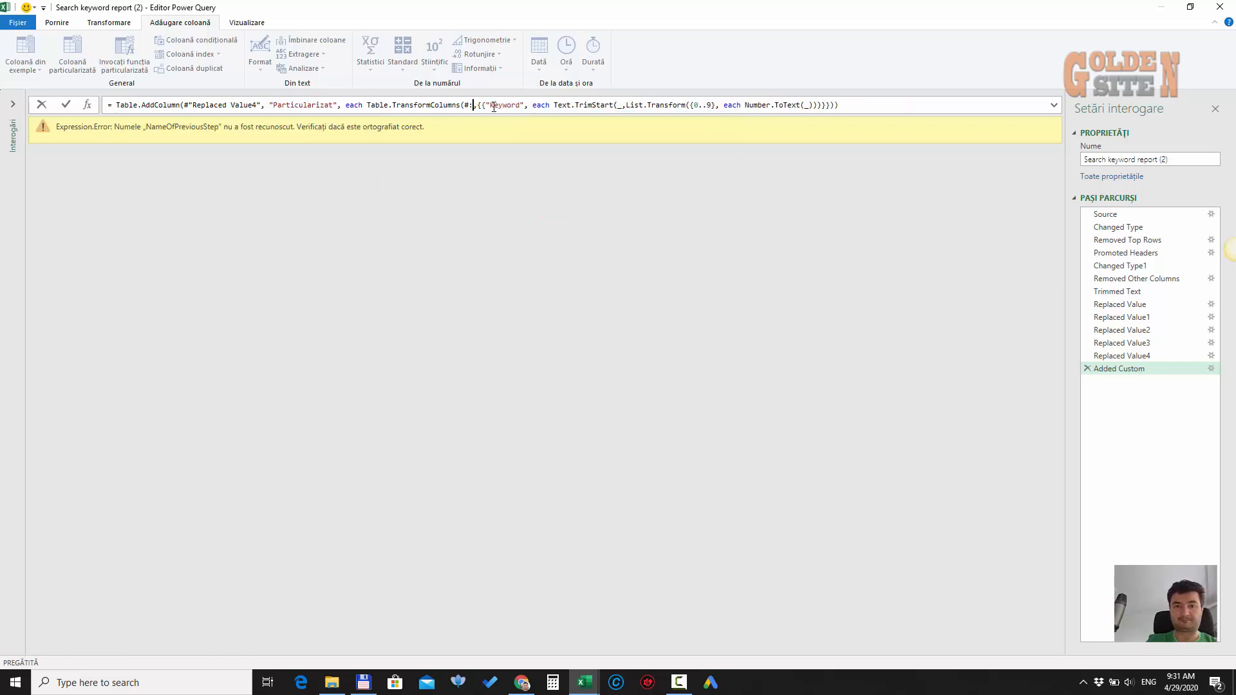
{"action": "type", "text": "\""}
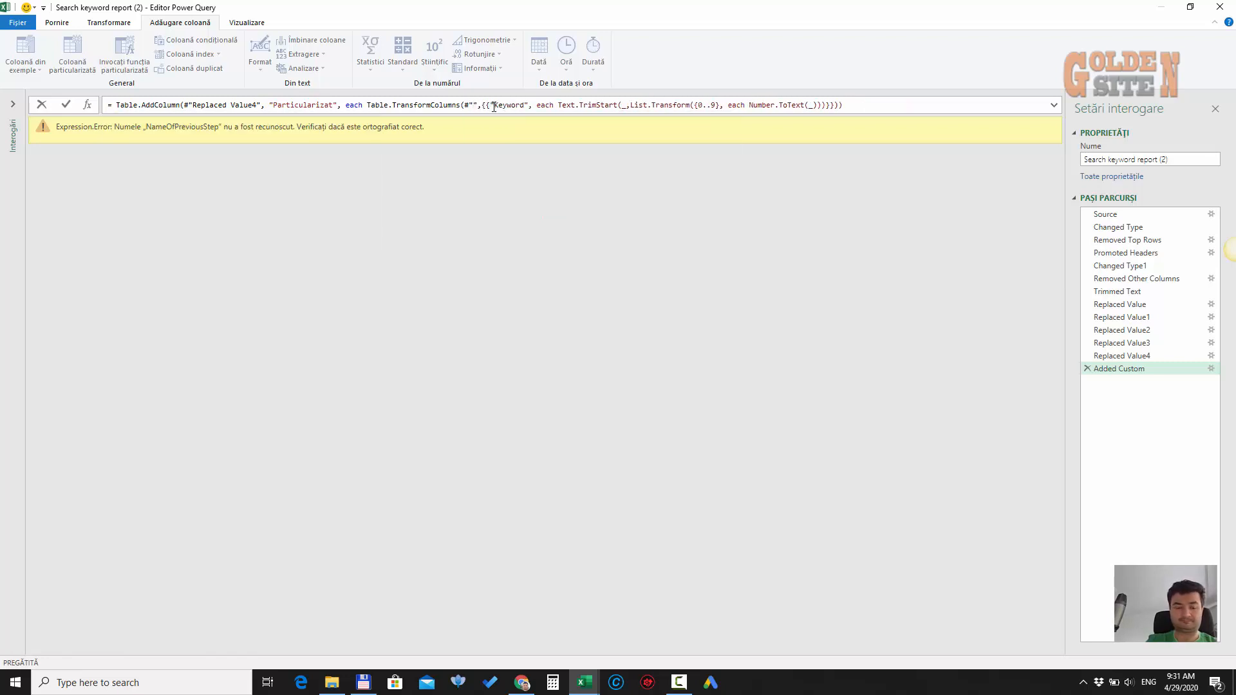
{"action": "key", "text": "ctrl+v"}
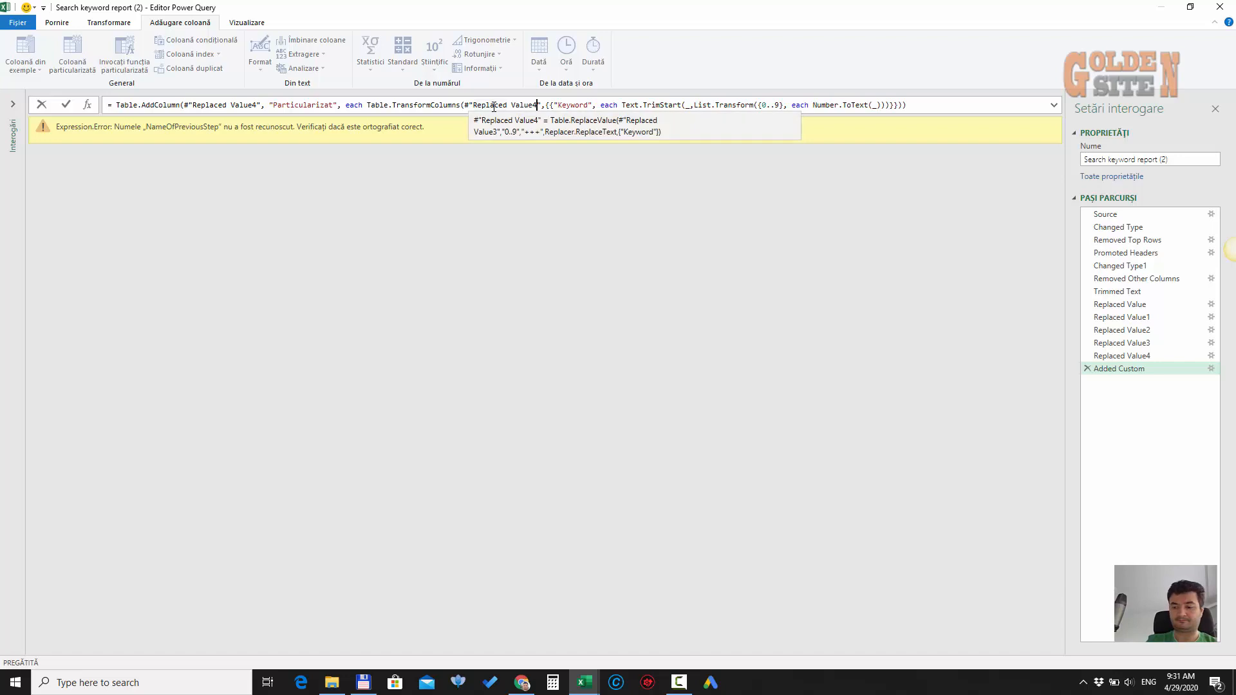
{"action": "key", "text": "Return"}
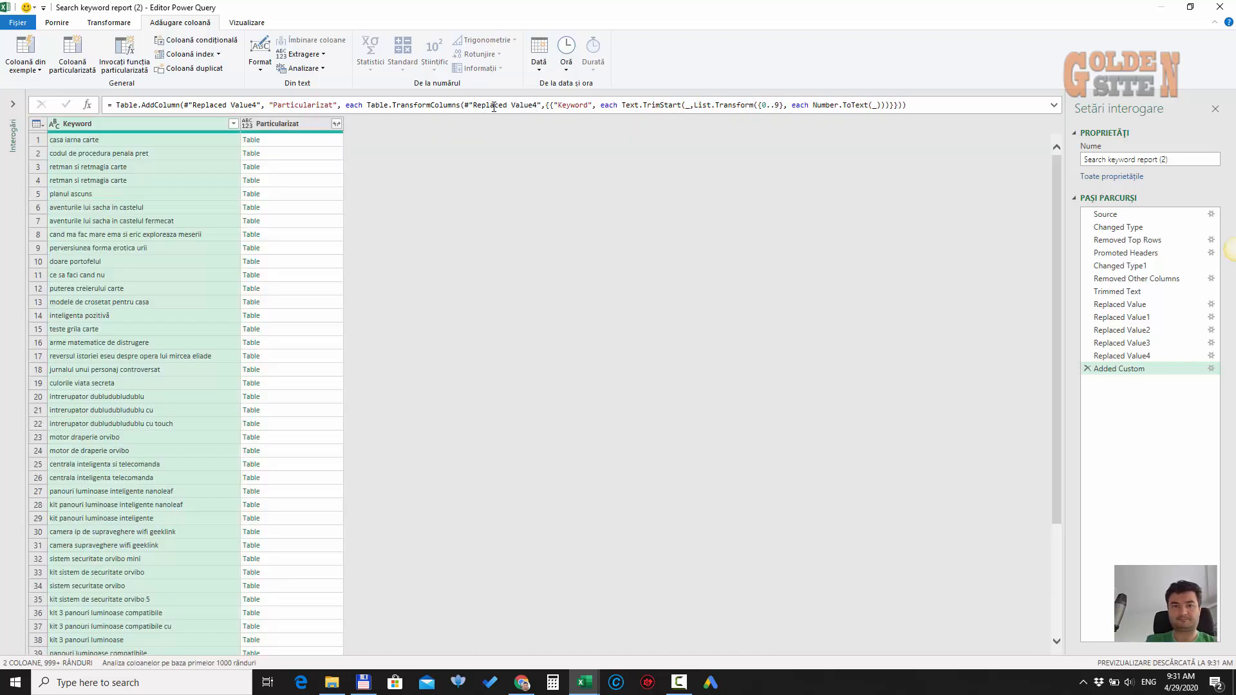
Preview the nested tables in the Particularizat column for rows 1 and 35, enlarging the preview to read its keywords
{"action": "left_click", "coordinate": [283, 142]}
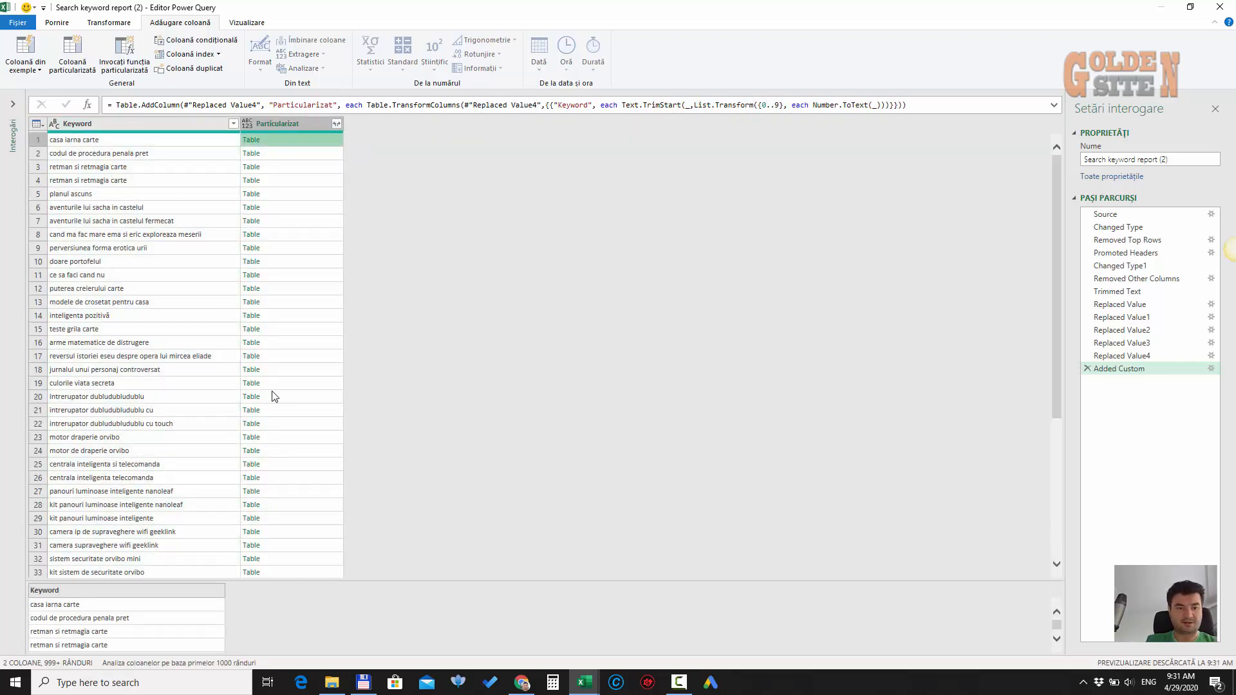
{"action": "scroll", "coordinate": [206, 494], "scroll_direction": "down", "scroll_amount": 5}
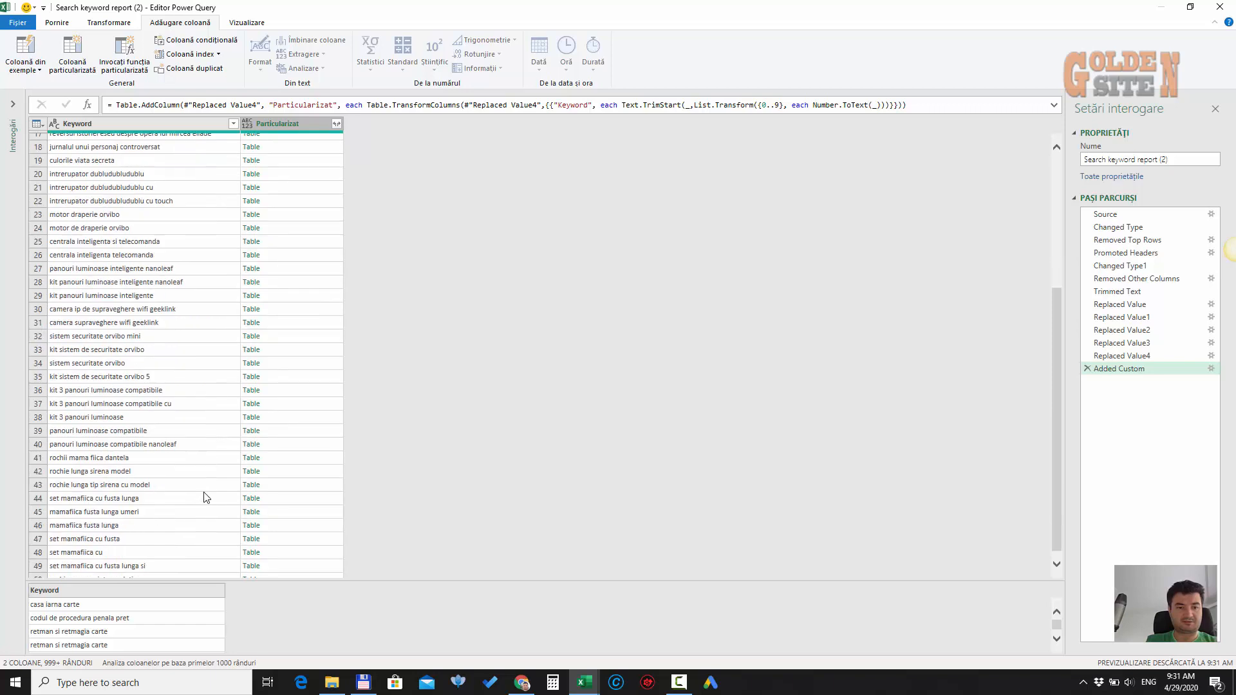
{"action": "left_click", "coordinate": [256, 380]}
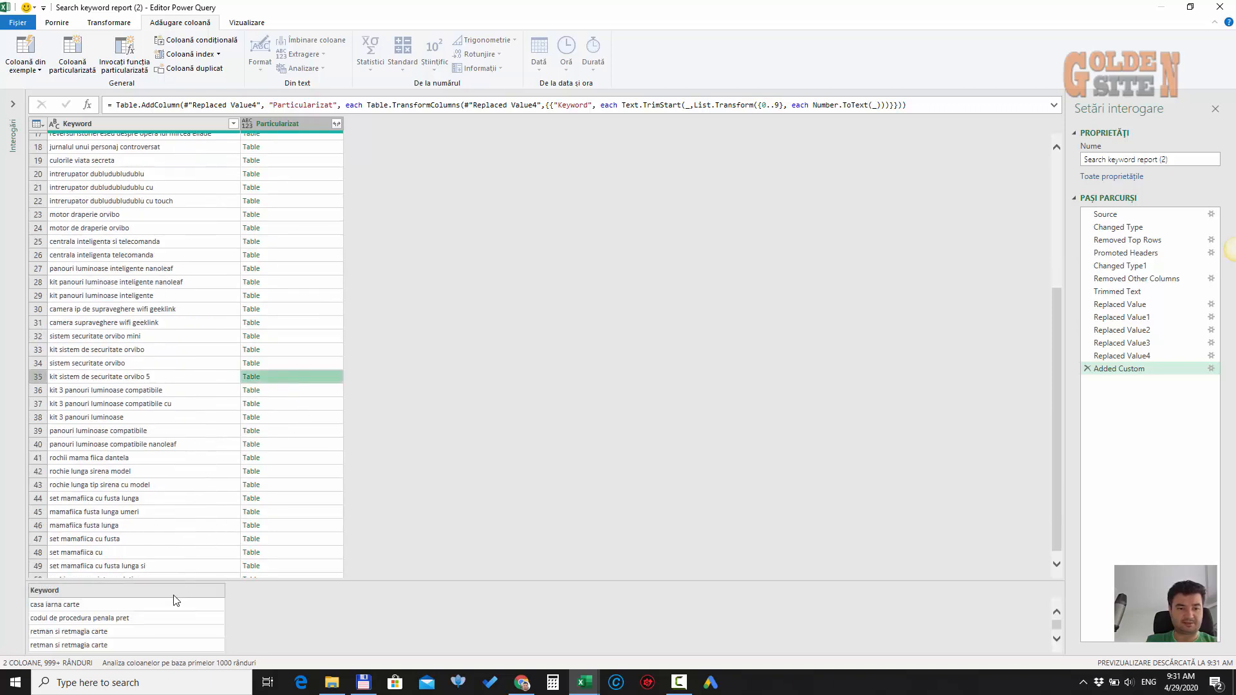
{"action": "left_click_drag", "start_coordinate": [178, 582], "coordinate": [178, 482]}
{"action": "scroll", "coordinate": [177, 569], "scroll_direction": "down", "scroll_amount": 2}
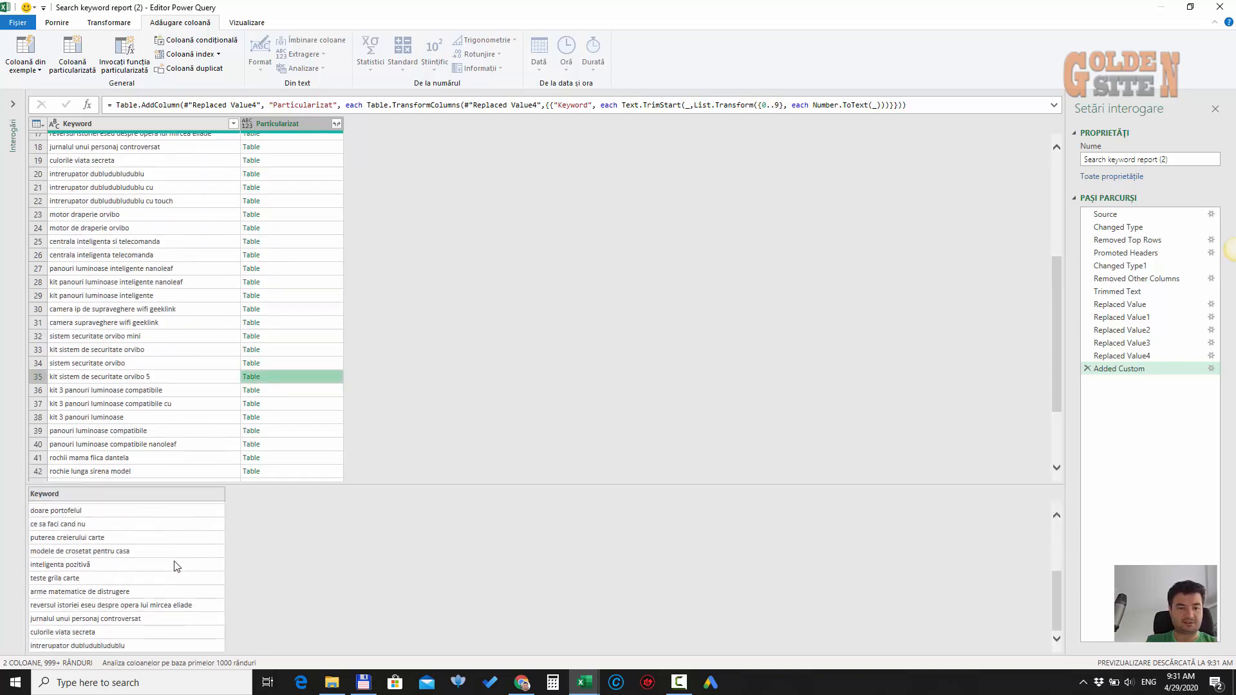
{"action": "scroll", "coordinate": [175, 574], "scroll_direction": "down", "scroll_amount": 1}
{"action": "scroll", "coordinate": [175, 573], "scroll_direction": "up", "scroll_amount": 3}
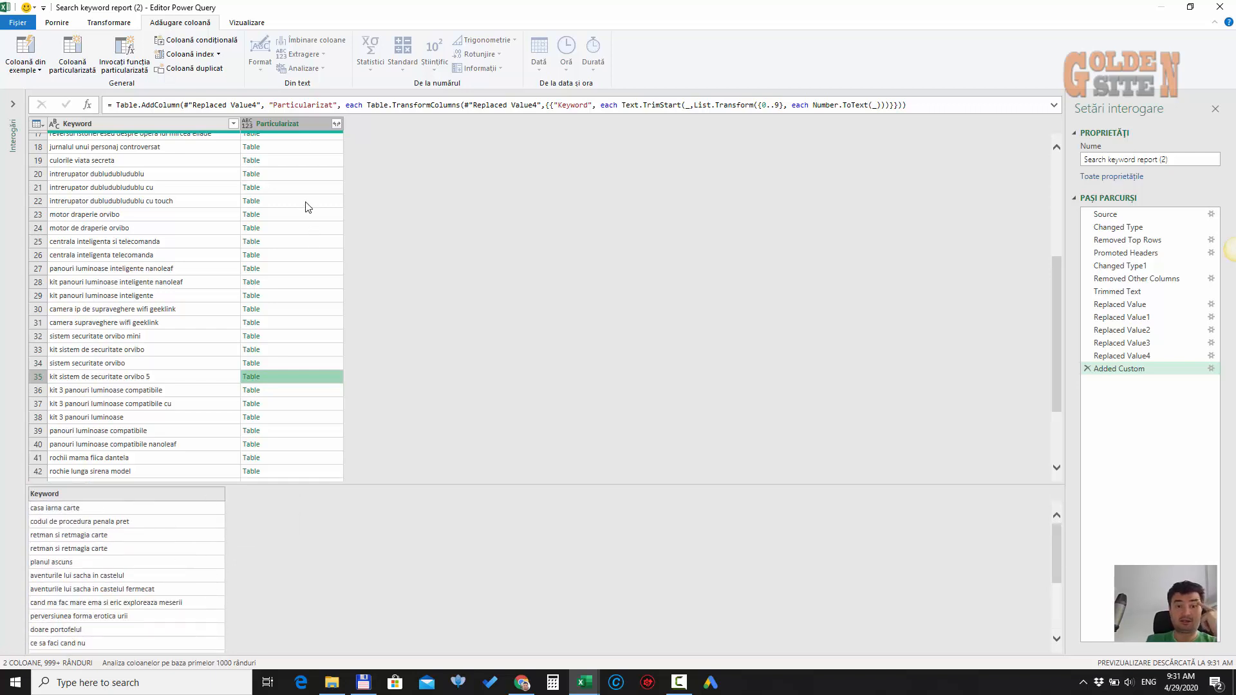
Remove all columns except Particularizat and expand its tables into the Keyword column without the original column name as prefix
{"action": "right_click", "coordinate": [284, 123]}
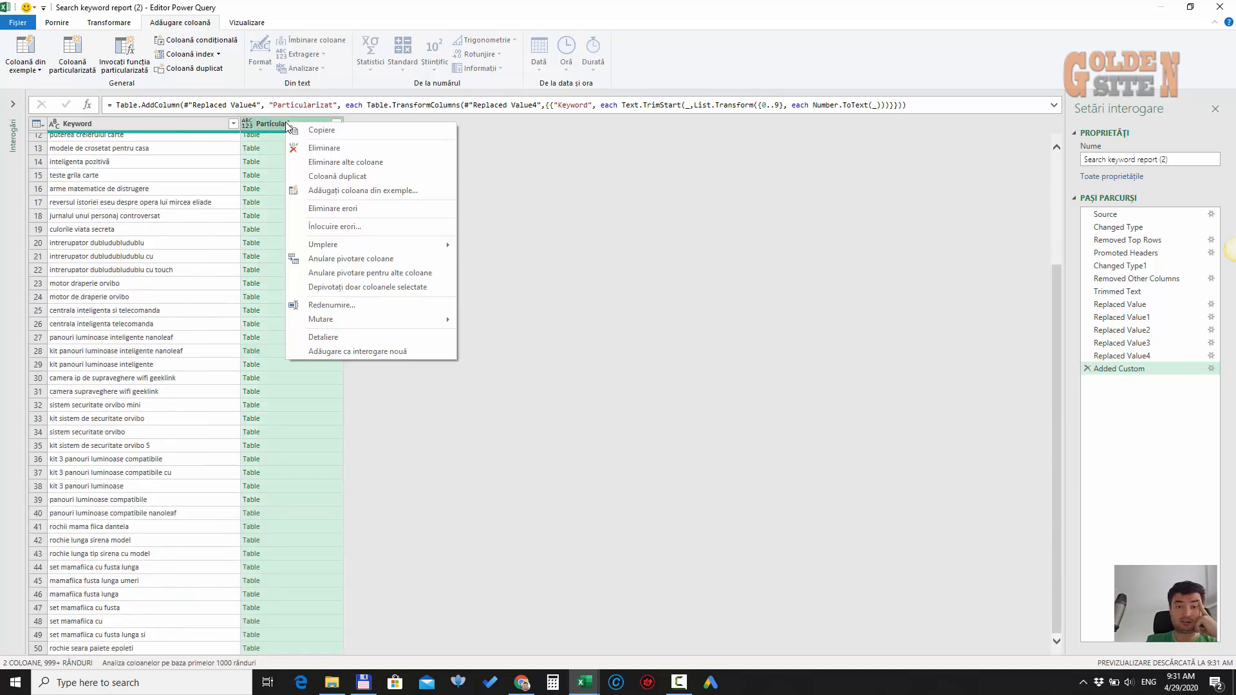
{"action": "left_click", "coordinate": [391, 169]}
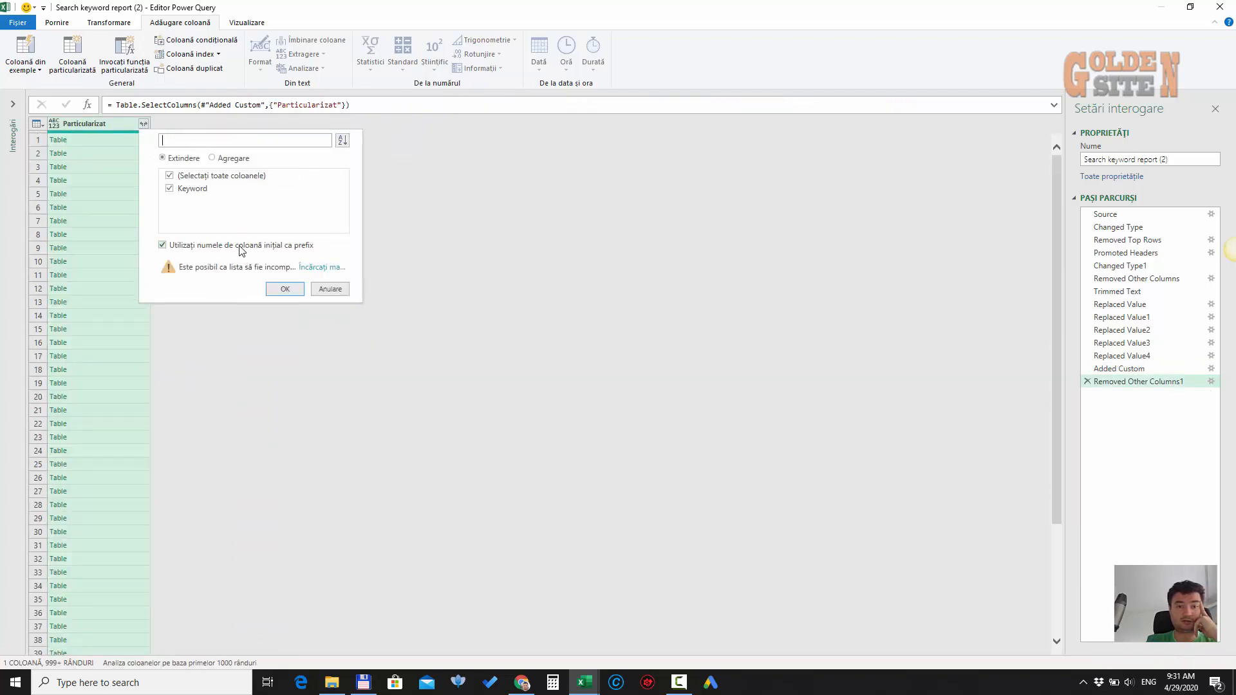
{"action": "left_click", "coordinate": [286, 290]}
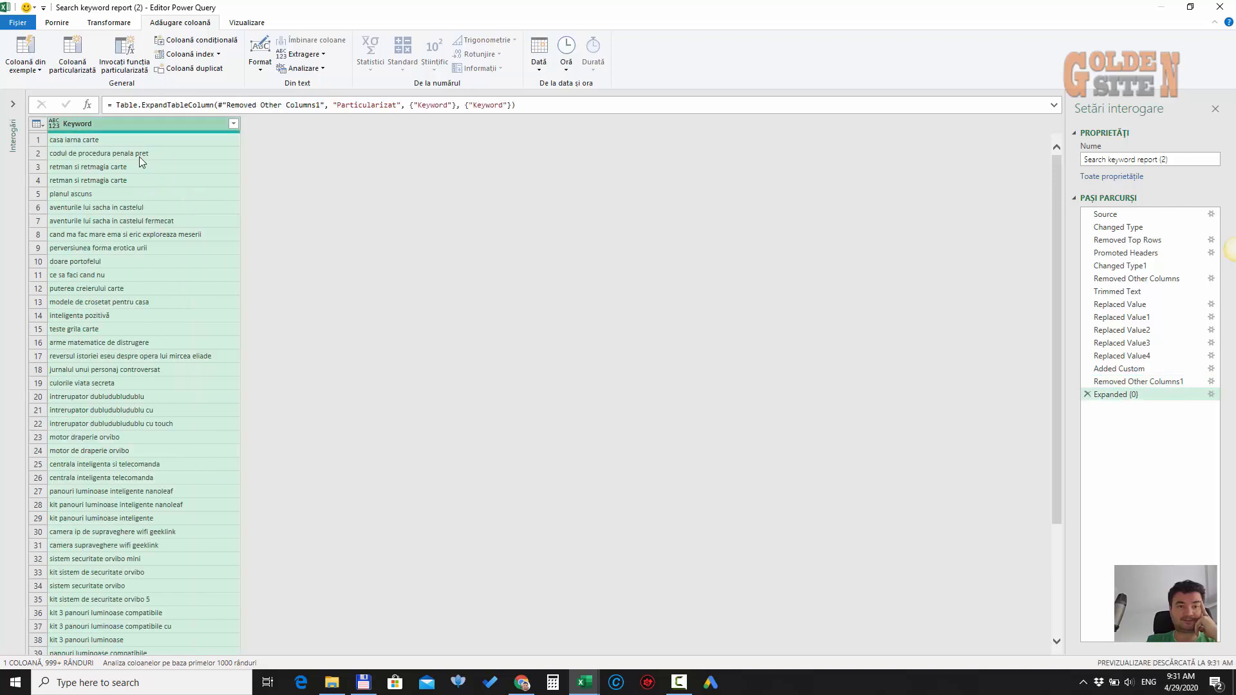
Check the expanded keywords in rows 35 and 37 for remaining numbers
{"action": "scroll", "coordinate": [209, 362], "scroll_direction": "down", "scroll_amount": 14}
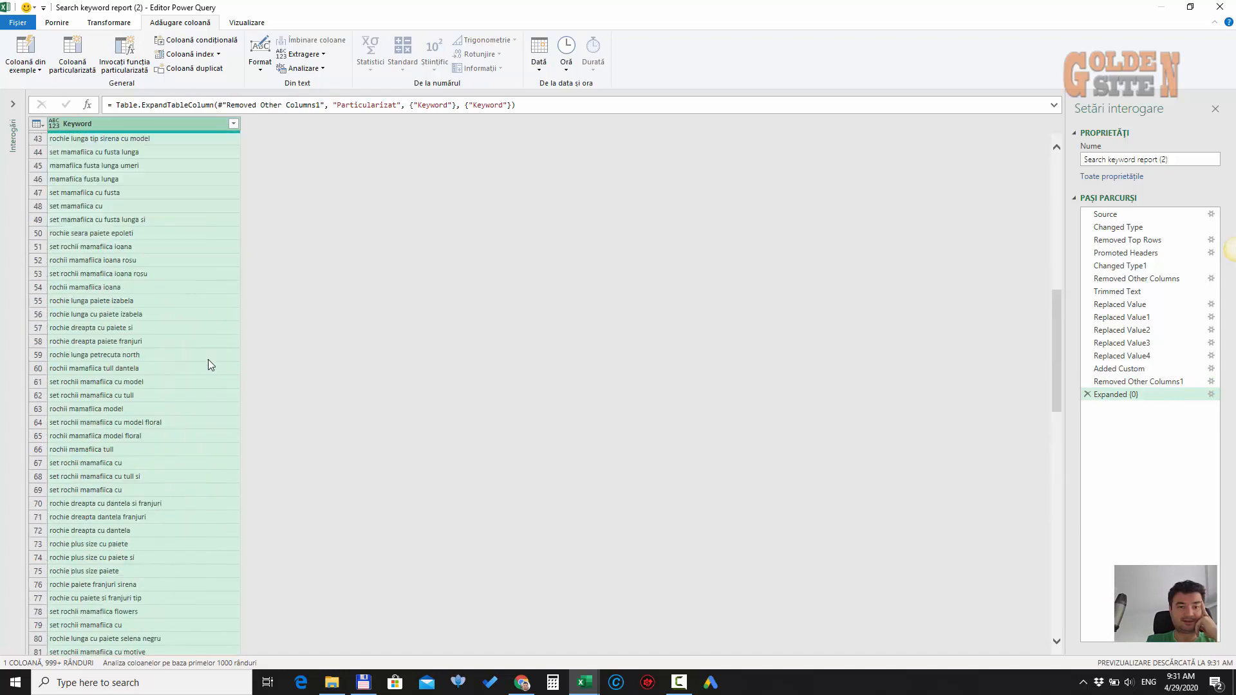
{"action": "scroll", "coordinate": [195, 338], "scroll_direction": "up", "scroll_amount": 6}
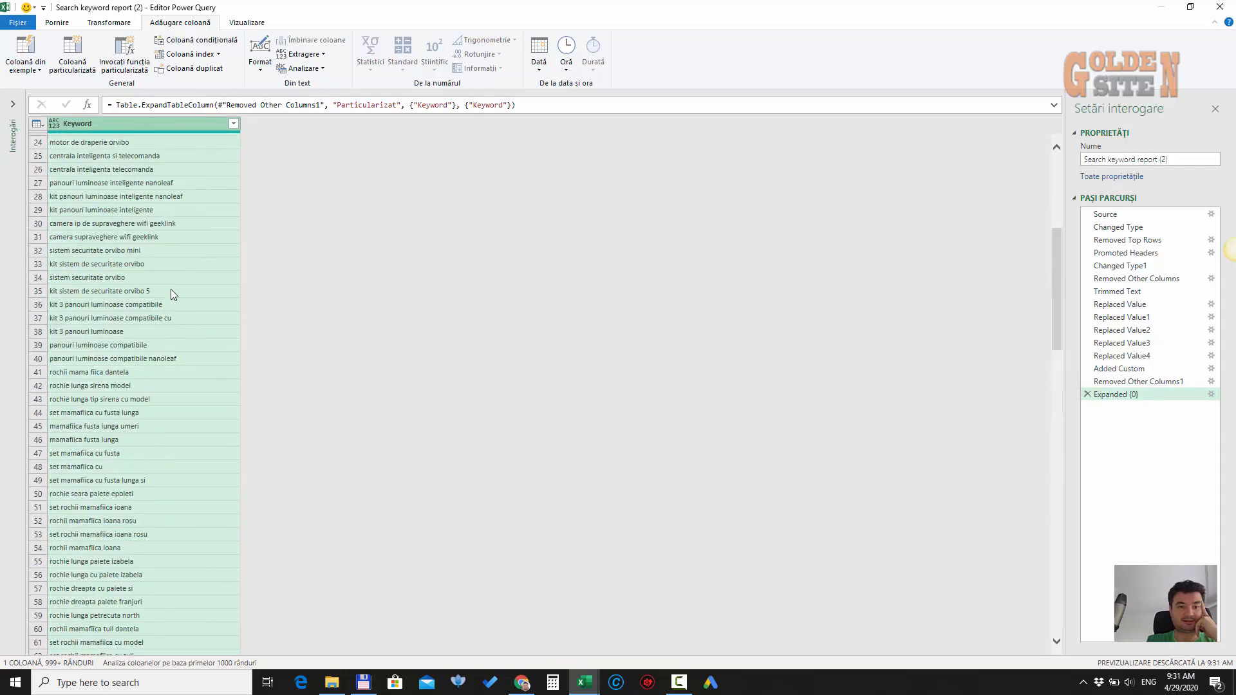
{"action": "left_click", "coordinate": [171, 291]}
{"action": "left_click_drag", "start_coordinate": [158, 493], "coordinate": [137, 494]}
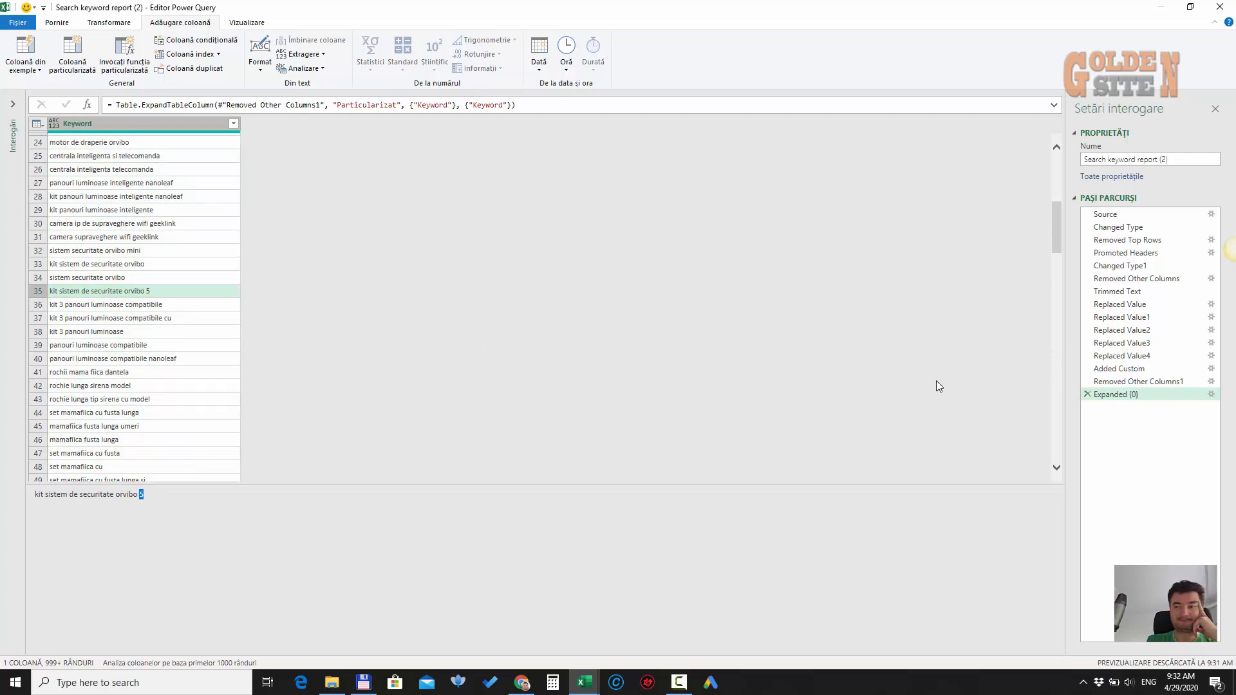
{"action": "left_click", "coordinate": [108, 319]}
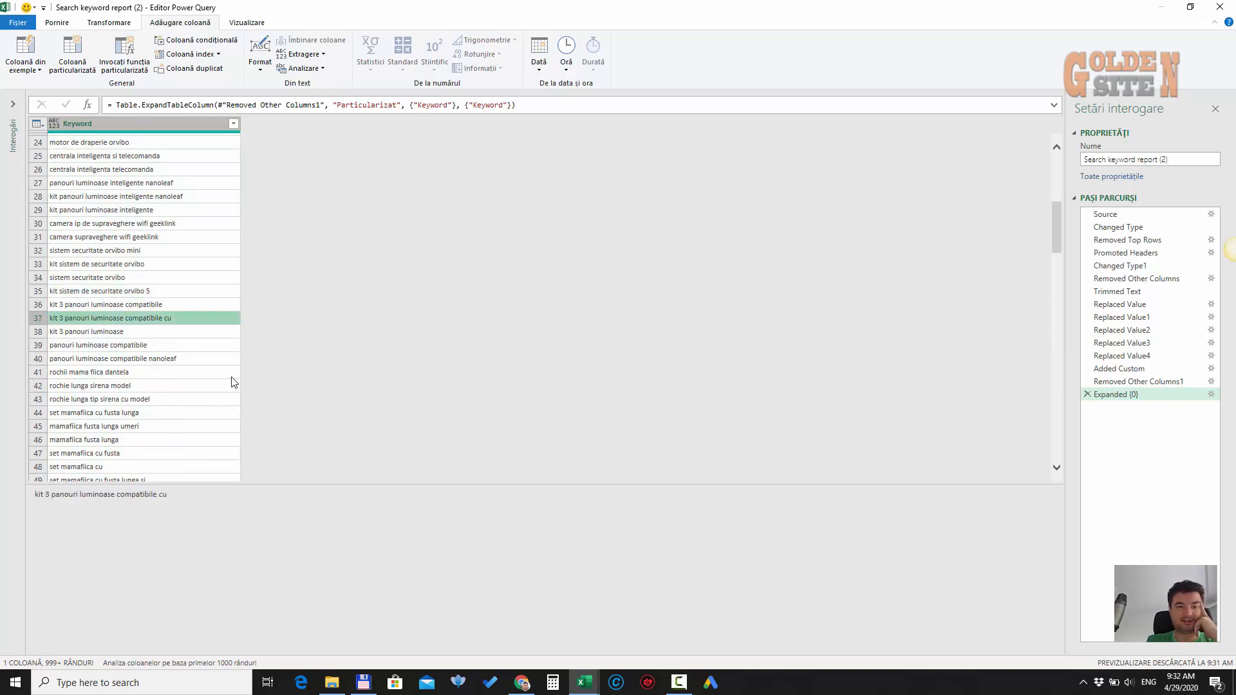
Go back to the Added Custom step and examine the nested keyword table of row 35
{"action": "left_click", "coordinate": [1143, 382]}
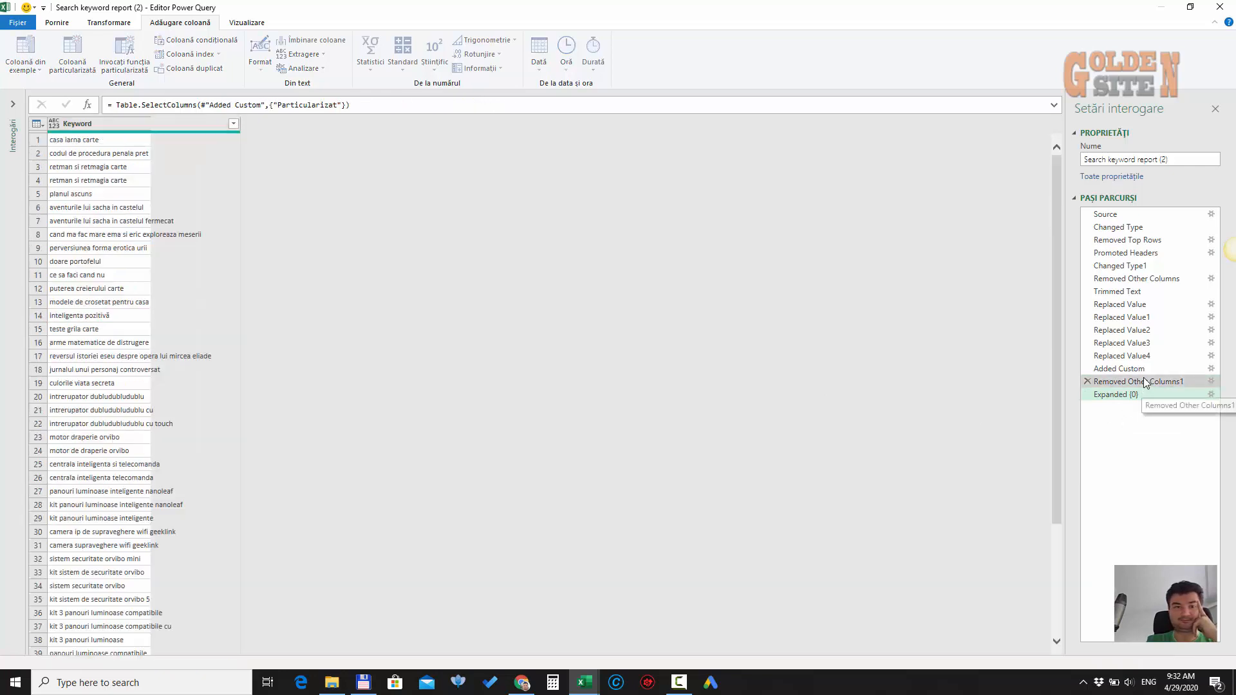
{"action": "left_click", "coordinate": [1143, 356]}
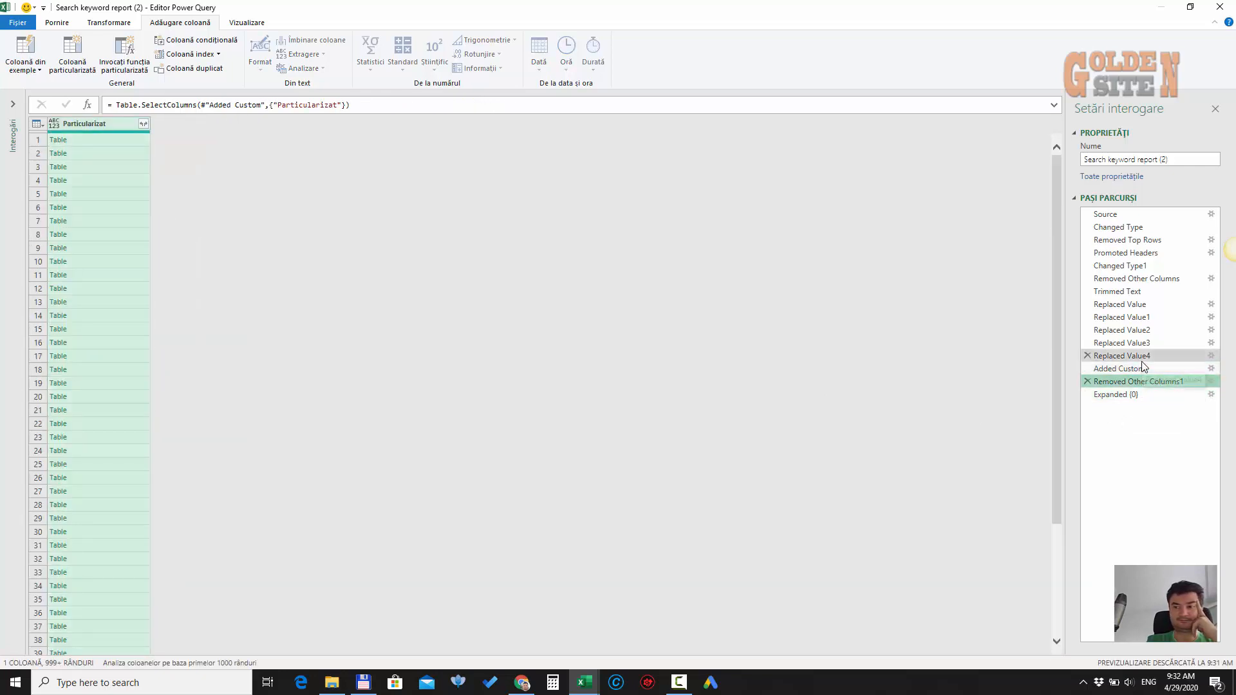
{"action": "left_click", "coordinate": [1147, 371]}
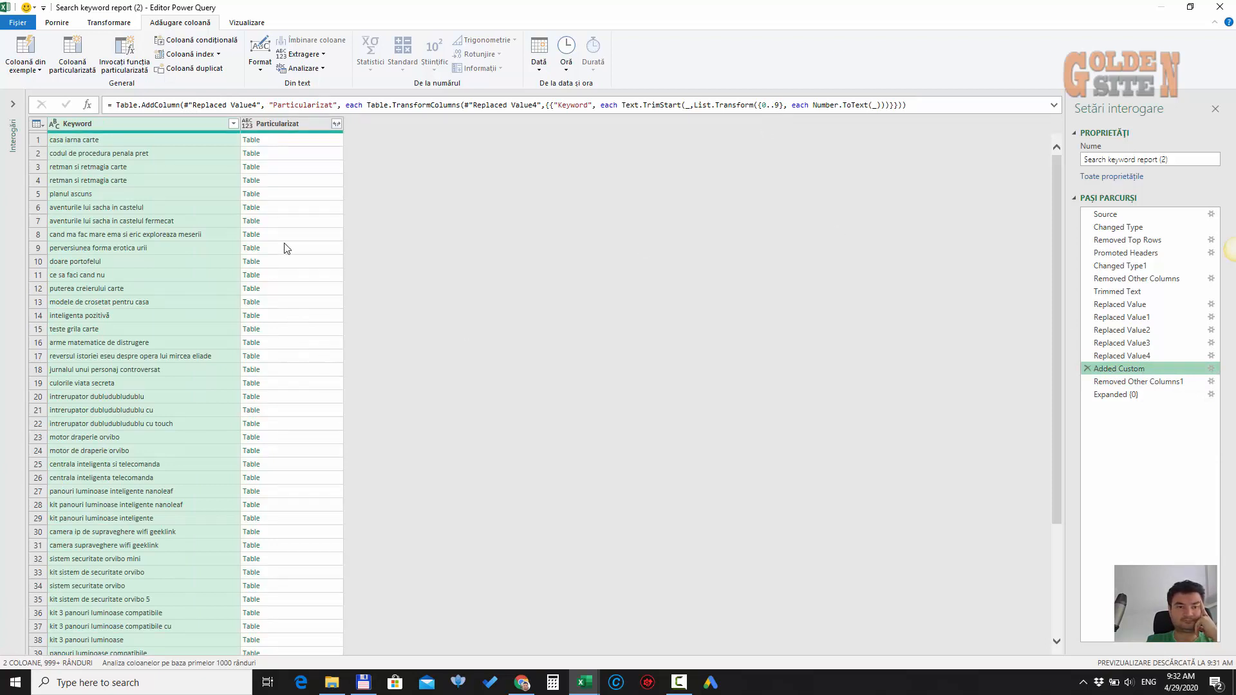
{"action": "left_click", "coordinate": [269, 600]}
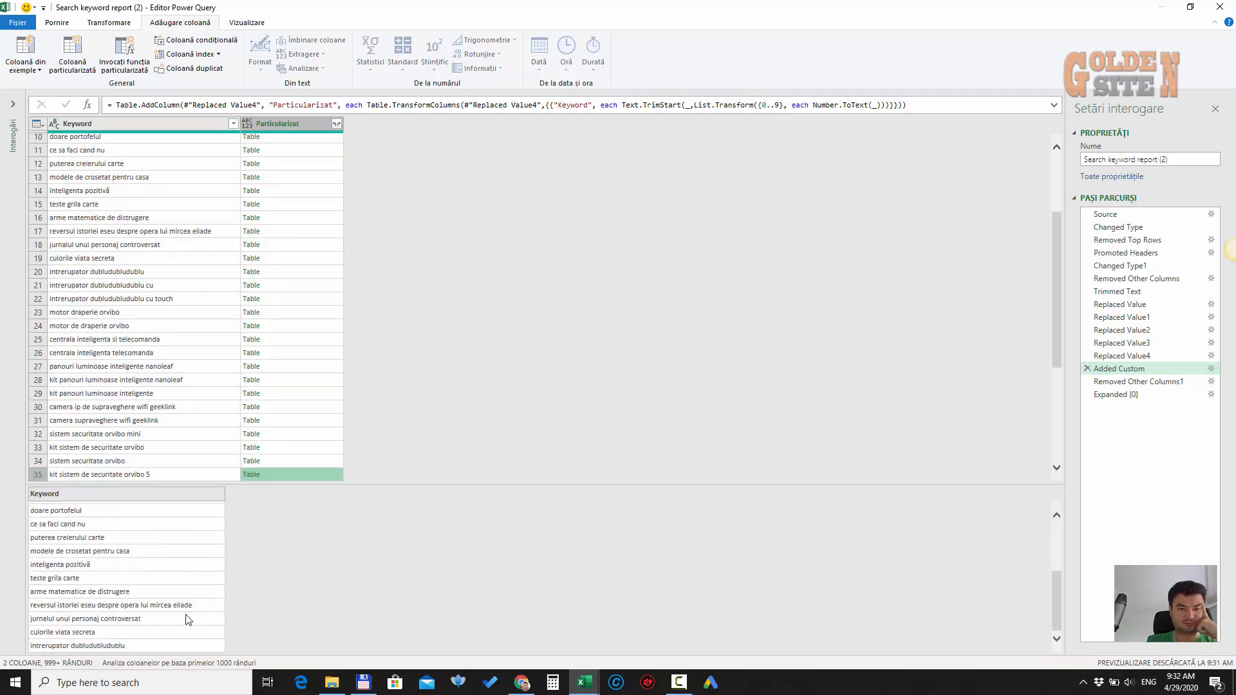
{"action": "scroll", "coordinate": [187, 619], "scroll_direction": "up", "scroll_amount": 3}
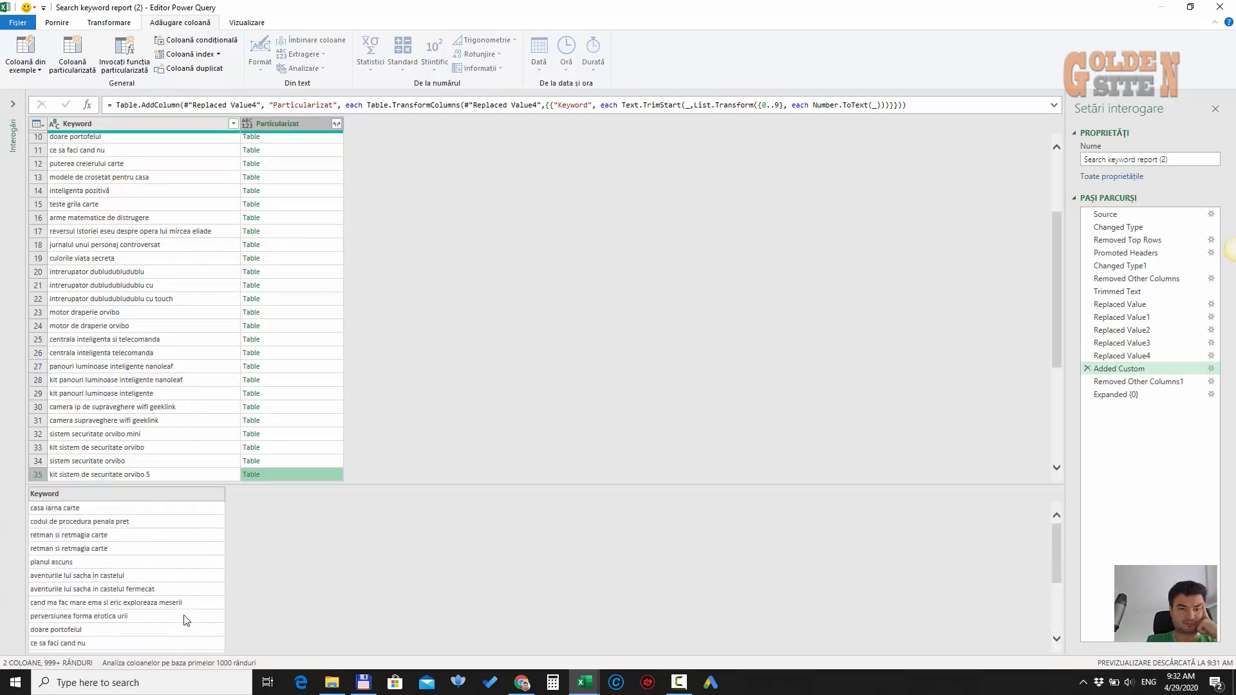
{"action": "scroll", "coordinate": [187, 619], "scroll_direction": "down", "scroll_amount": 3}
{"action": "scroll", "coordinate": [187, 619], "scroll_direction": "up", "scroll_amount": 3}
{"action": "scroll", "coordinate": [186, 620], "scroll_direction": "down", "scroll_amount": 3}
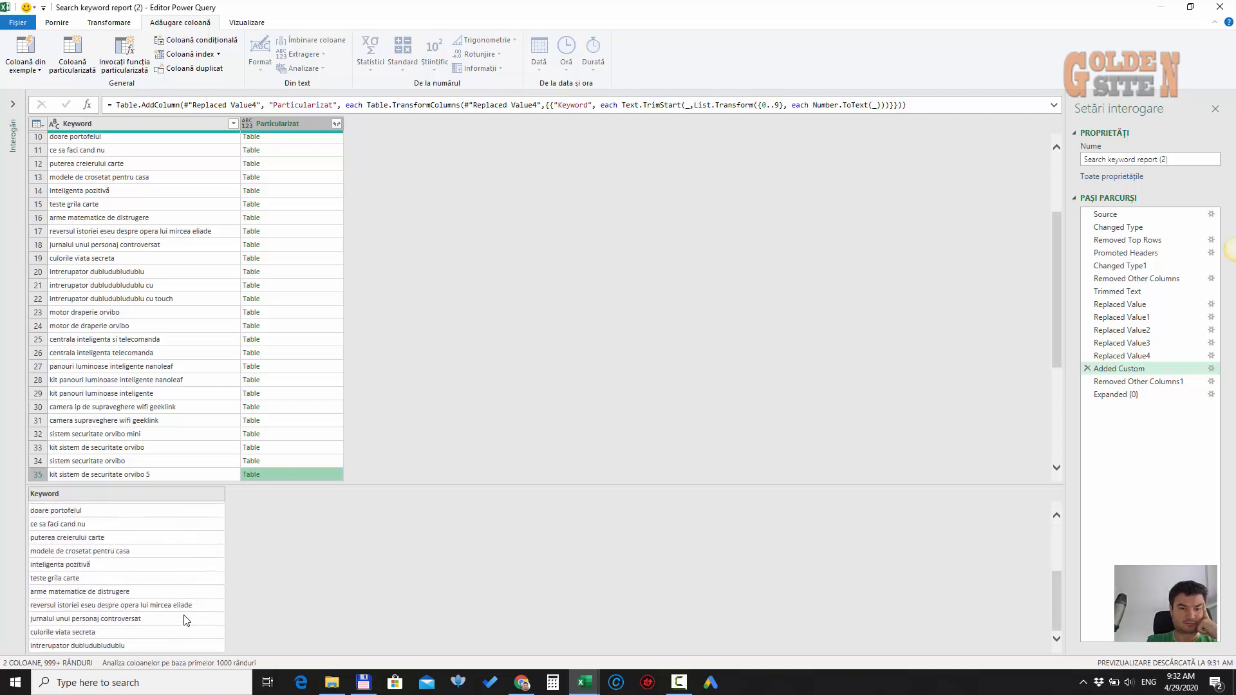
{"action": "scroll", "coordinate": [187, 619], "scroll_direction": "up", "scroll_amount": 3}
{"action": "scroll", "coordinate": [186, 620], "scroll_direction": "down", "scroll_amount": 3}
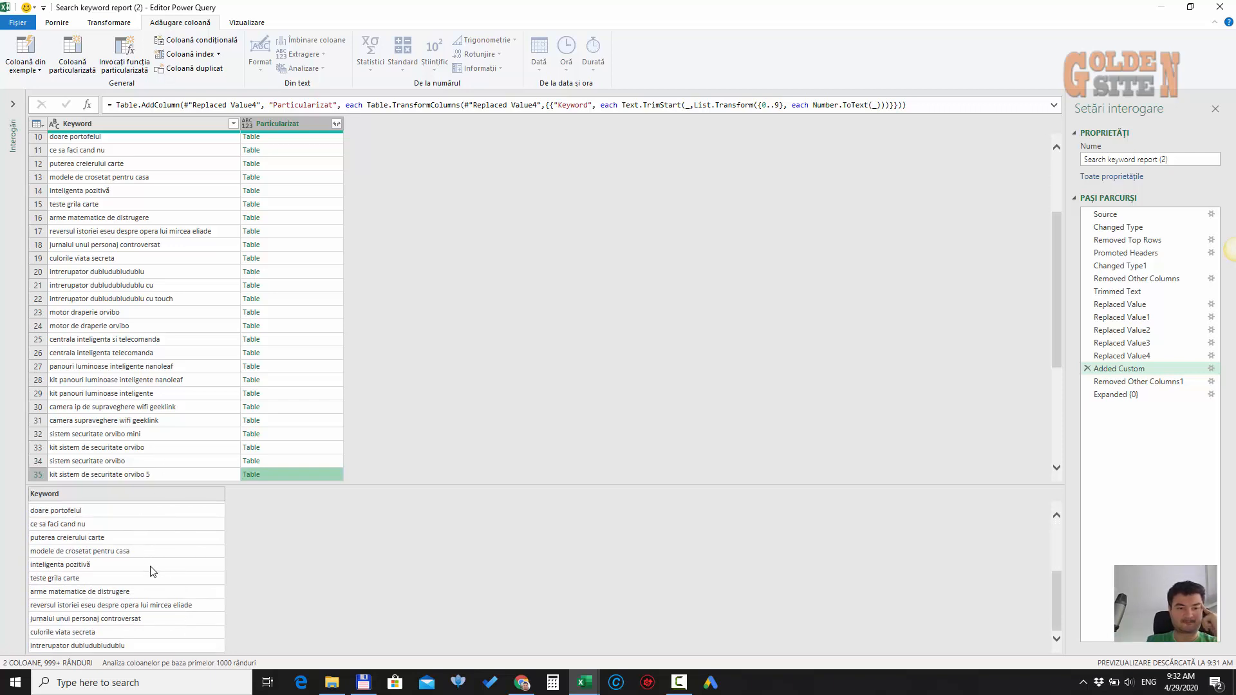
{"action": "scroll", "coordinate": [152, 571], "scroll_direction": "up", "scroll_amount": 3}
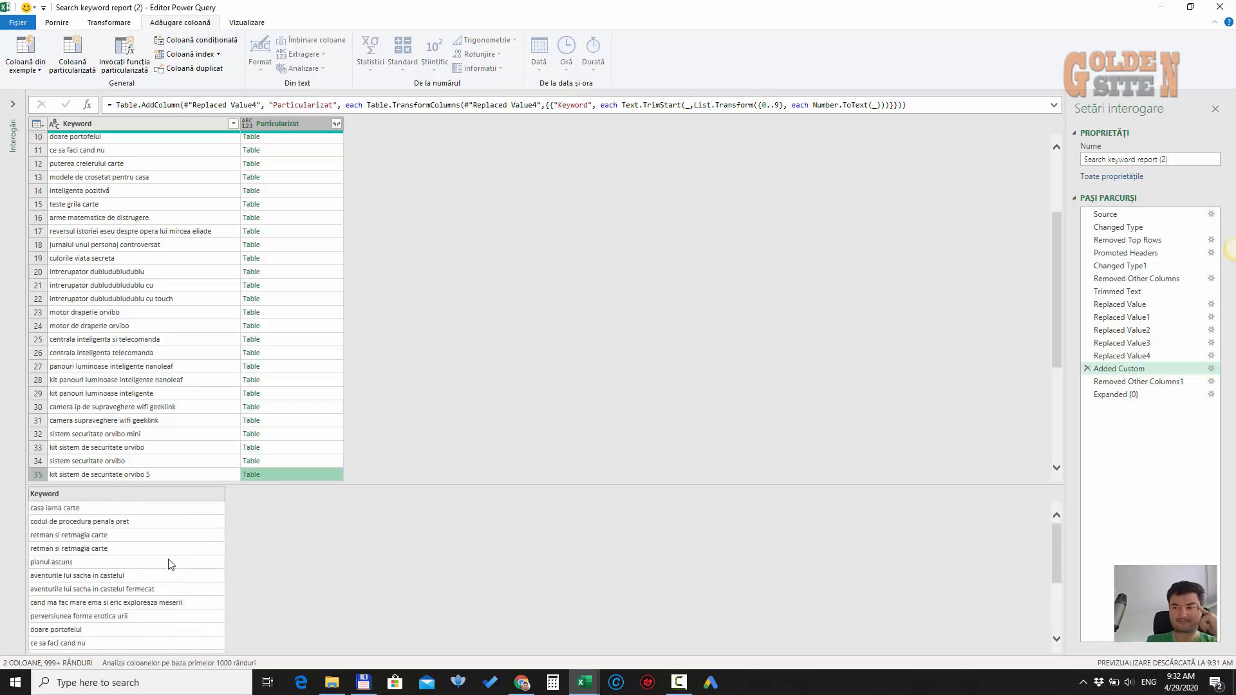
Open the Added Custom step's formula for editing, then switch to Chrome and reread the Intellipaat answer and its related questions
{"action": "left_click", "coordinate": [1210, 370]}
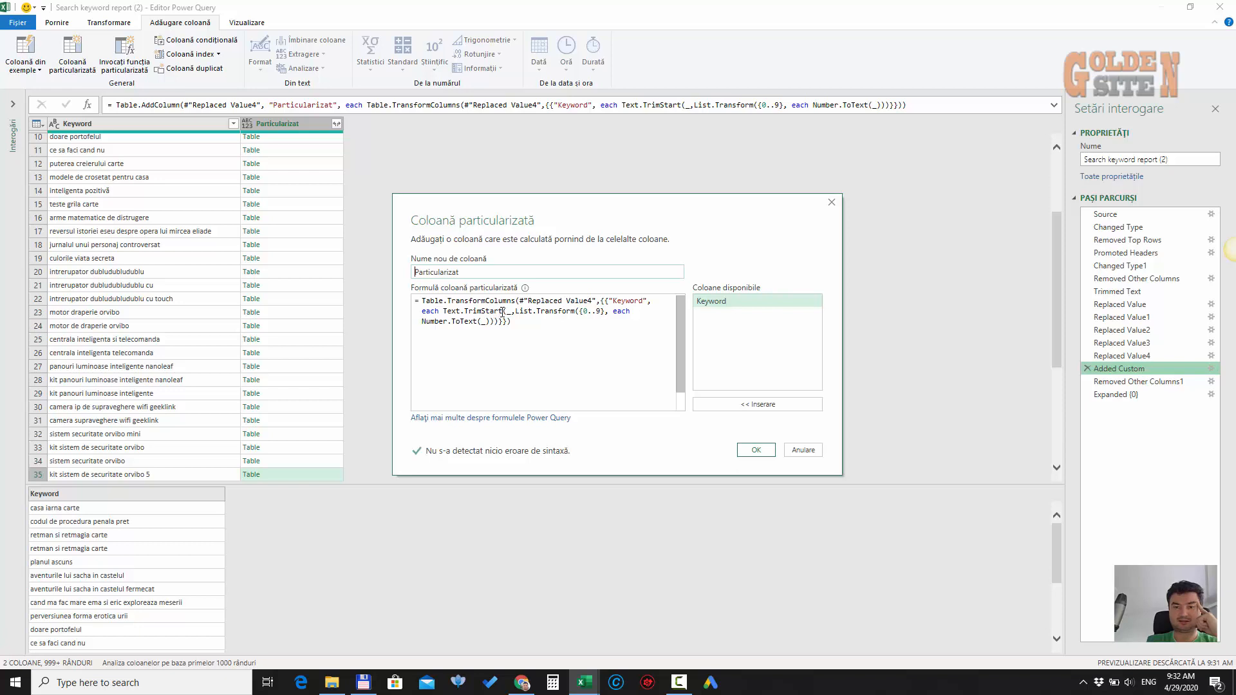
{"action": "left_click", "coordinate": [603, 312]}
{"action": "left_click", "coordinate": [522, 682]}
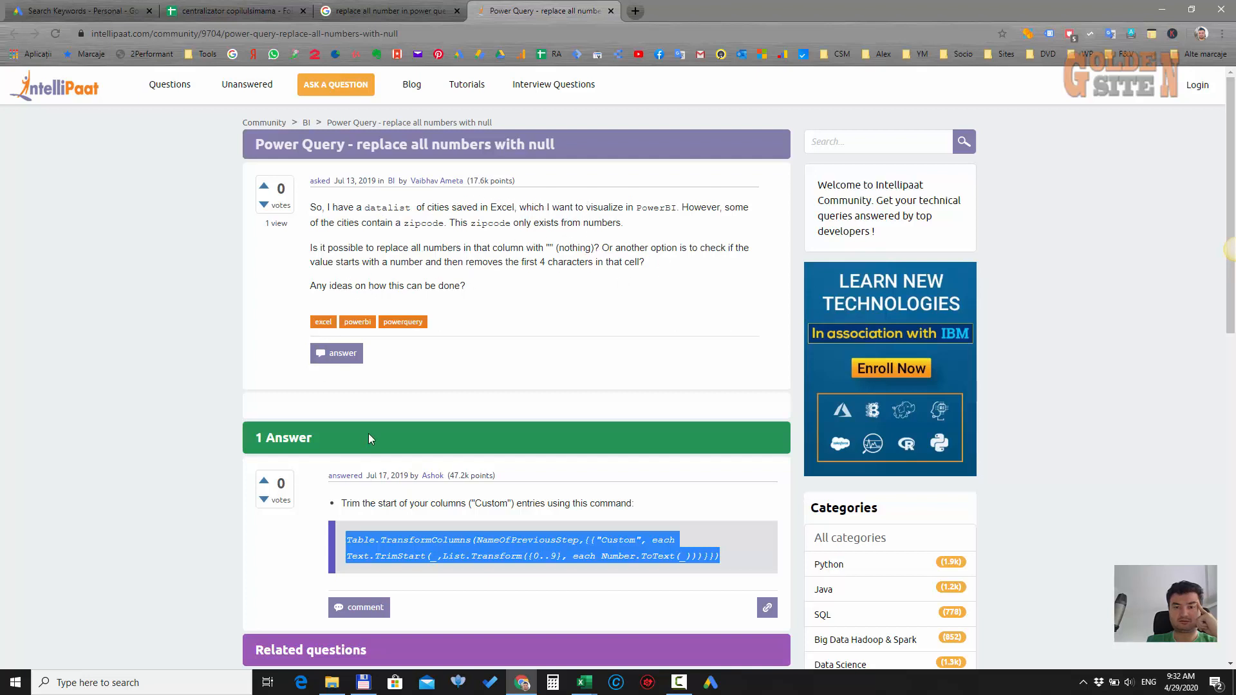
{"action": "scroll", "coordinate": [644, 503], "scroll_direction": "down", "scroll_amount": 8}
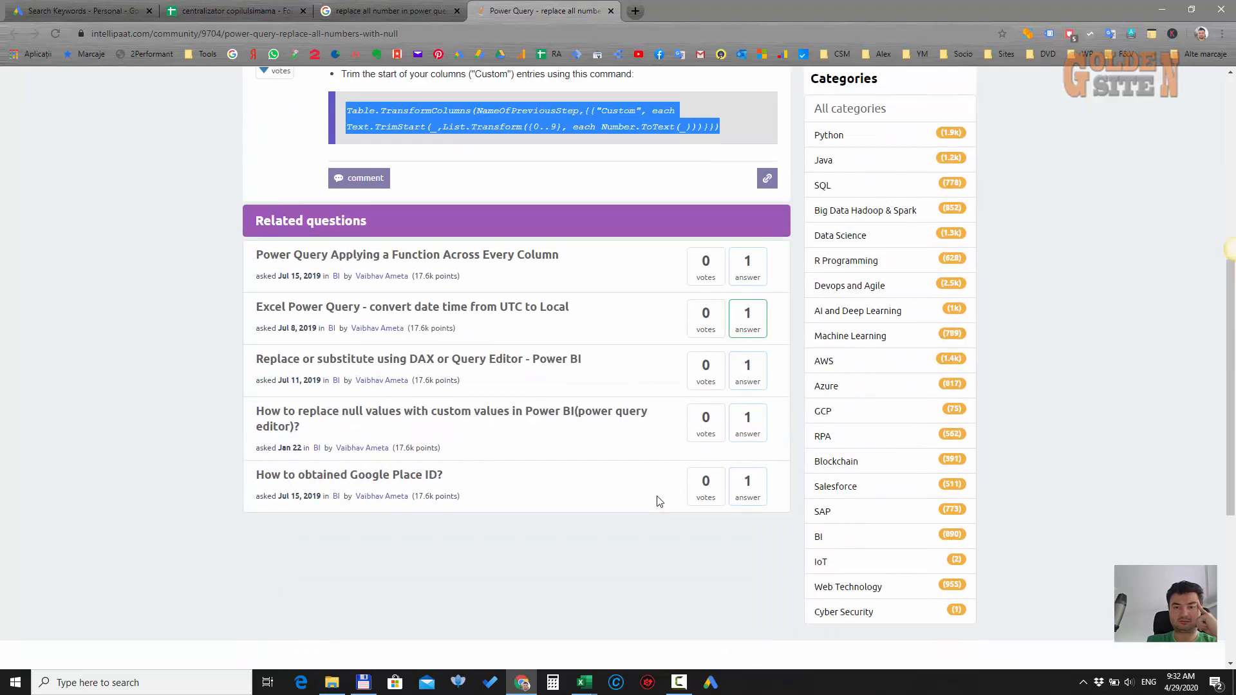
{"action": "scroll", "coordinate": [643, 475], "scroll_direction": "up", "scroll_amount": 5}
{"action": "scroll", "coordinate": [643, 475], "scroll_direction": "up", "scroll_amount": 2}
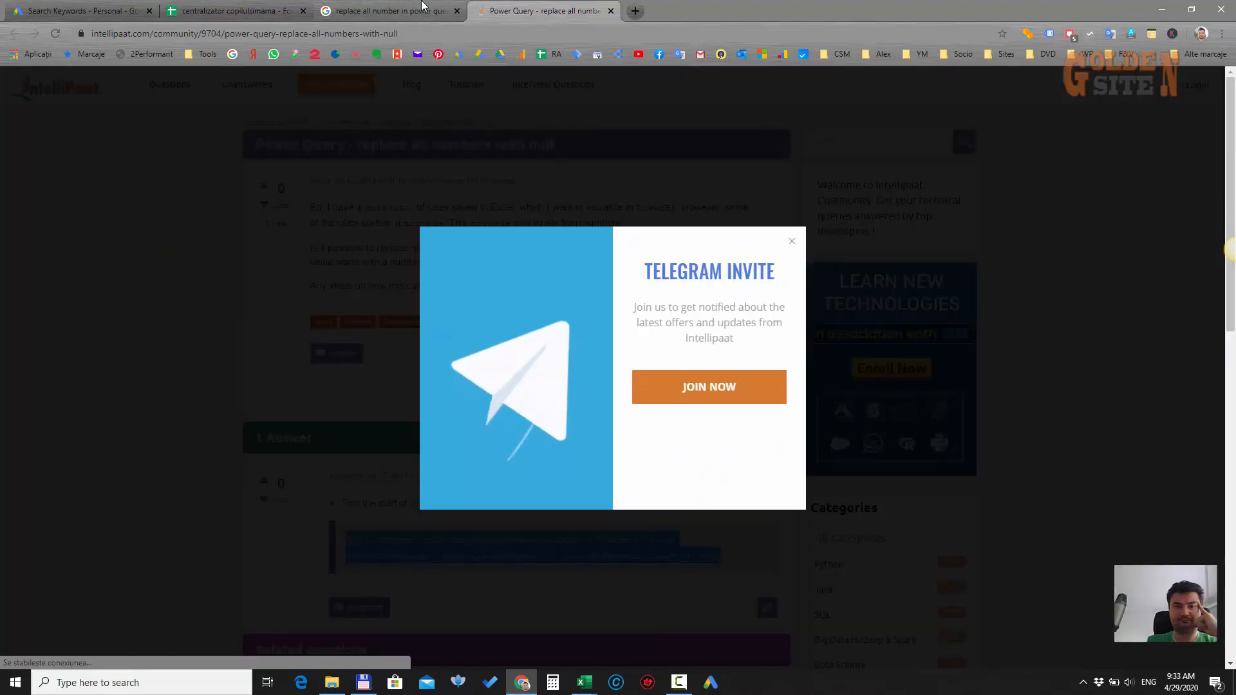
Close the Intellipaat page and open the Stack Overflow result "Power Query - replace all numbers with null" from the Google results
{"action": "left_click", "coordinate": [423, 5]}
{"action": "left_click", "coordinate": [611, 11]}
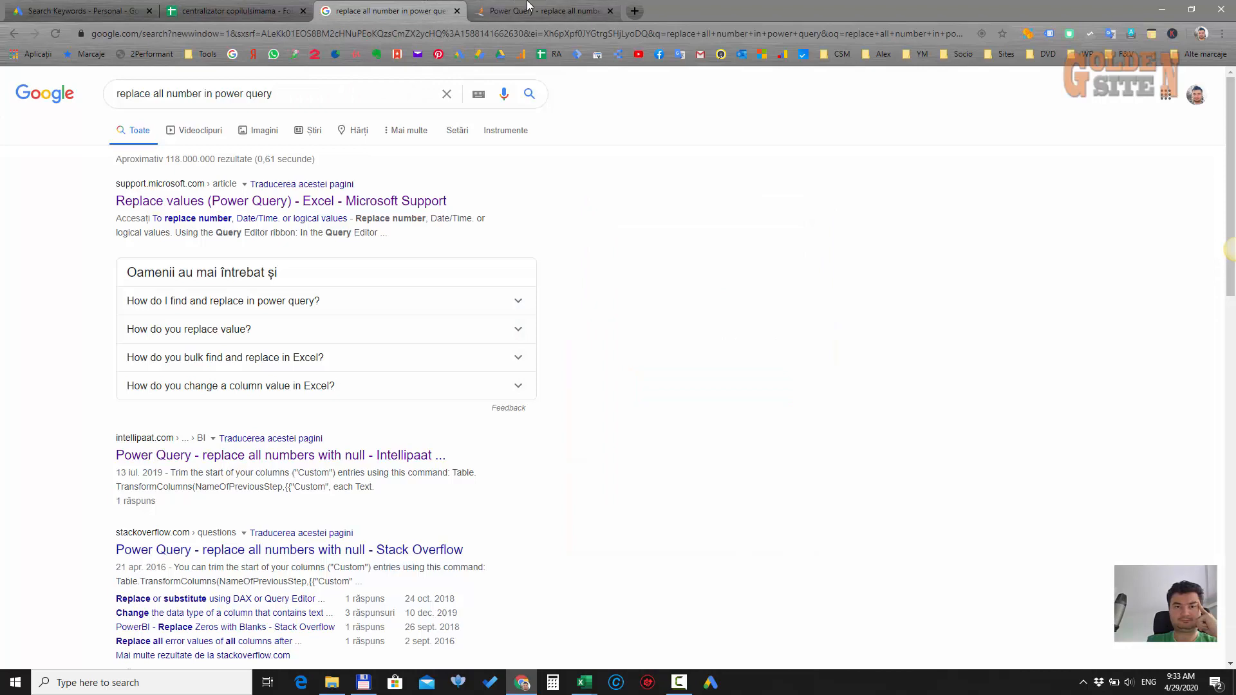
{"action": "middle_click", "coordinate": [313, 551]}
{"action": "key", "text": "ctrl+Tab"}
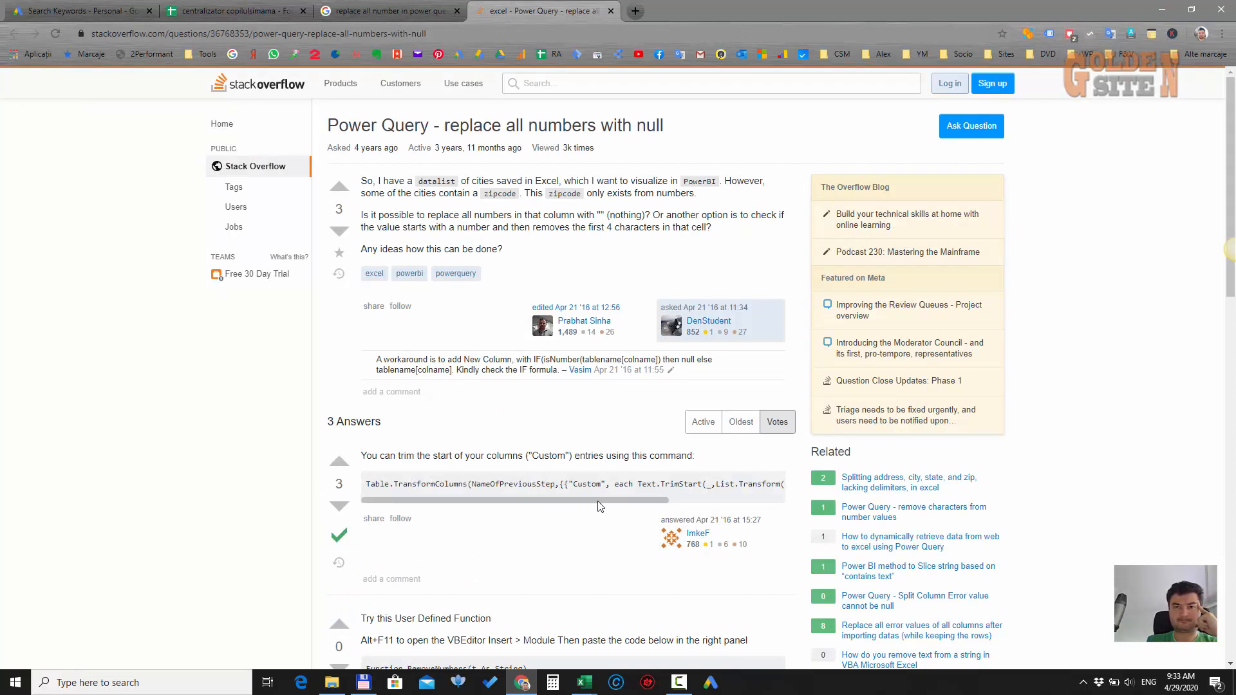
Copy the full Table.TransformColumns command from the accepted Stack Overflow answer
{"action": "left_click_drag", "start_coordinate": [618, 502], "coordinate": [513, 503]}
{"action": "left_click_drag", "start_coordinate": [364, 485], "coordinate": [779, 487]}
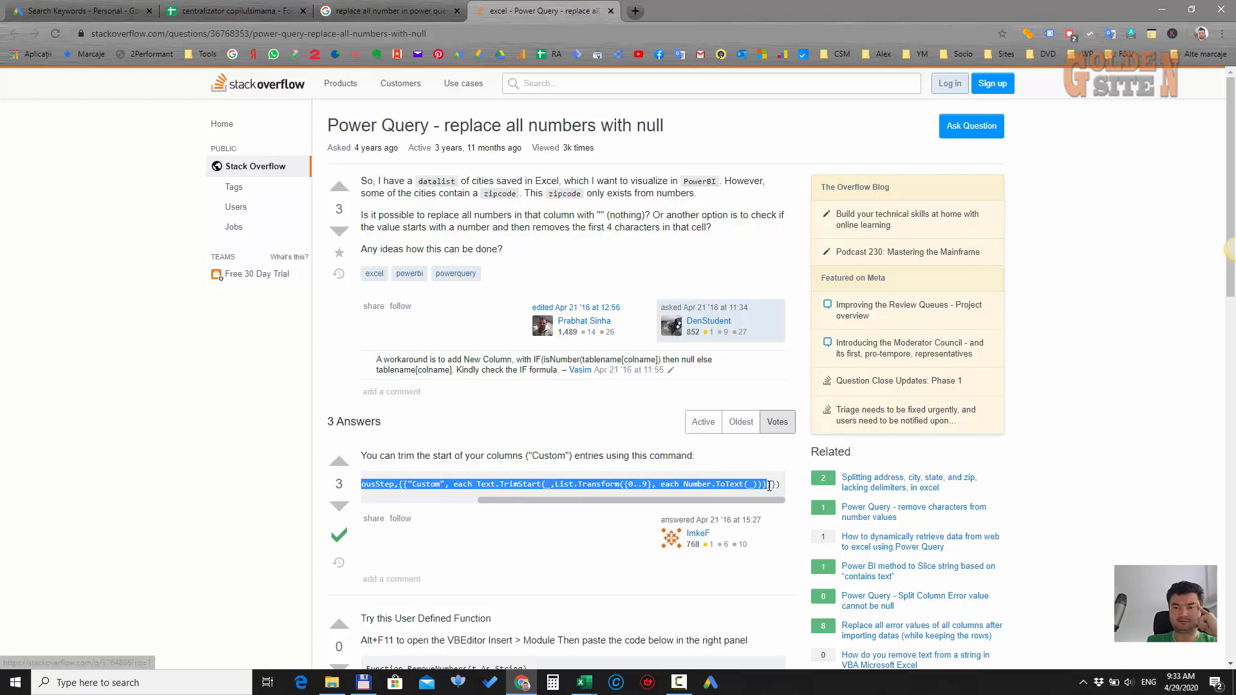
{"action": "right_click", "coordinate": [702, 488]}
{"action": "left_click", "coordinate": [703, 489]}
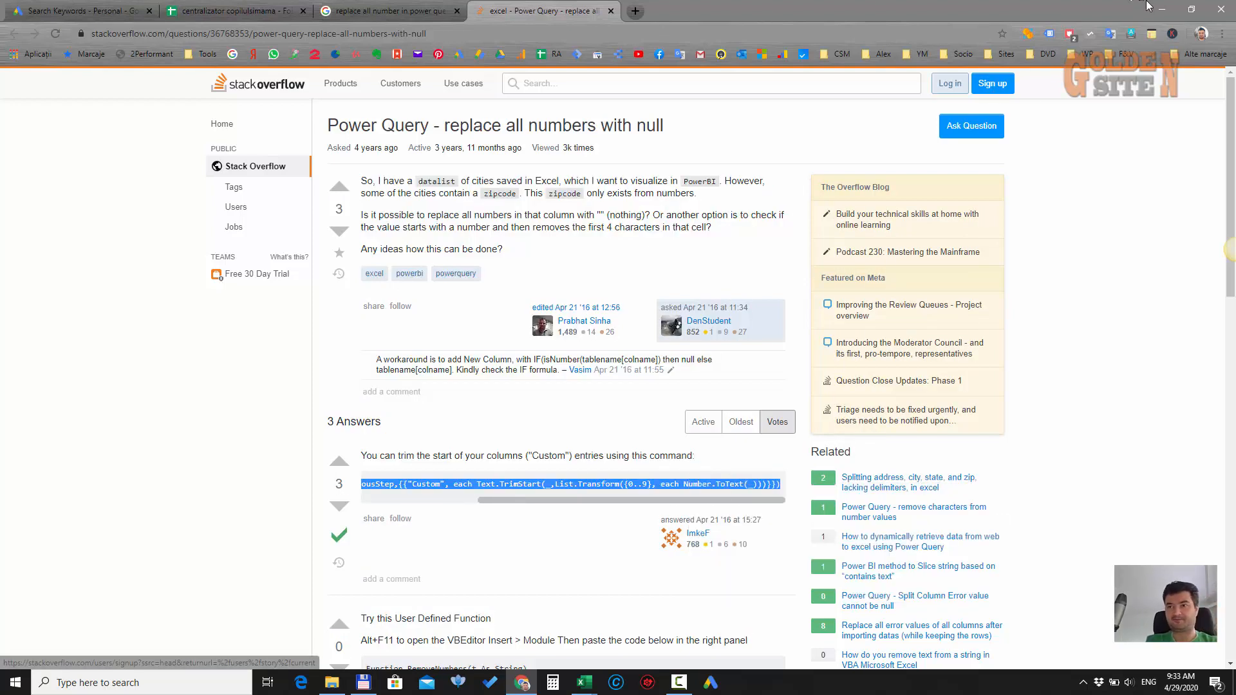
Switch back to the Power Query Editor and replace the whole custom column formula with the copied Table.TransformColumns command
{"action": "key", "text": "alt+Tab"}
{"action": "left_click", "coordinate": [450, 336]}
{"action": "key", "text": "ctrl+a"}
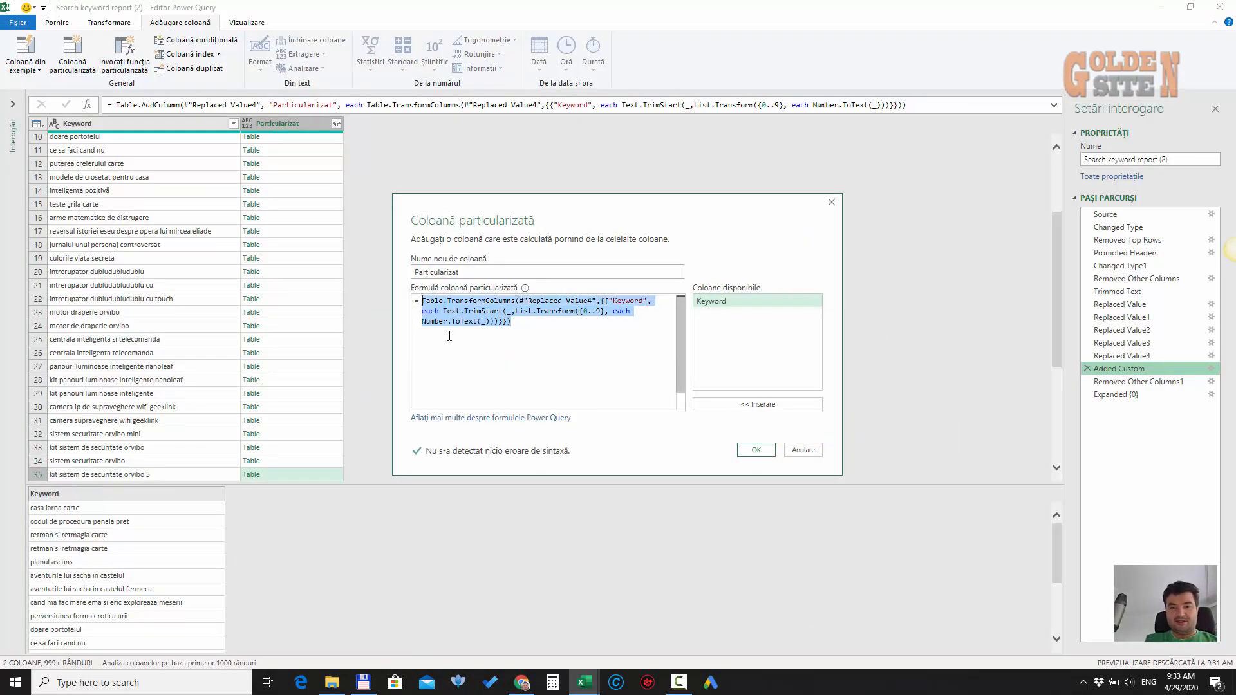
{"action": "key", "text": "ctrl+v"}
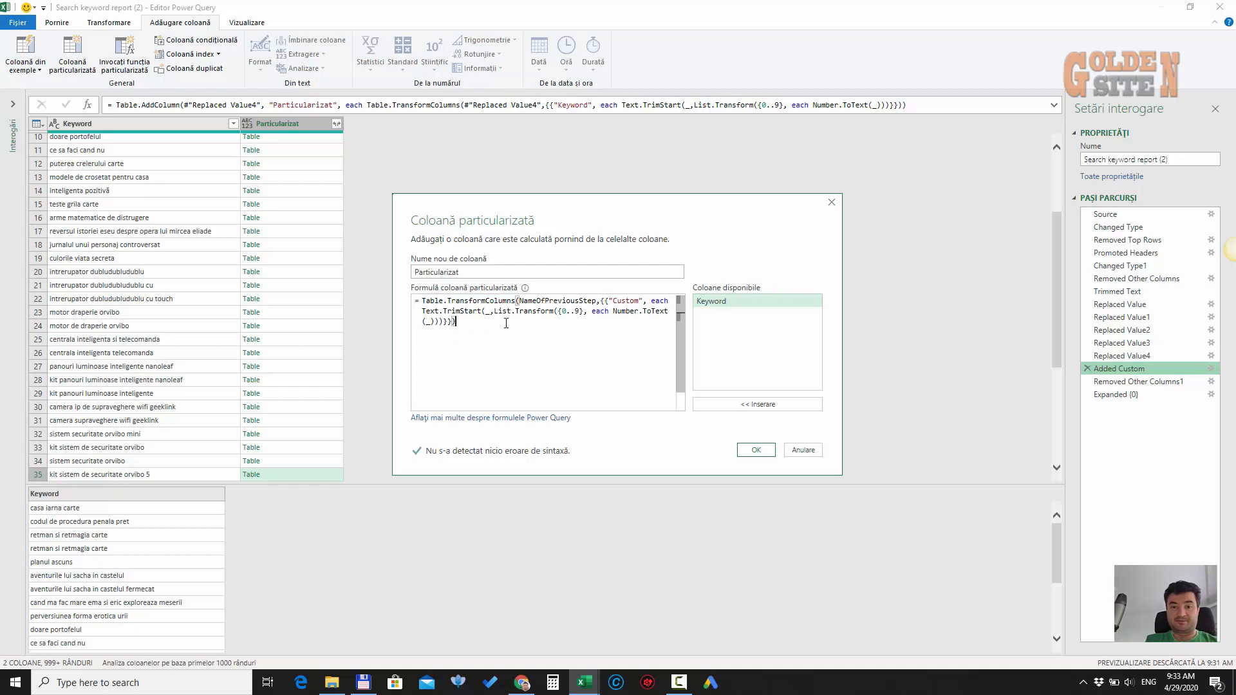
Replace the NameOfPreviousStep placeholder in the custom column formula with #"Replaced Value4"
{"action": "left_click_drag", "start_coordinate": [519, 301], "coordinate": [597, 301]}
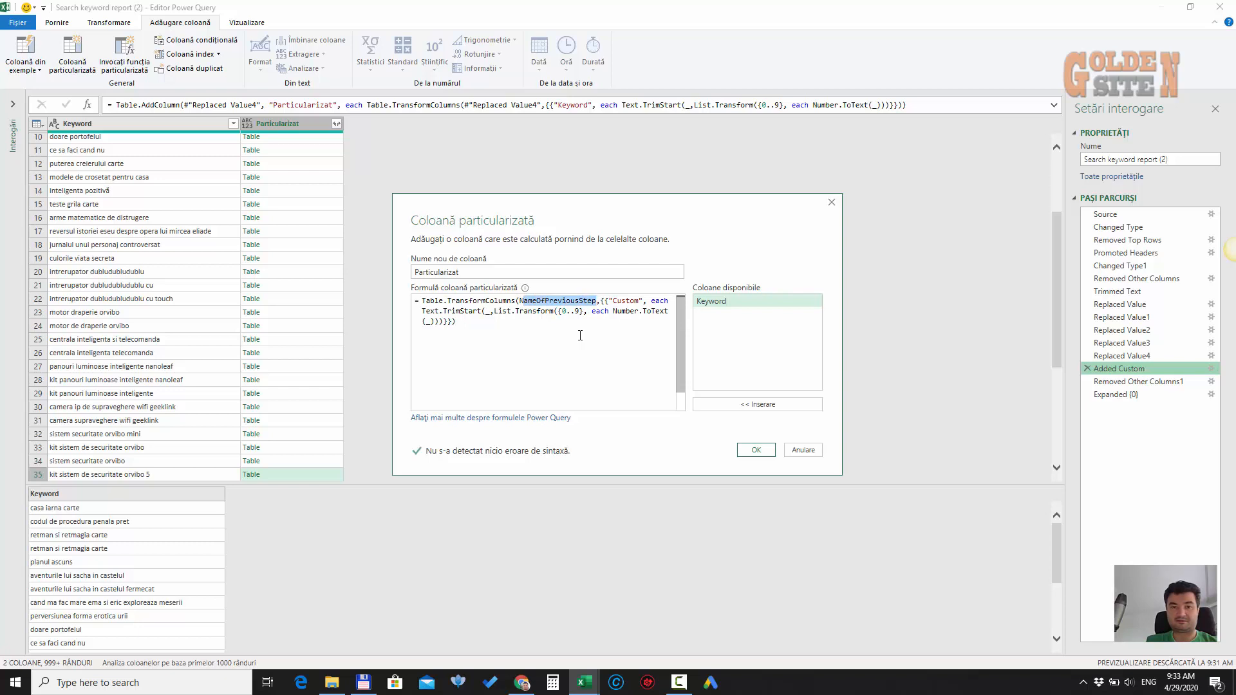
{"action": "key", "text": "Delete"}
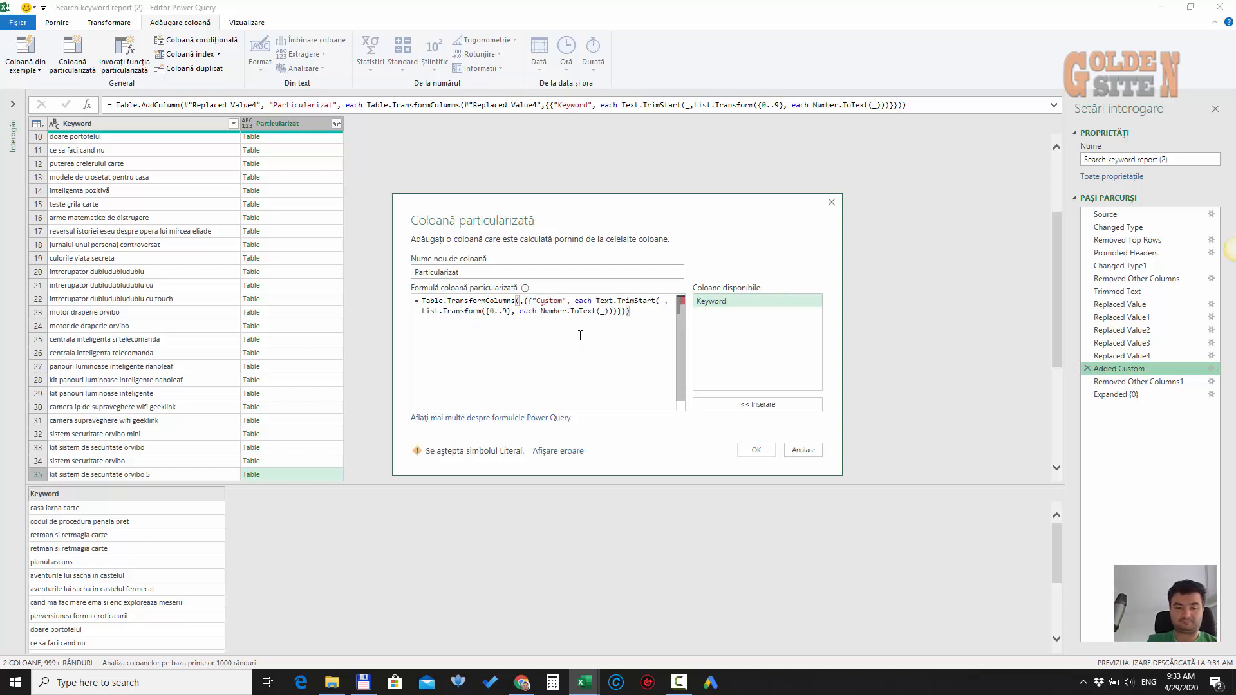
{"action": "type", "text": "#"}
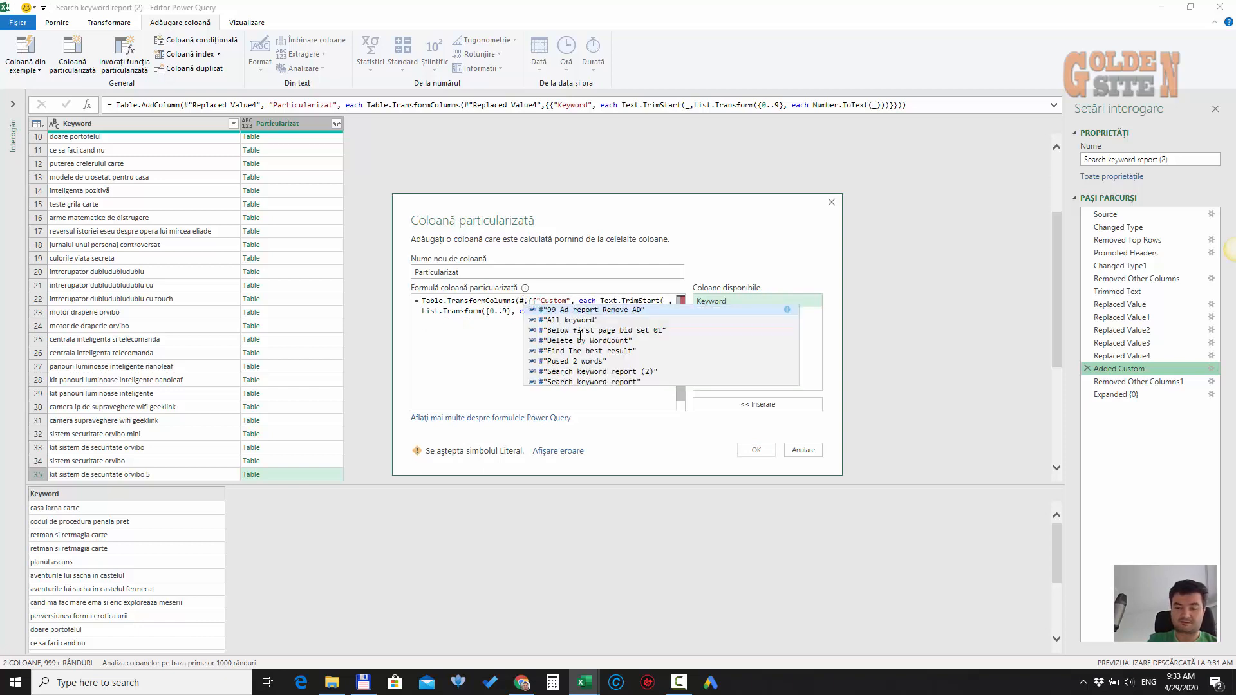
{"action": "type", "text": "\""}
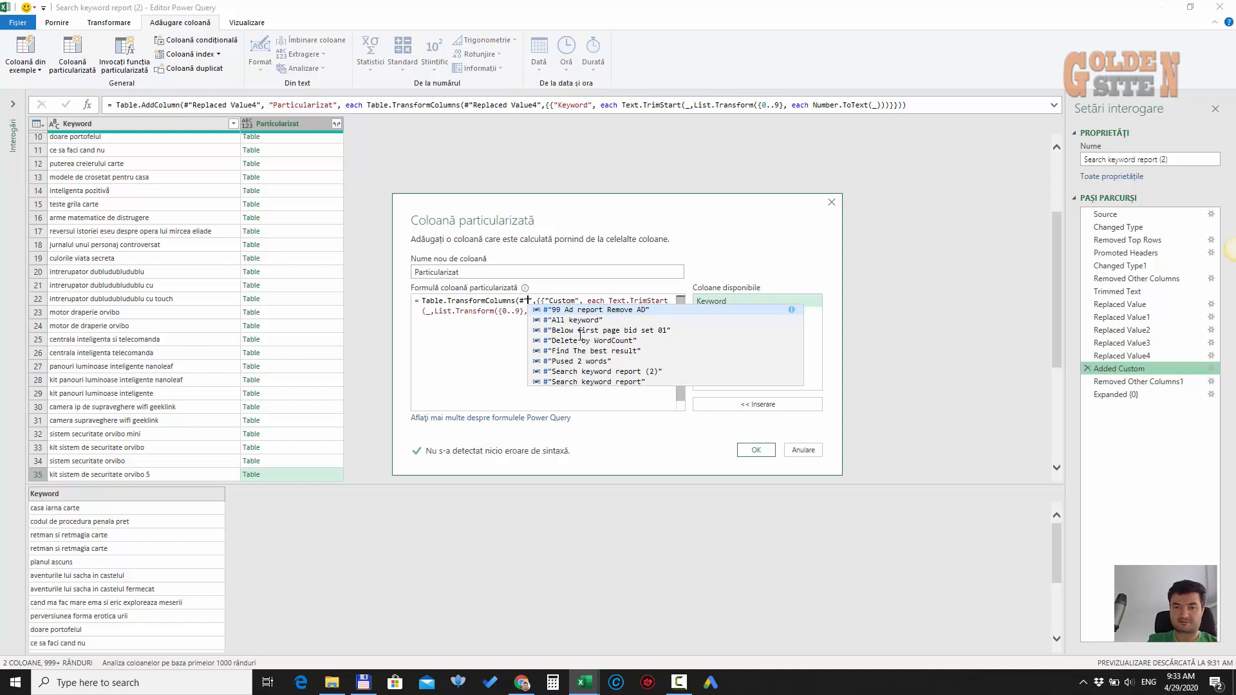
{"action": "type", "text": "Re"}
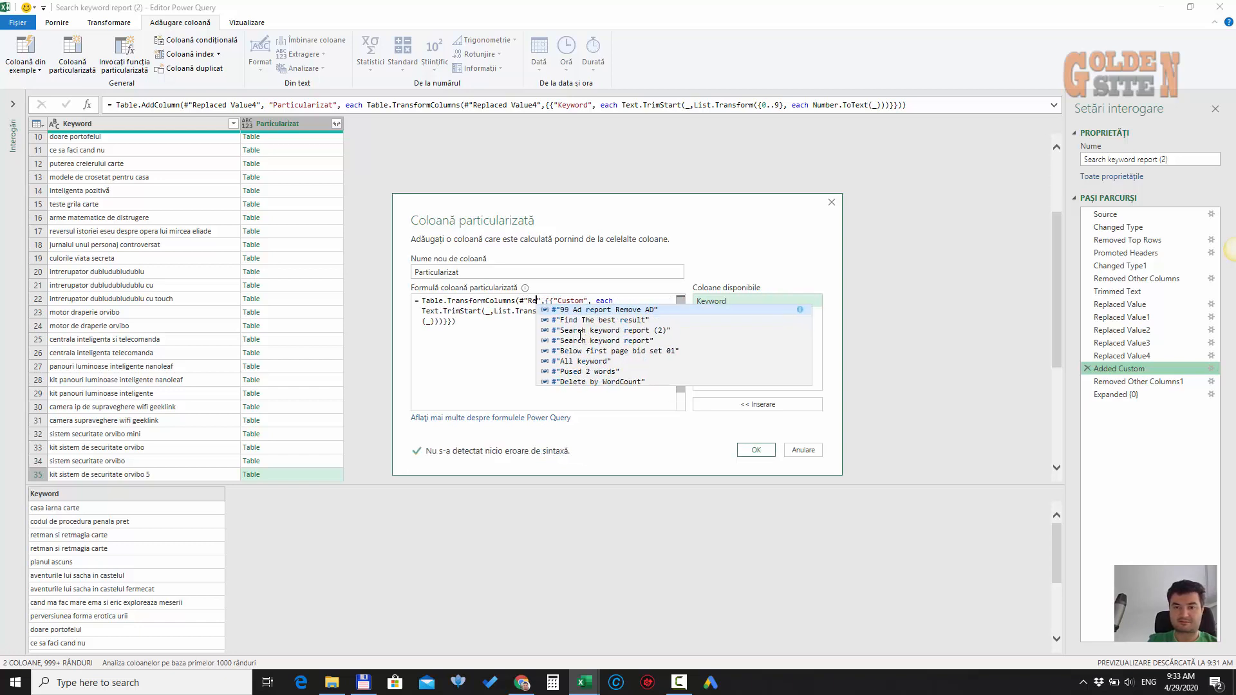
{"action": "type", "text": "pl"}
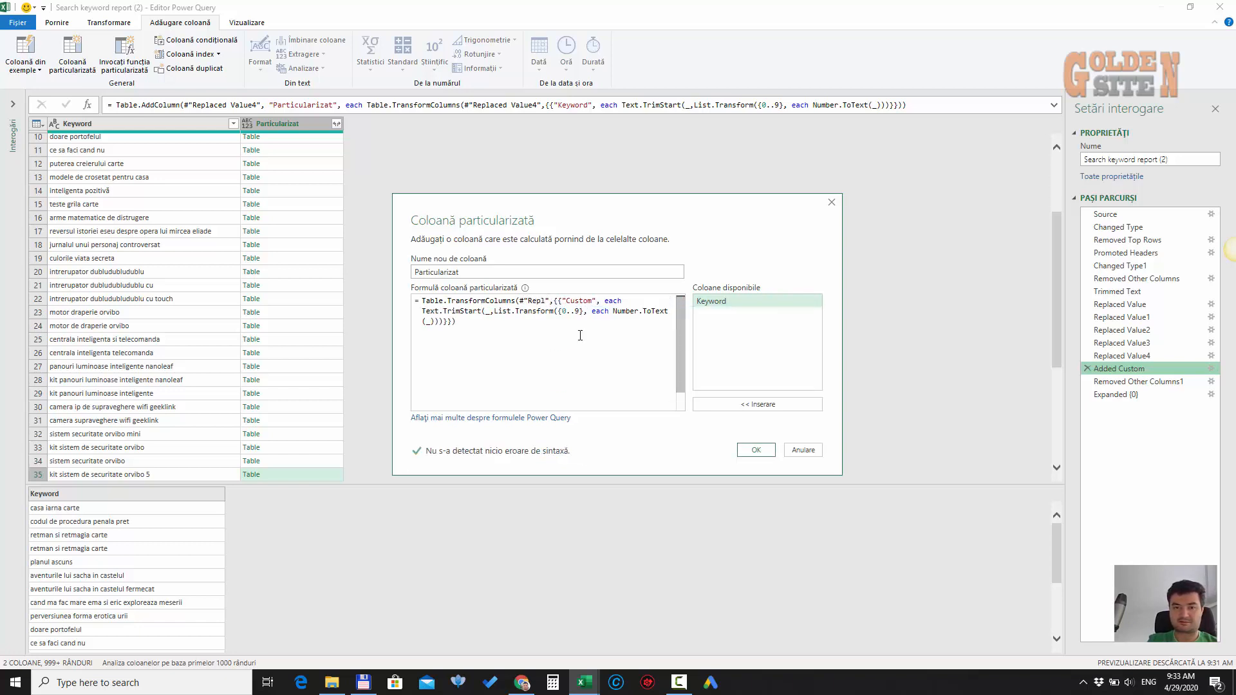
{"action": "type", "text": "aced"}
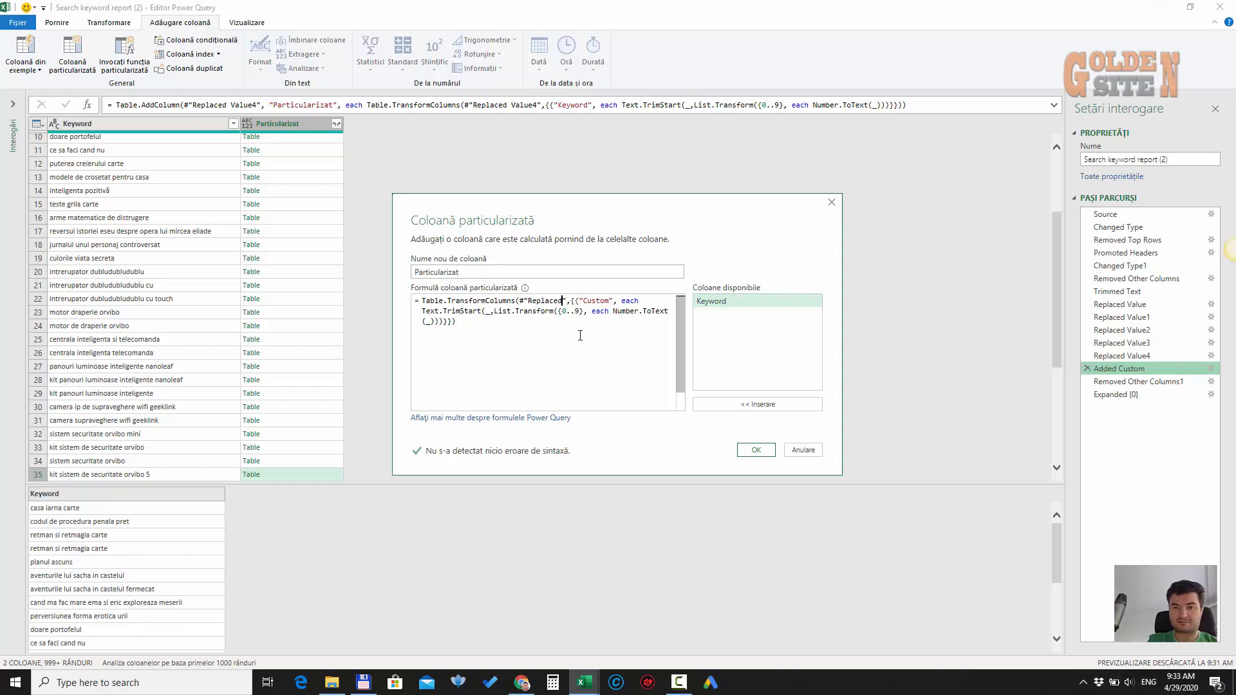
{"action": "type", "text": " Value4"}
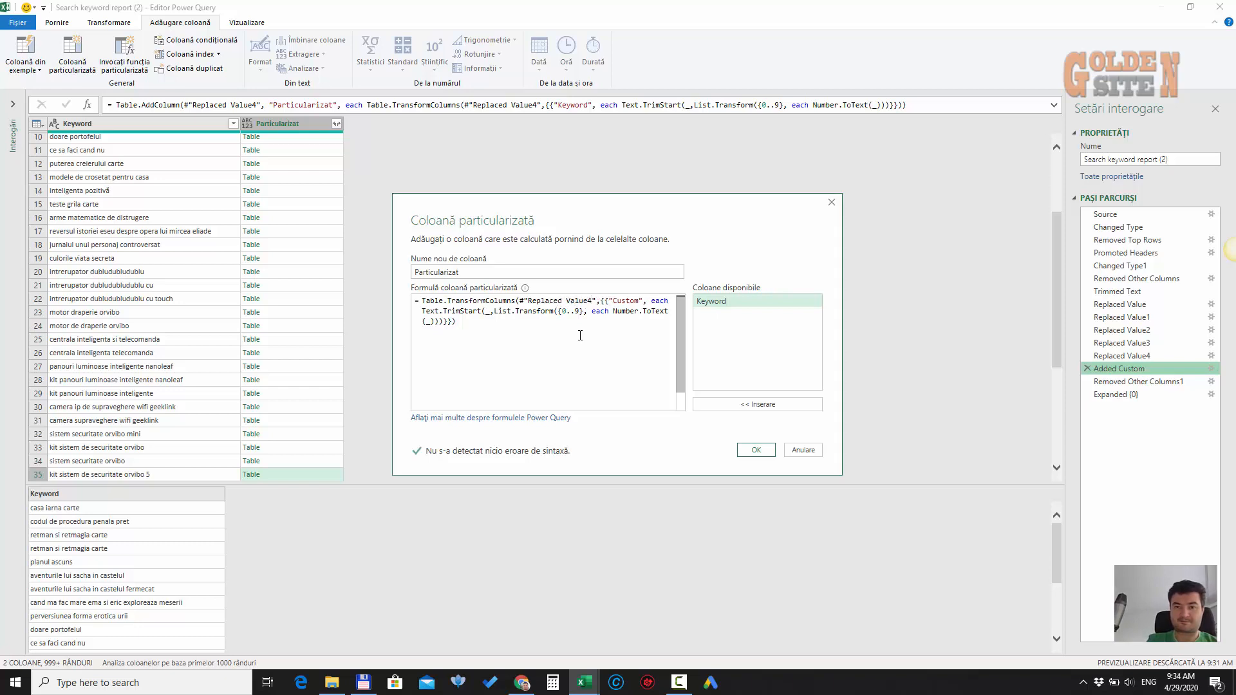
Change the column name in the formula from "Custom" to "Keyword" and apply the custom column
{"action": "double_click", "coordinate": [629, 300]}
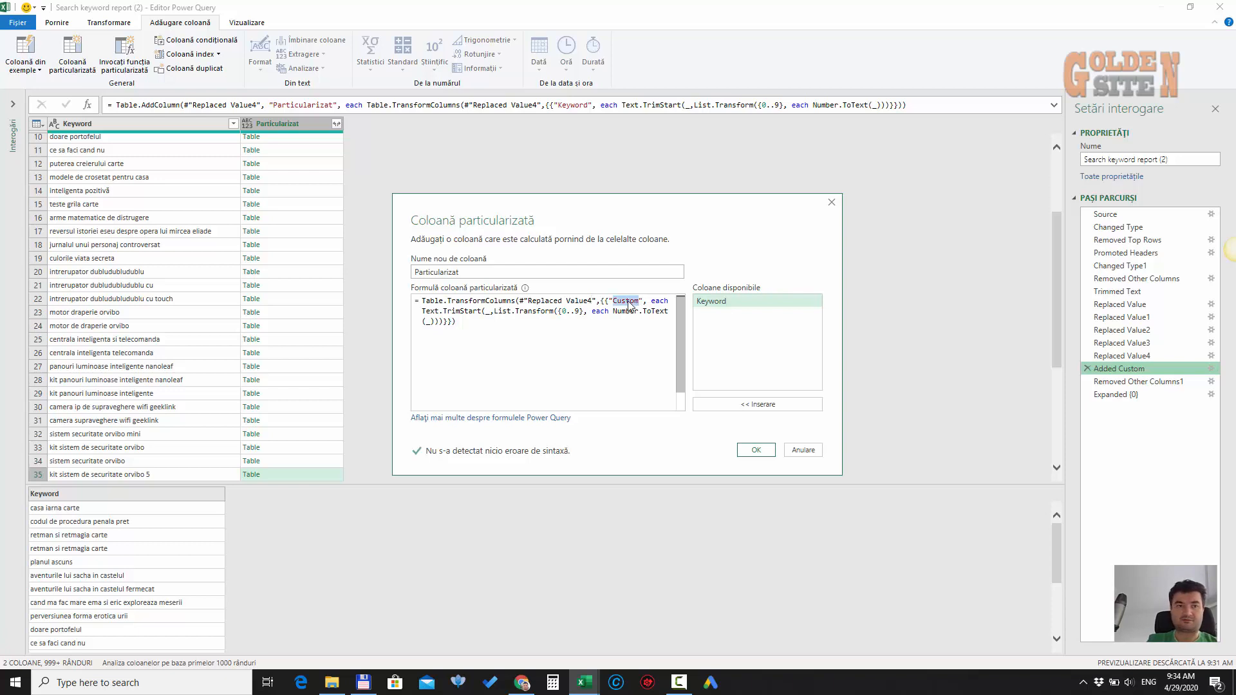
{"action": "type", "text": "Keyword"}
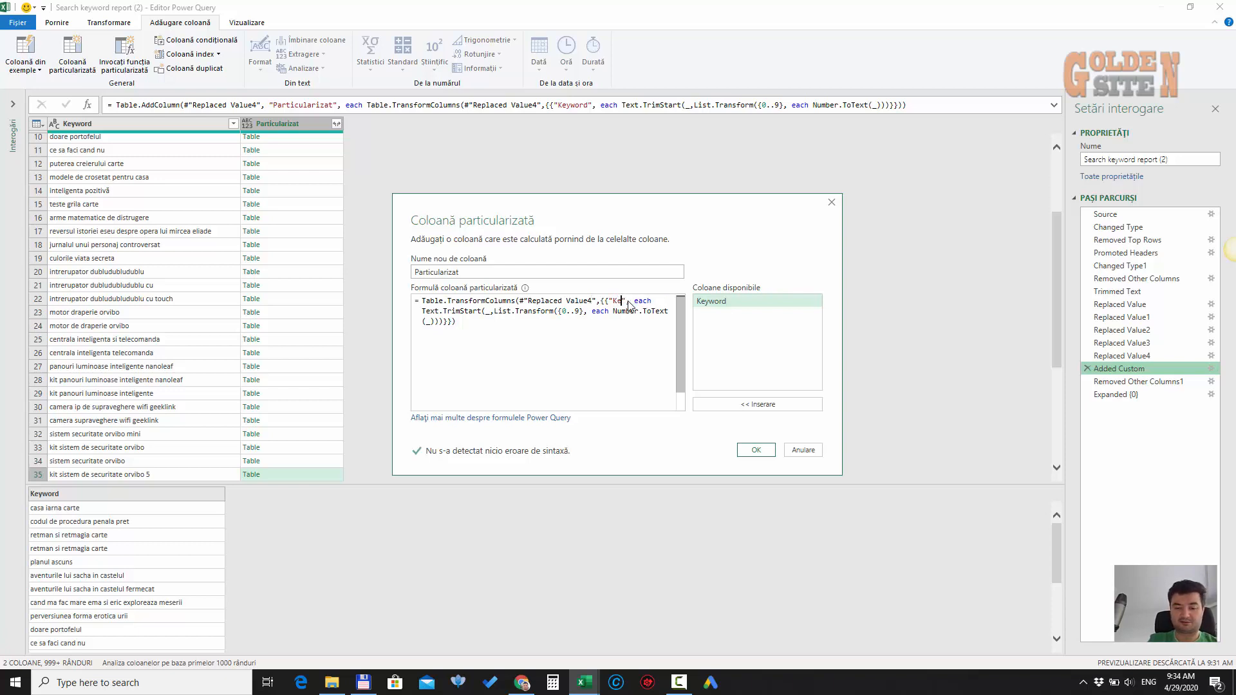
{"action": "type", "text": "d"}
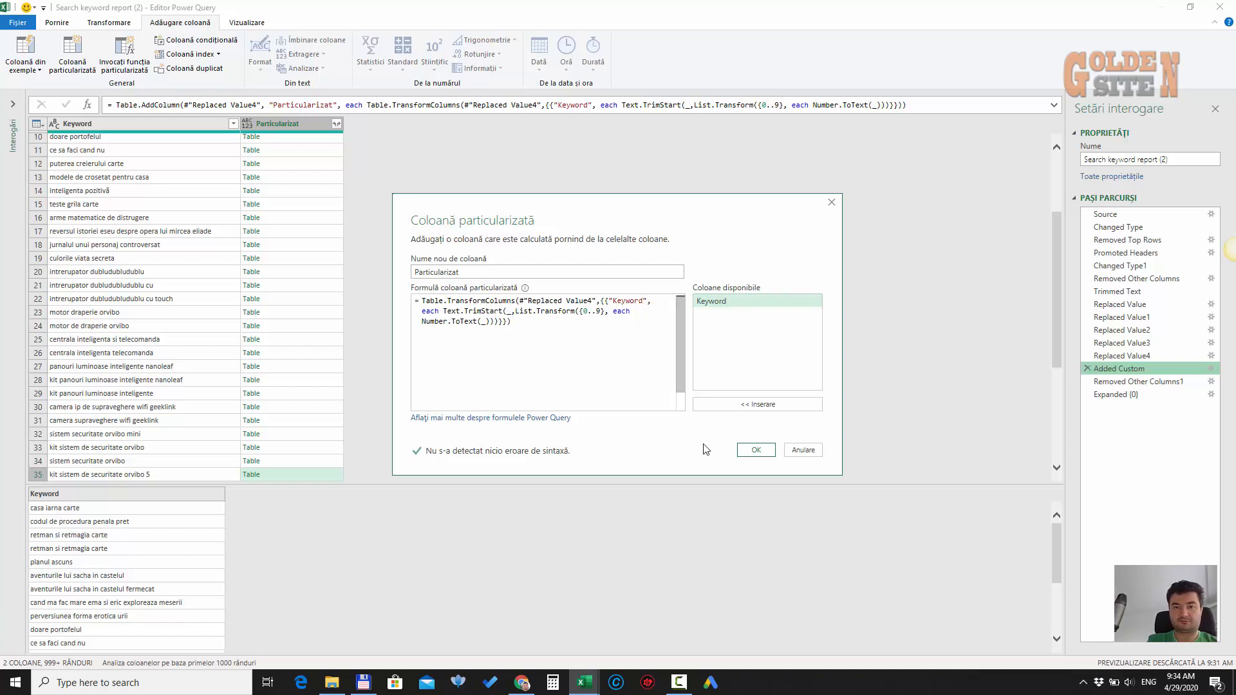
{"action": "left_click", "coordinate": [756, 450]}
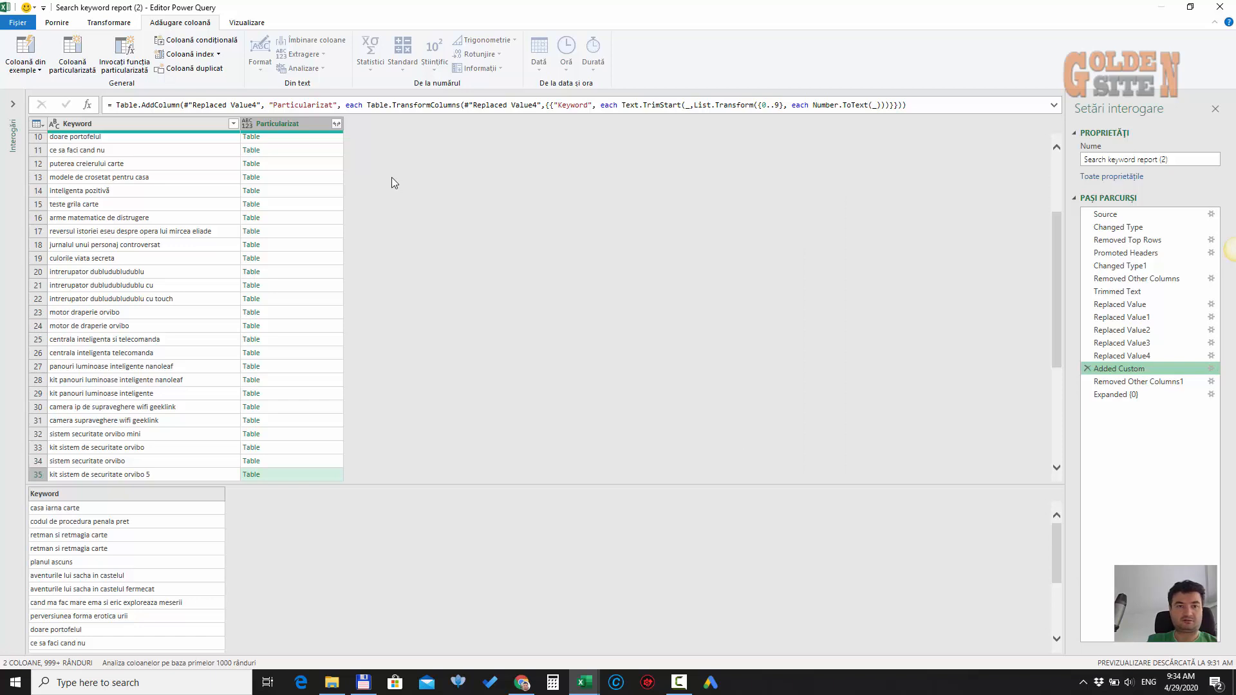
Examine the nested keyword tables in rows 1 to 5 of the Particularizat column, without creating a navigation step
{"action": "scroll", "coordinate": [367, 170], "scroll_direction": "up", "scroll_amount": 3}
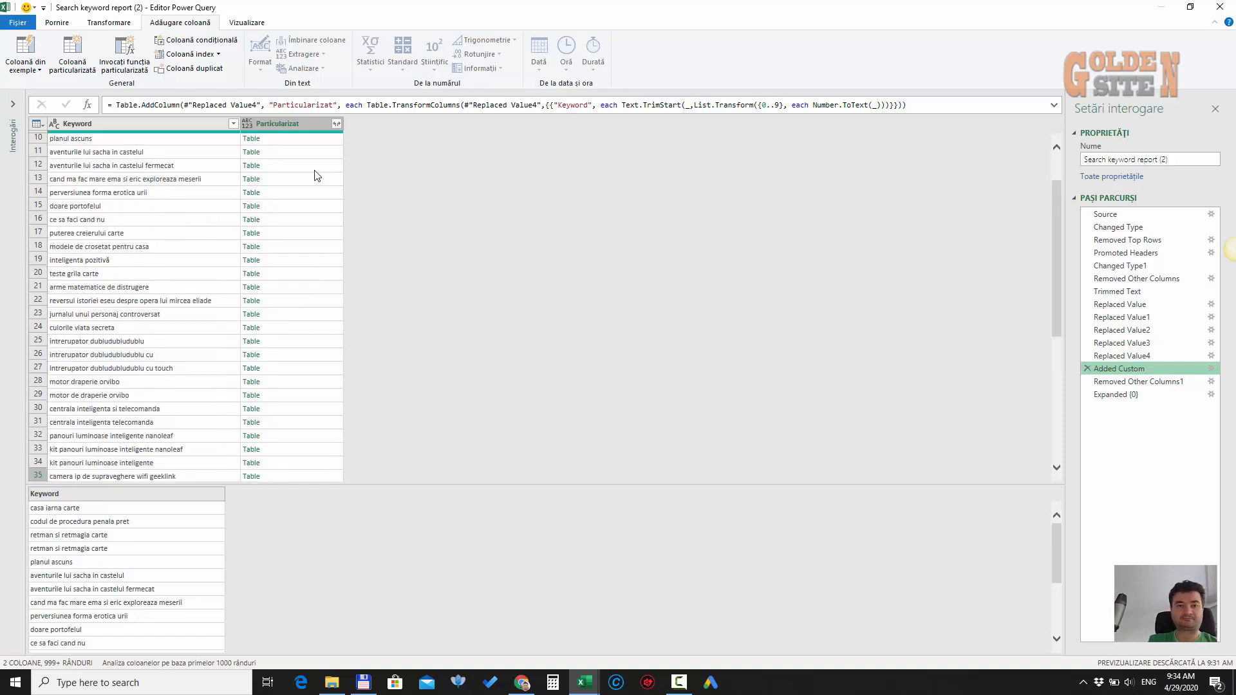
{"action": "left_click", "coordinate": [285, 145]}
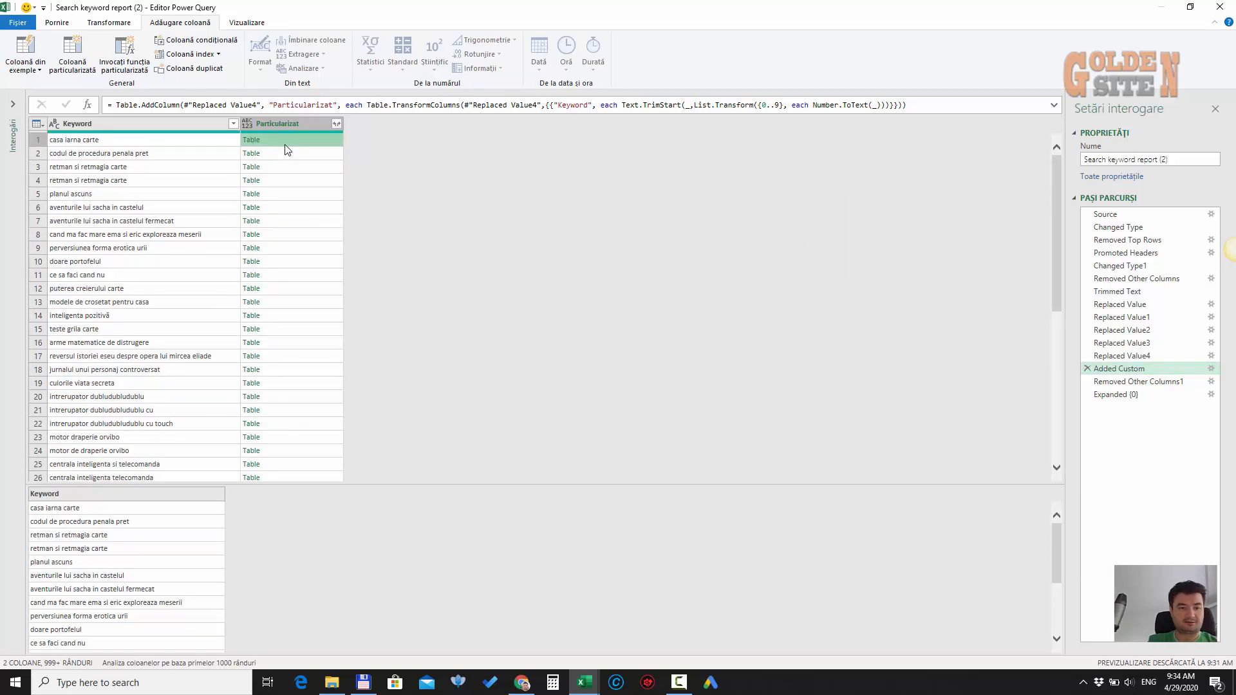
{"action": "scroll", "coordinate": [144, 519], "scroll_direction": "down", "scroll_amount": 3}
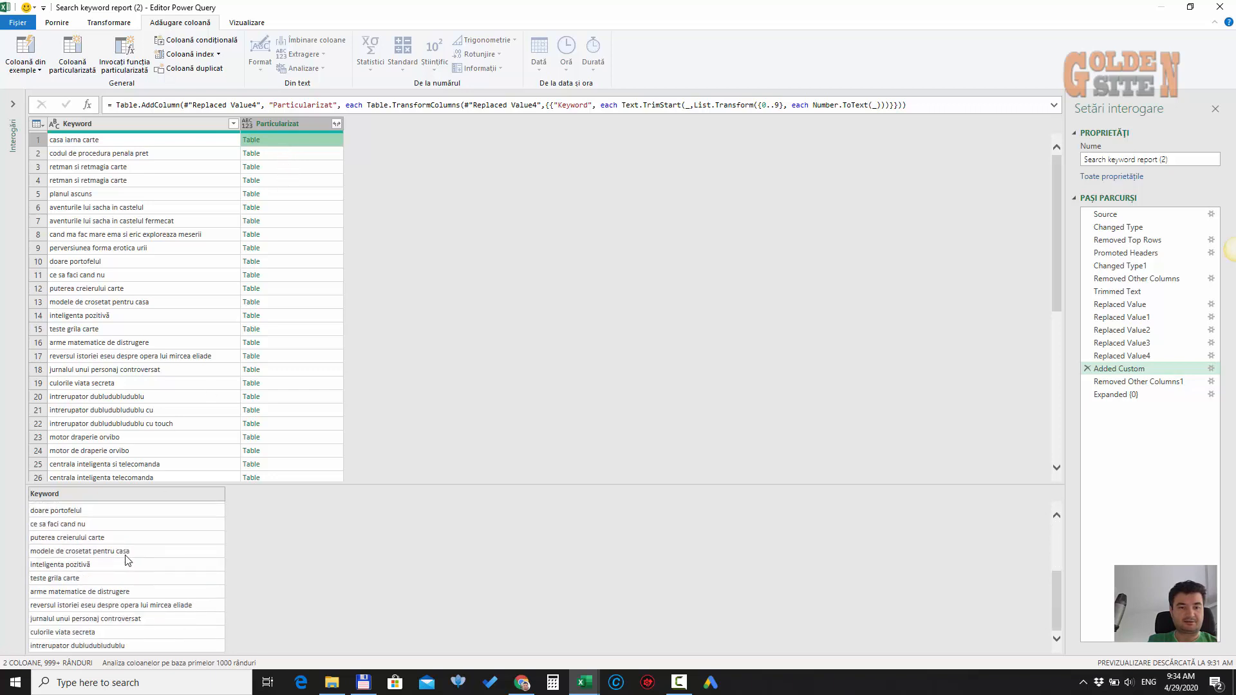
{"action": "scroll", "coordinate": [126, 555], "scroll_direction": "up", "scroll_amount": 4}
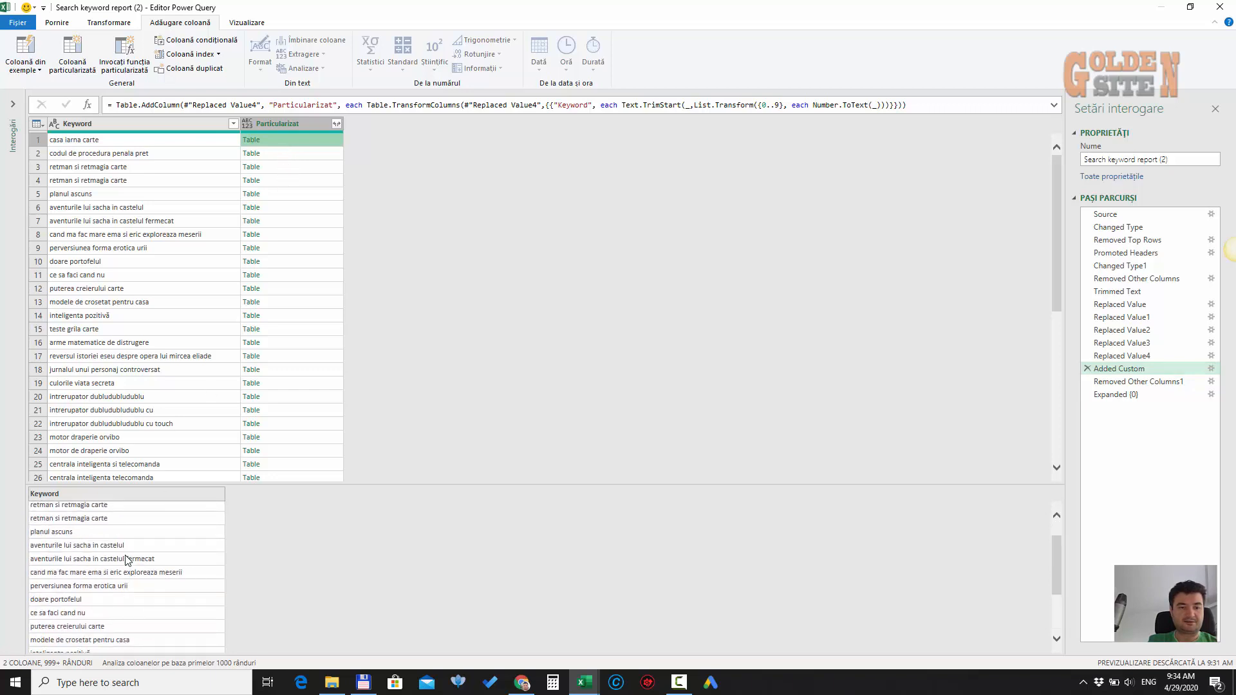
{"action": "scroll", "coordinate": [126, 556], "scroll_direction": "down", "scroll_amount": 4}
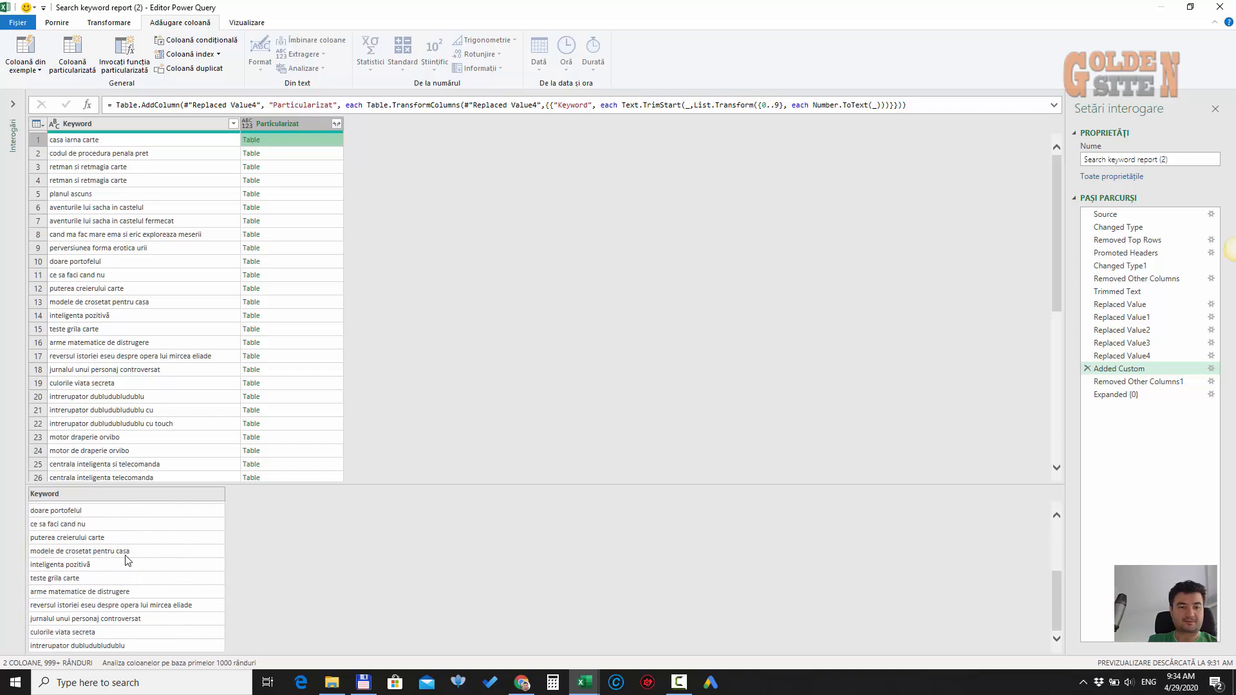
{"action": "scroll", "coordinate": [126, 560], "scroll_direction": "up", "scroll_amount": 3}
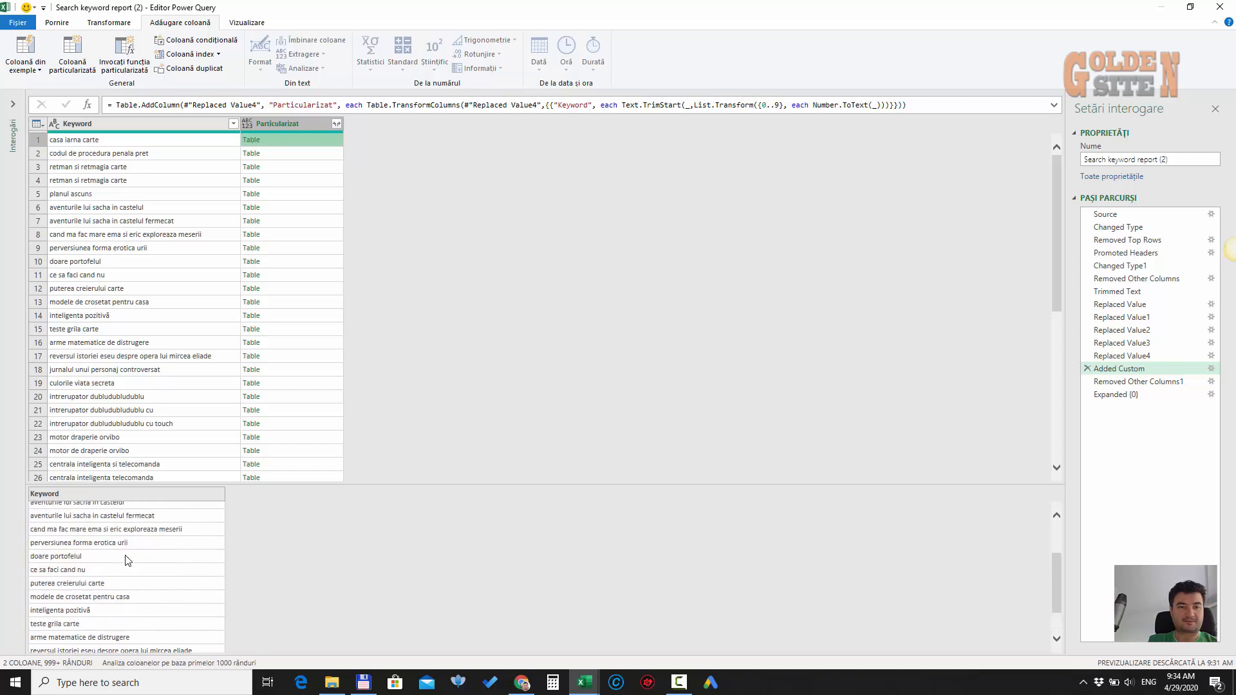
{"action": "left_click", "coordinate": [251, 143]}
{"action": "left_click", "coordinate": [735, 366]}
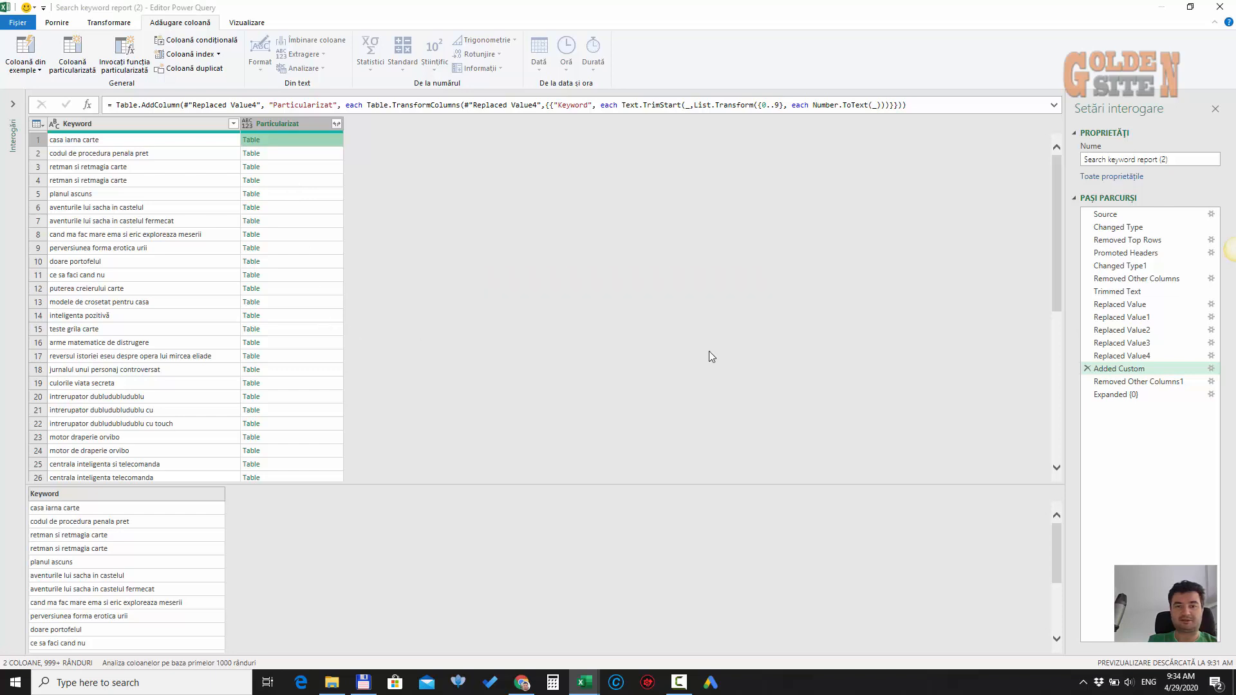
{"action": "left_click", "coordinate": [280, 159]}
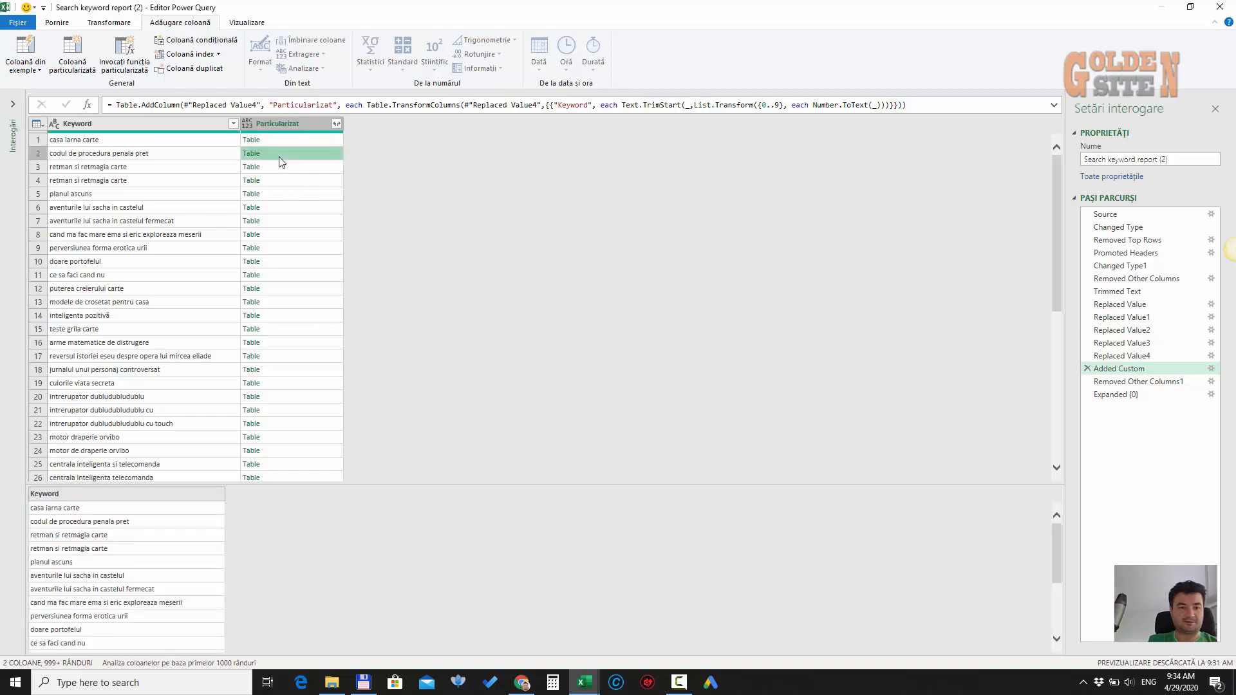
{"action": "left_click", "coordinate": [281, 168]}
{"action": "left_click", "coordinate": [279, 179]}
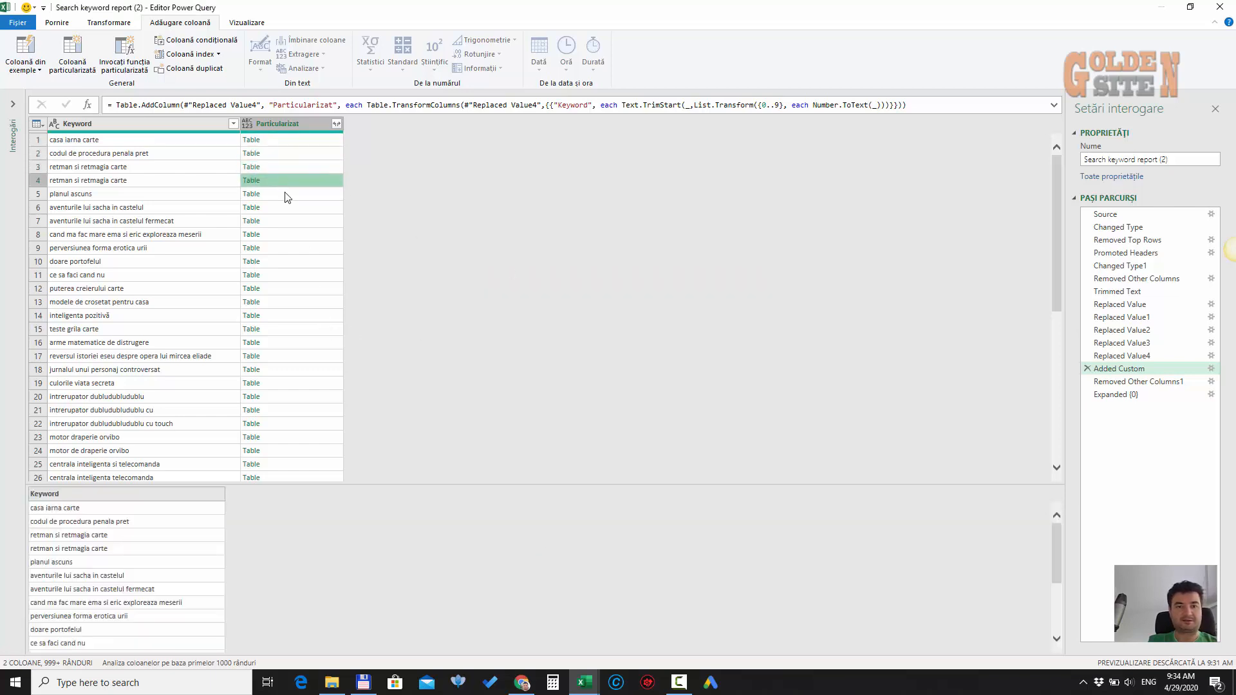
{"action": "left_click", "coordinate": [286, 196]}
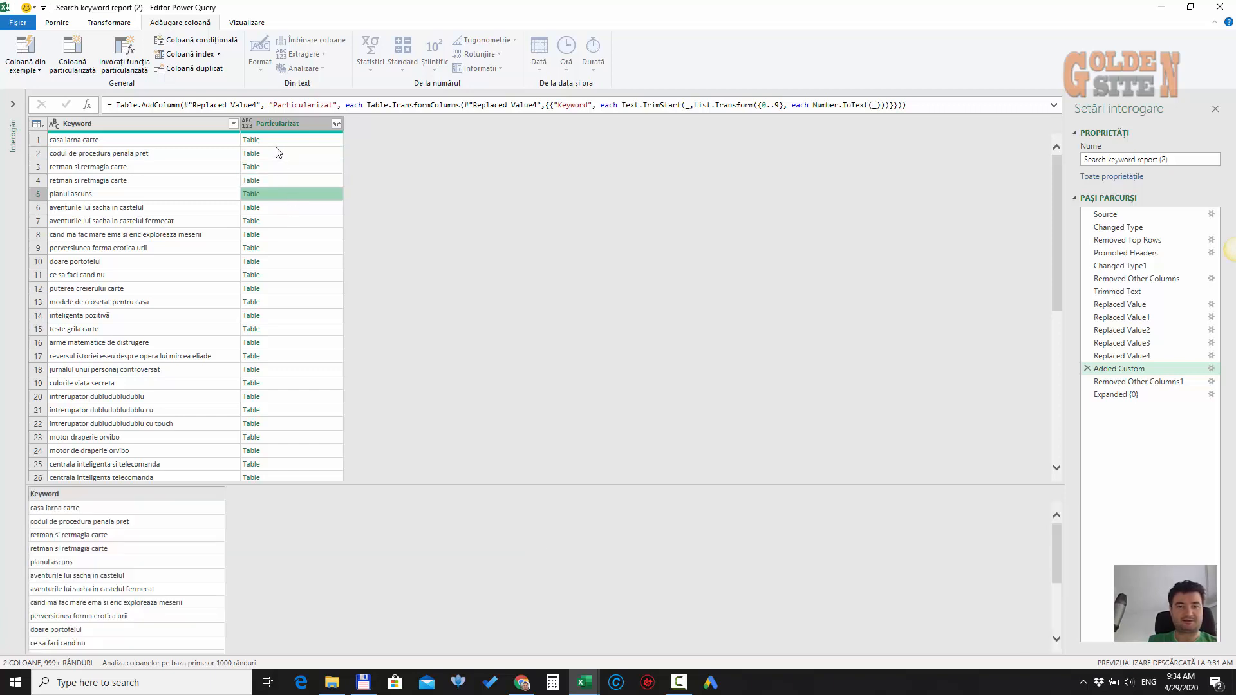
Drill into row 1's nested table, replacing the subsequent query steps, and check its keywords for remaining numbers
{"action": "left_click", "coordinate": [258, 142]}
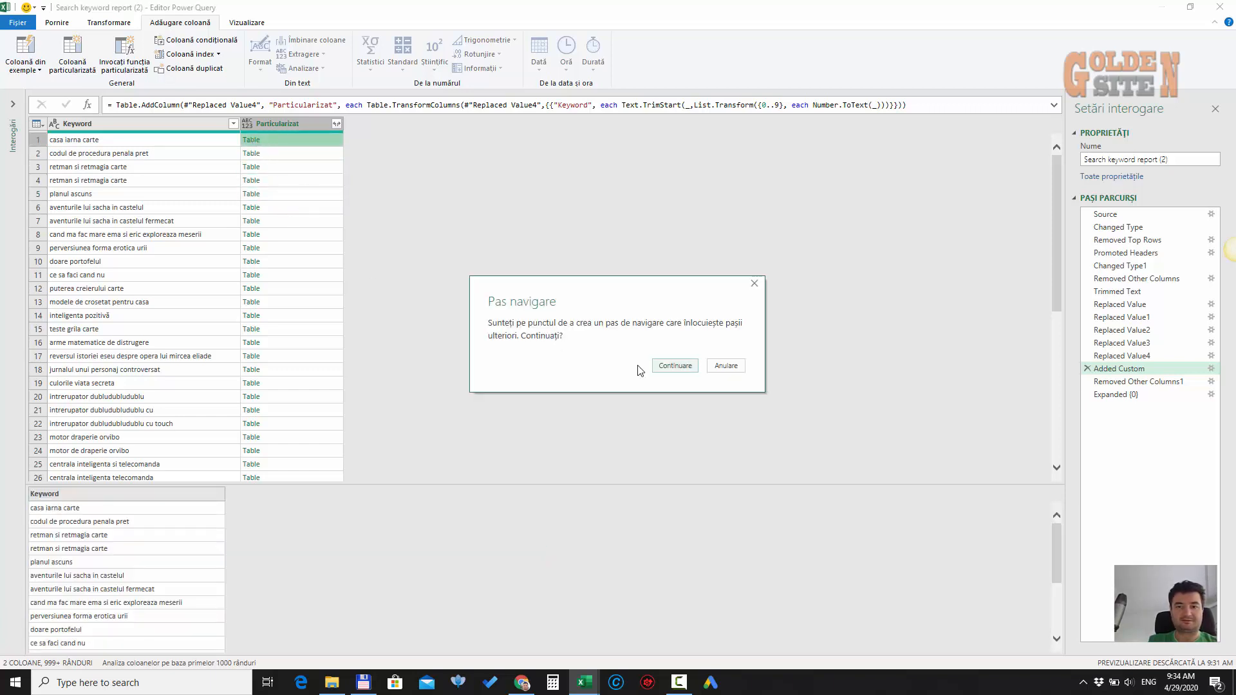
{"action": "left_click", "coordinate": [672, 372]}
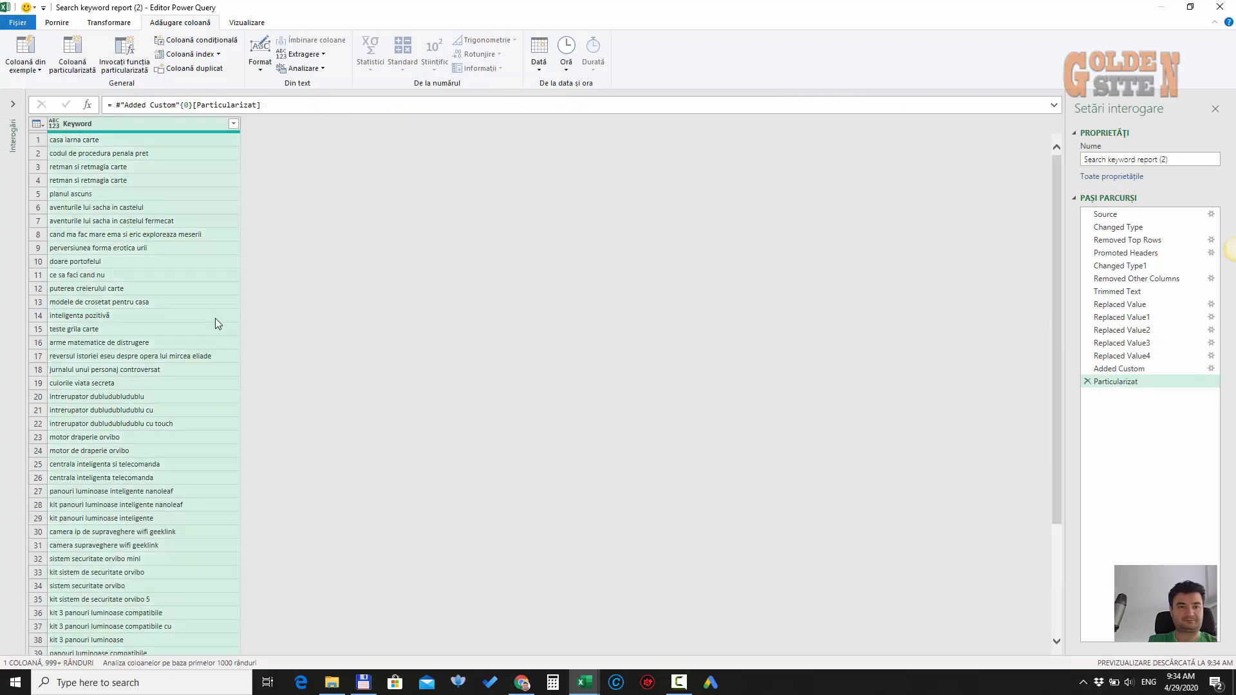
{"action": "scroll", "coordinate": [215, 318], "scroll_direction": "down", "scroll_amount": 6}
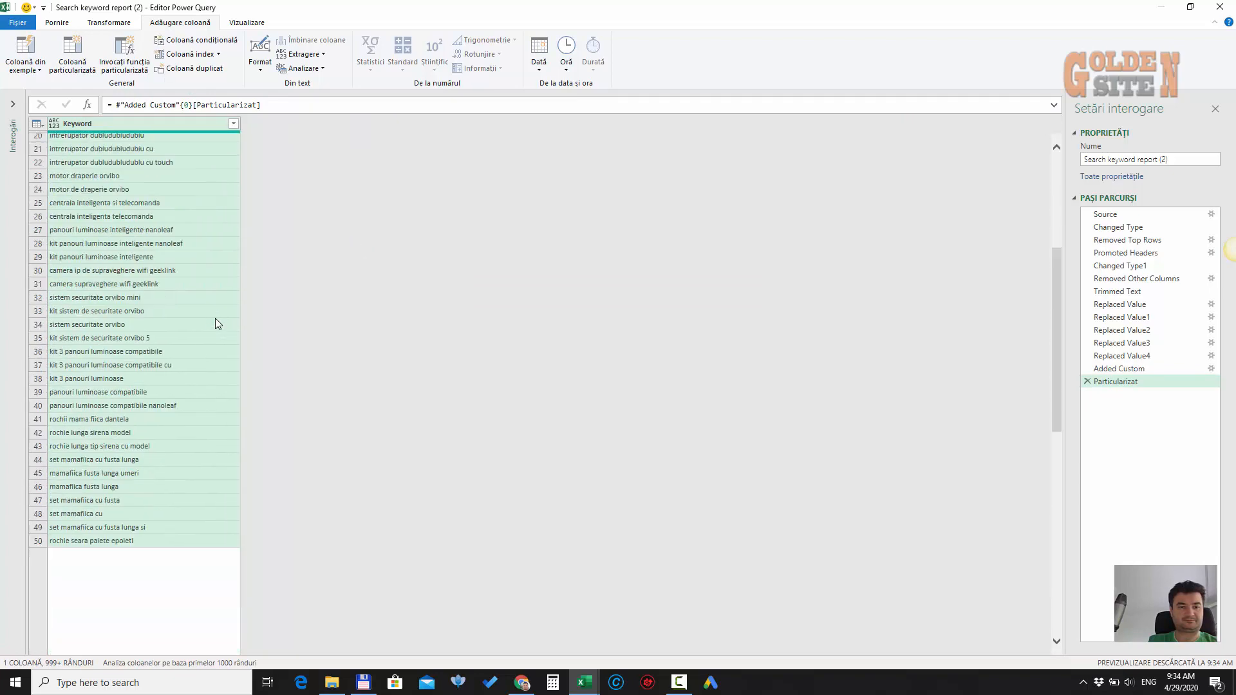
{"action": "scroll", "coordinate": [215, 318], "scroll_direction": "down", "scroll_amount": 20}
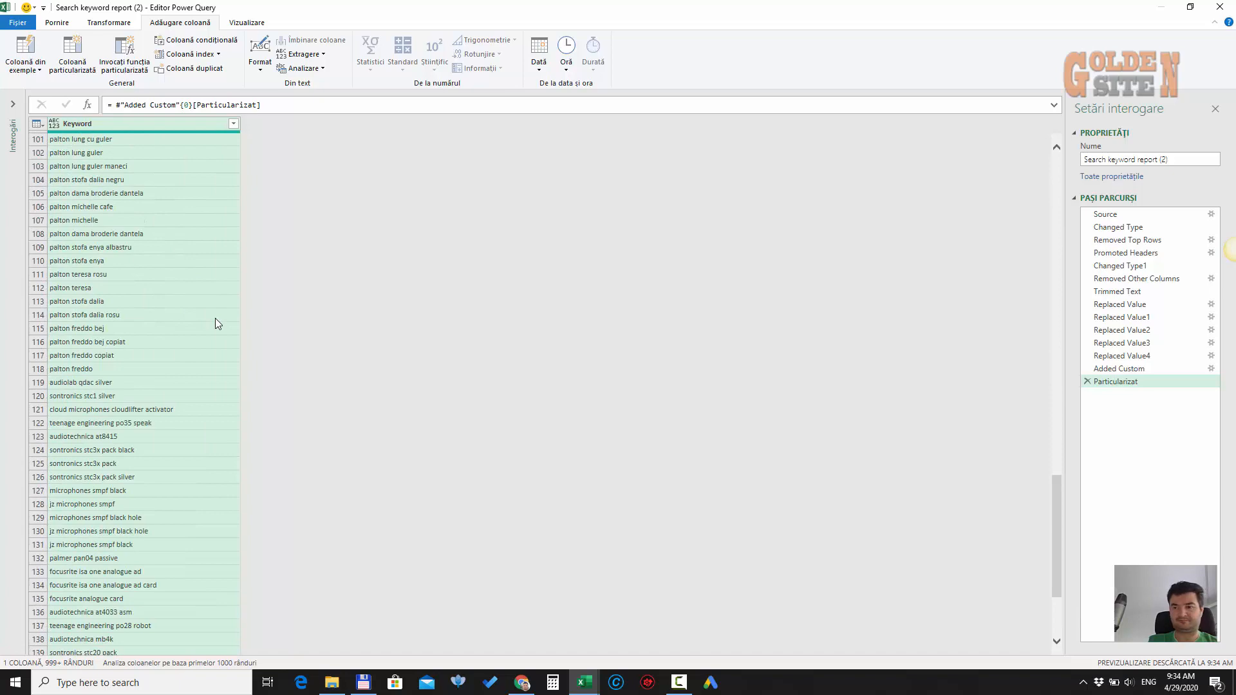
{"action": "scroll", "coordinate": [215, 318], "scroll_direction": "down", "scroll_amount": 20}
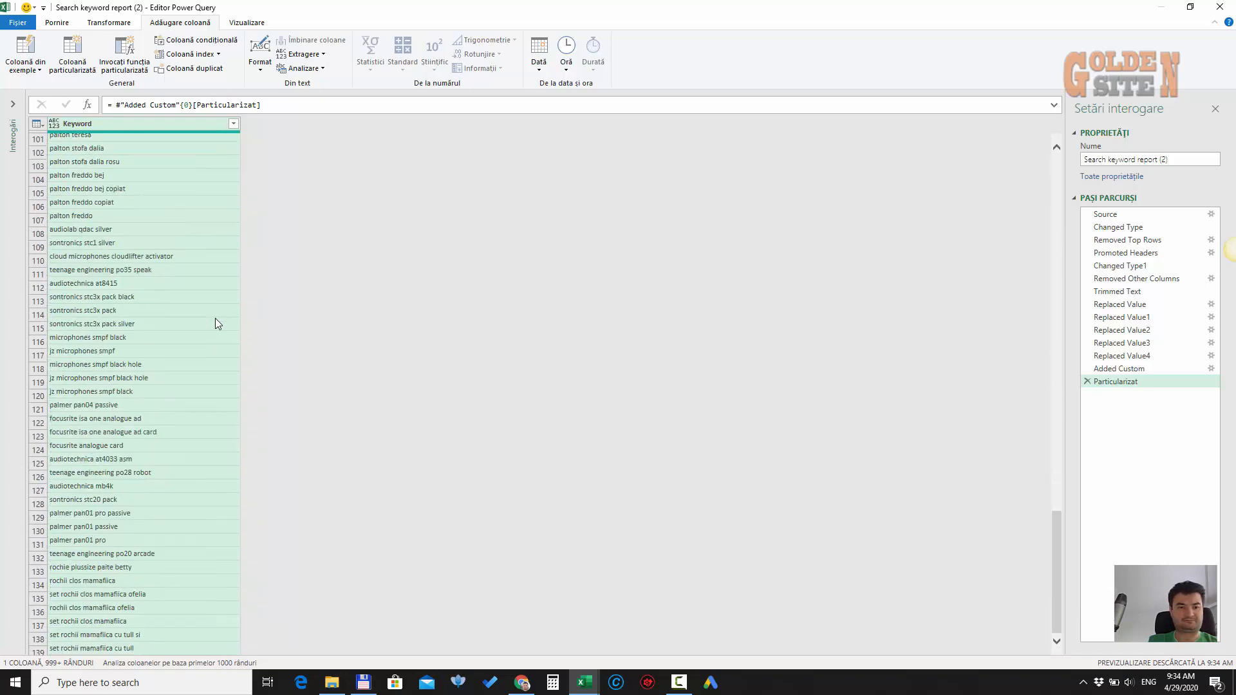
{"action": "scroll", "coordinate": [218, 319], "scroll_direction": "down", "scroll_amount": 10}
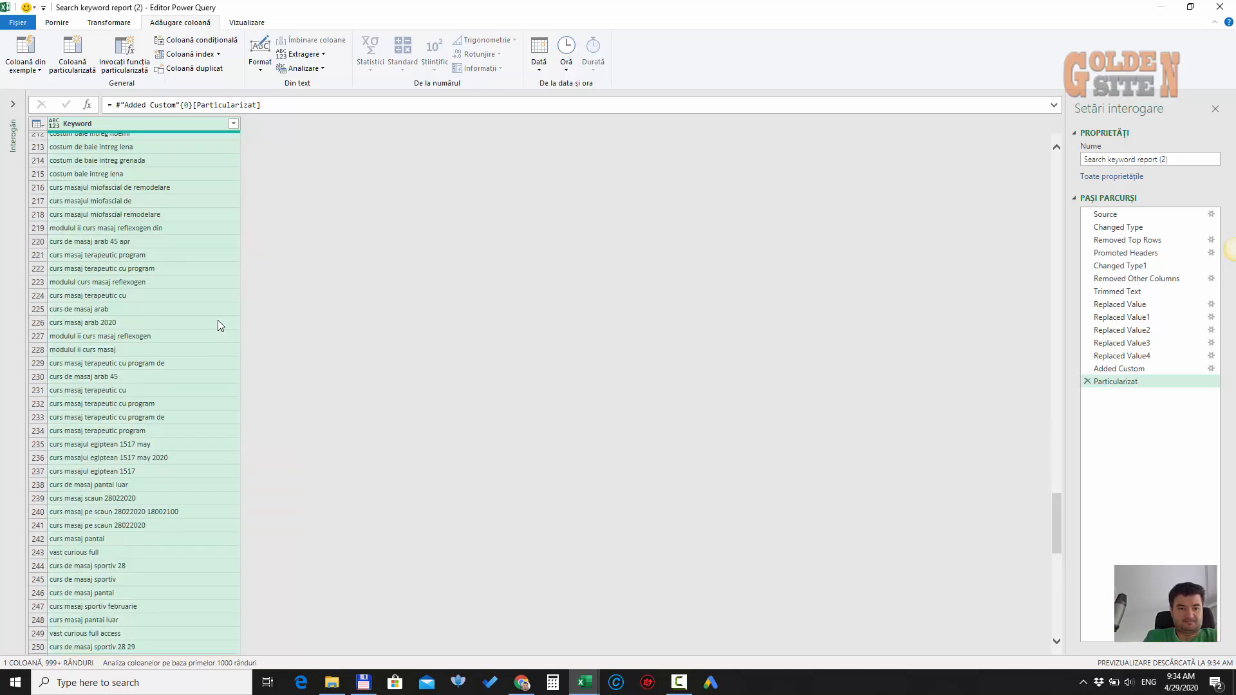
{"action": "scroll", "coordinate": [218, 319], "scroll_direction": "down", "scroll_amount": 20}
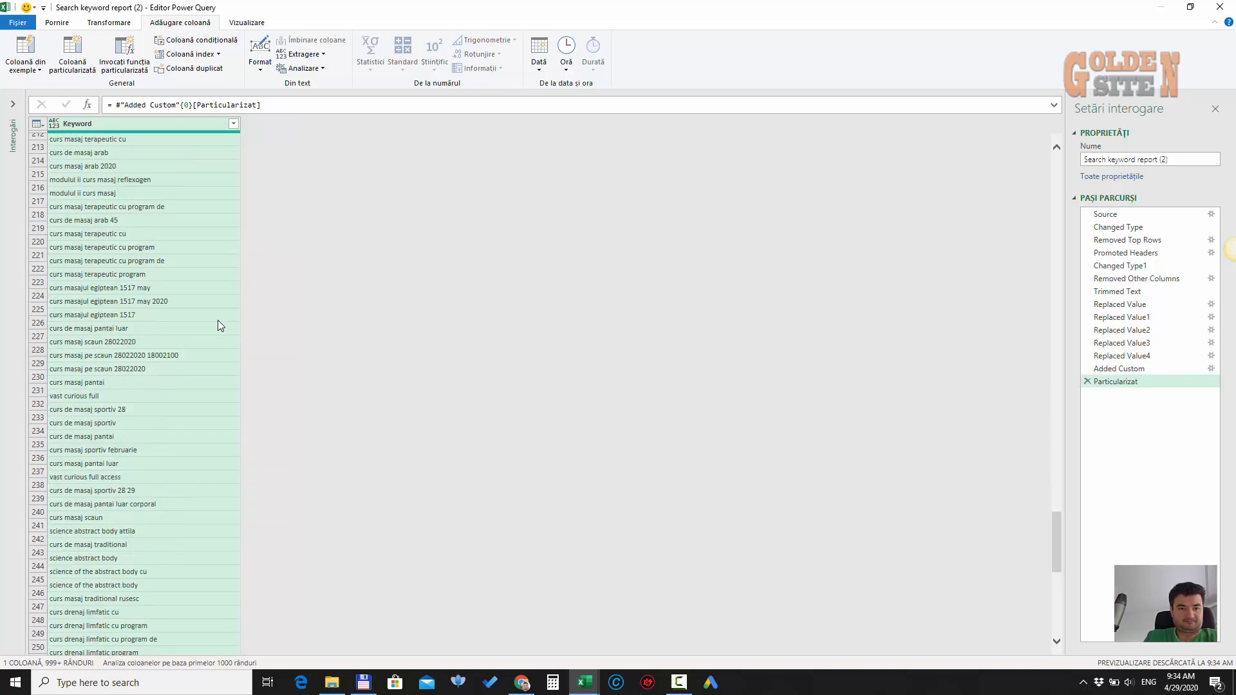
{"action": "scroll", "coordinate": [217, 322], "scroll_direction": "down", "scroll_amount": 20}
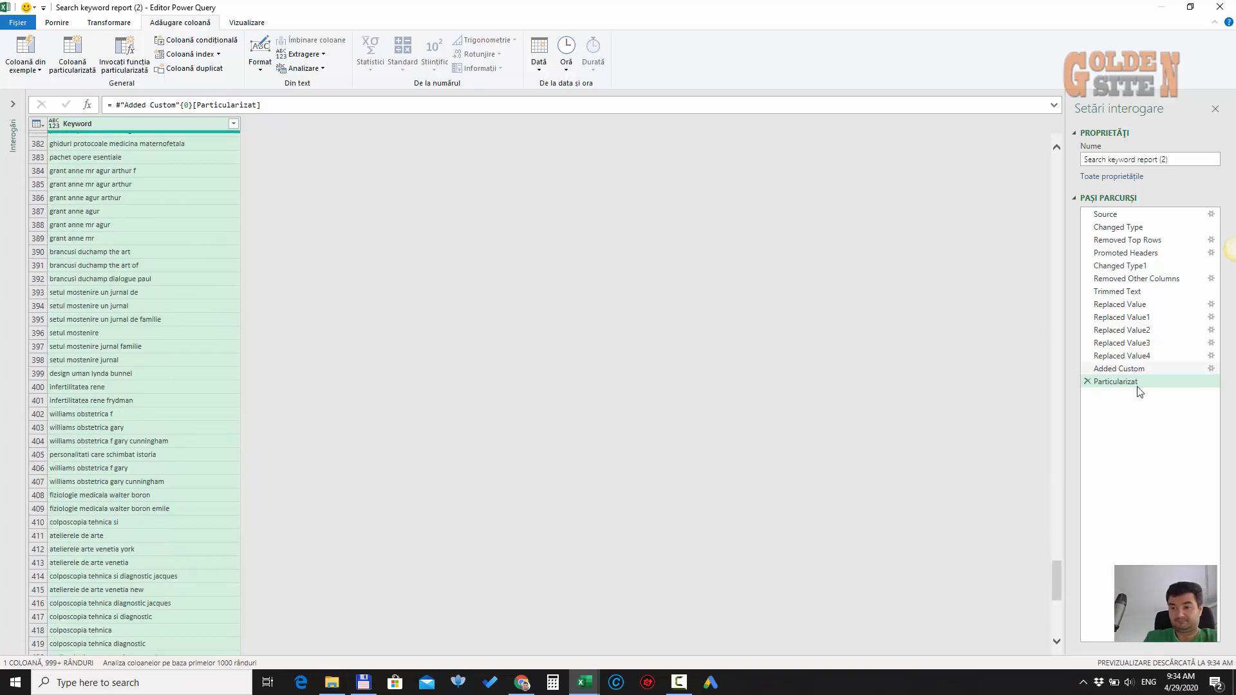
Delete the Particularizat navigation step and preview the nested table of row 35 in the Added Custom step
{"action": "left_click", "coordinate": [1086, 382]}
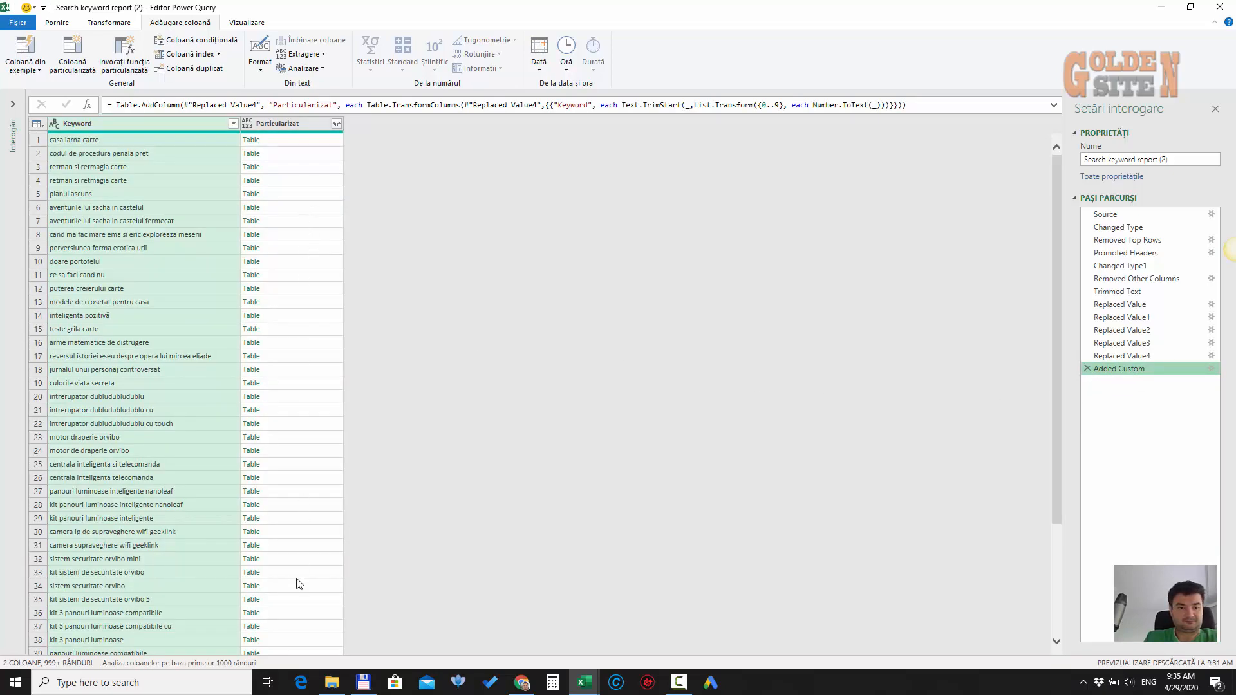
{"action": "left_click", "coordinate": [283, 597]}
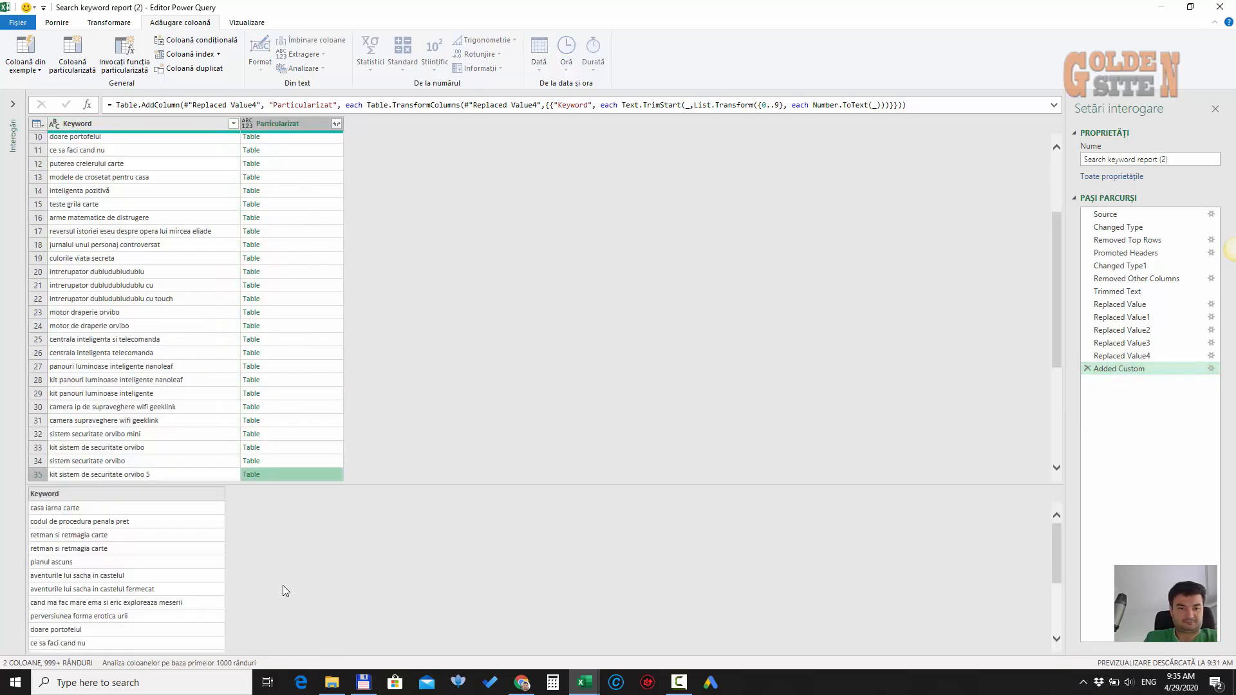
{"action": "scroll", "coordinate": [322, 438], "scroll_direction": "up", "scroll_amount": 3}
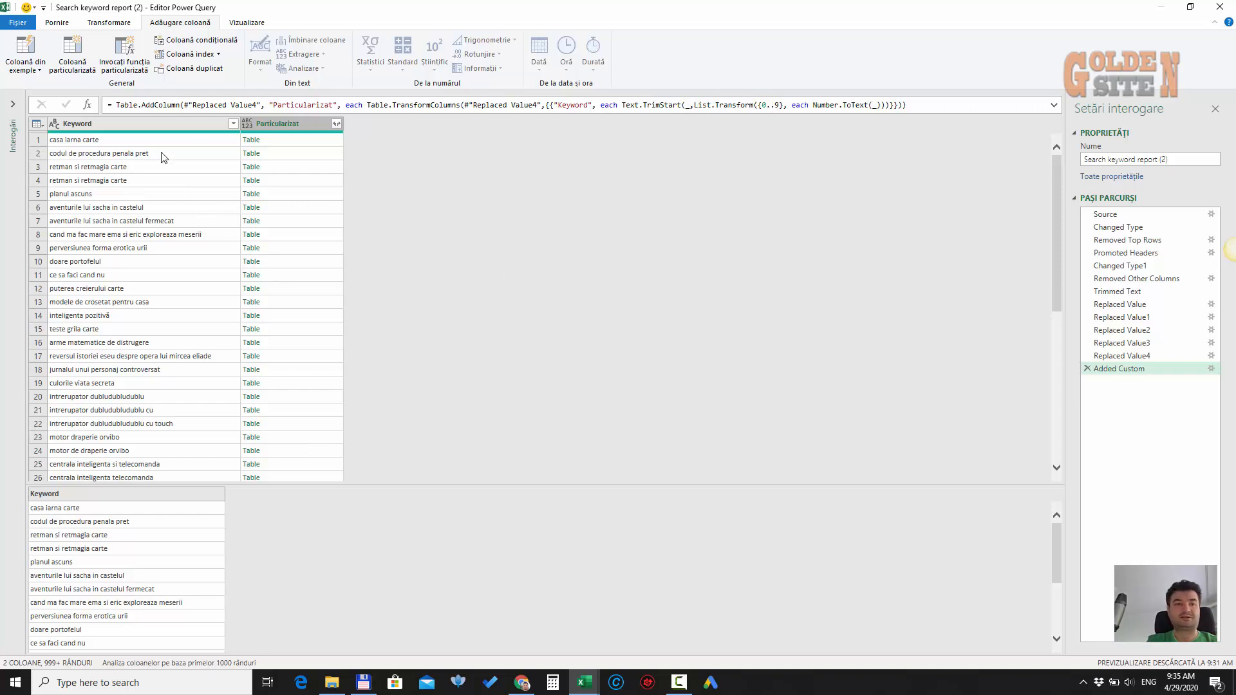
Select the Keyword column and copy the {0..9} list from the custom column formula
{"action": "left_click", "coordinate": [132, 126]}
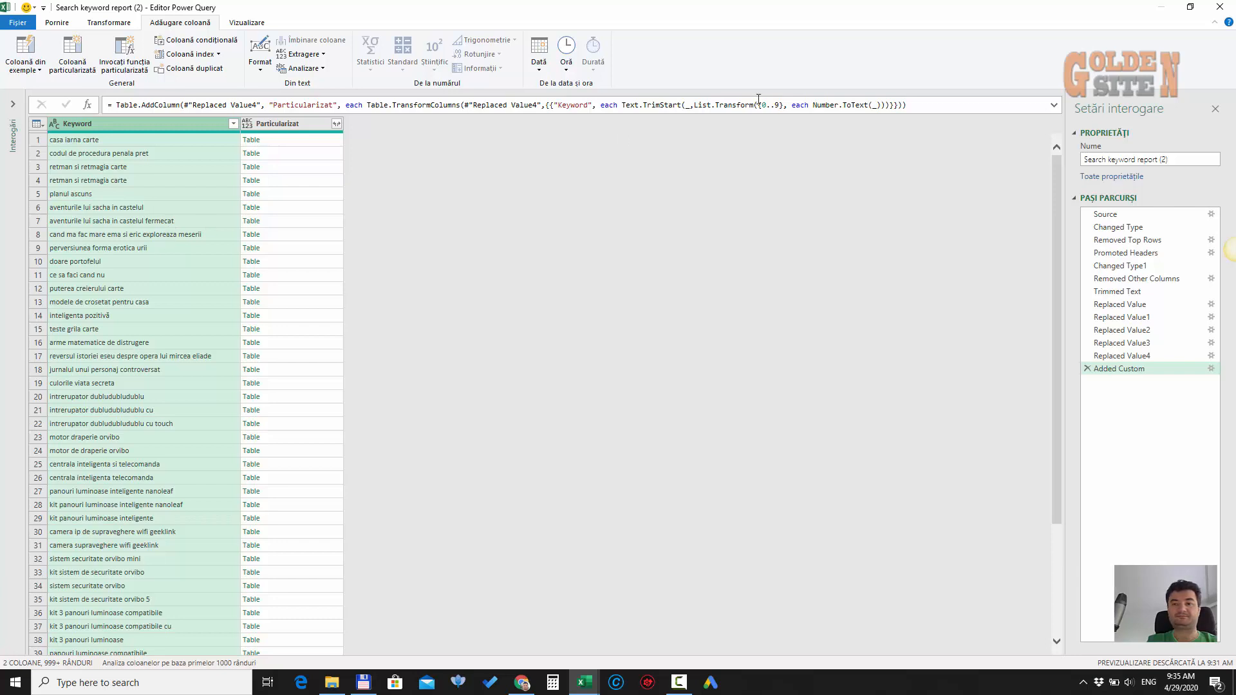
{"action": "left_click_drag", "start_coordinate": [760, 106], "coordinate": [784, 106]}
{"action": "right_click", "coordinate": [777, 105]}
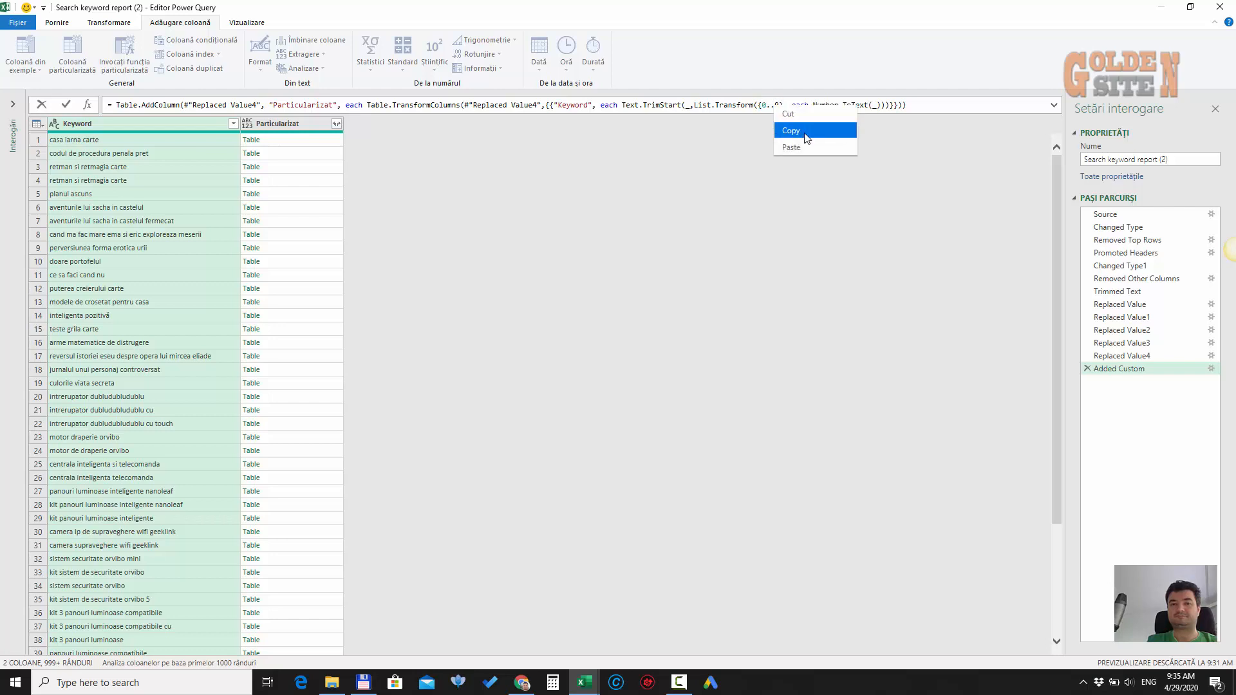
{"action": "left_click", "coordinate": [808, 132]}
Replace the value {0..9} with 1 in the Keyword column, pasting the copied list as the value to find
{"action": "left_click", "coordinate": [104, 20]}
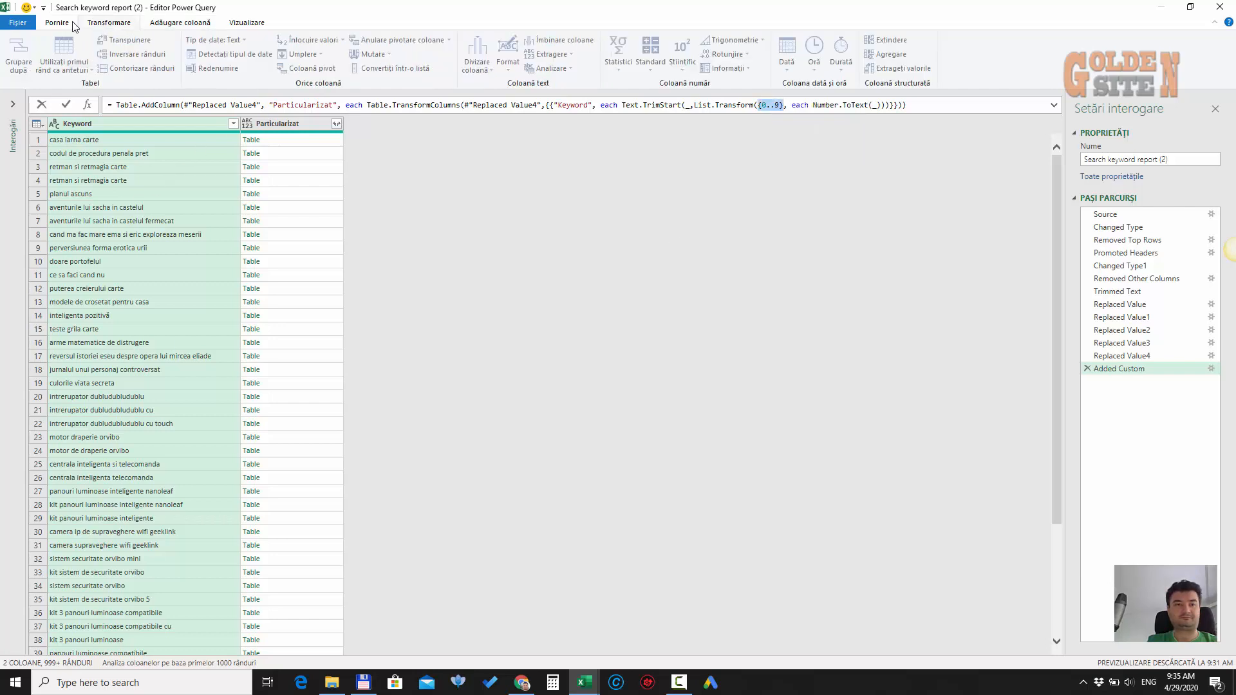
{"action": "left_click", "coordinate": [70, 23]}
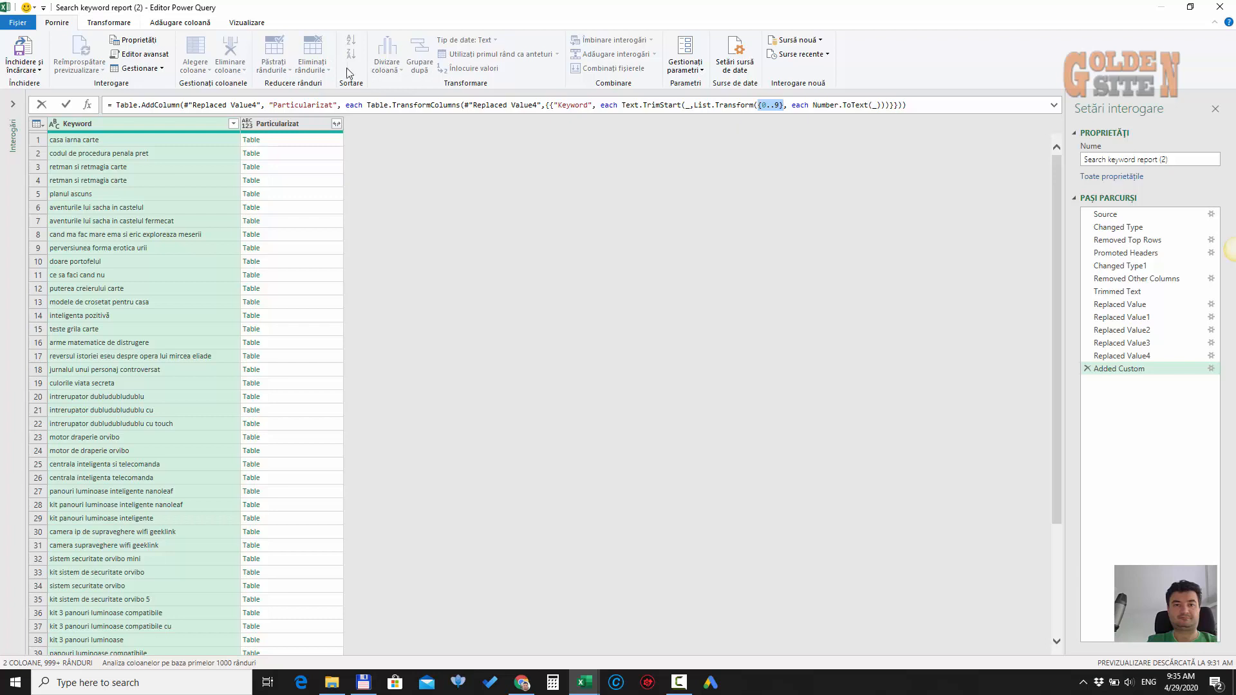
{"action": "left_click", "coordinate": [567, 197]}
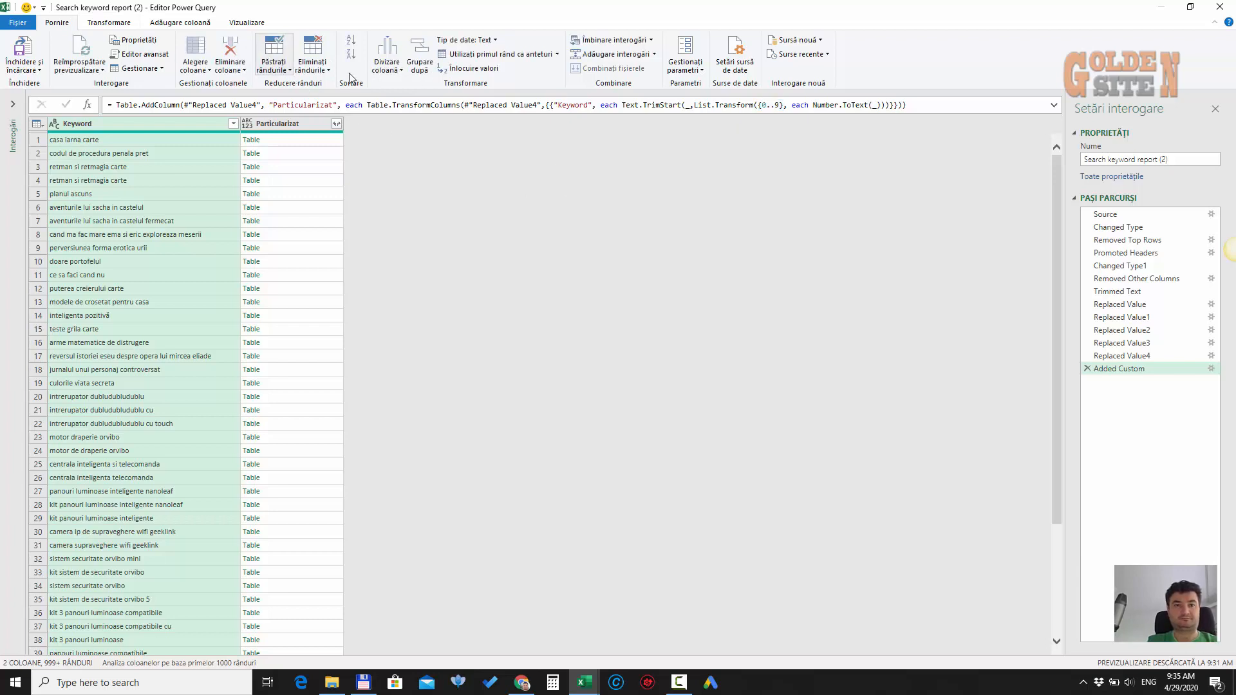
{"action": "left_click", "coordinate": [465, 70]}
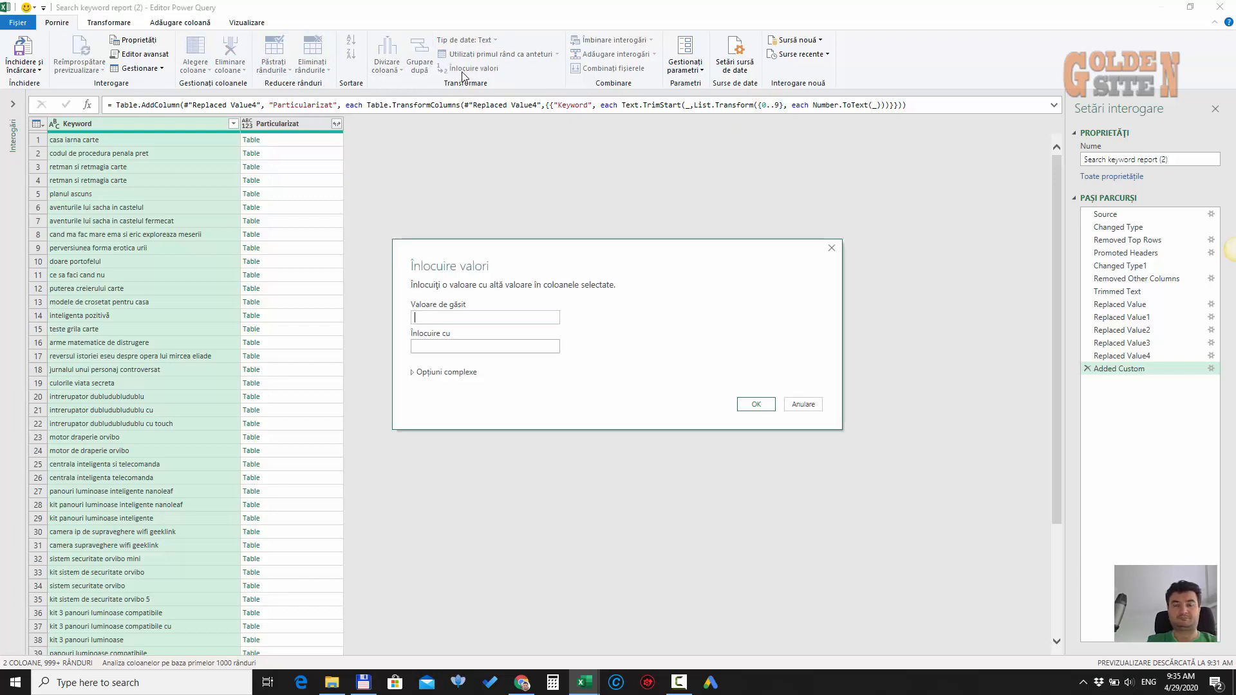
{"action": "right_click", "coordinate": [470, 315]}
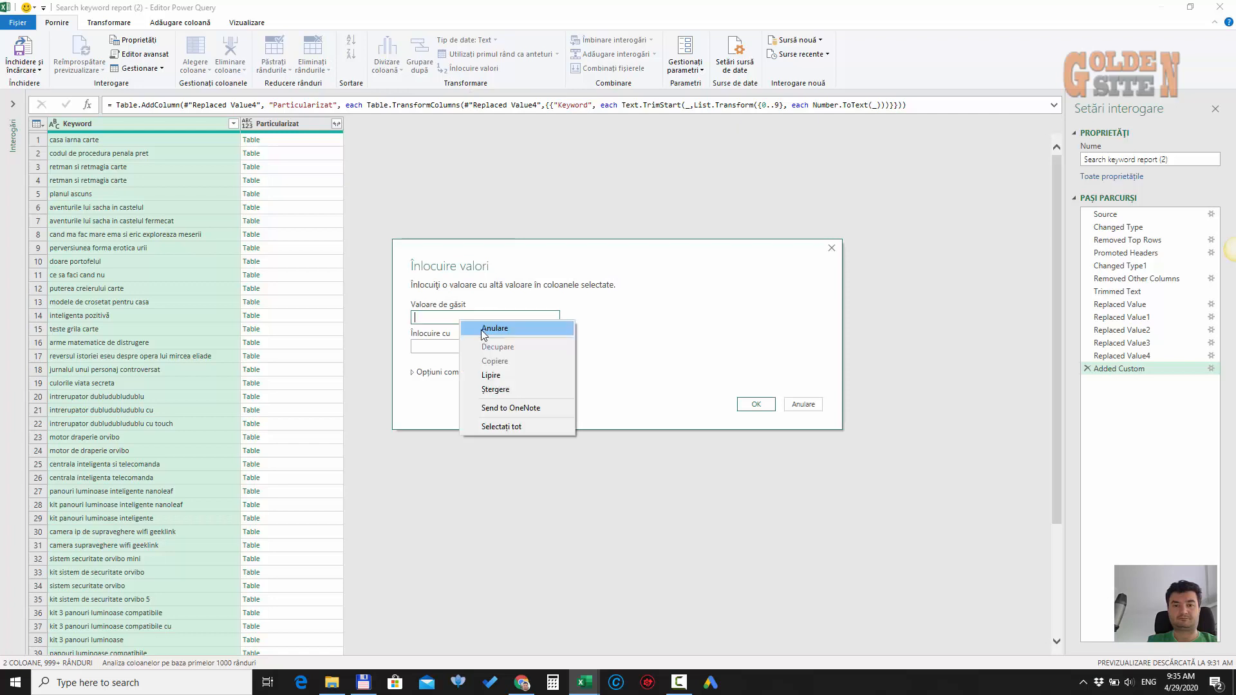
{"action": "left_click", "coordinate": [493, 379]}
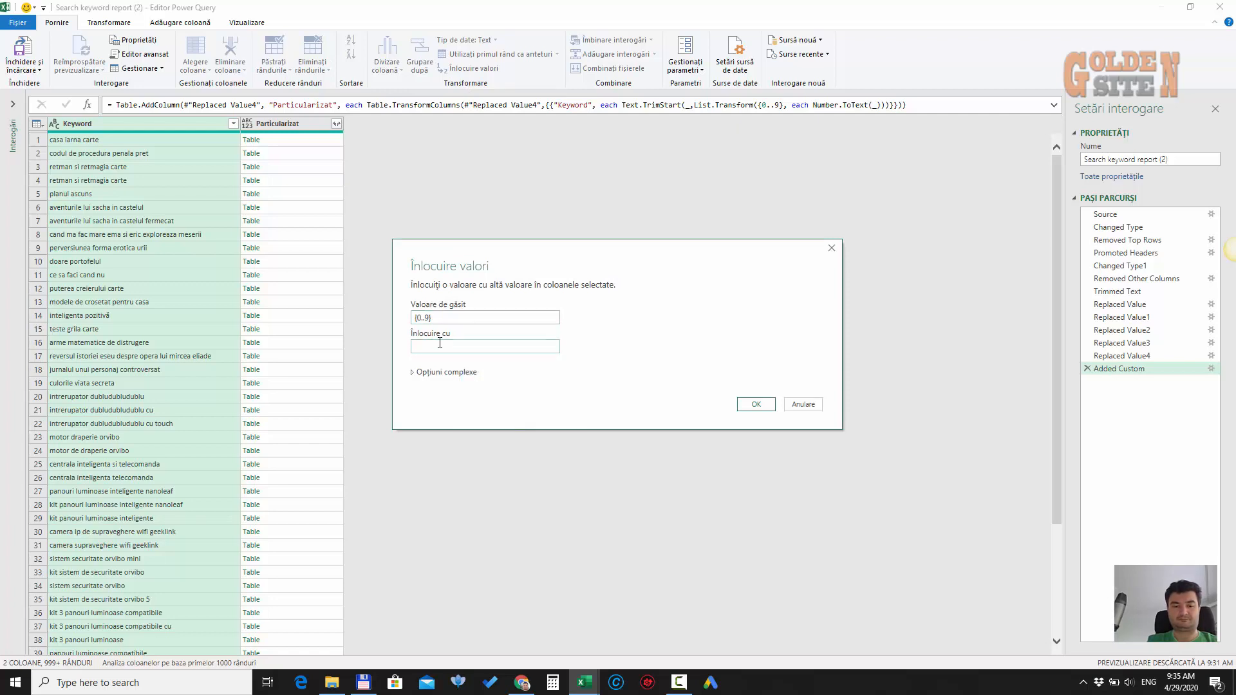
{"action": "left_click", "coordinate": [440, 342]}
{"action": "left_click", "coordinate": [756, 405]}
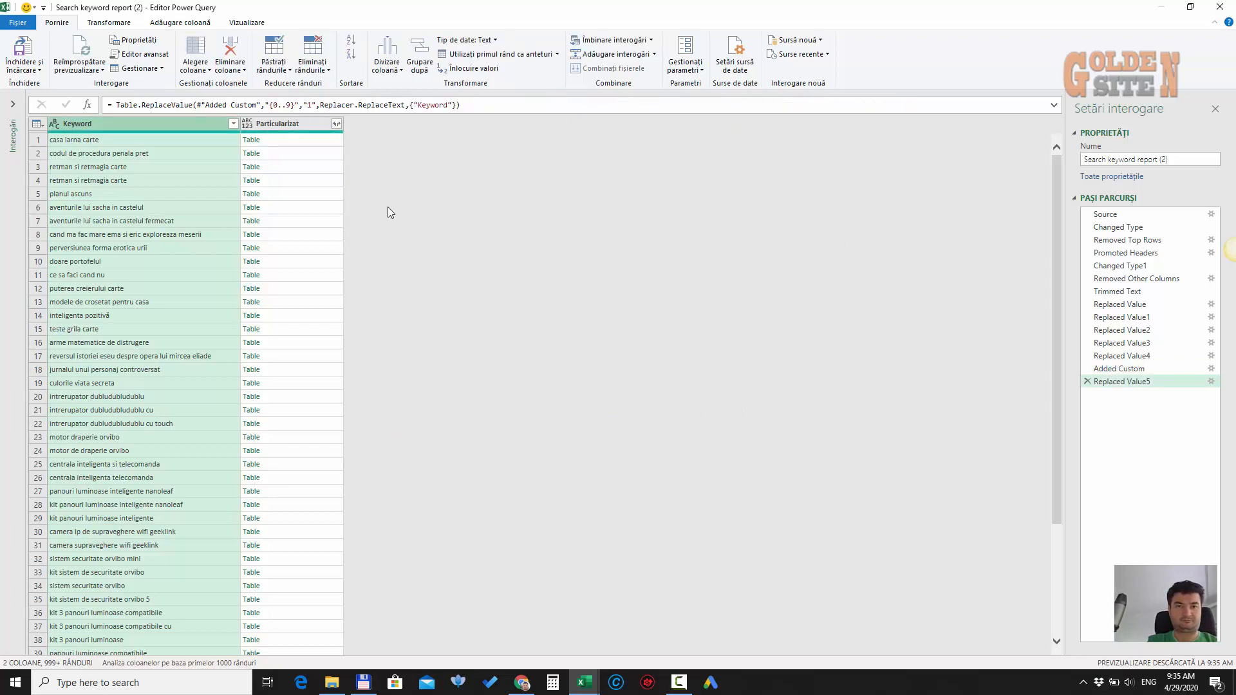
Remove both curly braces from the search value in the Replaced Value5 formula so it reads "0..9", and apply it
{"action": "left_click", "coordinate": [270, 105]}
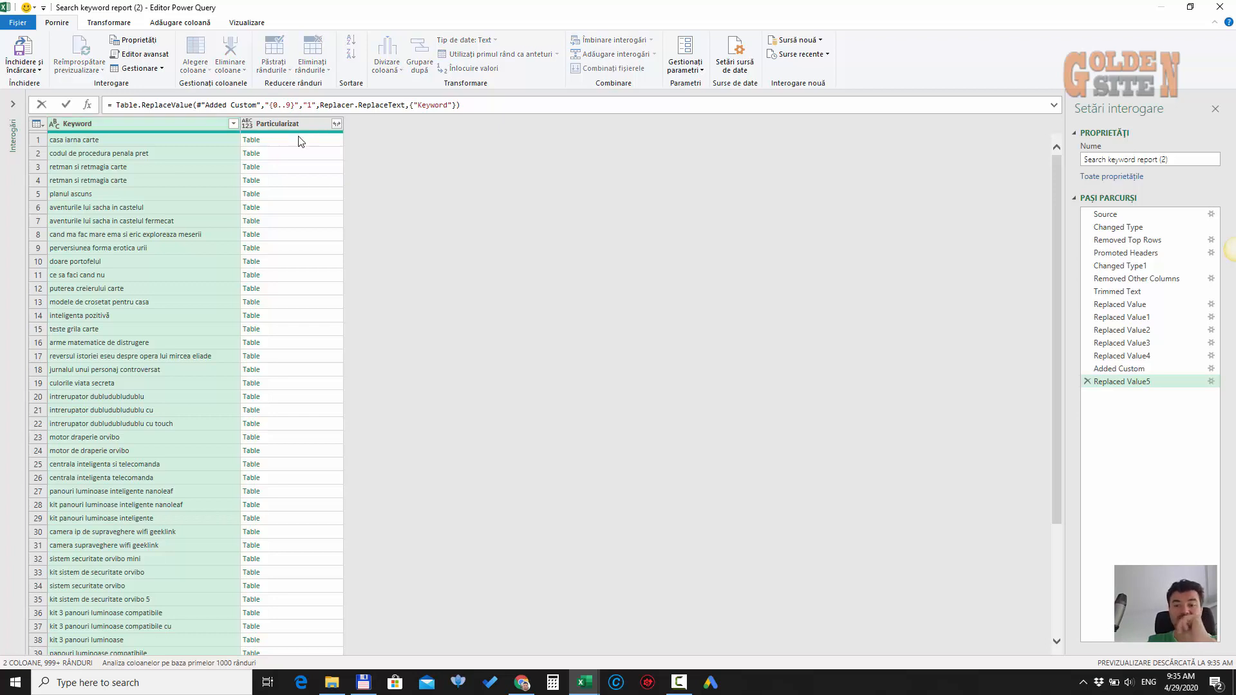
{"action": "key", "text": "Delete"}
{"action": "left_click", "coordinate": [288, 104]}
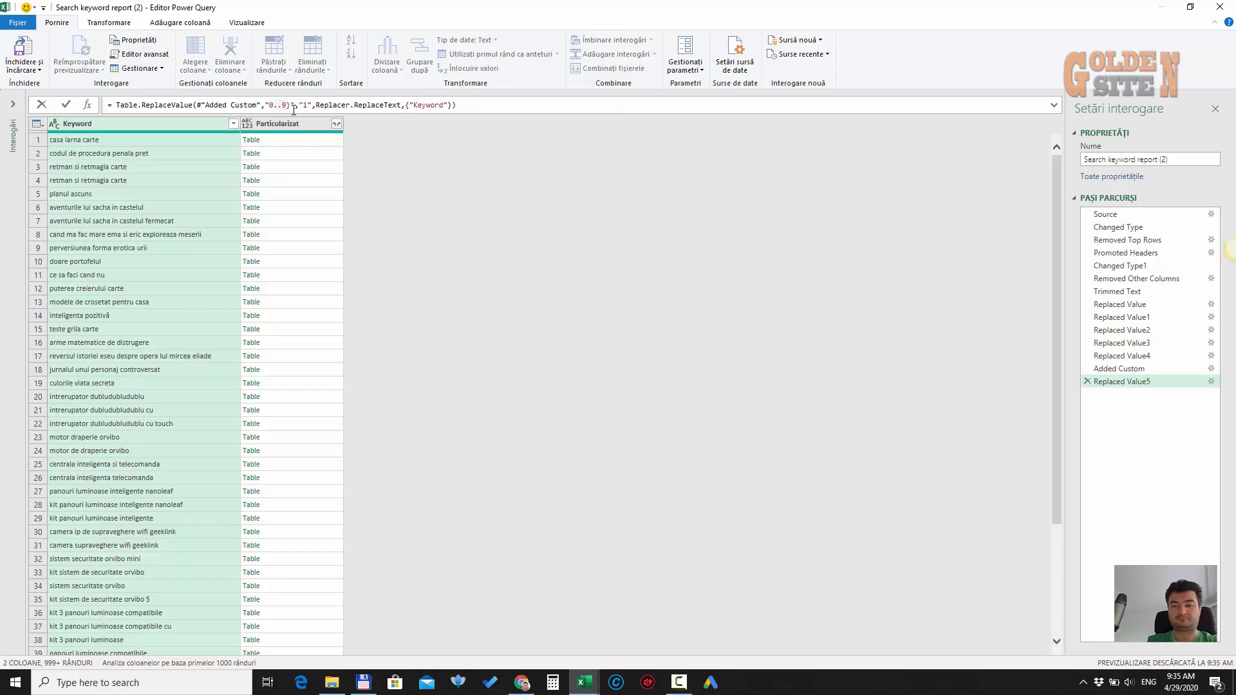
{"action": "key", "text": "Delete"}
{"action": "key", "text": "Return"}
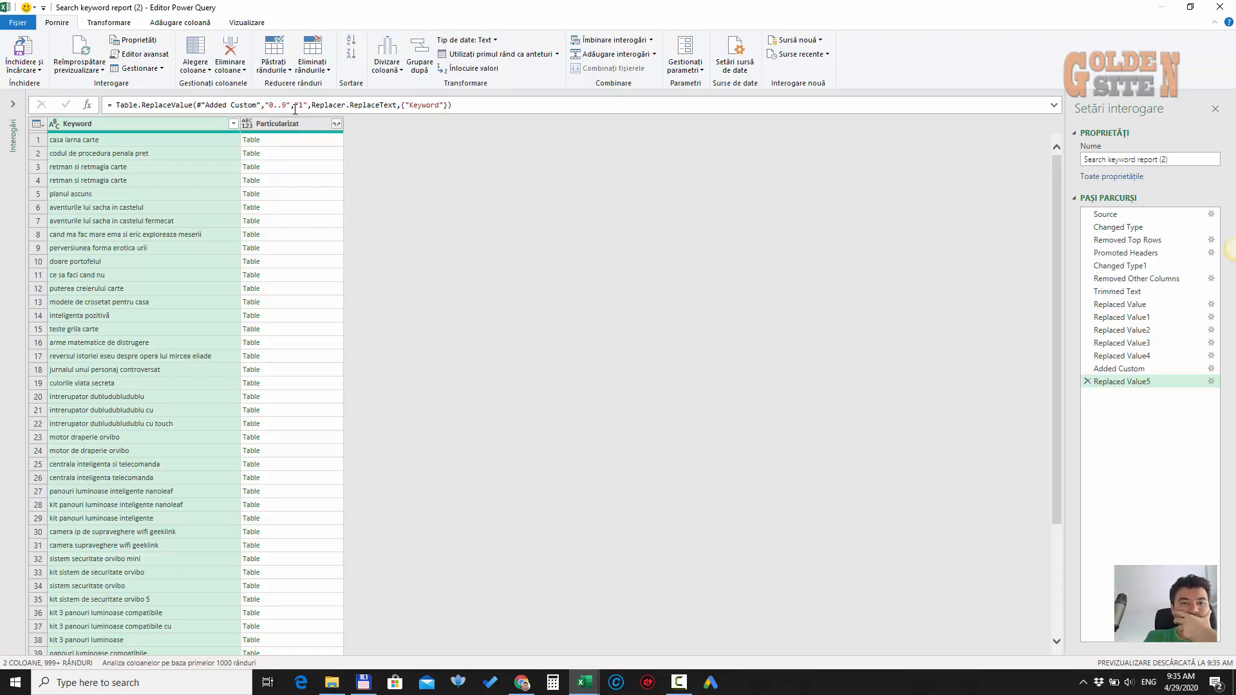
Switch to Chrome and change the Google search to "replace 0..9 number in power query"
{"action": "key", "text": "alt+Tab"}
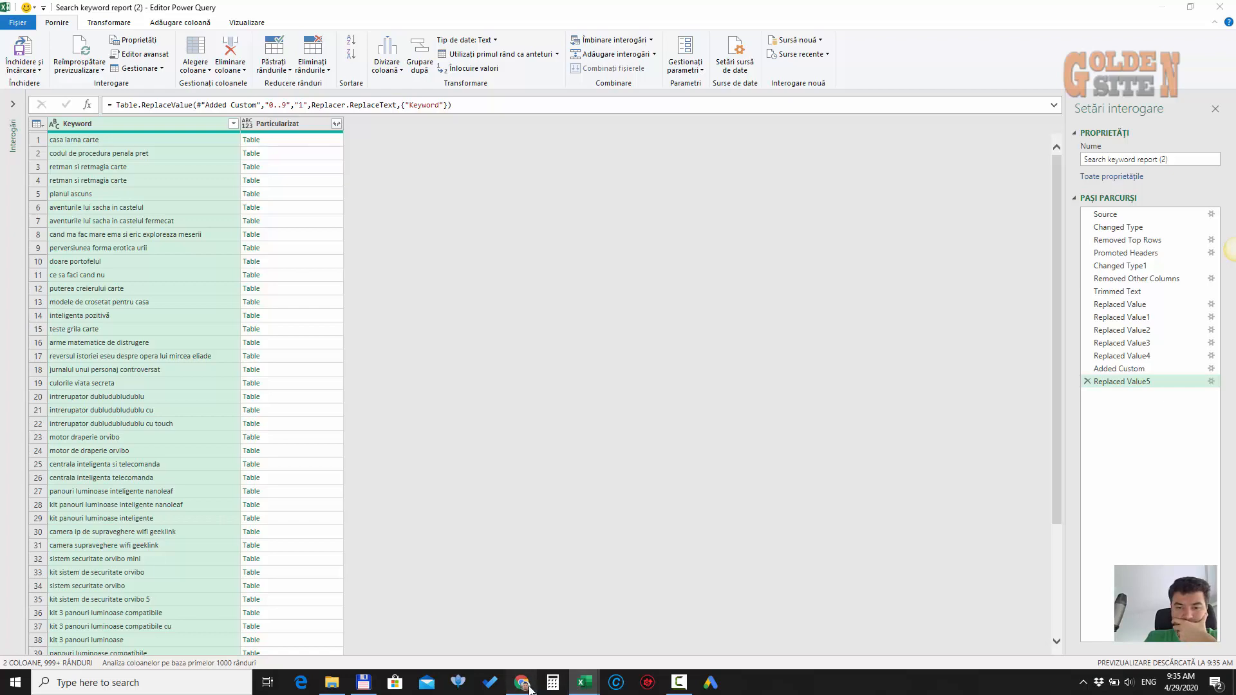
{"action": "left_click", "coordinate": [389, 12]}
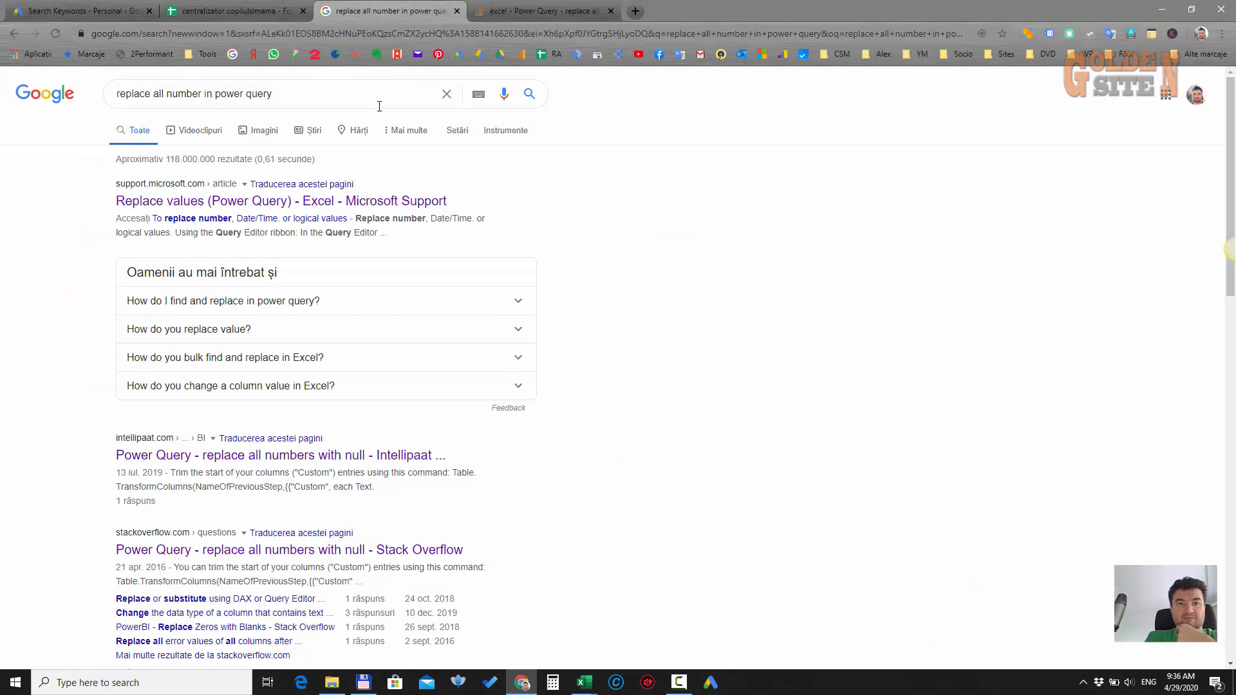
{"action": "double_click", "coordinate": [158, 92]}
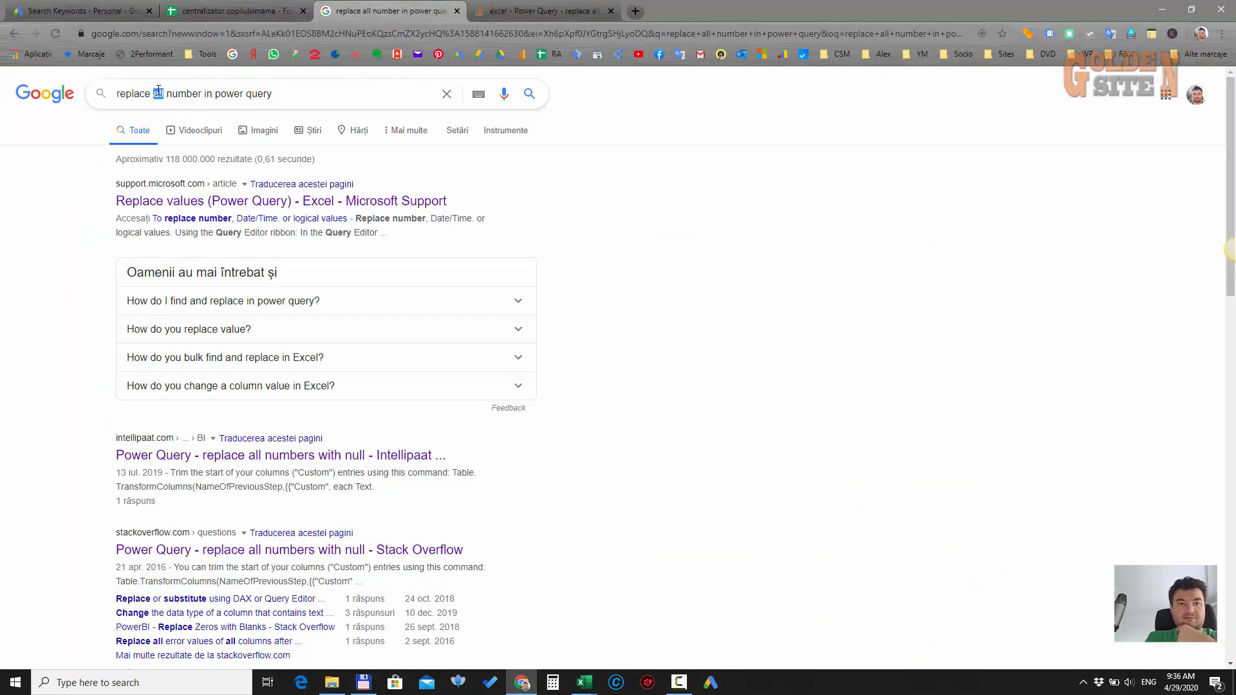
{"action": "type", "text": "0..9"}
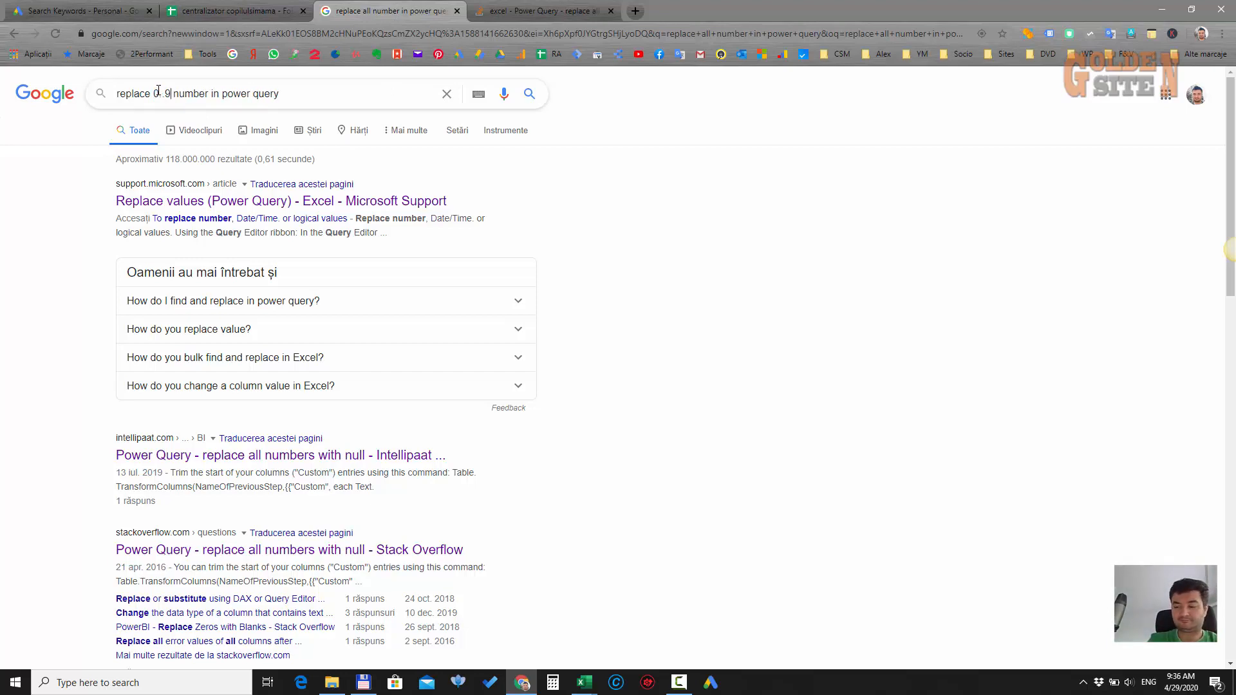
{"action": "key", "text": "Return"}
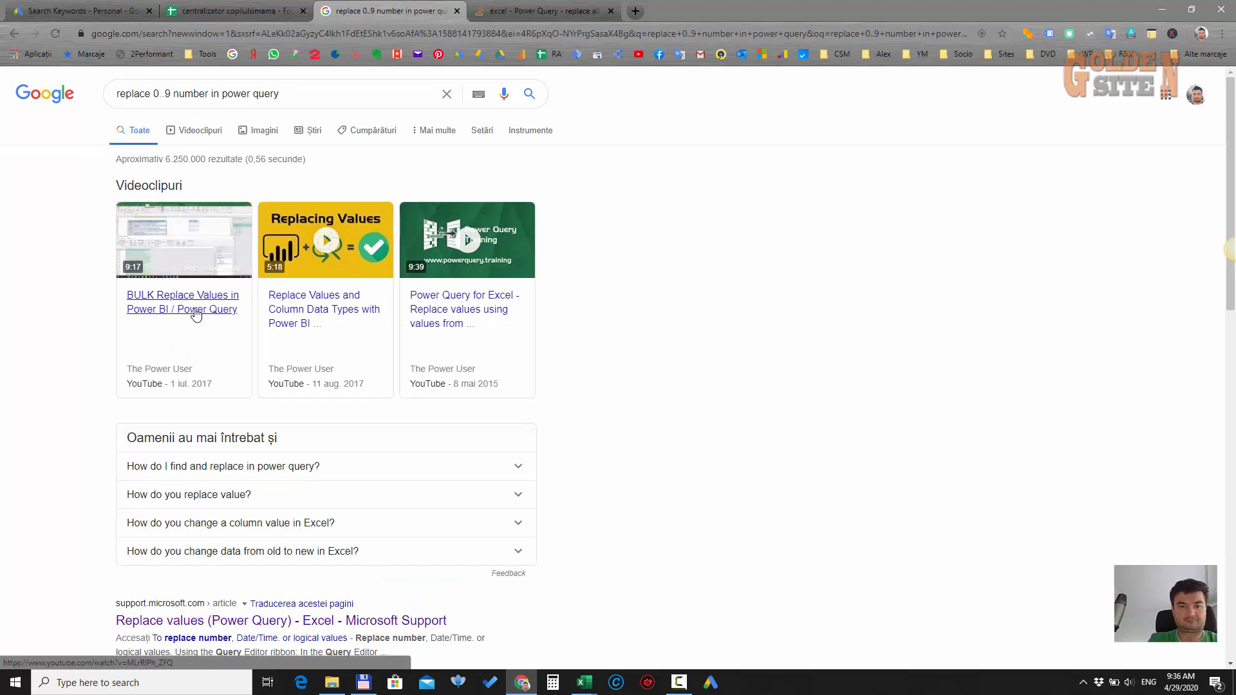
Open the "BULK Replace Values in Power BI / Power Query" video and the yodalearning.com replace-values tutorial in new tabs, showing the tutorial
{"action": "middle_click", "coordinate": [196, 313]}
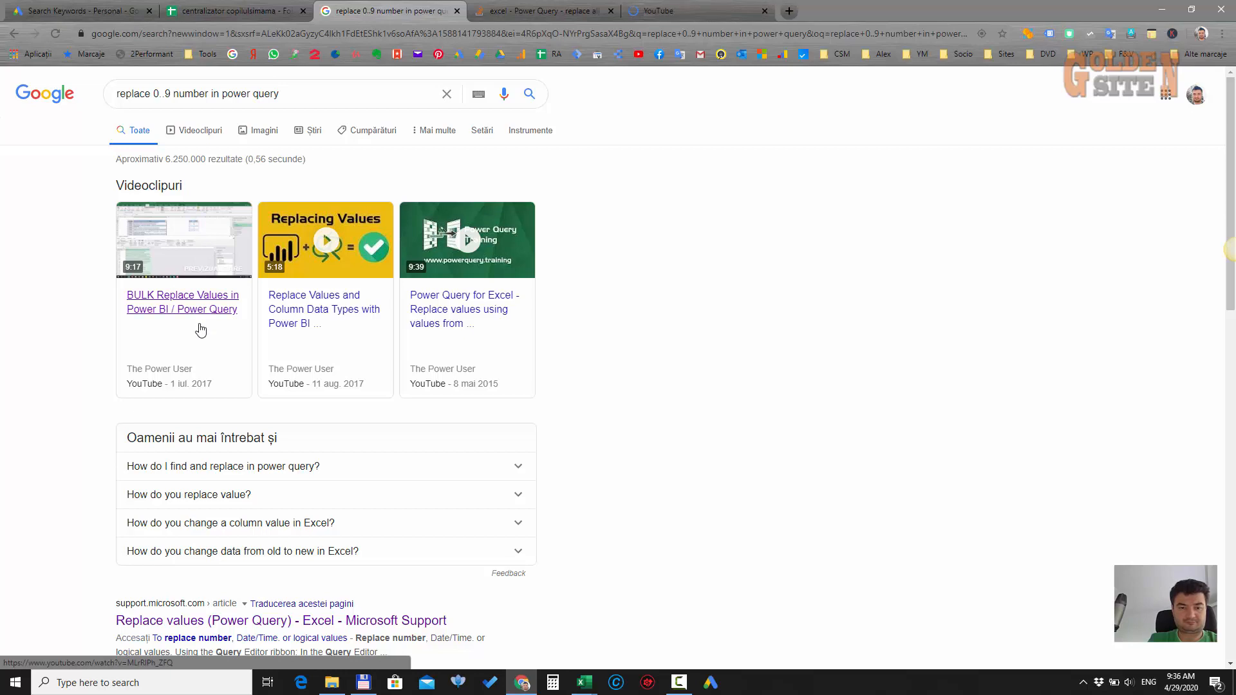
{"action": "scroll", "coordinate": [188, 466], "scroll_direction": "down", "scroll_amount": 6}
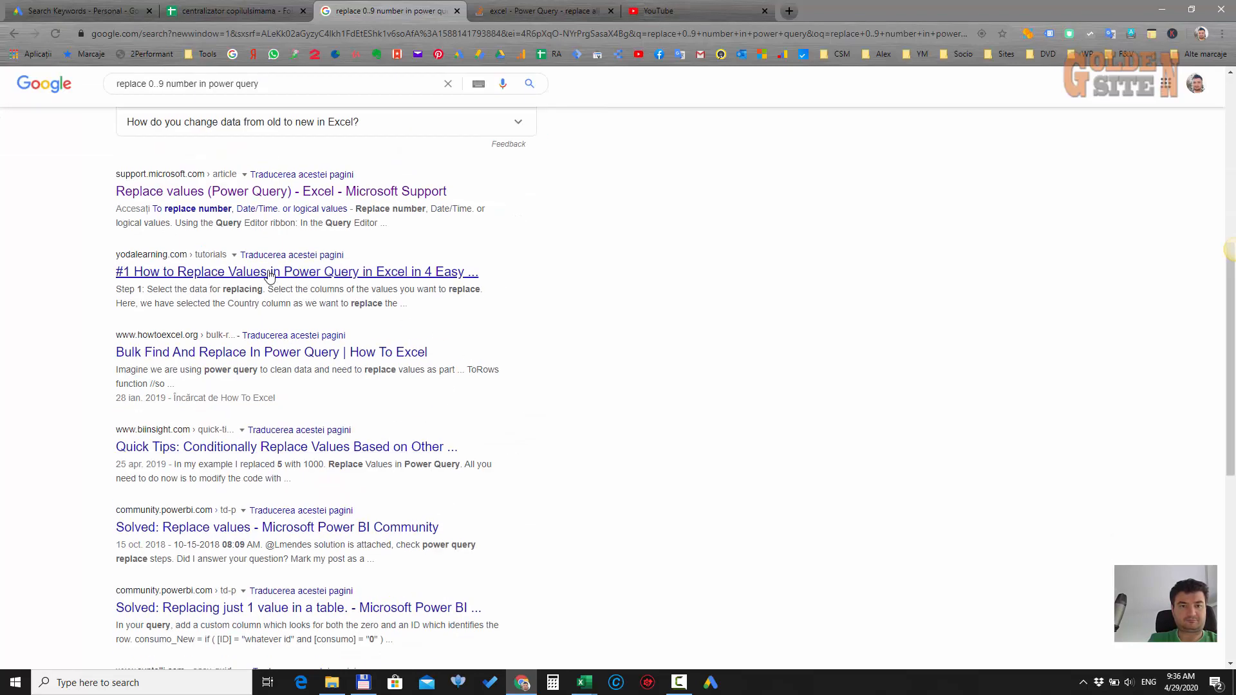
{"action": "middle_click", "coordinate": [294, 278]}
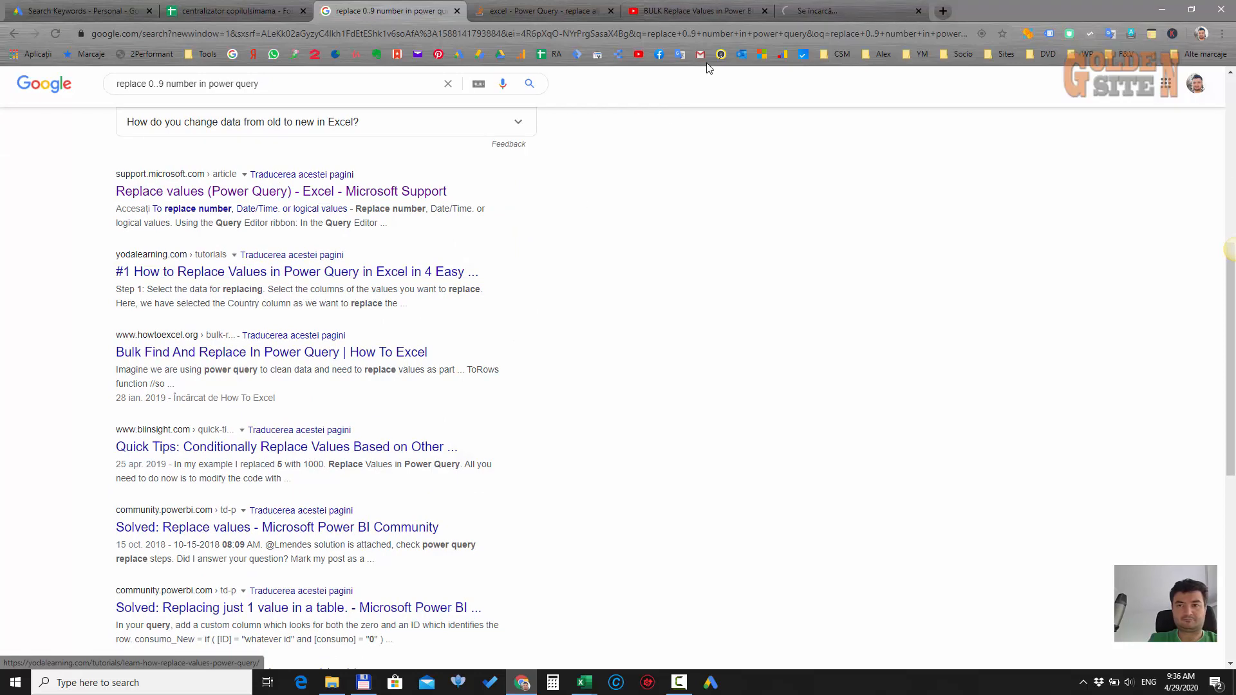
{"action": "left_click", "coordinate": [814, 11]}
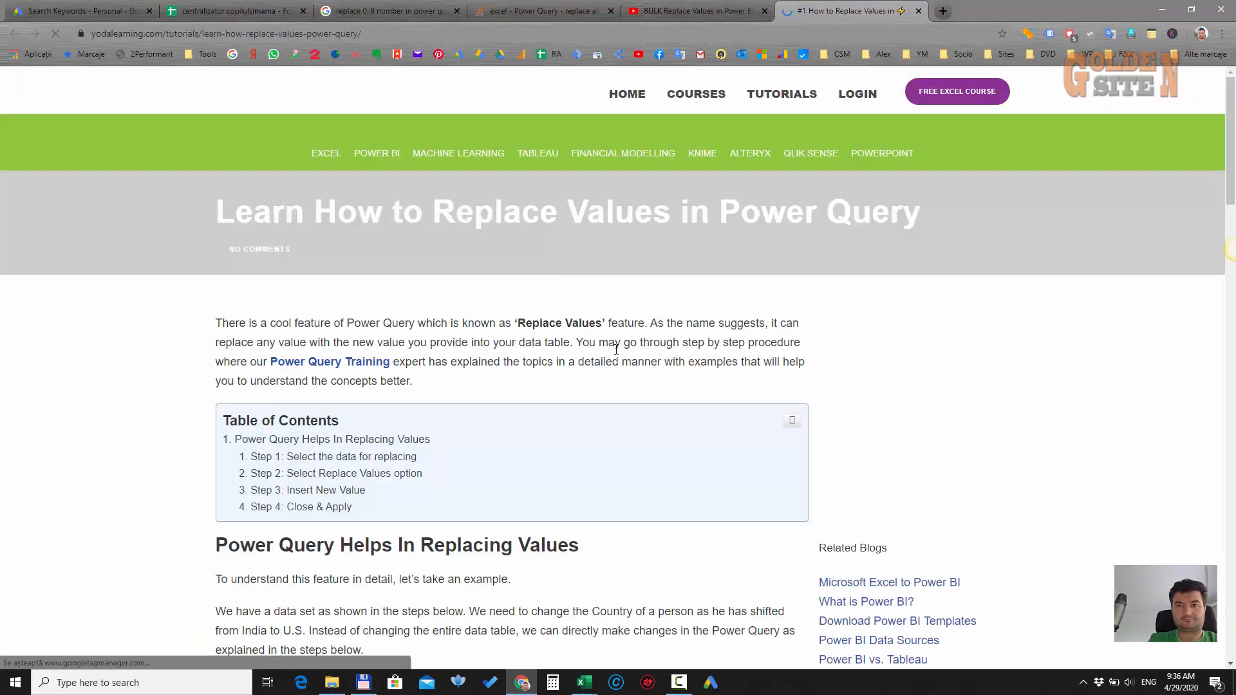
Skim the yodalearning.com tutorial for a way to replace all numbers, and close its tab
{"action": "scroll", "coordinate": [218, 493], "scroll_direction": "down", "scroll_amount": 7}
{"action": "scroll", "coordinate": [226, 464], "scroll_direction": "down", "scroll_amount": 3}
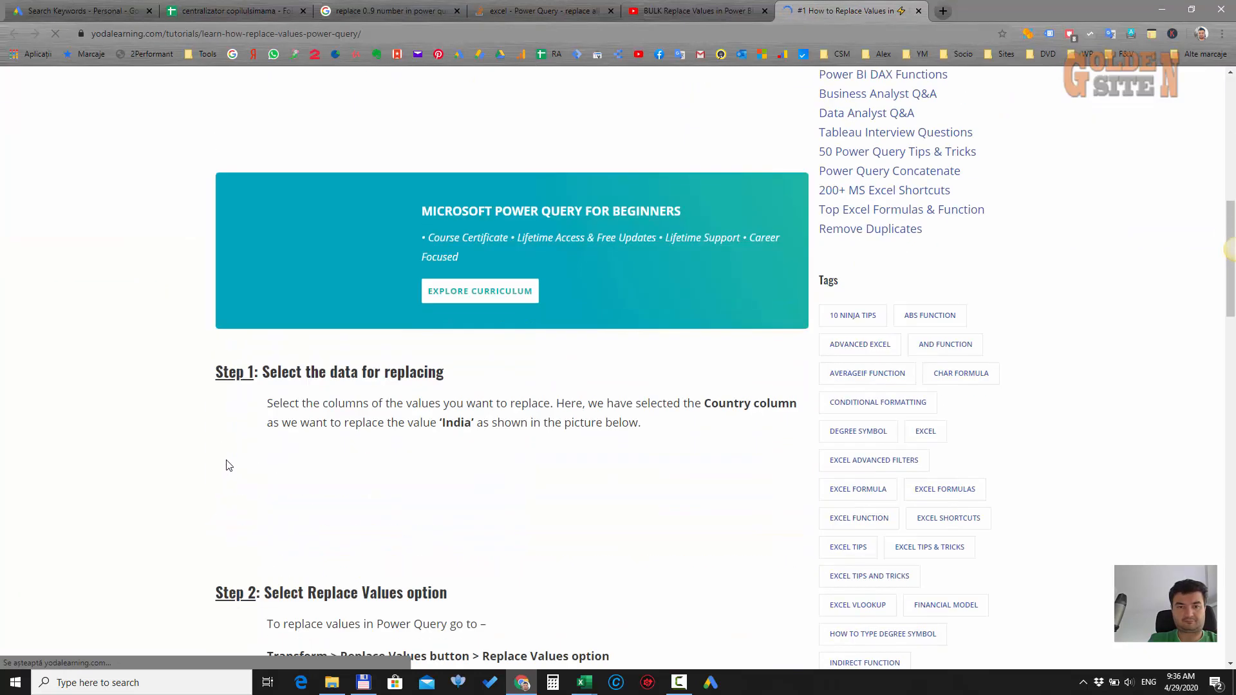
{"action": "scroll", "coordinate": [227, 459], "scroll_direction": "down", "scroll_amount": 5}
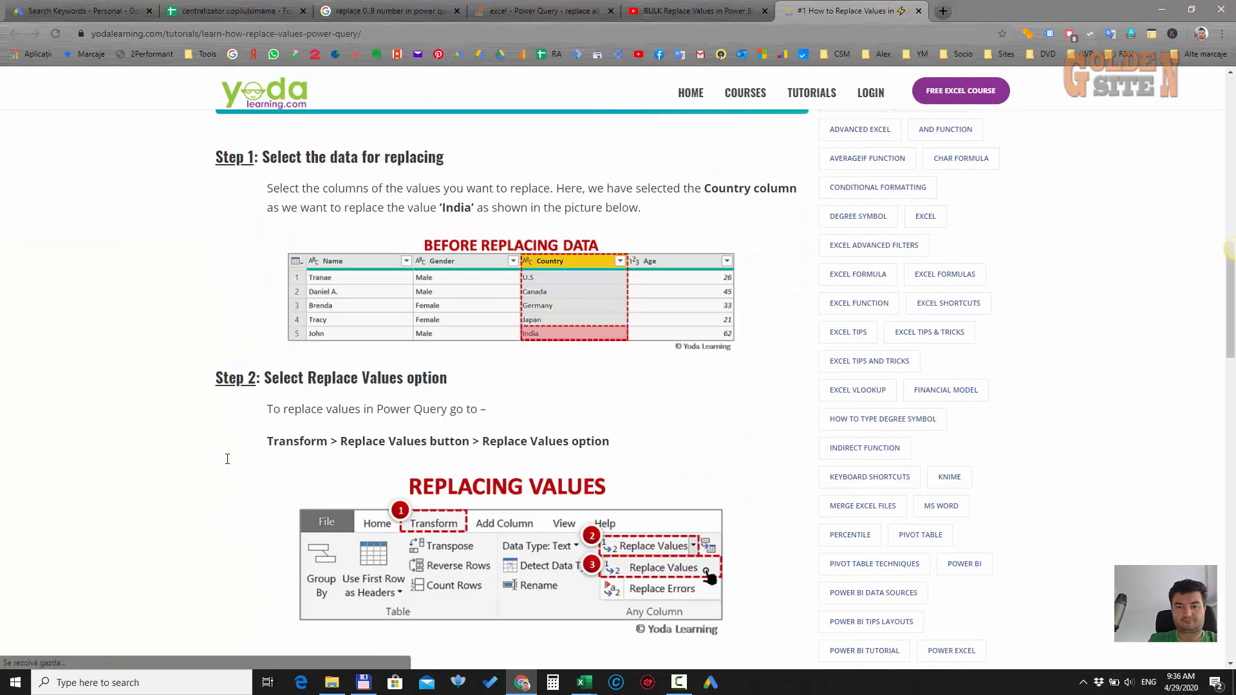
{"action": "scroll", "coordinate": [226, 461], "scroll_direction": "down", "scroll_amount": 7}
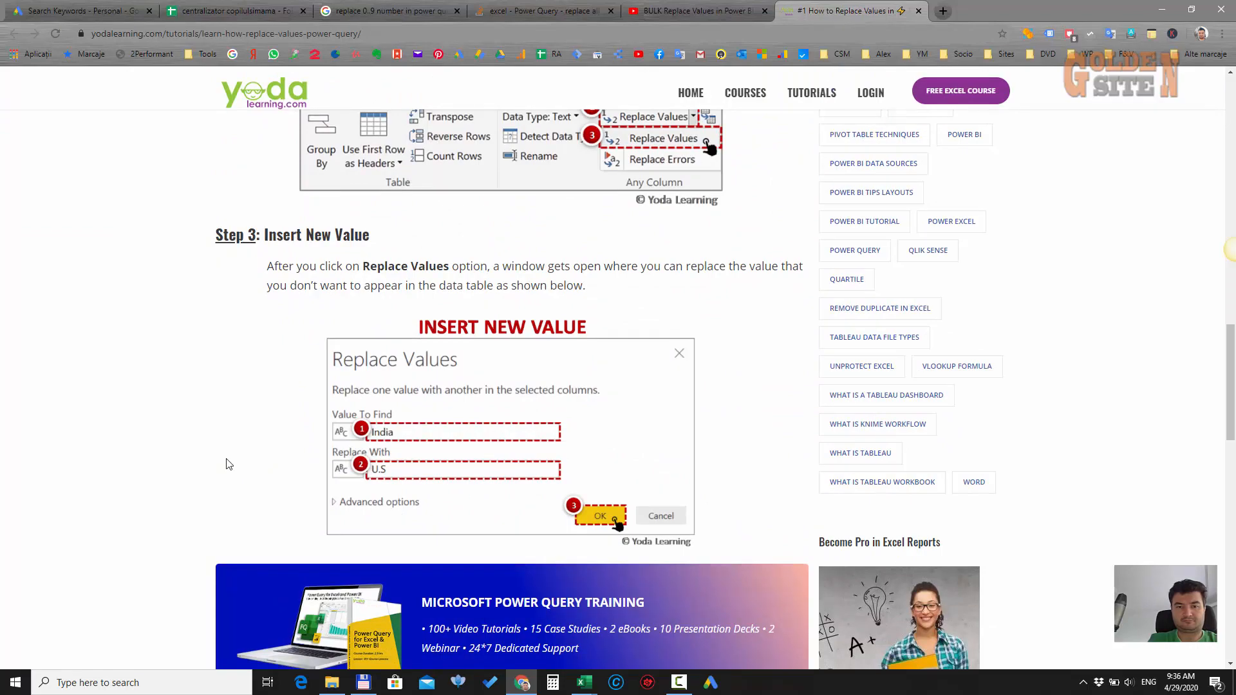
{"action": "scroll", "coordinate": [226, 464], "scroll_direction": "down", "scroll_amount": 9}
{"action": "scroll", "coordinate": [293, 412], "scroll_direction": "down", "scroll_amount": 7}
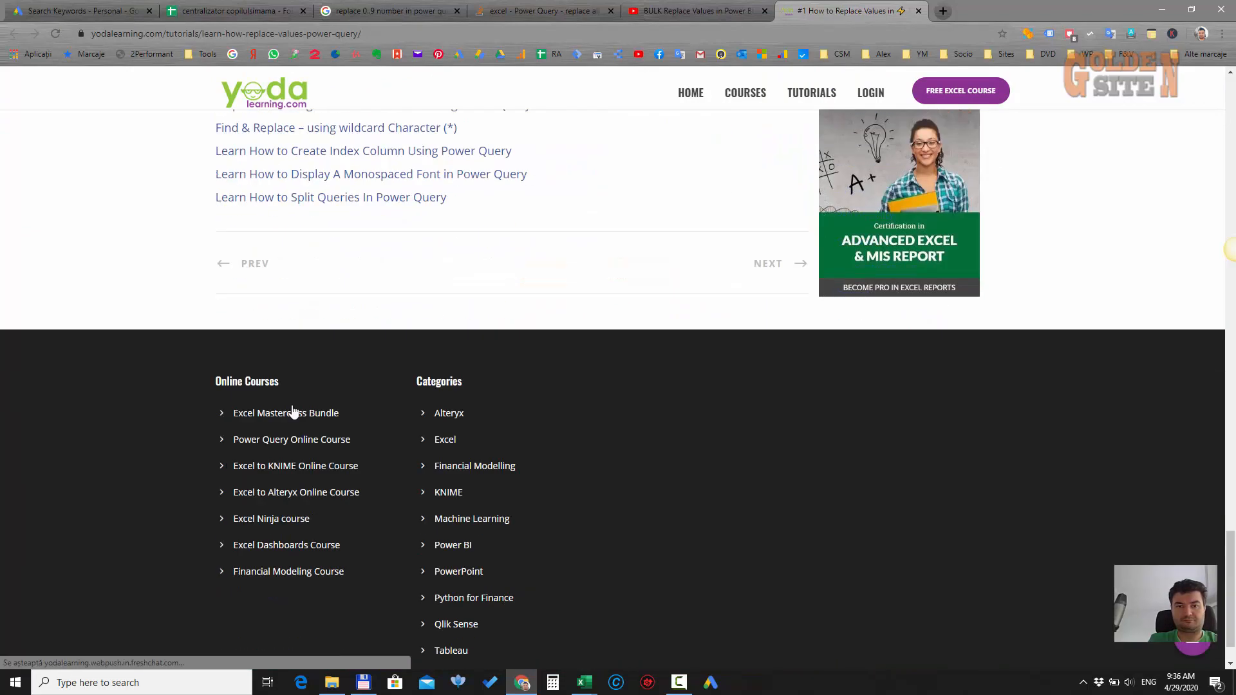
{"action": "left_click", "coordinate": [918, 10]}
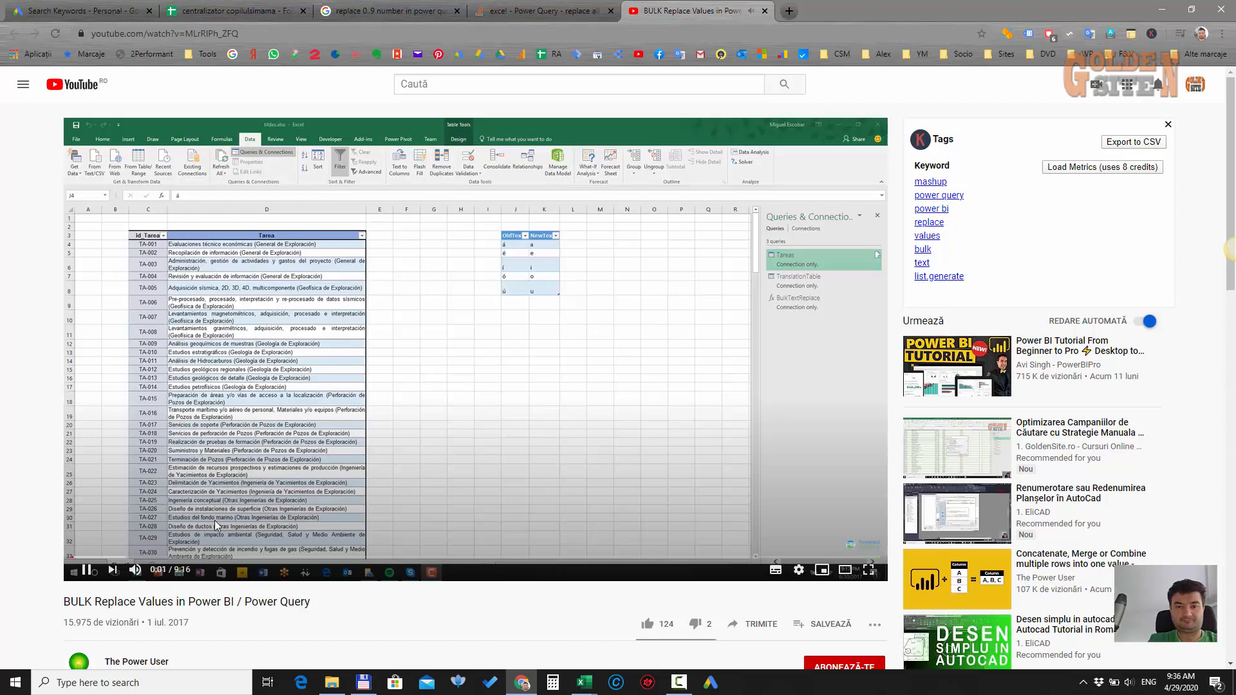
Skim the BULK Replace Values video in full screen, skipping ahead through the BulkTextReplace function and its use on a column
{"action": "left_click", "coordinate": [186, 556]}
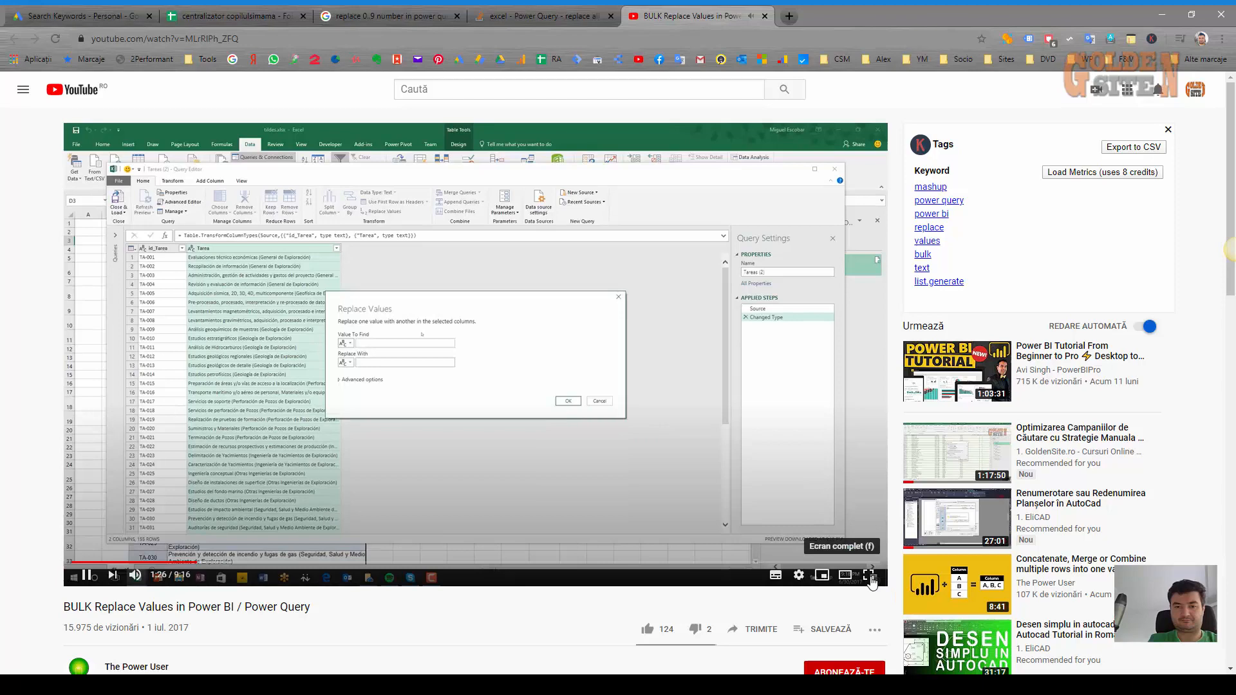
{"action": "left_click", "coordinate": [869, 570]}
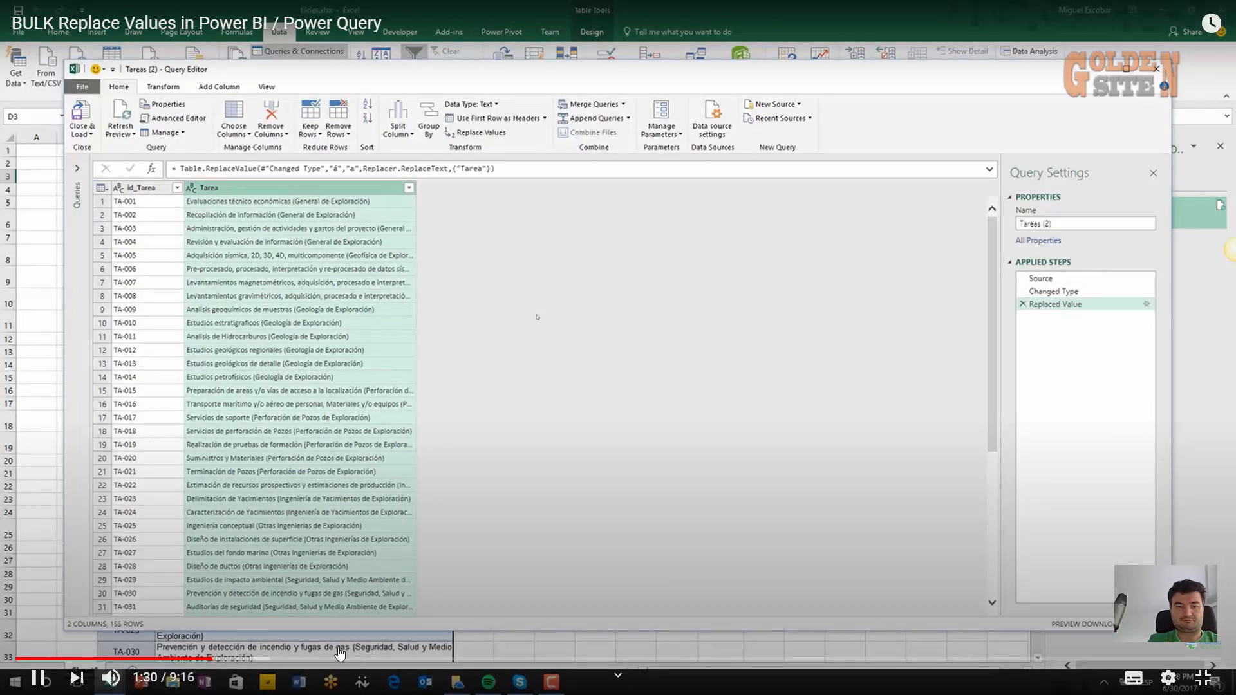
{"action": "left_click", "coordinate": [339, 658]}
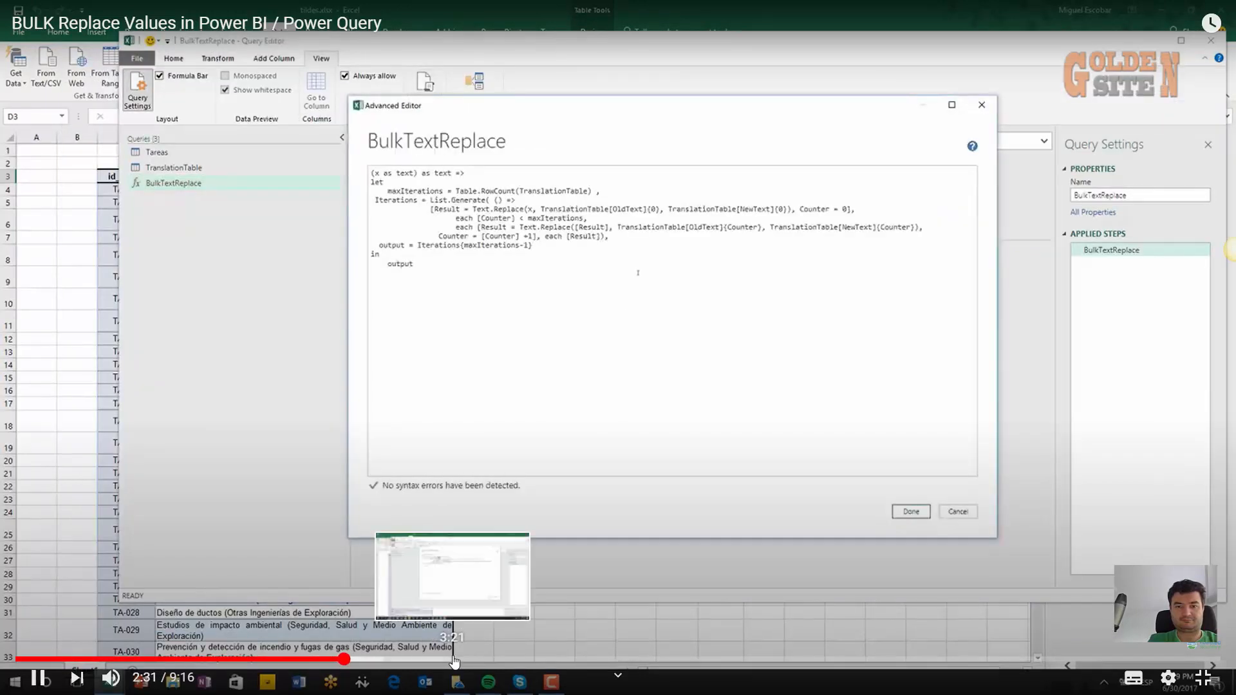
{"action": "left_click", "coordinate": [452, 658]}
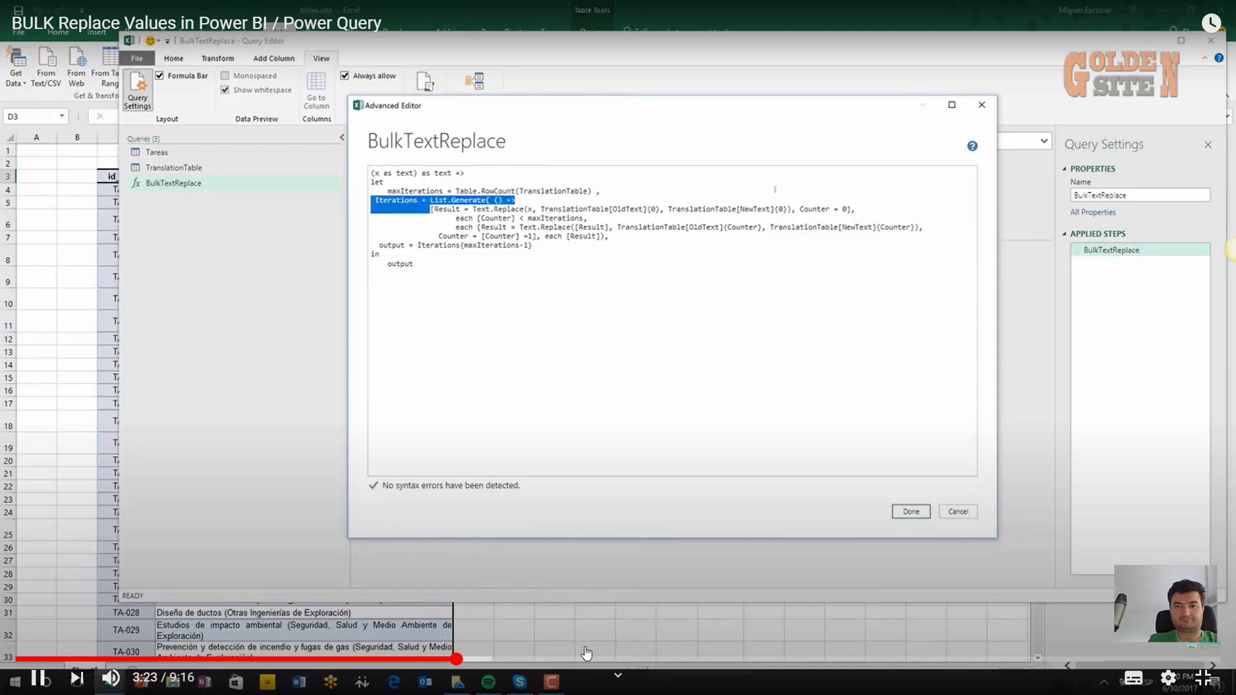
{"action": "left_click", "coordinate": [585, 658]}
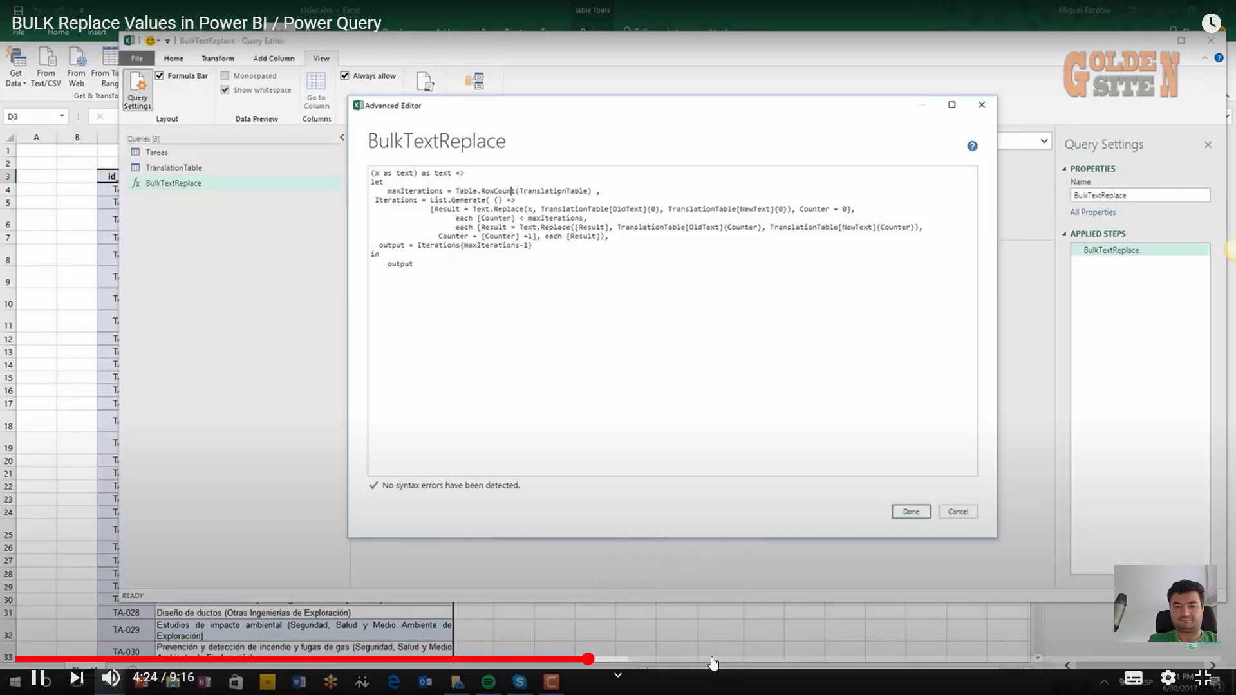
{"action": "left_click", "coordinate": [712, 659]}
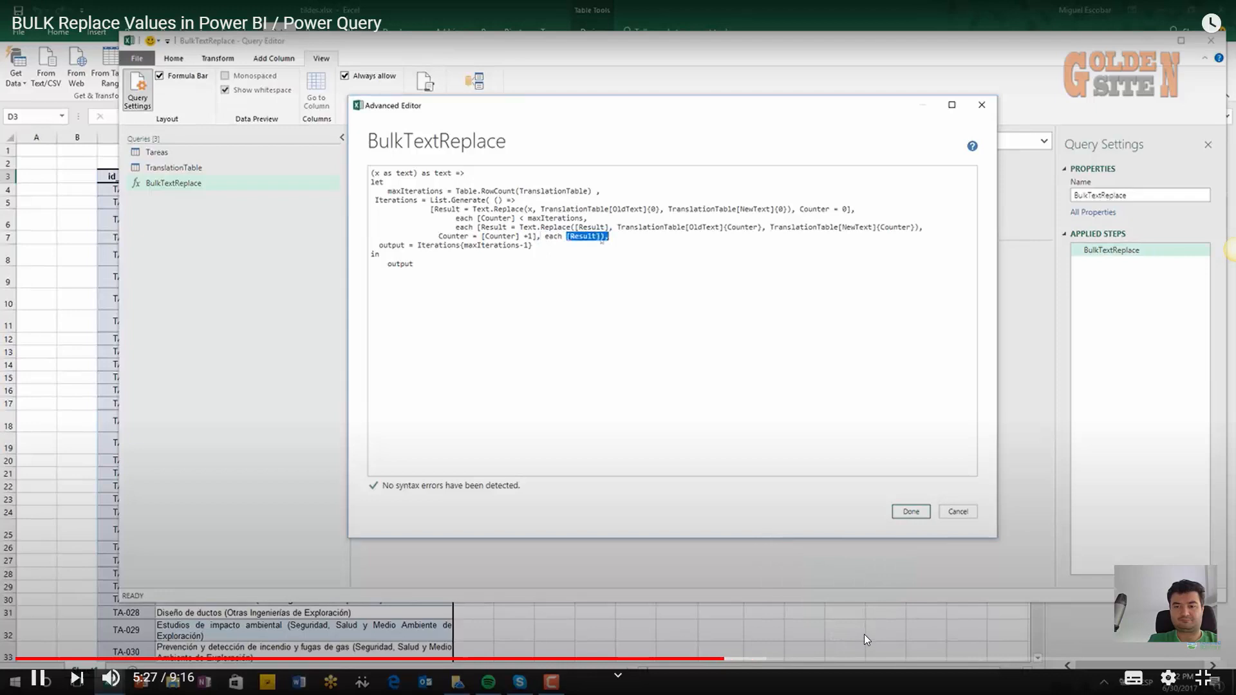
{"action": "left_click", "coordinate": [876, 658]}
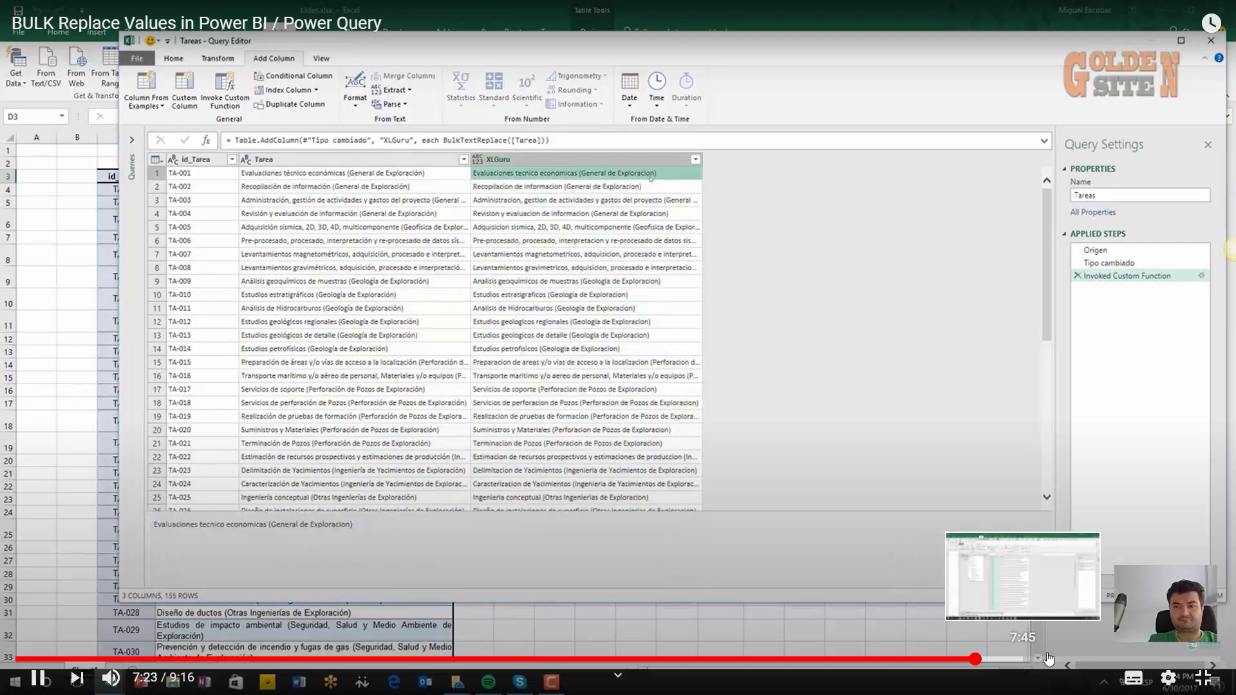
{"action": "left_click", "coordinate": [1080, 660]}
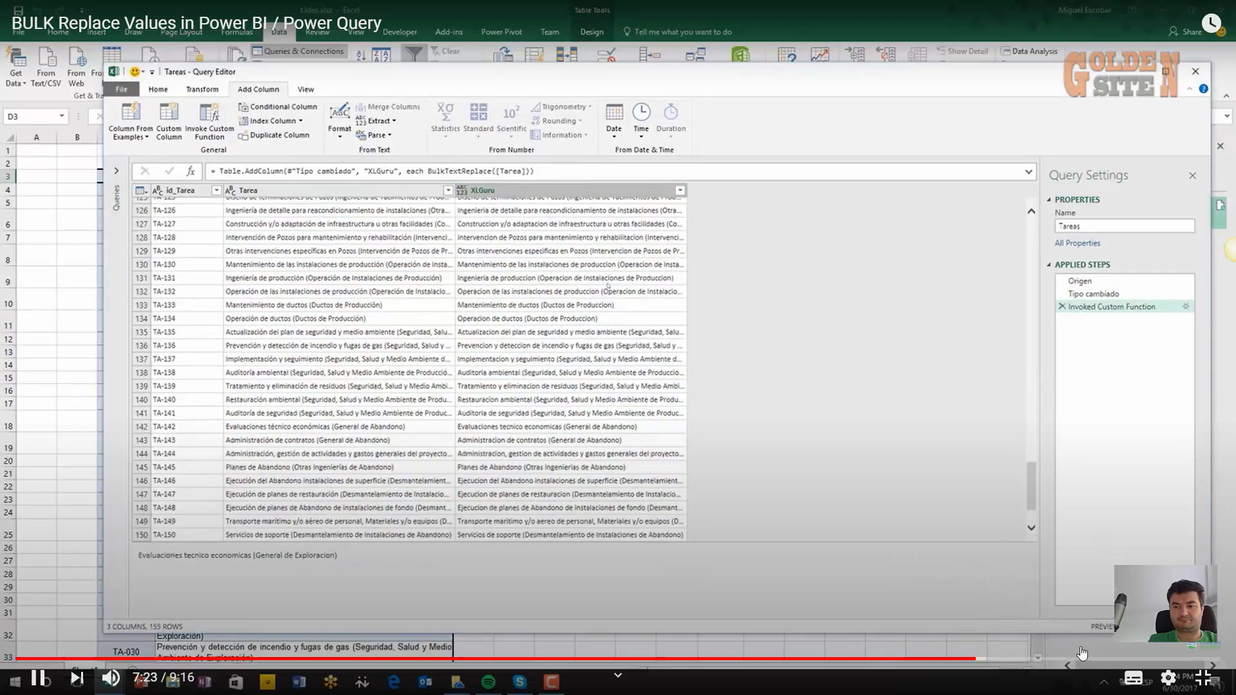
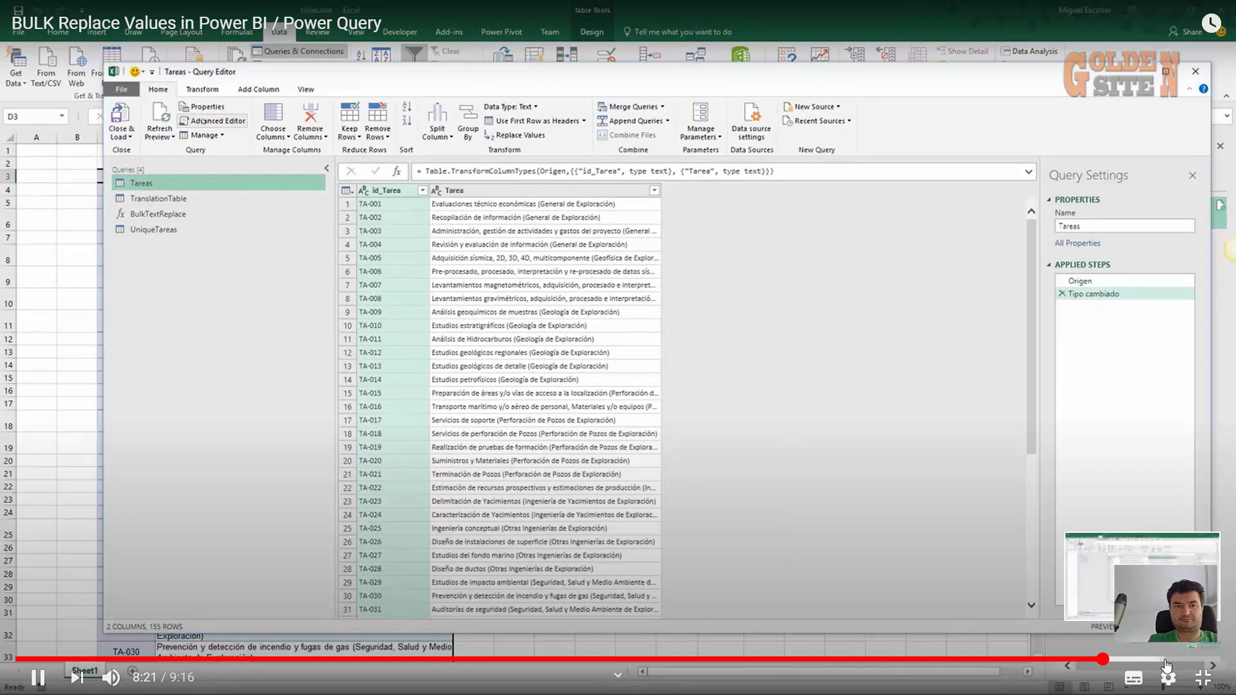
Skip to the end of the BULK Replace Values video, pause it, and leave full screen
{"action": "left_click", "coordinate": [1172, 663]}
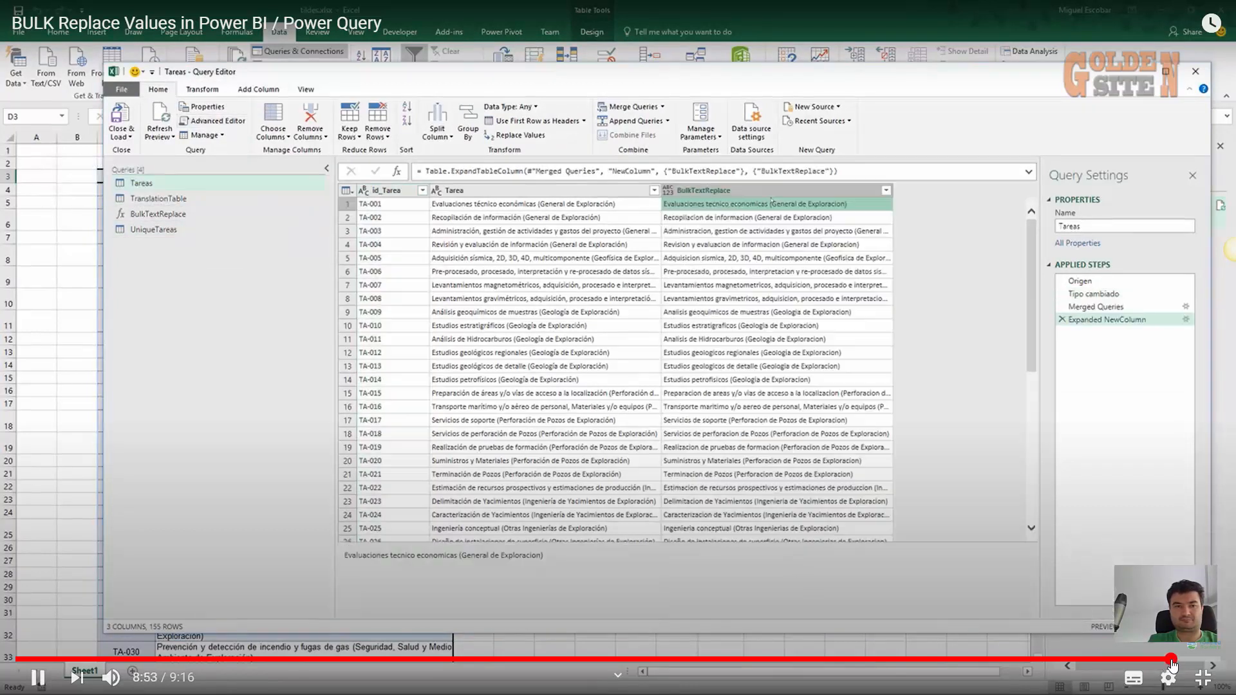
{"action": "left_click", "coordinate": [853, 523]}
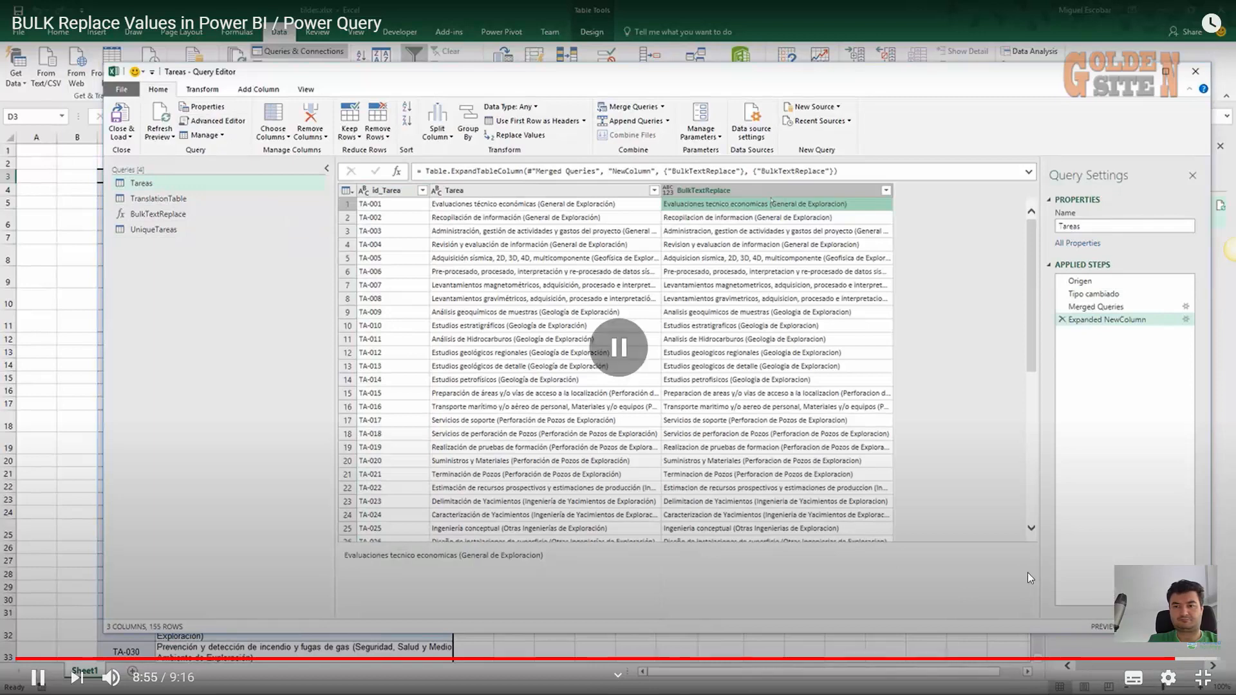
{"action": "left_click", "coordinate": [1202, 677]}
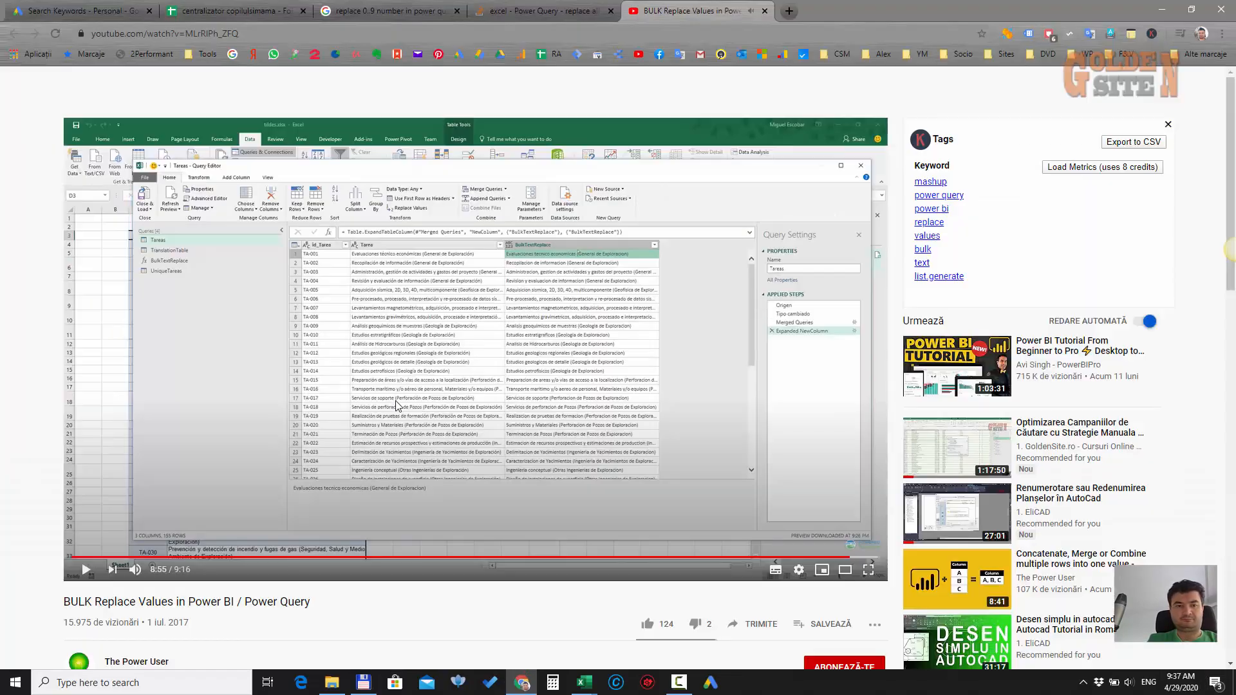
Download the sample workbook linked in the video description, saving it as tildes in Downloads
{"action": "scroll", "coordinate": [395, 393], "scroll_direction": "down", "scroll_amount": 5}
{"action": "scroll", "coordinate": [388, 390], "scroll_direction": "up", "scroll_amount": 2}
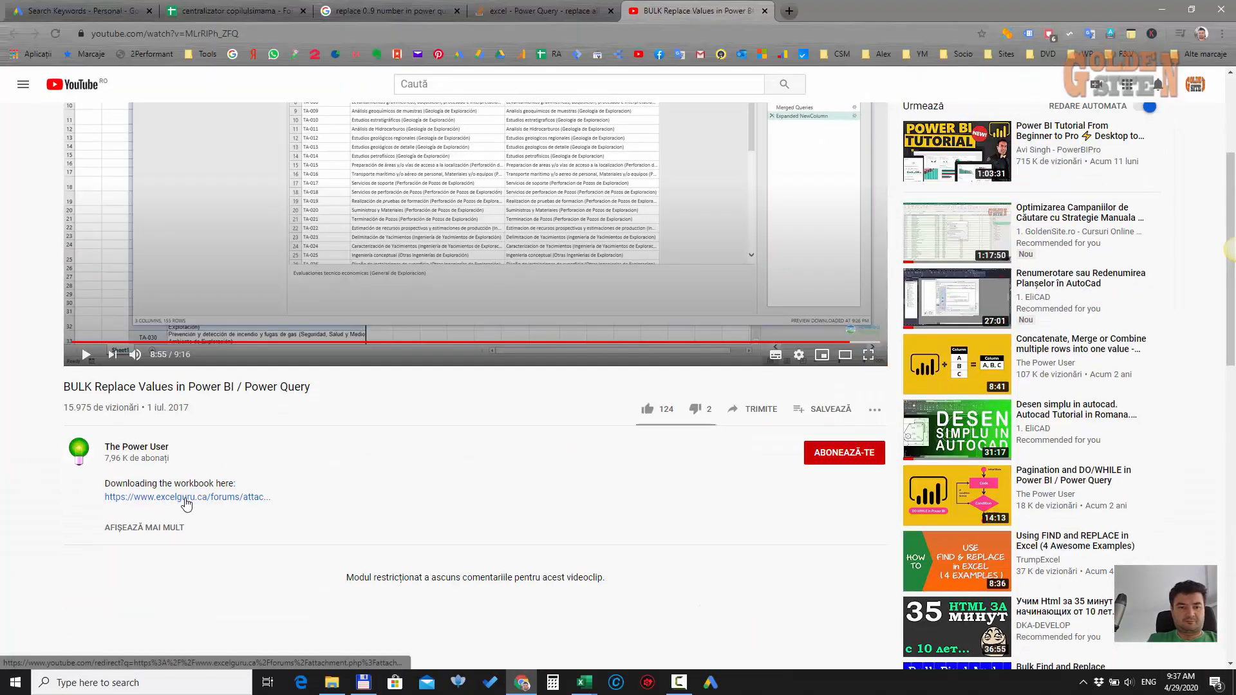
{"action": "left_click", "coordinate": [183, 500]}
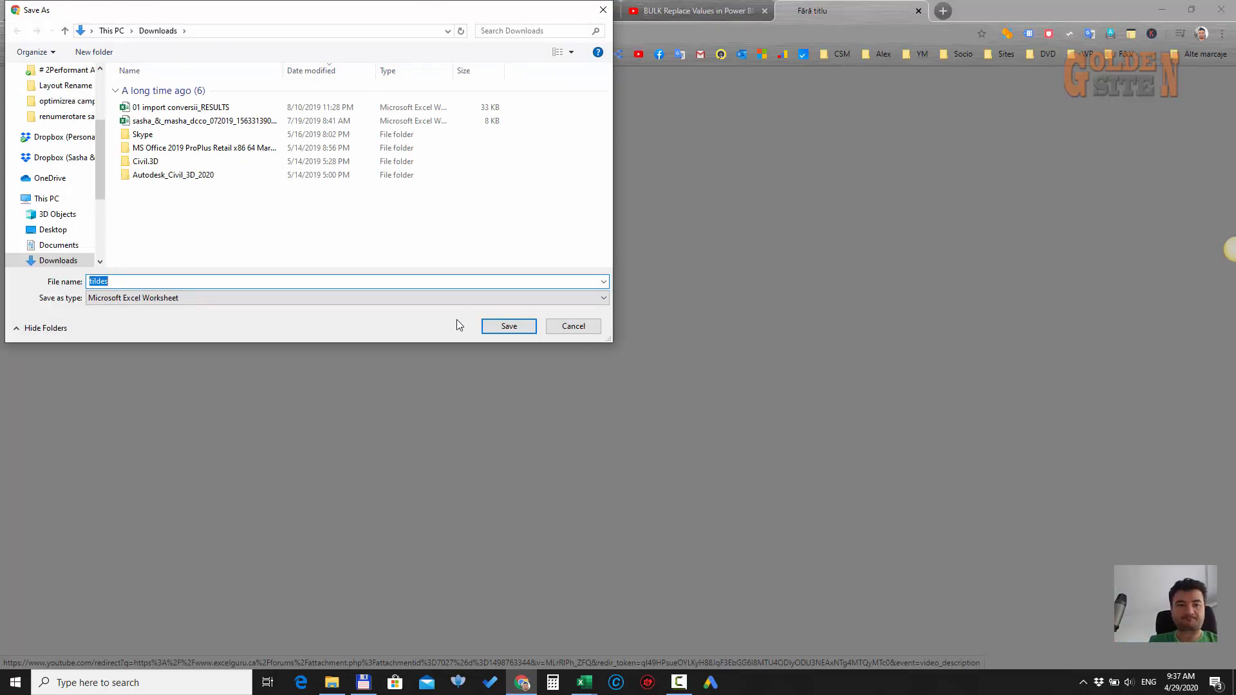
{"action": "left_click", "coordinate": [502, 326]}
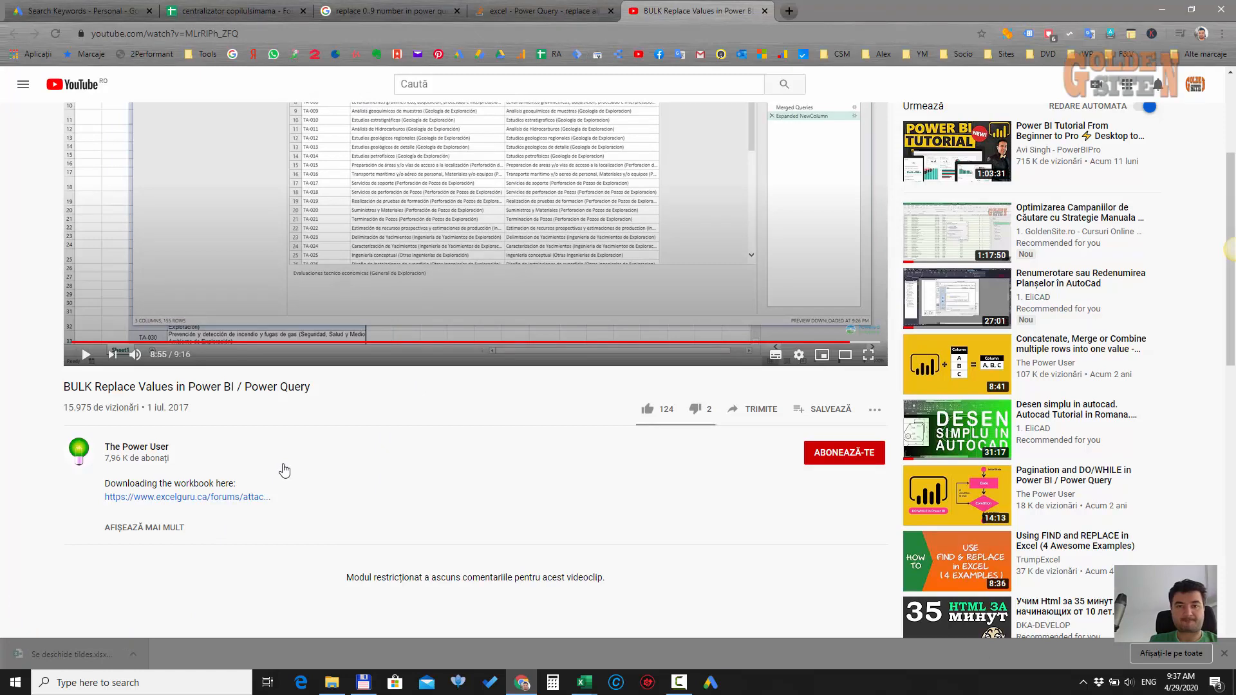
Close and load the keyword query in the Power Query Editor, and enable editing in the downloaded tildes workbook
{"action": "key", "text": "alt+Tab"}
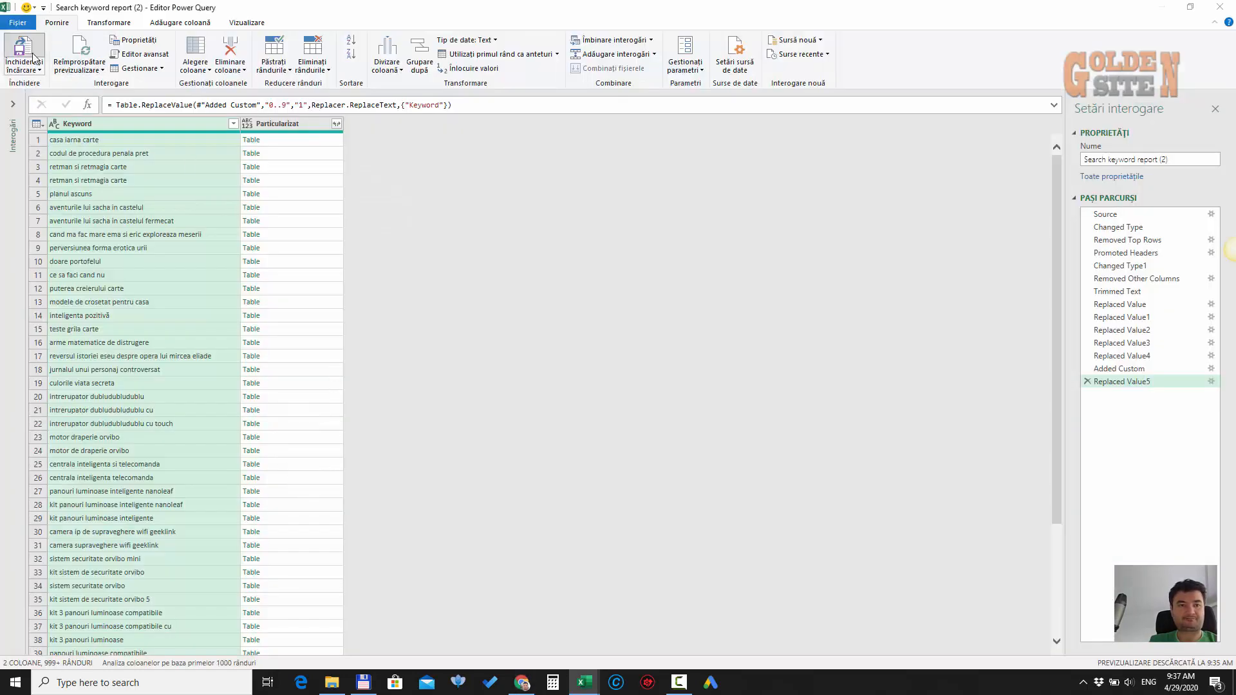
{"action": "left_click", "coordinate": [24, 52]}
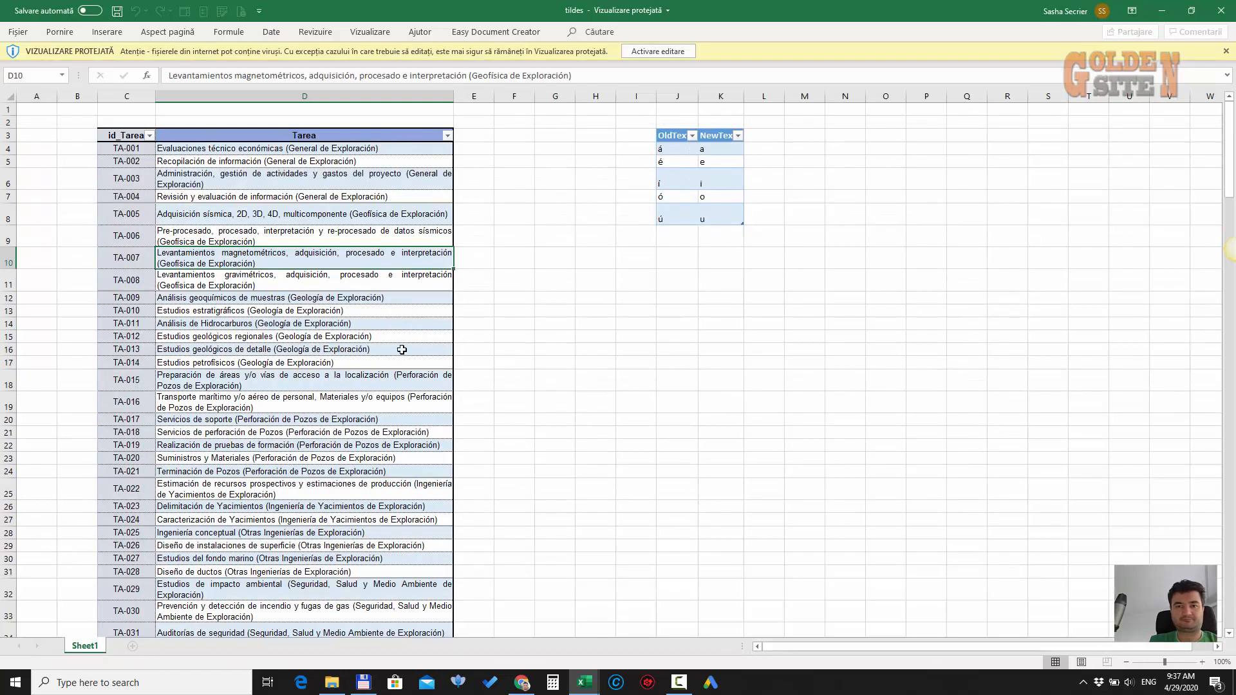
{"action": "left_click", "coordinate": [652, 49]}
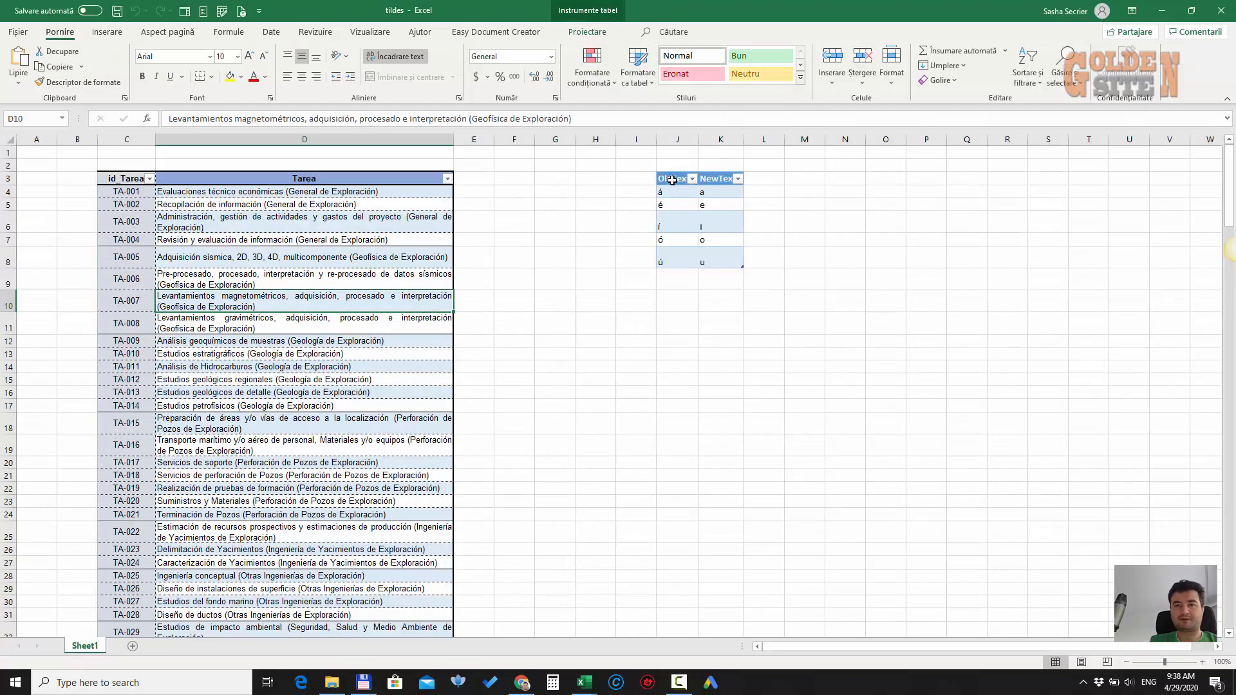
Copy the OldText/NewText table in tildes, show that workbook's queries and connections, and return to 00 Prelucrare
{"action": "left_click_drag", "start_coordinate": [669, 186], "coordinate": [728, 257]}
{"action": "key", "text": "ctrl+c"}
{"action": "right_click", "coordinate": [708, 209]}
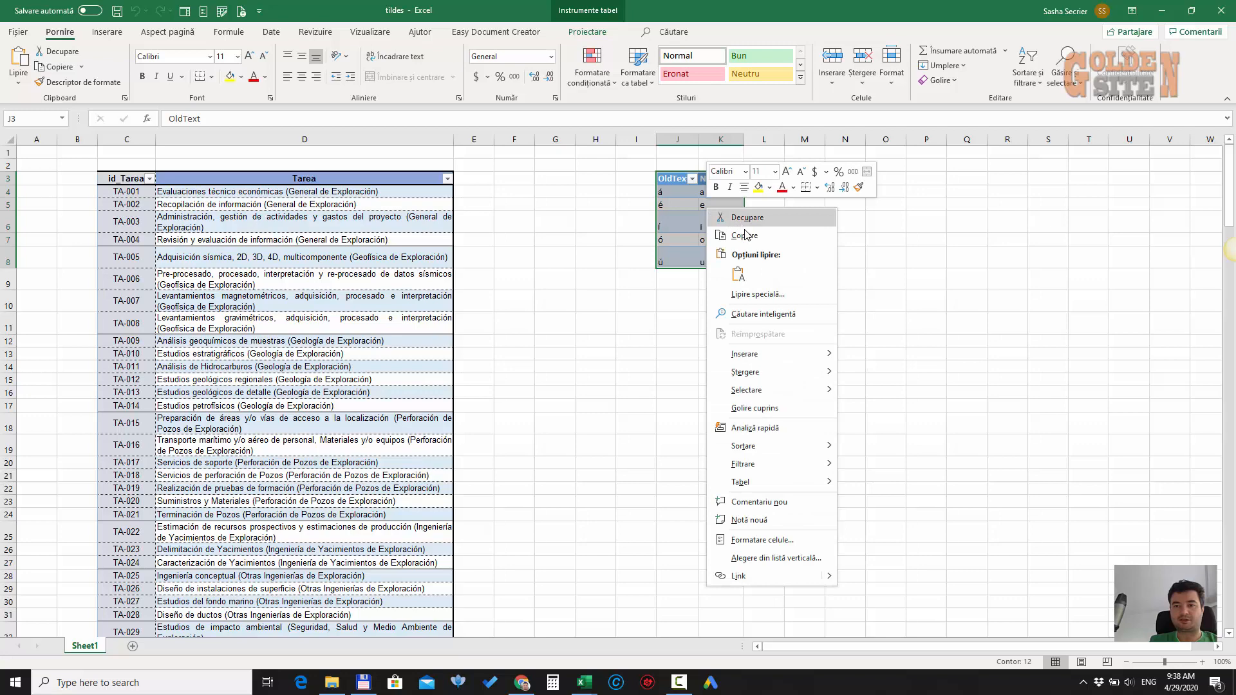
{"action": "left_click", "coordinate": [745, 235]}
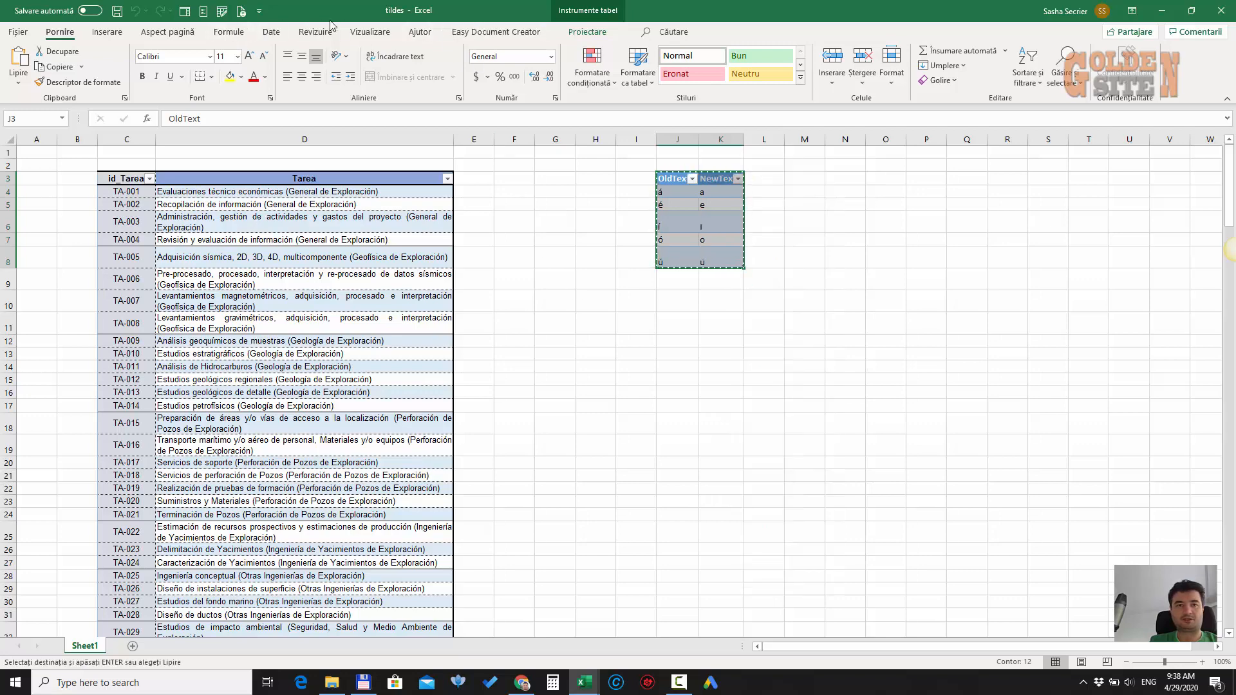
{"action": "left_click", "coordinate": [185, 11]}
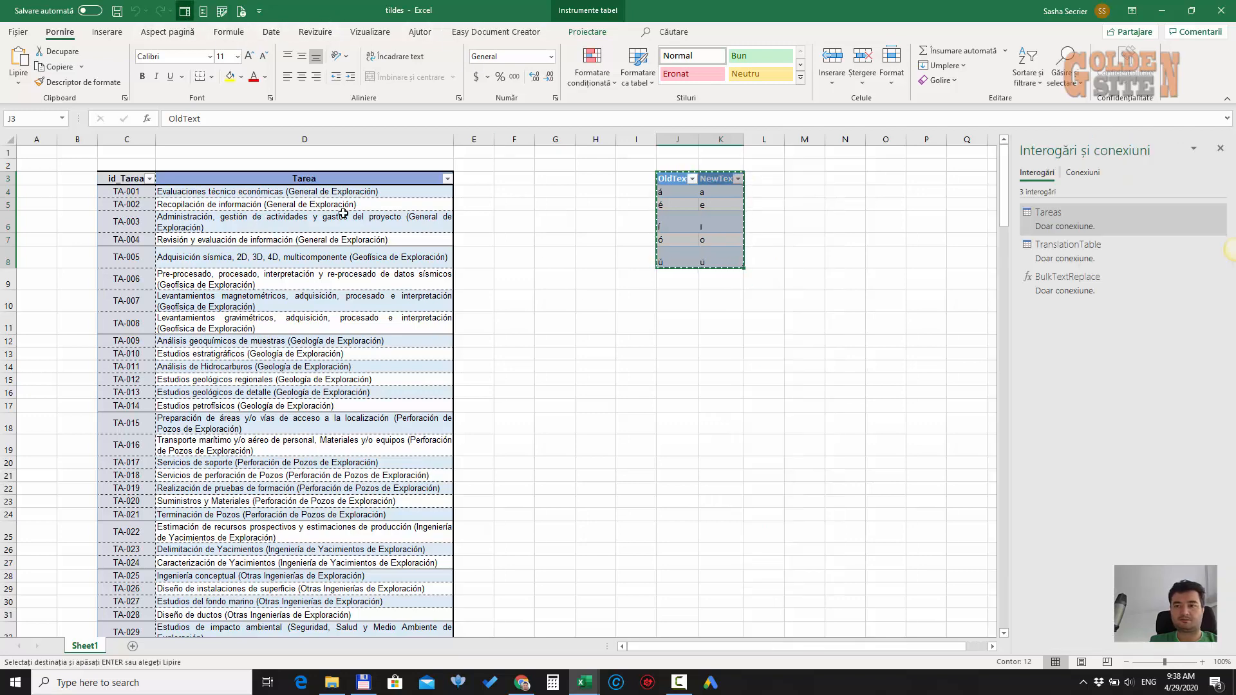
{"action": "left_click", "coordinate": [1163, 11]}
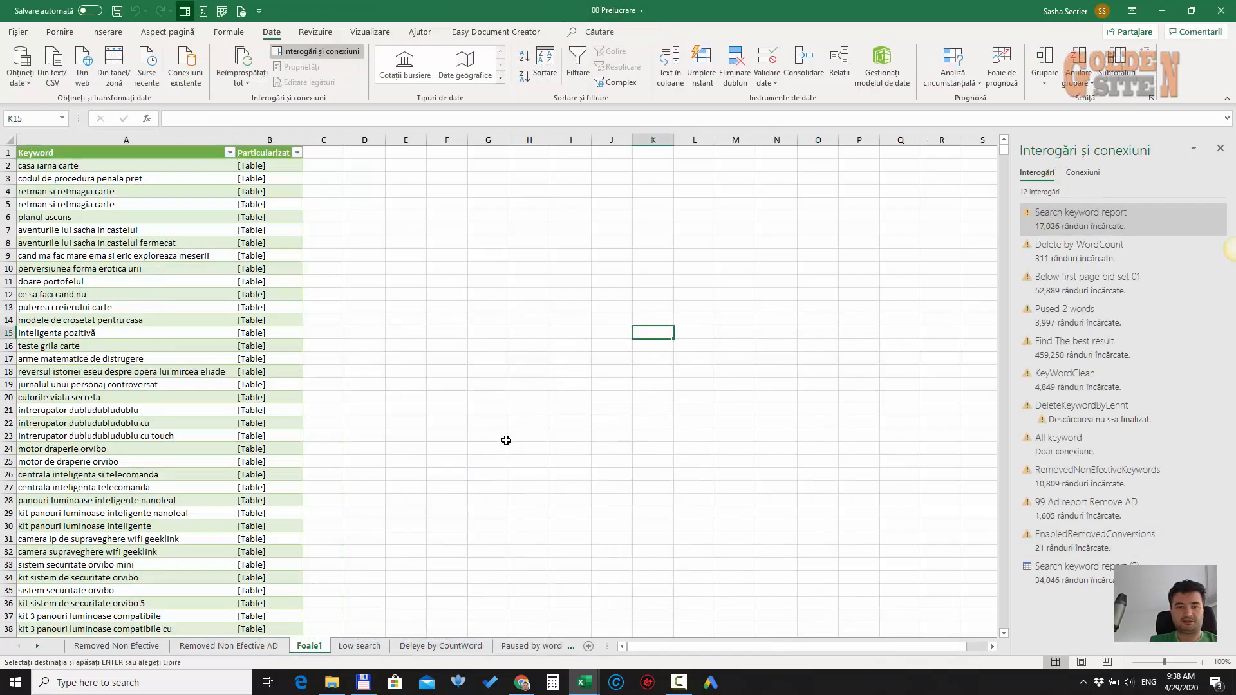
Delete the Foaie1 sheet from the 00 Prelucrare workbook
{"action": "right_click", "coordinate": [309, 647]}
{"action": "left_click", "coordinate": [348, 488]}
{"action": "key", "text": "Return"}
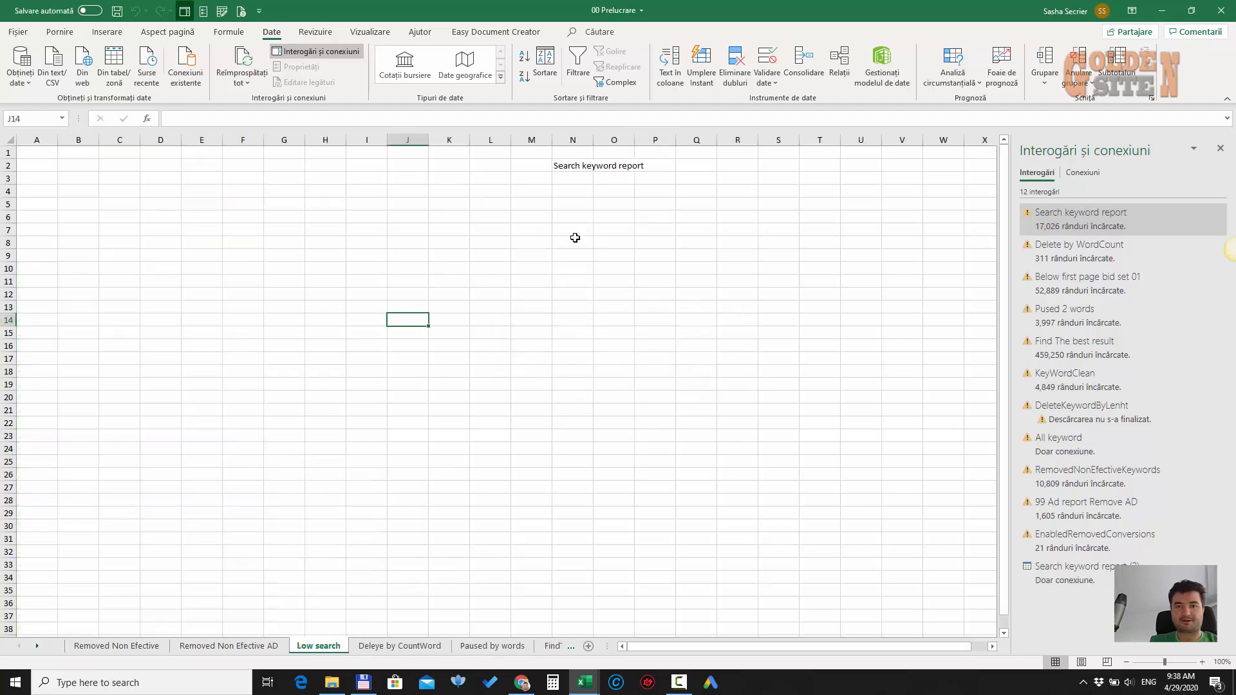
Copy the OldText/NewText table from the tildes workbook to cell N5 of the Low search sheet in 00 Prelucrare
{"action": "right_click", "coordinate": [571, 205]}
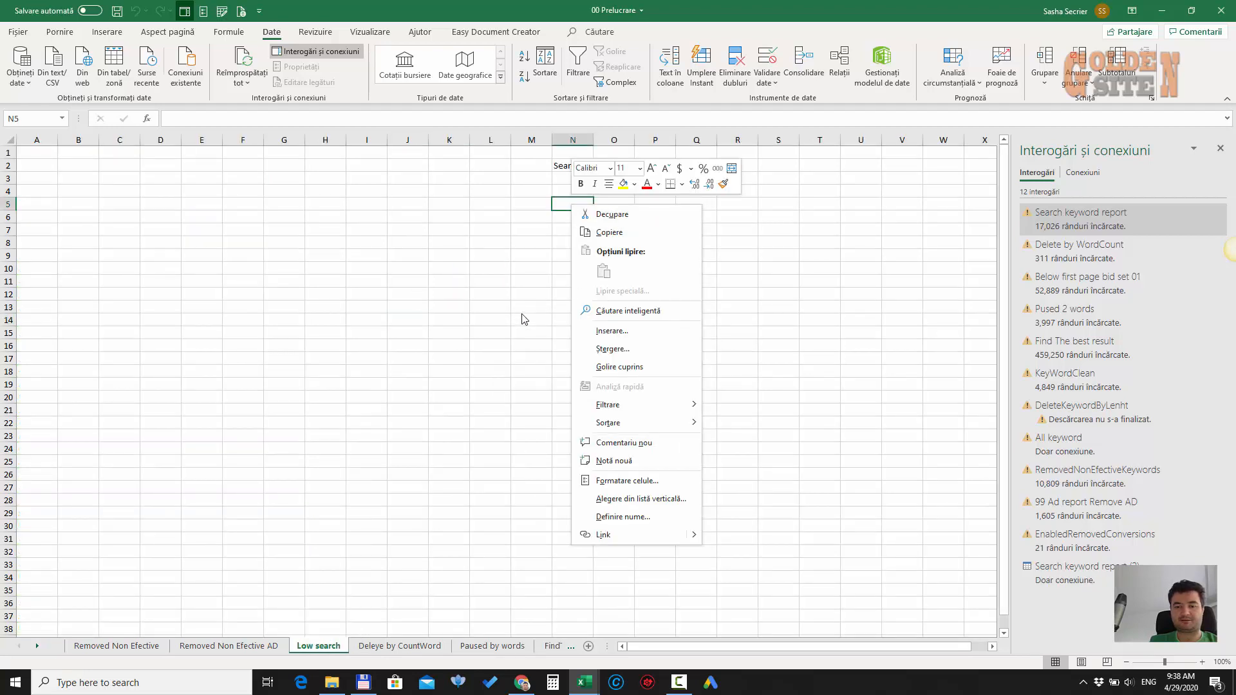
{"action": "left_click", "coordinate": [584, 683]}
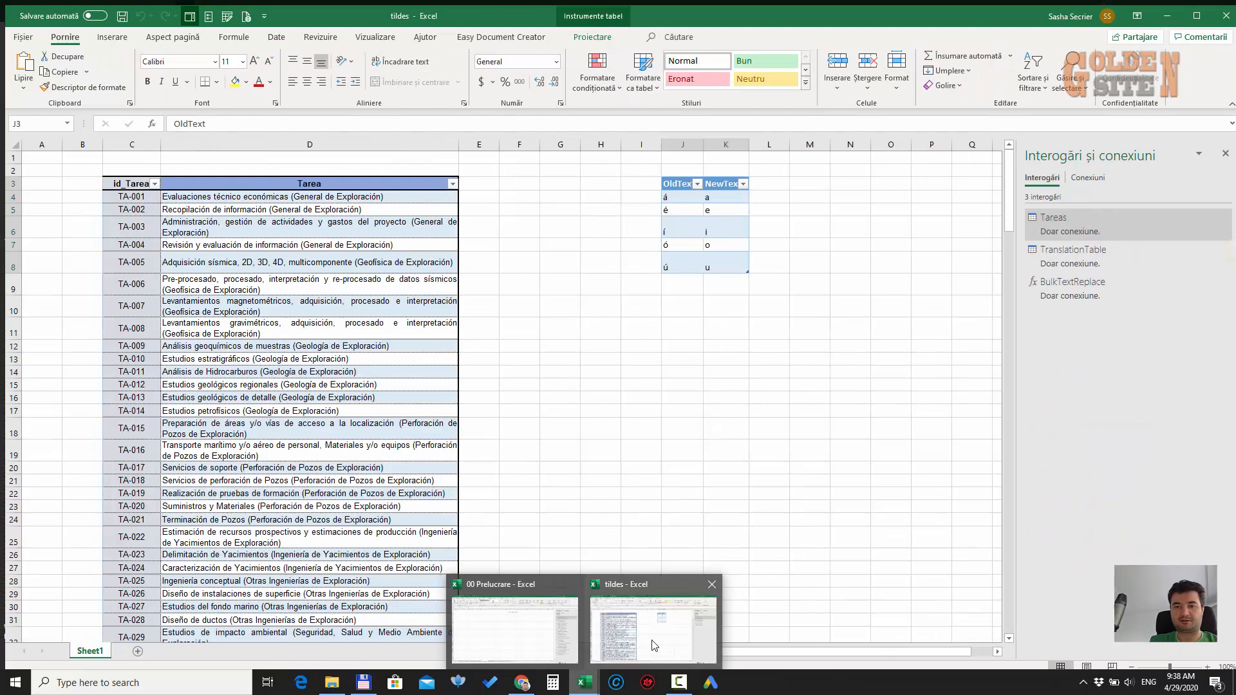
{"action": "left_click", "coordinate": [651, 640]}
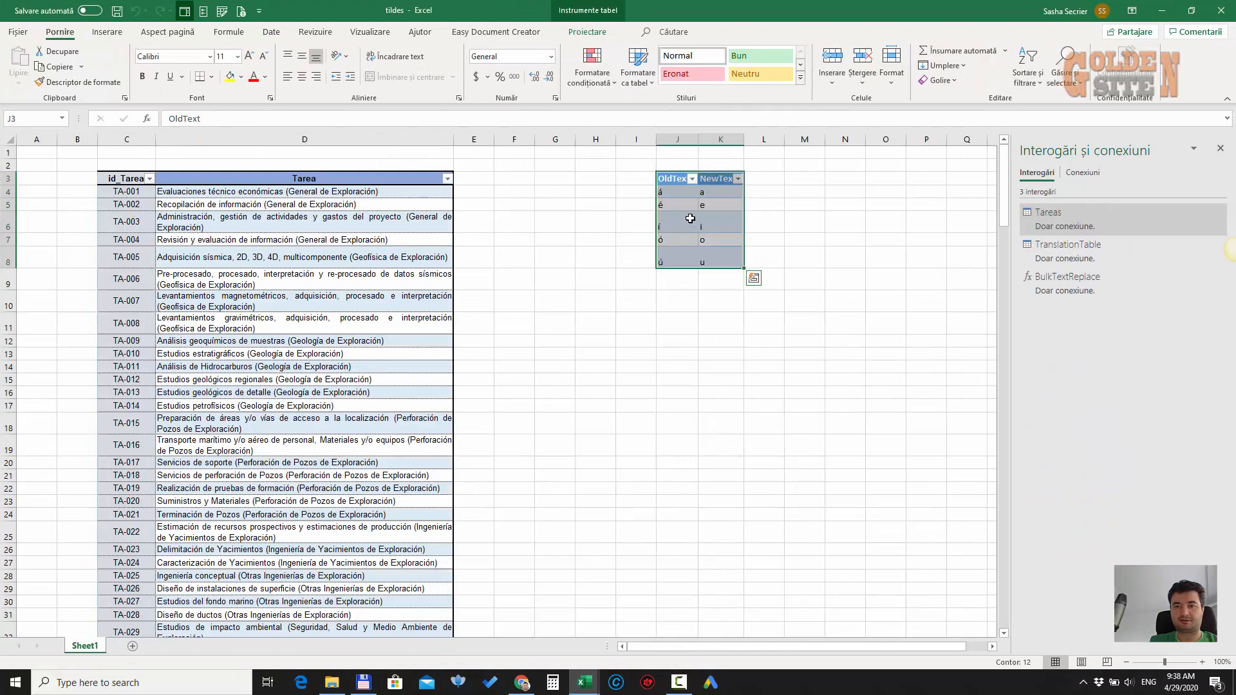
{"action": "right_click", "coordinate": [689, 195]}
{"action": "left_click", "coordinate": [715, 225]}
{"action": "key", "text": "alt+Tab"}
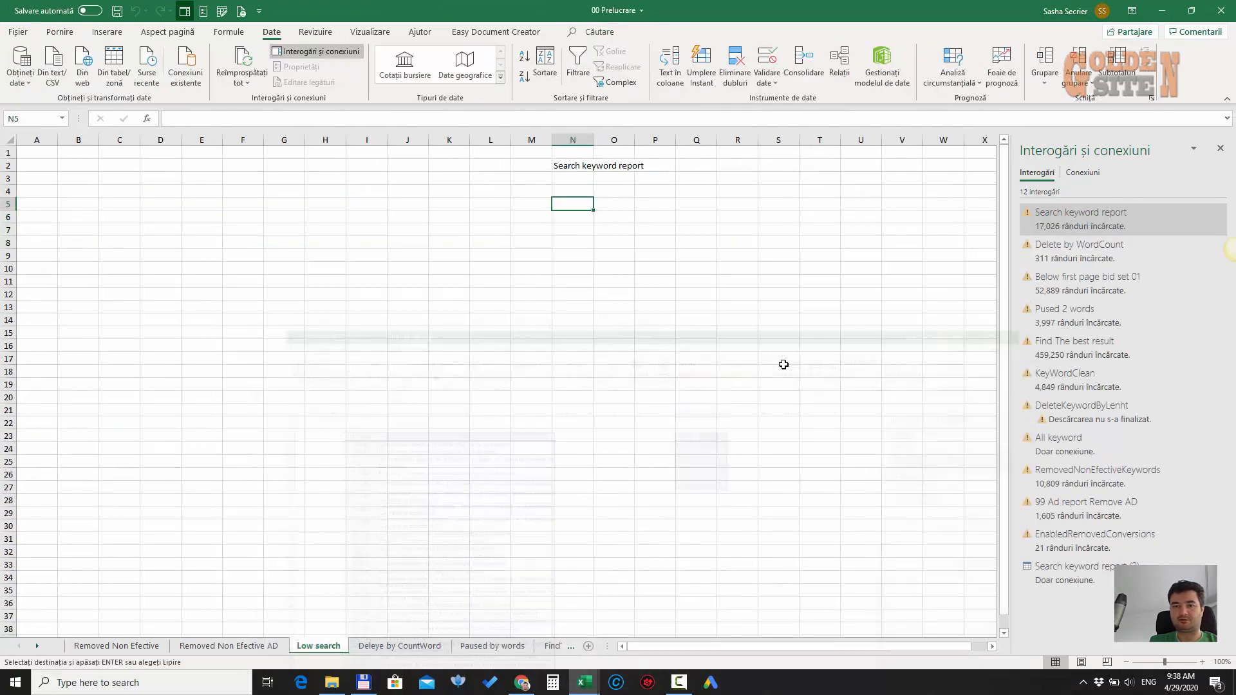
{"action": "right_click", "coordinate": [571, 202]}
{"action": "left_click", "coordinate": [608, 271]}
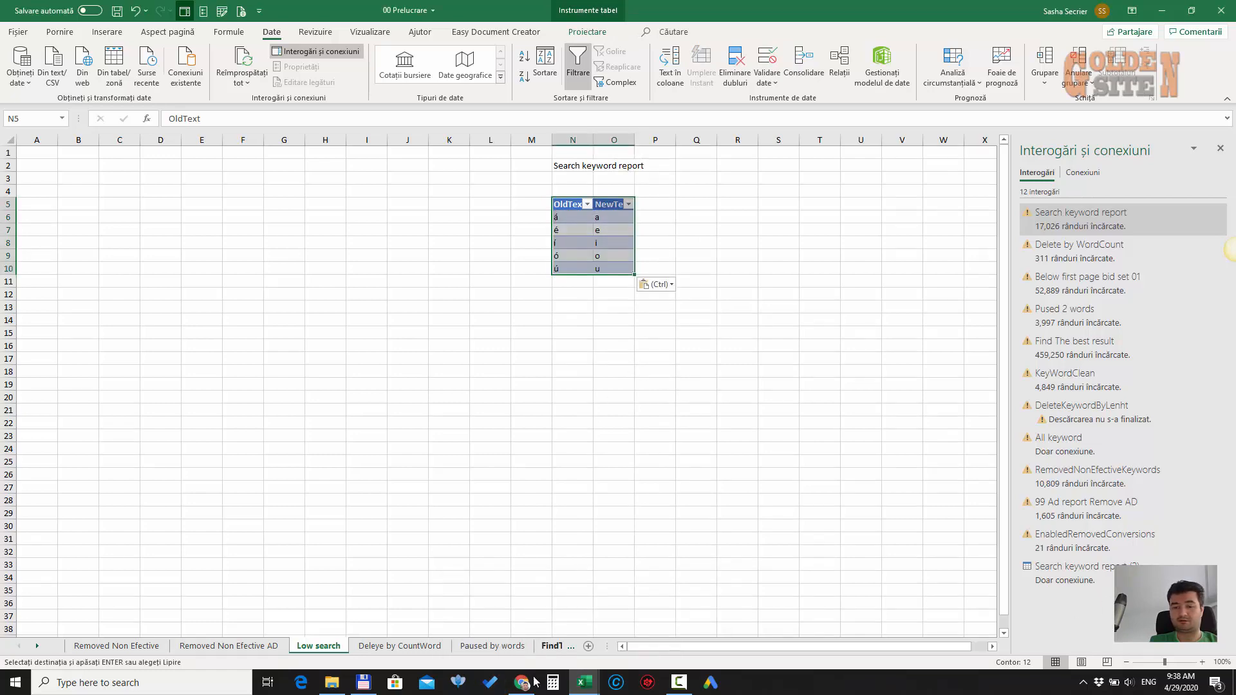
Copy the BulkTextReplace function query from tildes into the 00 Prelucrare queries, together with its TranslationTable query
{"action": "mouse_move", "coordinate": [585, 682]}
{"action": "left_click", "coordinate": [660, 637]}
{"action": "left_click", "coordinate": [1066, 291]}
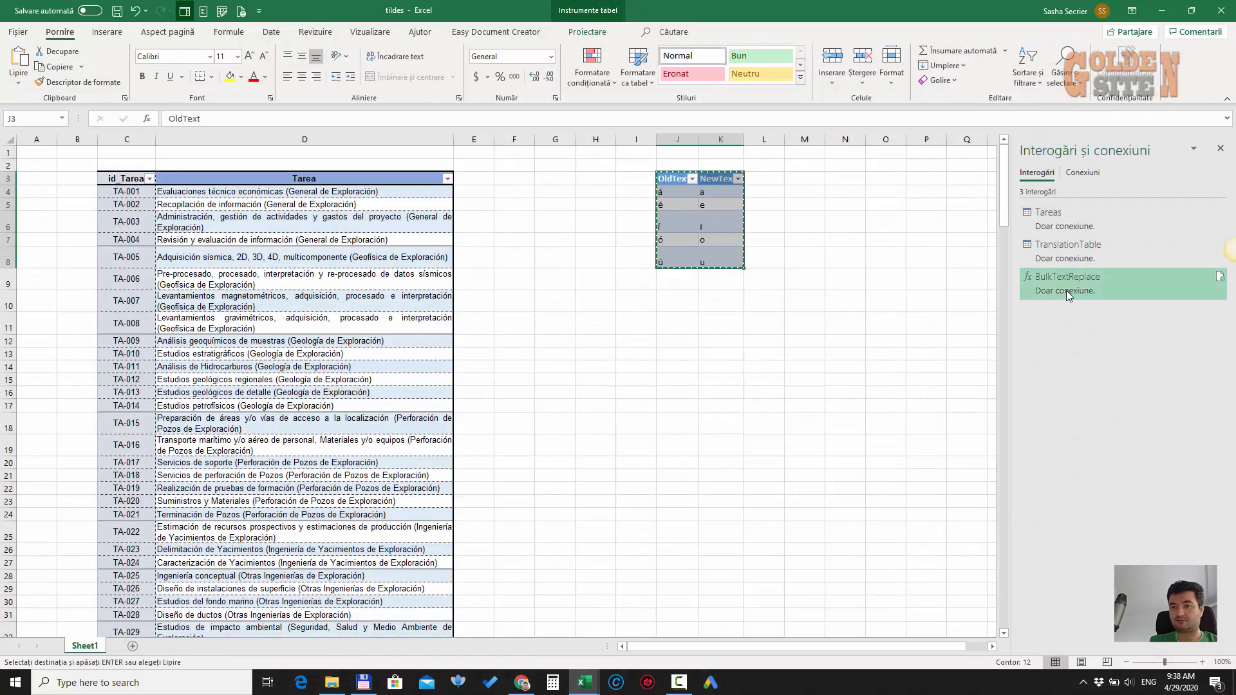
{"action": "right_click", "coordinate": [1095, 287]}
{"action": "left_click", "coordinate": [1128, 294]}
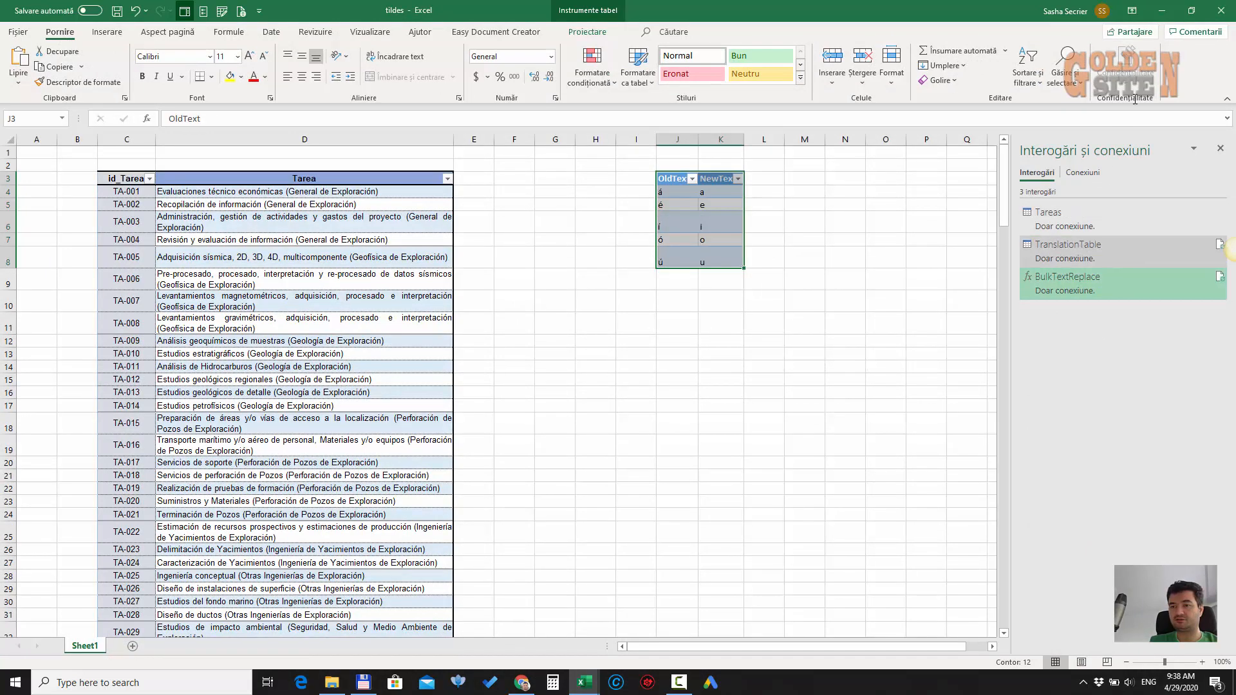
{"action": "left_click", "coordinate": [1162, 11]}
{"action": "right_click", "coordinate": [1109, 603]}
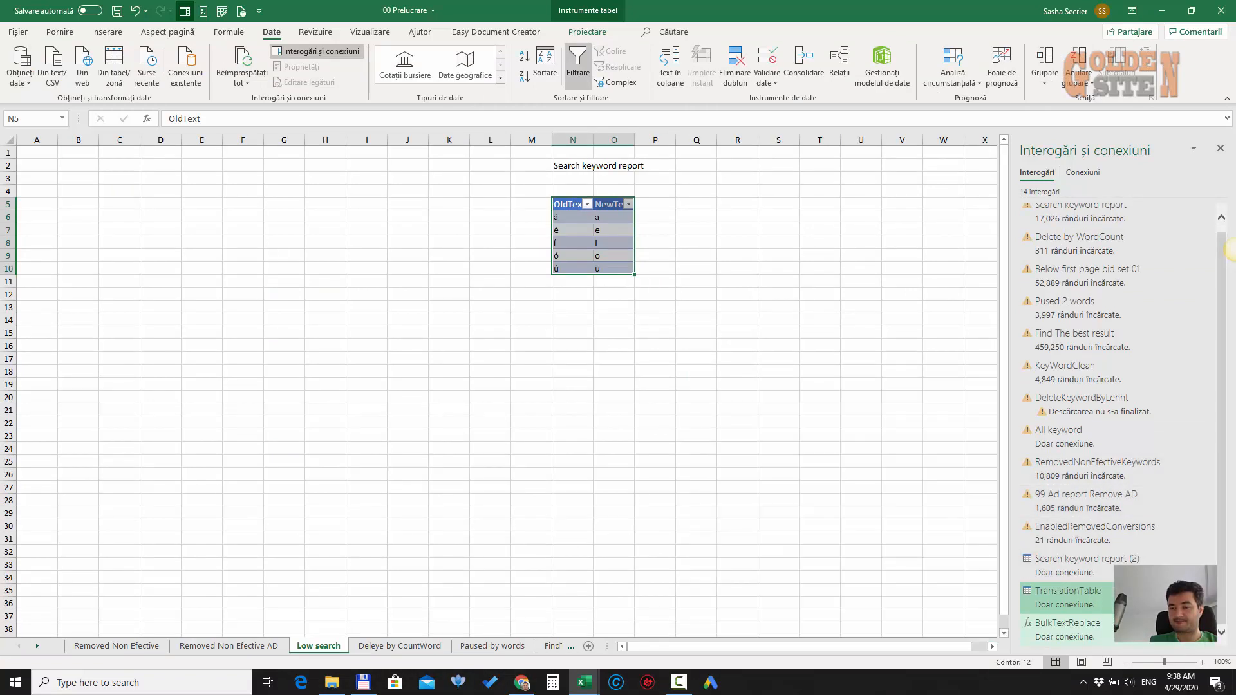
{"action": "mouse_move", "coordinate": [1108, 600]}
{"action": "mouse_move", "coordinate": [1106, 635]}
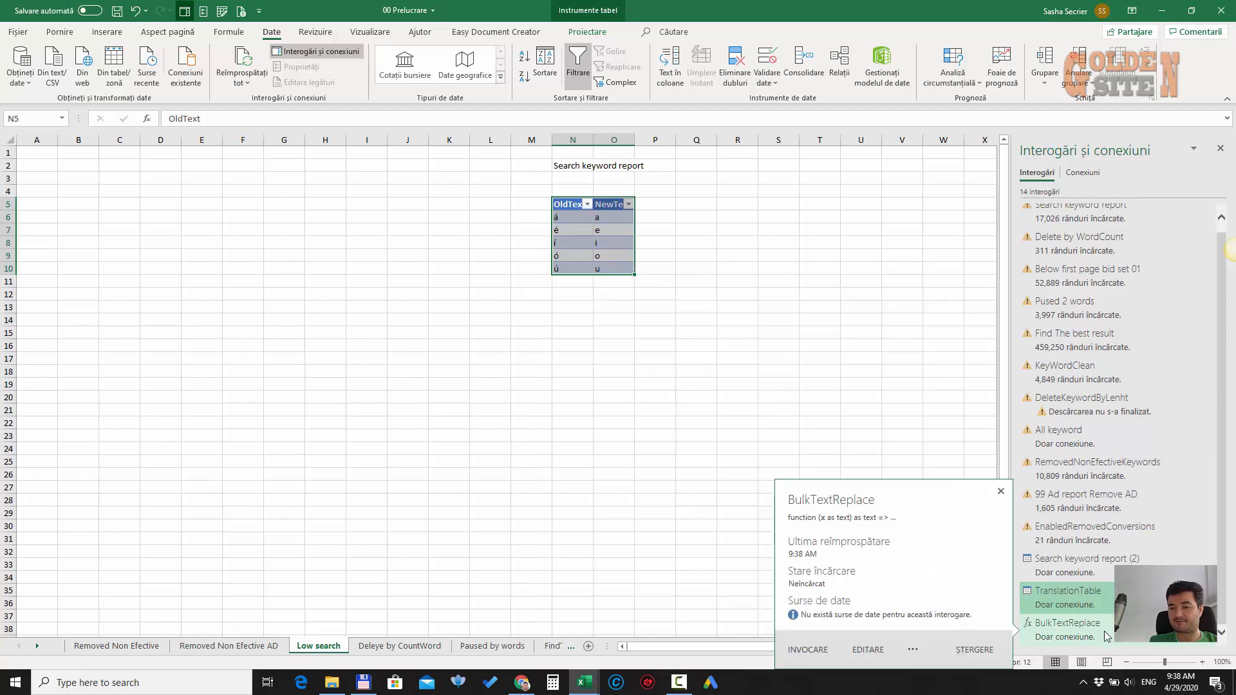
Replace the accented letters in the OldText column with a number series from 1 to 13, extending the table to row 18
{"action": "left_click", "coordinate": [583, 217]}
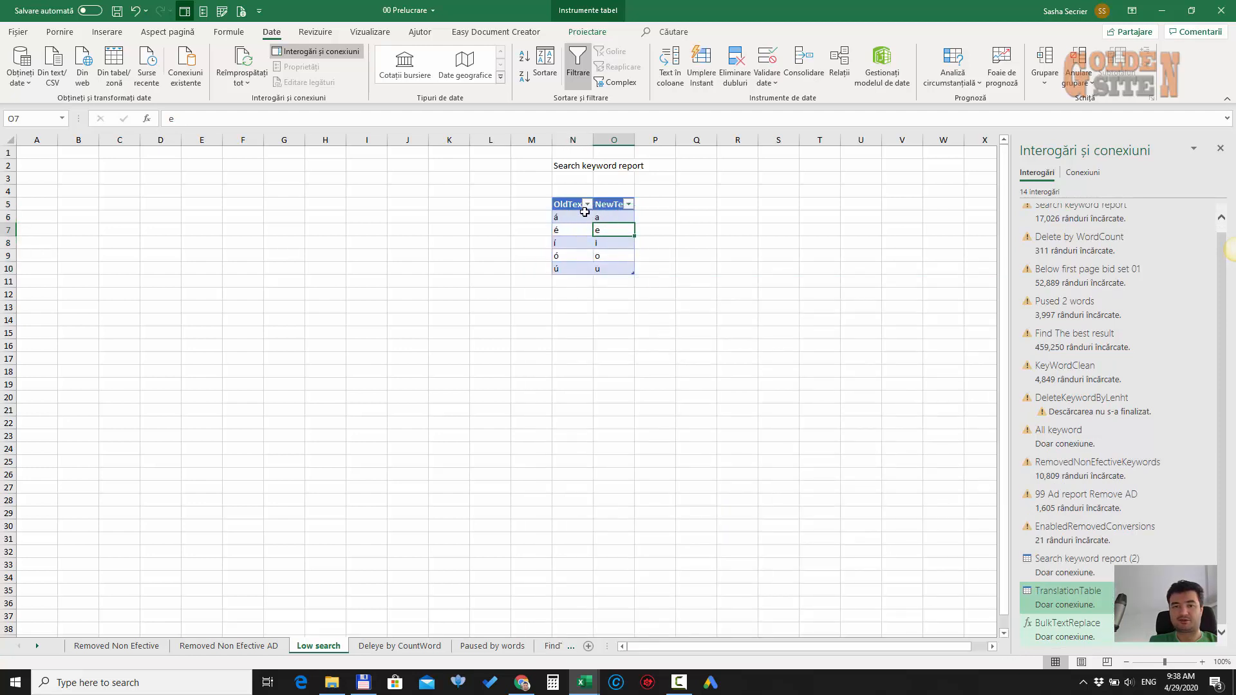
{"action": "type", "text": "1"}
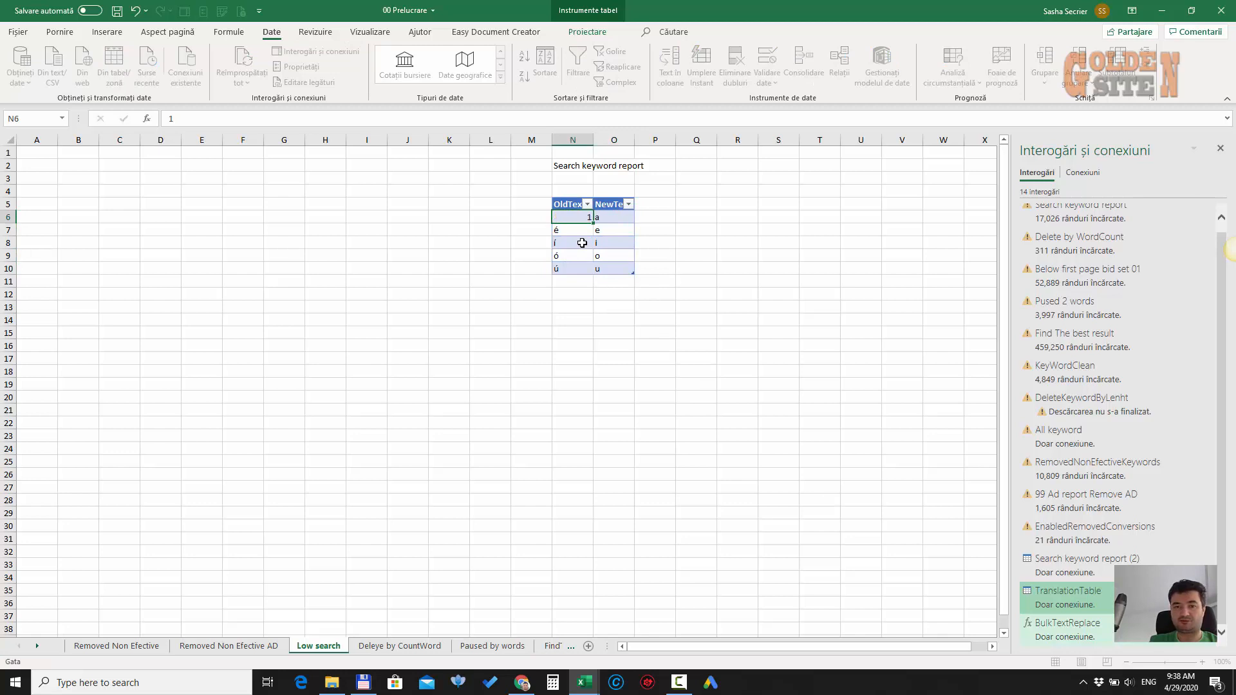
{"action": "key", "text": "Return"}
{"action": "type", "text": "2"}
{"action": "key", "text": "Return"}
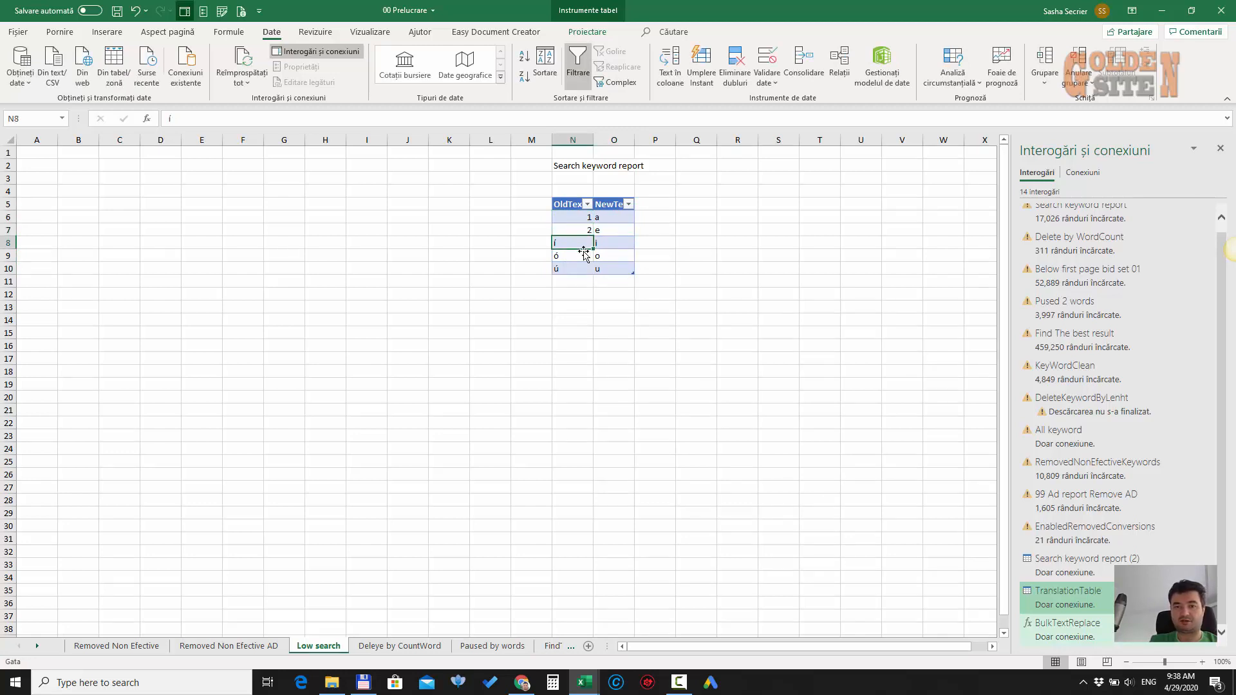
{"action": "key", "text": "Up"}
{"action": "key", "text": "Up"}
{"action": "left_click_drag", "start_coordinate": [592, 224], "coordinate": [602, 373]}
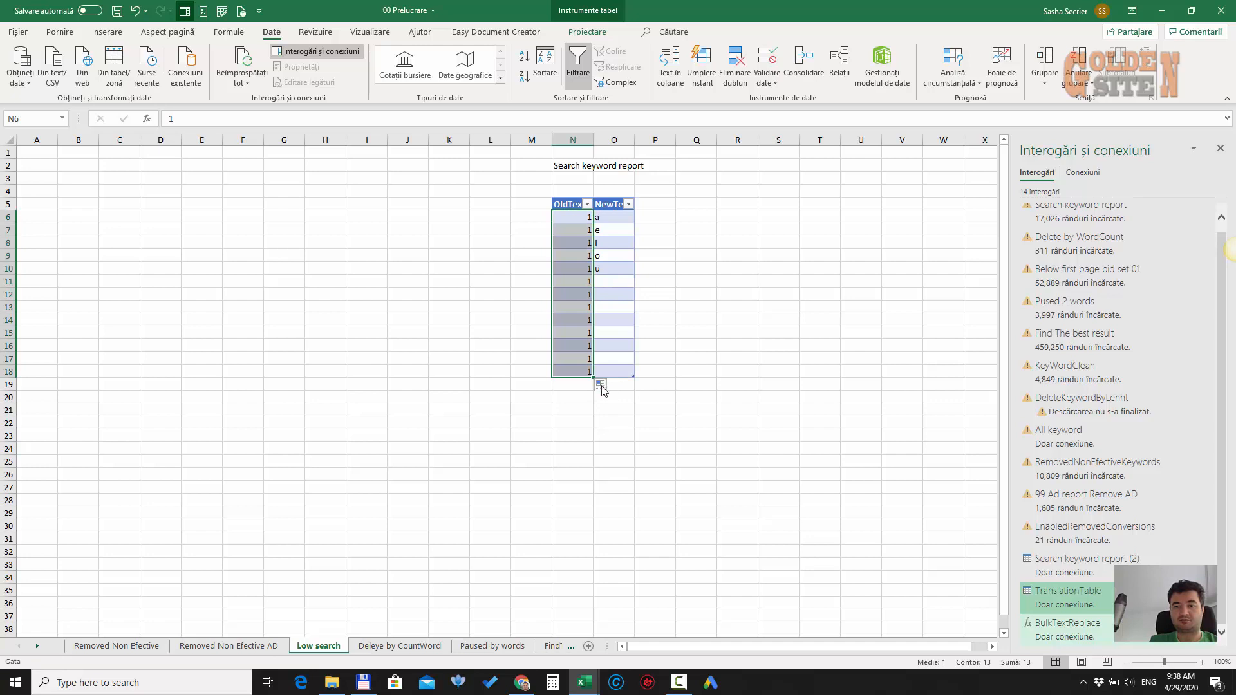
{"action": "left_click", "coordinate": [600, 385]}
{"action": "left_click", "coordinate": [637, 417]}
Renumber the OldText column to run from 0 to 9 in N6:N15, and shrink the table to end at row 15
{"action": "left_click", "coordinate": [575, 217]}
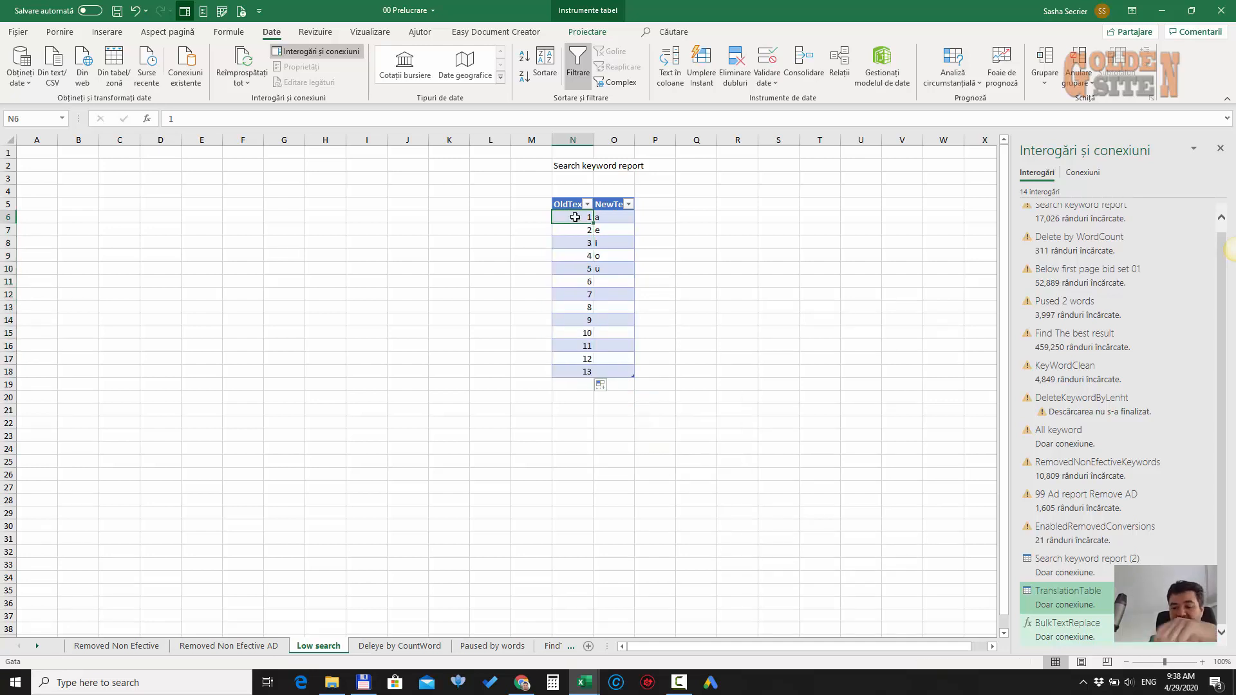
{"action": "type", "text": "0"}
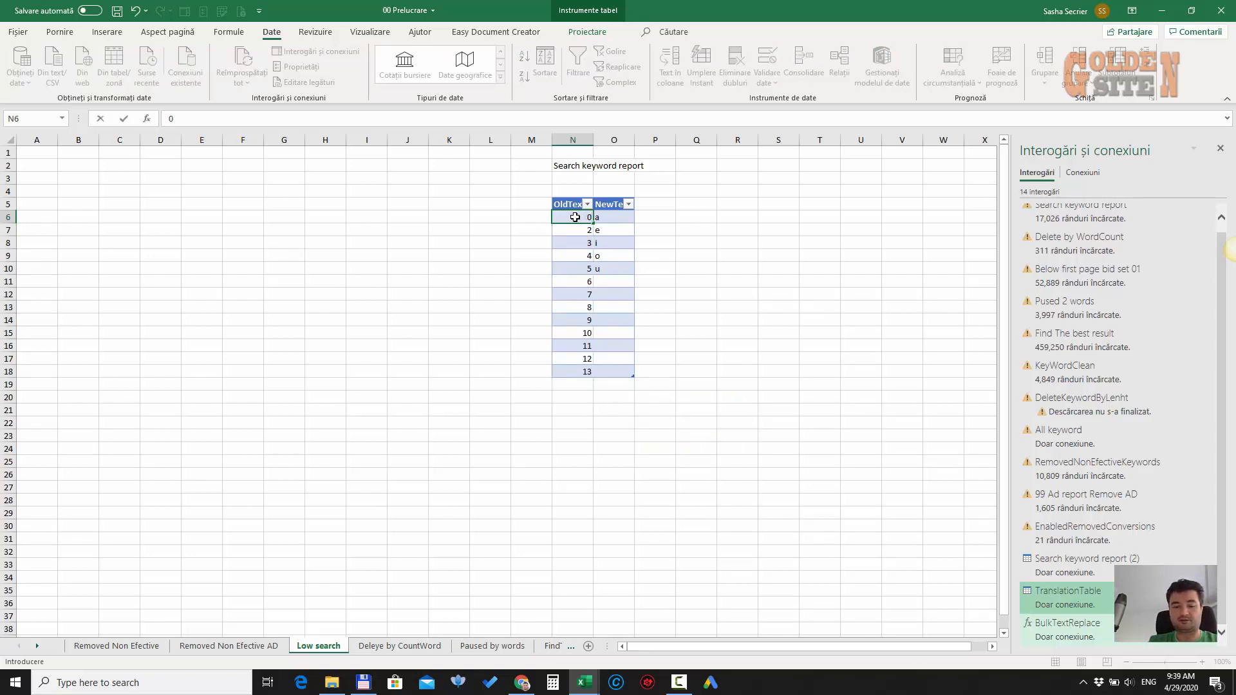
{"action": "key", "text": "Return"}
{"action": "type", "text": "1"}
{"action": "key", "text": "Return"}
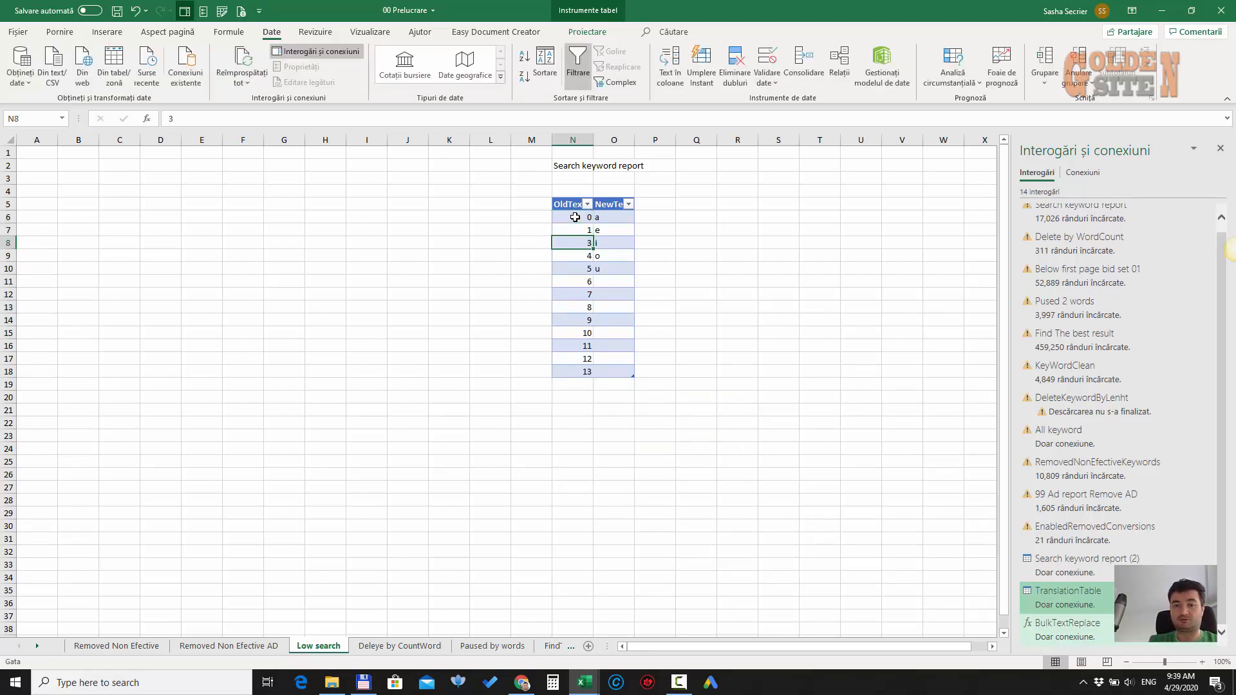
{"action": "left_click_drag", "start_coordinate": [575, 217], "coordinate": [608, 328]}
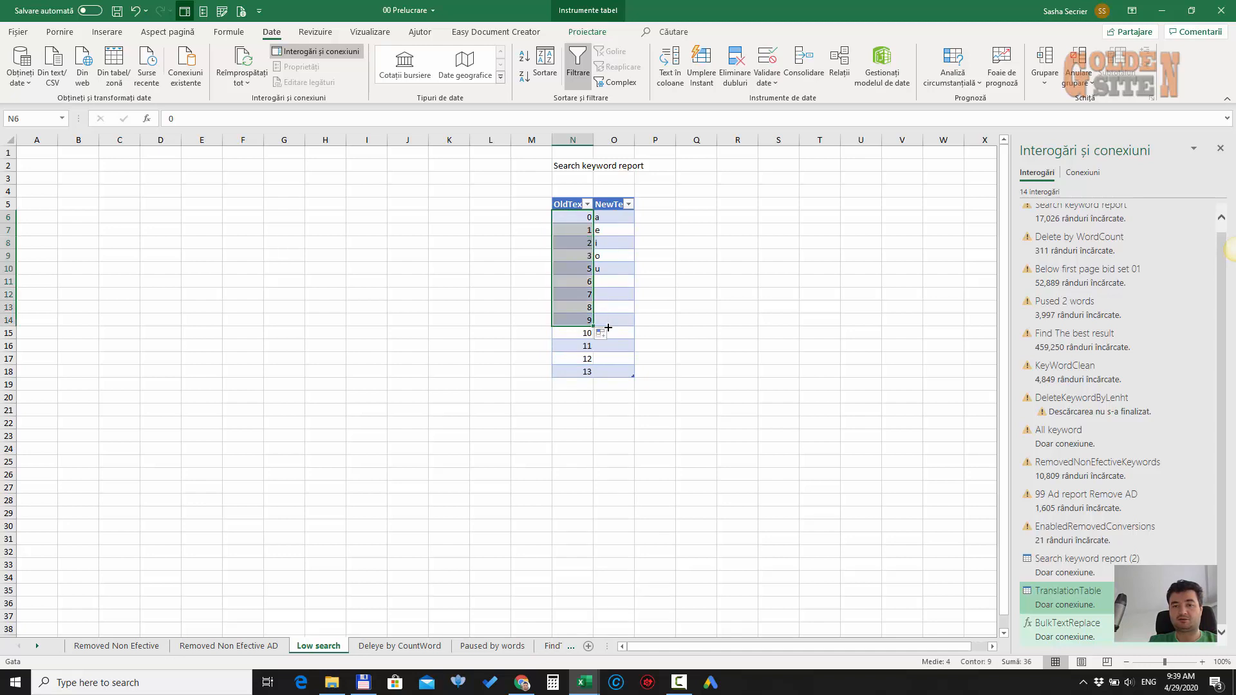
{"action": "left_click", "coordinate": [583, 334]}
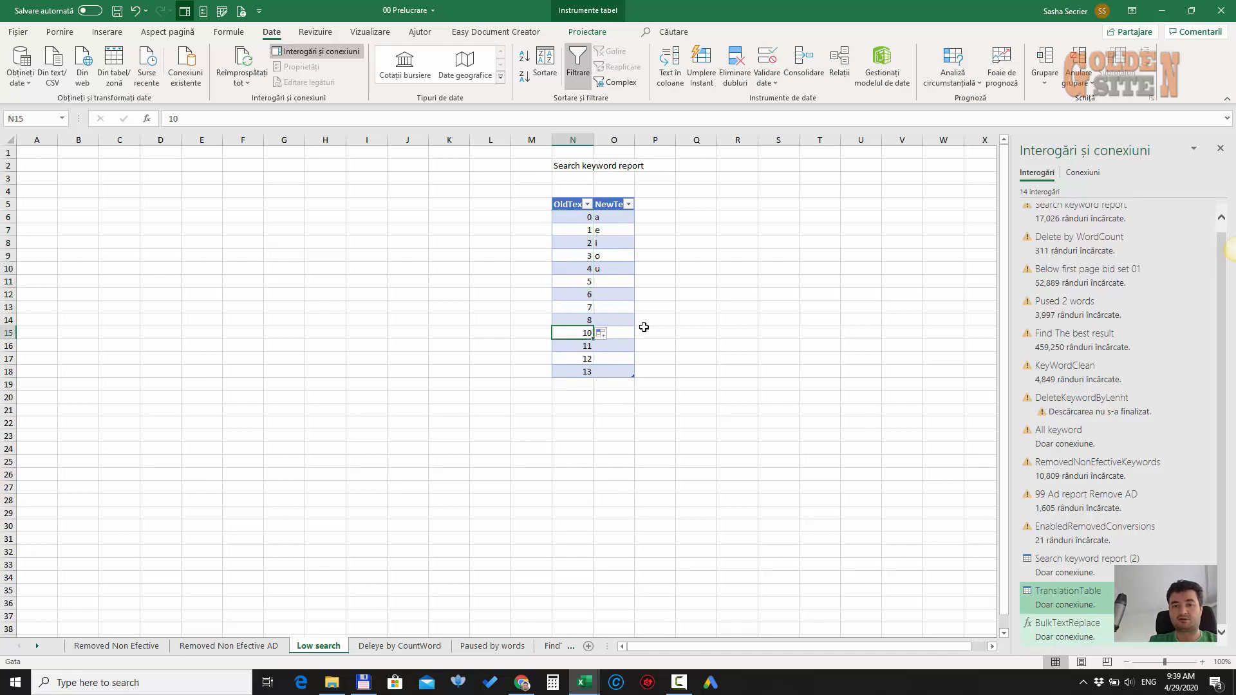
{"action": "type", "text": "9"}
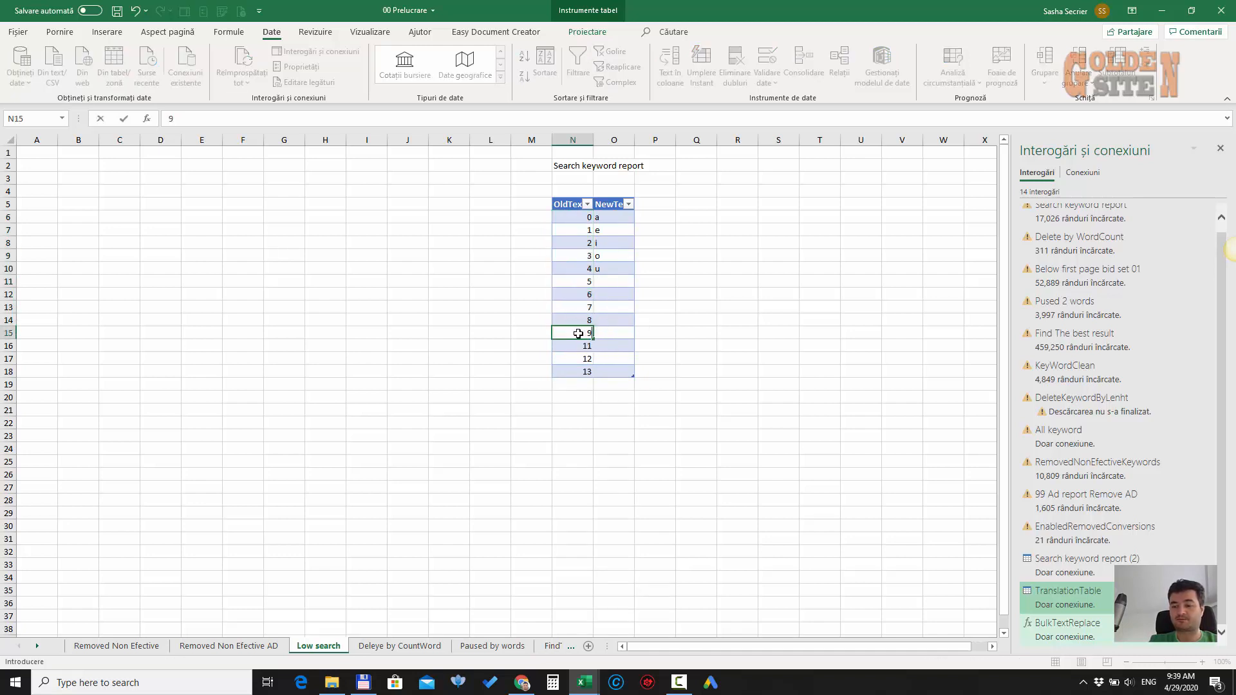
{"action": "key", "text": "Return"}
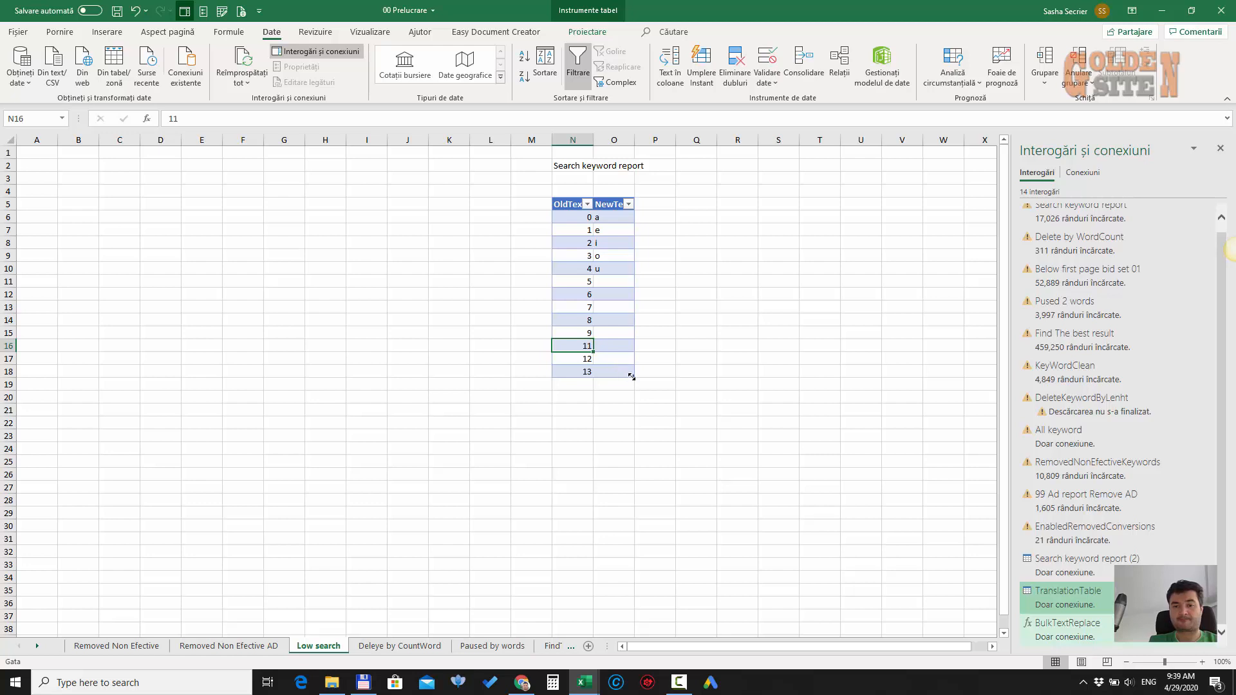
{"action": "left_click_drag", "start_coordinate": [631, 376], "coordinate": [585, 371]}
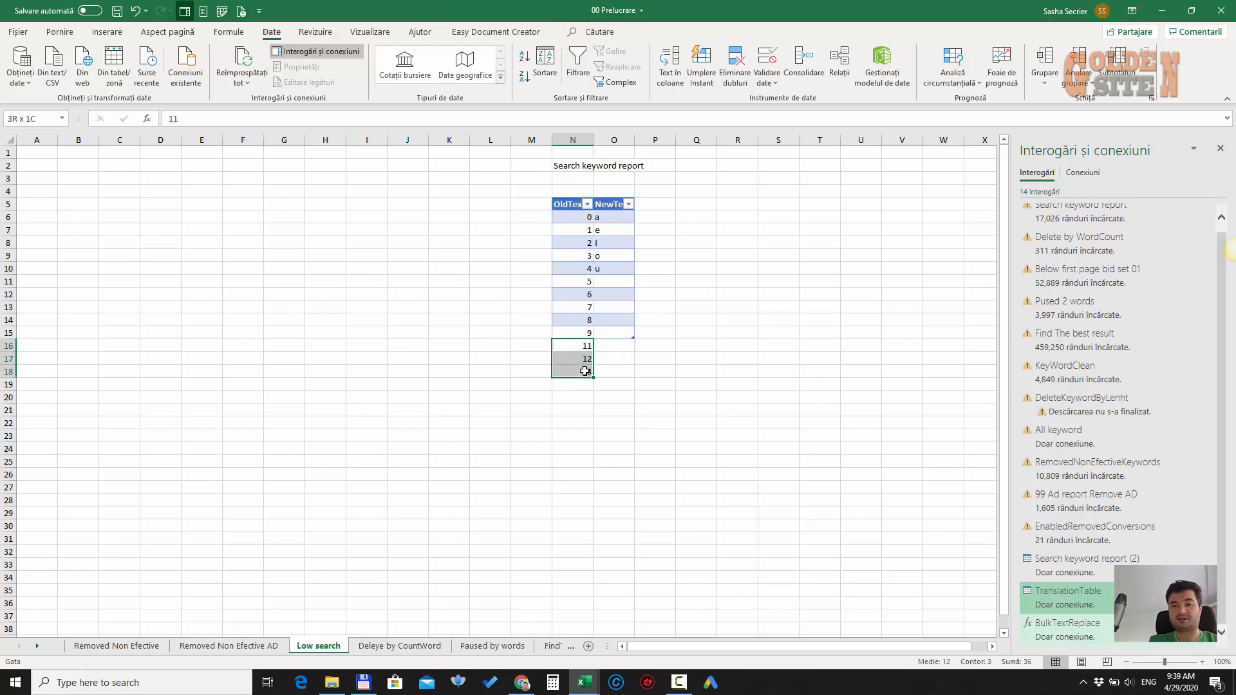
Clear the leftover numbers below the table in N16:N18 and the letters in the NewText cells O6:O10
{"action": "key", "text": "Delete"}
{"action": "left_click", "coordinate": [613, 219]}
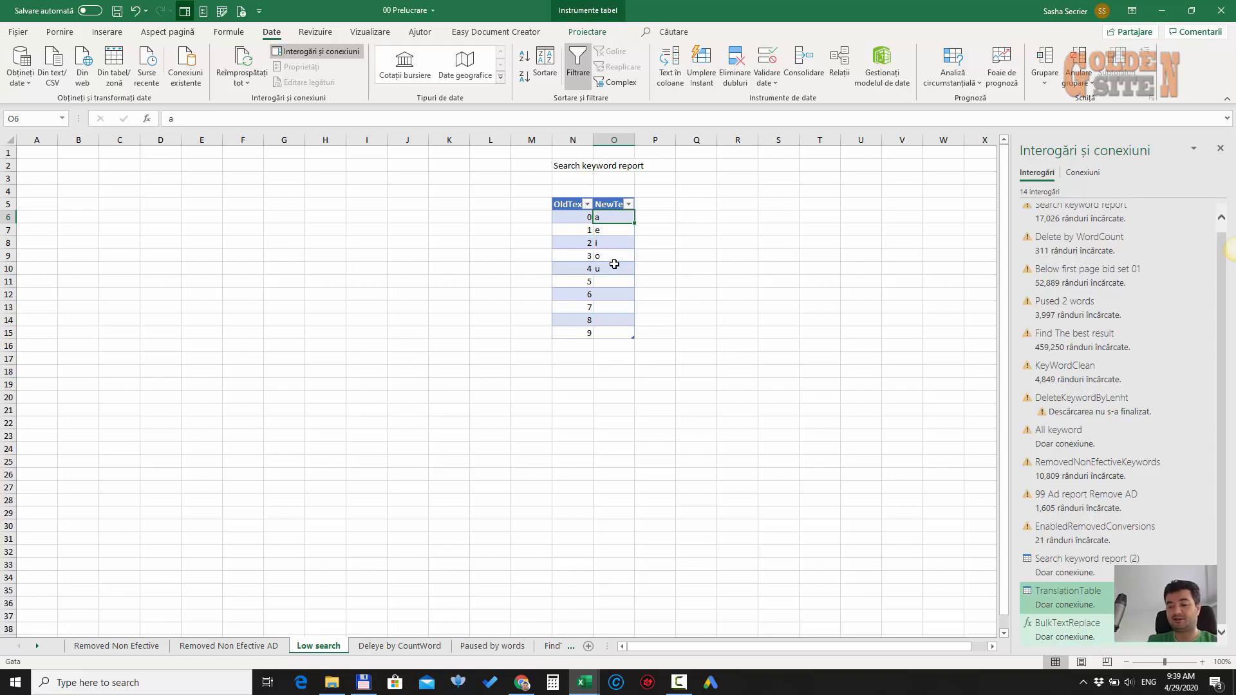
{"action": "key", "text": "Delete"}
{"action": "key", "text": "Down"}
{"action": "key", "text": "Delete"}
{"action": "key", "text": "Down"}
{"action": "key", "text": "Delete"}
{"action": "key", "text": "Down"}
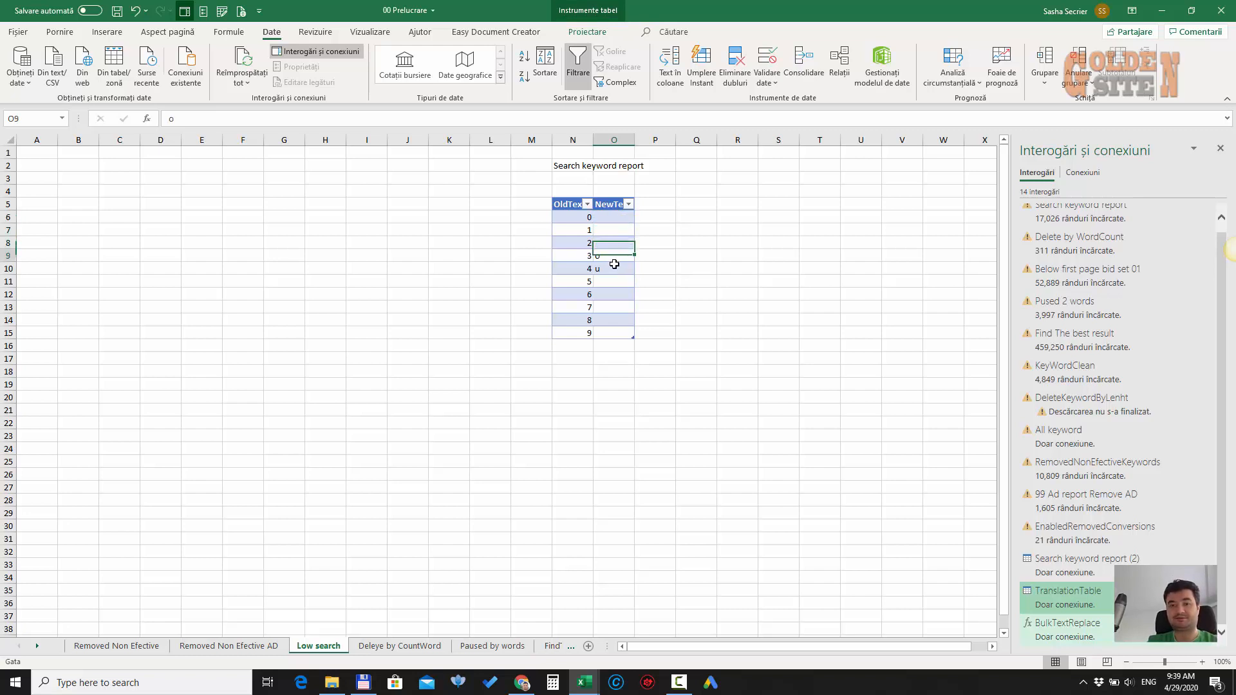
{"action": "key", "text": "Delete"}
{"action": "key", "text": "Down"}
{"action": "key", "text": "Delete"}
{"action": "key", "text": "Down"}
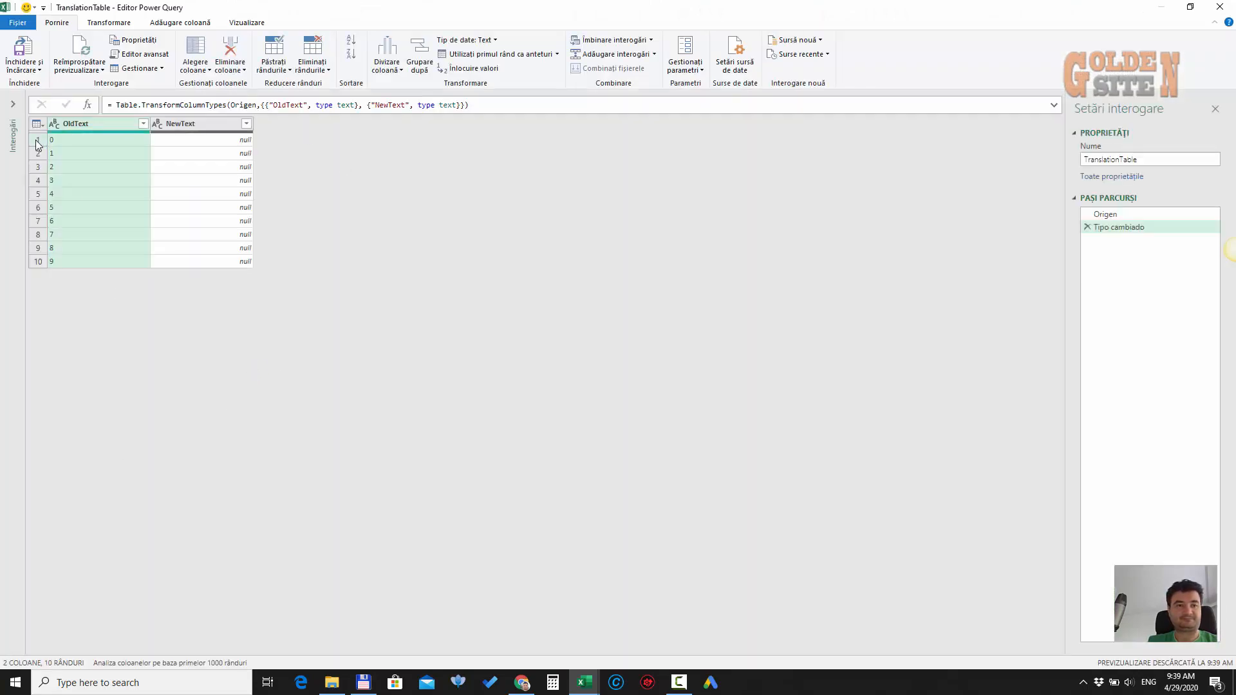
Delete the Replaced Value5, Added Custom and Replaced Value4 steps from the Search keyword report (2) query
{"action": "left_click", "coordinate": [13, 104]}
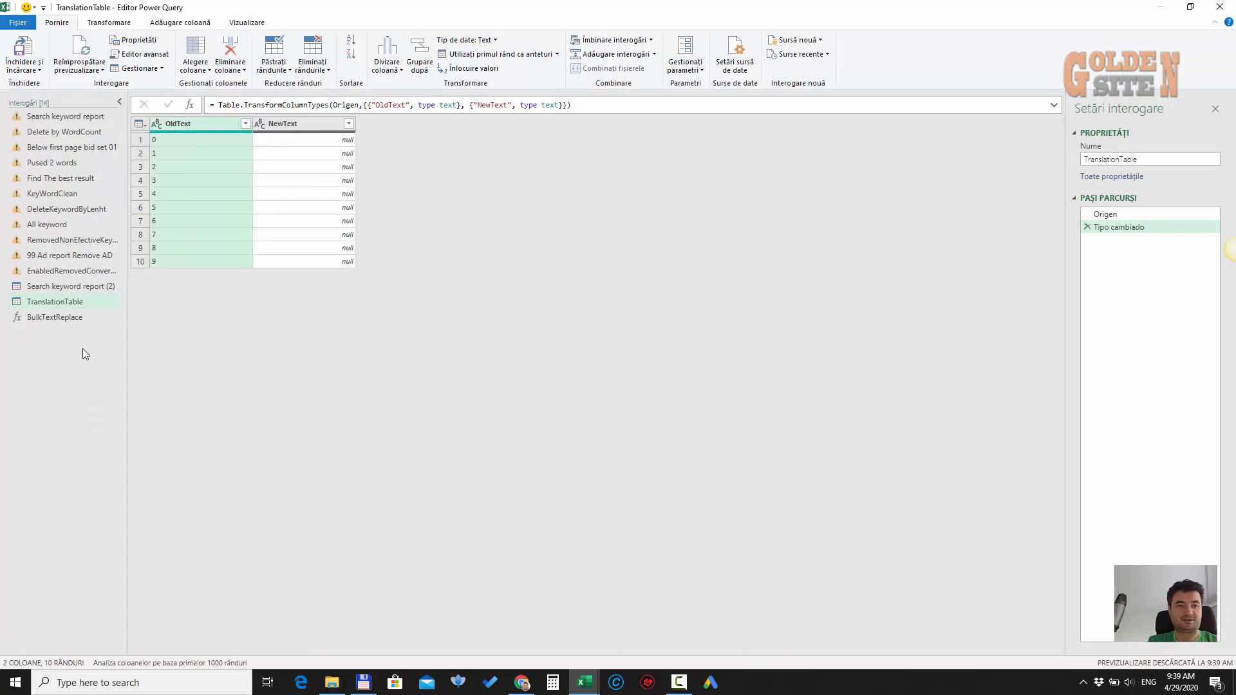
{"action": "left_click", "coordinate": [71, 286]}
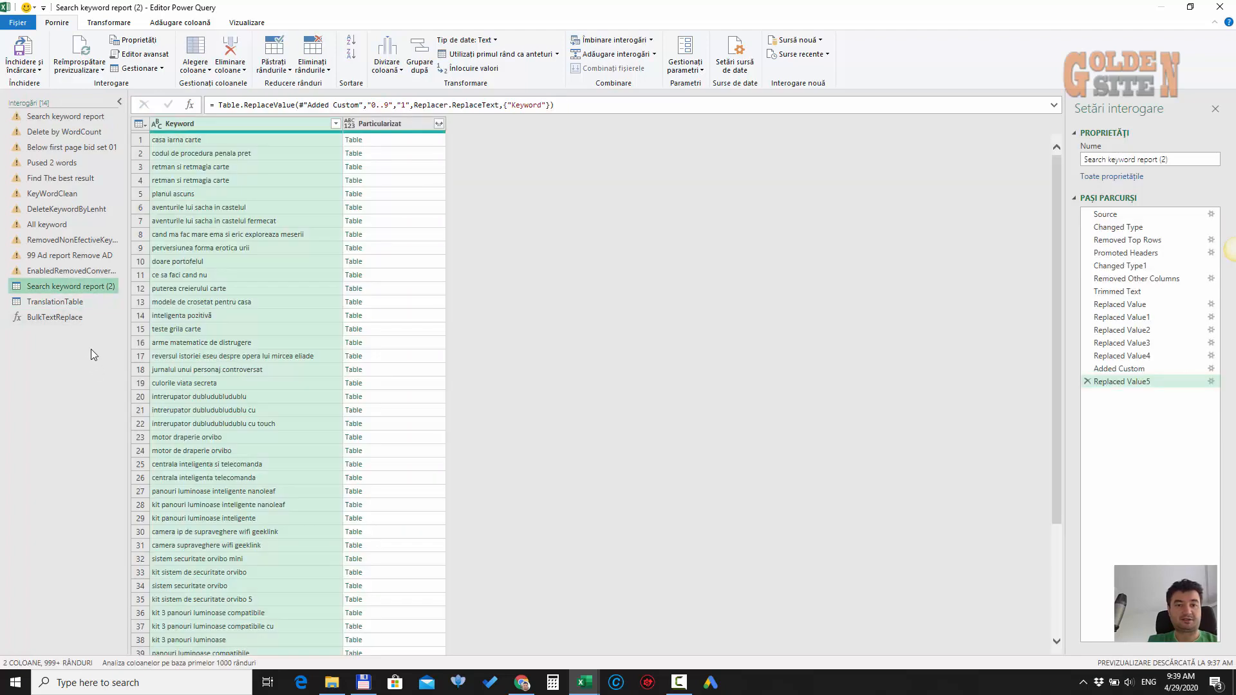
{"action": "left_click", "coordinate": [1086, 383]}
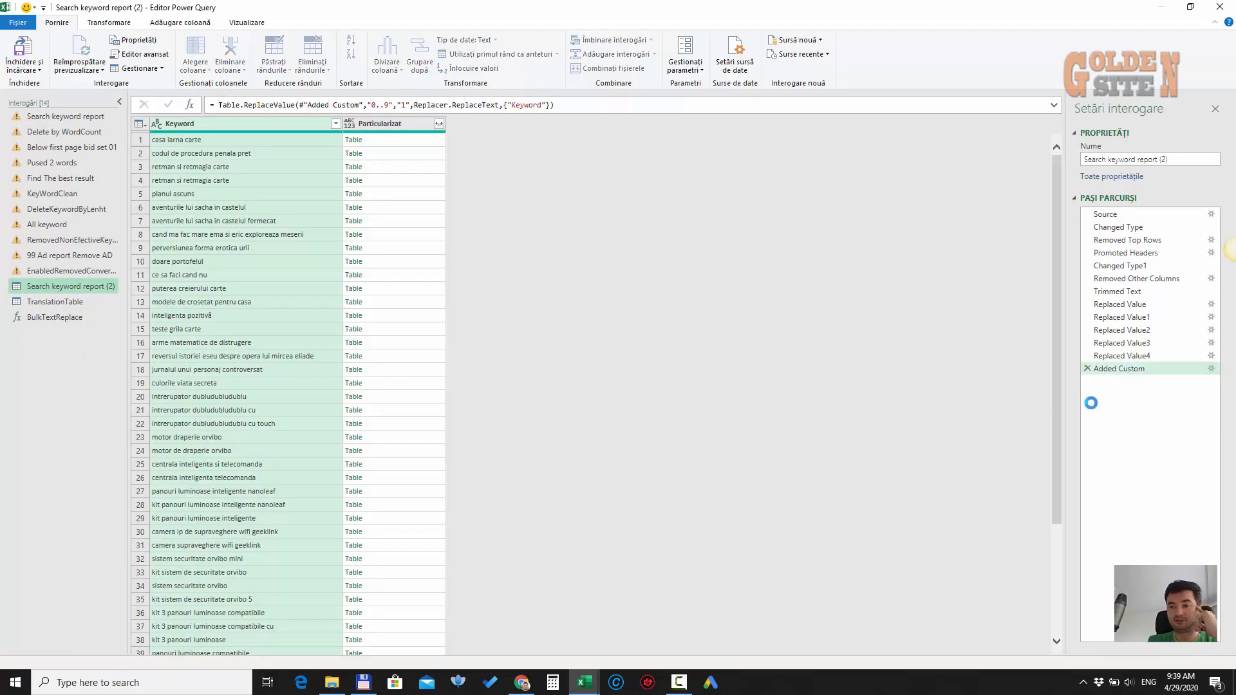
{"action": "left_click", "coordinate": [1085, 368]}
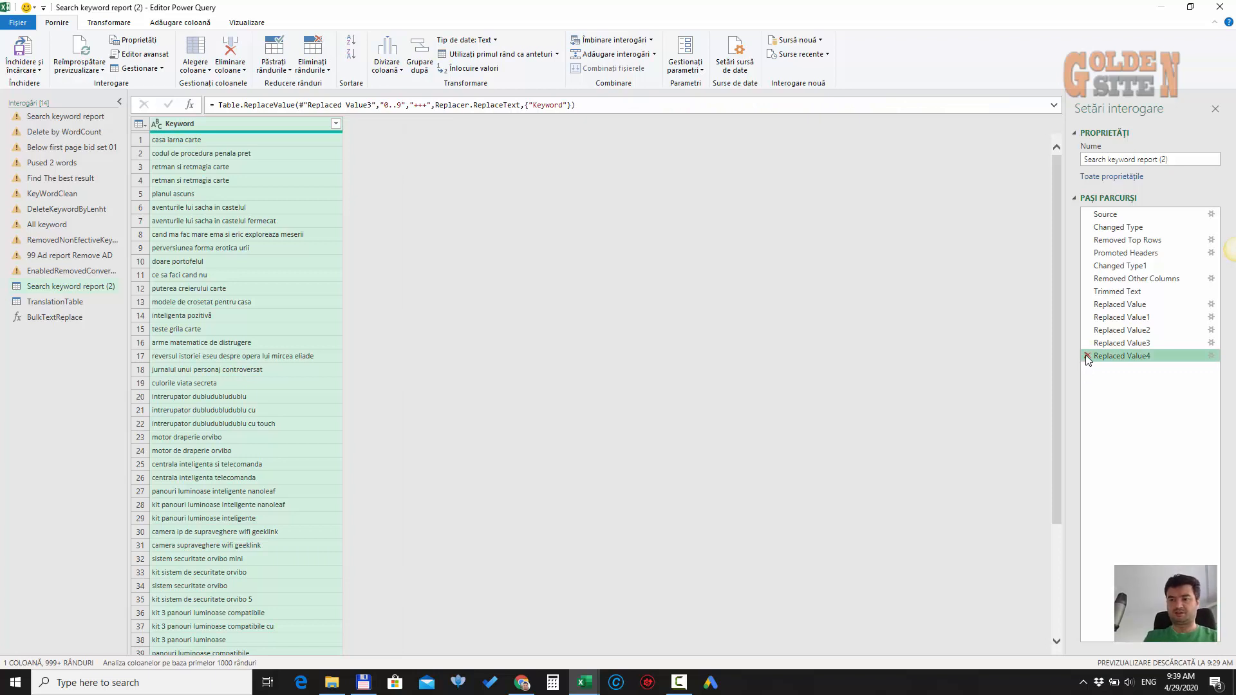
{"action": "left_click", "coordinate": [1087, 355]}
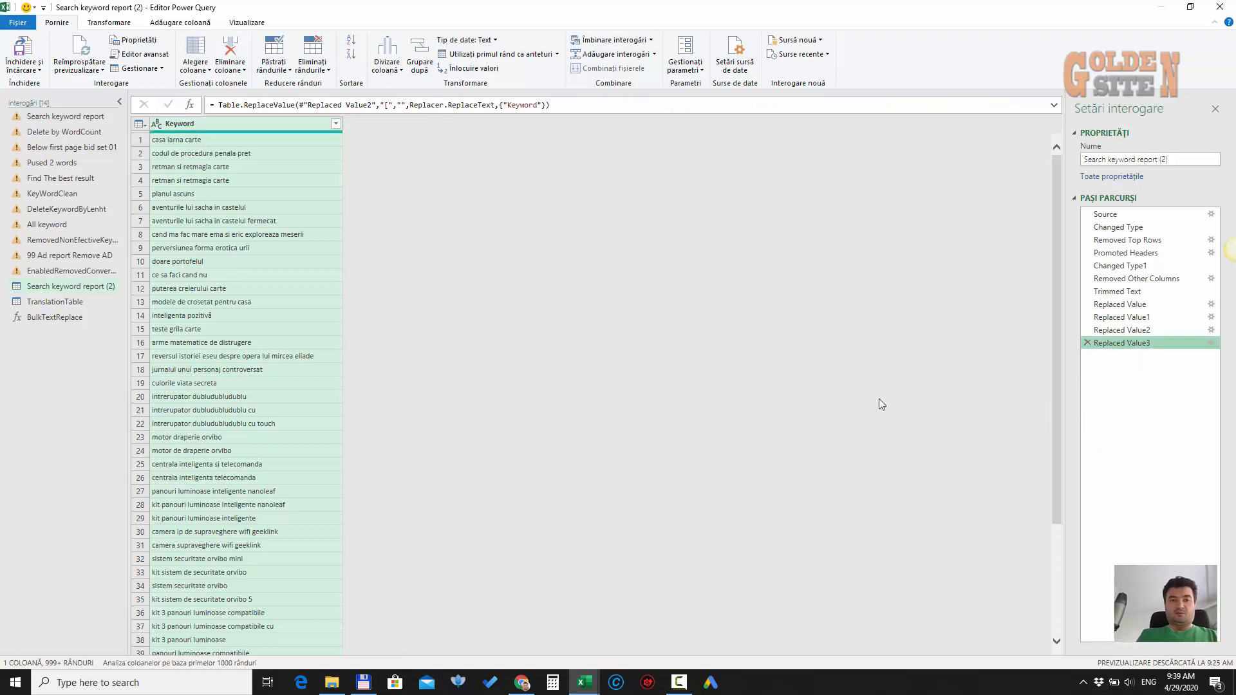
Invoke the custom function BulkTextReplace on the Keyword column, naming the new column BulkTextReplace
{"action": "left_click", "coordinate": [189, 26]}
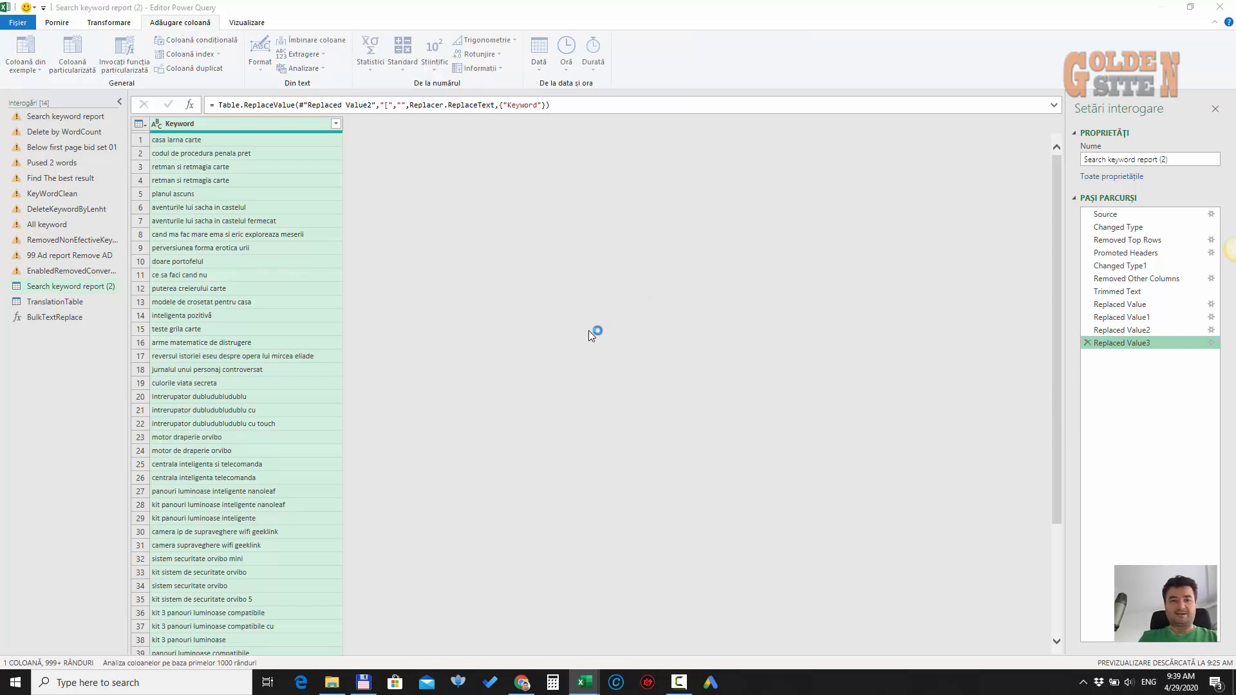
{"action": "left_click", "coordinate": [505, 349]}
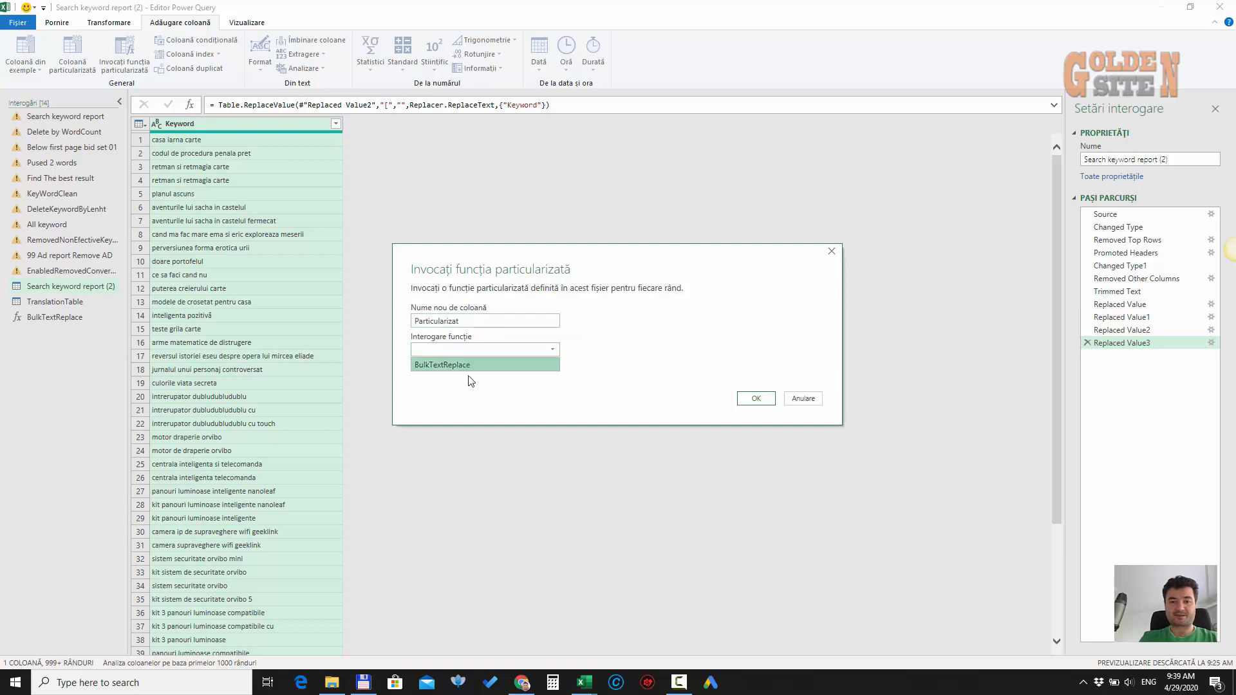
{"action": "left_click", "coordinate": [490, 365]}
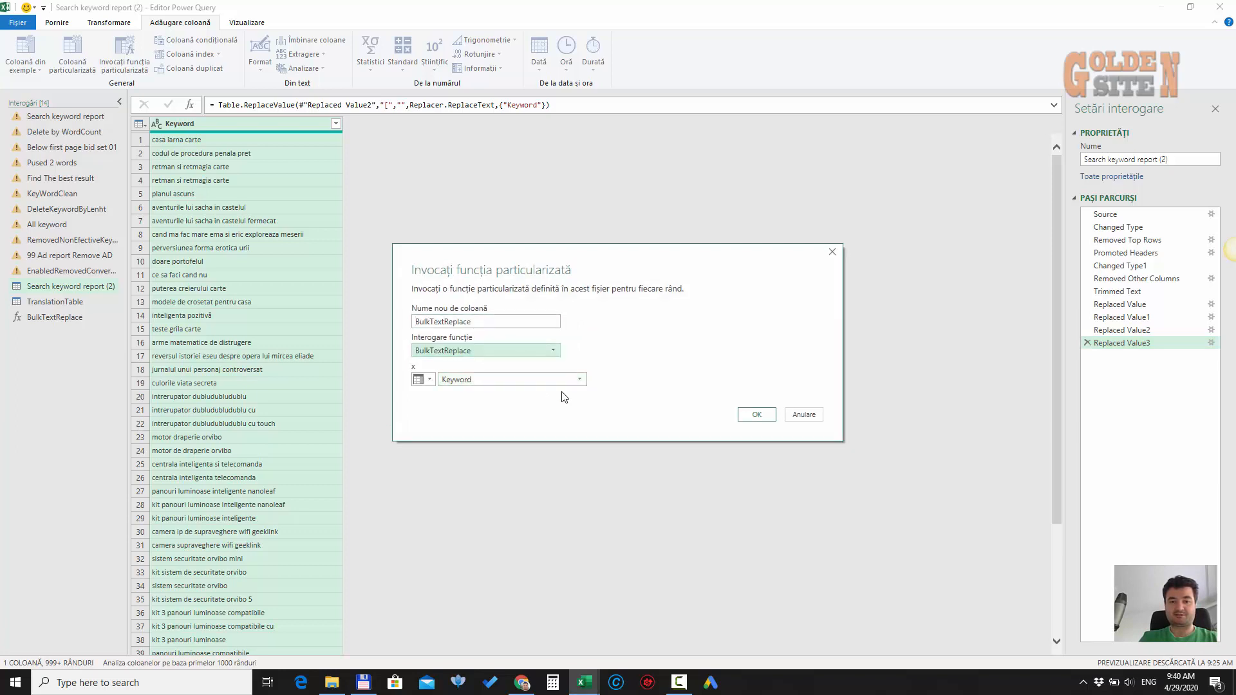
{"action": "left_click", "coordinate": [757, 414]}
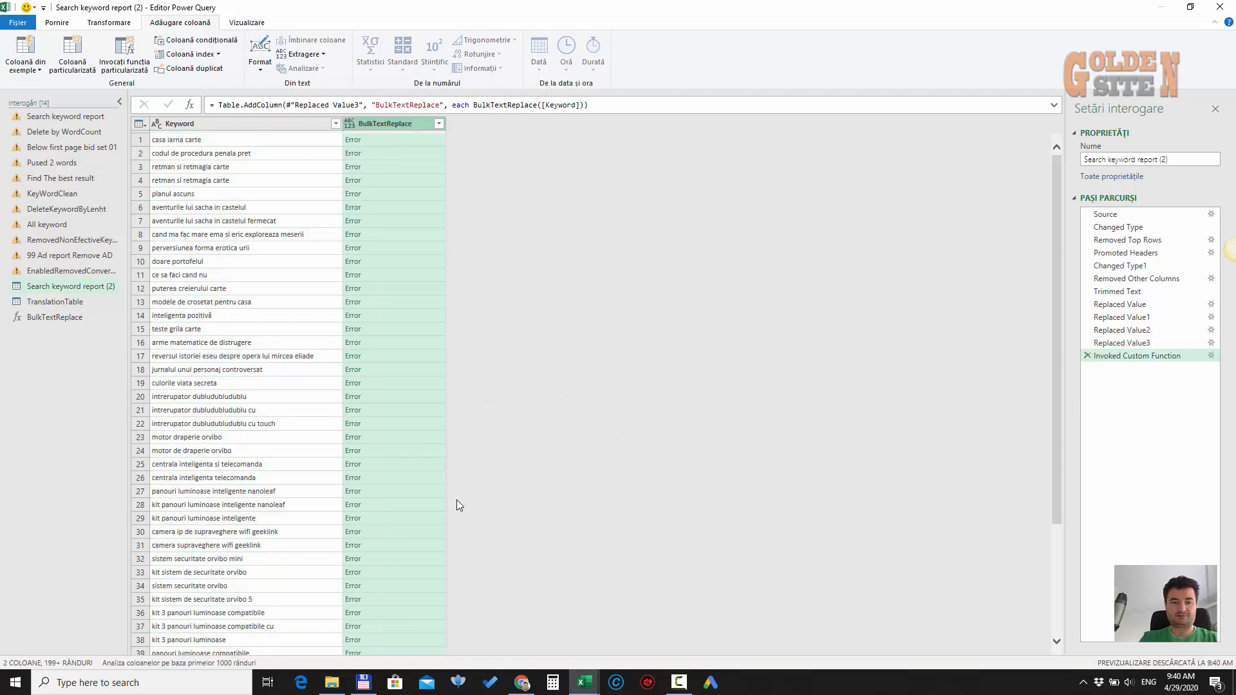
Check the error in the BulkTextReplace column and replace null with a space in the NewText column of the TranslationTable query
{"action": "left_click", "coordinate": [405, 142]}
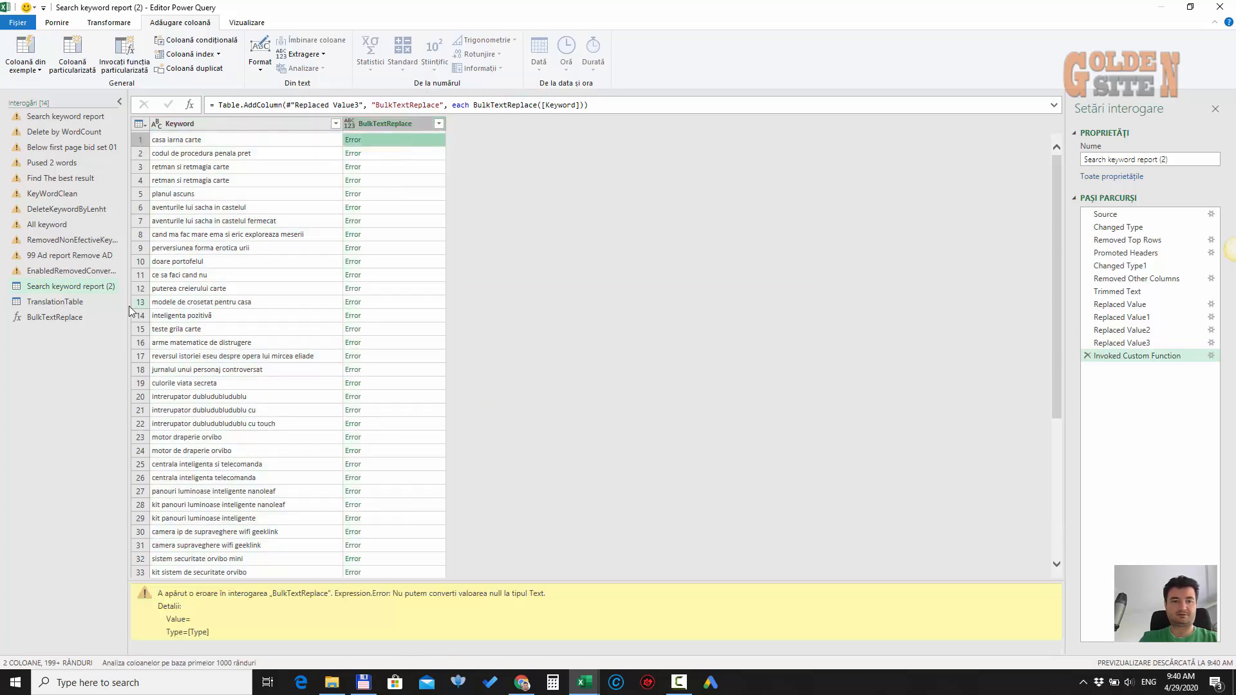
{"action": "left_click", "coordinate": [78, 303]}
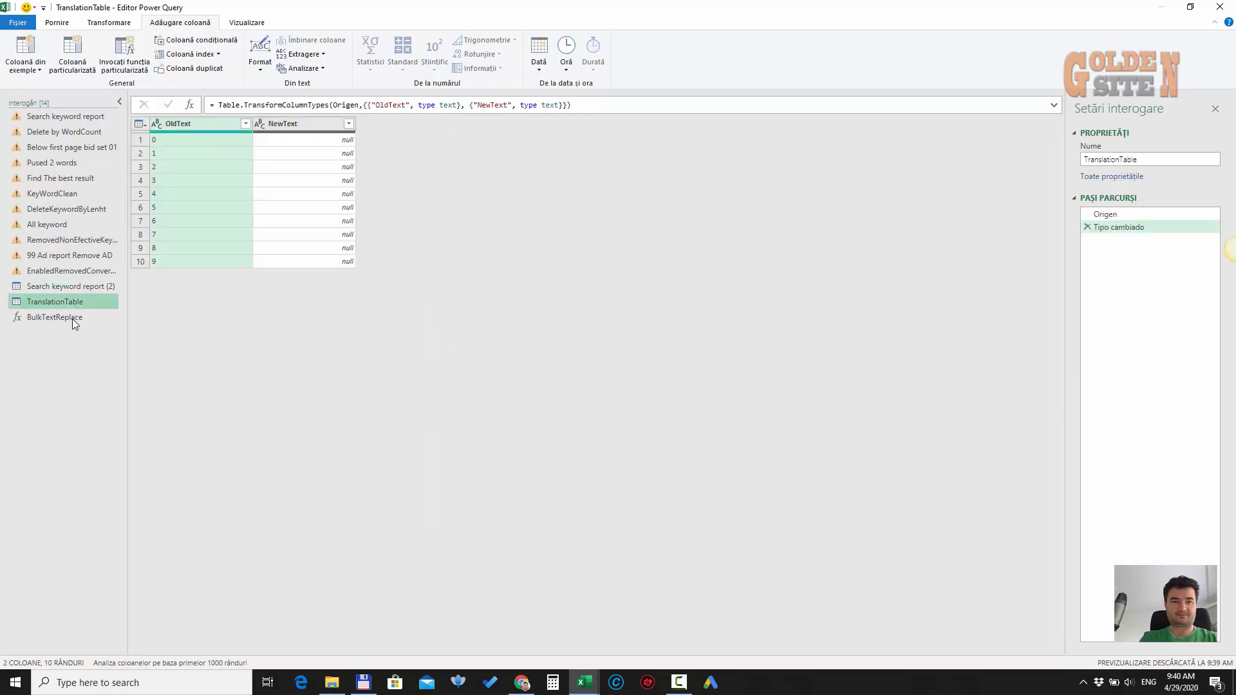
{"action": "left_click", "coordinate": [71, 286]}
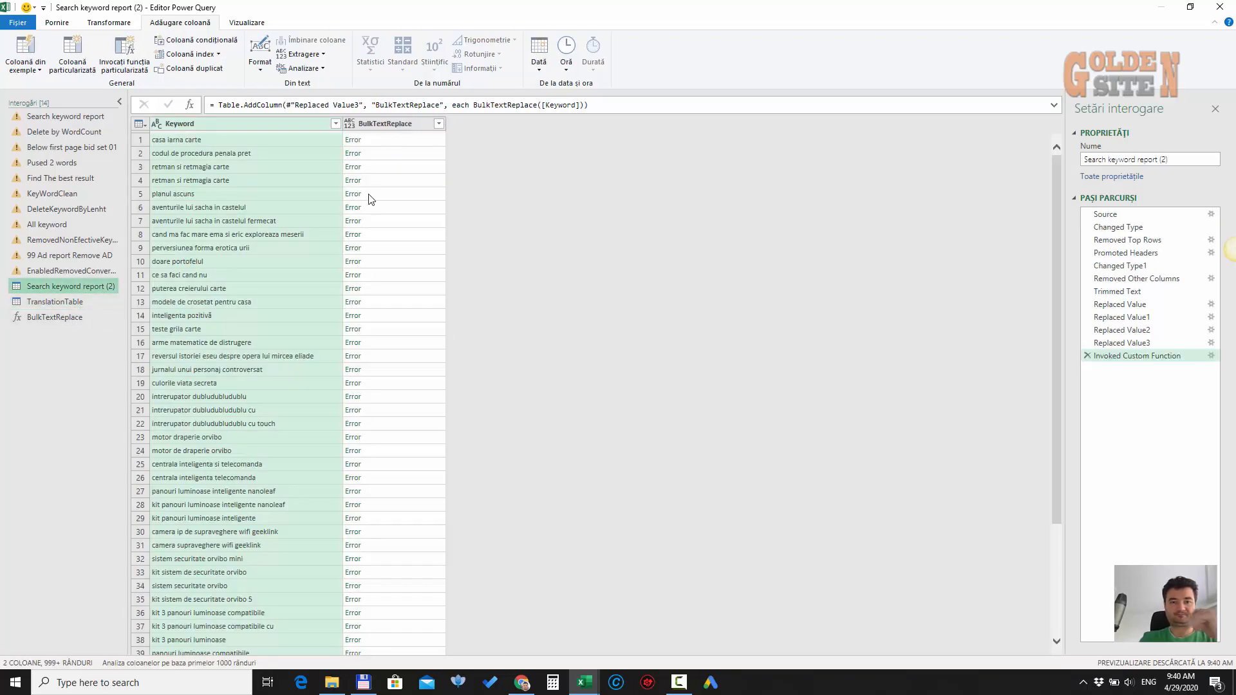
{"action": "left_click", "coordinate": [392, 141]}
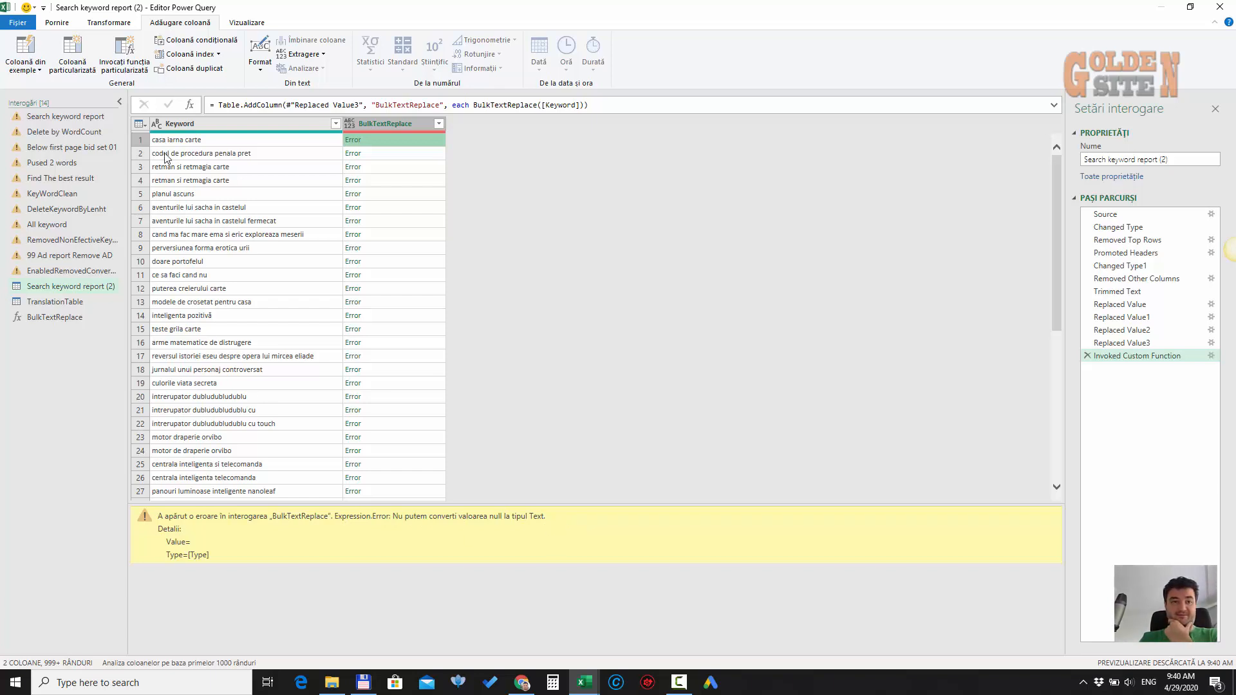
{"action": "left_click", "coordinate": [57, 23]}
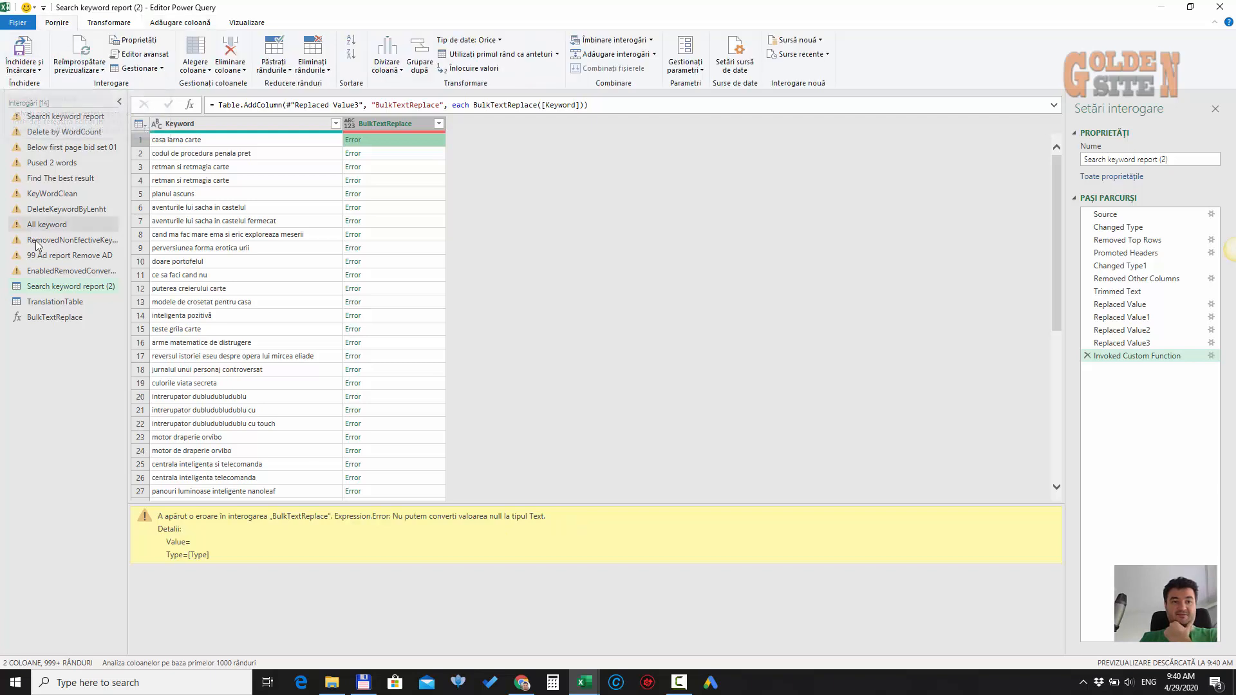
{"action": "left_click", "coordinate": [50, 302]}
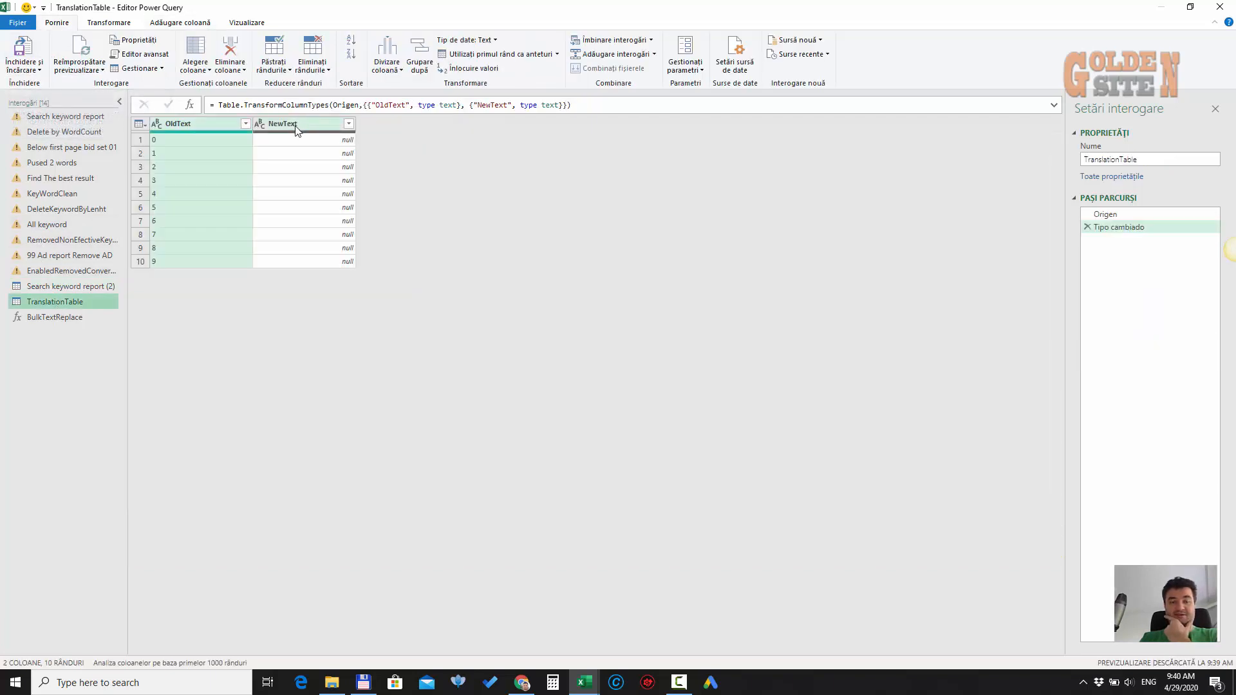
{"action": "left_click", "coordinate": [298, 131]}
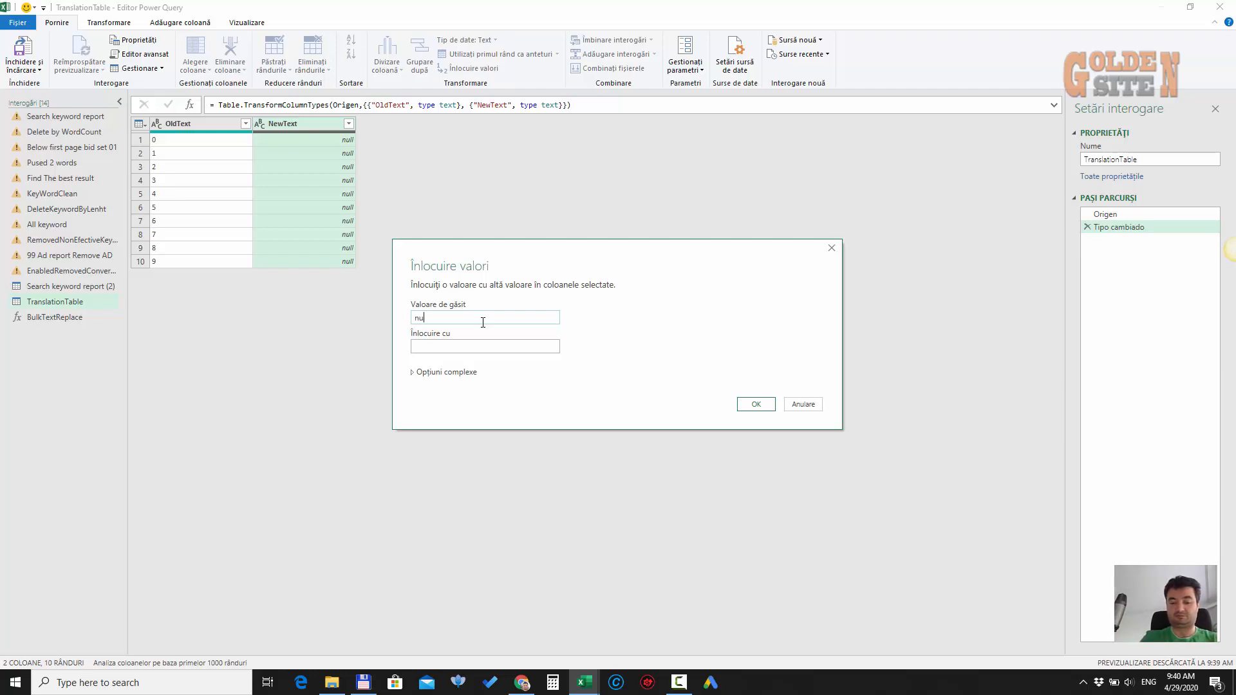
{"action": "left_click", "coordinate": [440, 349]}
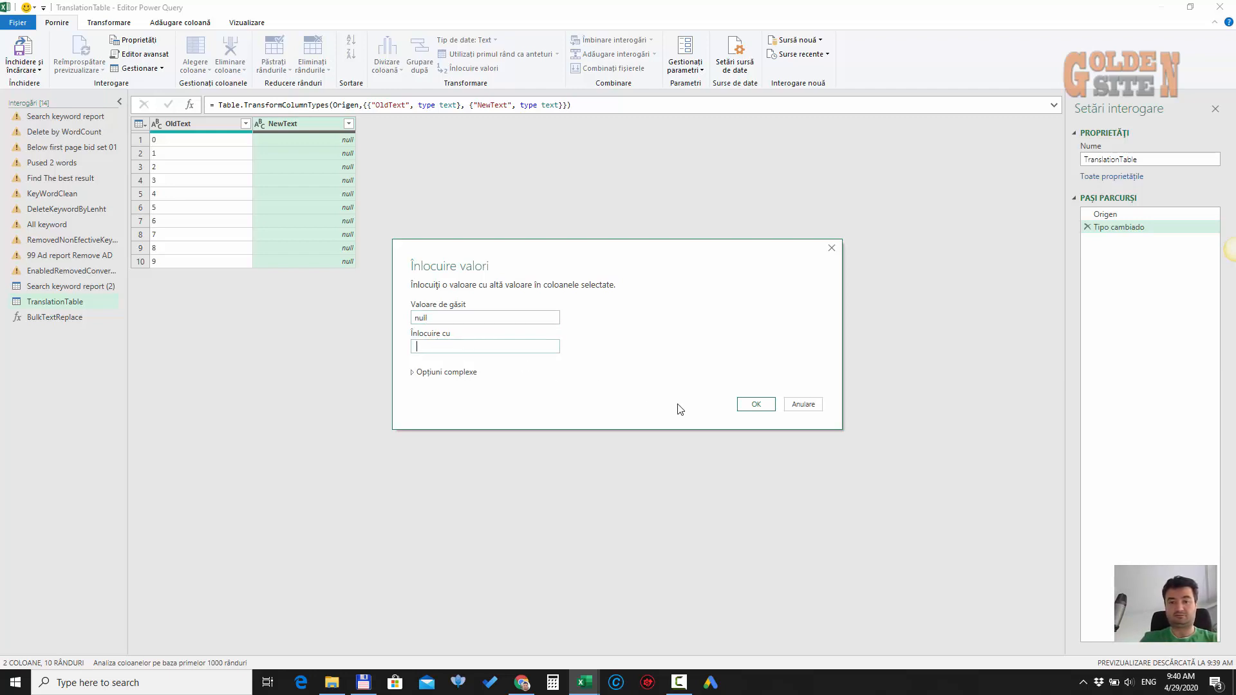
{"action": "left_click", "coordinate": [755, 404]}
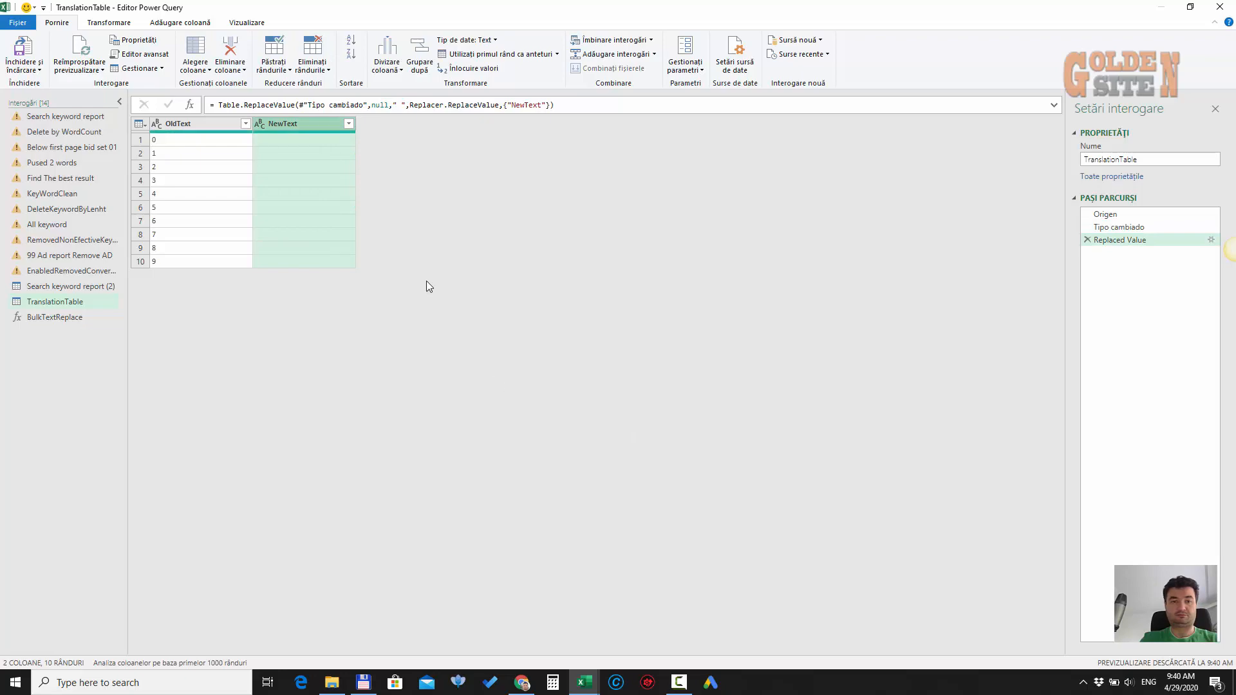
Compare the Keyword and BulkTextReplace columns in Search keyword report (2), widening the BulkTextReplace column to check the digit removal
{"action": "left_click", "coordinate": [90, 287]}
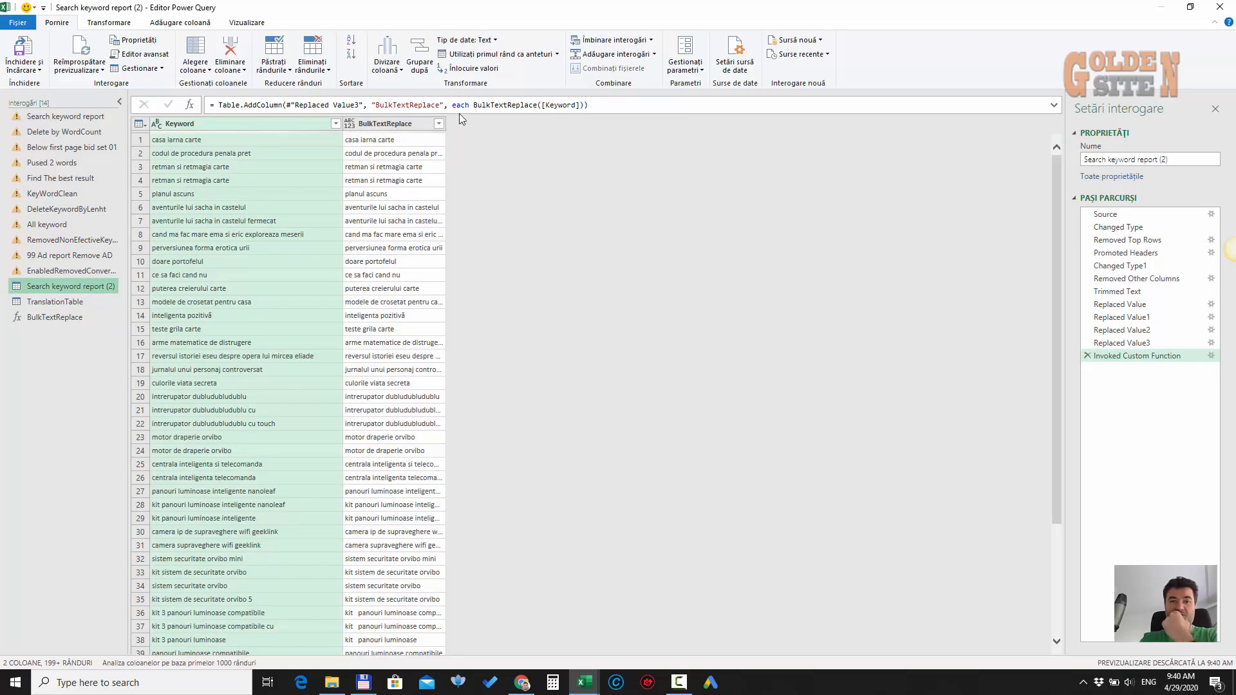
{"action": "left_click_drag", "start_coordinate": [446, 123], "coordinate": [526, 126]}
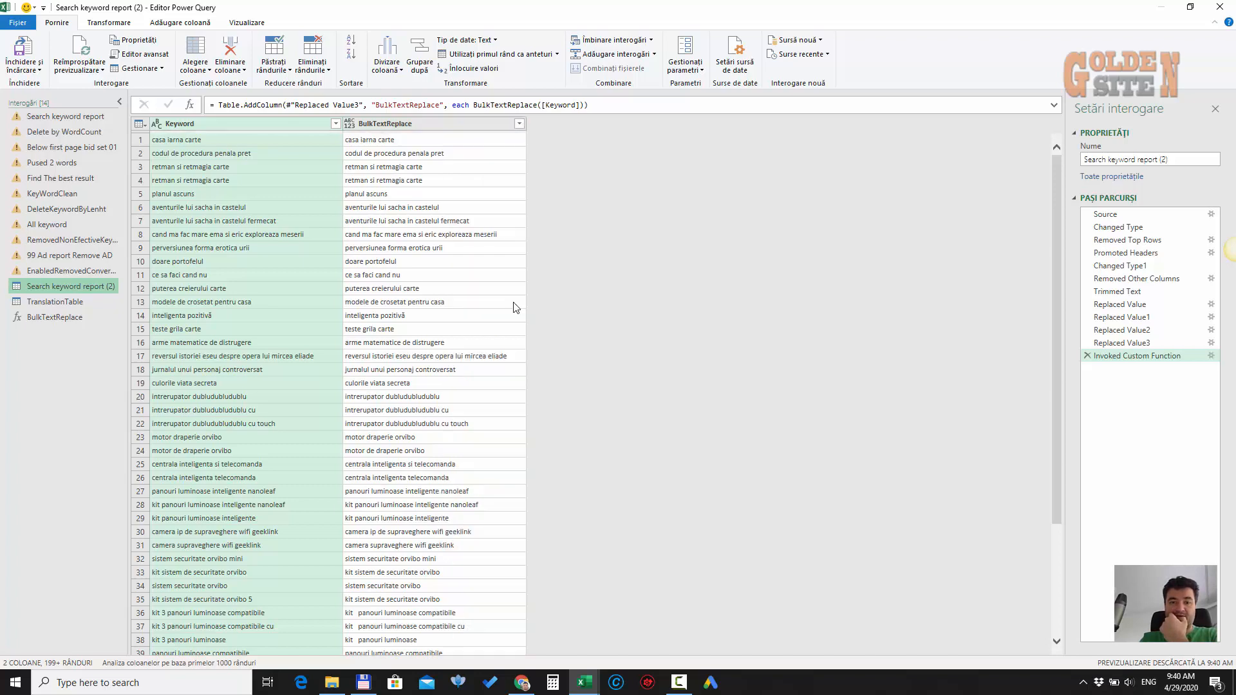
{"action": "left_click", "coordinate": [281, 599]}
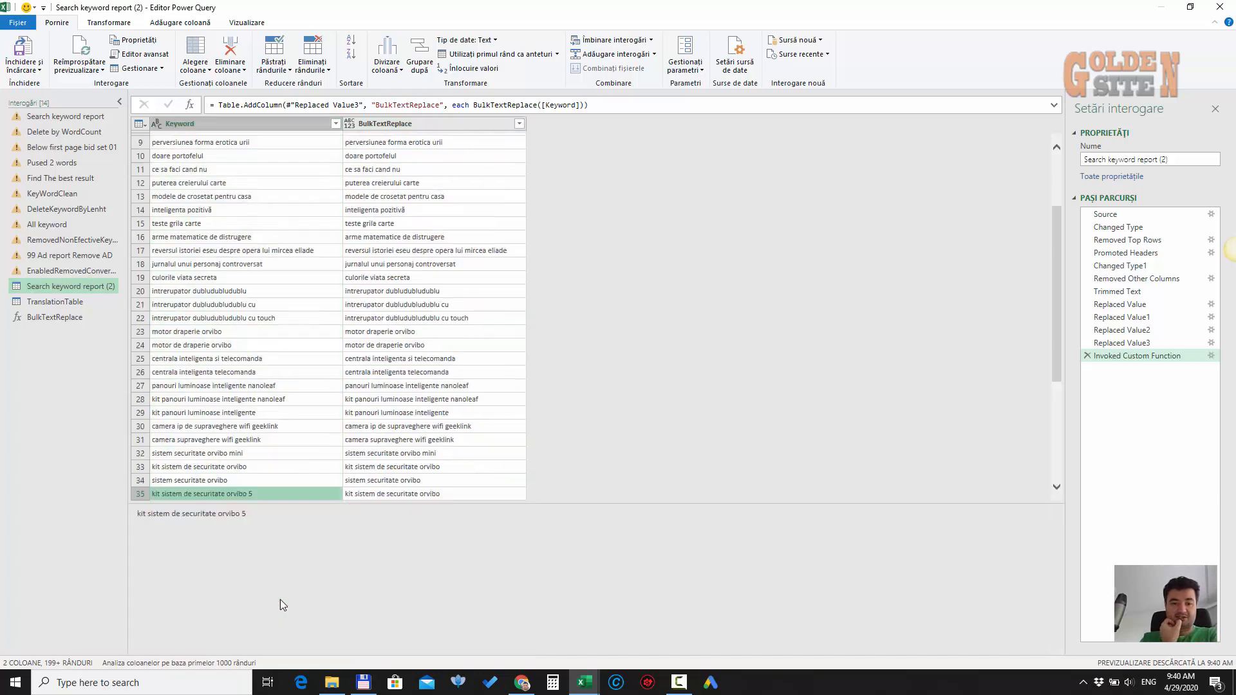
{"action": "scroll", "coordinate": [460, 393], "scroll_direction": "down", "scroll_amount": 7}
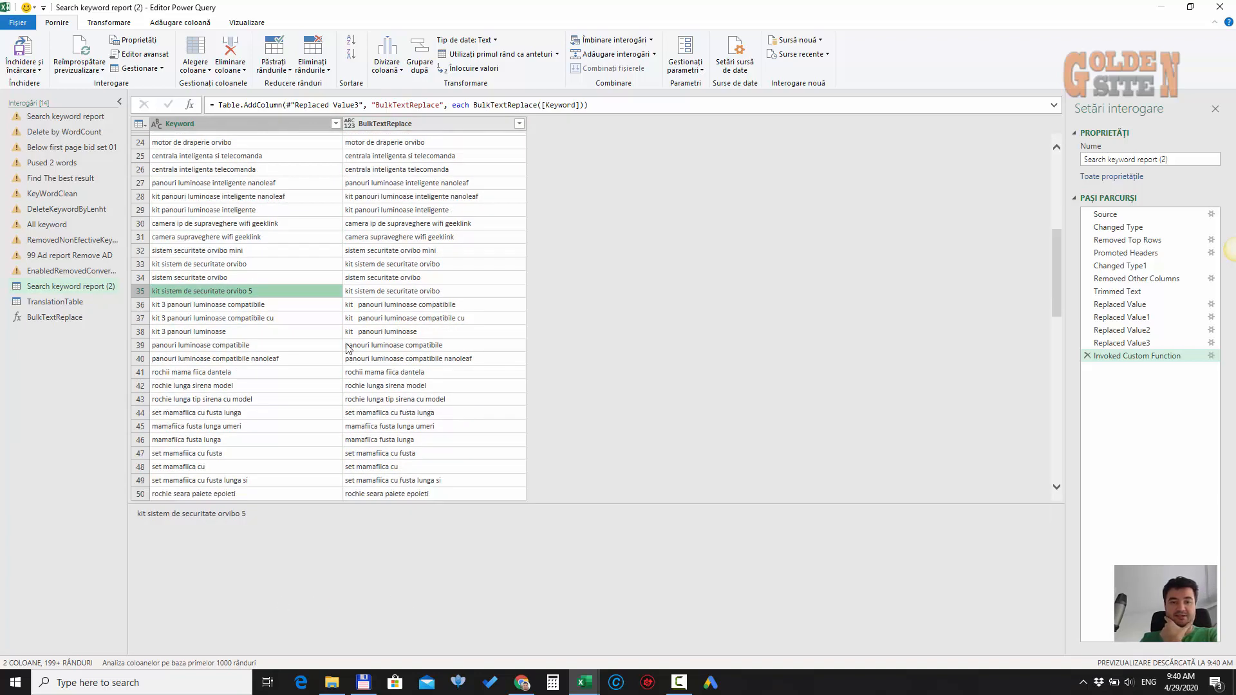
{"action": "scroll", "coordinate": [316, 399], "scroll_direction": "down", "scroll_amount": 16}
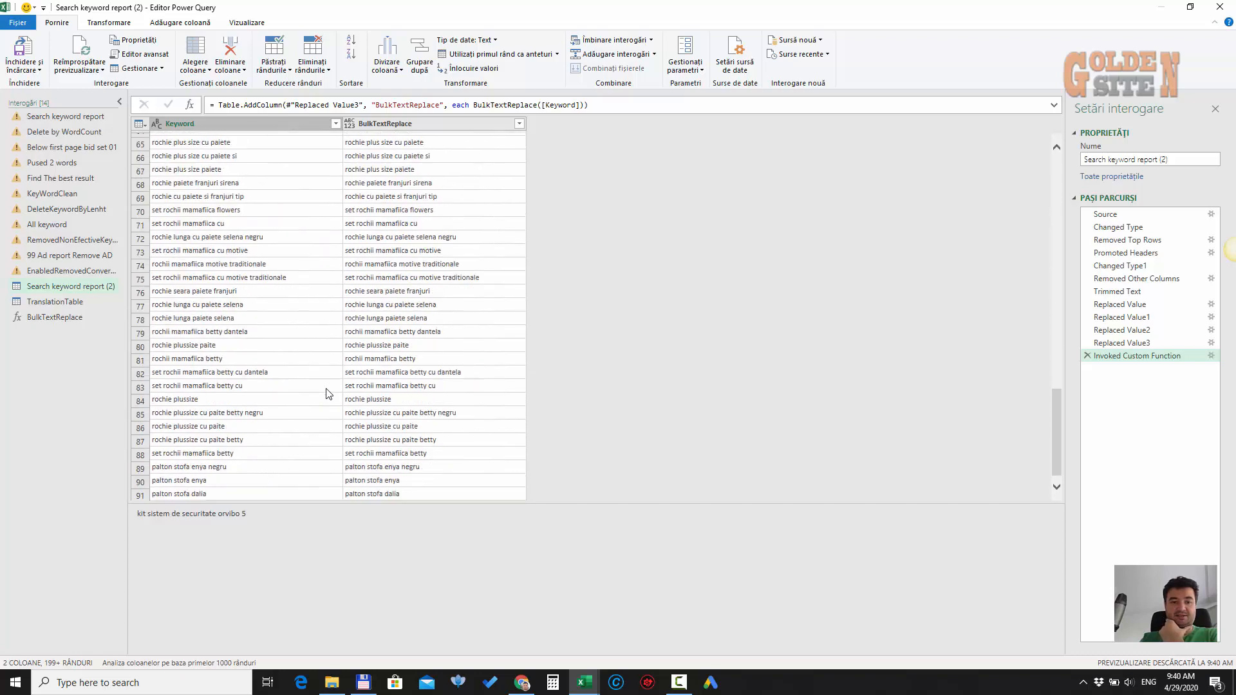
{"action": "scroll", "coordinate": [331, 385], "scroll_direction": "down", "scroll_amount": 20}
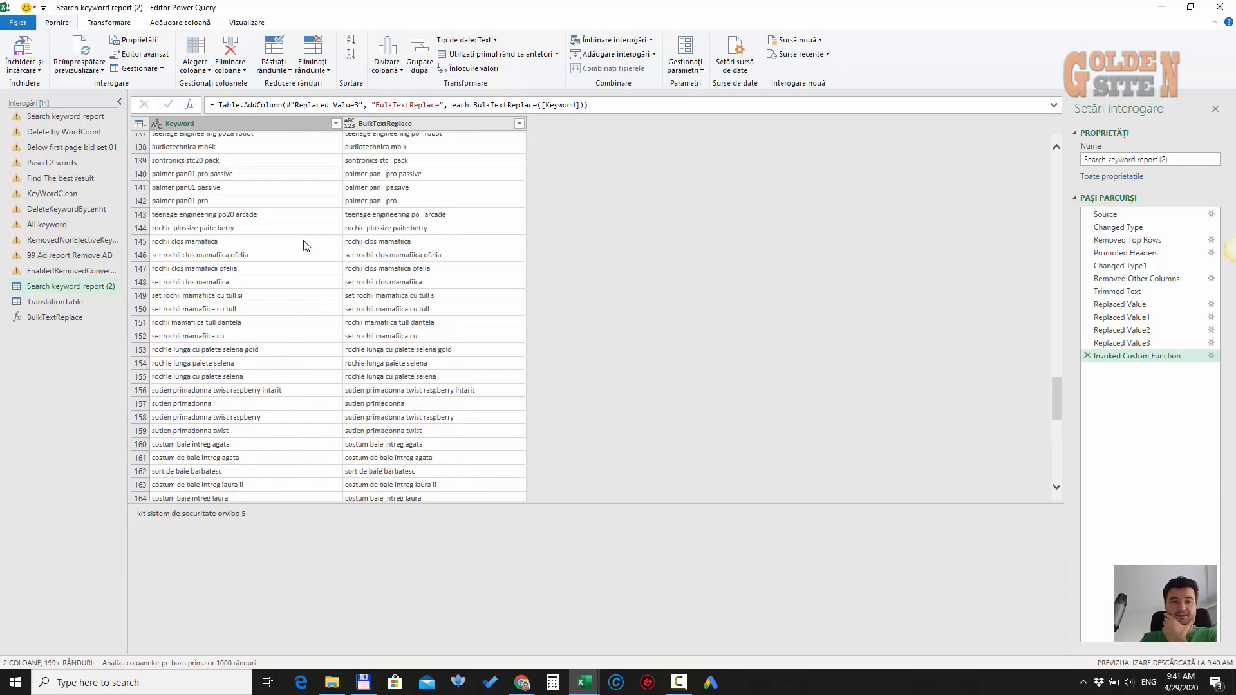
{"action": "scroll", "coordinate": [306, 247], "scroll_direction": "down", "scroll_amount": 9}
{"action": "scroll", "coordinate": [312, 296], "scroll_direction": "down", "scroll_amount": 3}
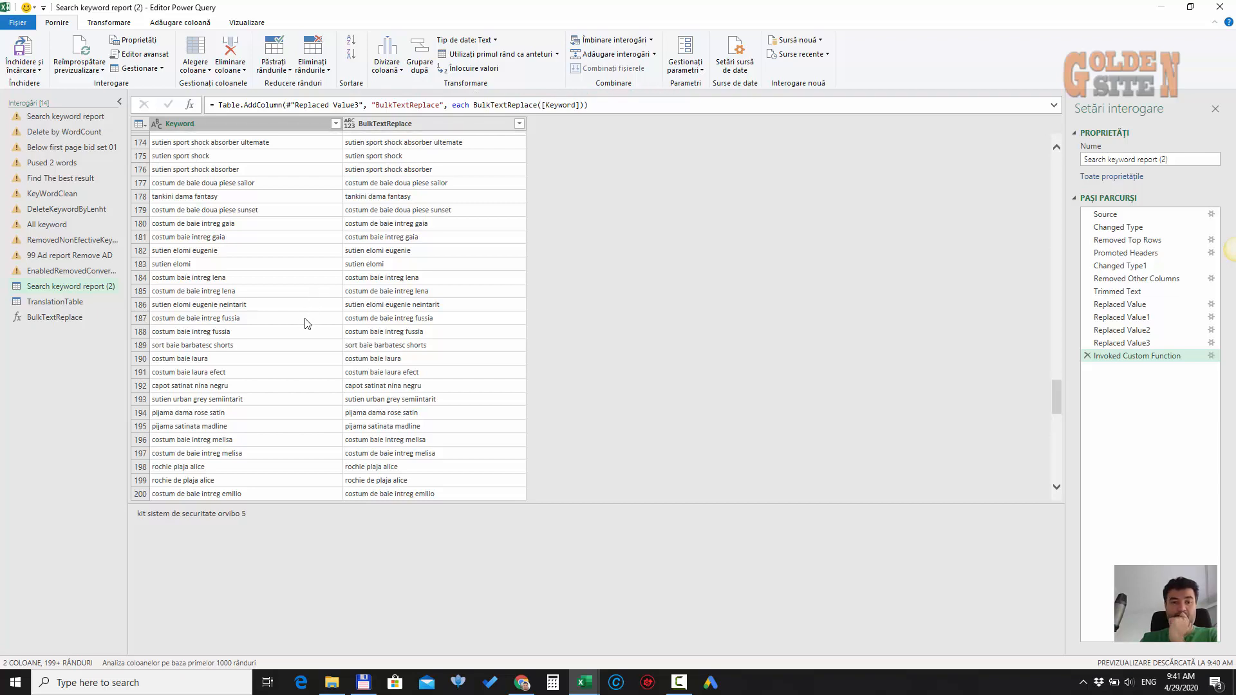
{"action": "scroll", "coordinate": [309, 315], "scroll_direction": "up", "scroll_amount": 9}
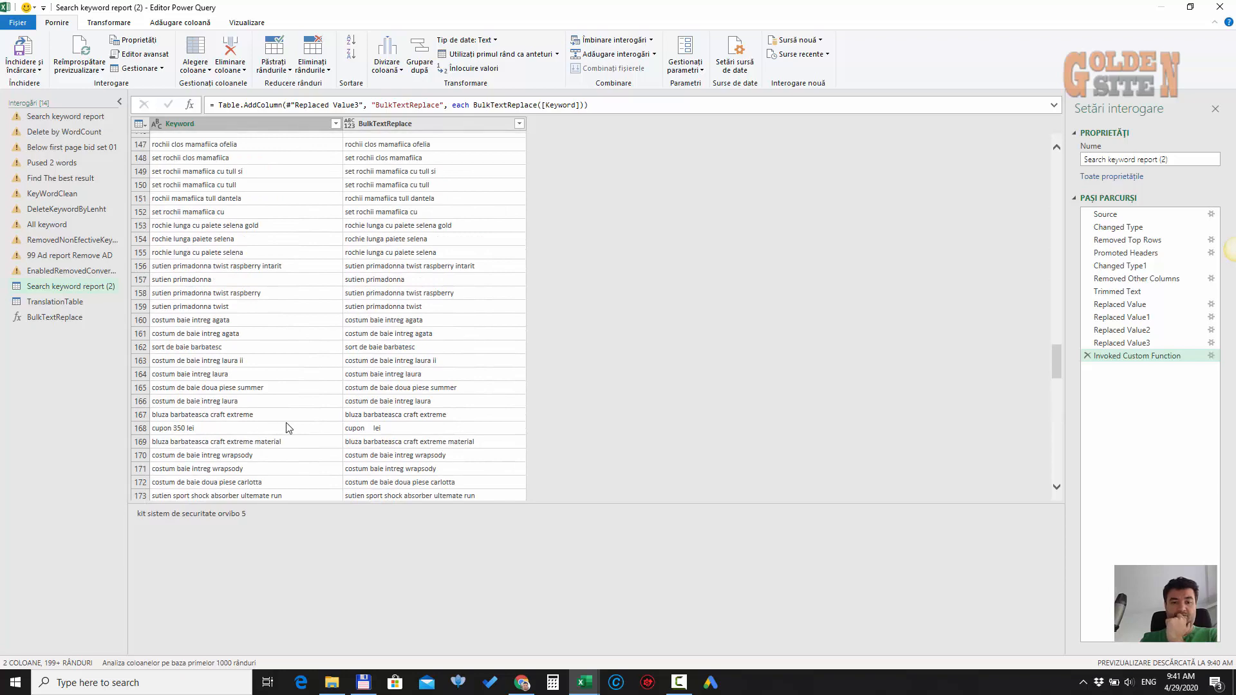
{"action": "scroll", "coordinate": [288, 428], "scroll_direction": "down", "scroll_amount": 18}
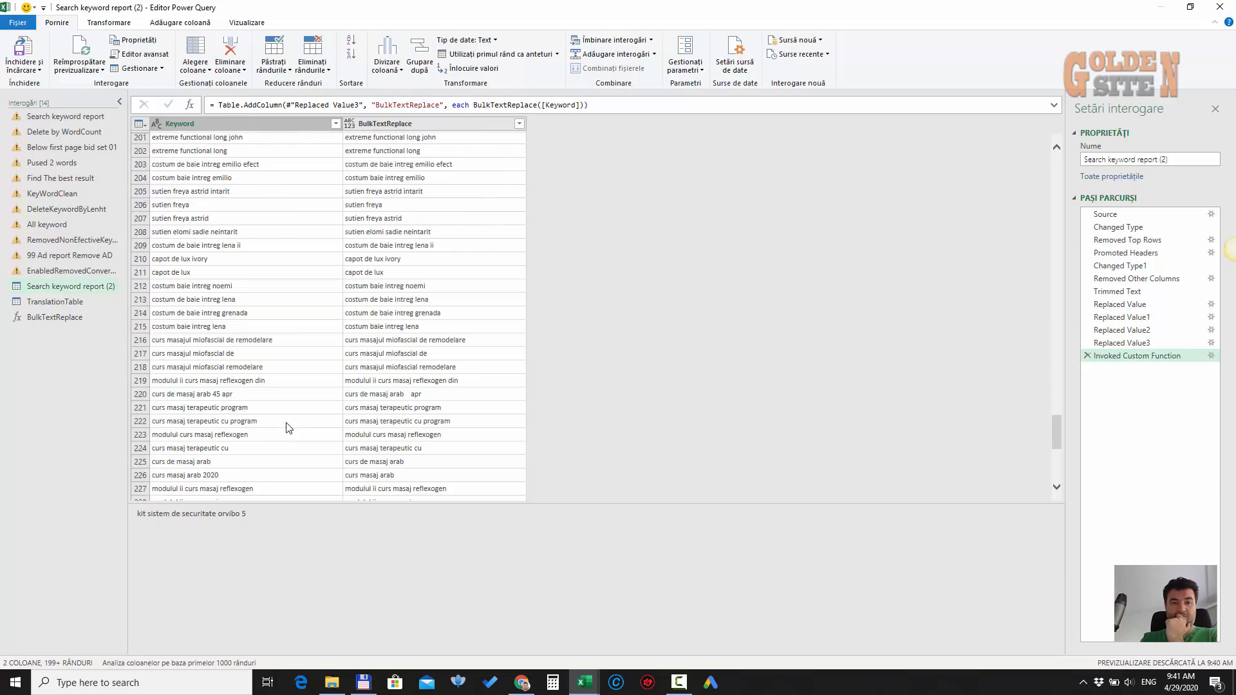
{"action": "scroll", "coordinate": [289, 428], "scroll_direction": "down", "scroll_amount": 8}
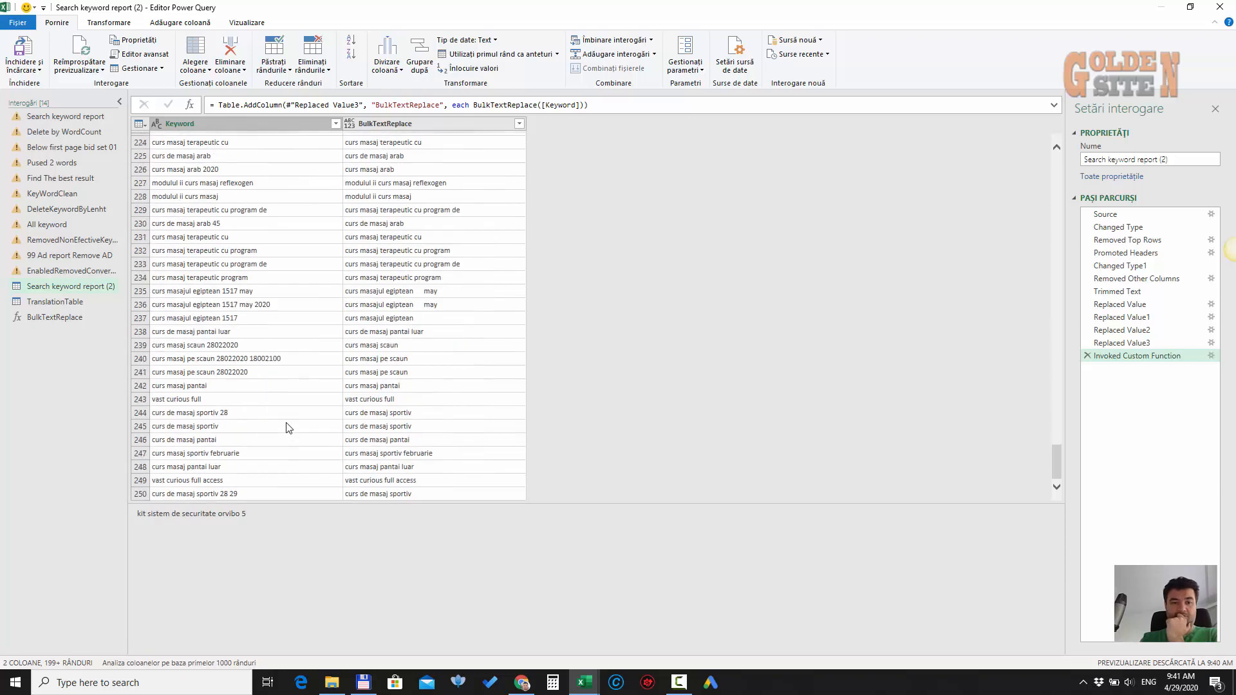
{"action": "left_click", "coordinate": [277, 358]}
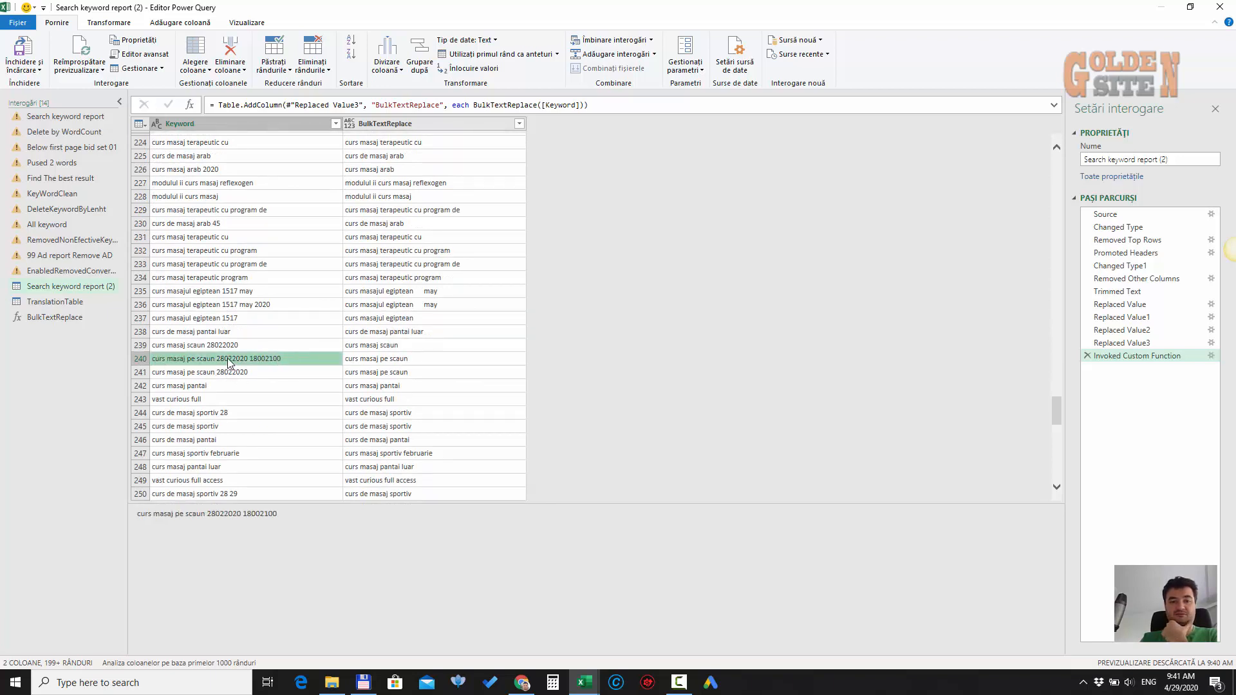
{"action": "left_click", "coordinate": [452, 362]}
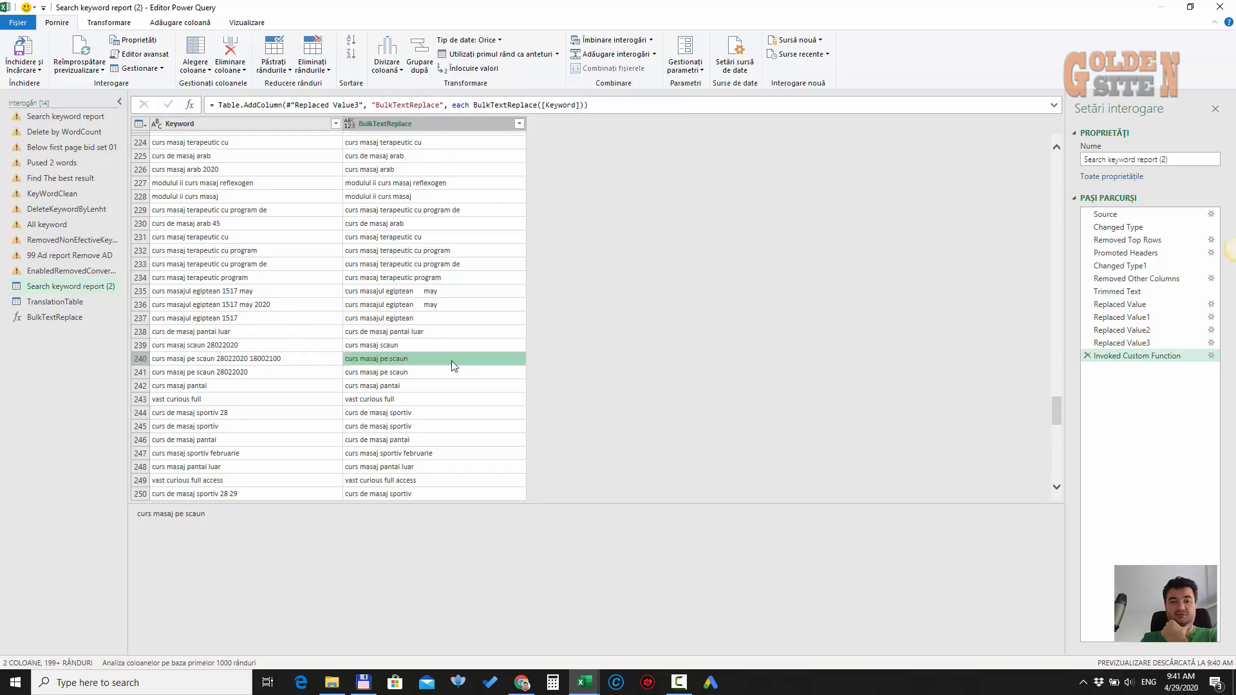
Remove all columns except BulkTextReplace from the Search keyword report (2) query
{"action": "right_click", "coordinate": [428, 123]}
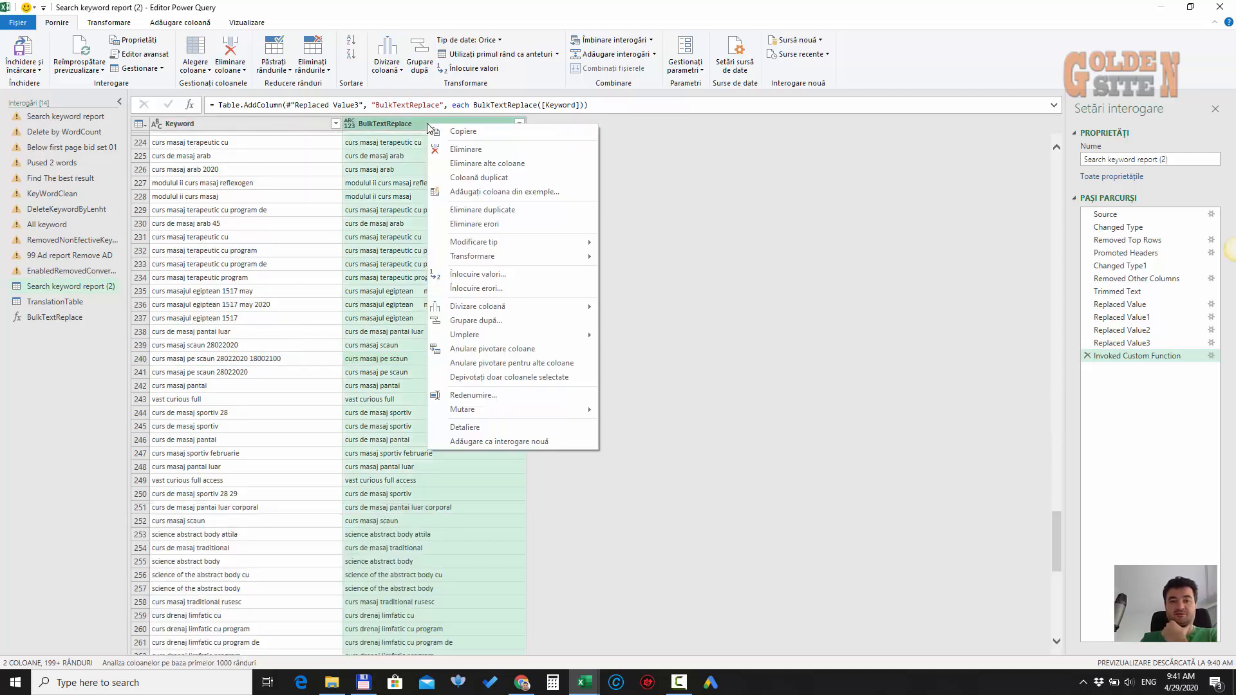
{"action": "left_click", "coordinate": [547, 163]}
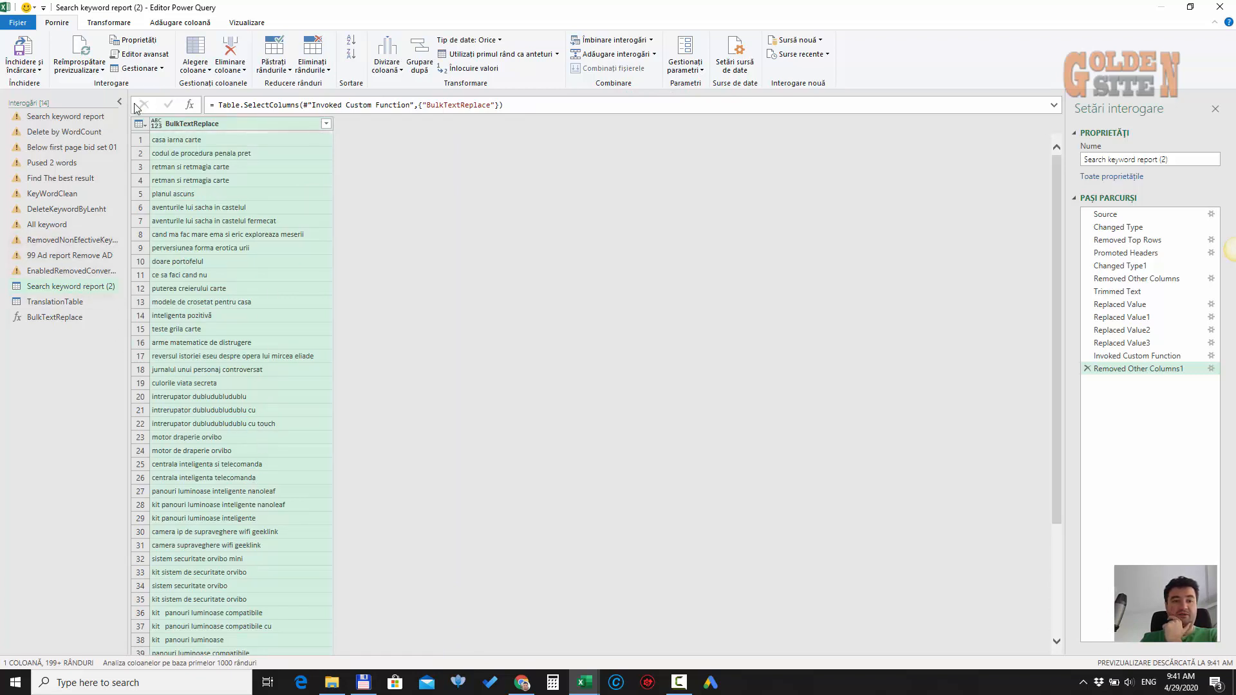
Close the query editor, keeping and loading the query changes, and save the 00 Prelucrare workbook
{"action": "left_click", "coordinate": [38, 72]}
{"action": "left_click", "coordinate": [40, 83]}
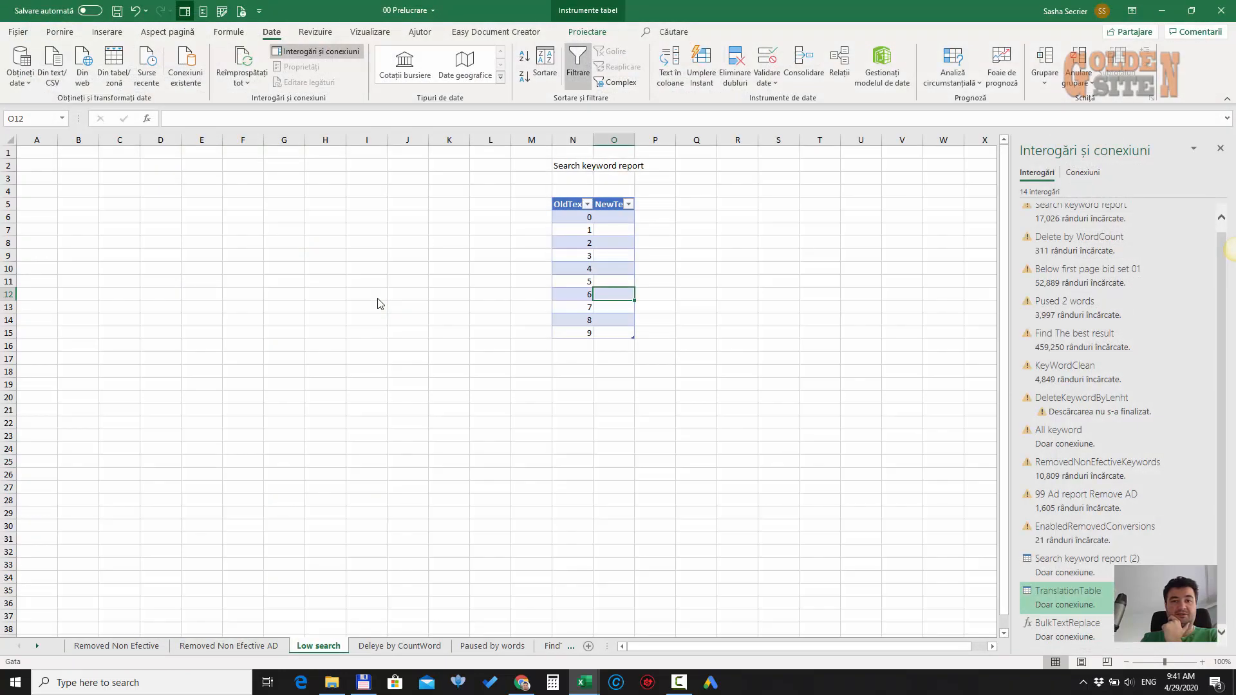
{"action": "left_click", "coordinate": [383, 295]}
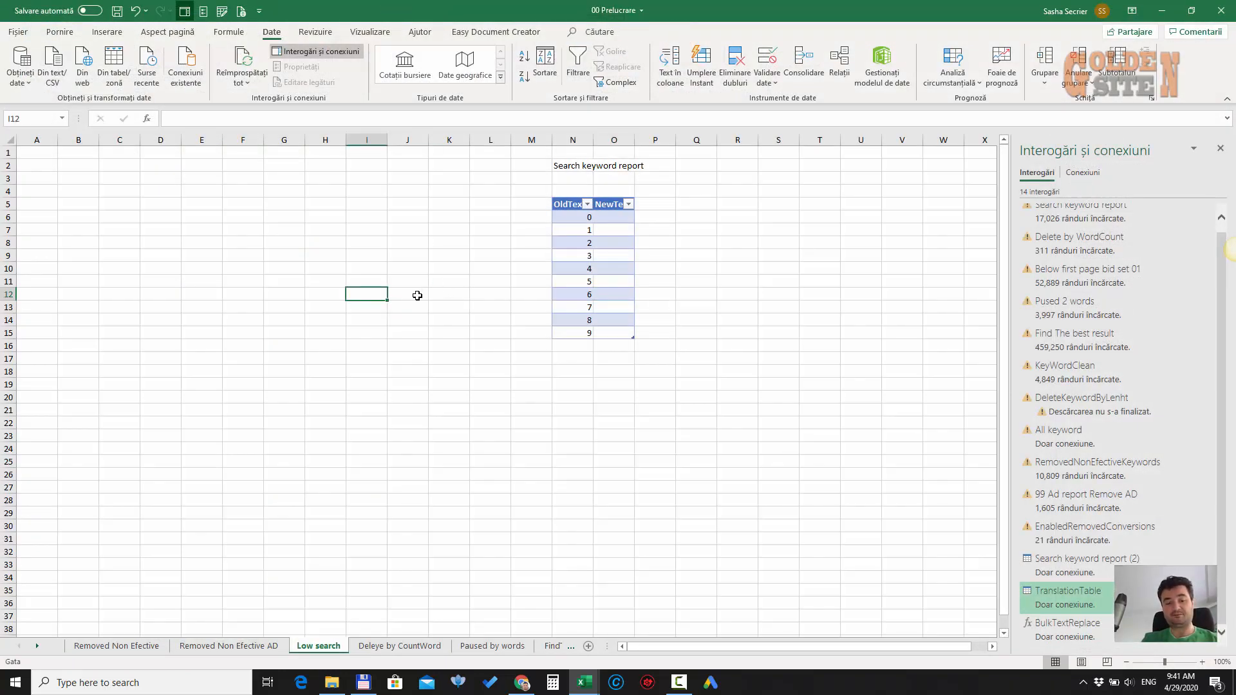
{"action": "key", "text": "ctrl+s"}
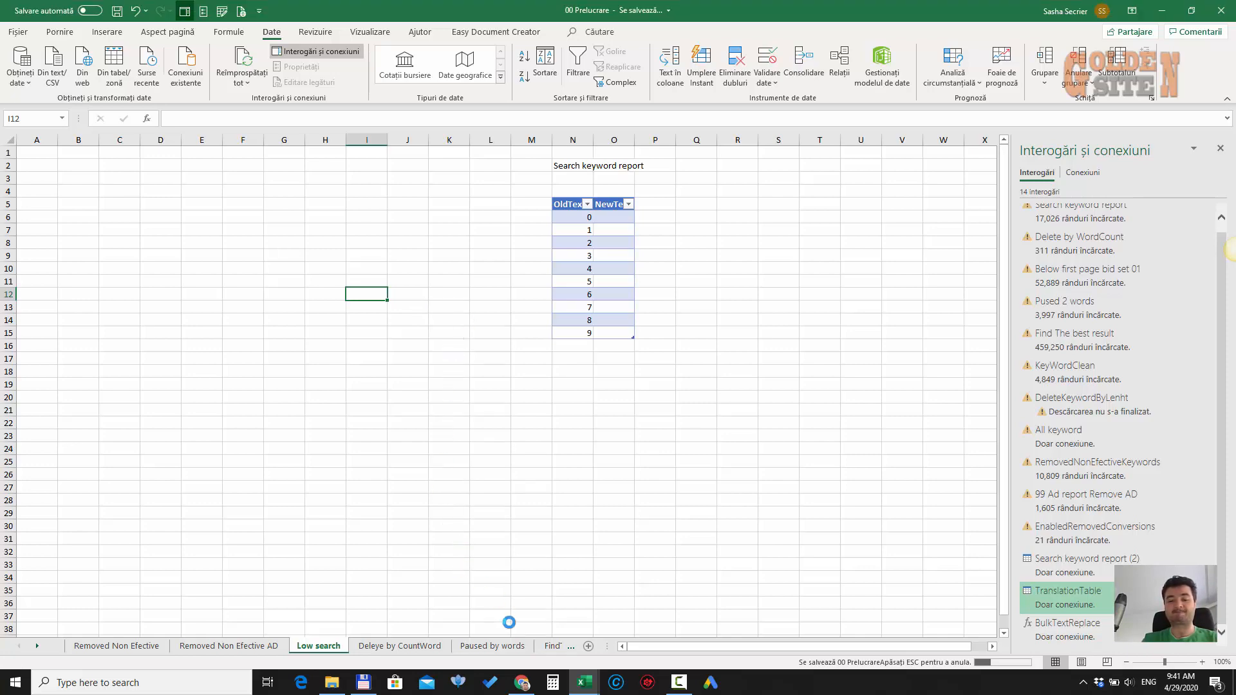
Switch to the centralizator copilulsimama spreadsheet in Chrome and look through the saved Power Query functions on the fn PowerQuery sheet
{"action": "left_click", "coordinate": [521, 683]}
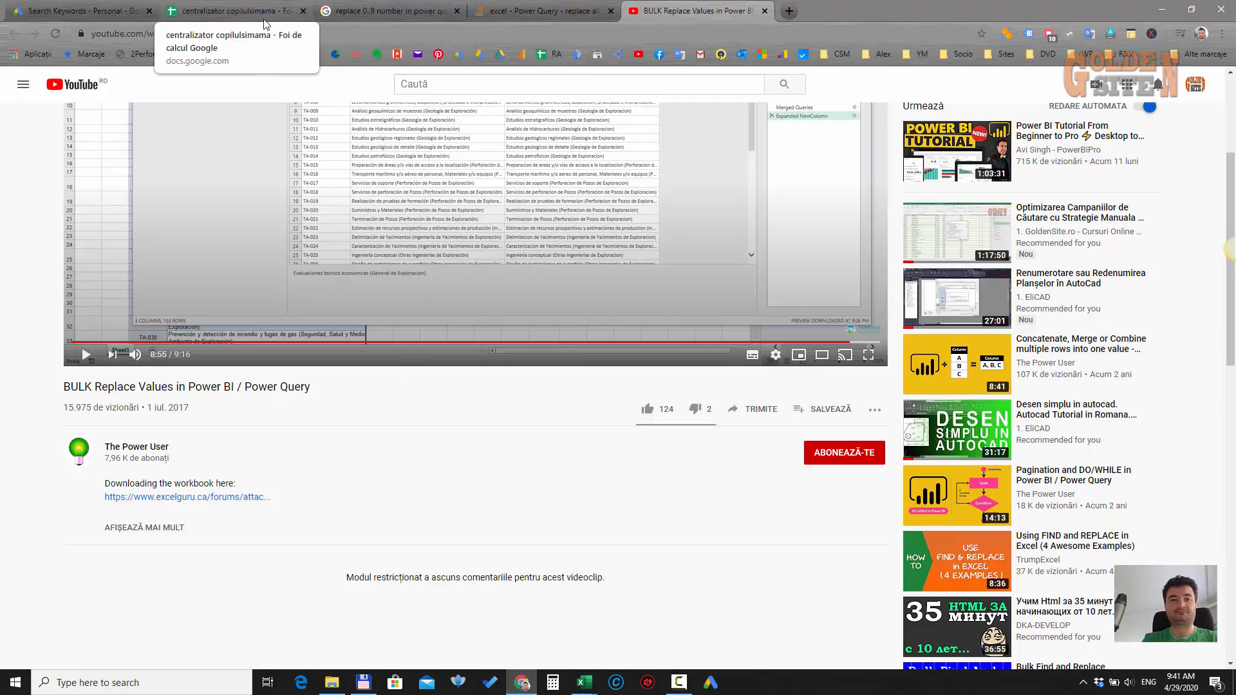
{"action": "left_click", "coordinate": [219, 11]}
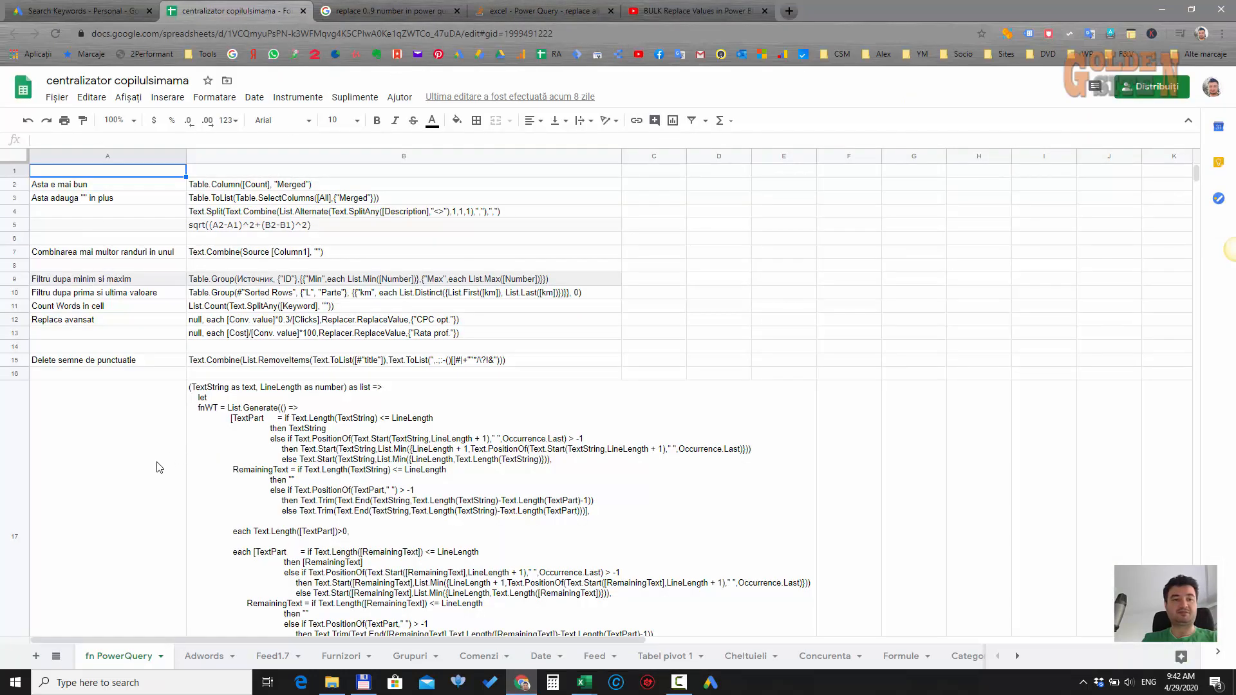
{"action": "scroll", "coordinate": [159, 468], "scroll_direction": "down", "scroll_amount": 20}
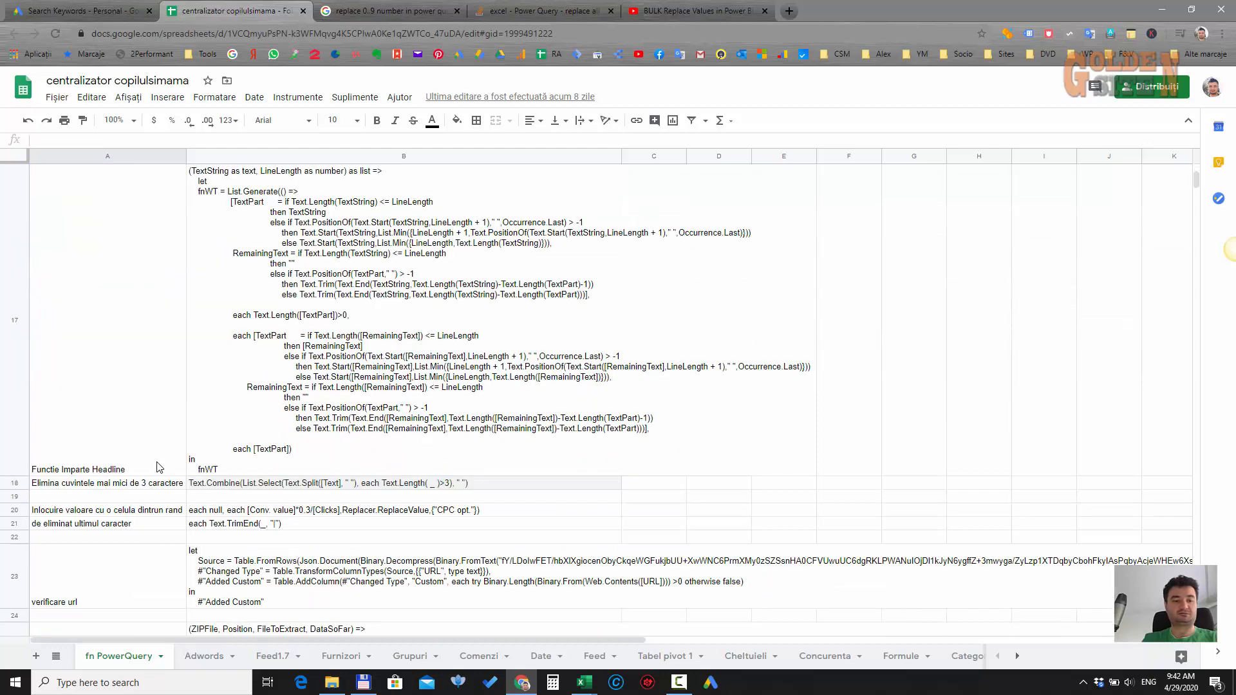
{"action": "scroll", "coordinate": [160, 467], "scroll_direction": "up", "scroll_amount": 10}
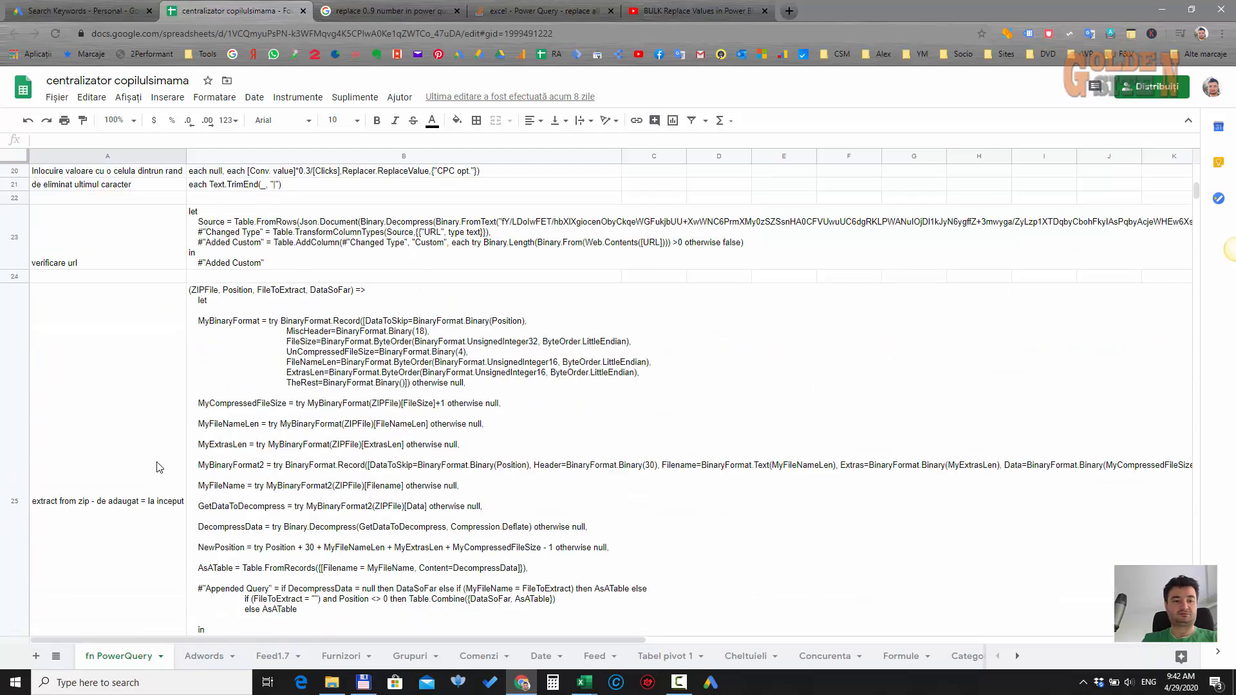
{"action": "scroll", "coordinate": [158, 465], "scroll_direction": "up", "scroll_amount": 5}
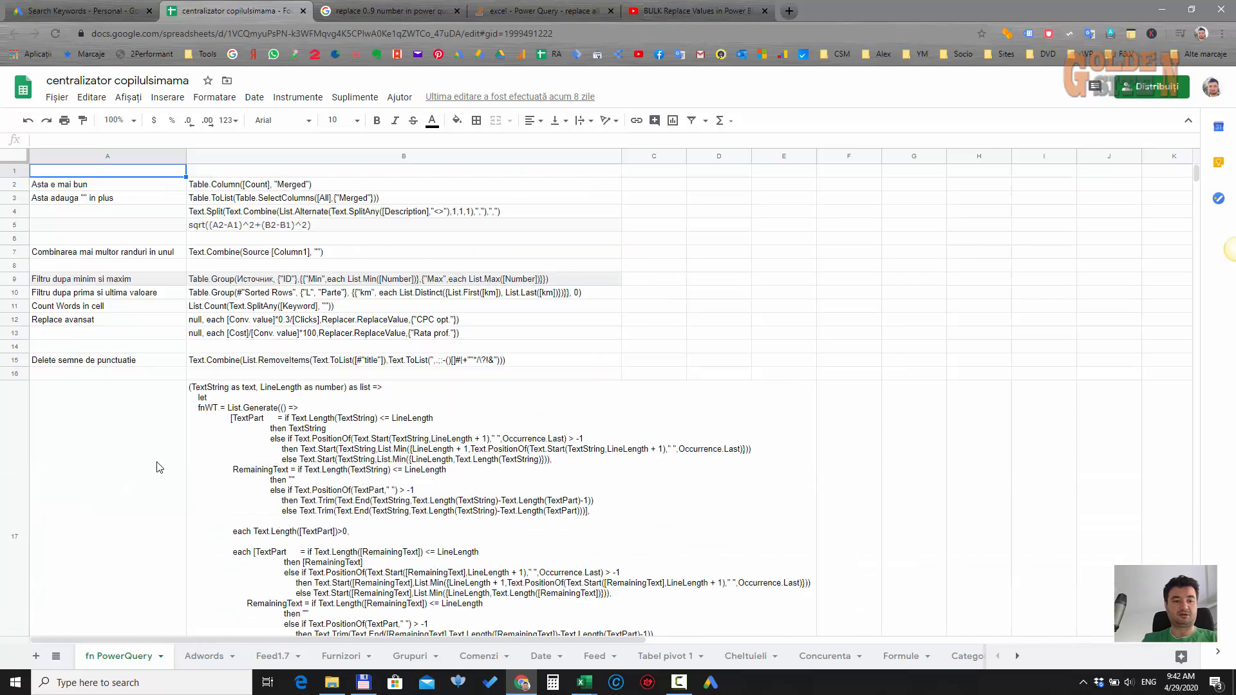
Try to open the pinned 00 Optimizare workbook in Excel
{"action": "left_click", "coordinate": [586, 683]}
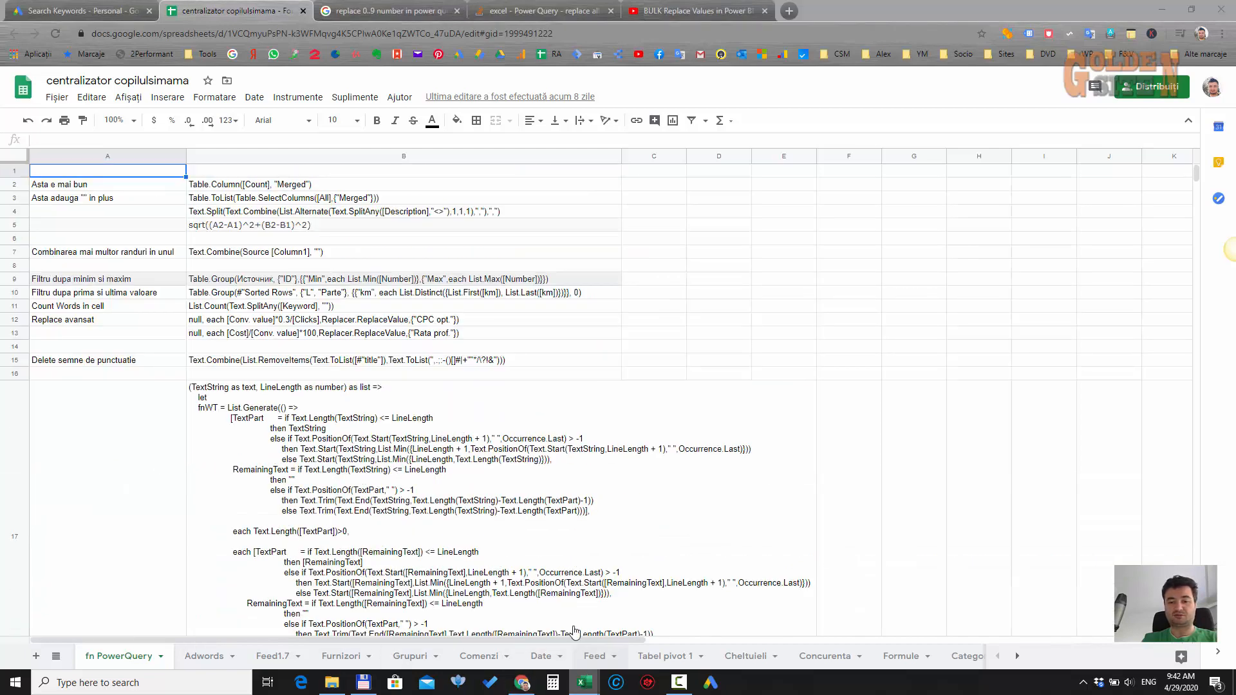
{"action": "right_click", "coordinate": [586, 683]}
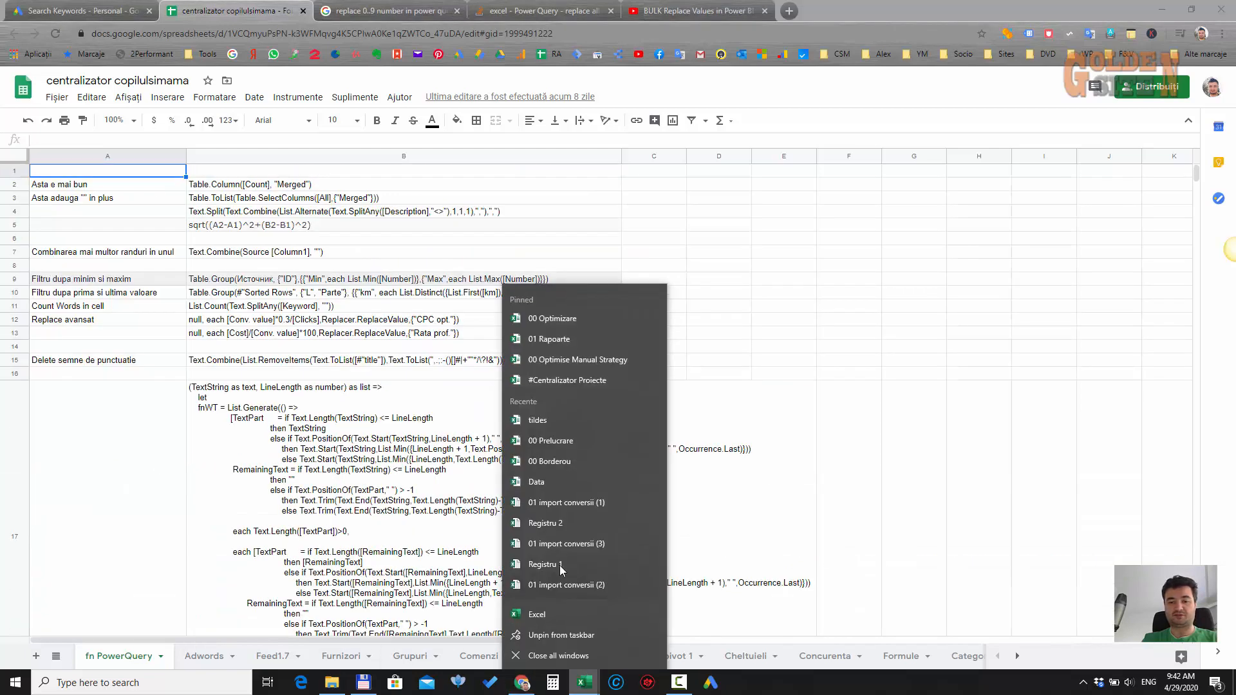
{"action": "left_click", "coordinate": [584, 319]}
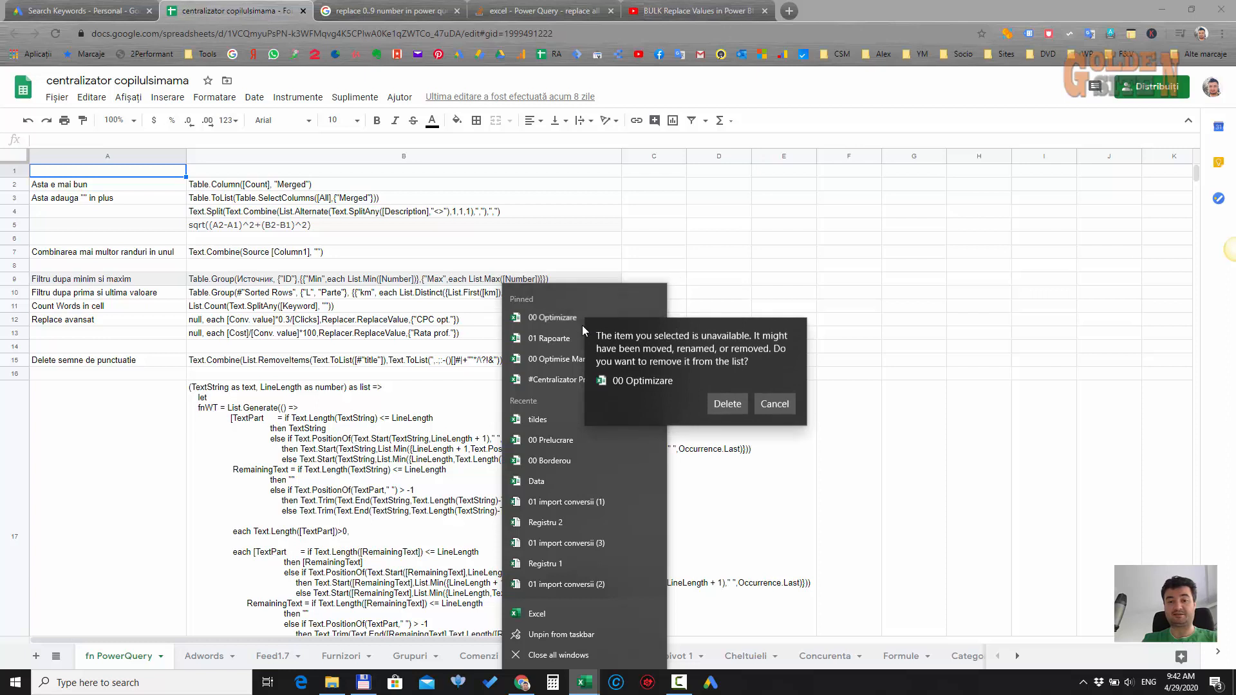
Remove the unavailable 00 Optimizare entry from the pinned files and open the 01 import conversii (1) workbook
{"action": "left_click", "coordinate": [727, 403]}
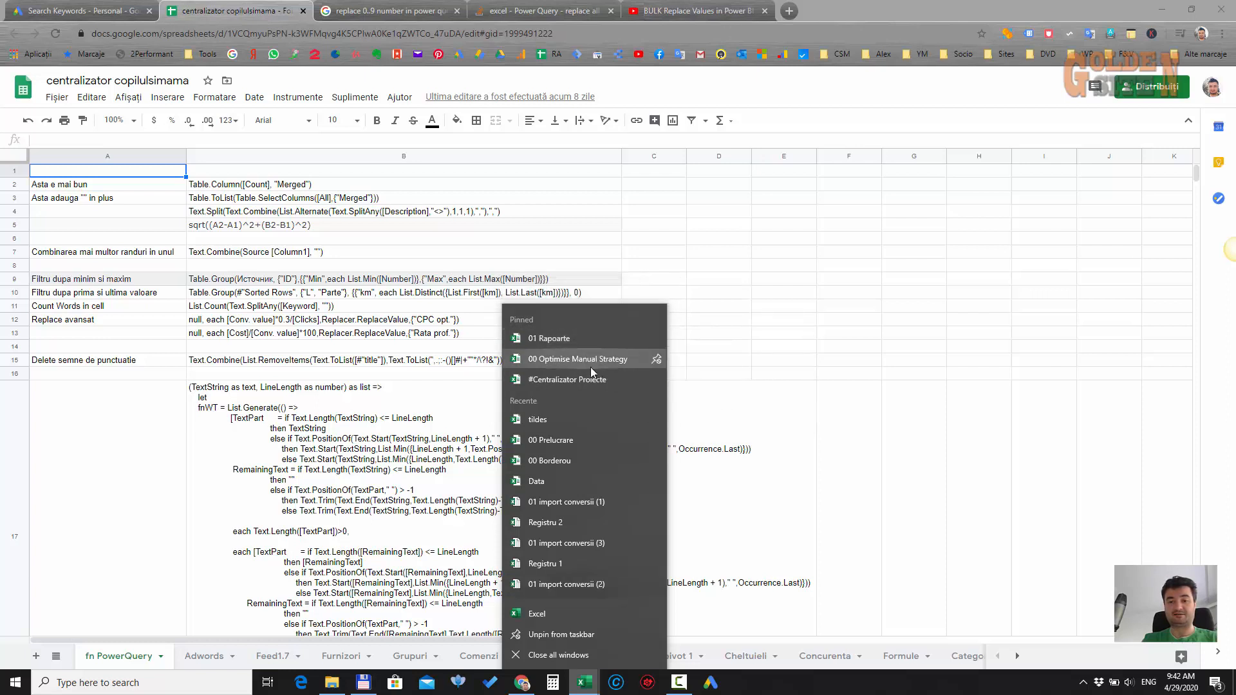
{"action": "left_click_drag", "start_coordinate": [589, 377], "coordinate": [574, 345]}
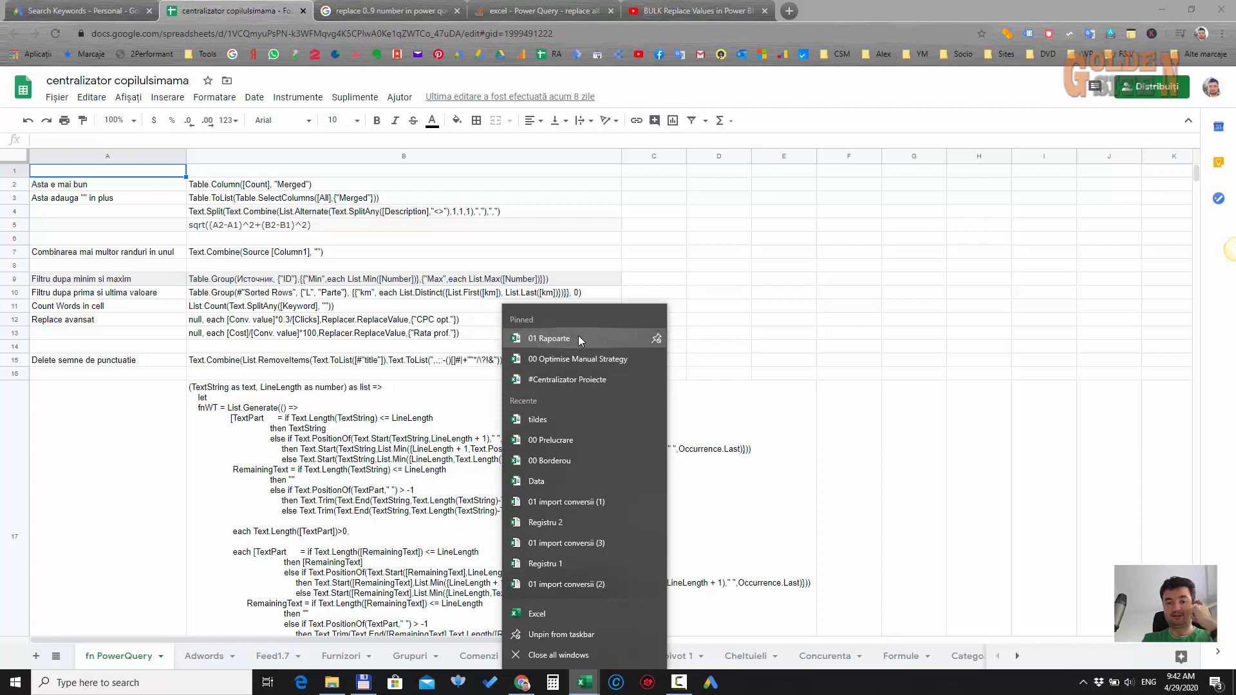
{"action": "left_click", "coordinate": [590, 501]}
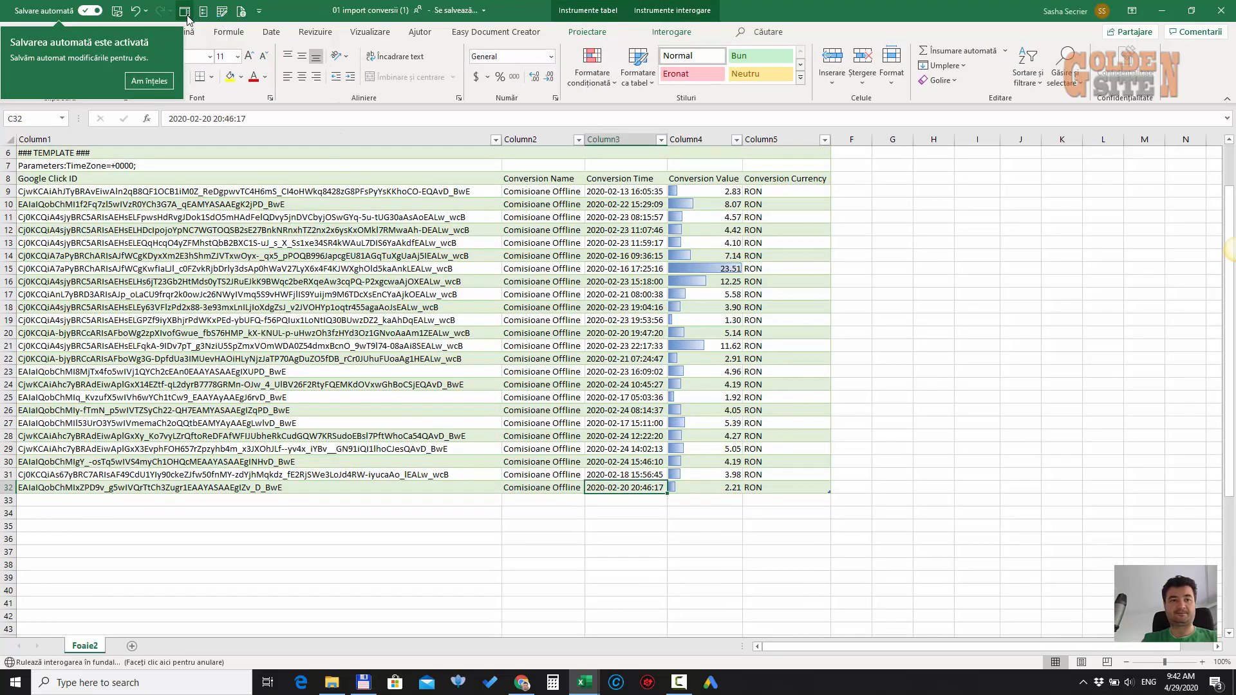
Check the queries in the 01 import conversii (1) workbook and close it, cancelling the pending data refresh
{"action": "left_click", "coordinate": [144, 82]}
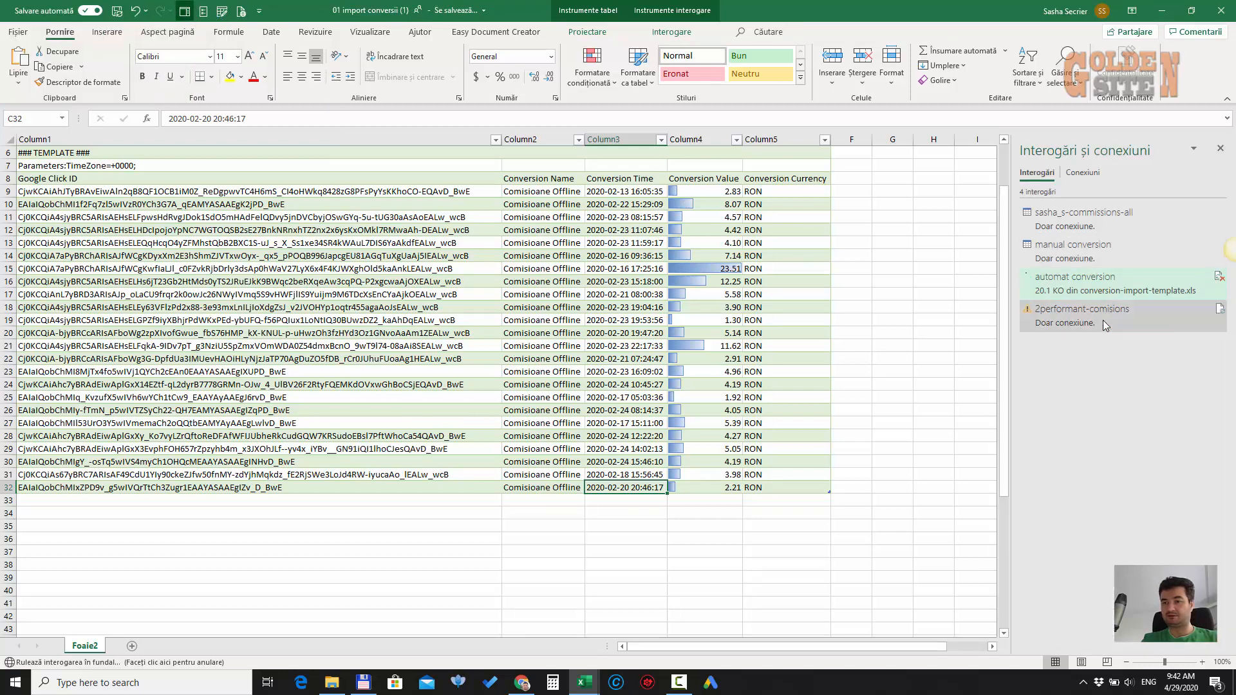
{"action": "left_click", "coordinate": [1221, 11]}
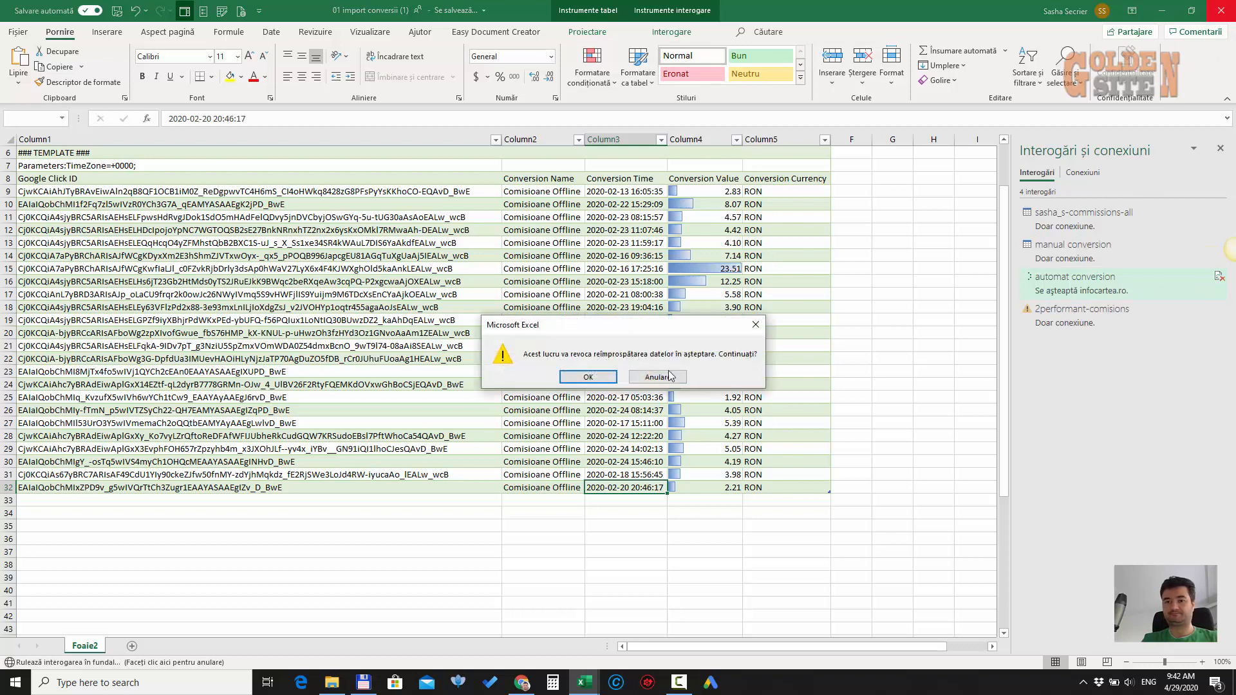
{"action": "left_click", "coordinate": [588, 377]}
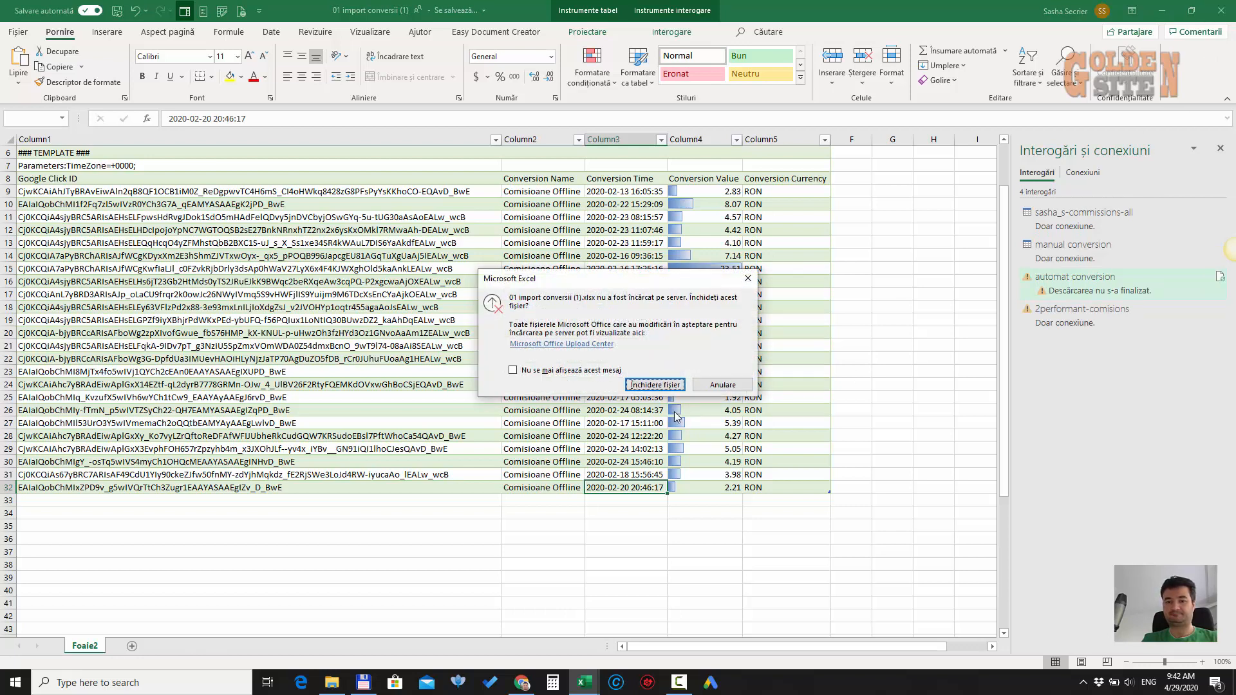
{"action": "left_click", "coordinate": [654, 384]}
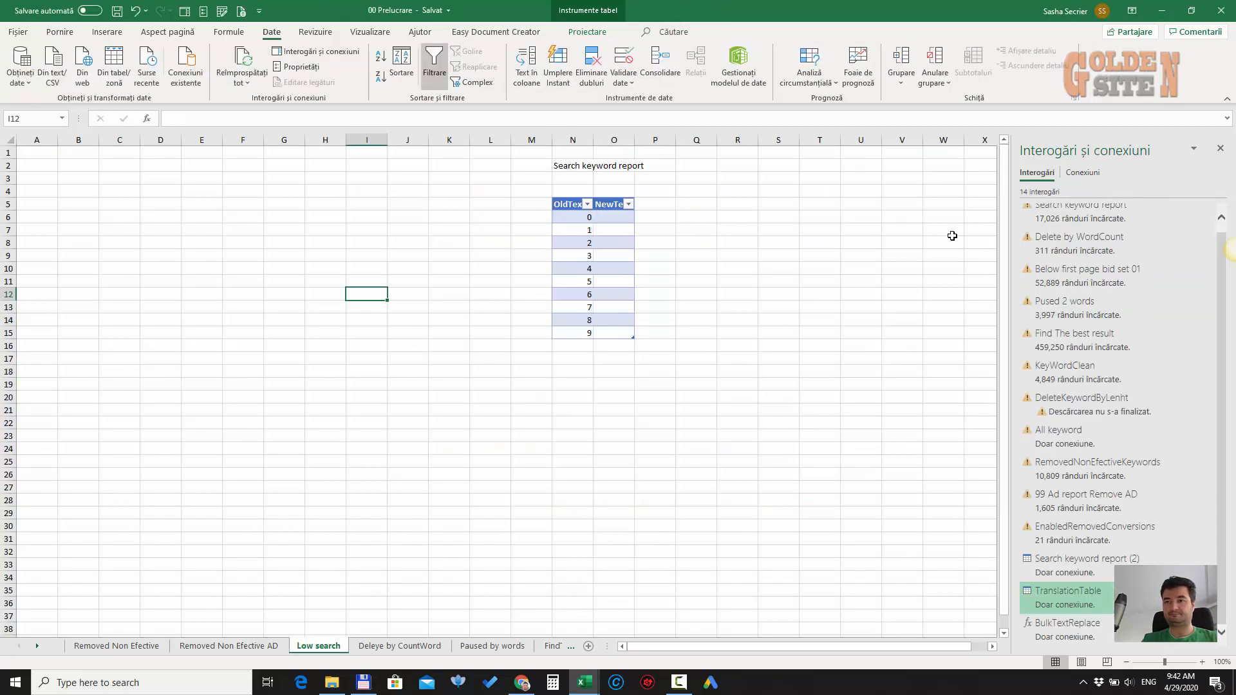
Save the 00 Prelucrare workbook and open 00 AllinOne 1.1 from the # 2Performant ADS folder
{"action": "left_click", "coordinate": [880, 267]}
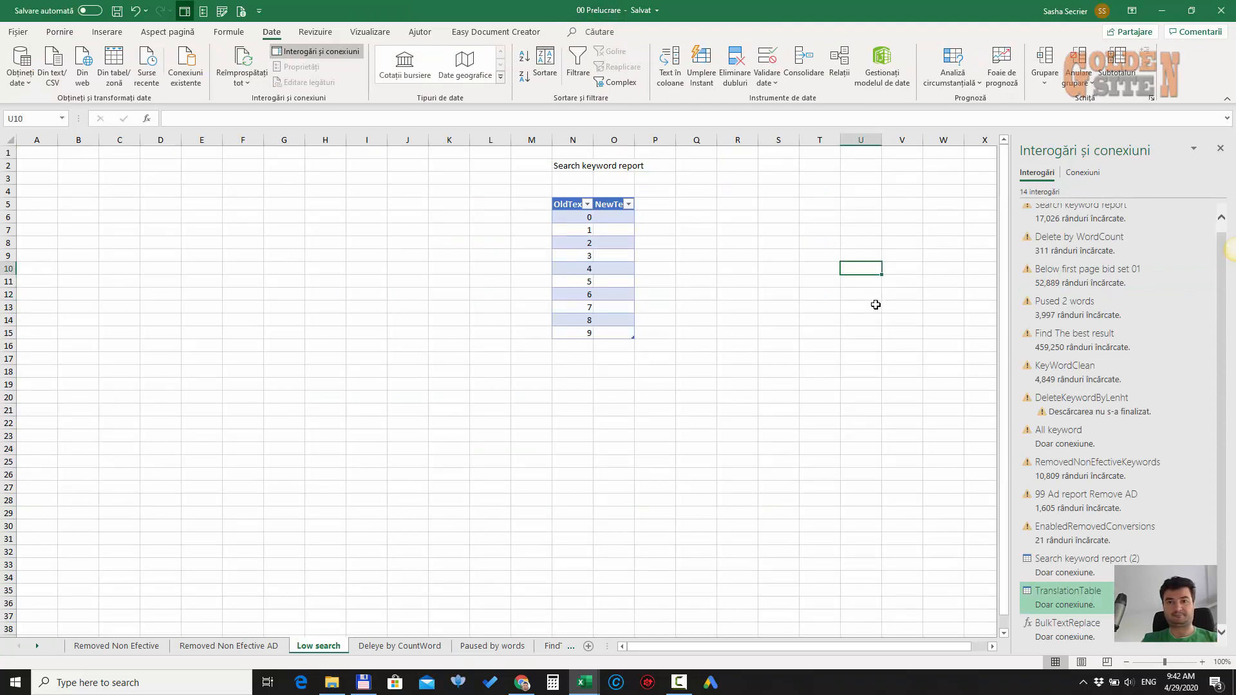
{"action": "key", "text": "ctrl+s"}
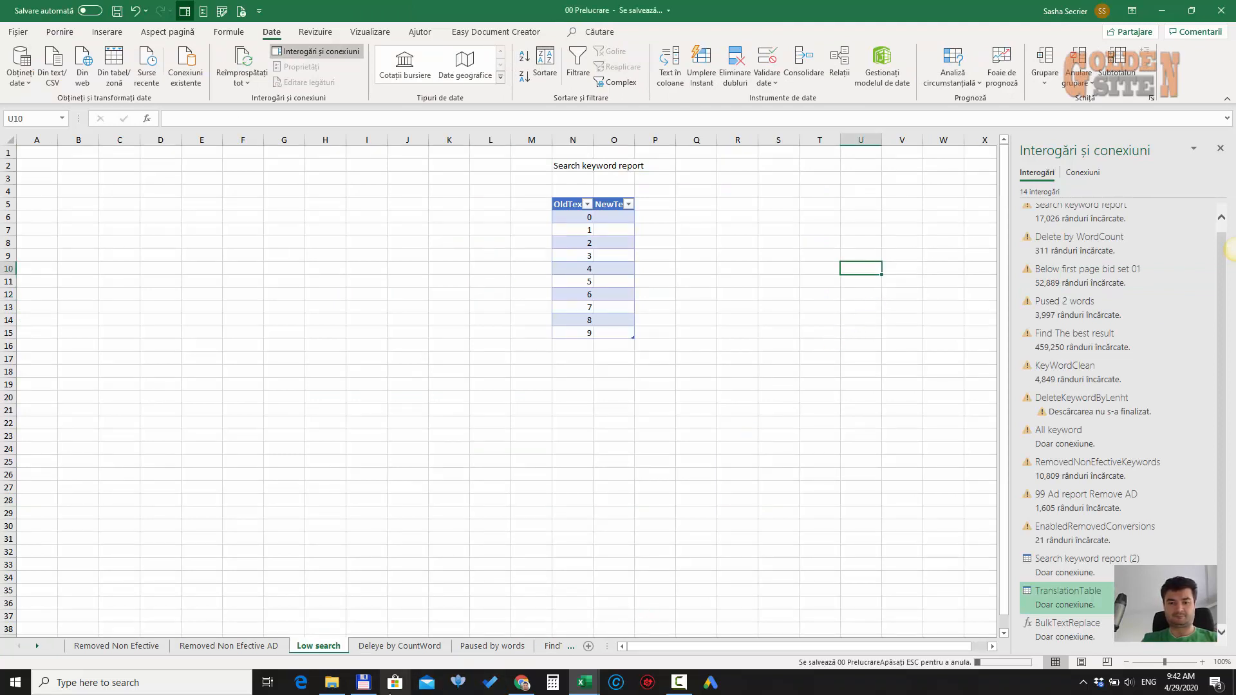
{"action": "left_click", "coordinate": [331, 682]}
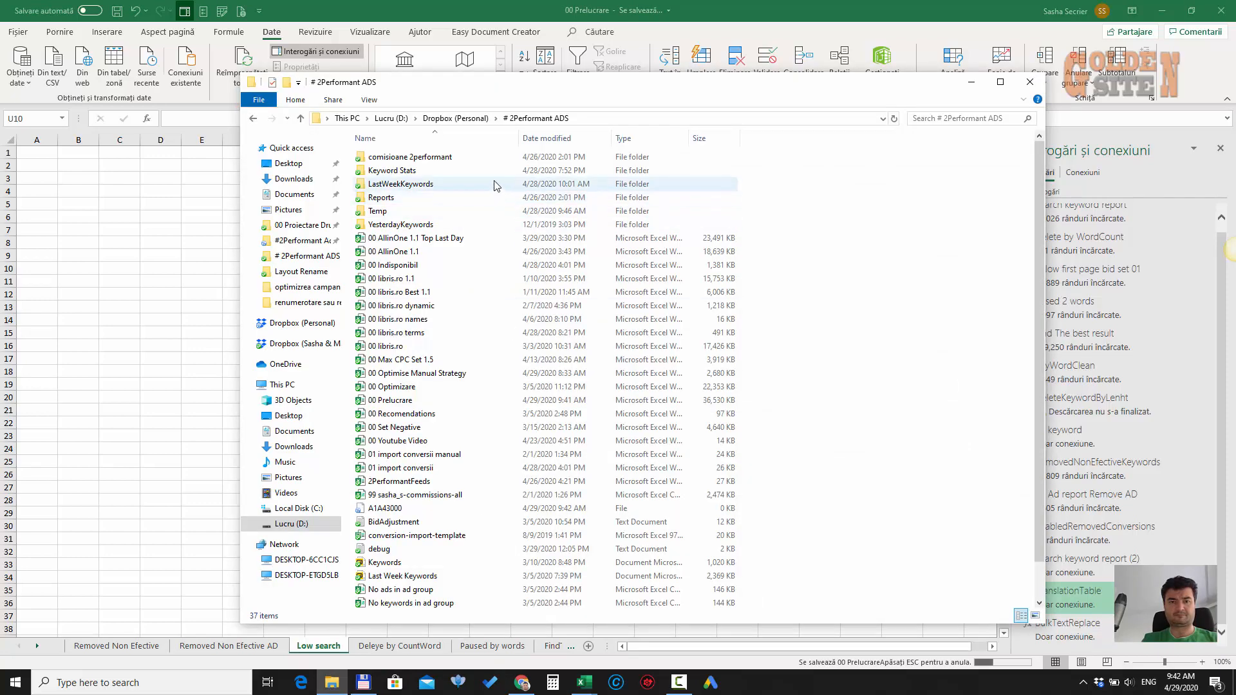
{"action": "double_click", "coordinate": [443, 254]}
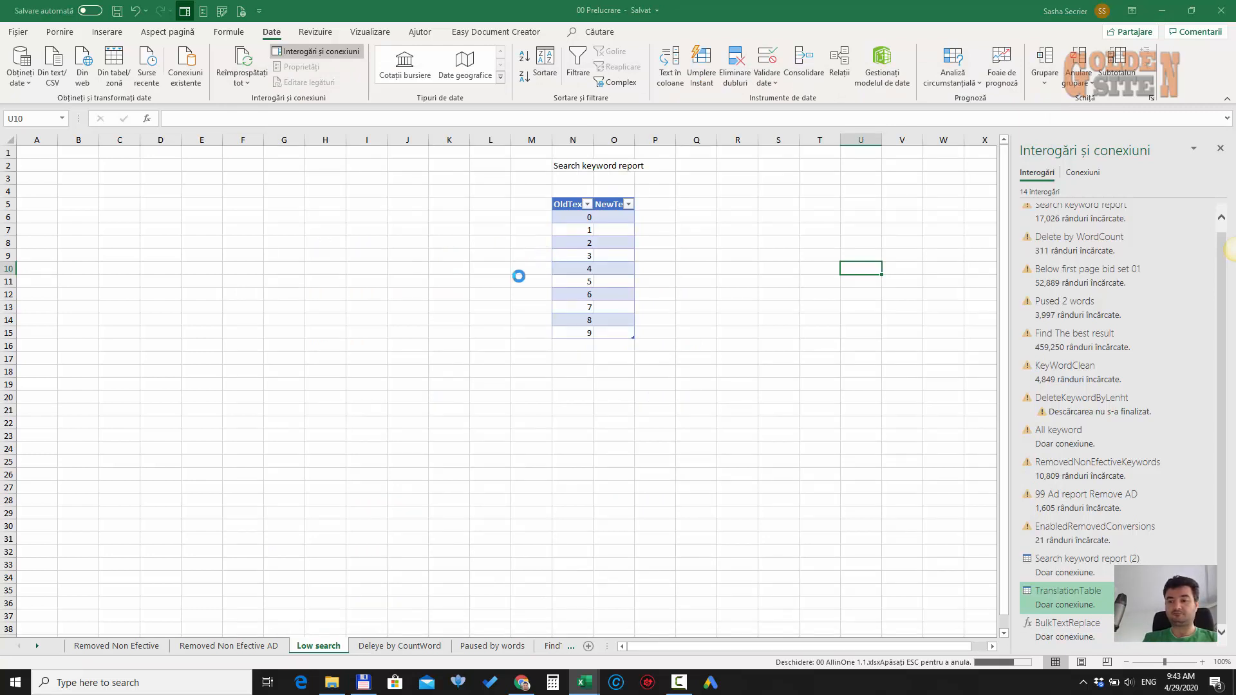
{"action": "left_click", "coordinate": [1215, 684]}
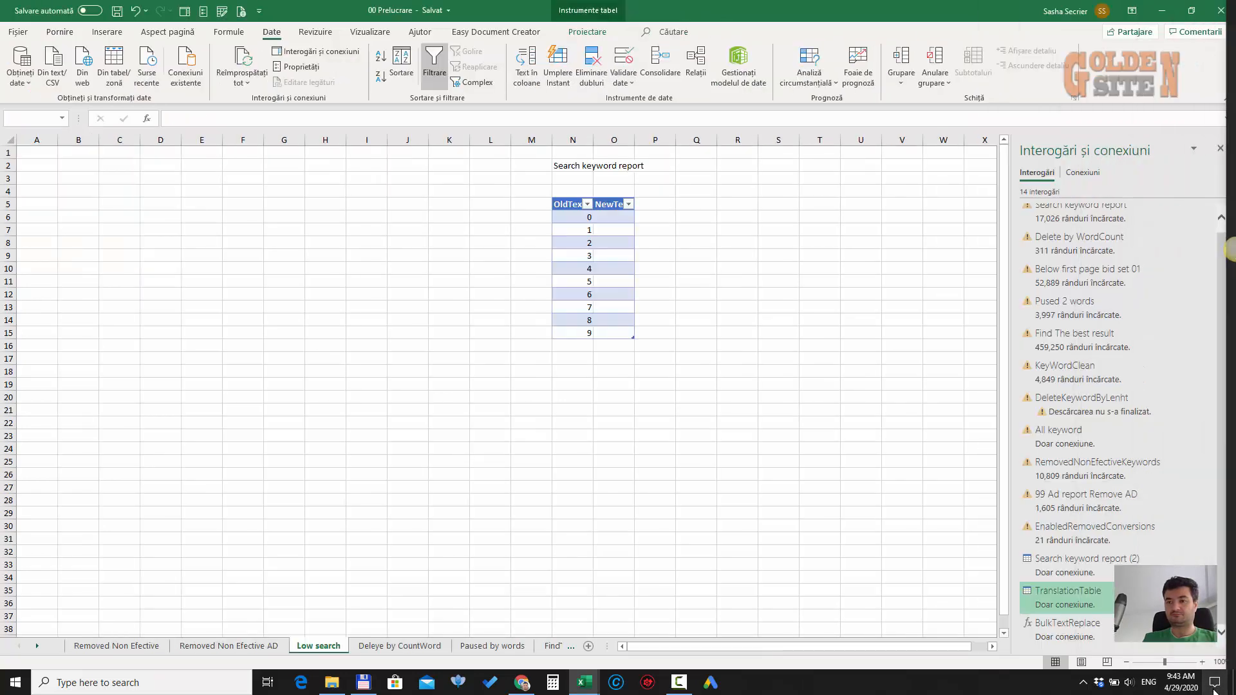
{"action": "left_click", "coordinate": [466, 408]}
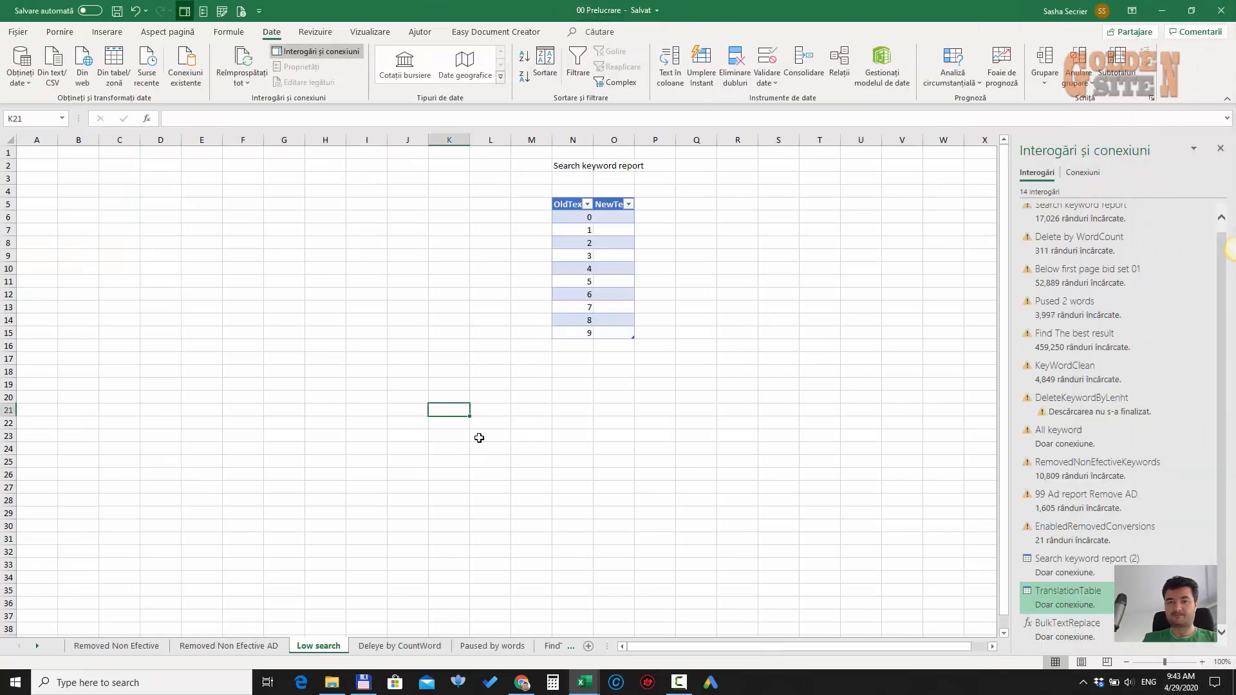
{"action": "mouse_move", "coordinate": [615, 684]}
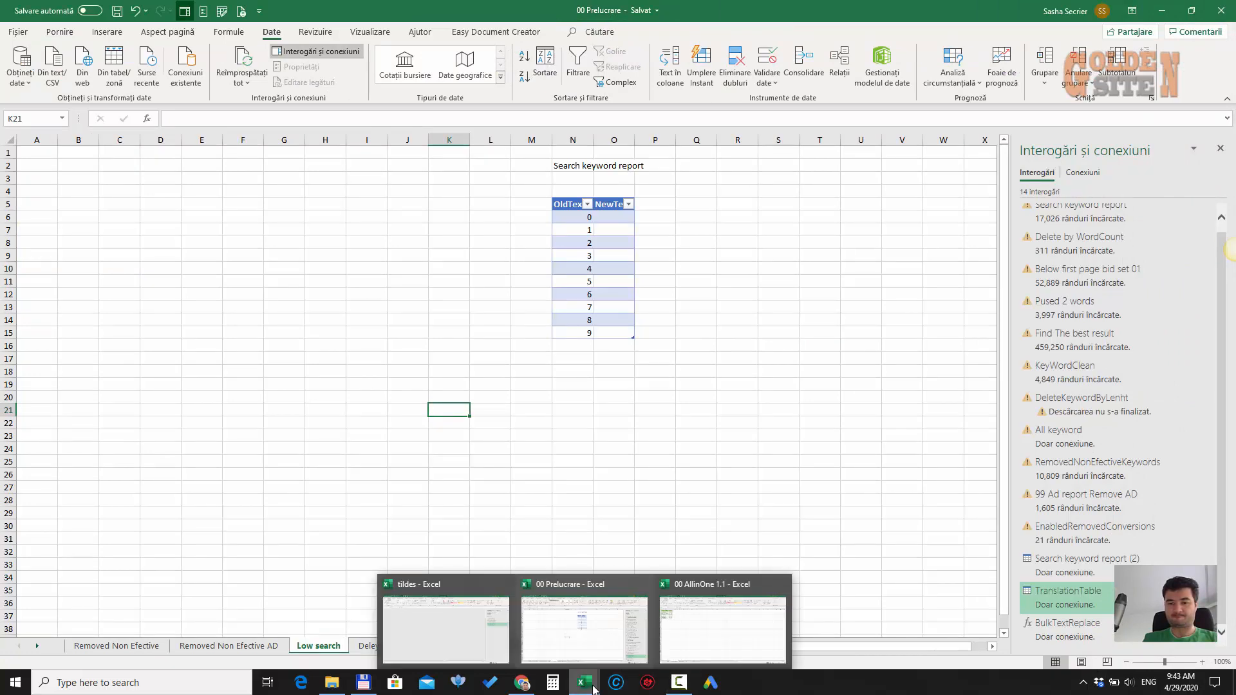
{"action": "left_click", "coordinate": [689, 638]}
Copy the PowerTrim function from the query list of the 00 AllinOne 1.1 workbook
{"action": "left_click", "coordinate": [187, 13]}
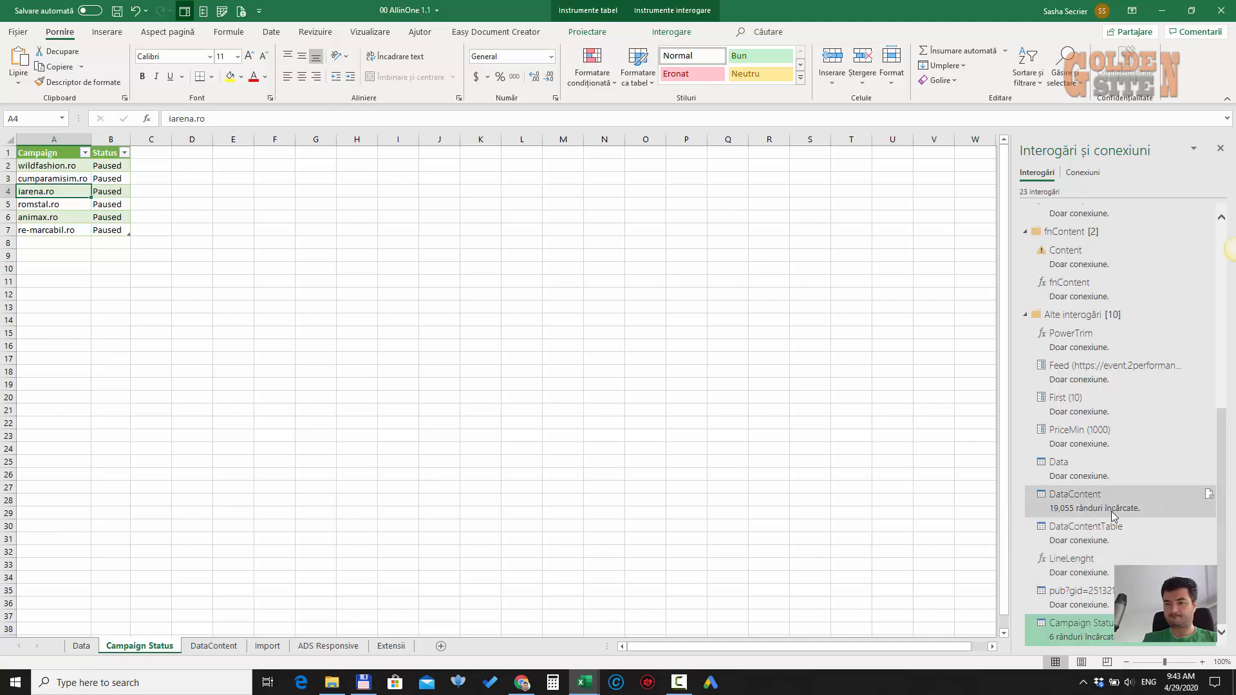
{"action": "scroll", "coordinate": [1135, 542], "scroll_direction": "up", "scroll_amount": 3}
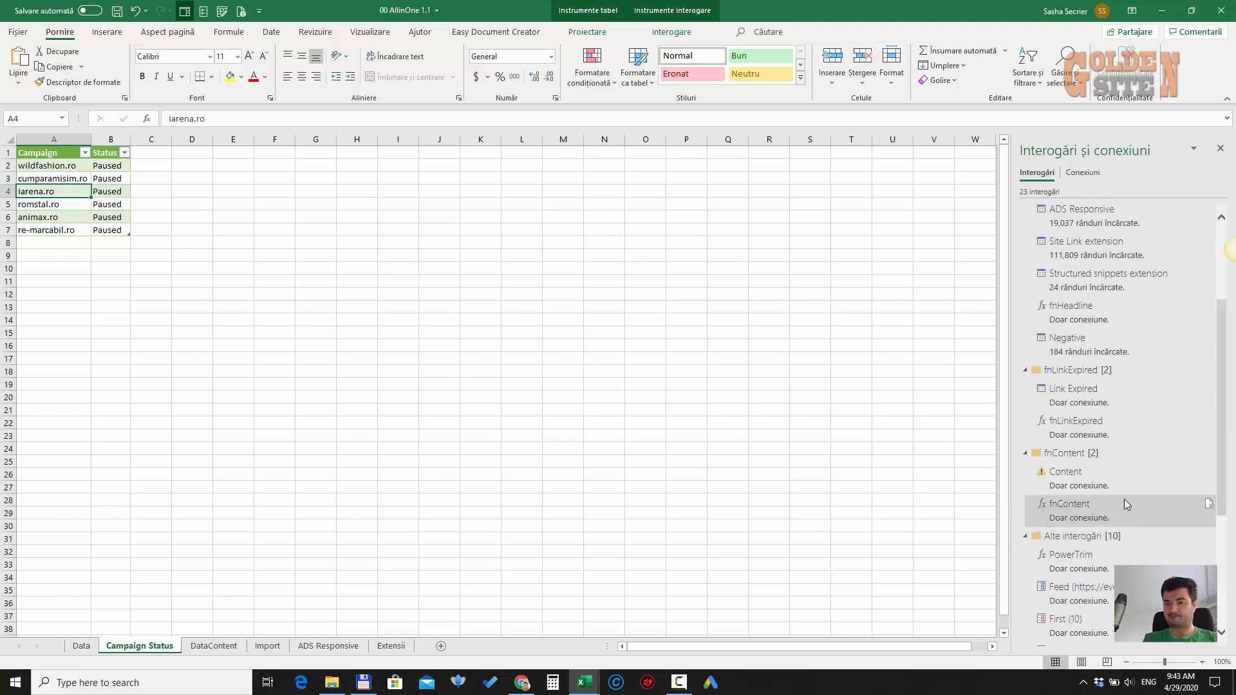
{"action": "mouse_move", "coordinate": [1124, 500]}
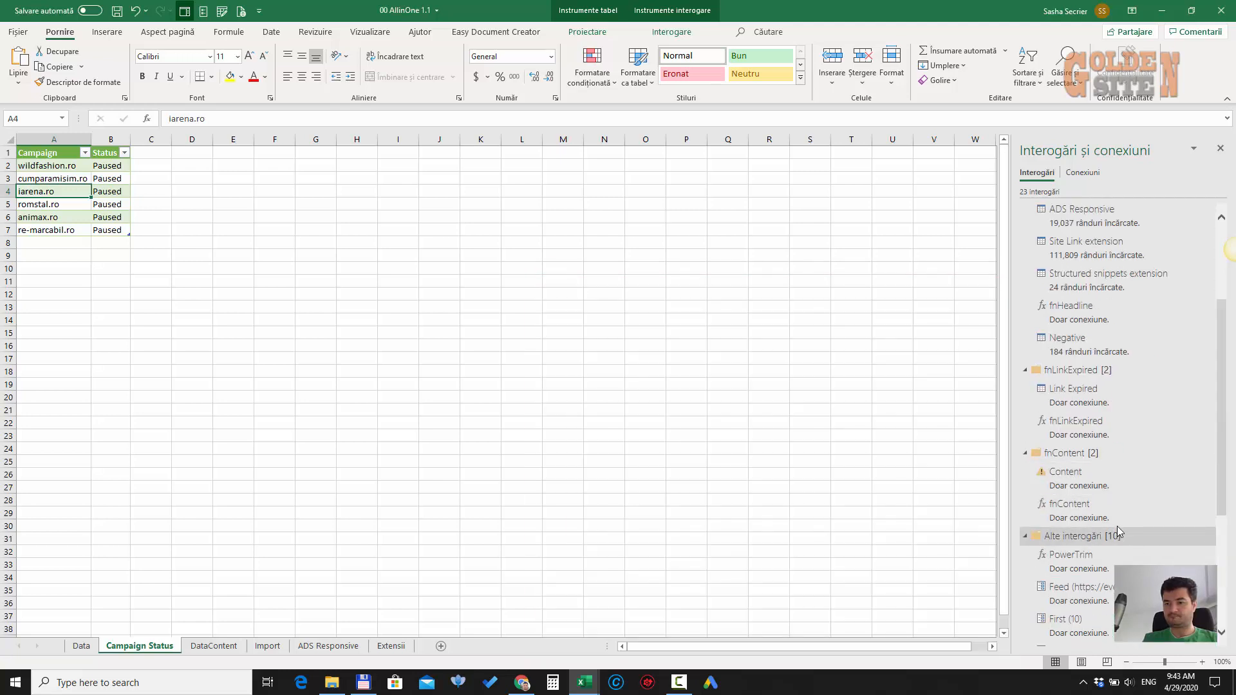
{"action": "scroll", "coordinate": [1118, 521], "scroll_direction": "down", "scroll_amount": 3}
{"action": "mouse_move", "coordinate": [1132, 466]}
{"action": "mouse_move", "coordinate": [1138, 542]}
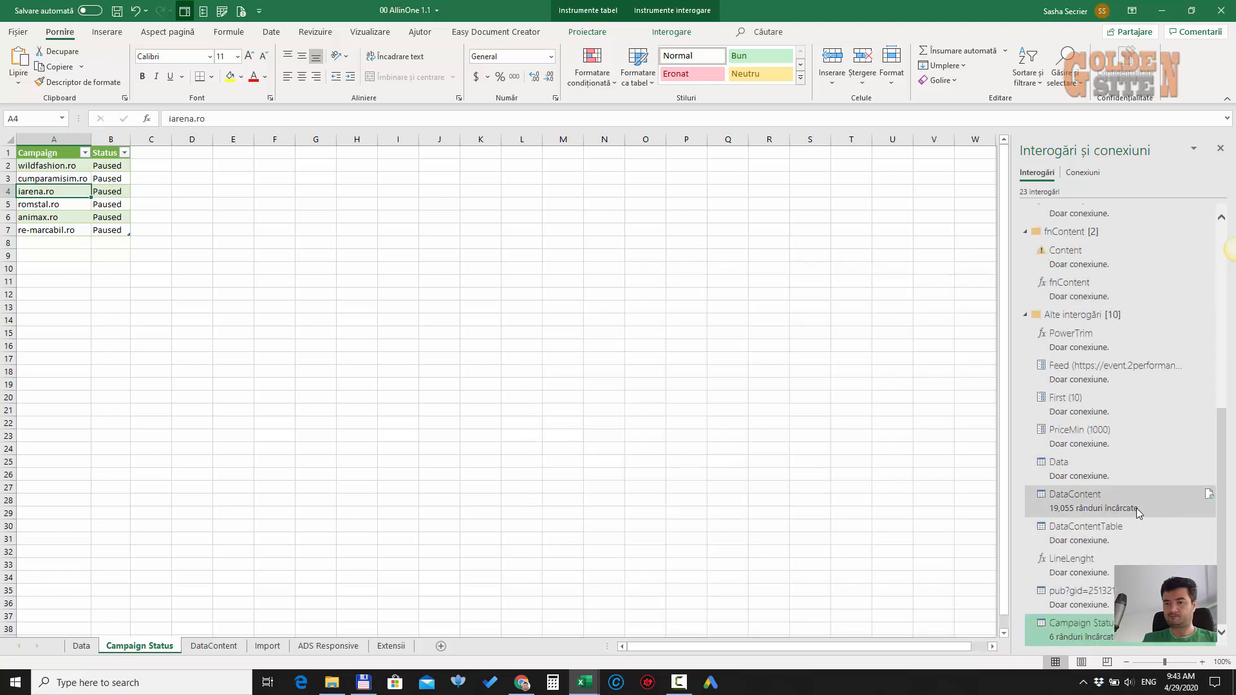
{"action": "left_click", "coordinate": [1083, 317]}
{"action": "right_click", "coordinate": [1087, 334]}
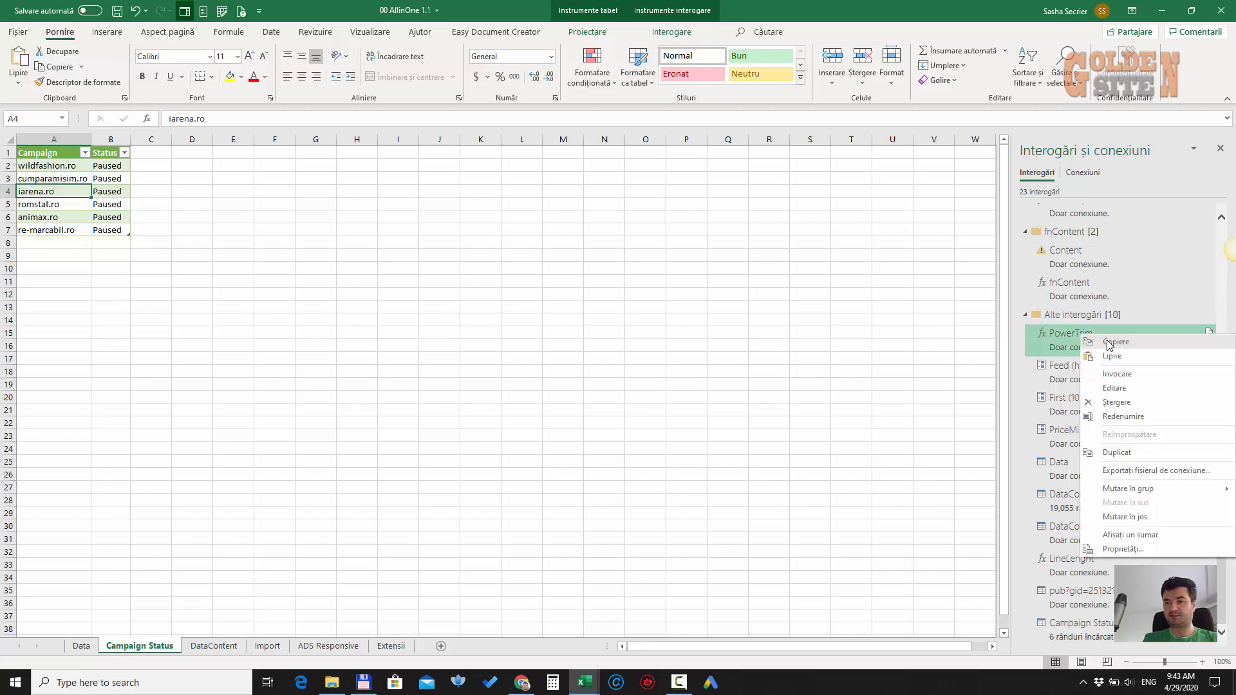
{"action": "left_click", "coordinate": [1109, 340]}
Paste the PowerTrim function into the queries of 00 Prelucrare and open Search keyword report (2) in the Power Query editor with its query list shown
{"action": "left_click", "coordinate": [1168, 13]}
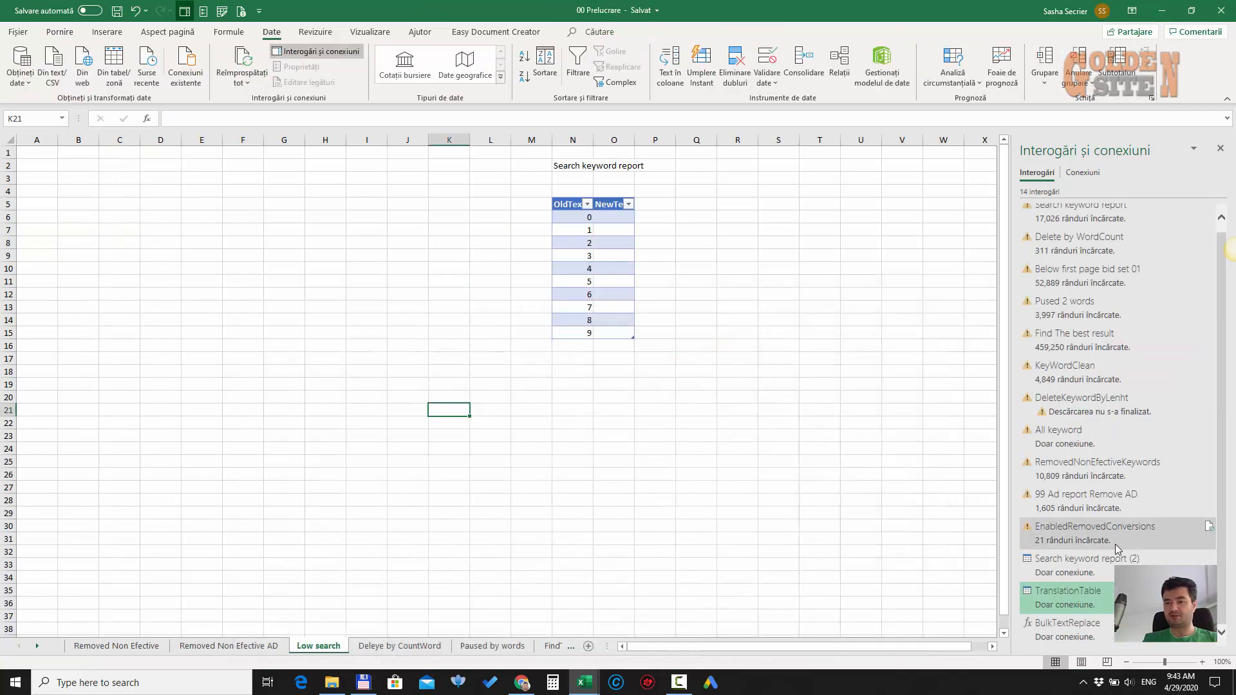
{"action": "right_click", "coordinate": [1081, 628]}
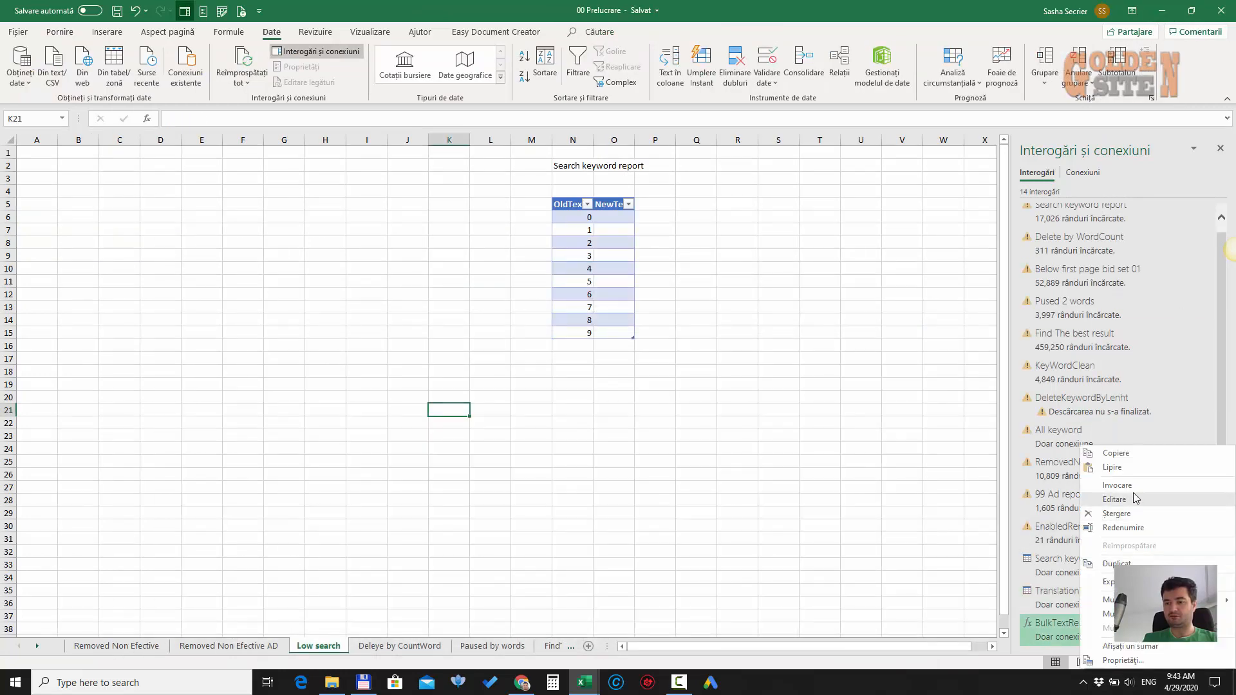
{"action": "left_click", "coordinate": [1111, 467]}
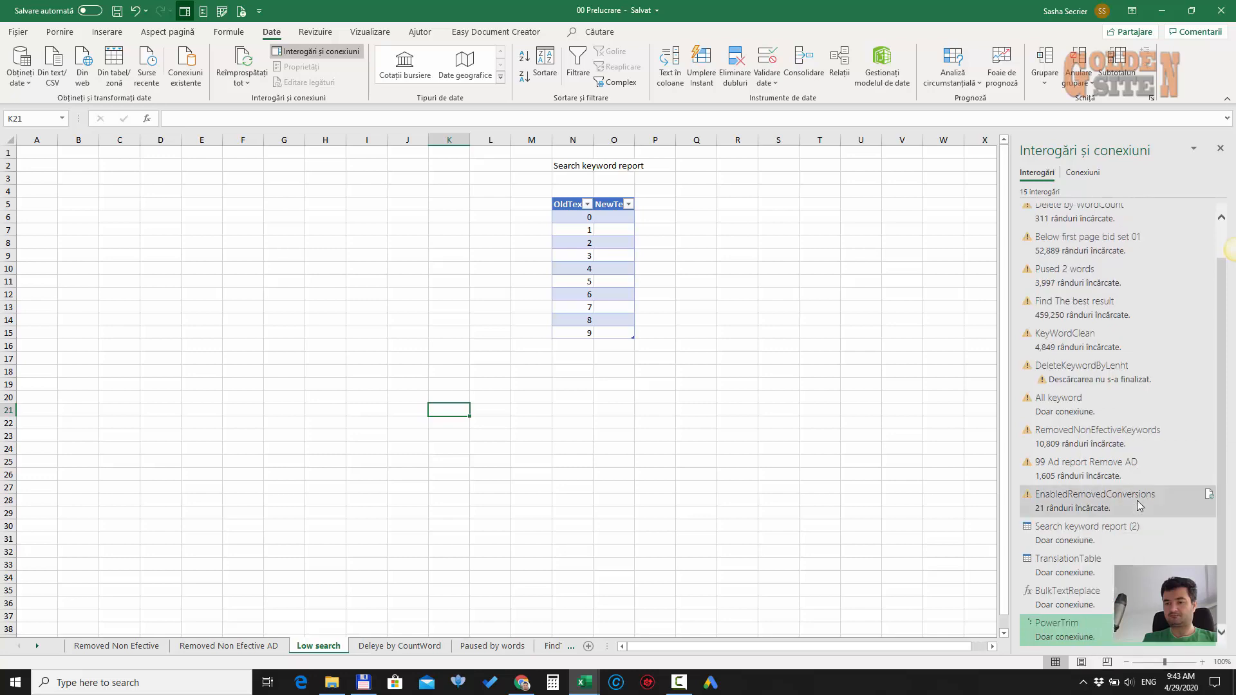
{"action": "double_click", "coordinate": [1088, 527]}
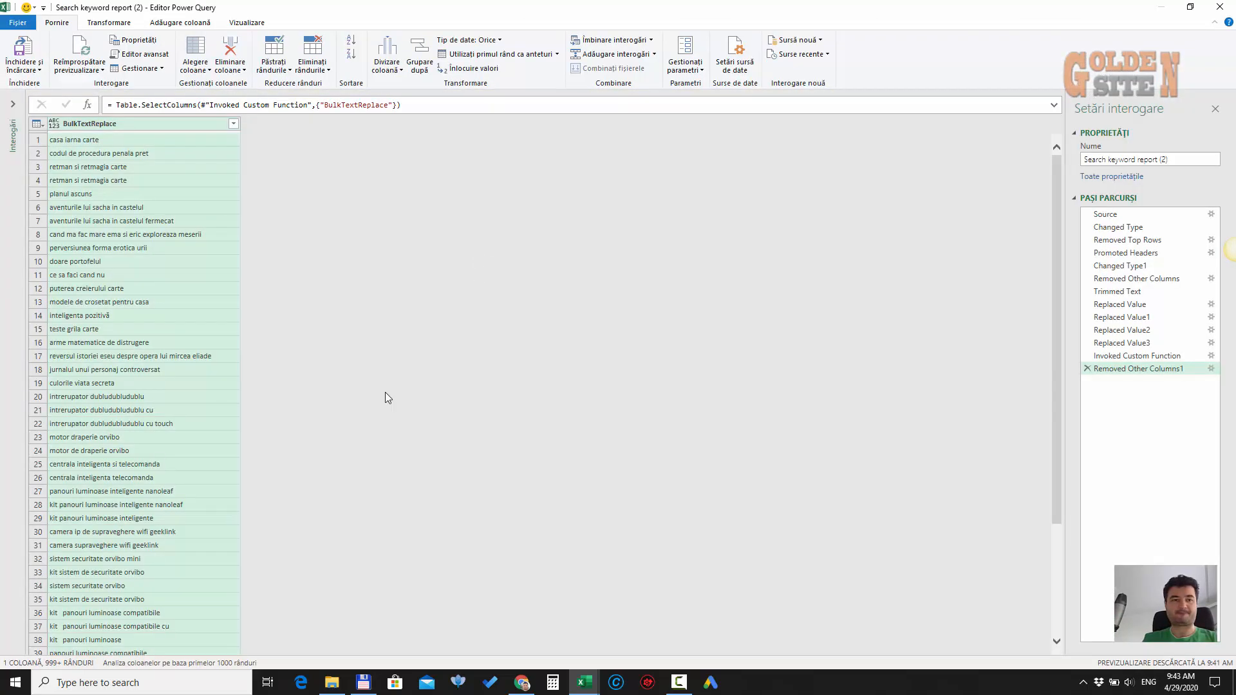
{"action": "left_click", "coordinate": [13, 106]}
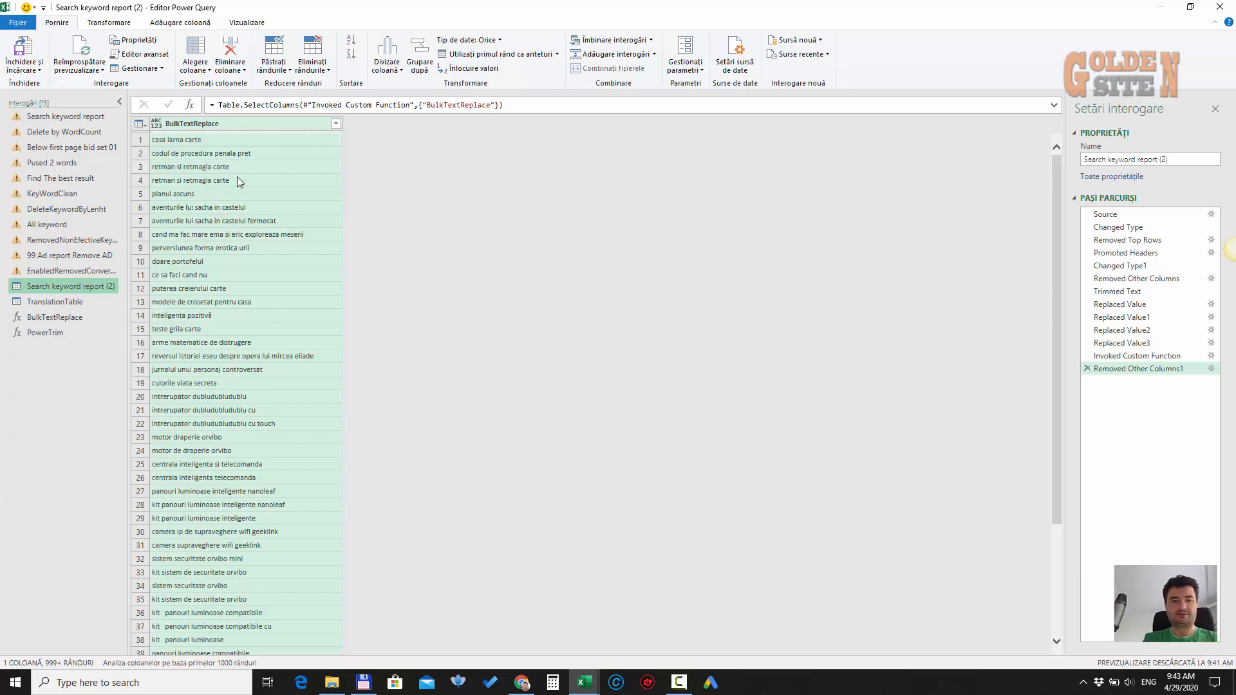
{"action": "right_click", "coordinate": [223, 123]}
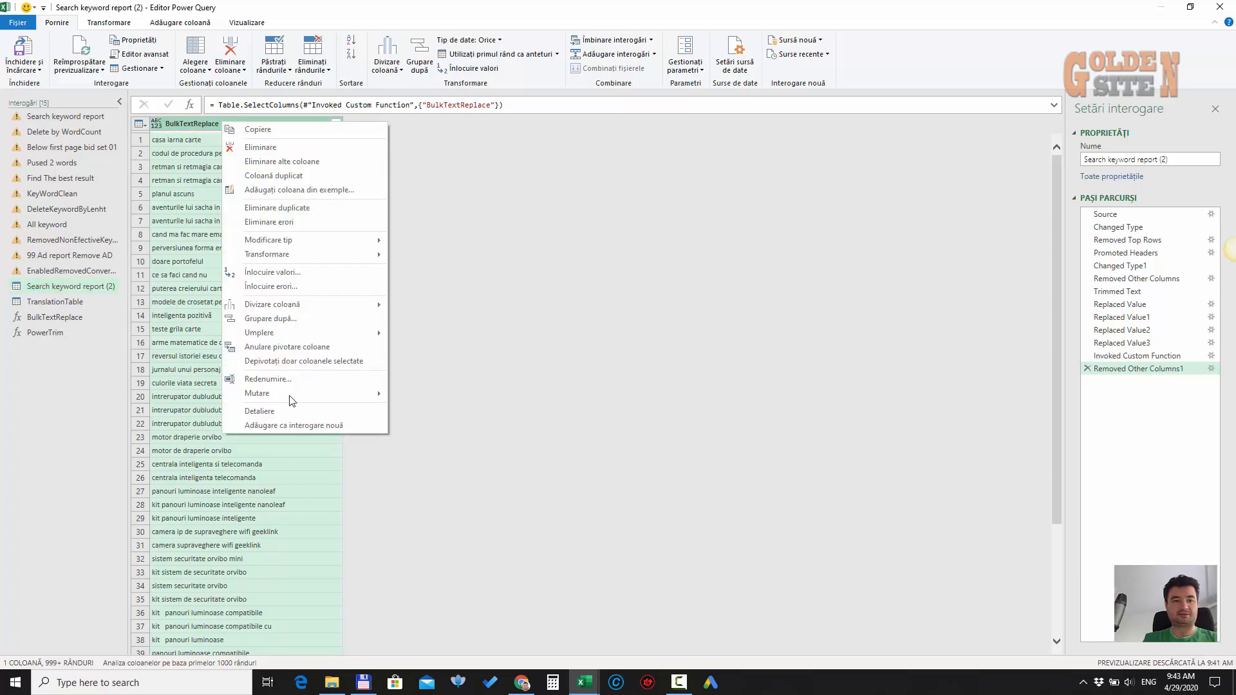
{"action": "mouse_move", "coordinate": [305, 261]}
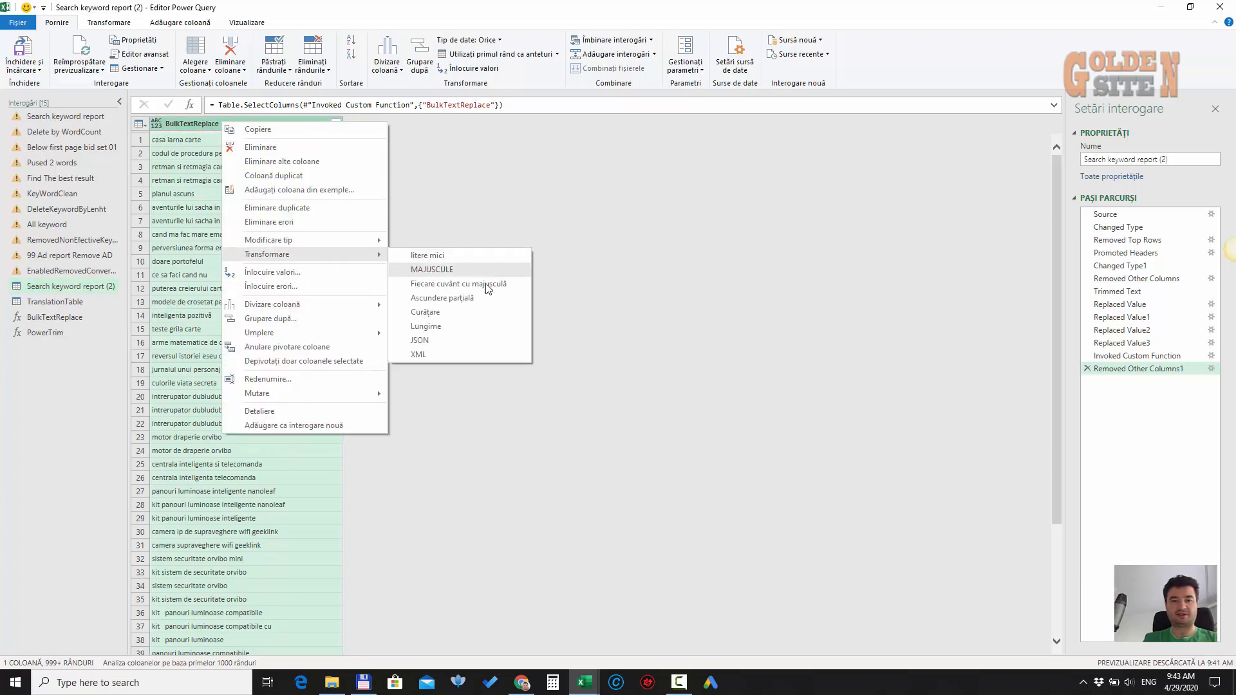
{"action": "left_click", "coordinate": [462, 313]}
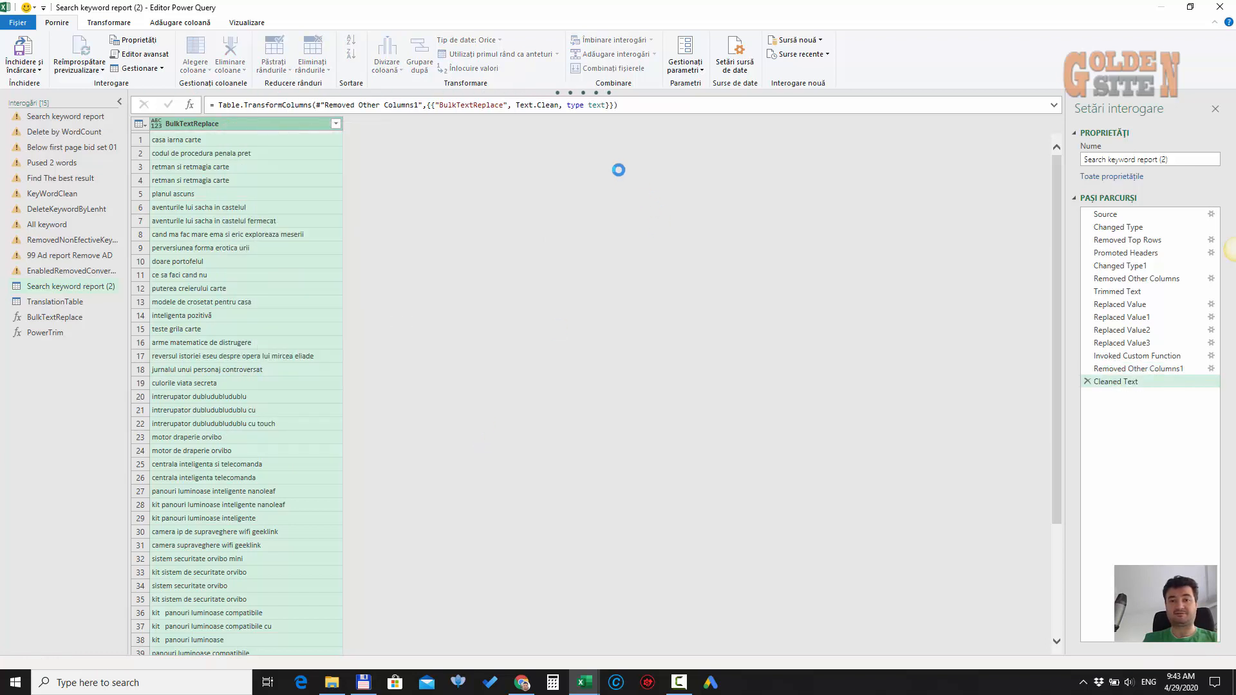
{"action": "left_click", "coordinate": [1087, 381]}
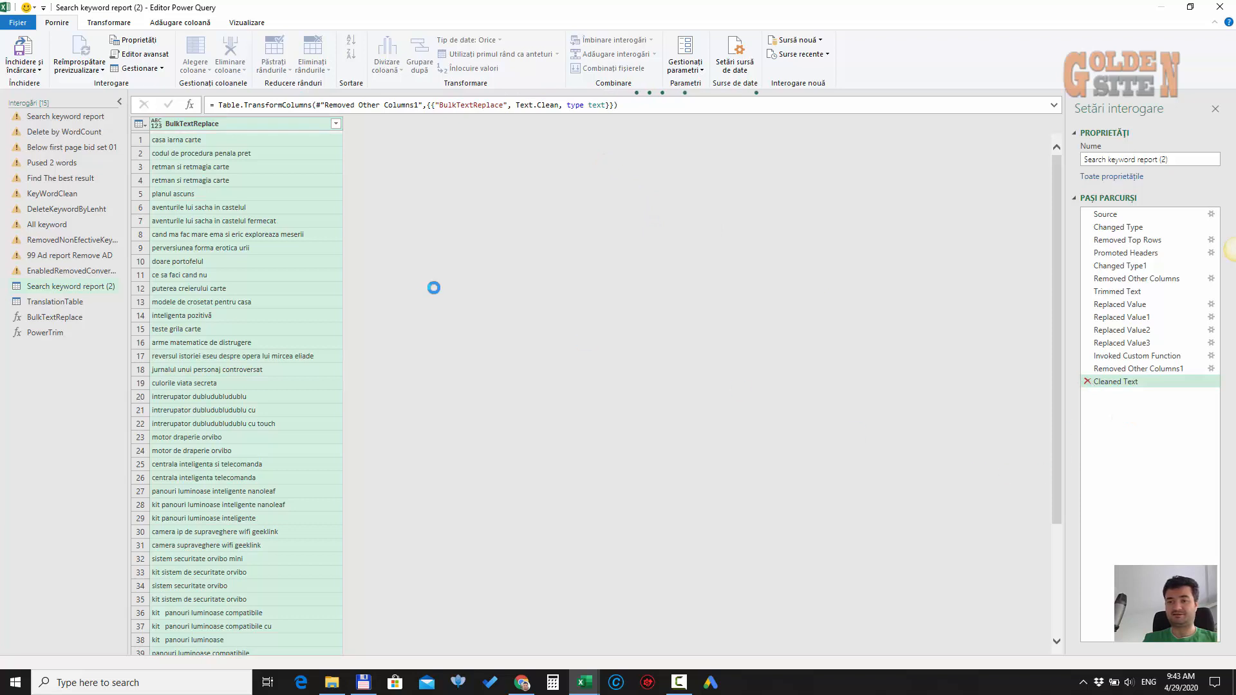
Apply the Trim text transformation to the BulkTextReplace column
{"action": "left_click", "coordinate": [338, 122]}
{"action": "left_click", "coordinate": [282, 123]}
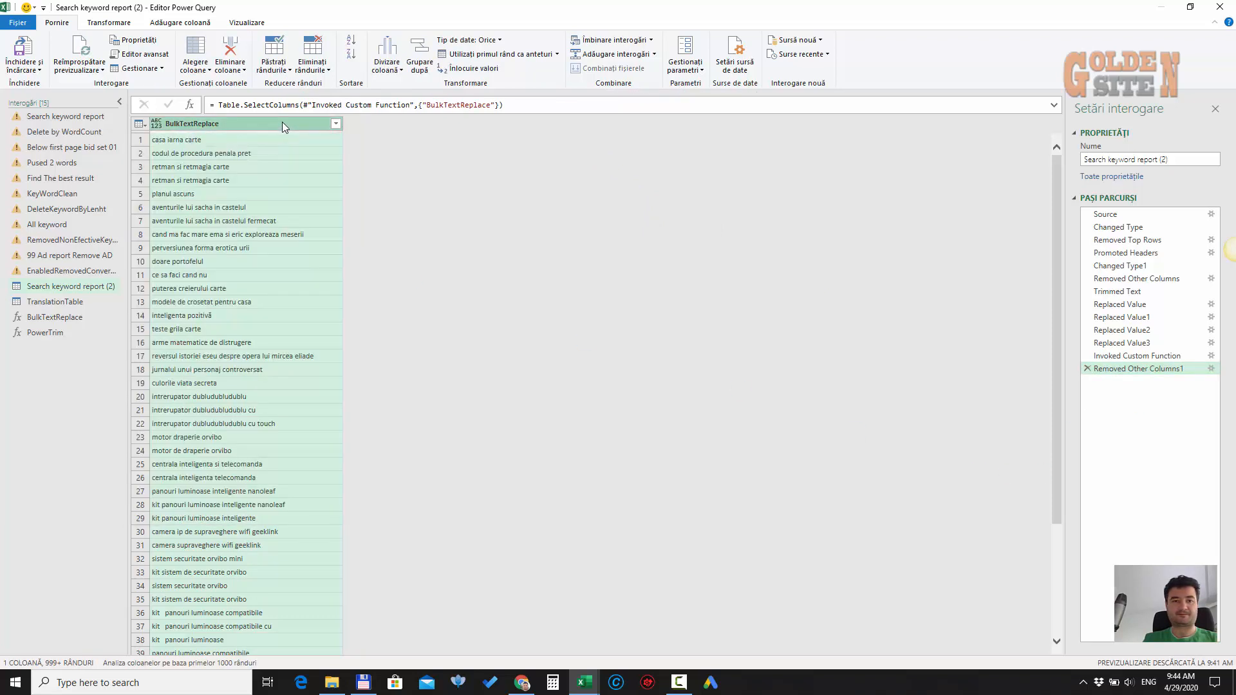
{"action": "right_click", "coordinate": [282, 121]}
{"action": "mouse_move", "coordinate": [366, 253]}
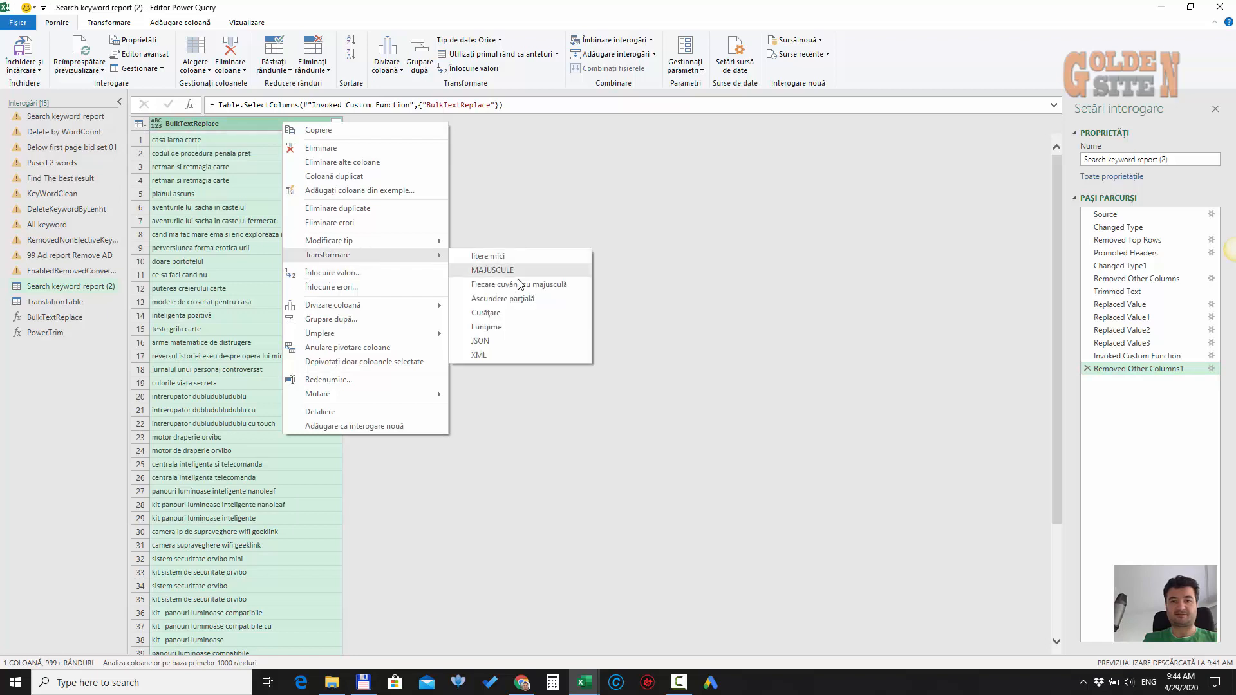
{"action": "left_click", "coordinate": [503, 298]}
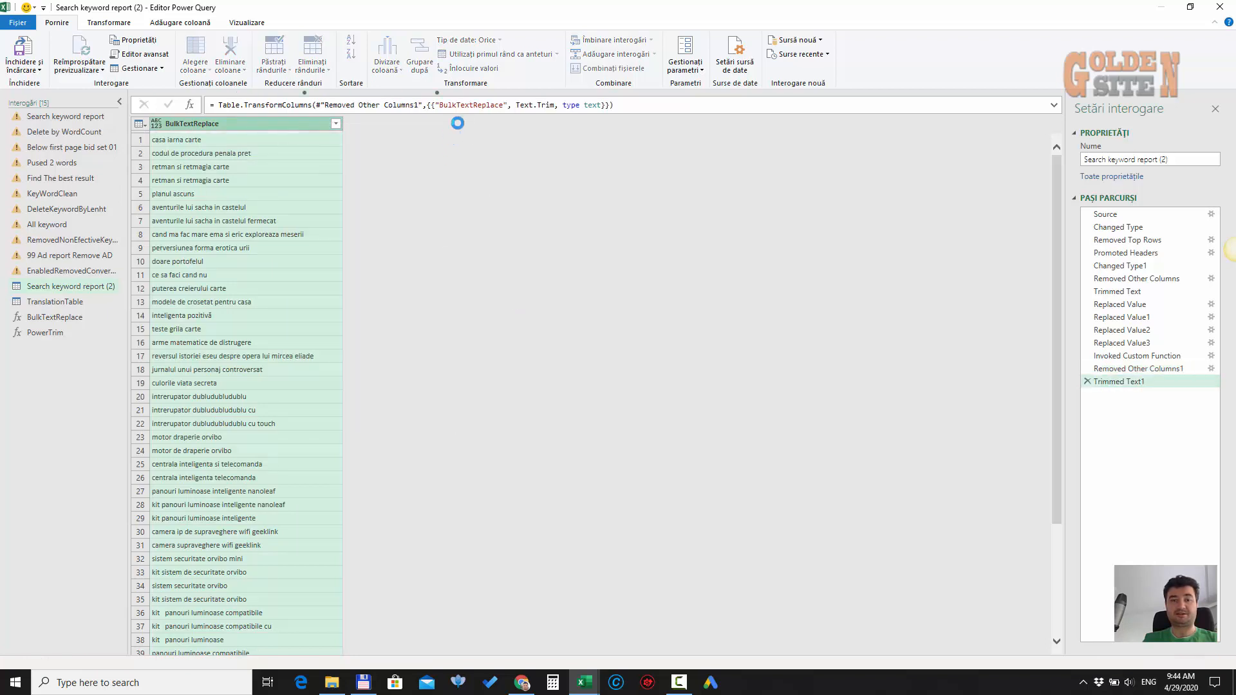
In the formula of the Trimmed Text1 step, replace Text.Trim with each PowerTrim
{"action": "left_click", "coordinate": [522, 105]}
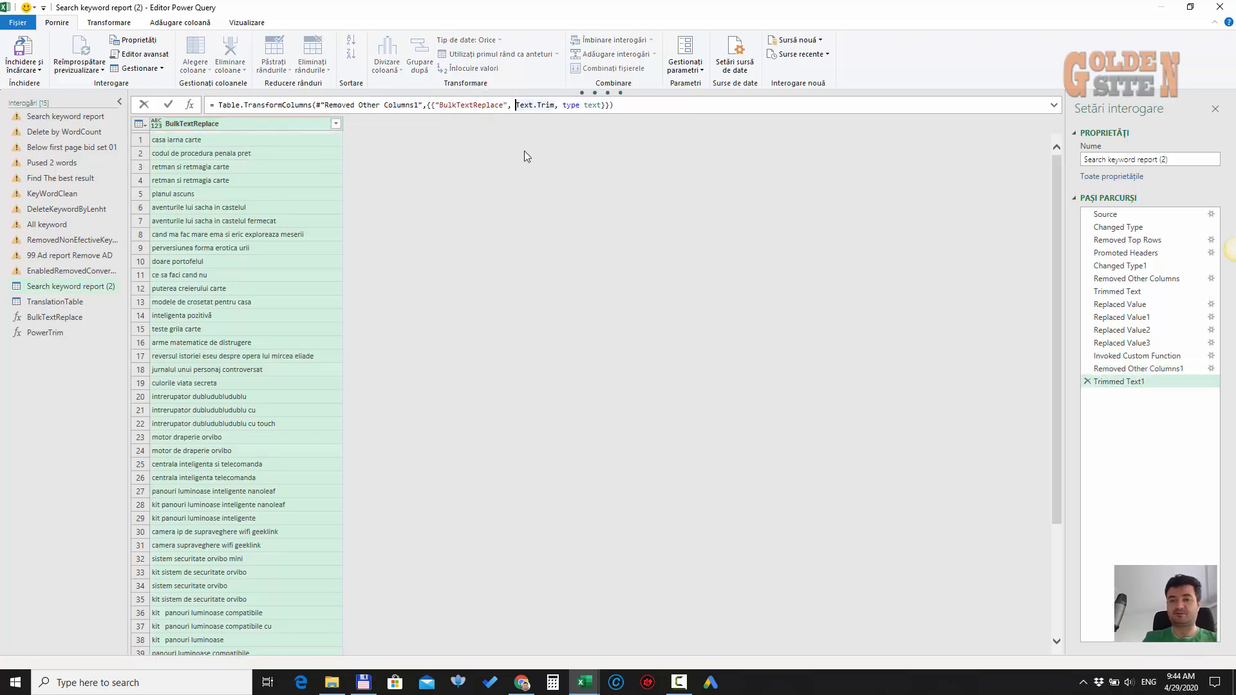
{"action": "key", "text": "BackSpace"}
{"action": "key", "text": "Delete"}
{"action": "key", "text": "Delete"}
{"action": "key", "text": "Delete"}
{"action": "key", "text": "Delete"}
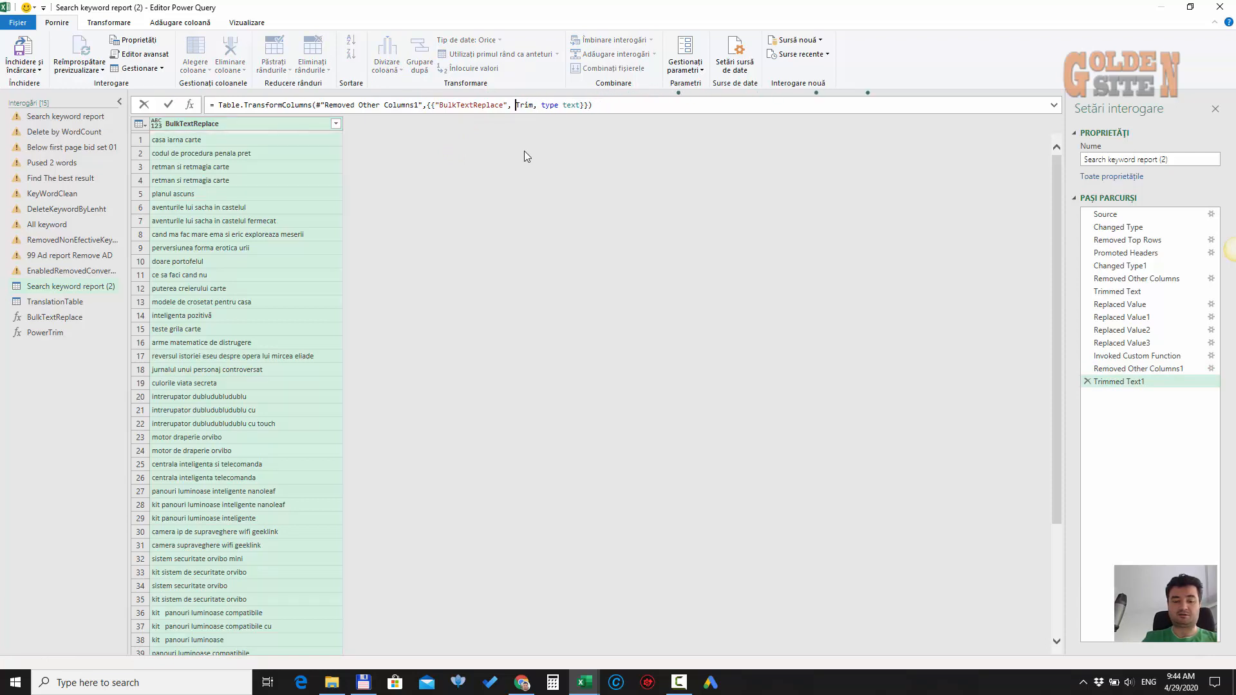
{"action": "type", "text": "each P"}
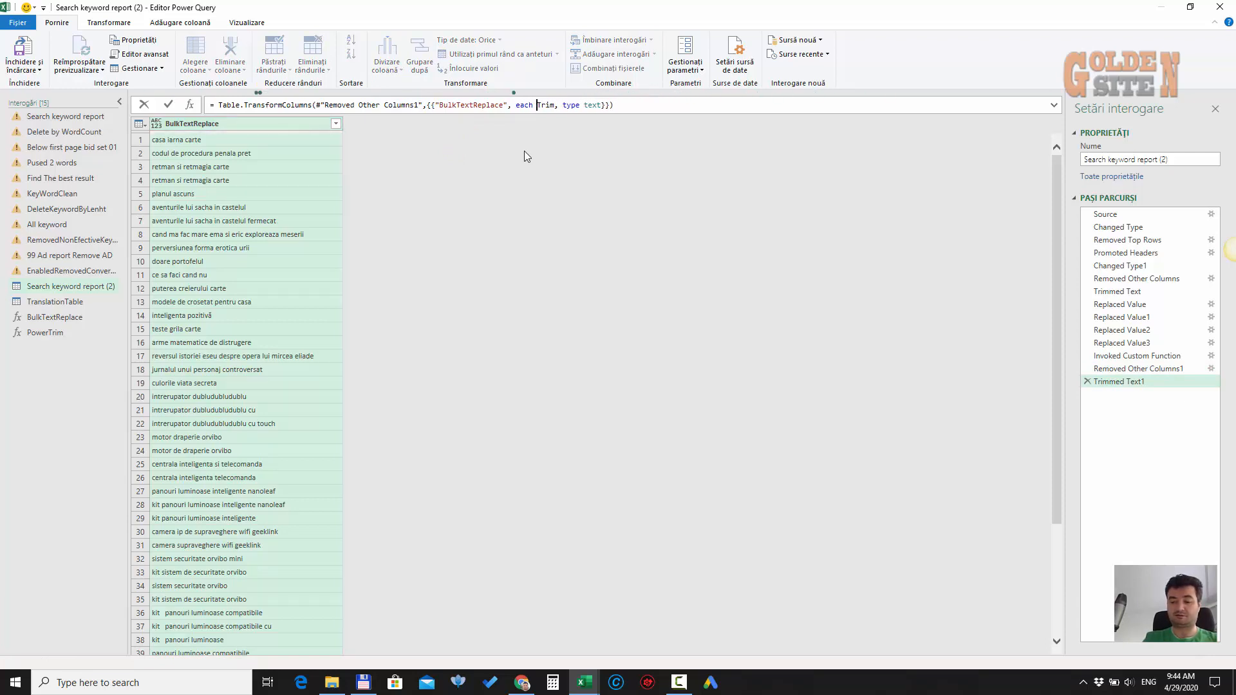
{"action": "type", "text": "ower"}
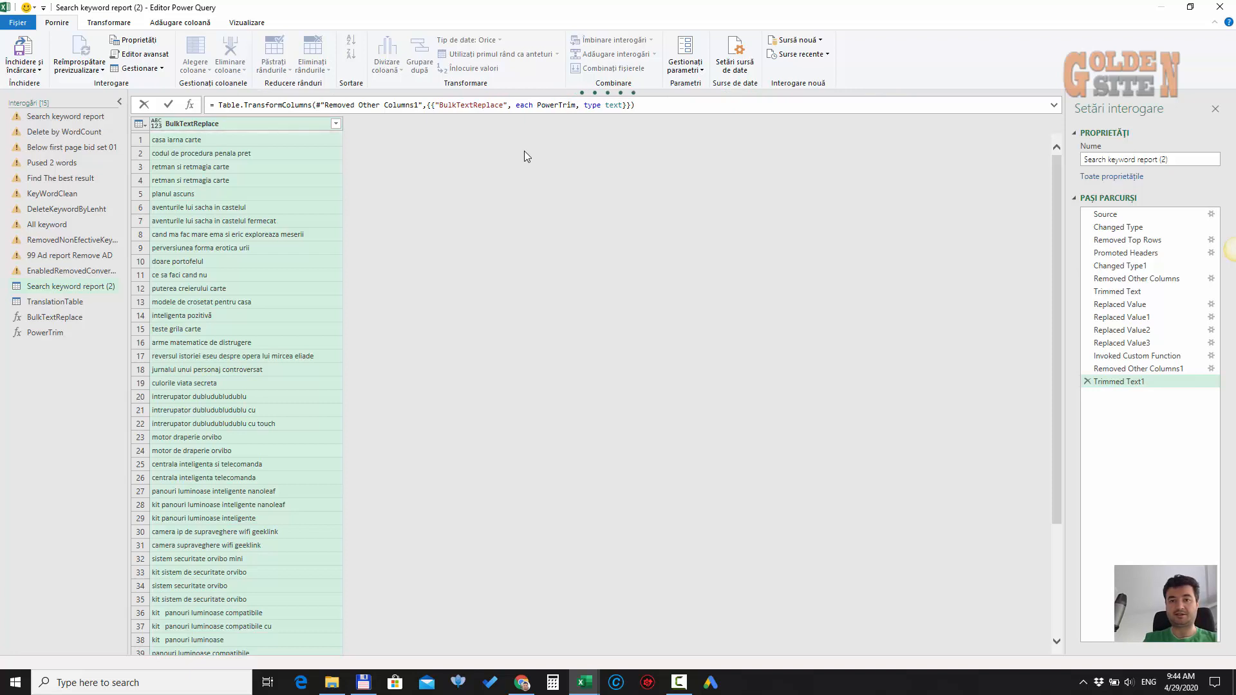
Add the arguments (_, "") to PowerTrim in the Trimmed Text1 formula and commit it
{"action": "key", "text": "Right"}
{"action": "key", "text": "Right"}
{"action": "key", "text": "Right"}
{"action": "key", "text": "Right"}
{"action": "type", "text": "(/-"}
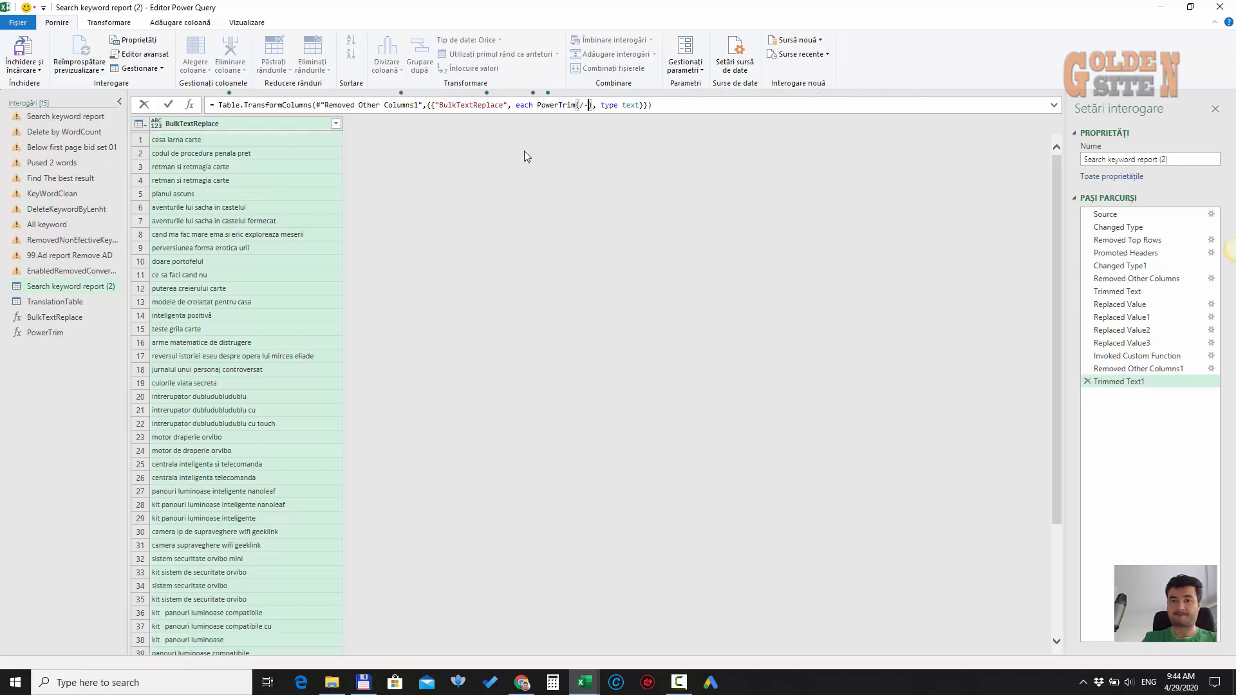
{"action": "key", "text": "BackSpace"}
{"action": "key", "text": "BackSpace"}
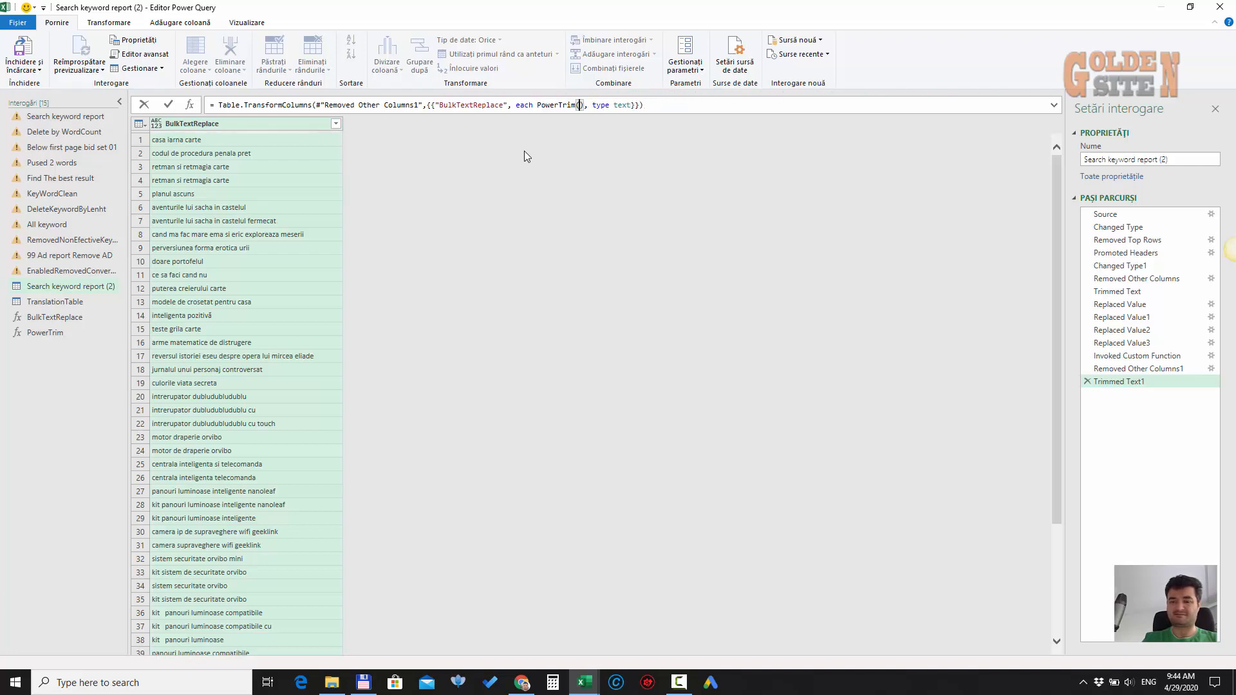
{"action": "type", "text": "_, \""}
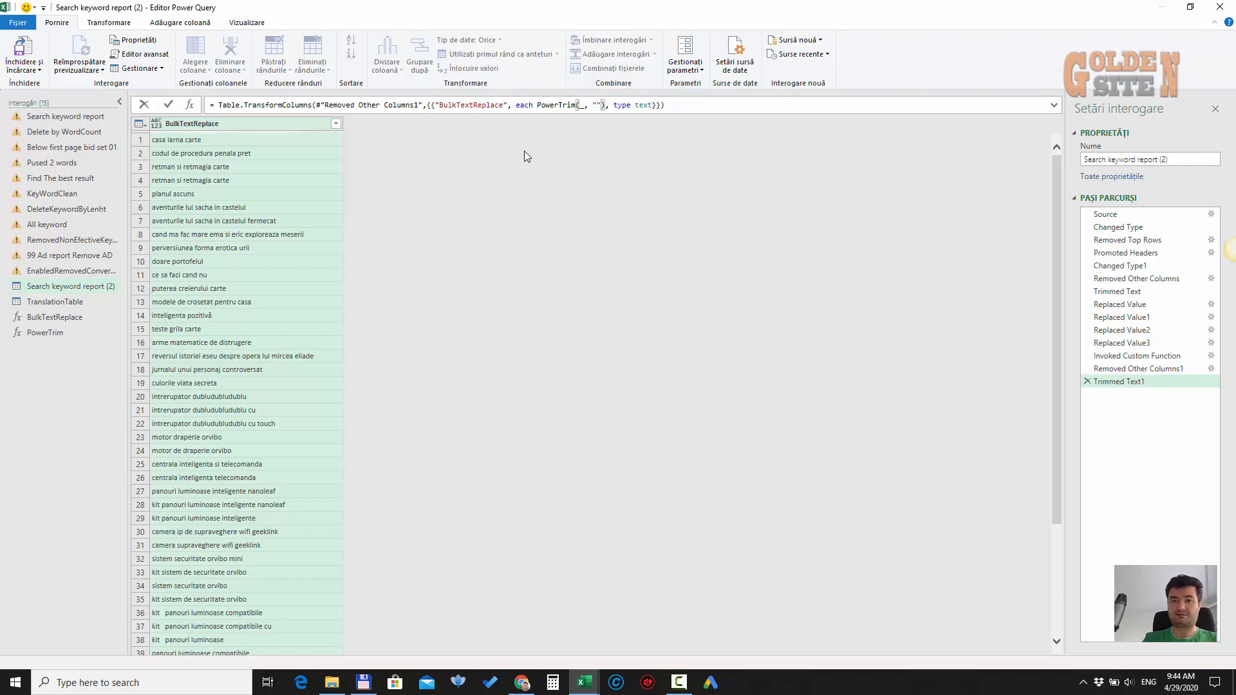
{"action": "key", "text": "Return"}
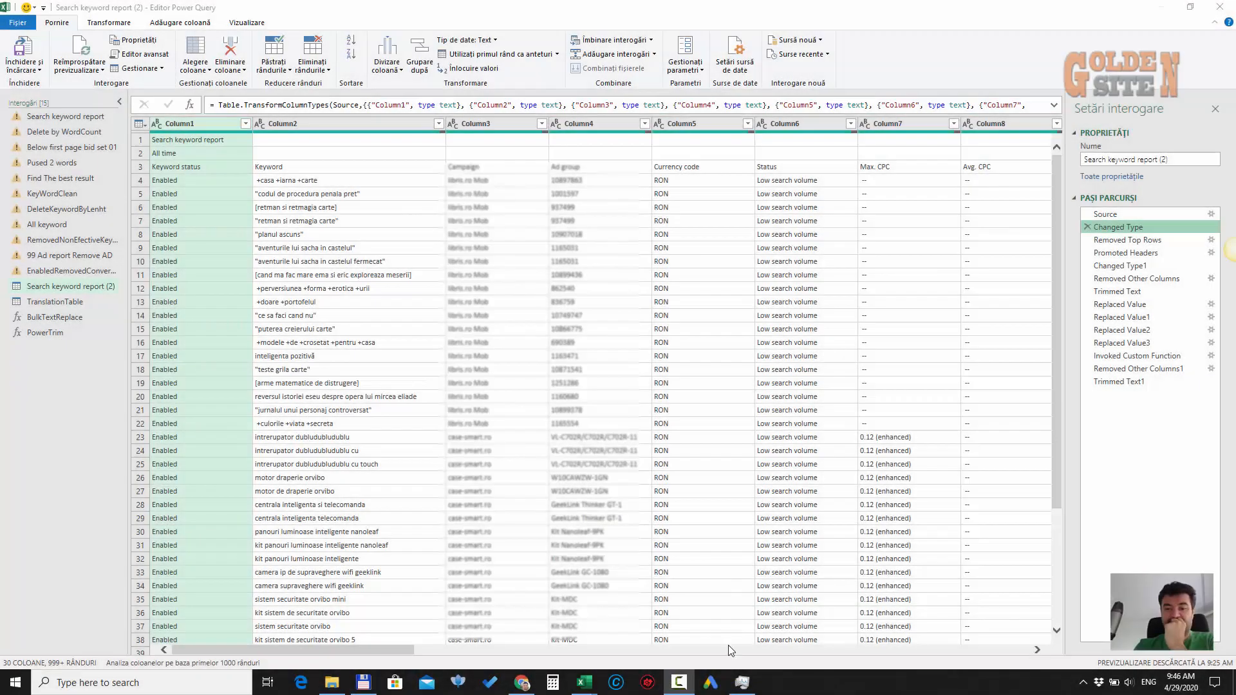
Sort the running processes by memory in Task Manager and close the three tabs after centralizator copilulsimama in Chrome
{"action": "left_click", "coordinate": [743, 684]}
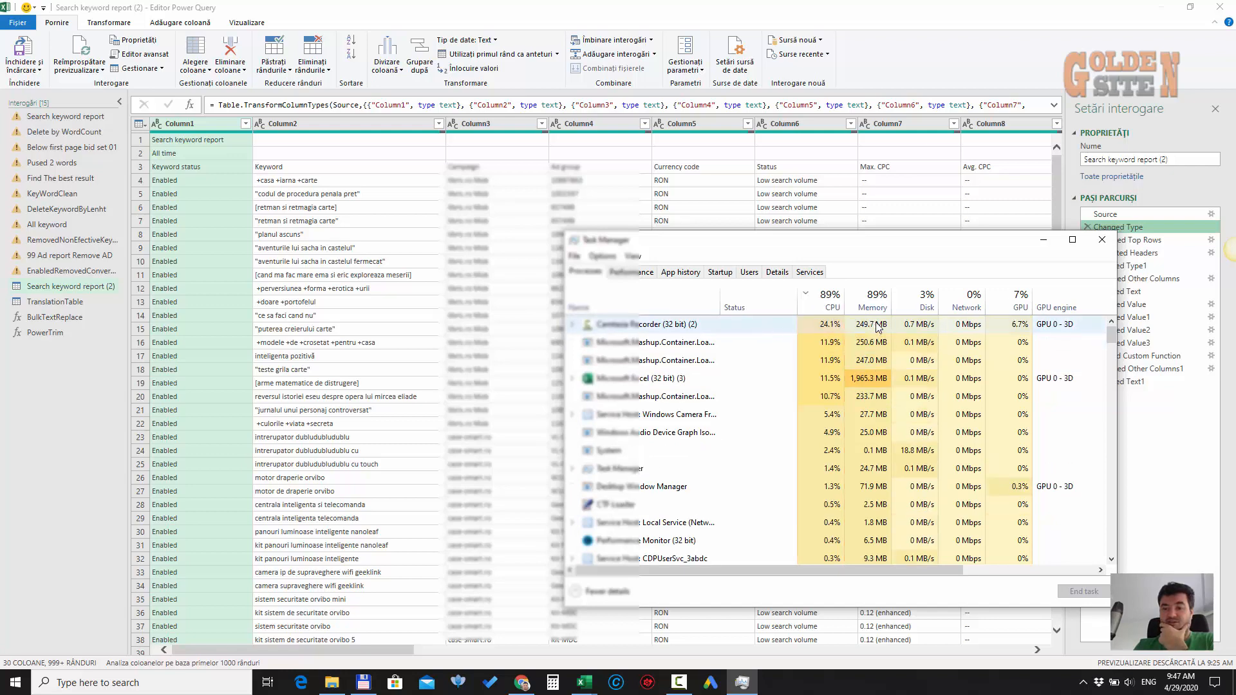
{"action": "left_click", "coordinate": [876, 303]}
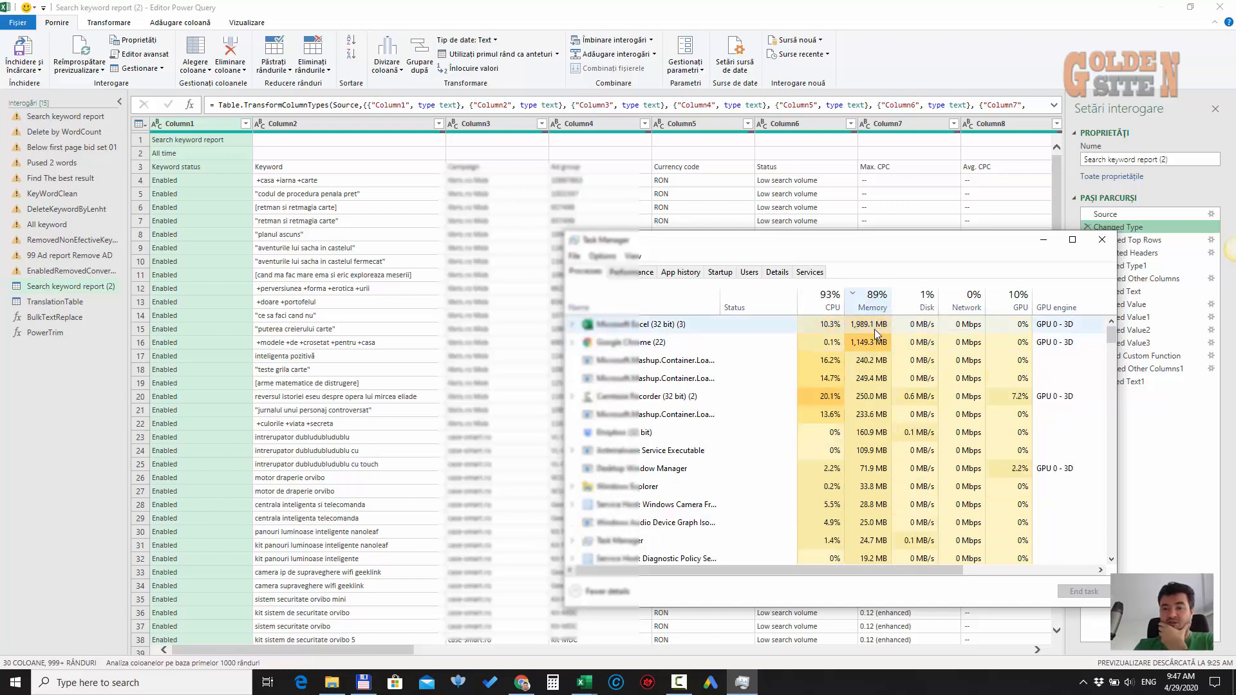
{"action": "left_click", "coordinate": [522, 684]}
{"action": "middle_click", "coordinate": [428, 12]}
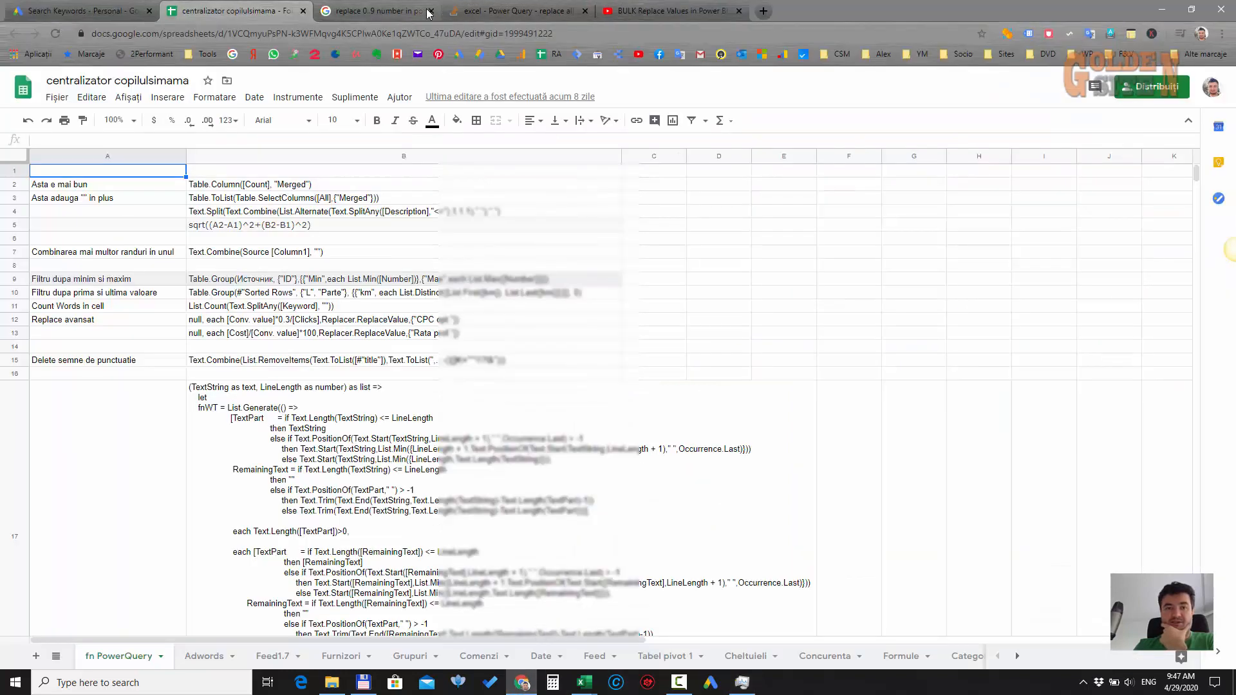
{"action": "middle_click", "coordinate": [428, 12]}
{"action": "middle_click", "coordinate": [428, 11]}
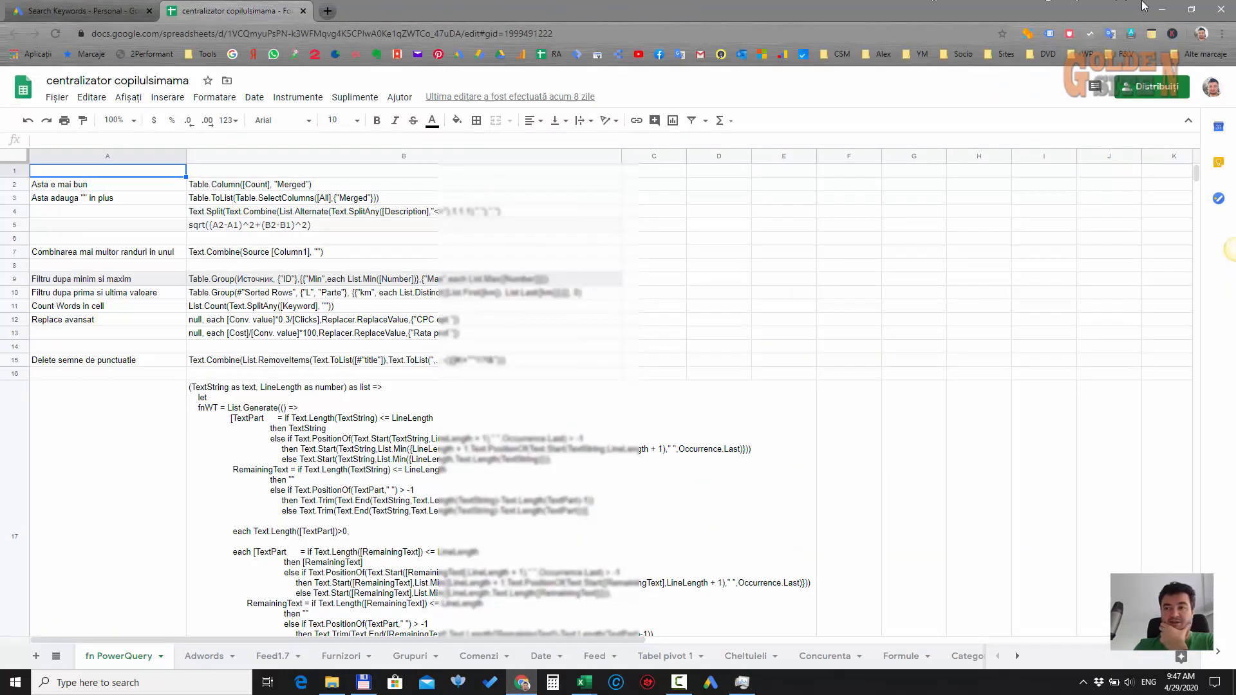
{"action": "left_click", "coordinate": [1163, 9]}
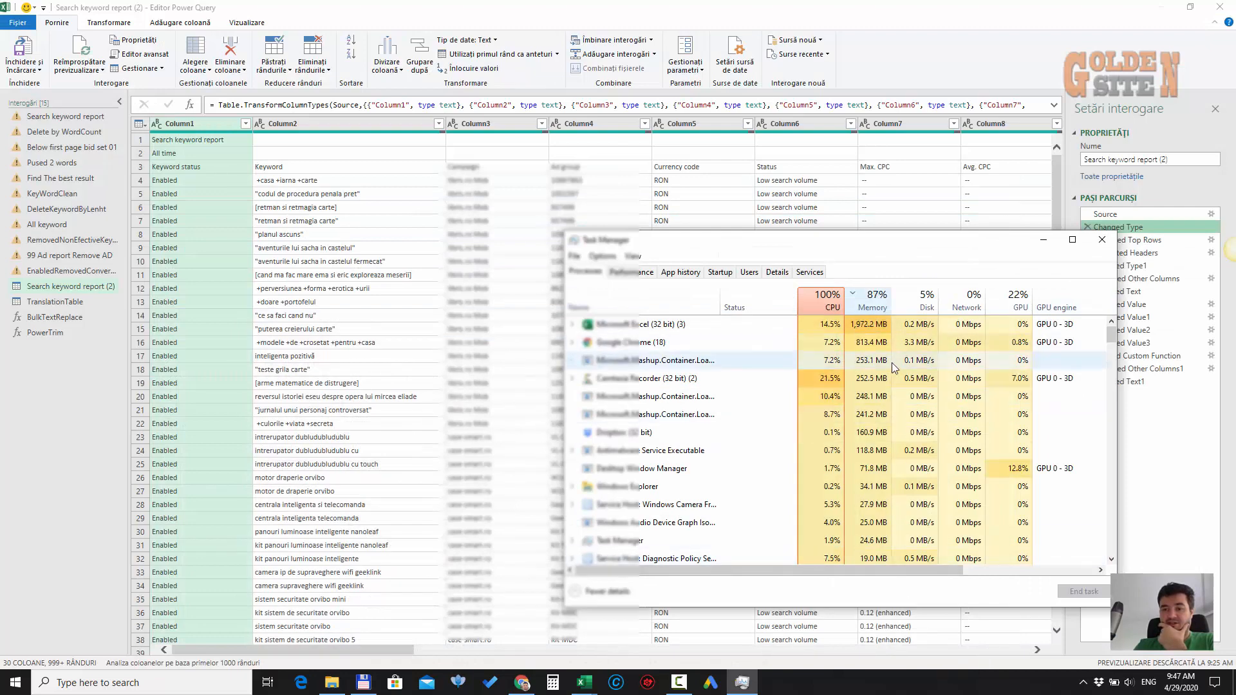
Return to the Power Query editor and delete the Changed Type step that follows Source, confirming the deletion
{"action": "left_click", "coordinate": [379, 423]}
{"action": "left_click", "coordinate": [1088, 227]}
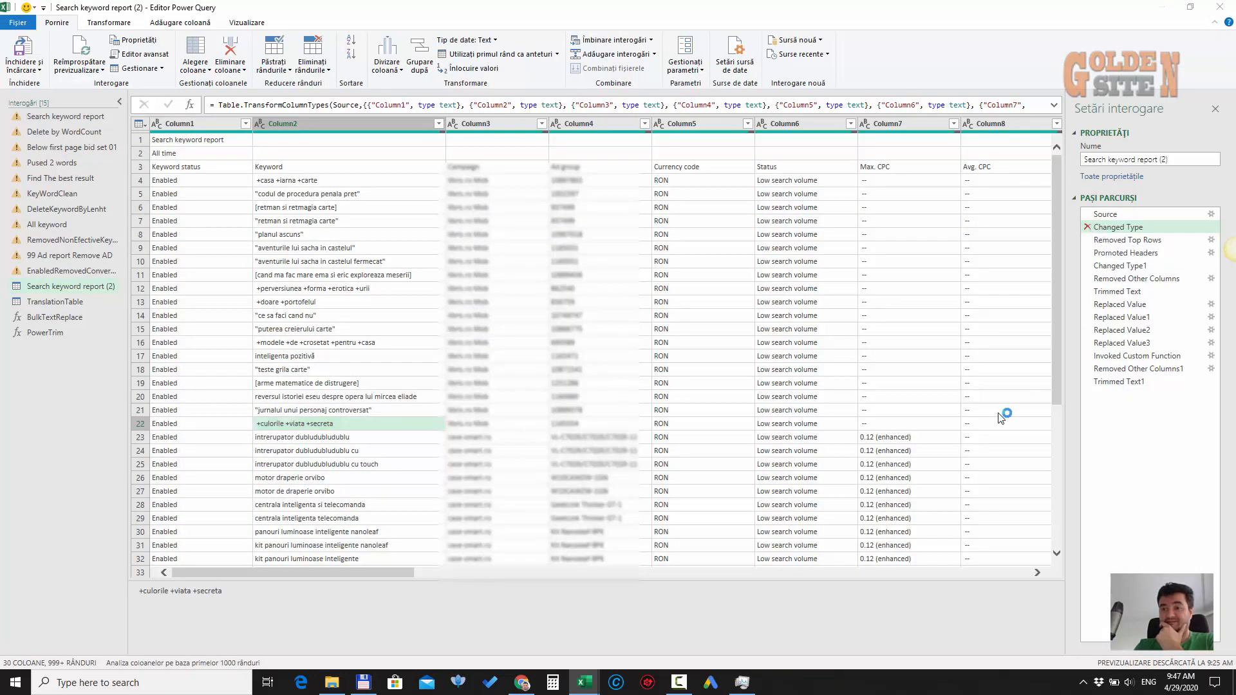
{"action": "left_click", "coordinate": [684, 367]}
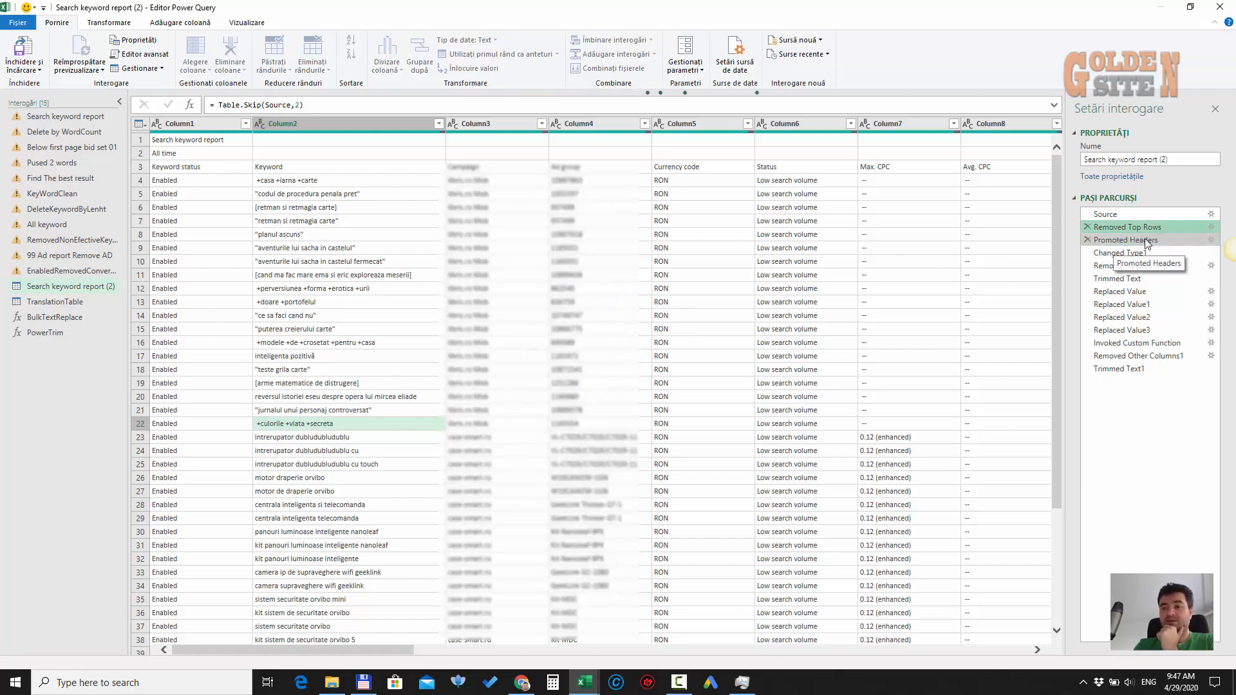
Delete the Changed Type1 step that follows Promoted Headers
{"action": "left_click", "coordinate": [1166, 242]}
{"action": "left_click", "coordinate": [1136, 253]}
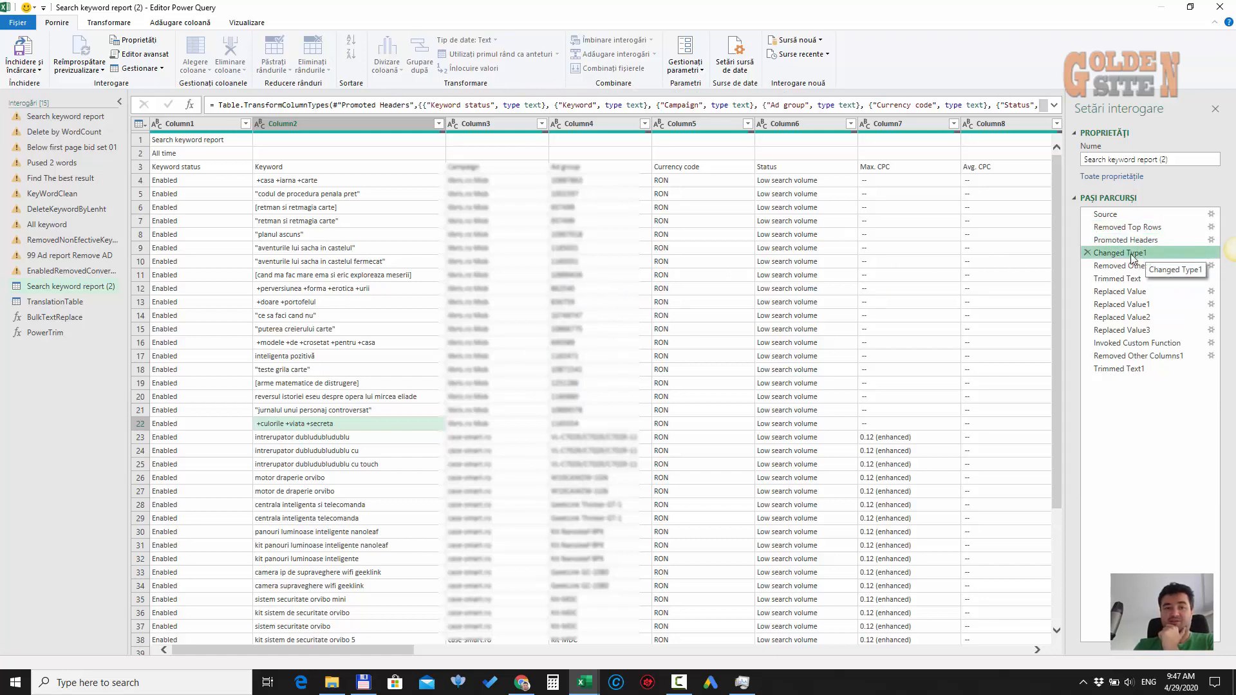
{"action": "left_click", "coordinate": [1087, 253]}
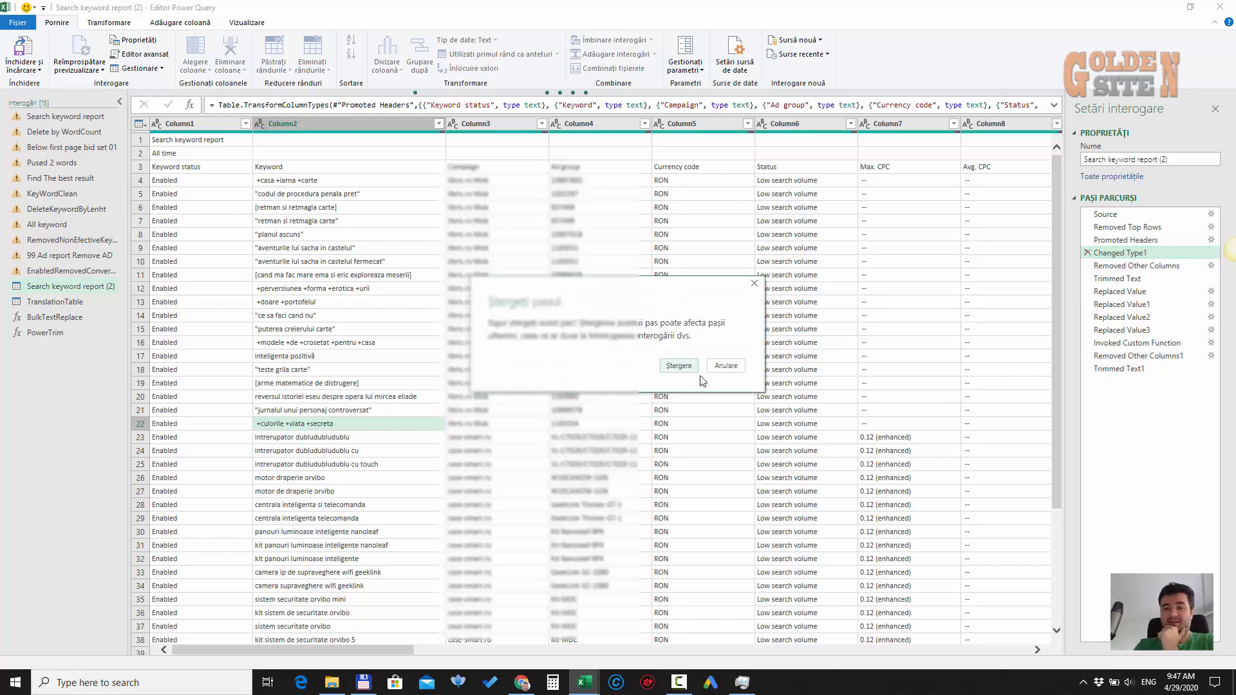
{"action": "key", "text": "Escape"}
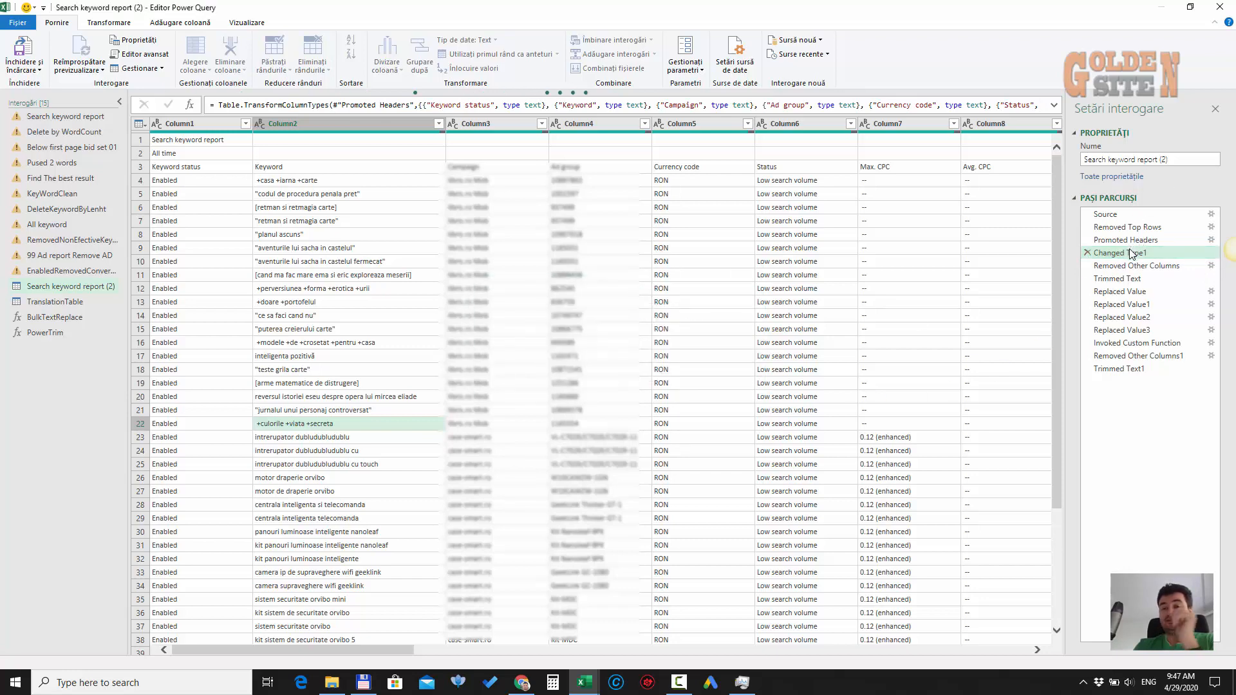
{"action": "key", "text": "Delete"}
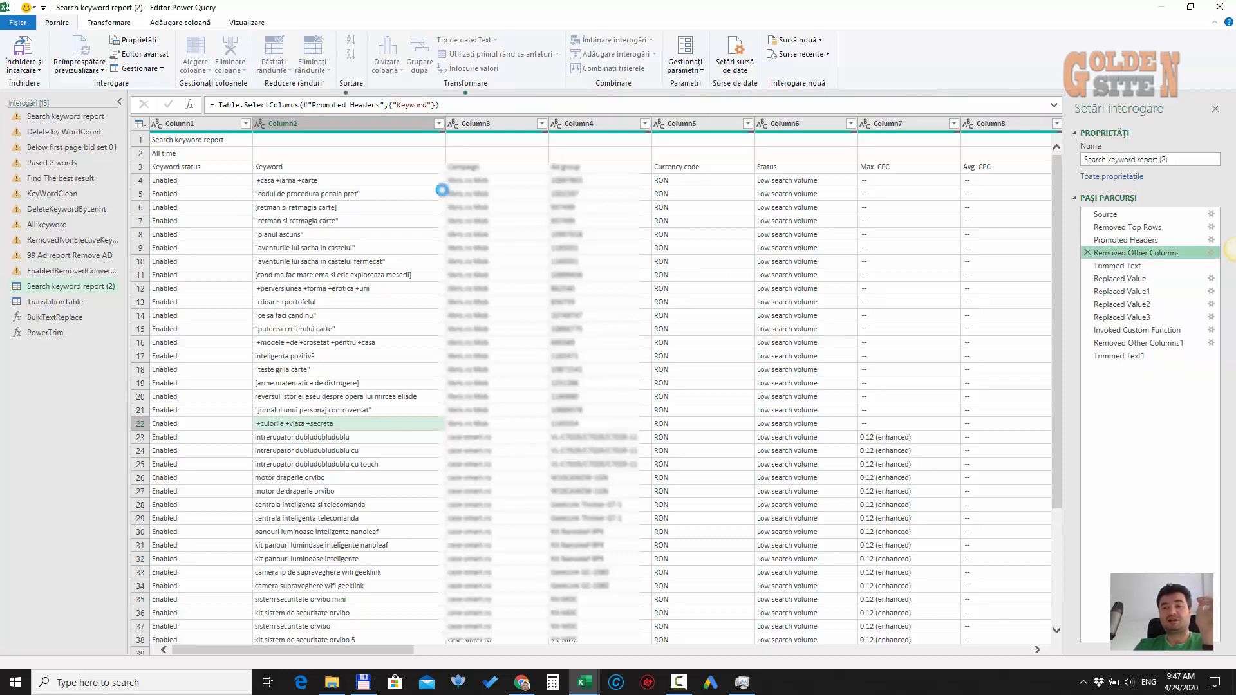
Inspect the Removed Top Rows and Promoted Headers steps and check the processes' memory use in Task Manager
{"action": "left_click", "coordinate": [1157, 229]}
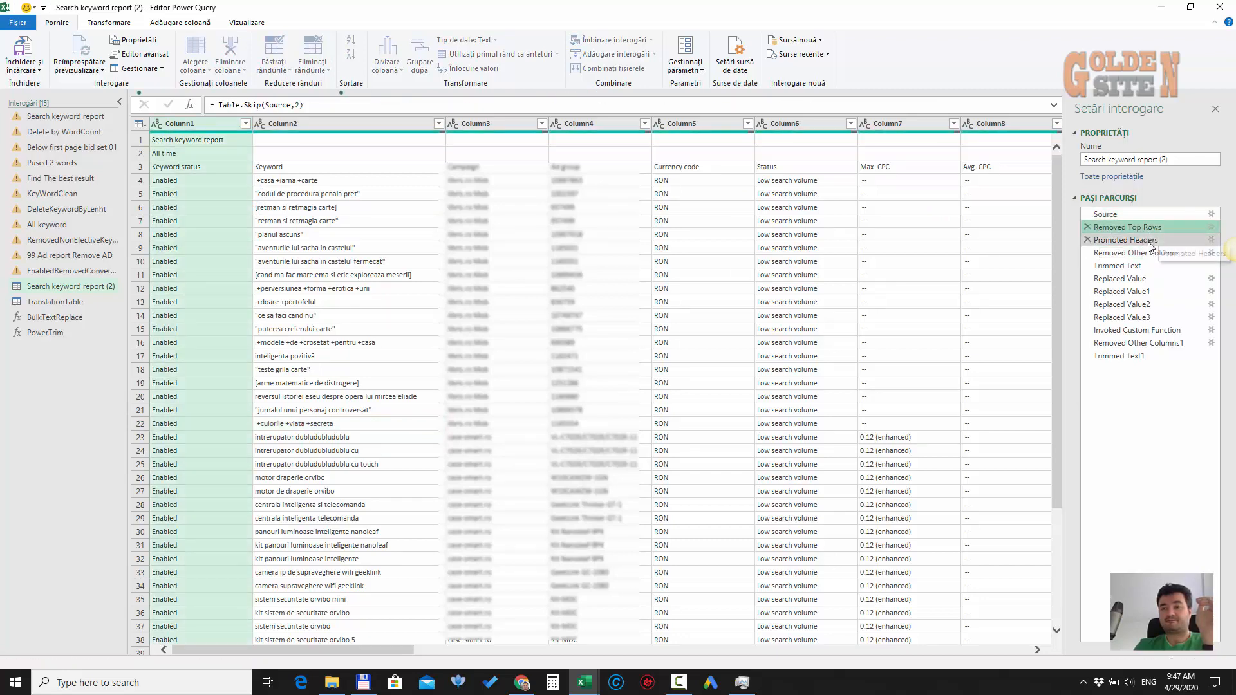
{"action": "left_click", "coordinate": [1151, 241]}
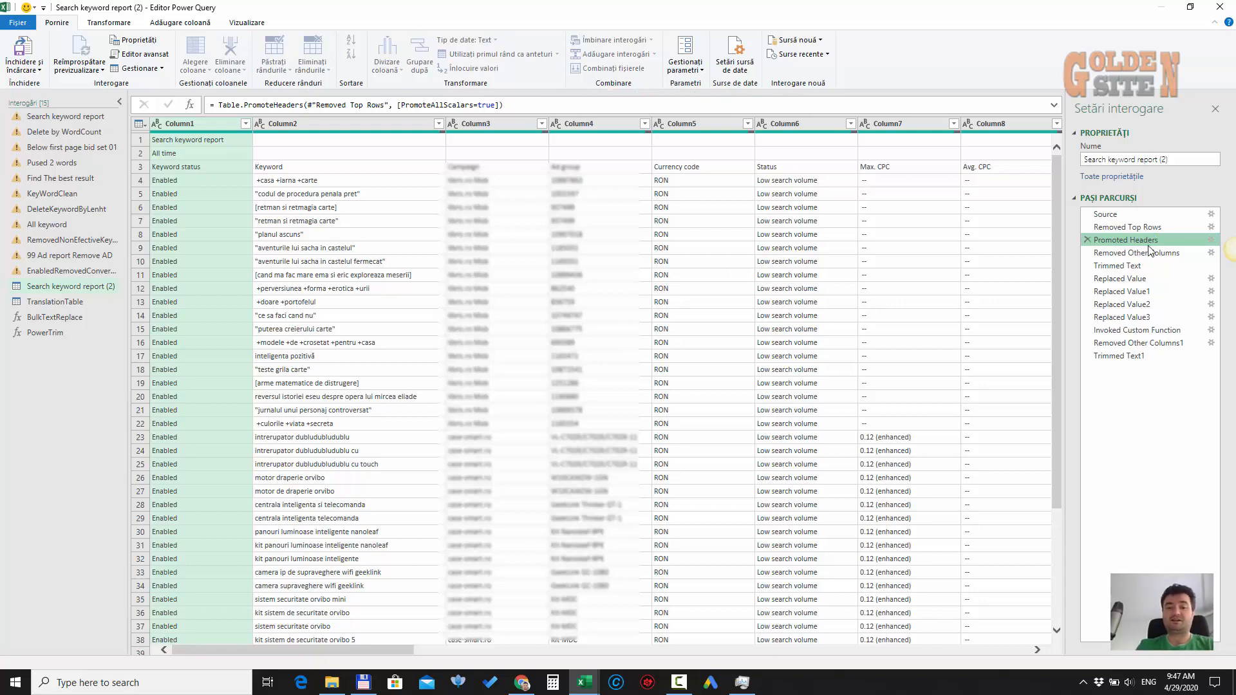
{"action": "left_click", "coordinate": [742, 685]}
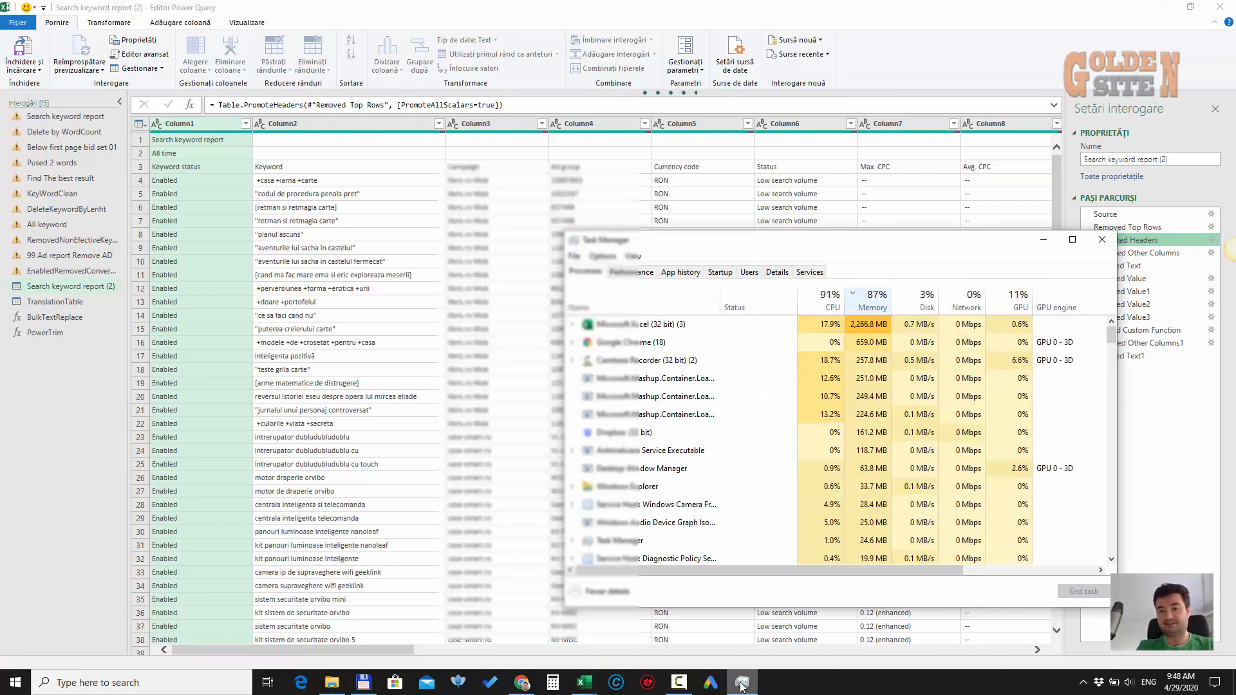
{"action": "left_click", "coordinate": [742, 684]}
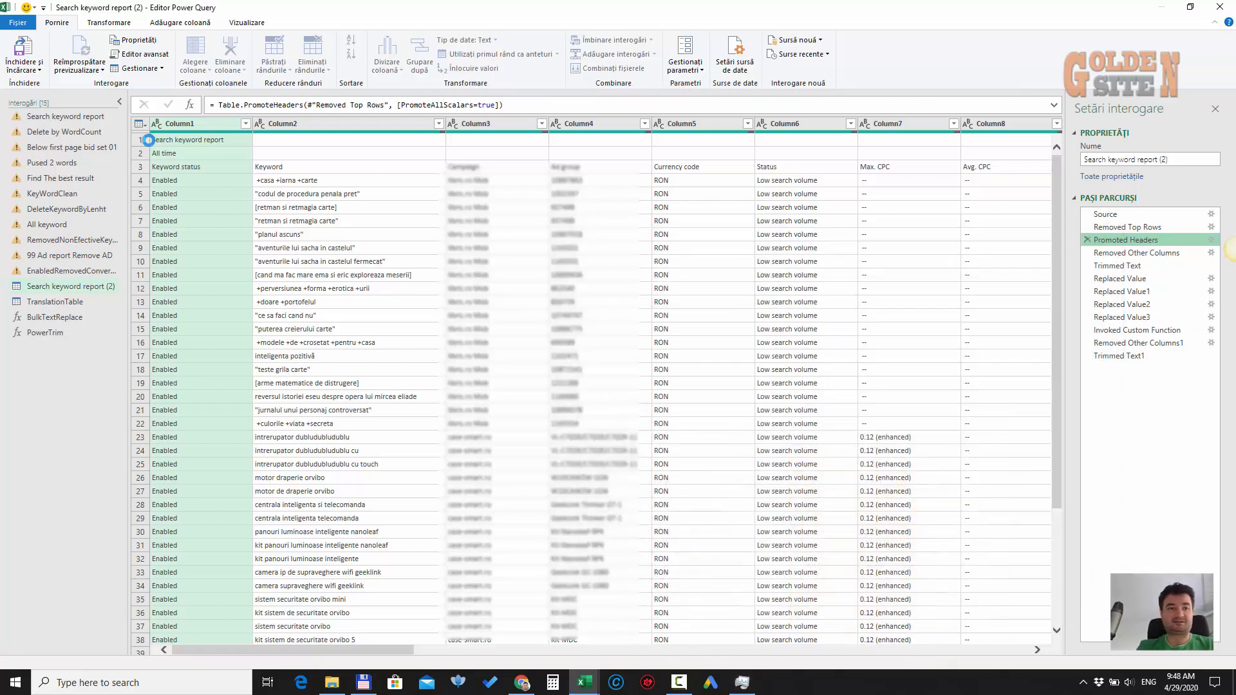
Close and load the query, then close the 00 Prelucrare workbook while saving its changes
{"action": "left_click", "coordinate": [32, 55]}
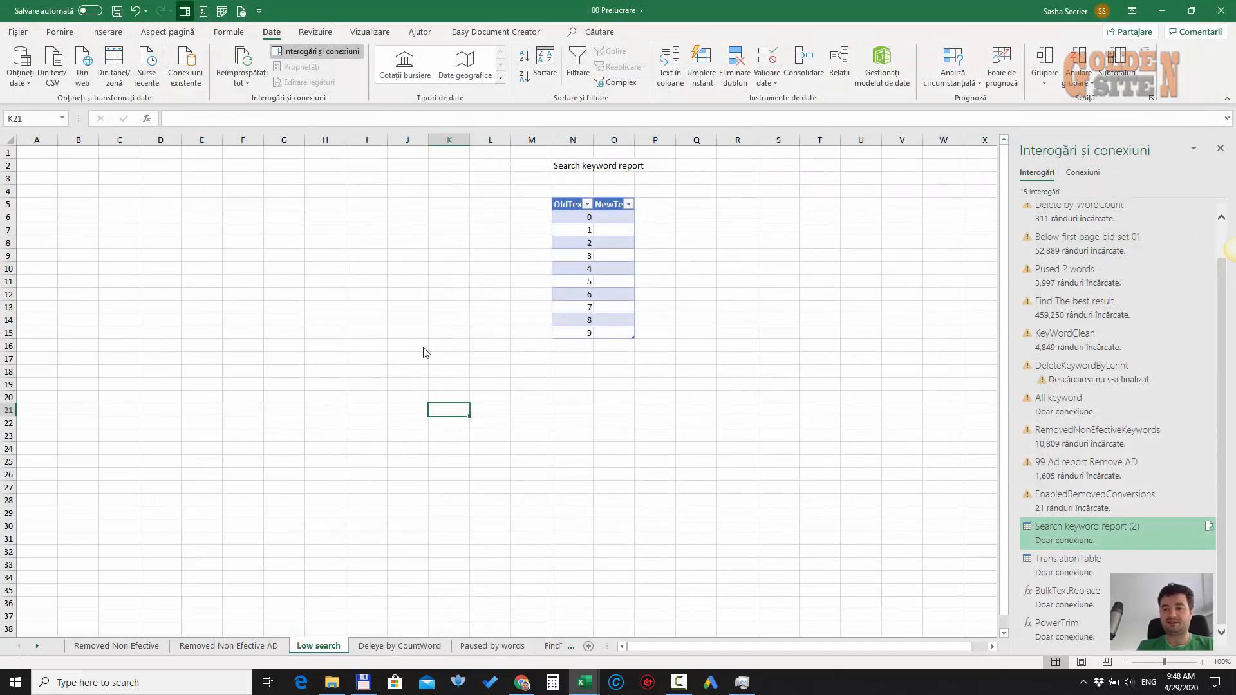
{"action": "left_click", "coordinate": [1222, 10]}
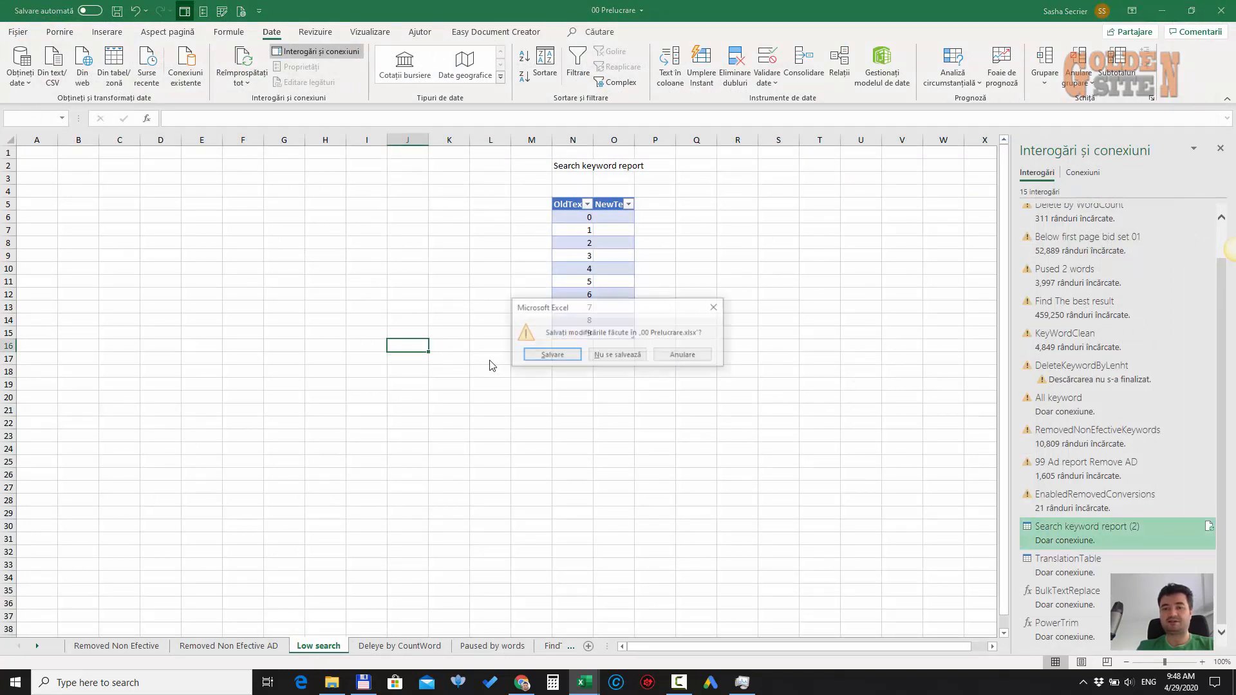
{"action": "left_click", "coordinate": [551, 355]}
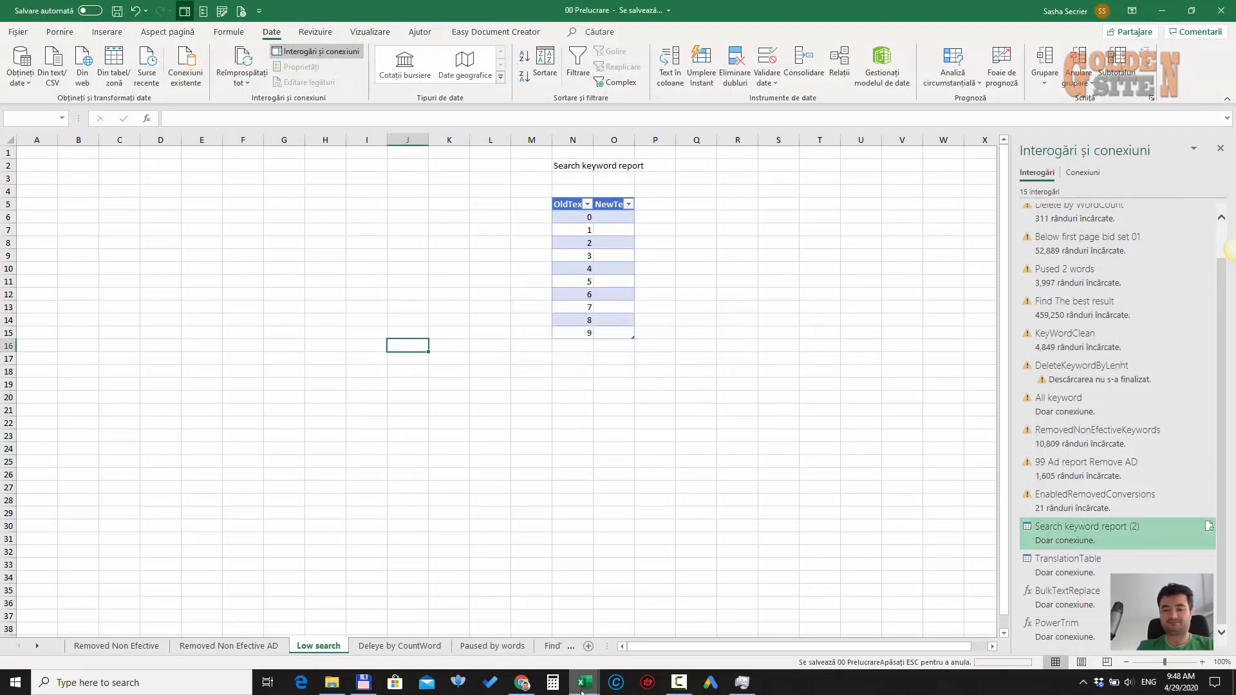
Switch to the 00 AllinOne 1.1 workbook and close it
{"action": "mouse_move", "coordinate": [584, 687]}
{"action": "left_click", "coordinate": [756, 590]}
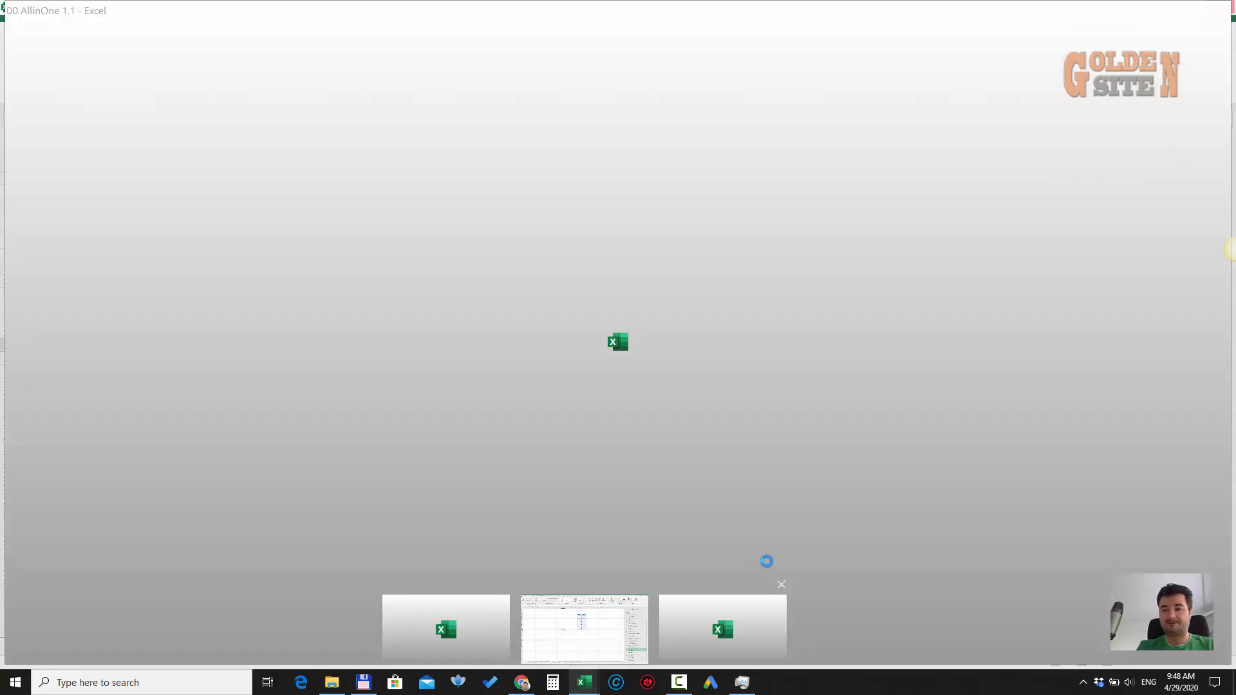
{"action": "left_click", "coordinate": [763, 599]}
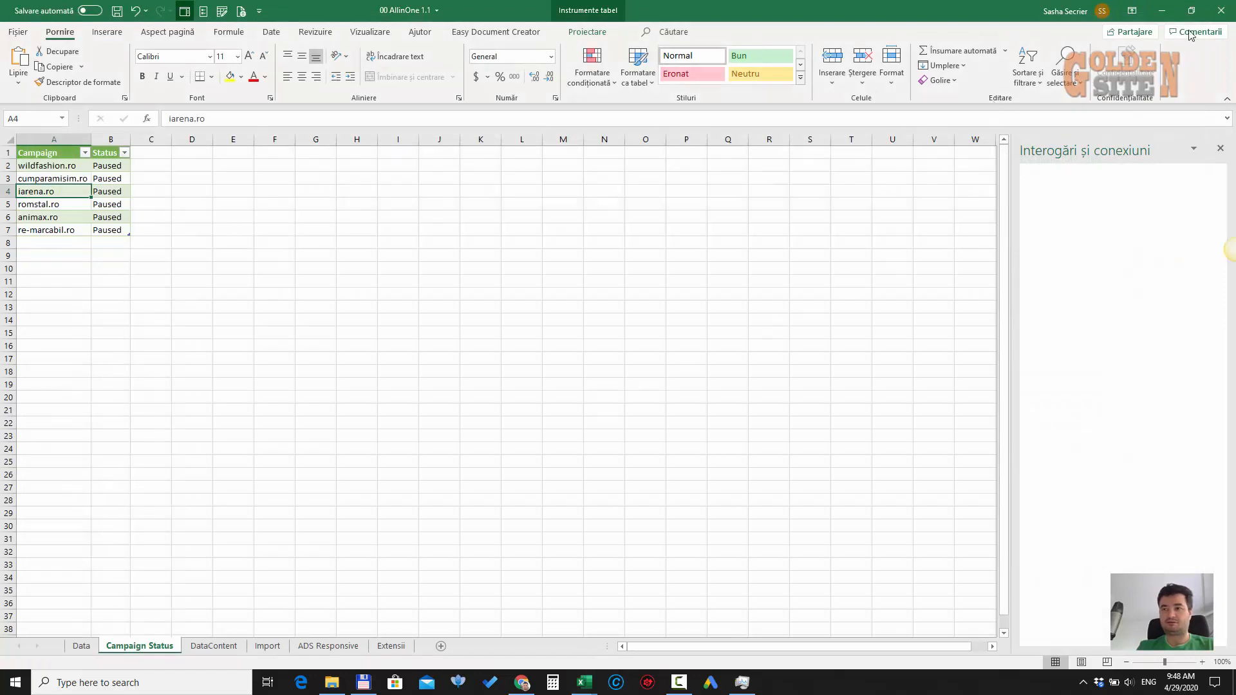
{"action": "left_click", "coordinate": [1227, 13]}
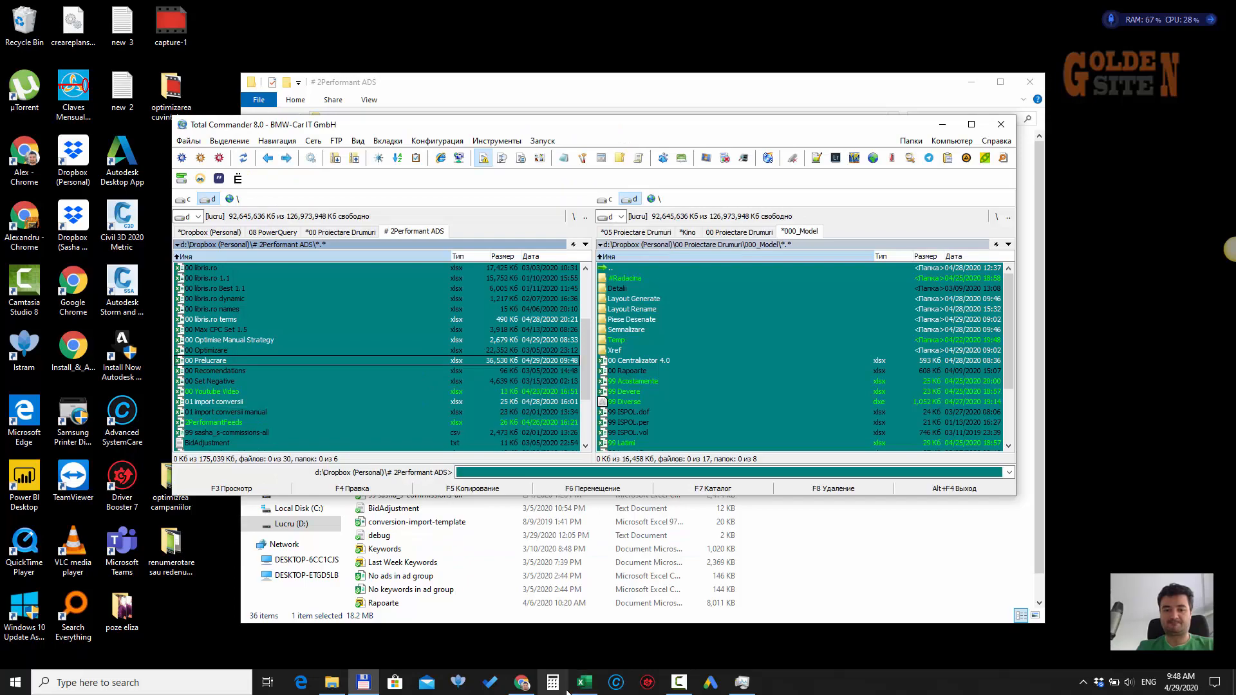
Save the tildes workbook to the Desktop as "replace any in power query" and close it
{"action": "mouse_move", "coordinate": [584, 690]}
{"action": "left_click", "coordinate": [593, 623]}
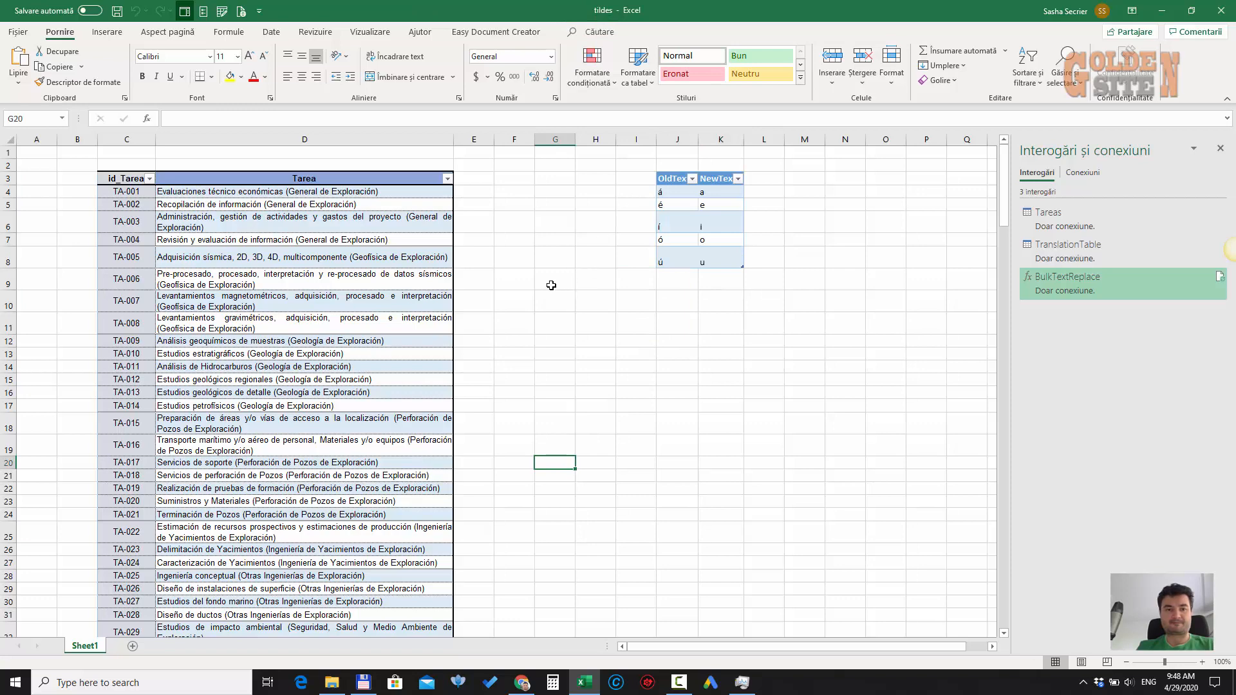
{"action": "scroll", "coordinate": [464, 357], "scroll_direction": "down", "scroll_amount": 3}
{"action": "scroll", "coordinate": [460, 358], "scroll_direction": "up", "scroll_amount": 3}
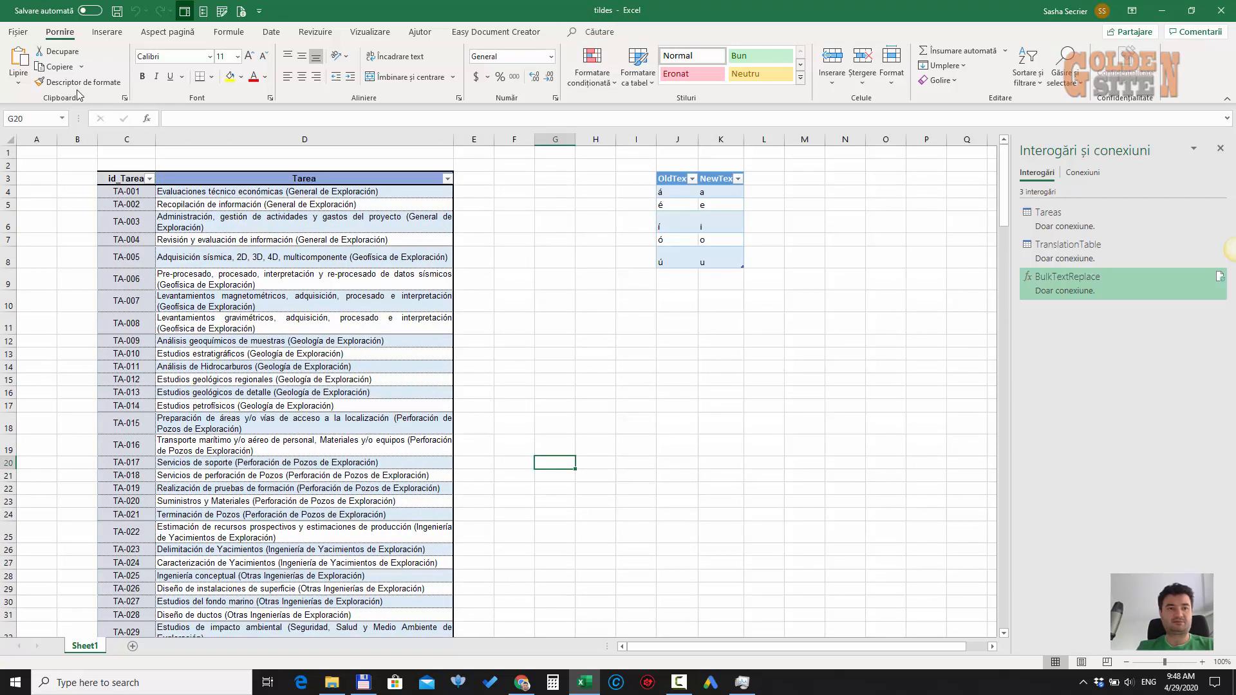
{"action": "left_click", "coordinate": [18, 31]}
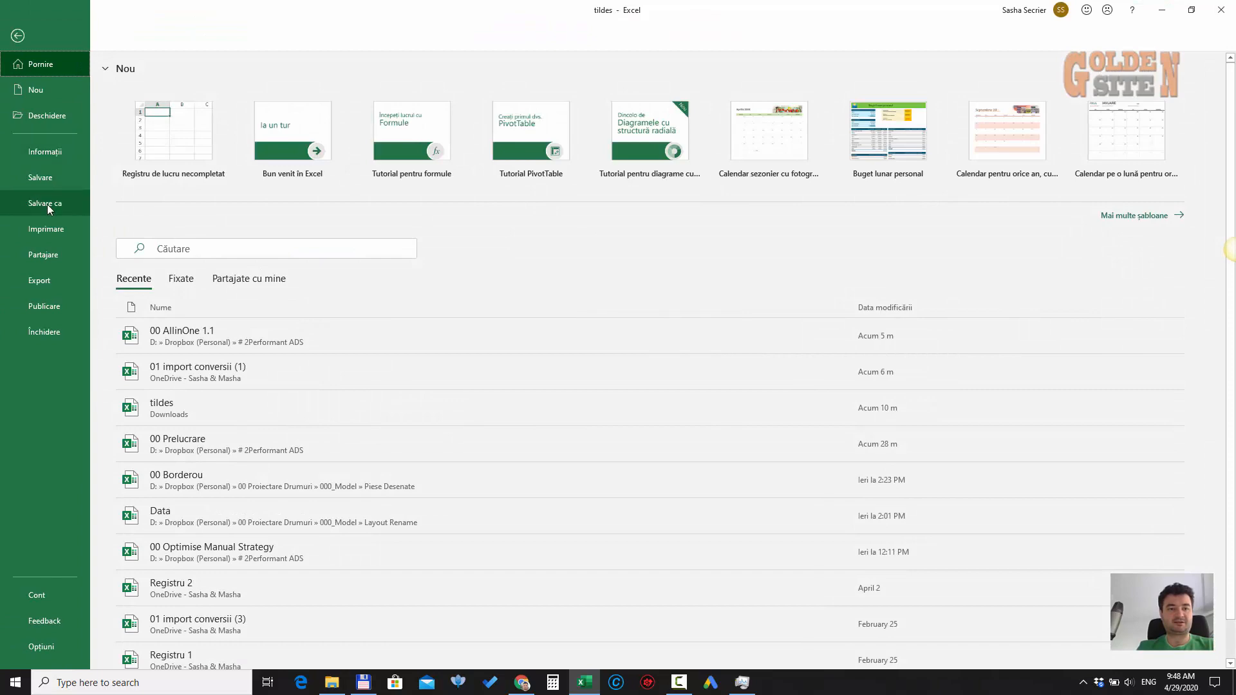
{"action": "left_click", "coordinate": [48, 206]}
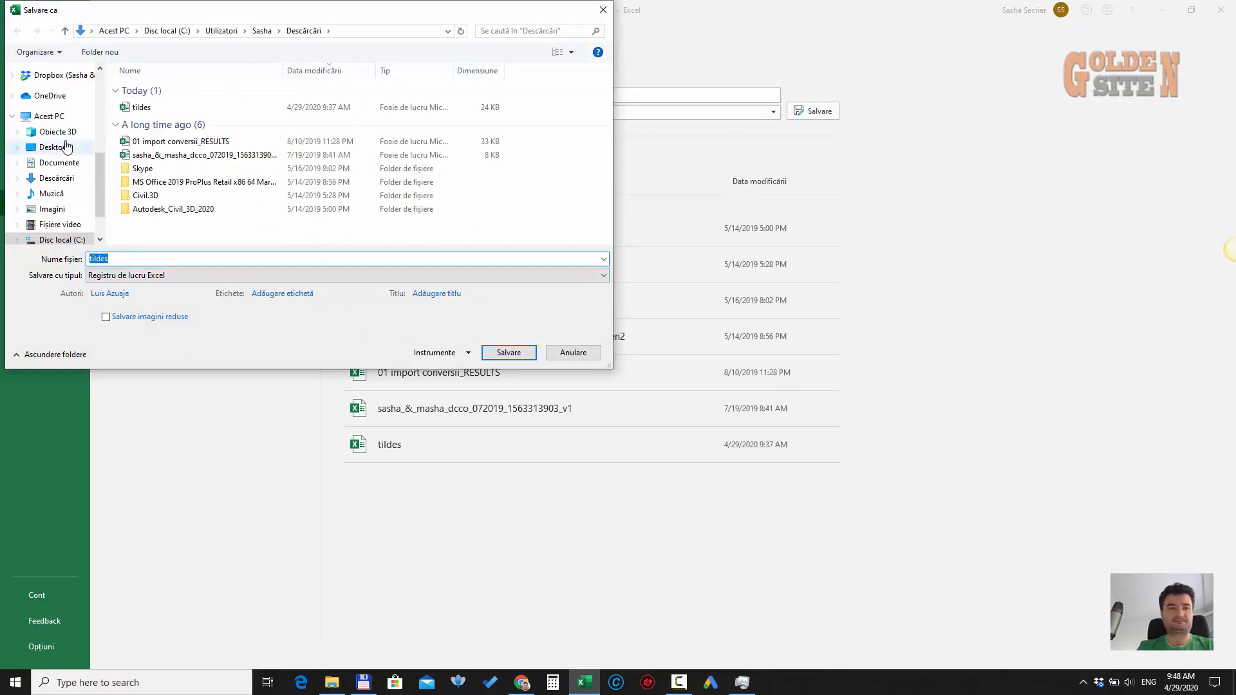
{"action": "left_click", "coordinate": [61, 147]}
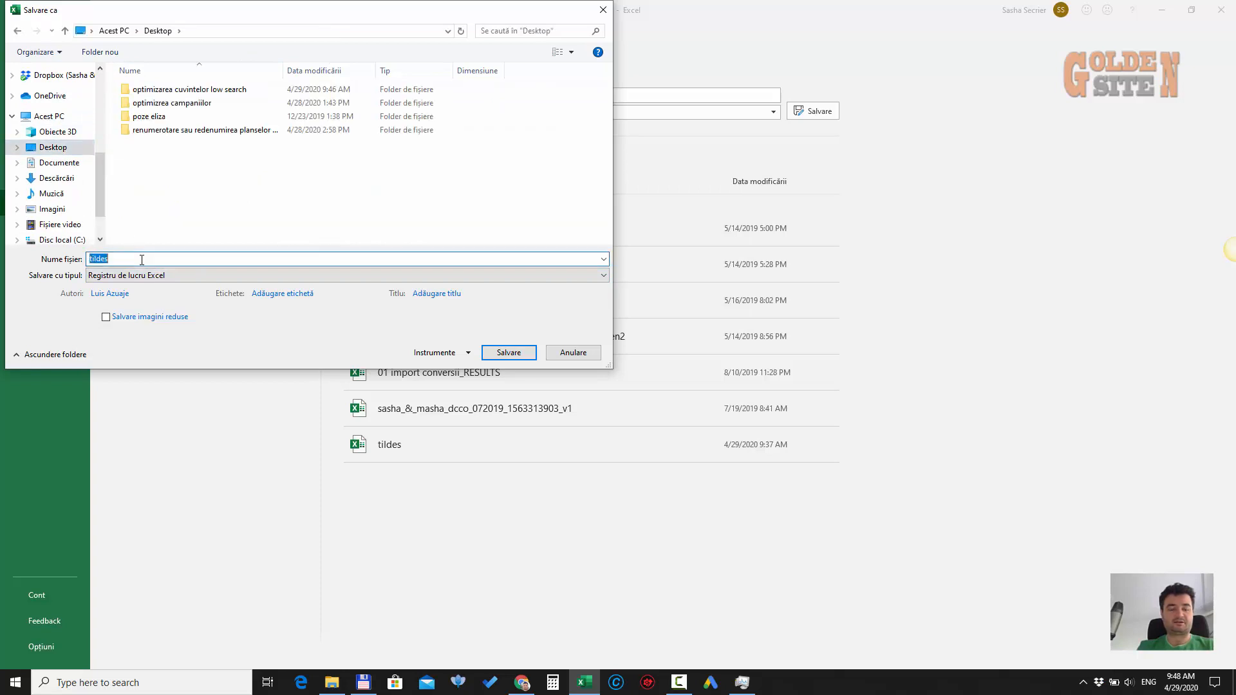
{"action": "type", "text": "repl"}
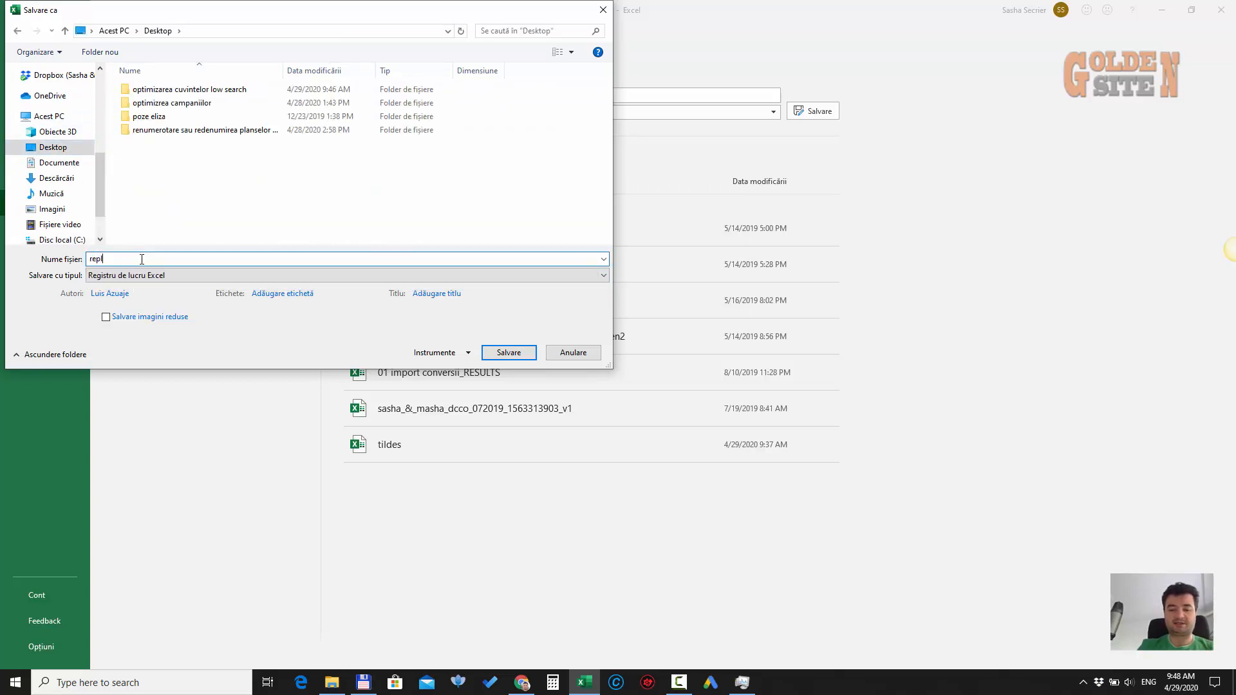
{"action": "type", "text": "ace any in power query"}
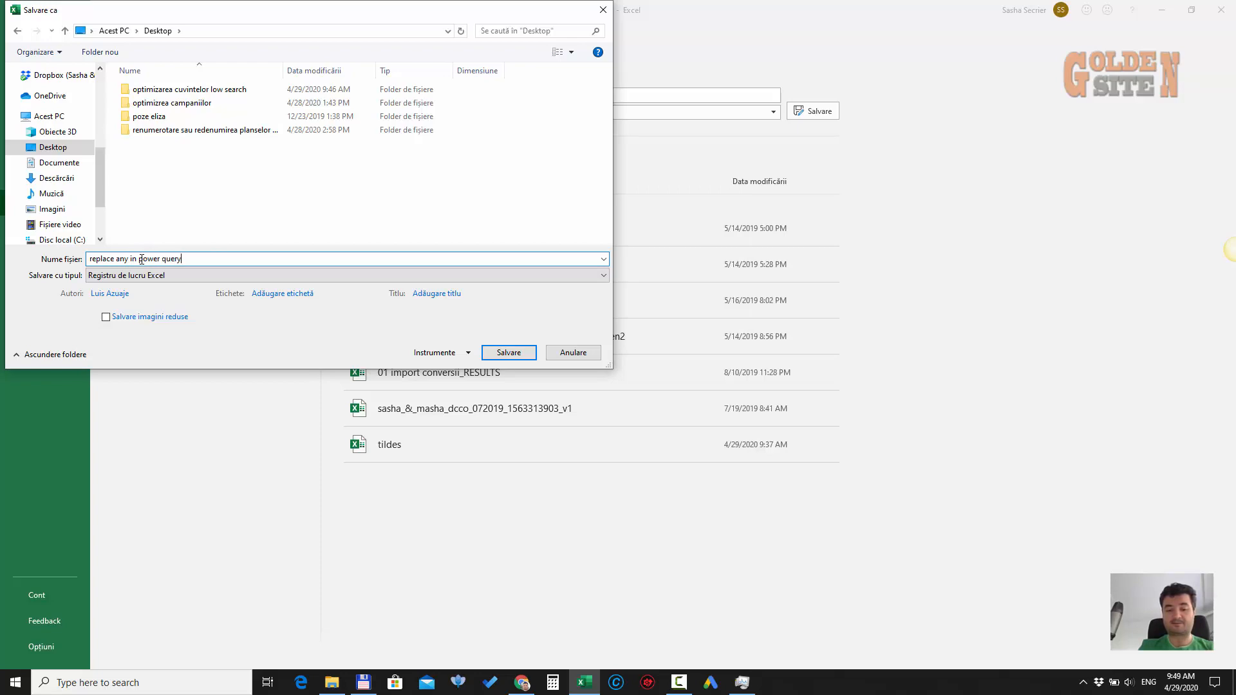
{"action": "key", "text": "Return"}
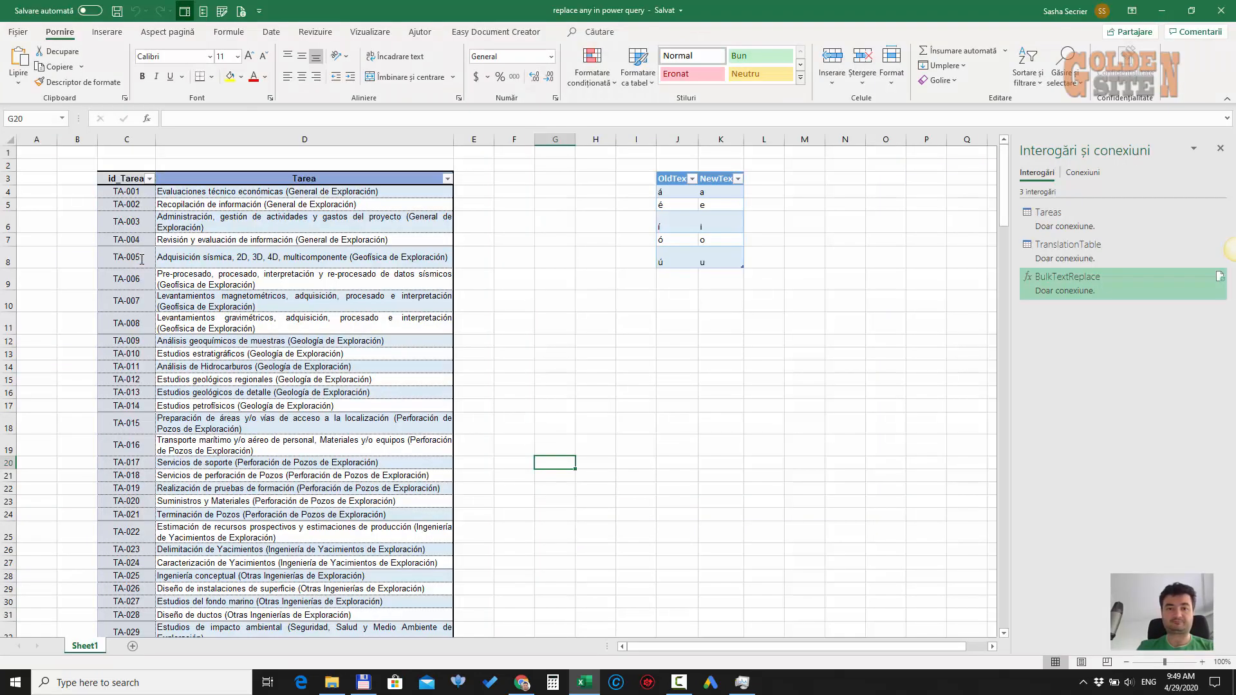
{"action": "left_click", "coordinate": [1220, 11]}
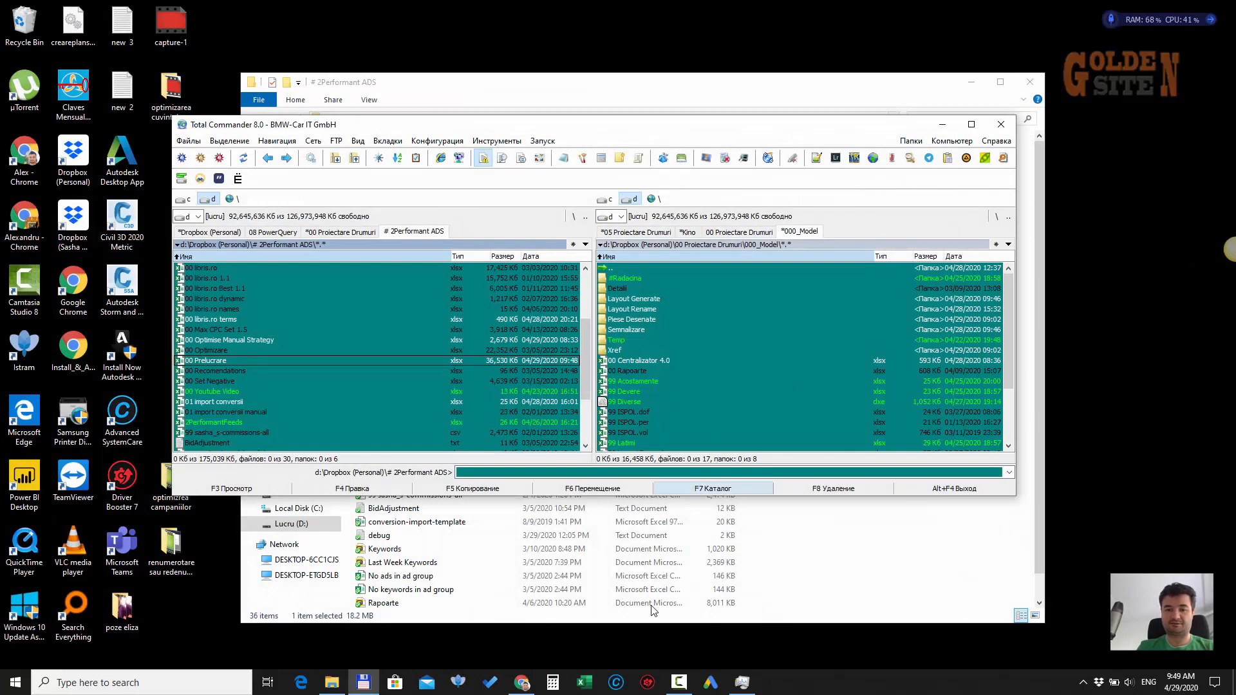
Close Total Commander and examine the processes' memory use, highest first, and the CPU performance in Task Manager
{"action": "left_click", "coordinate": [1001, 124]}
{"action": "left_click", "coordinate": [743, 683]}
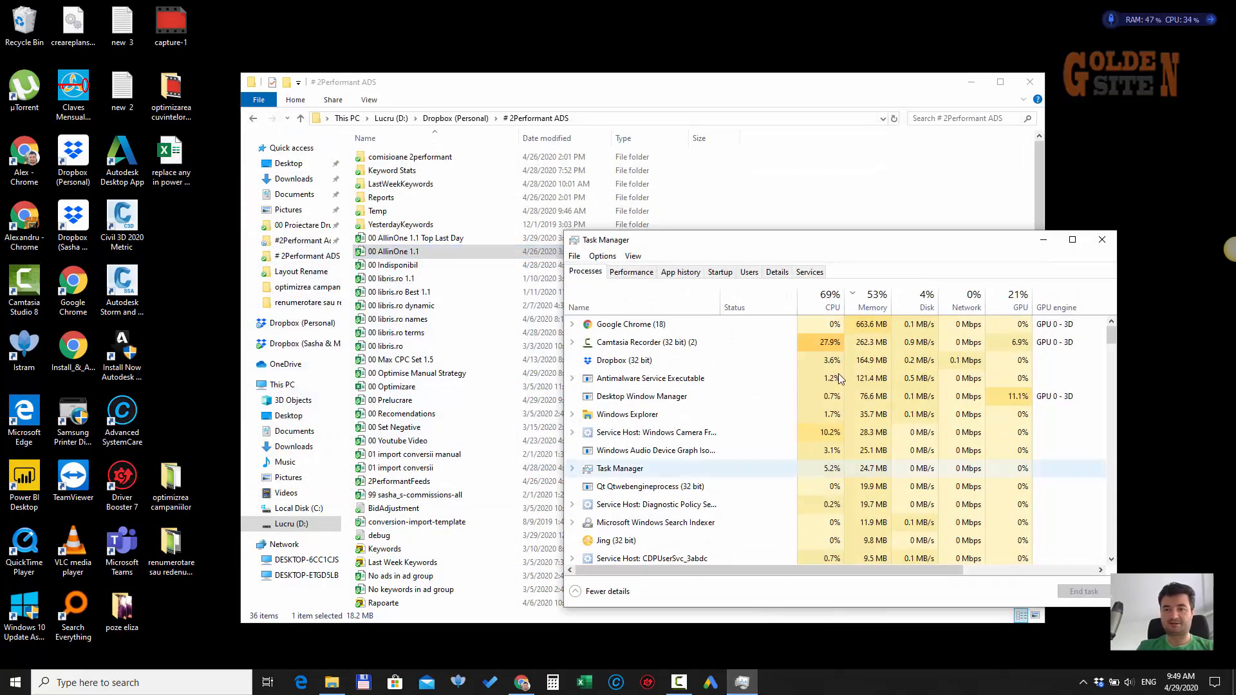
{"action": "left_click", "coordinate": [879, 304]}
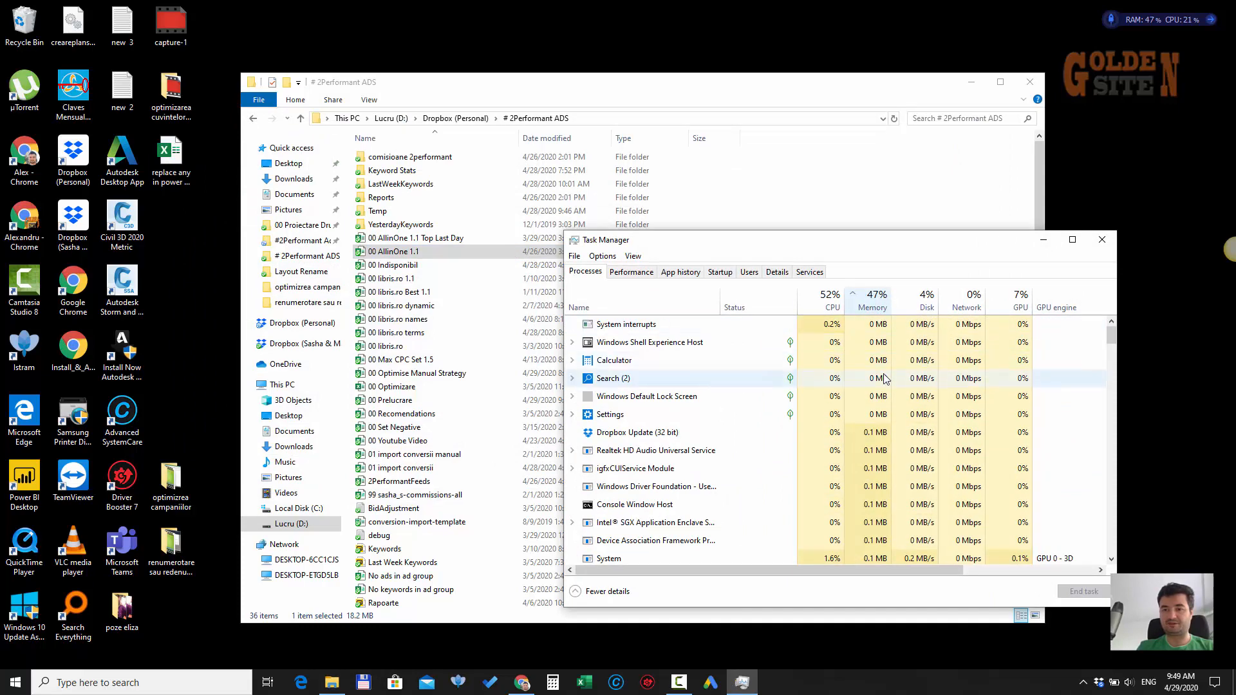
{"action": "left_click", "coordinate": [869, 305]}
{"action": "left_click", "coordinate": [668, 329]}
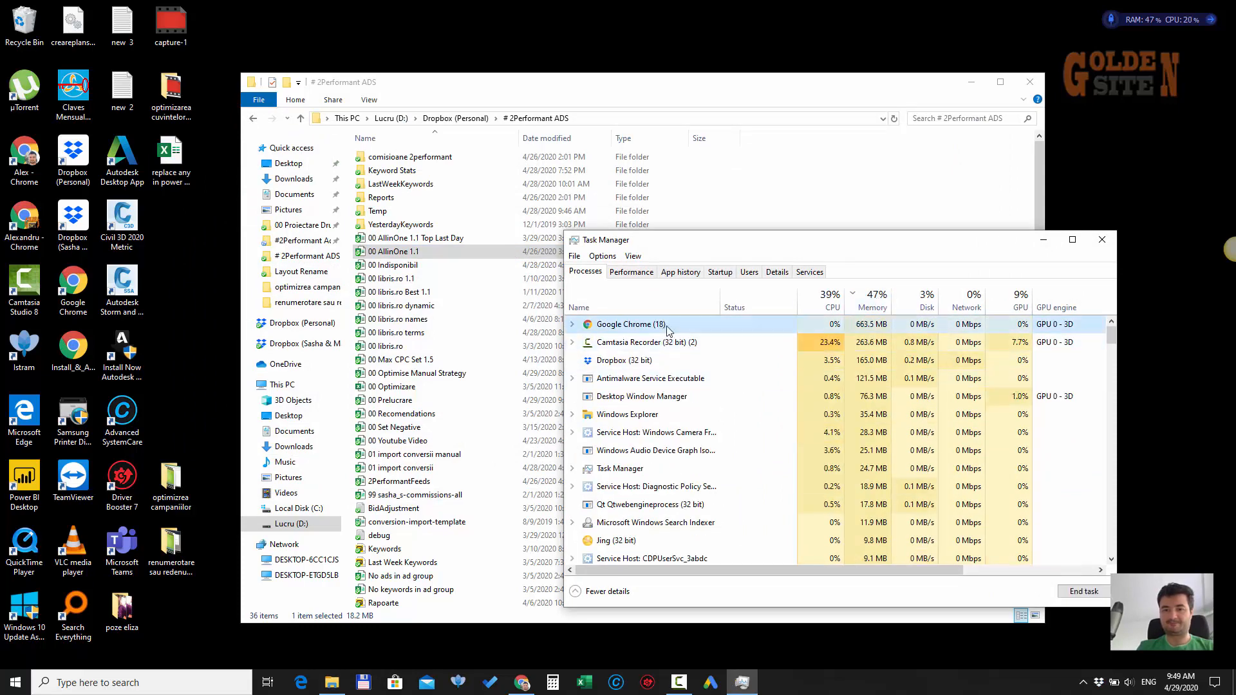
{"action": "right_click", "coordinate": [674, 328]}
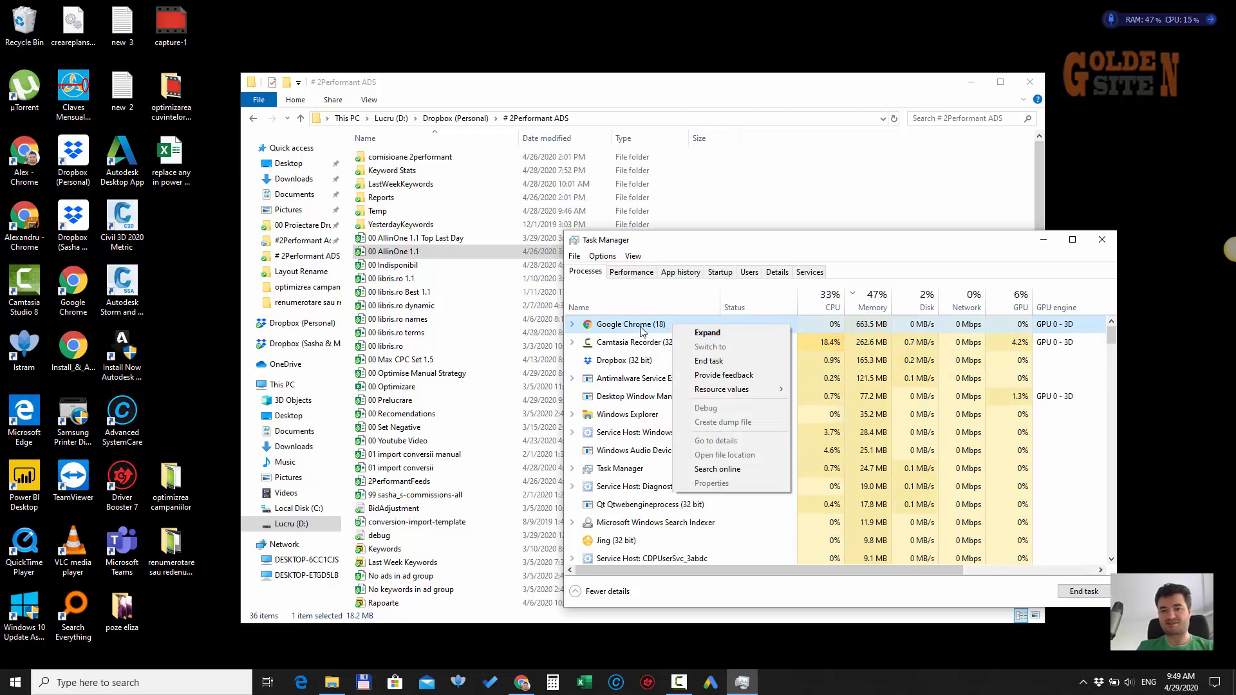
{"action": "left_click", "coordinate": [632, 271]}
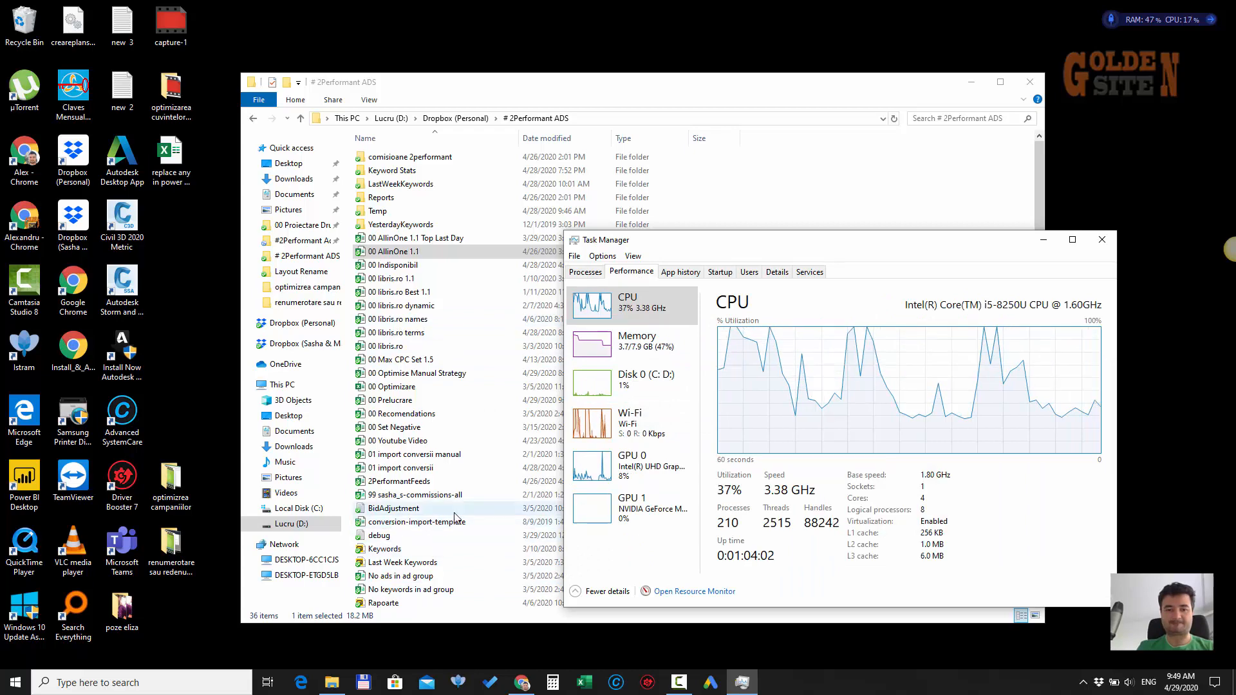
{"action": "scroll", "coordinate": [457, 524], "scroll_direction": "down", "scroll_amount": 1}
{"action": "scroll", "coordinate": [461, 538], "scroll_direction": "up", "scroll_amount": 1}
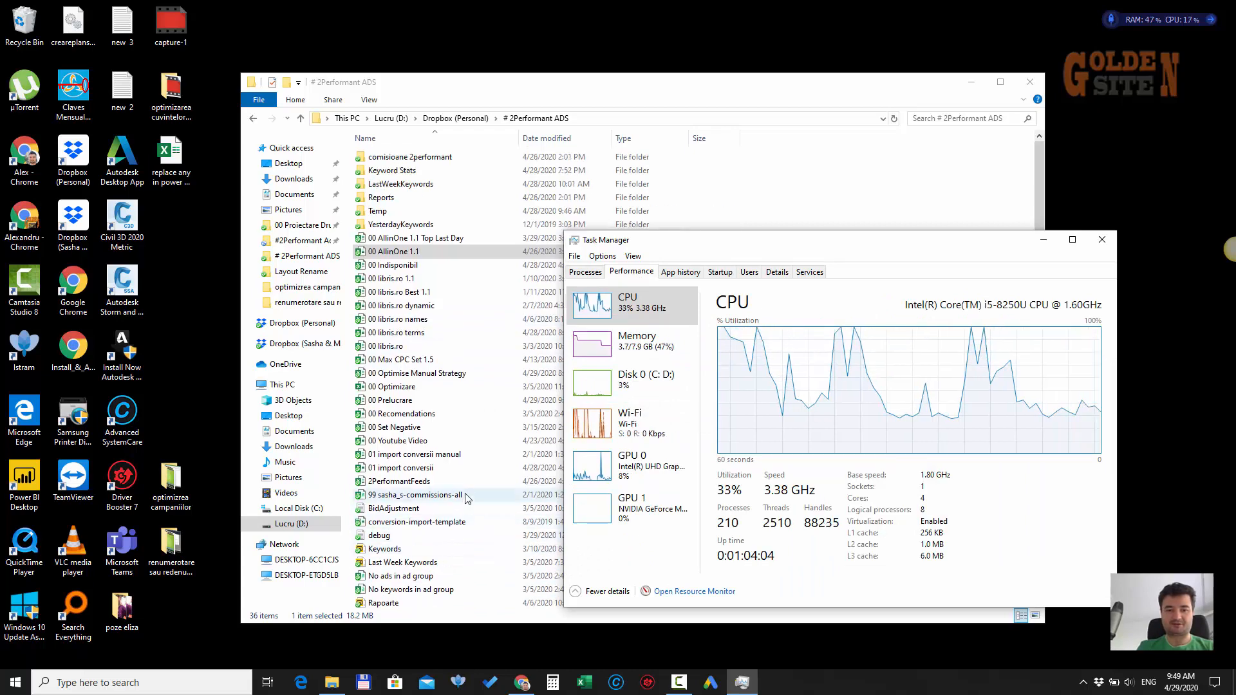
{"action": "left_click", "coordinate": [474, 455]}
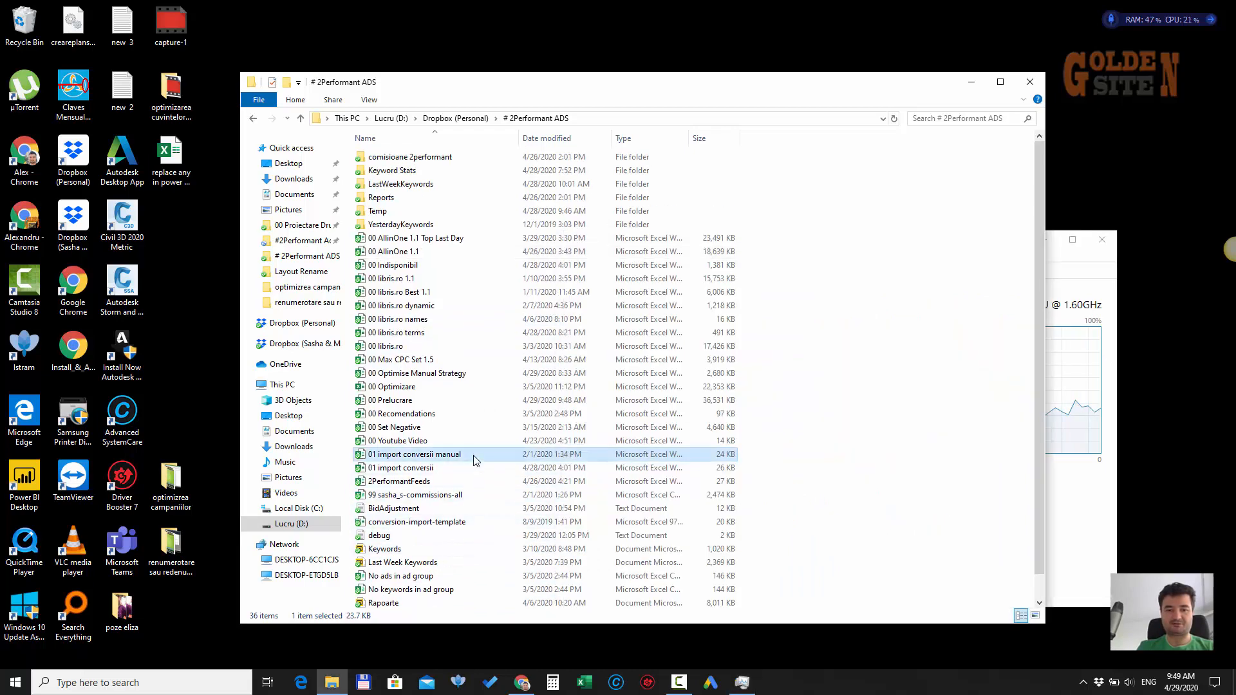
{"action": "double_click", "coordinate": [452, 388]}
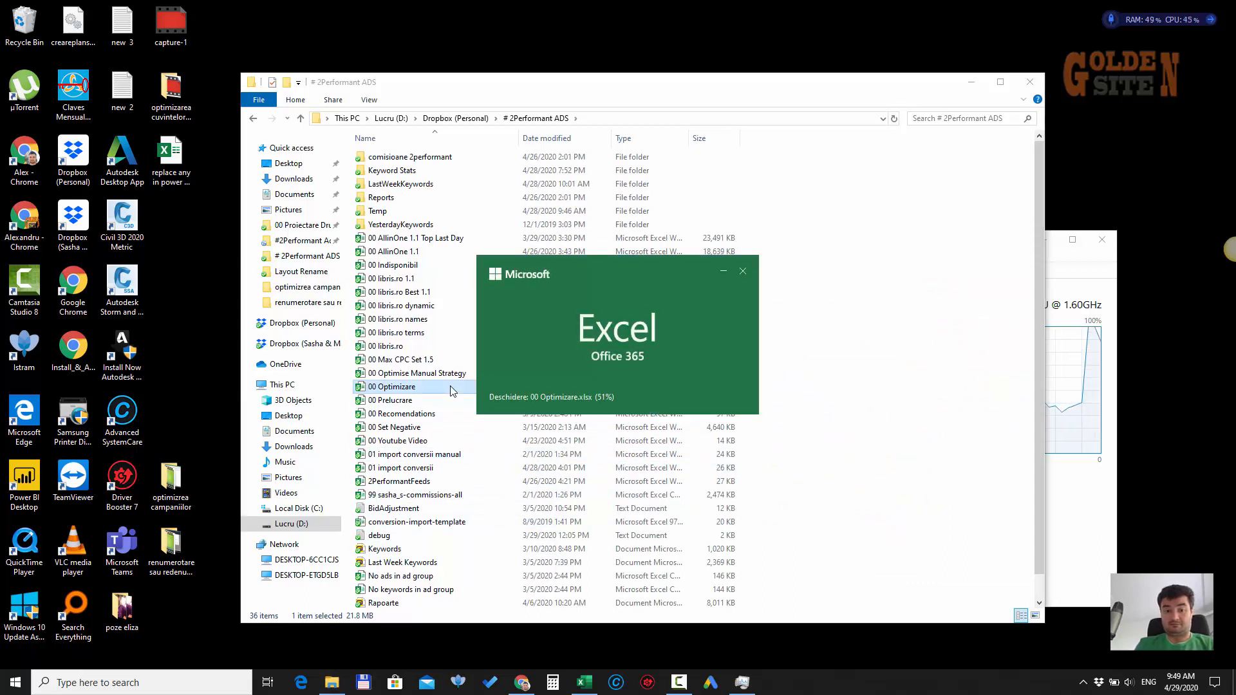
{"action": "left_click", "coordinate": [743, 270]}
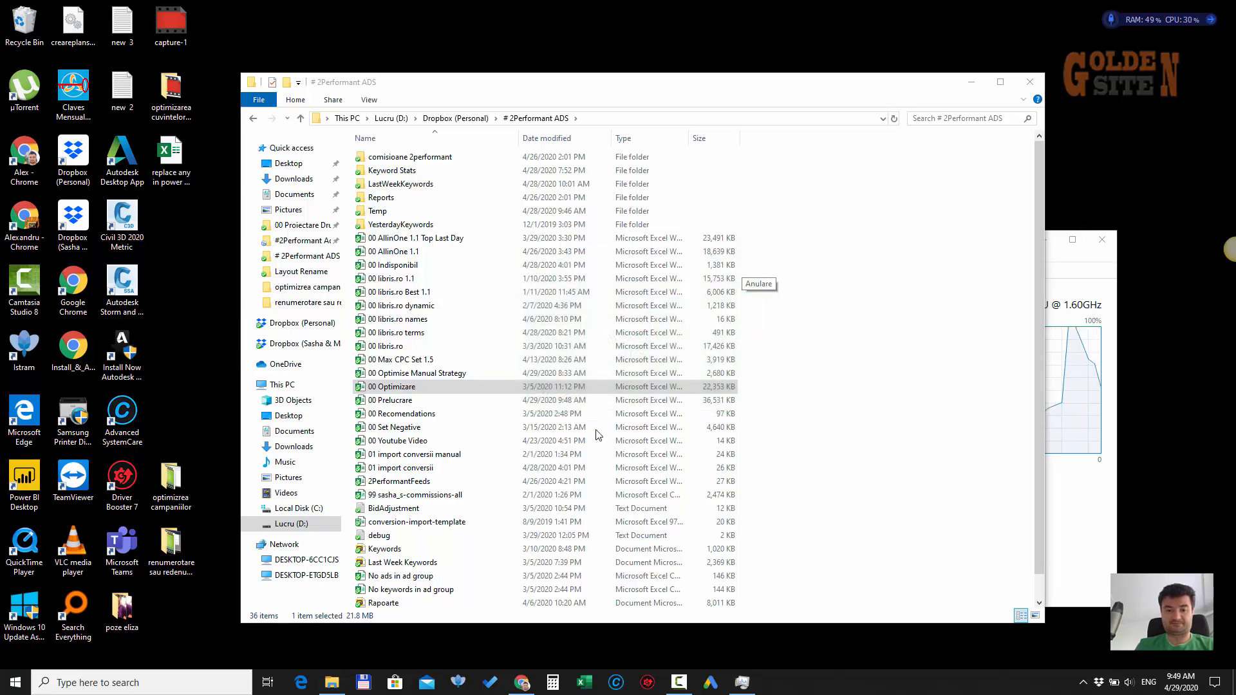
Open the 00 Prelucrare workbook from the # 2Performant ADS folder and display its Search keyword report (2) query in the Power Query editor
{"action": "left_click", "coordinate": [433, 402]}
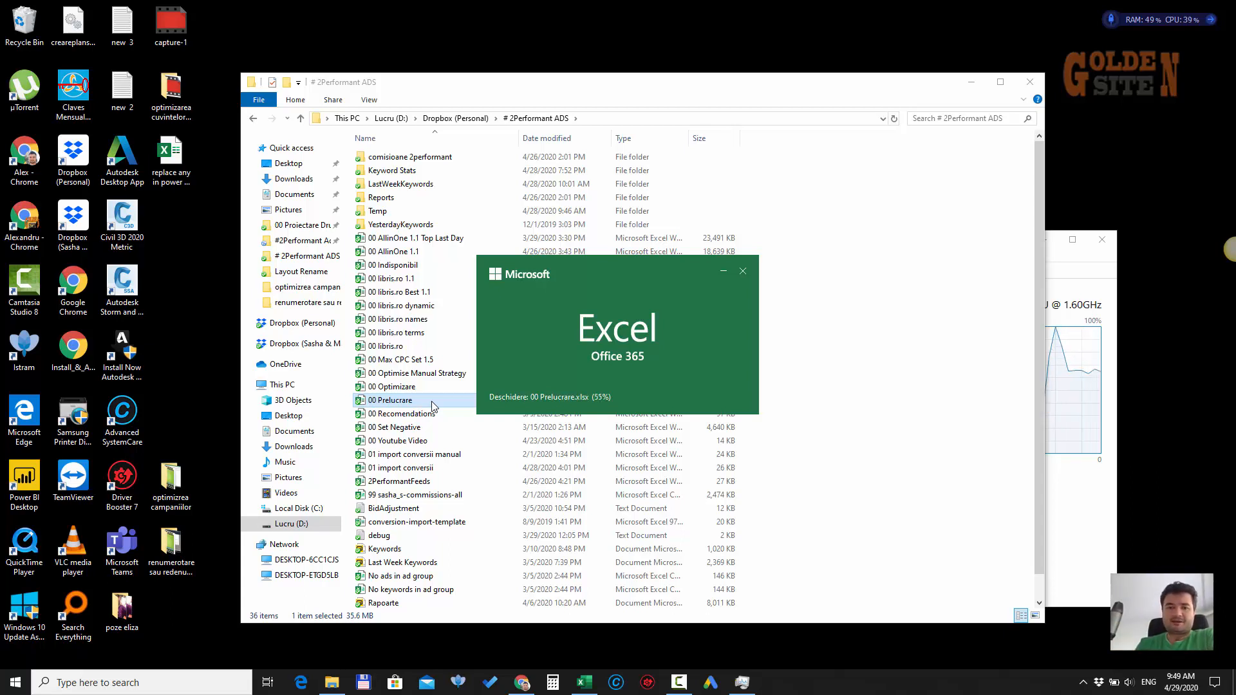
{"action": "left_click", "coordinate": [677, 684]}
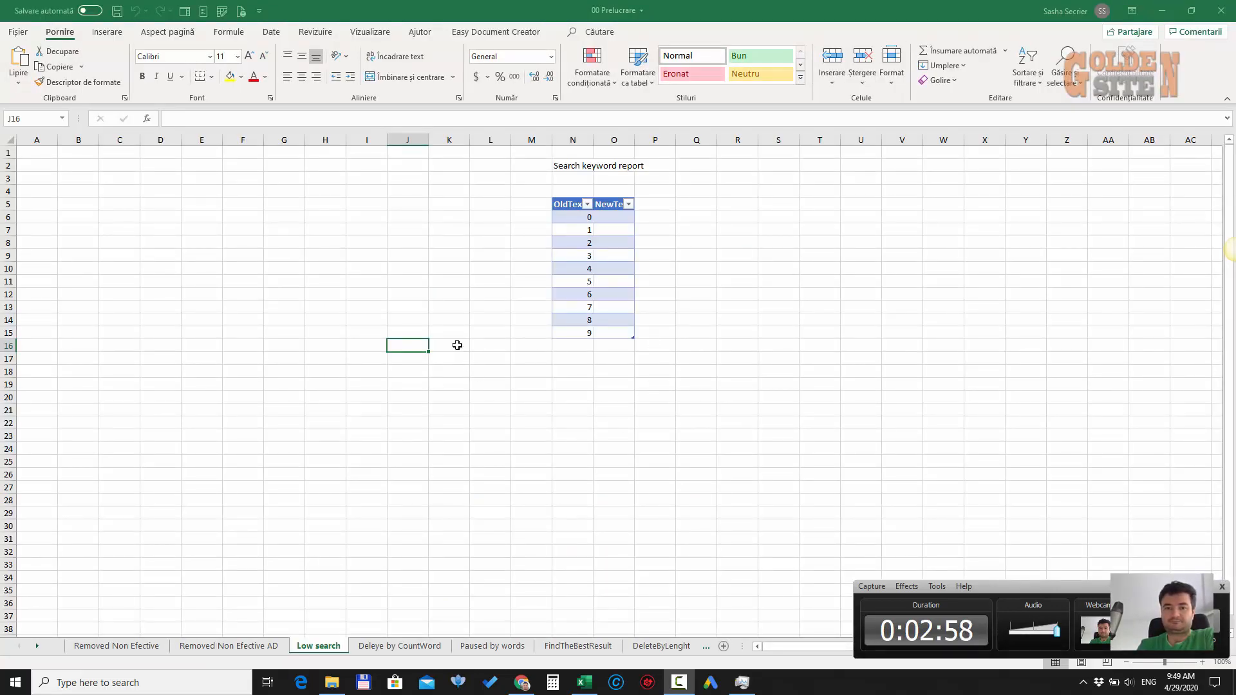
{"action": "left_click", "coordinate": [435, 272]}
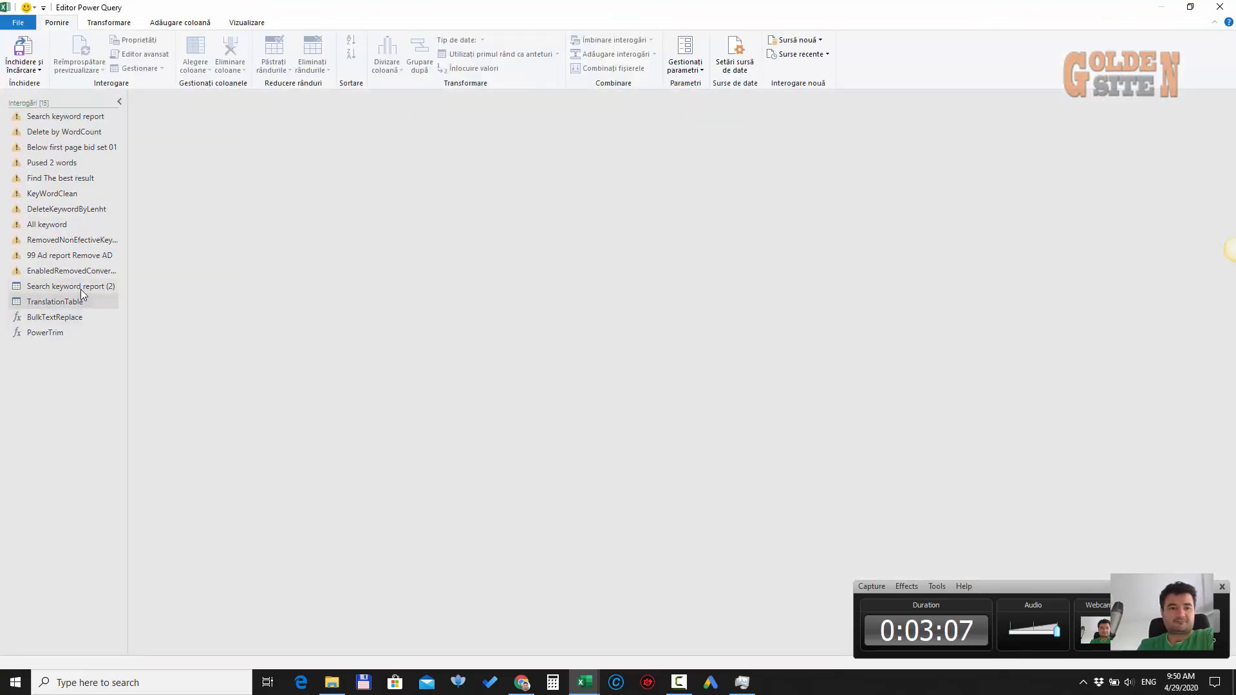
{"action": "left_click", "coordinate": [82, 288]}
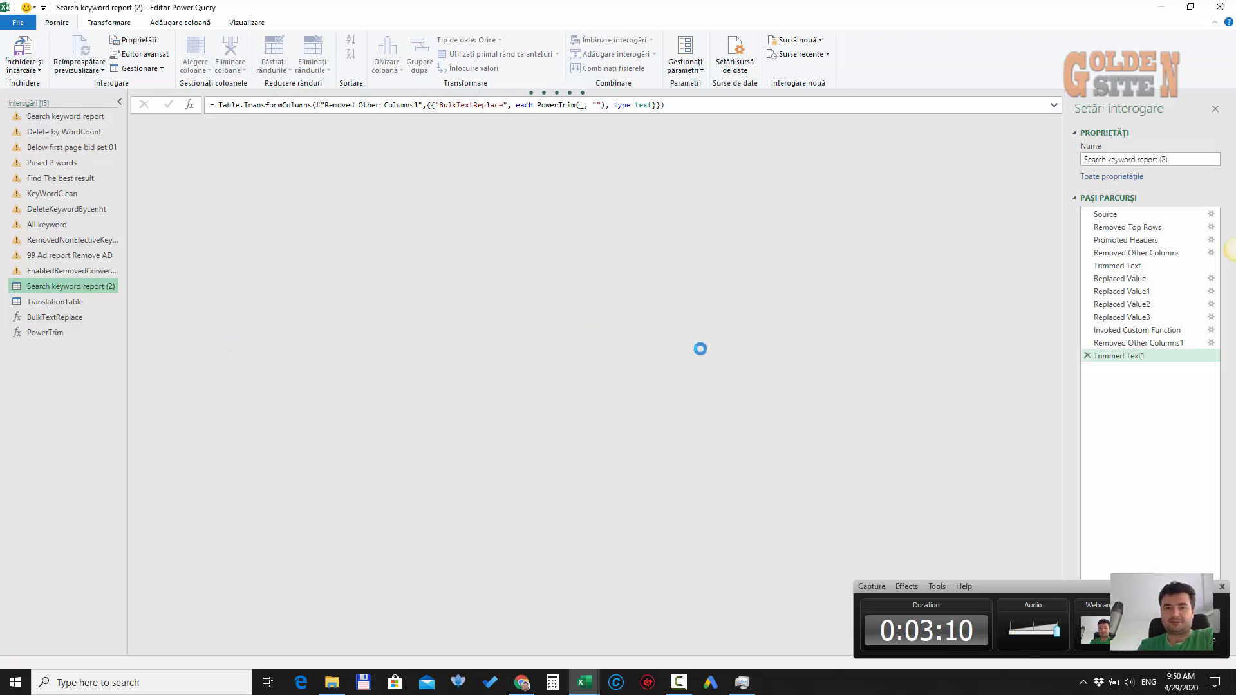
Insert a step after Removed Other Columns that keeps only the top 100 rows
{"action": "left_click", "coordinate": [1152, 242]}
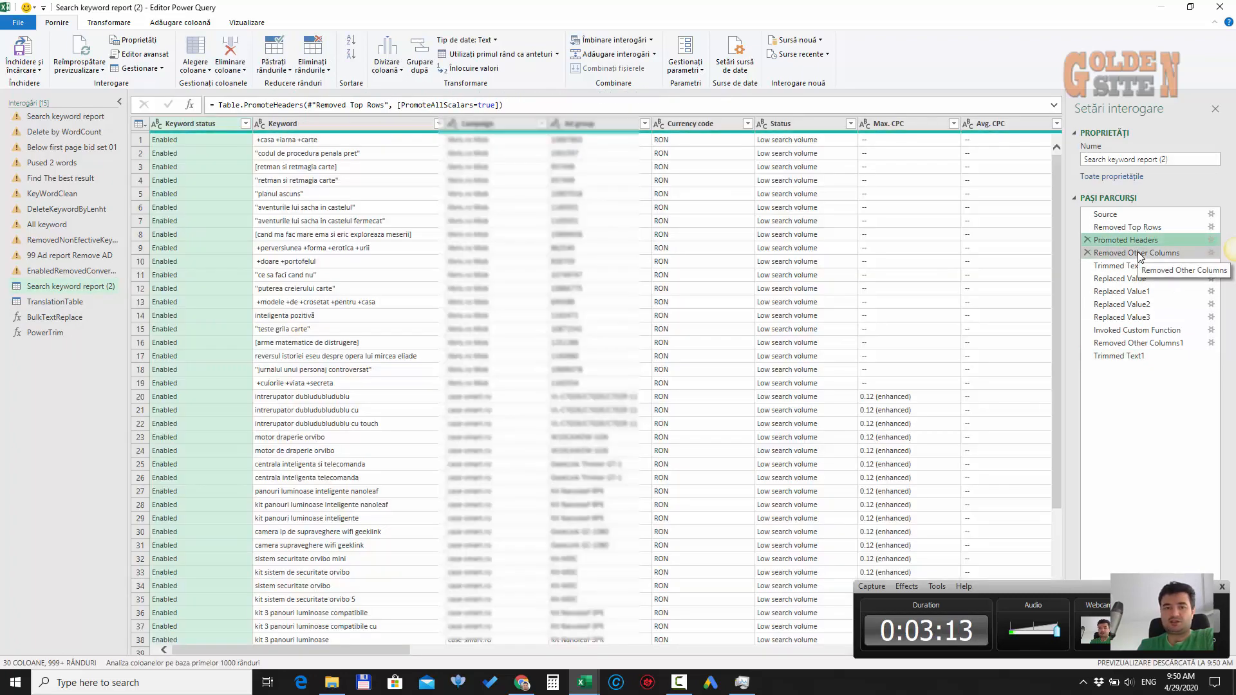
{"action": "left_click", "coordinate": [1140, 255]}
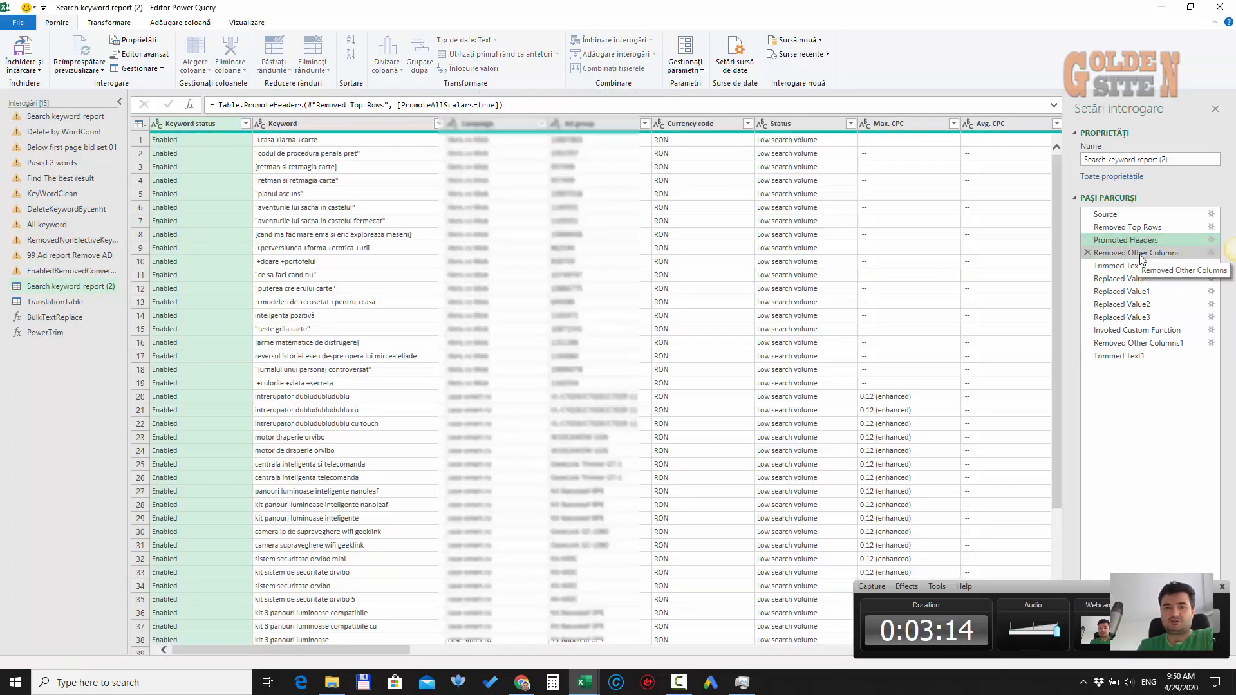
{"action": "left_click", "coordinate": [286, 66]}
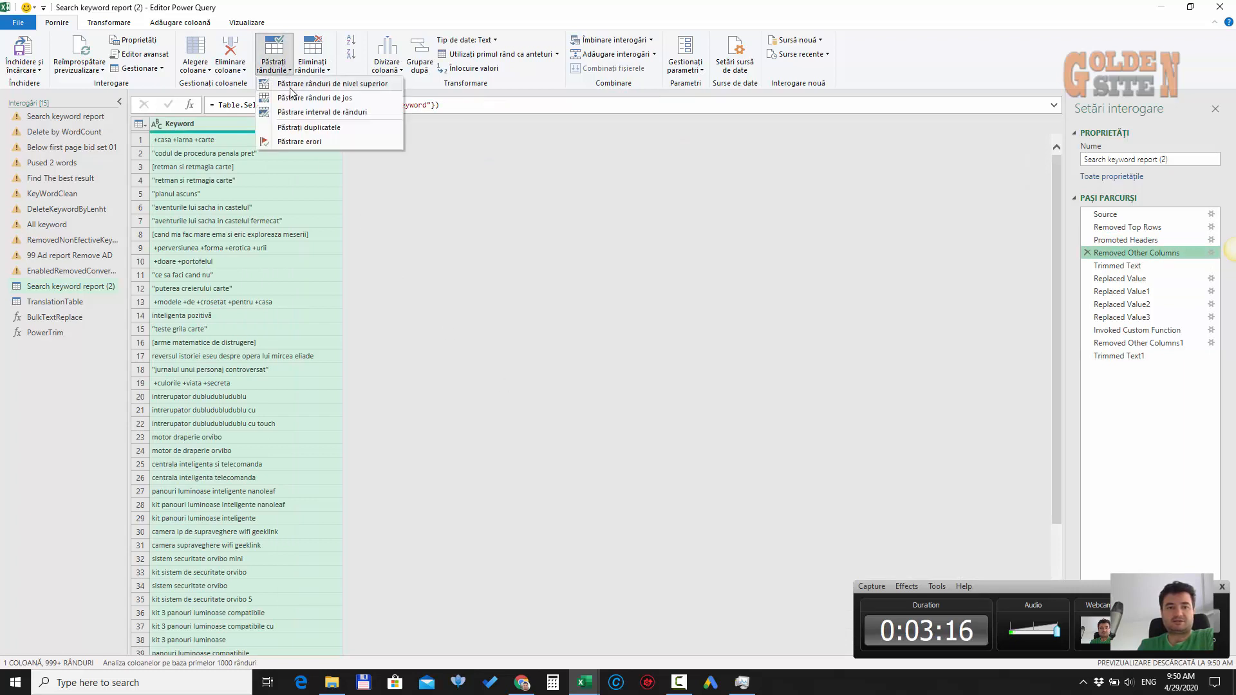
{"action": "left_click", "coordinate": [290, 83]}
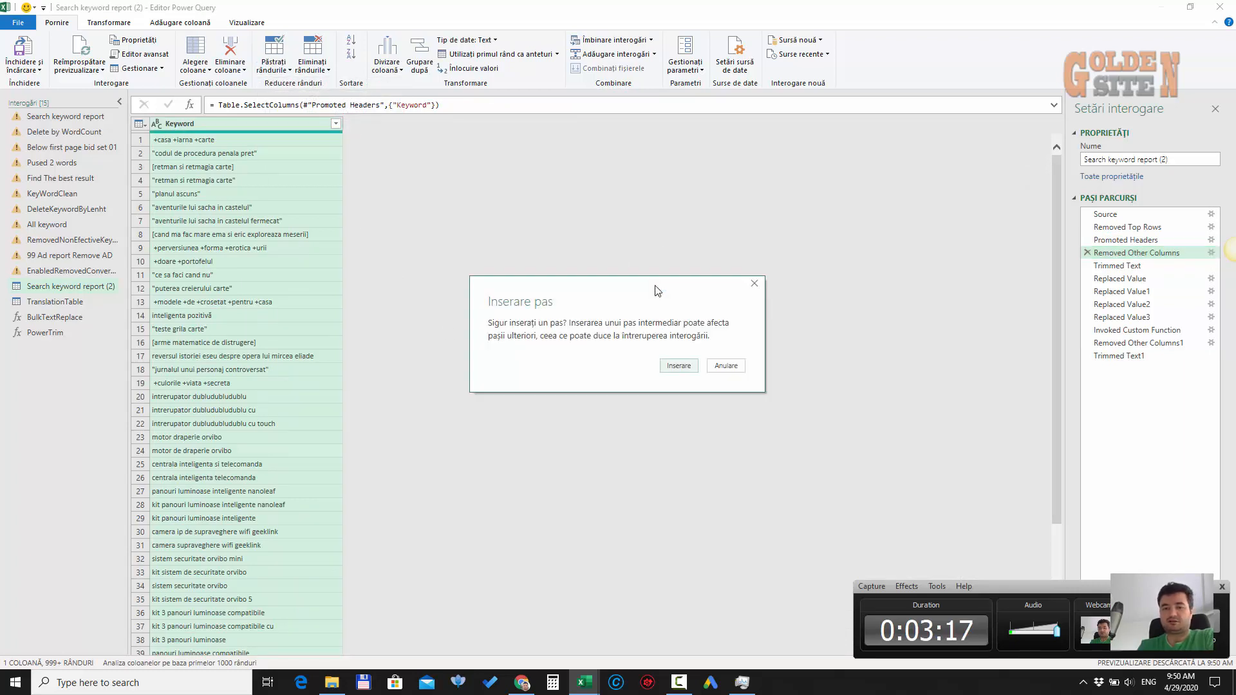
{"action": "left_click", "coordinate": [685, 365]}
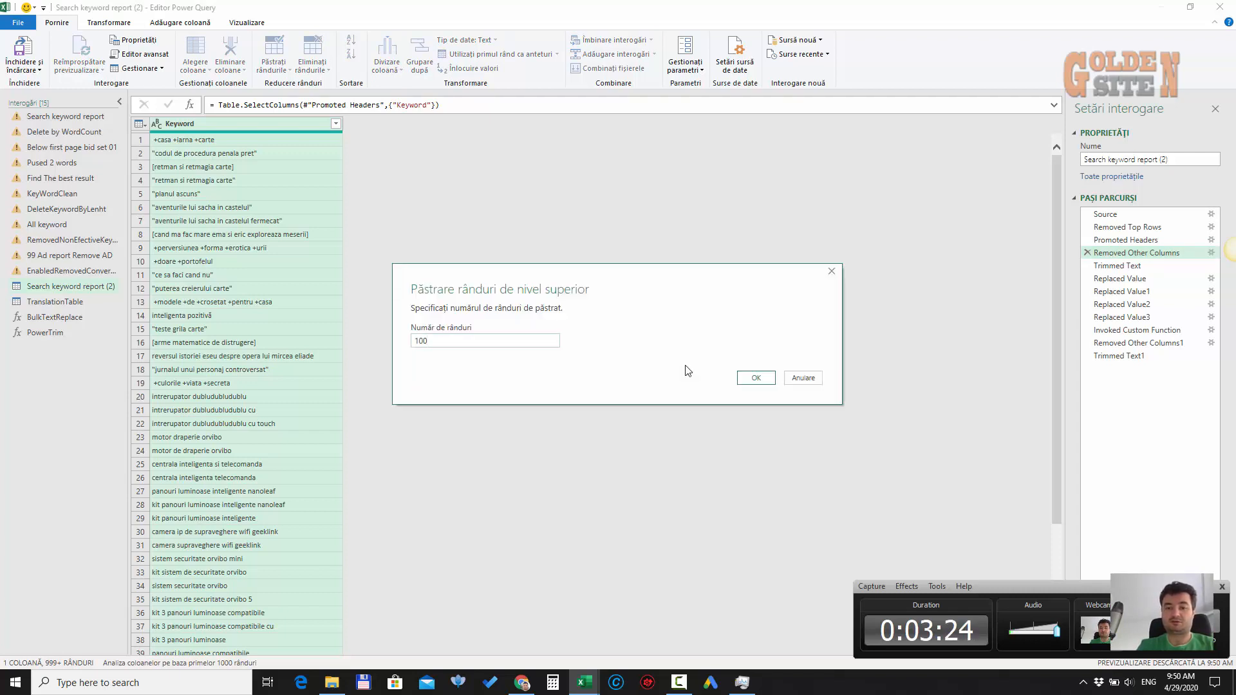
{"action": "left_click", "coordinate": [757, 378]}
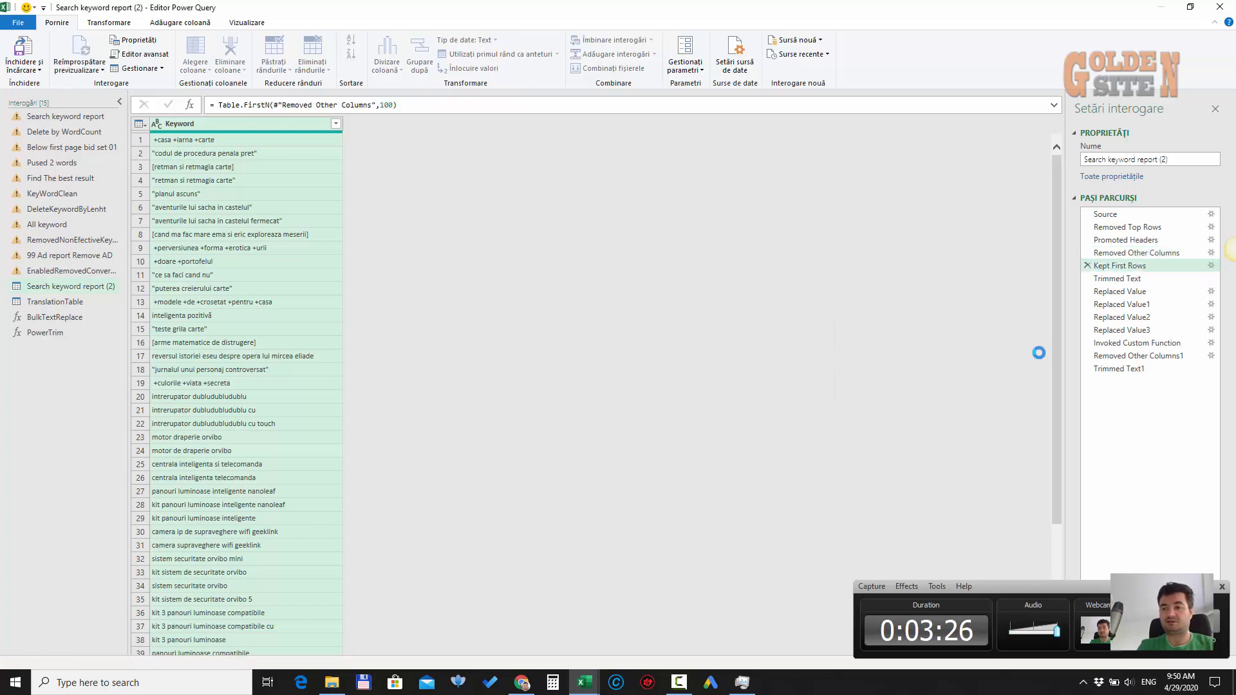
Load the preview of the Trimmed Text1 step and check the CPU load in Task Manager
{"action": "left_click", "coordinate": [1133, 369]}
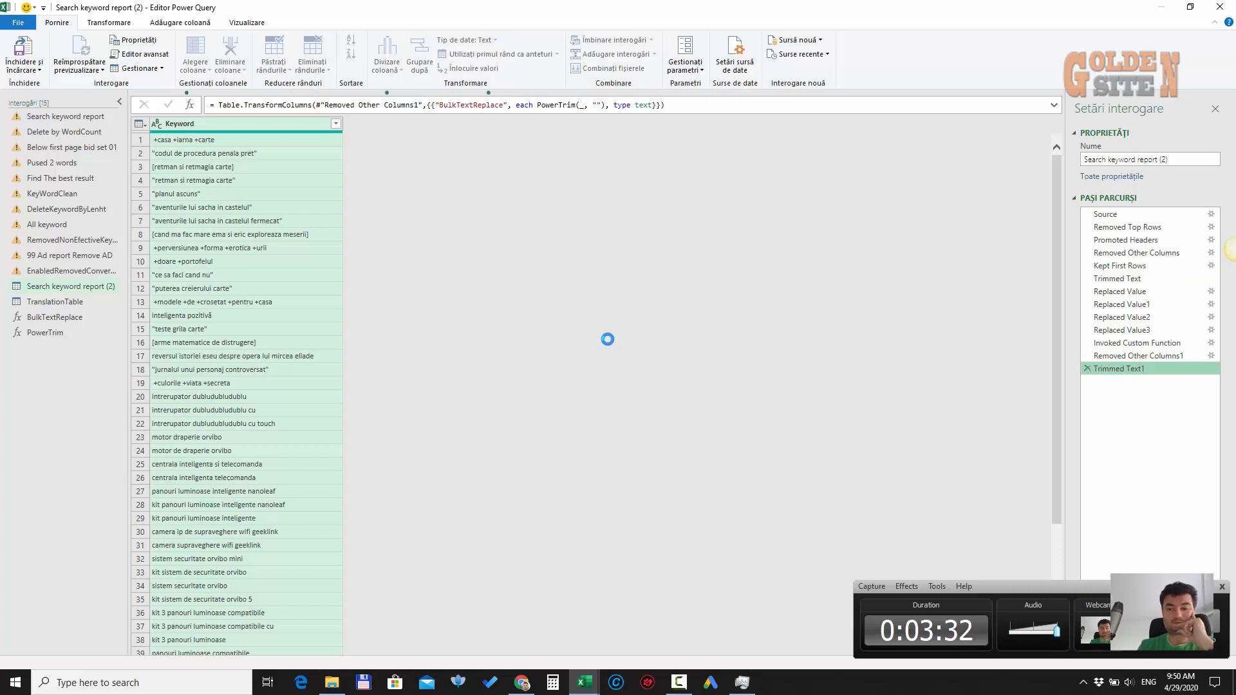
{"action": "left_click", "coordinate": [742, 683]}
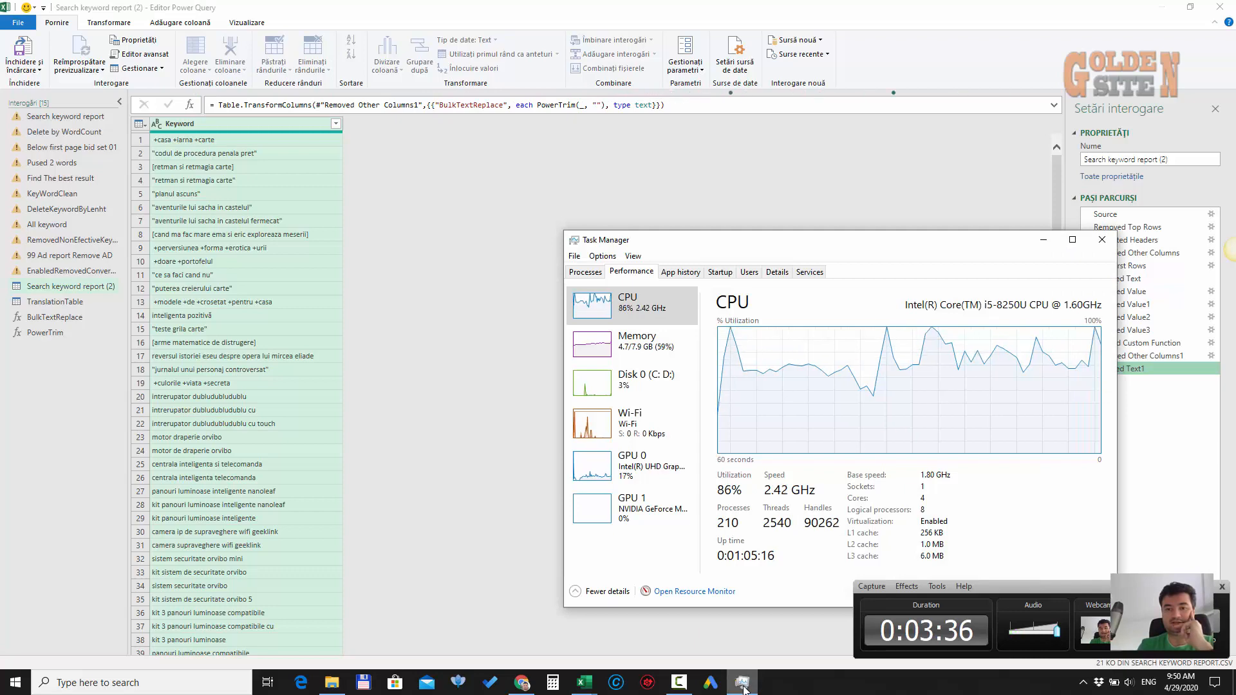
{"action": "left_click", "coordinate": [744, 685]}
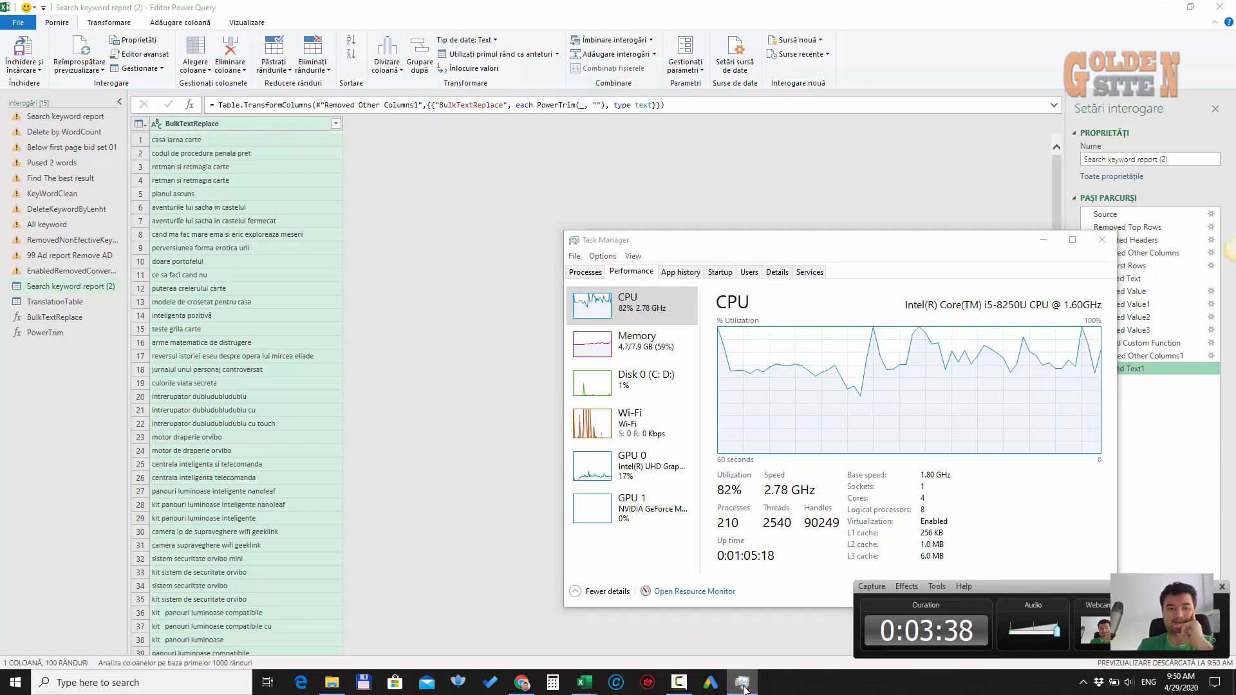
Compare the keyword spacing in the Removed Other Columns1 and Trimmed Text1 steps, and inspect the value in row 39
{"action": "left_click", "coordinate": [1157, 357]}
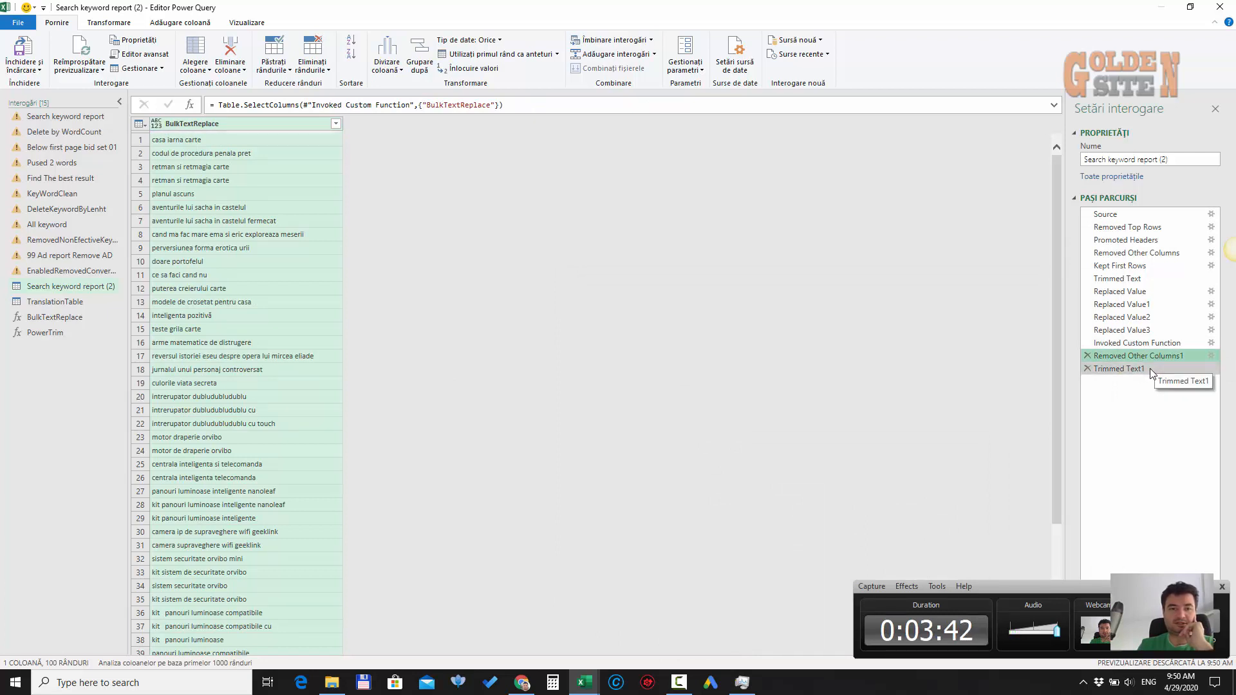
{"action": "left_click", "coordinate": [1150, 368]}
{"action": "left_click", "coordinate": [1143, 356]}
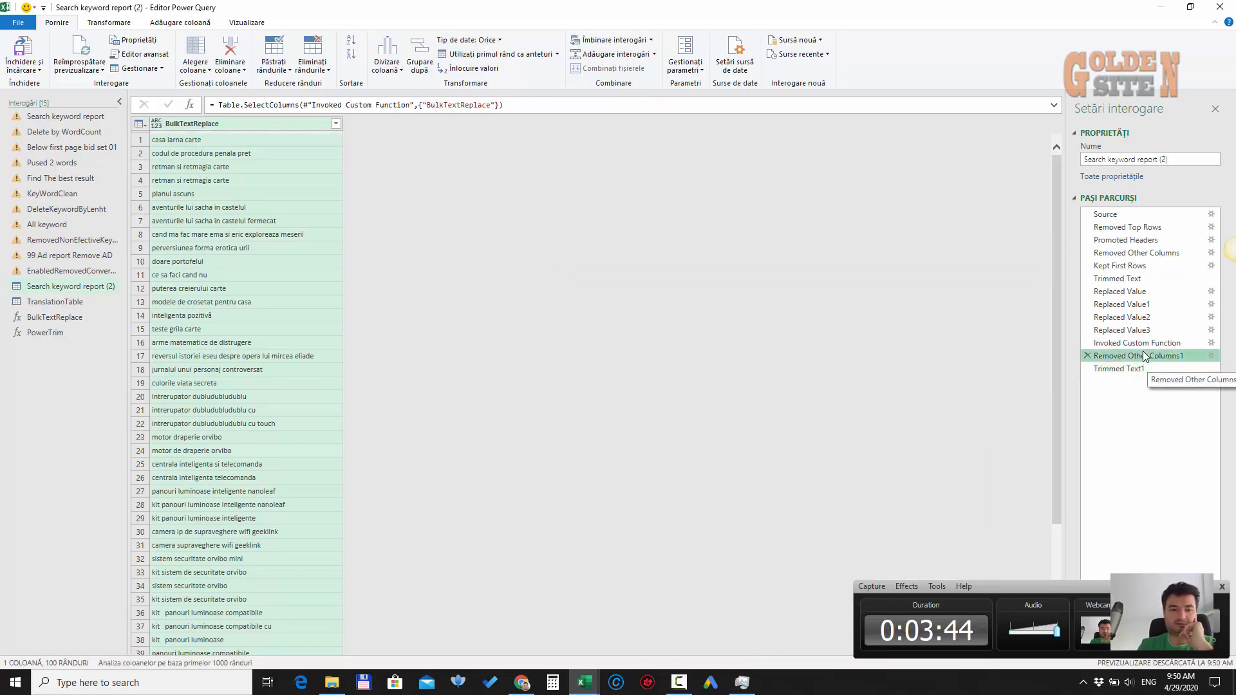
{"action": "left_click", "coordinate": [1142, 369]}
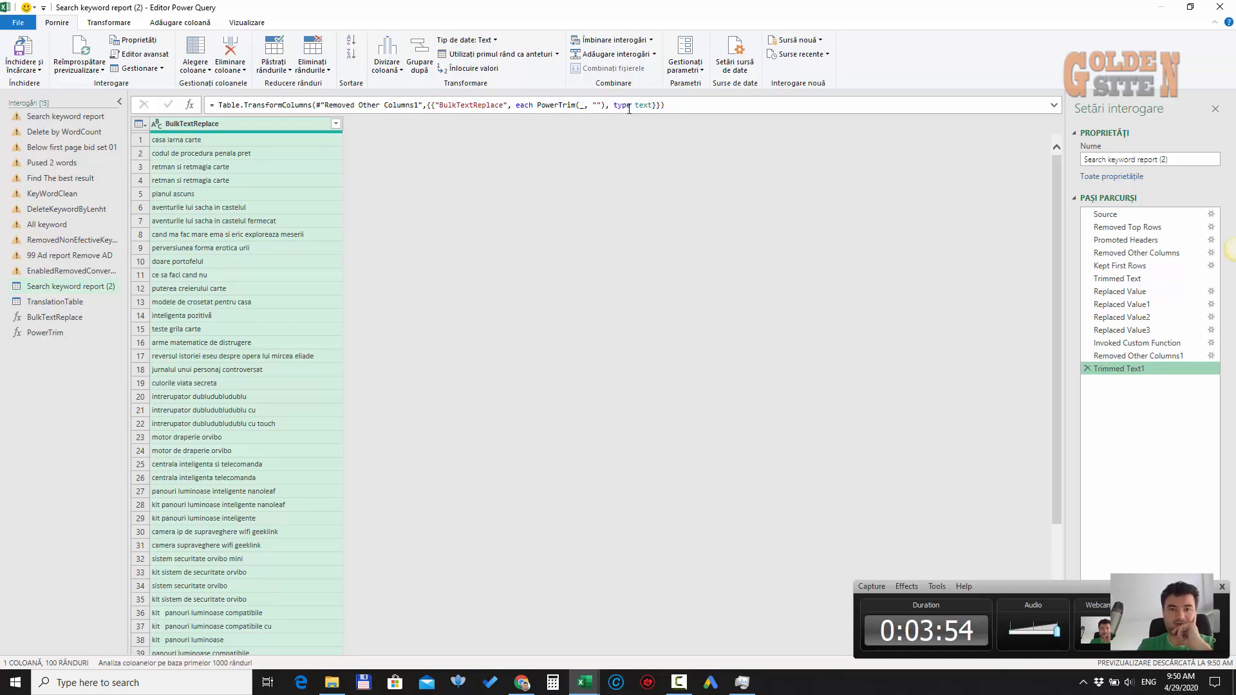
{"action": "left_click", "coordinate": [181, 648]}
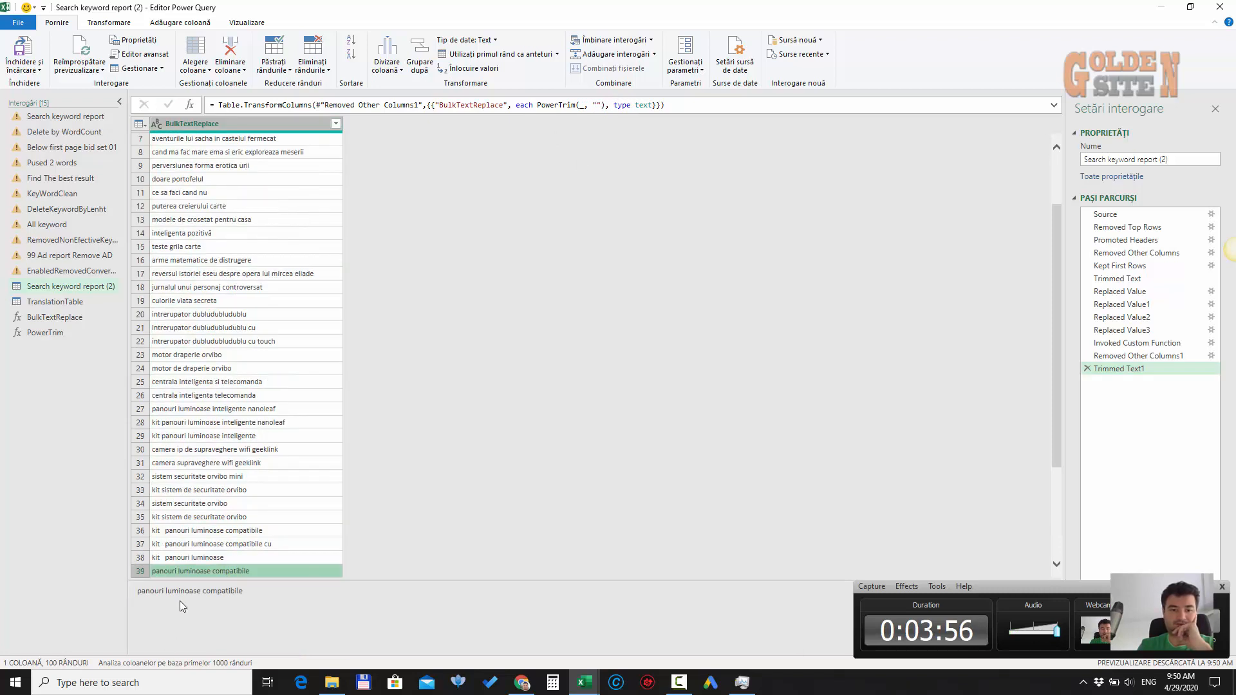
Examine the gap between "kit" and "panouri" in the row 38 value through the Replace Values dialog, and close it without replacing anything
{"action": "left_click", "coordinate": [178, 560]}
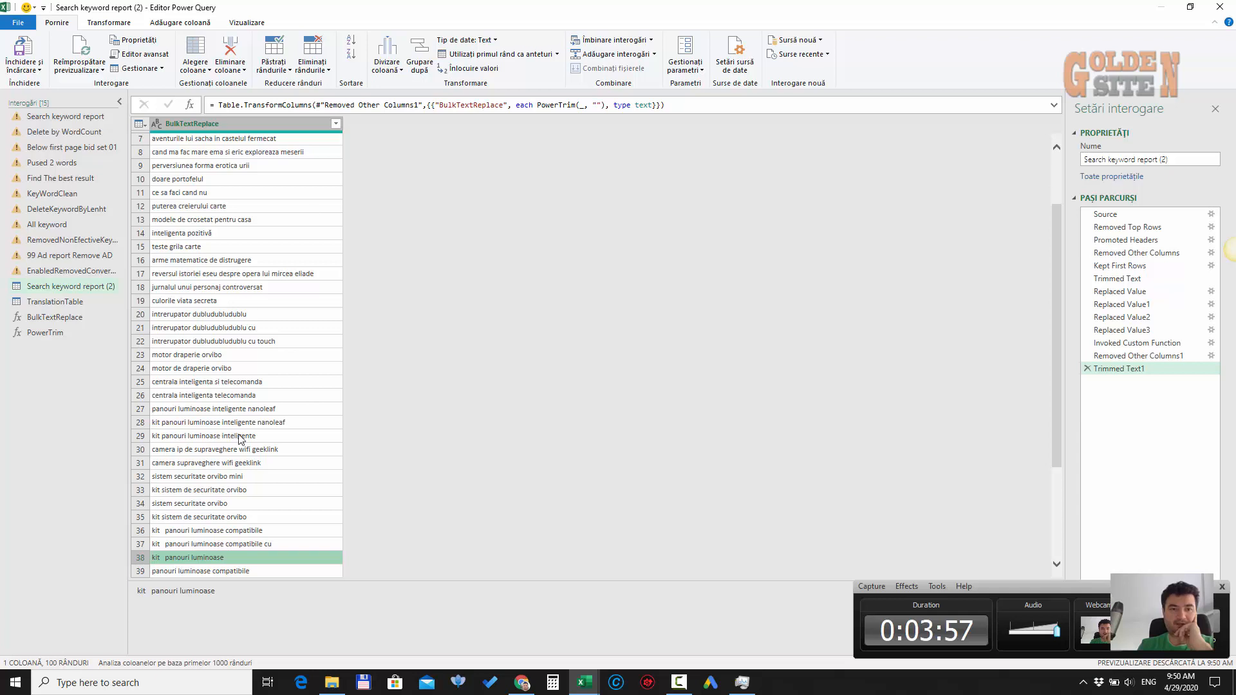
{"action": "left_click", "coordinate": [460, 70]}
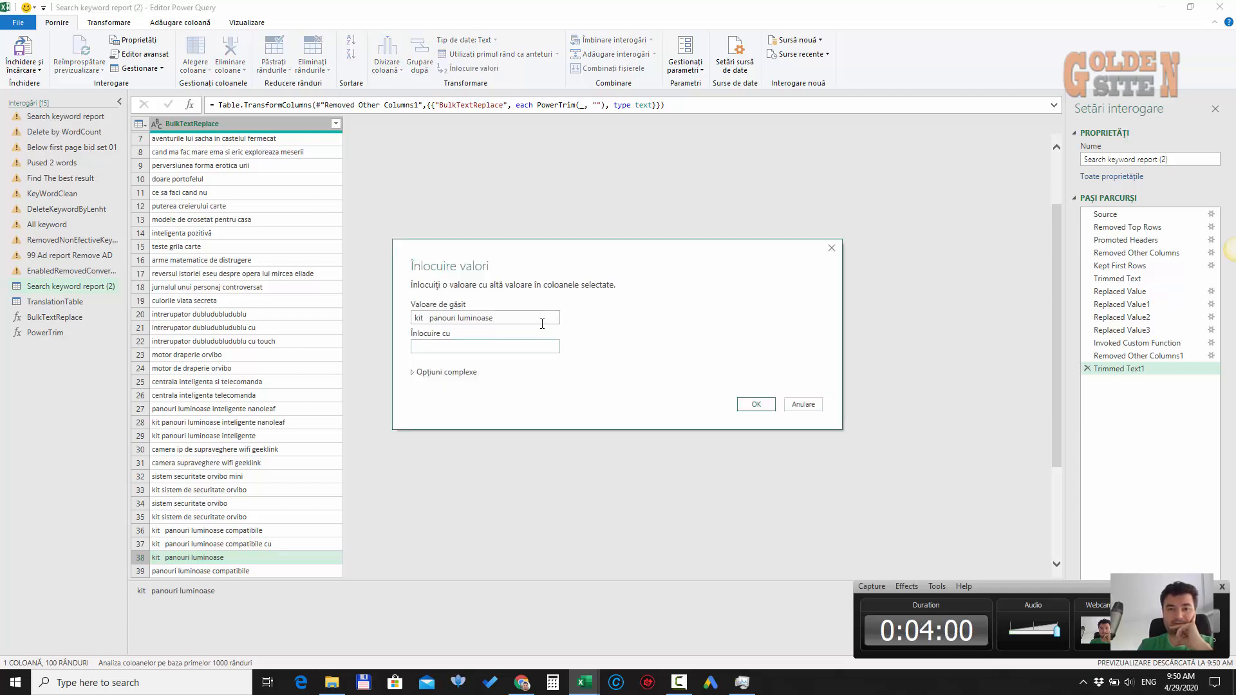
{"action": "left_click", "coordinate": [430, 317]}
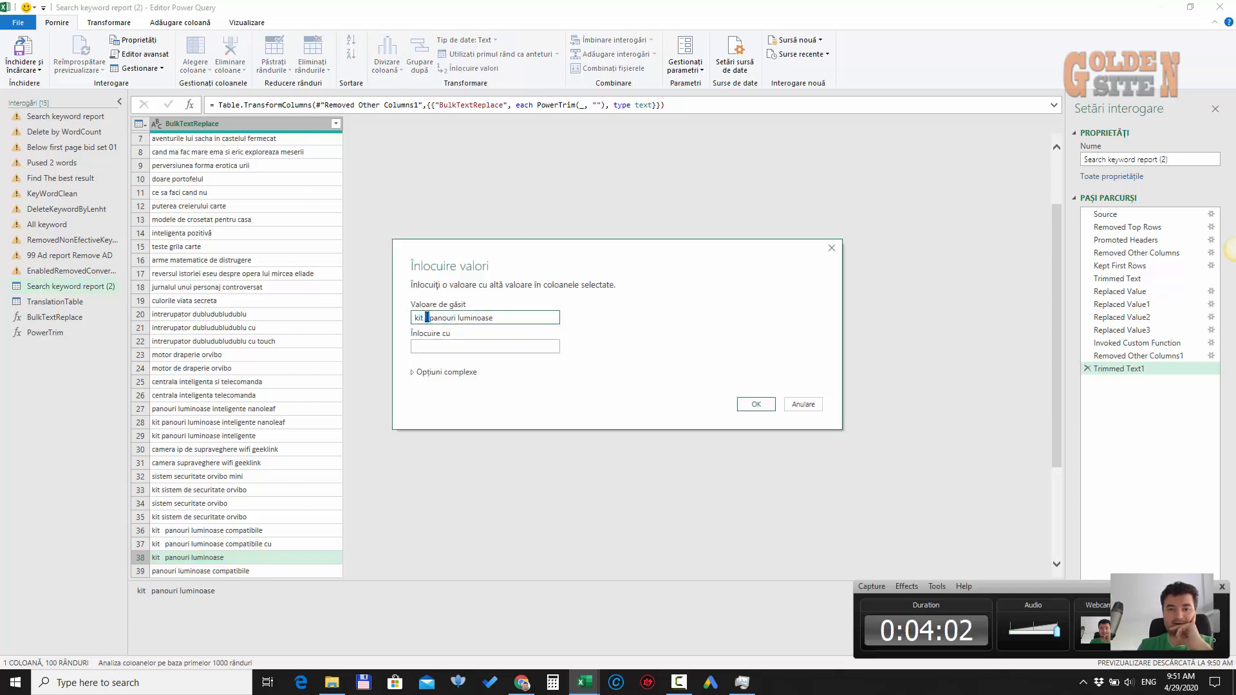
{"action": "left_click", "coordinate": [801, 404]}
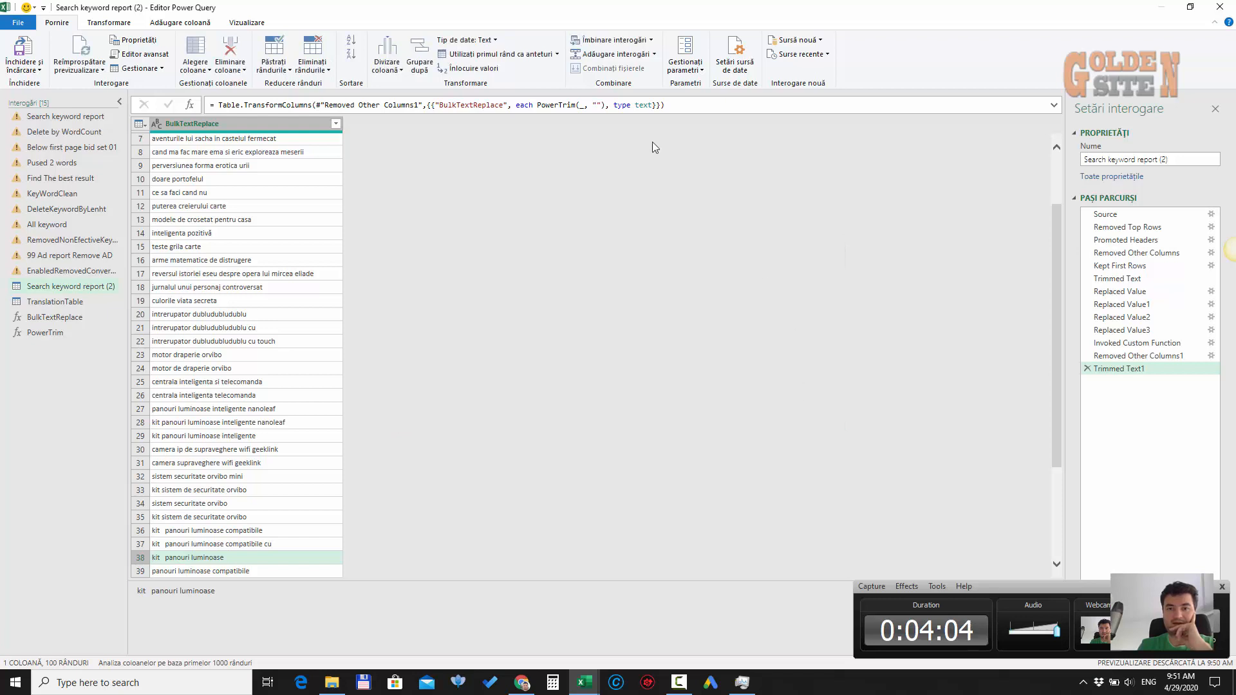
Set PowerTrim's second argument in the Trimmed Text1 step to a single space and compare the keywords with those in Removed Other Columns1
{"action": "left_click", "coordinate": [555, 105]}
{"action": "left_click", "coordinate": [596, 105]}
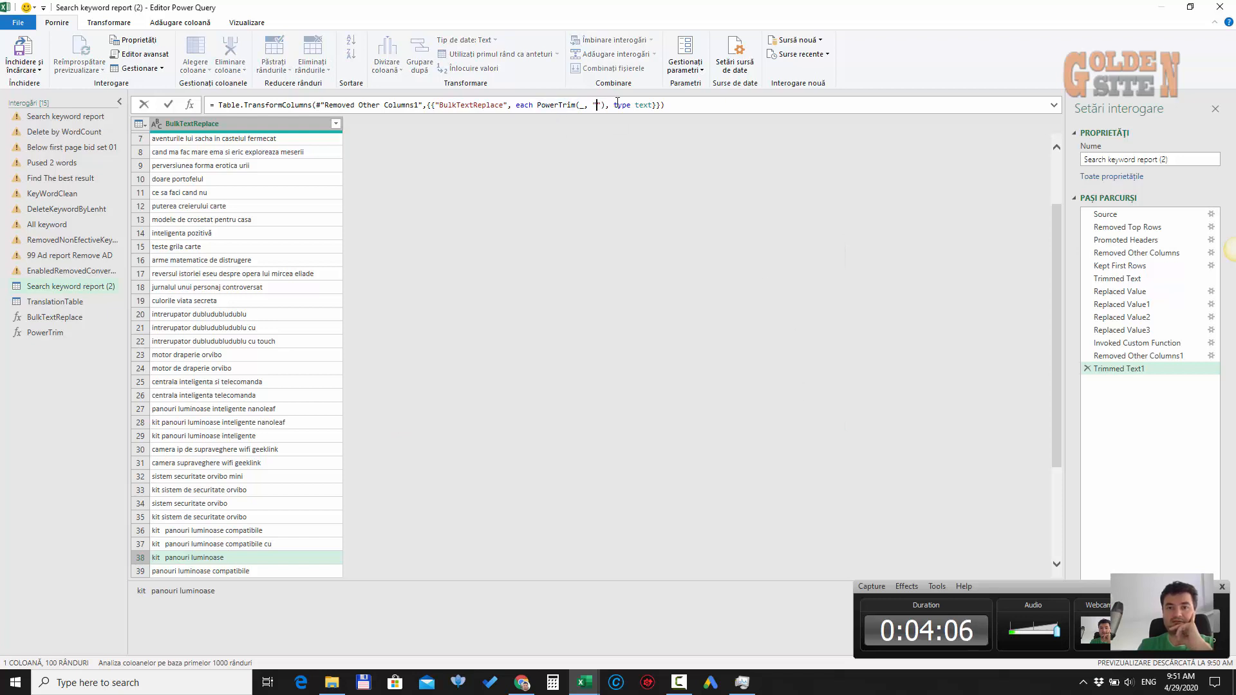
{"action": "double_click", "coordinate": [640, 105]}
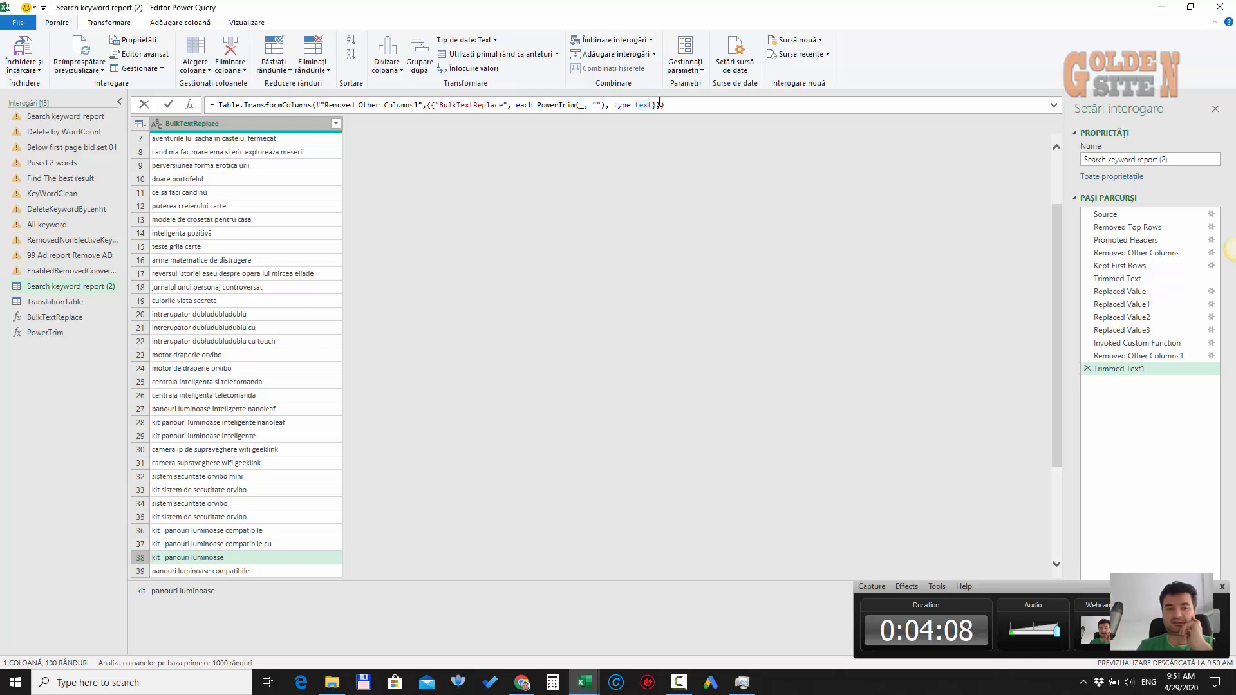
{"action": "left_click", "coordinate": [661, 105]}
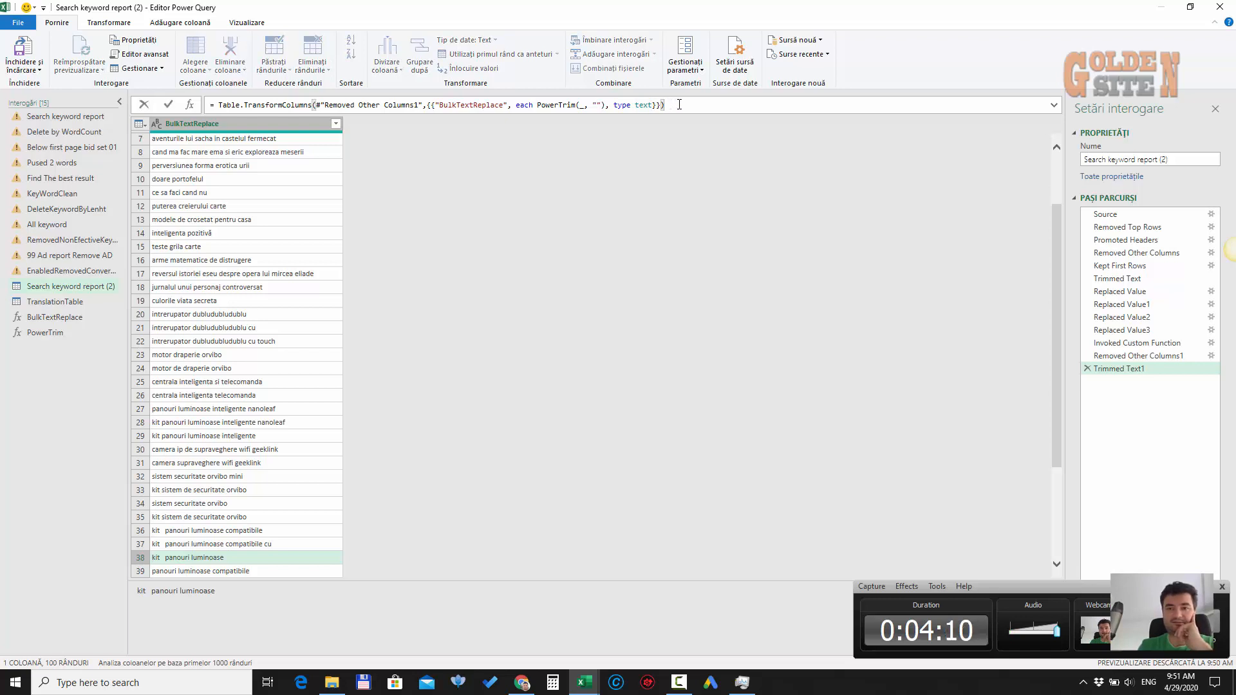
{"action": "left_click", "coordinate": [599, 104]}
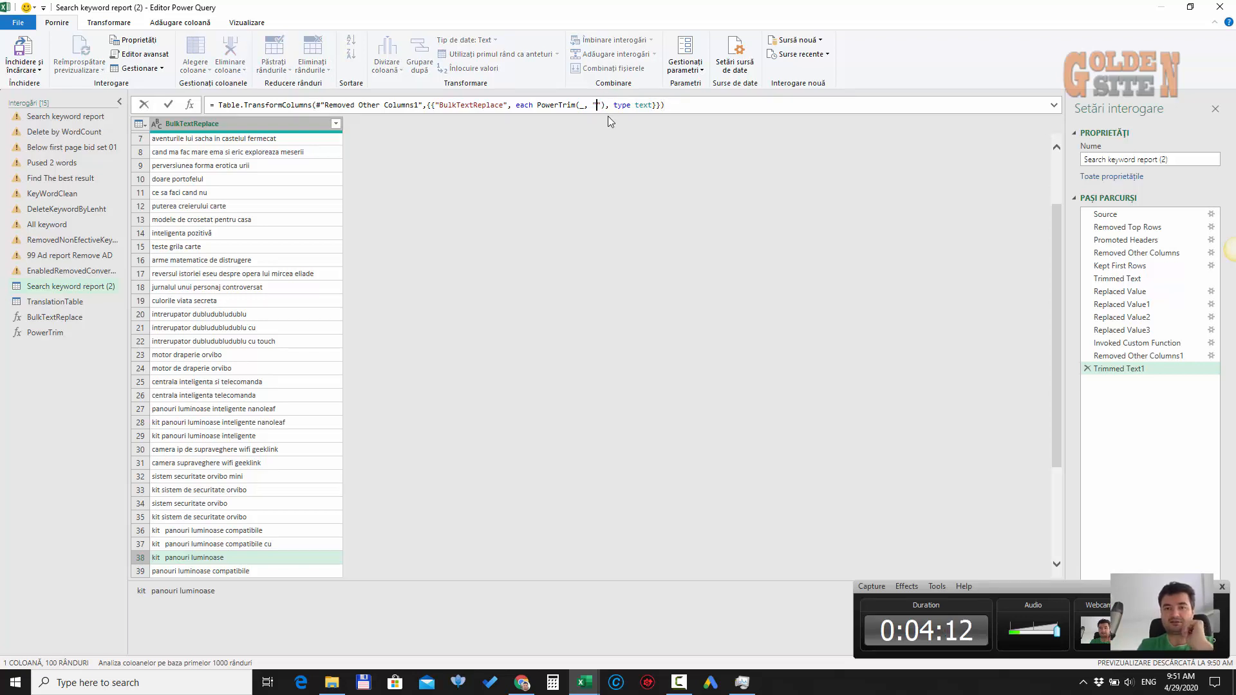
{"action": "key", "text": "Return"}
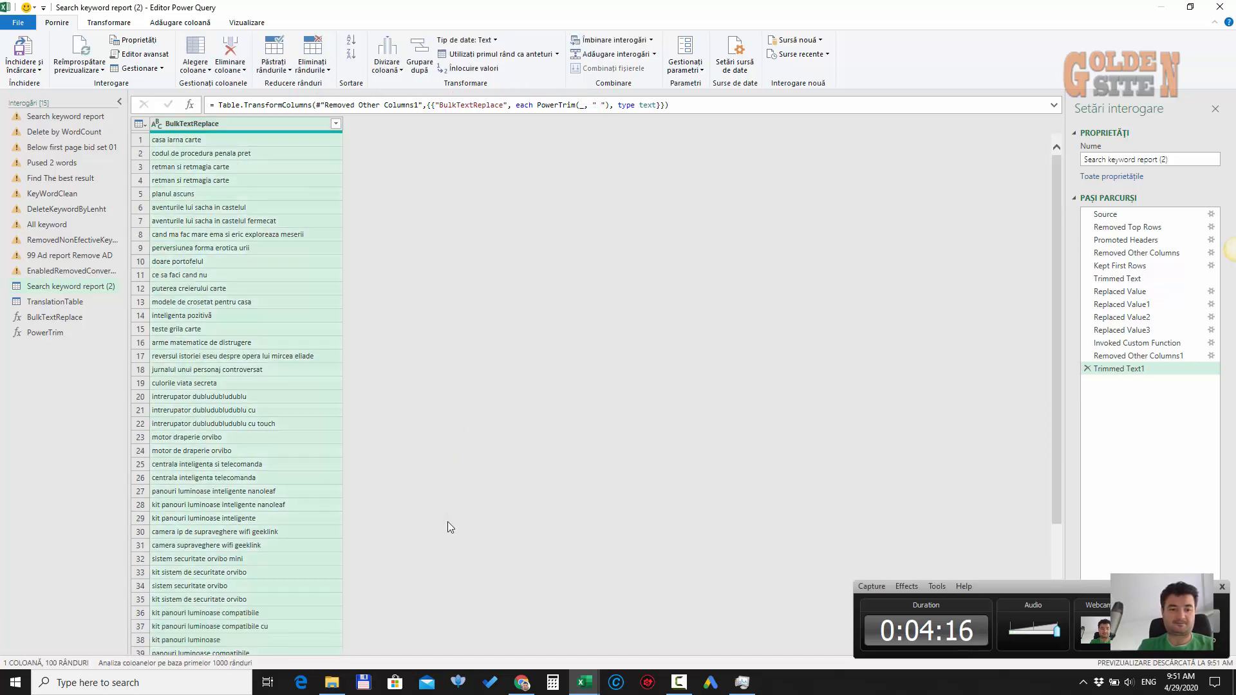
{"action": "left_click", "coordinate": [1148, 359]}
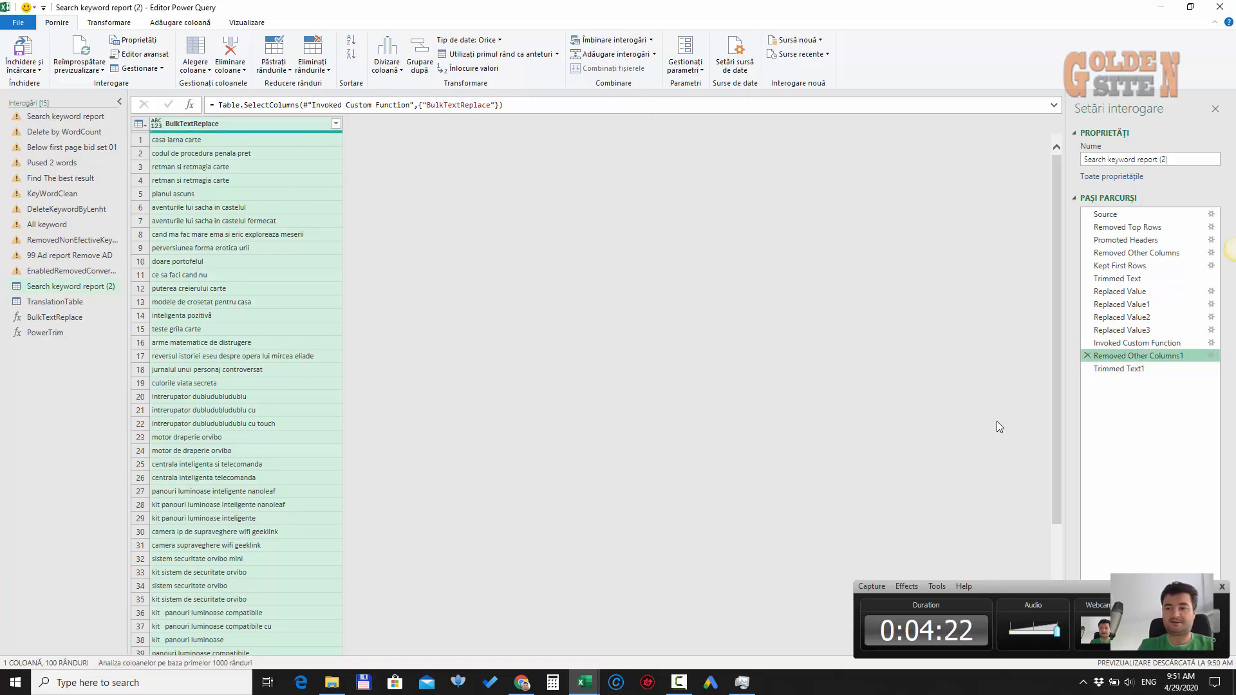
{"action": "left_click", "coordinate": [1117, 369]}
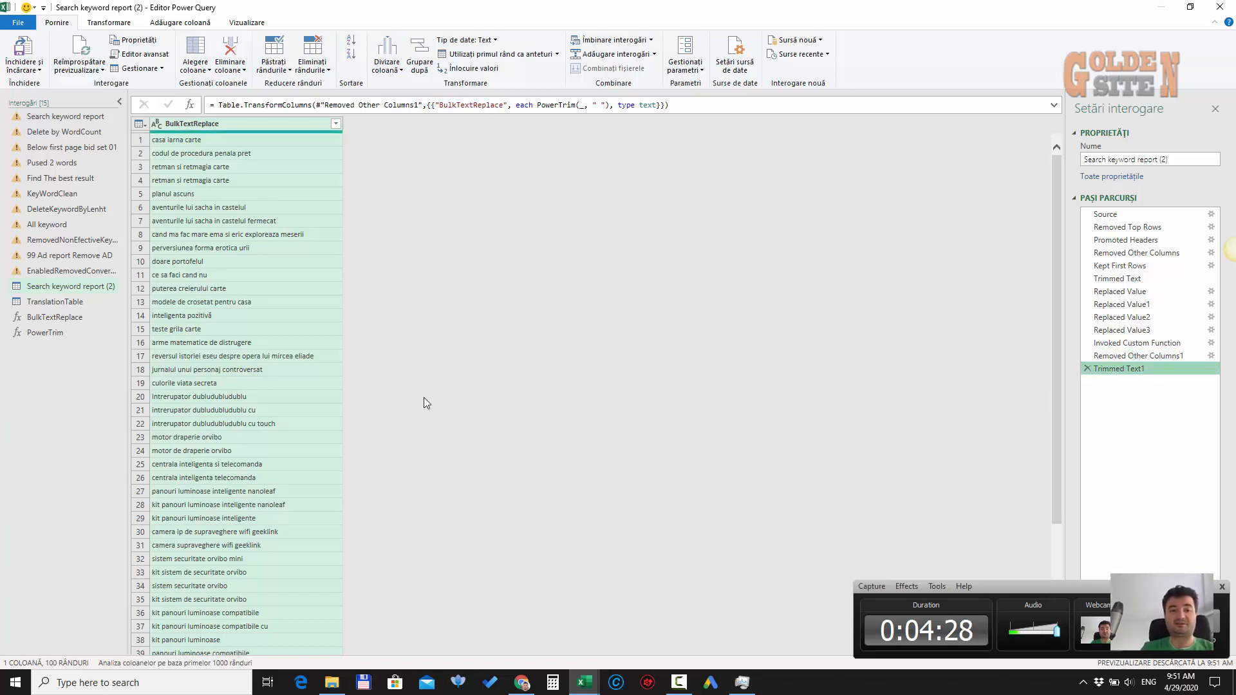
Copy the "Count Words in cell" formula from the fn PowerQuery sheet in Google Sheets and return to the Power Query editor
{"action": "left_click", "coordinate": [522, 683]}
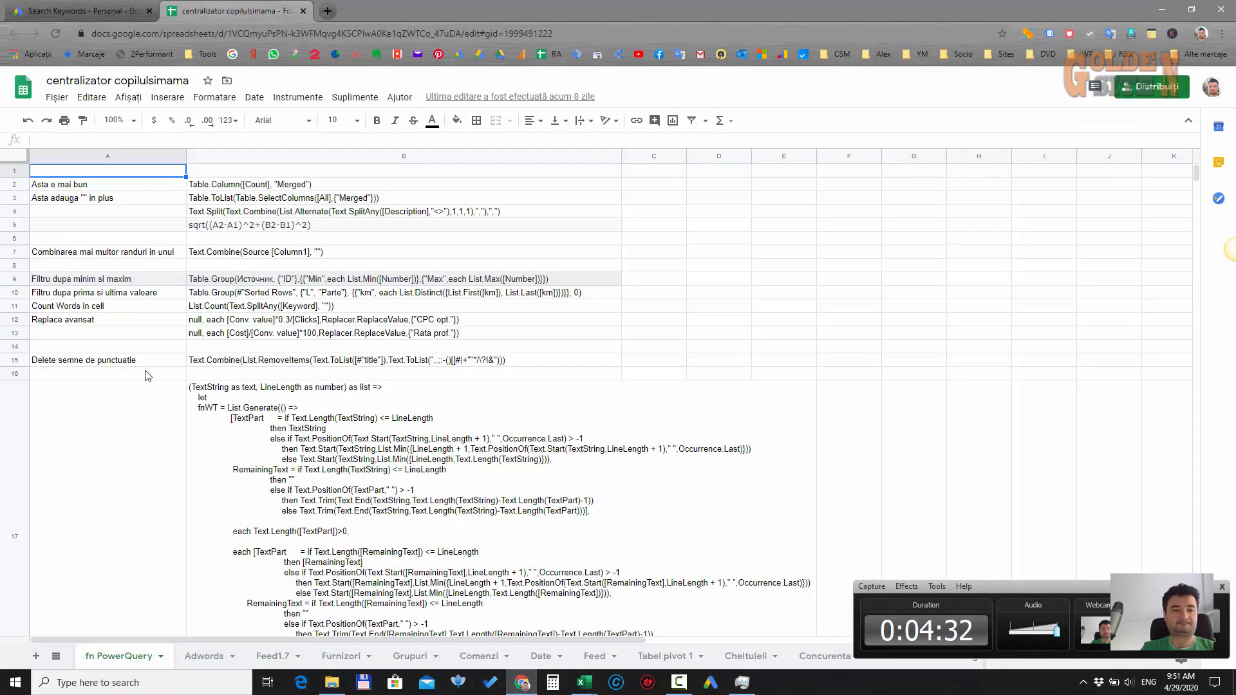
{"action": "left_click", "coordinate": [57, 307]}
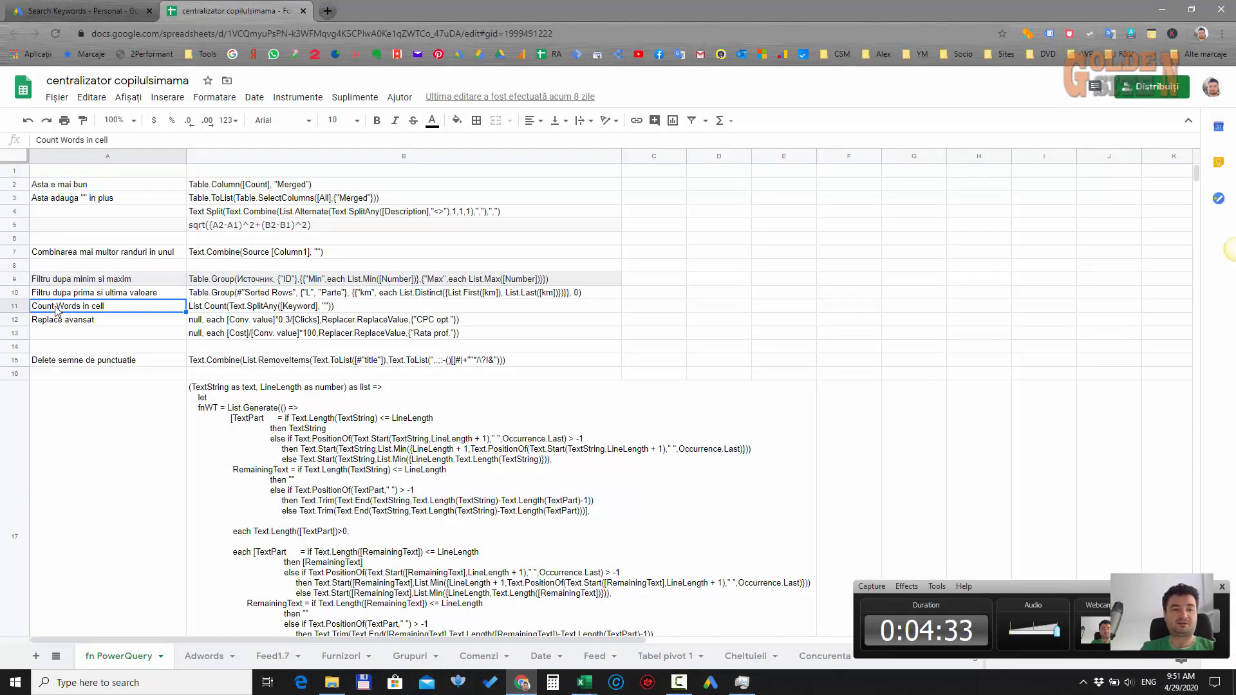
{"action": "left_click", "coordinate": [237, 309]}
{"action": "right_click", "coordinate": [238, 313]}
{"action": "left_click", "coordinate": [308, 226]}
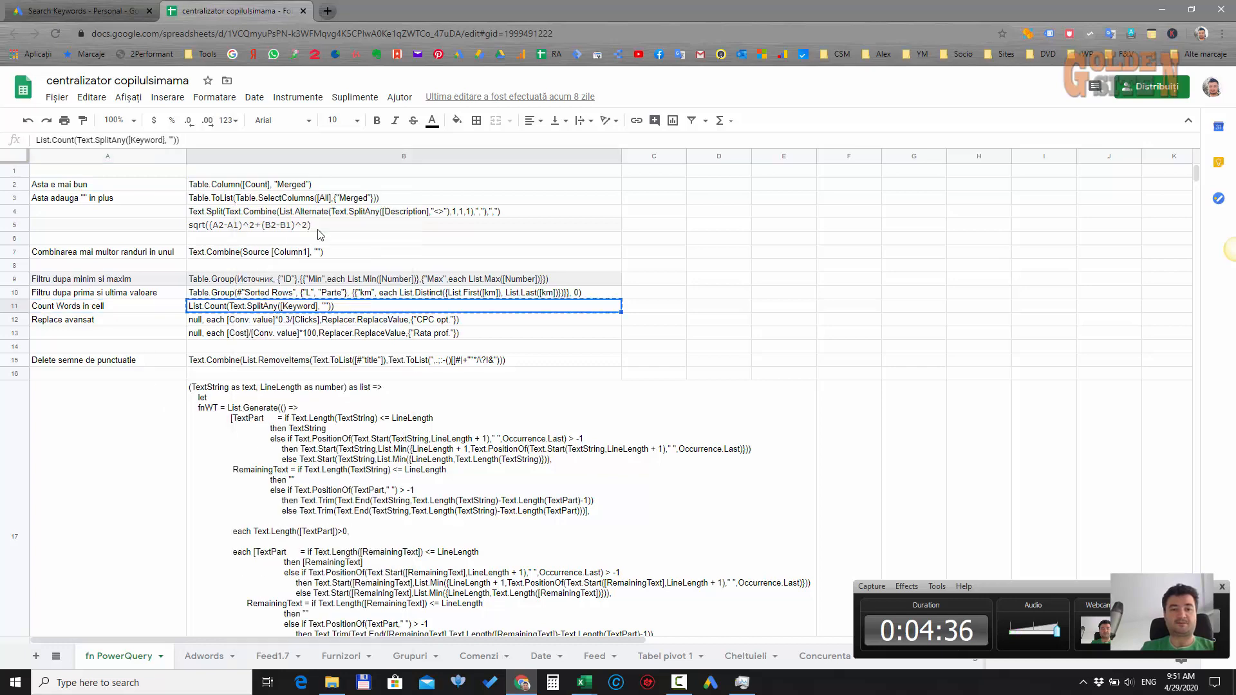
{"action": "left_click", "coordinate": [1157, 12]}
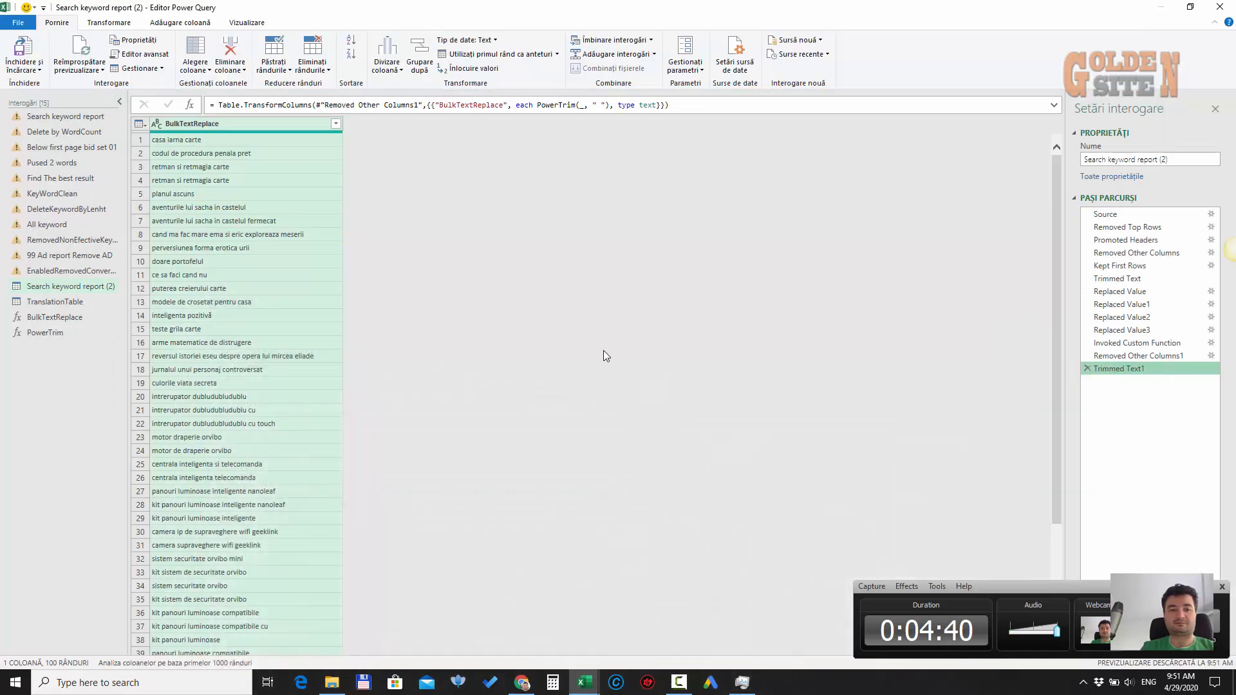
{"action": "left_click", "coordinate": [172, 23]}
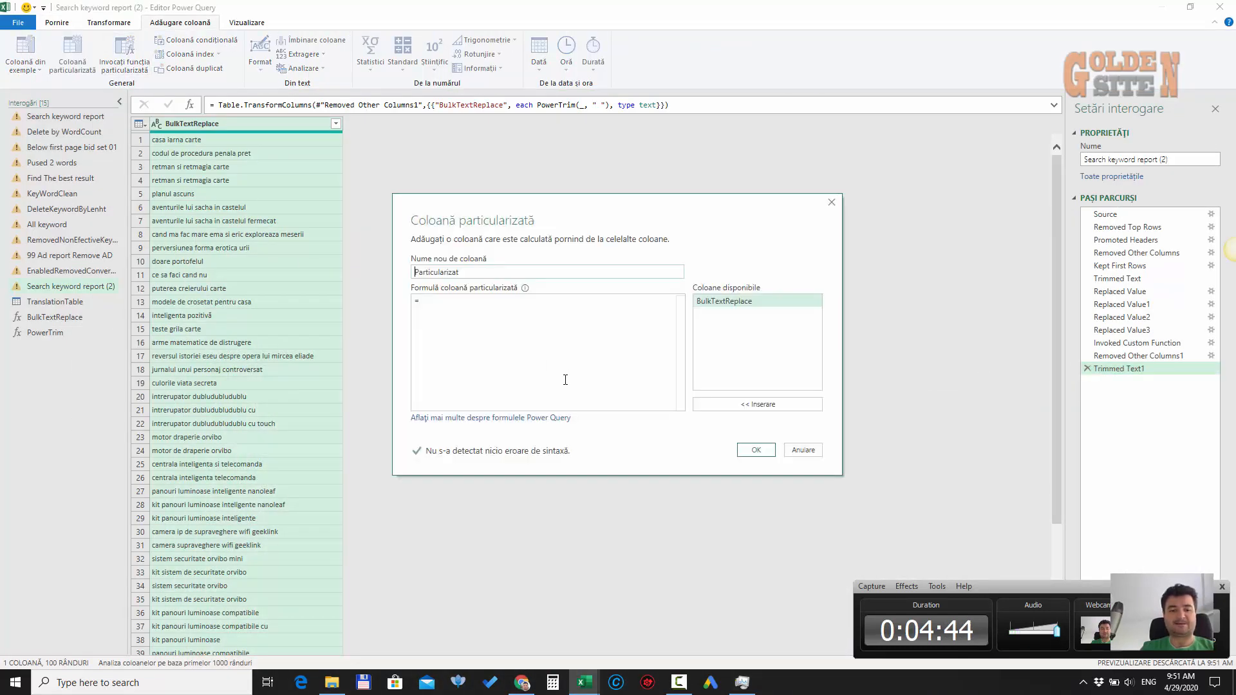
{"action": "left_click", "coordinate": [803, 449]}
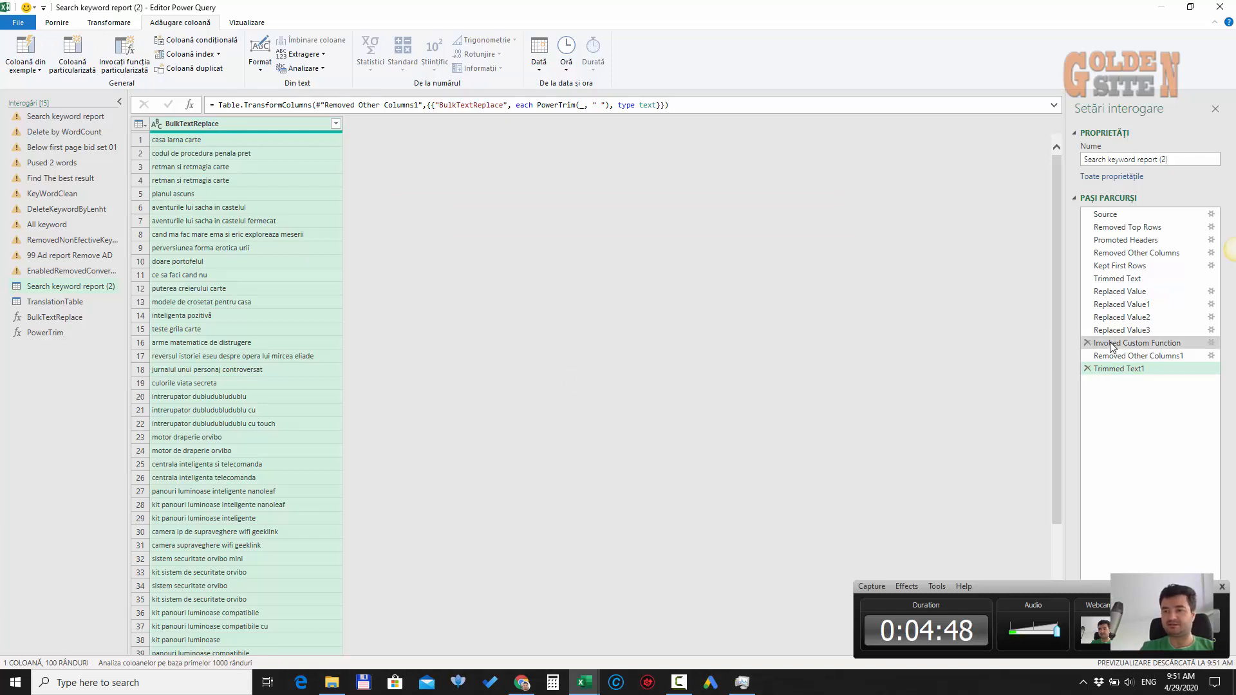
{"action": "double_click", "coordinate": [183, 125]}
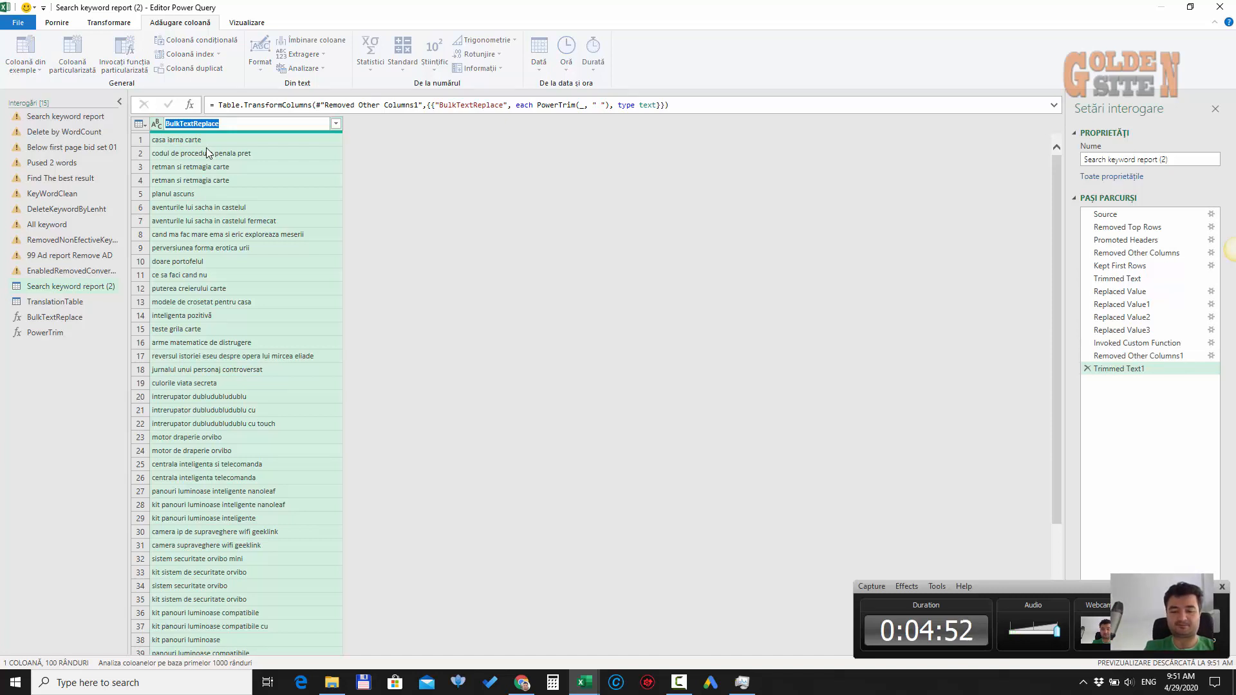
{"action": "type", "text": "Keywor"}
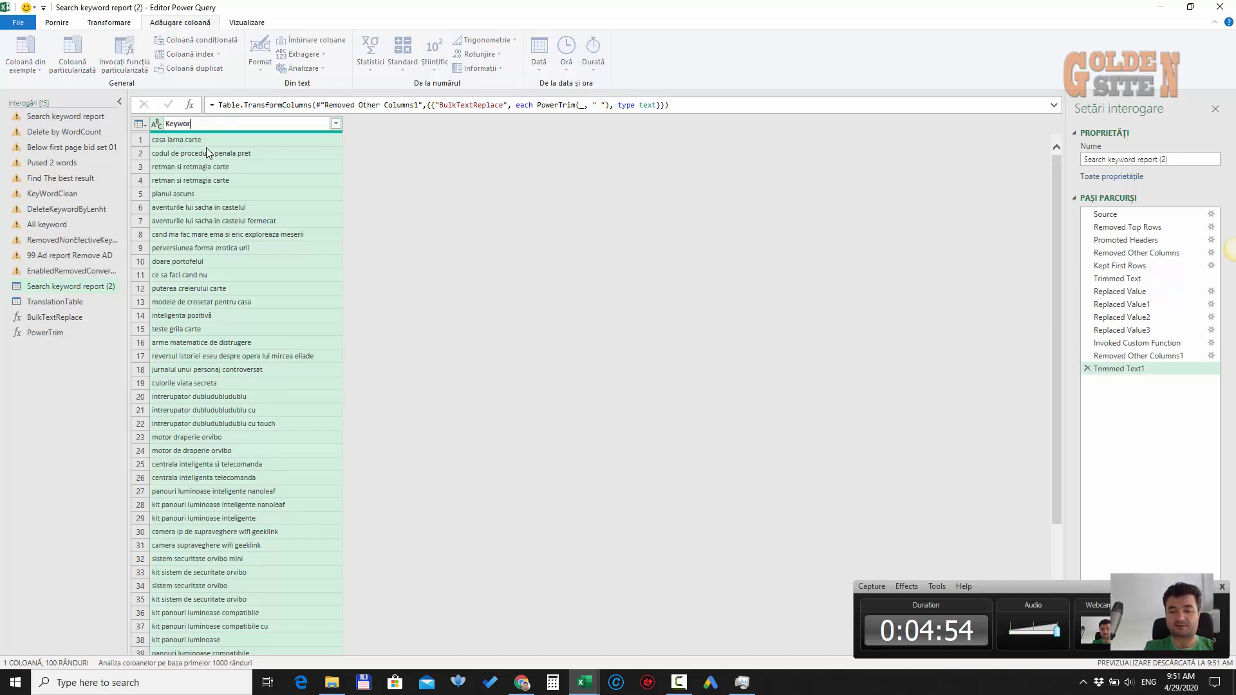
{"action": "type", "text": "d"}
{"action": "key", "text": "Return"}
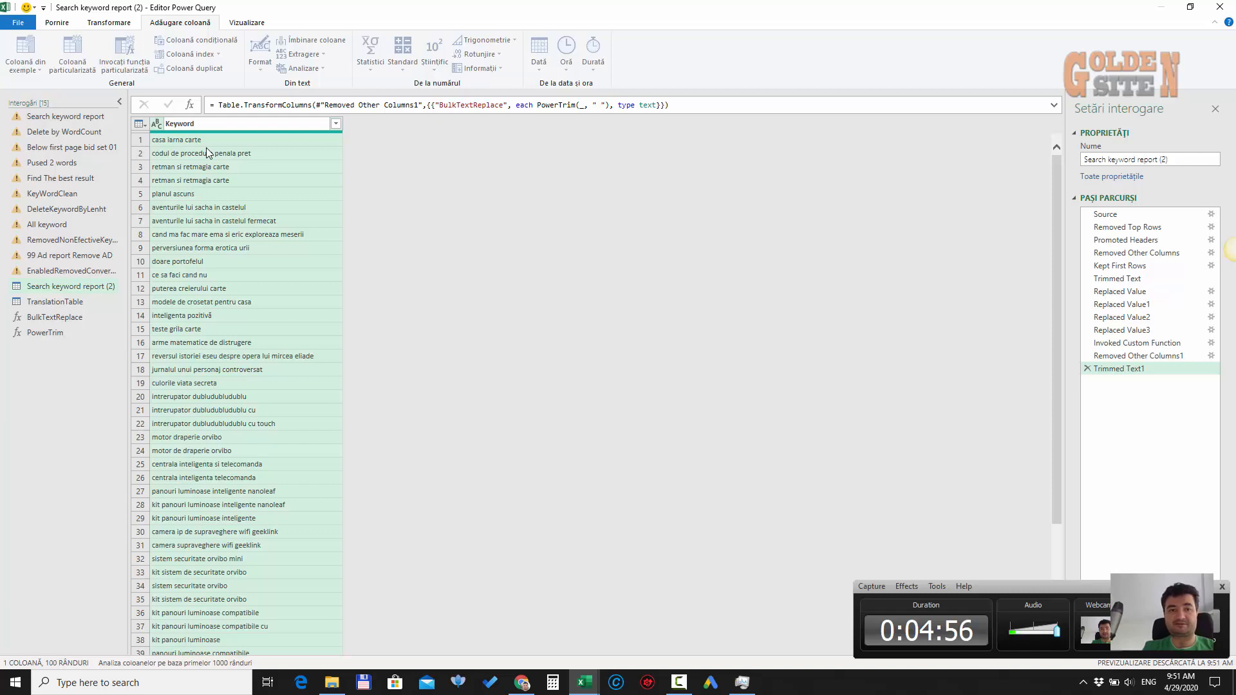
{"action": "key", "text": "Escape"}
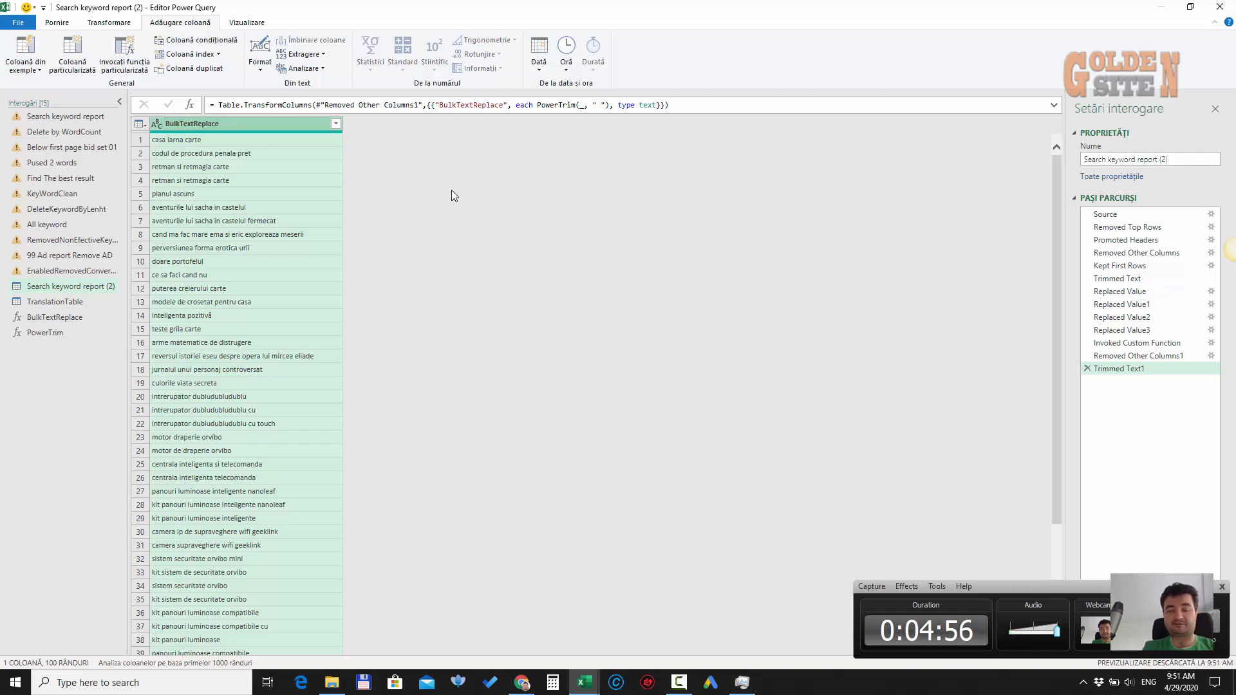
Try to name the column added by the Invoked Custom Function step Keyword in its formula
{"action": "left_click", "coordinate": [1151, 345]}
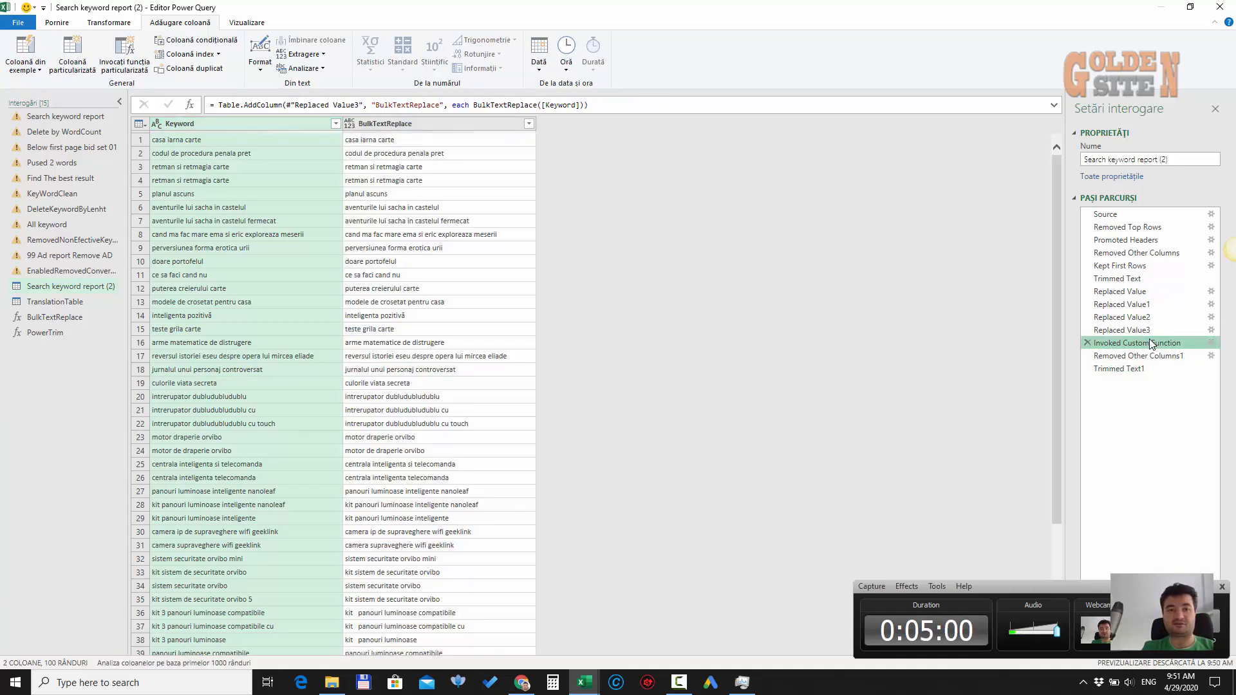
{"action": "double_click", "coordinate": [394, 105]}
{"action": "type", "text": "K"}
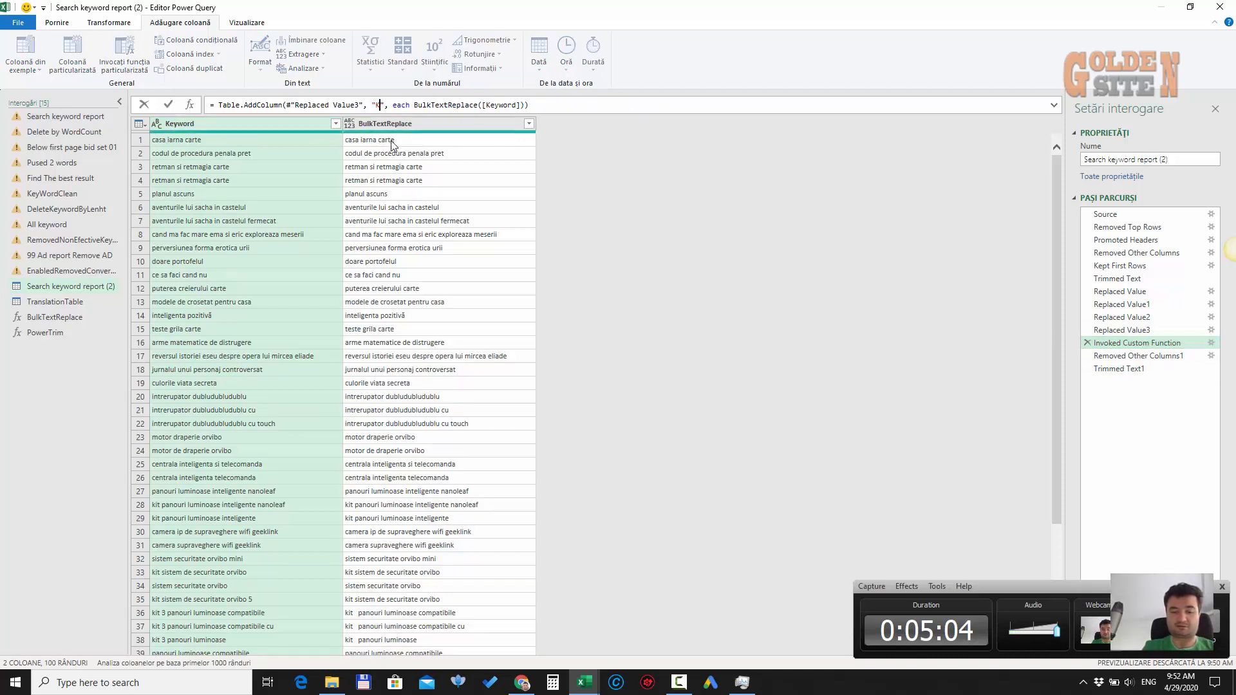
{"action": "type", "text": "eyword"}
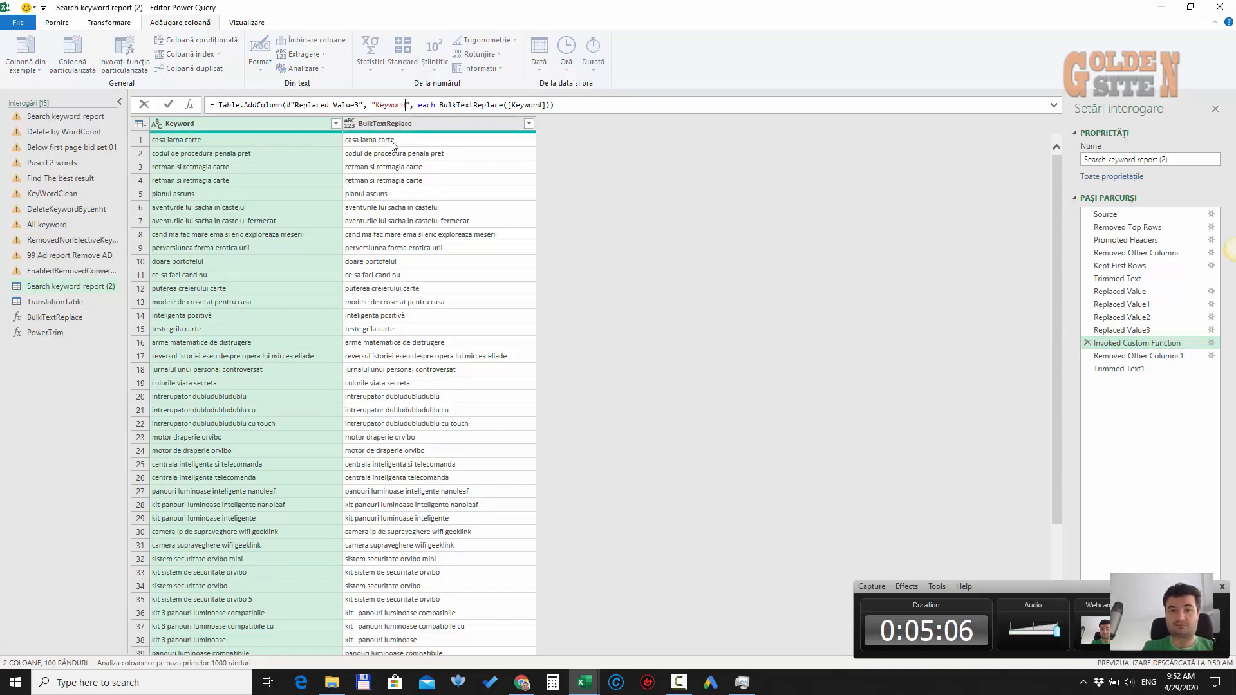
{"action": "key", "text": "Return"}
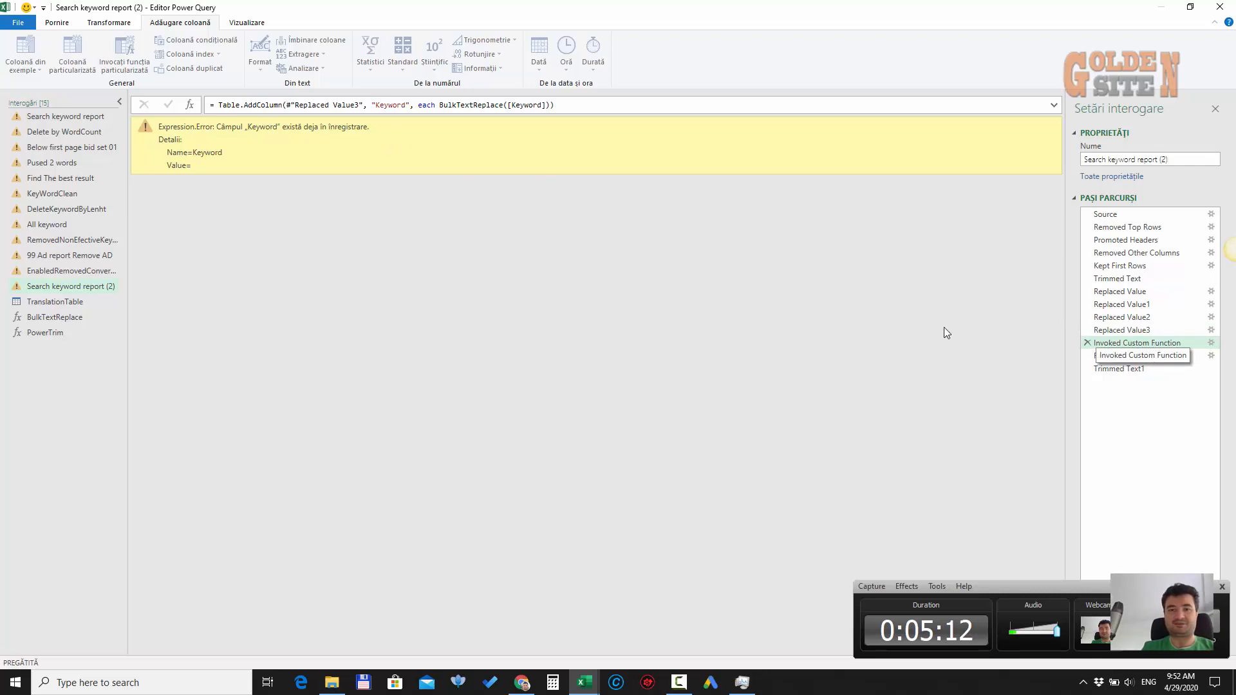
Name the column added by the Invoked Custom Function step Keywords in its formula
{"action": "double_click", "coordinate": [390, 105]}
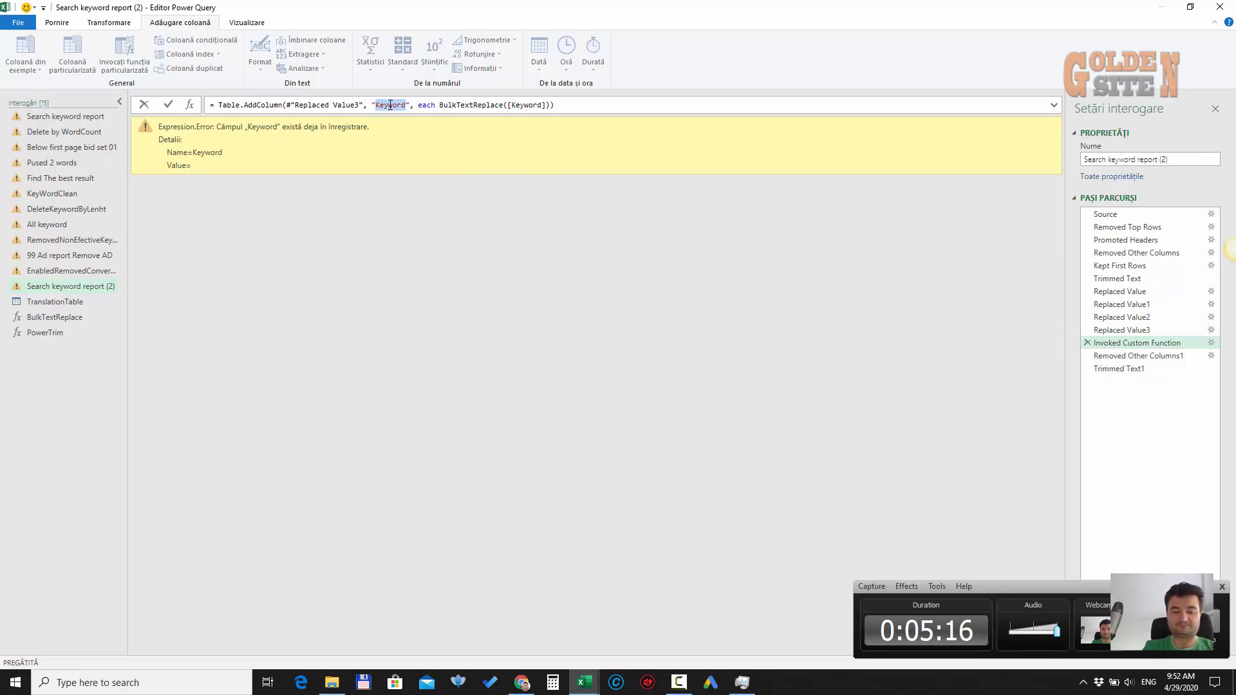
{"action": "type", "text": "N"}
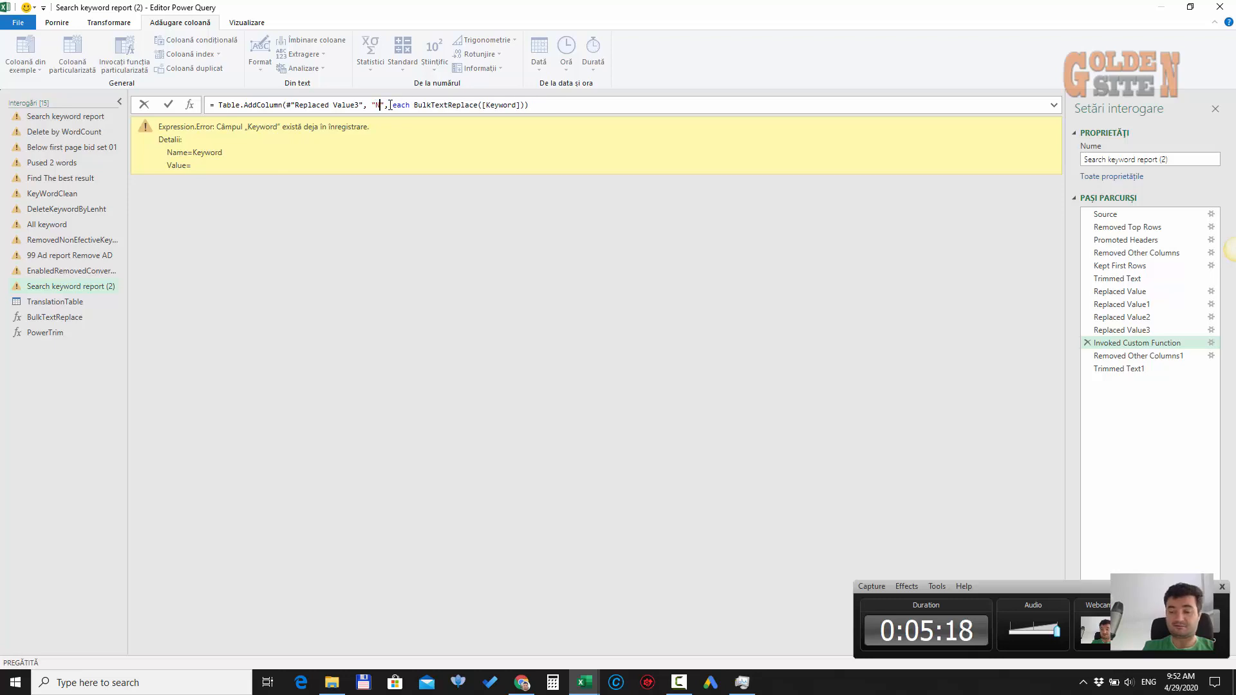
{"action": "key", "text": "BackSpace"}
{"action": "type", "text": "Keywo"}
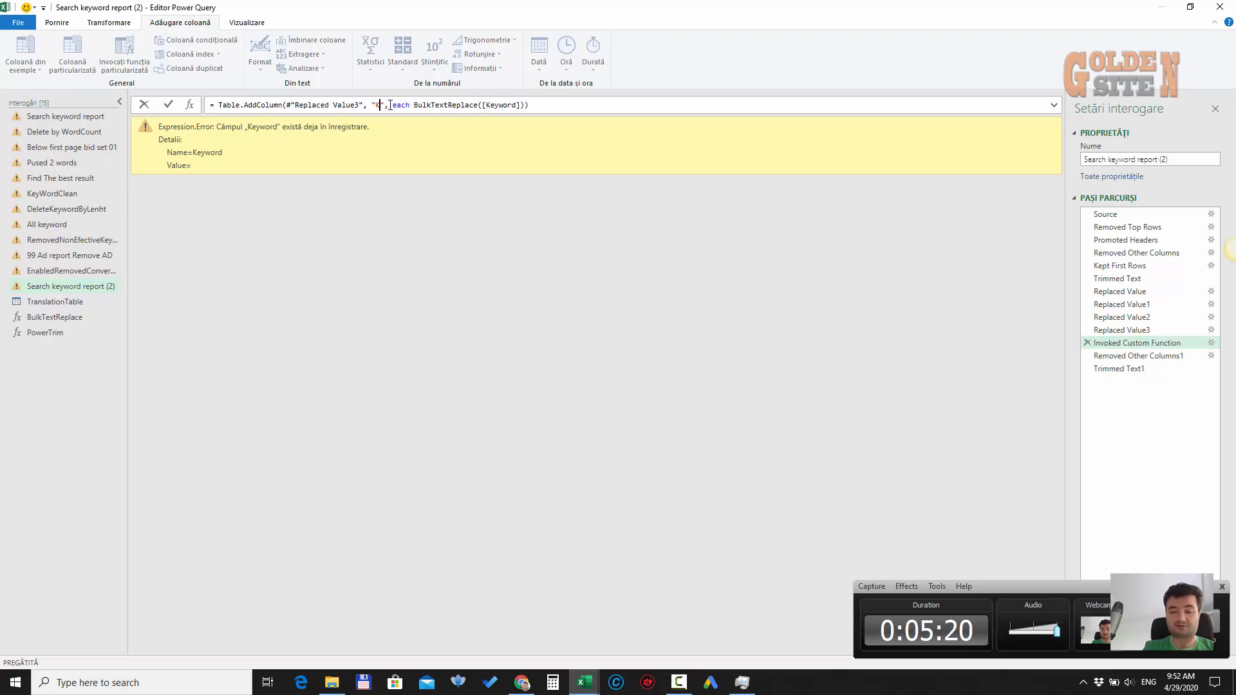
{"action": "type", "text": "rds"}
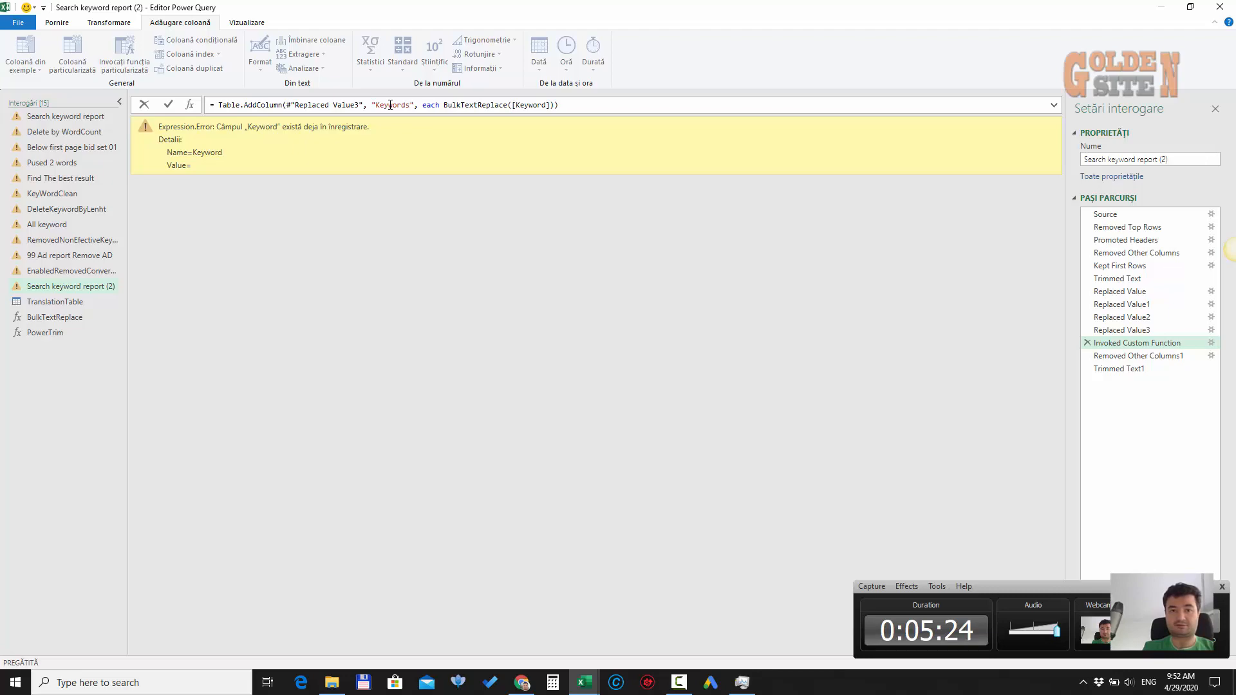
{"action": "key", "text": "Return"}
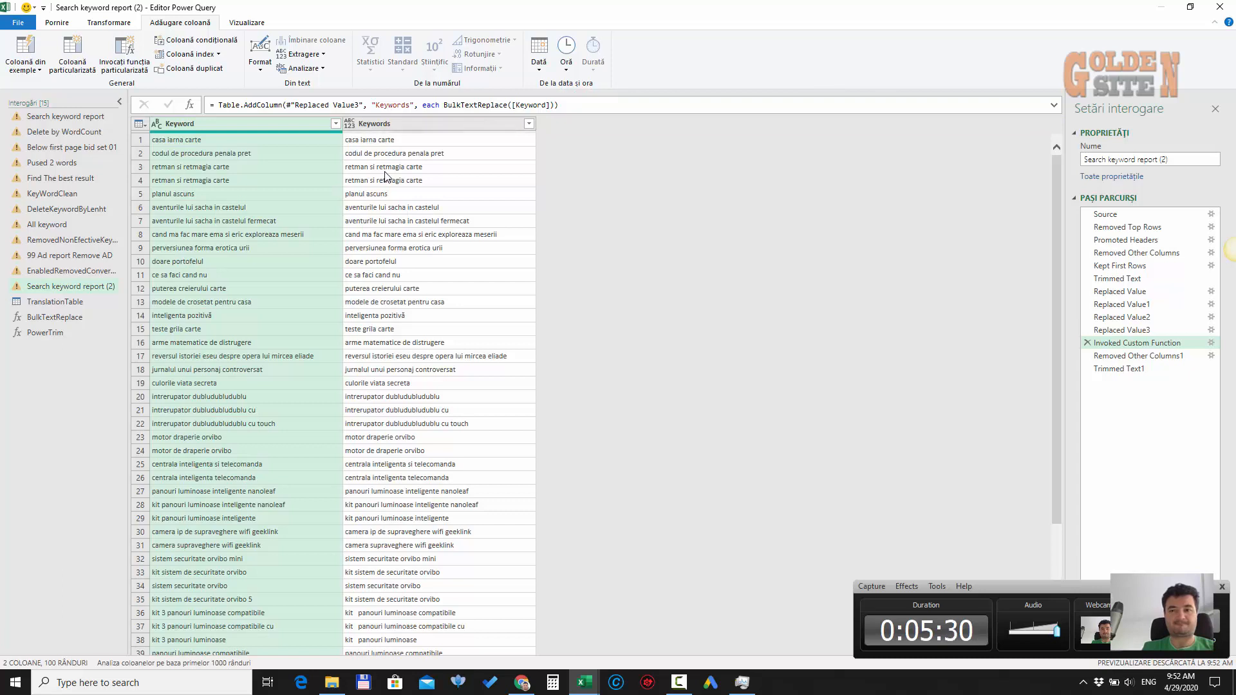
Replace the BulkTextReplace column reference in the Removed Other Columns1 formula with Keywords
{"action": "left_click", "coordinate": [1138, 355]}
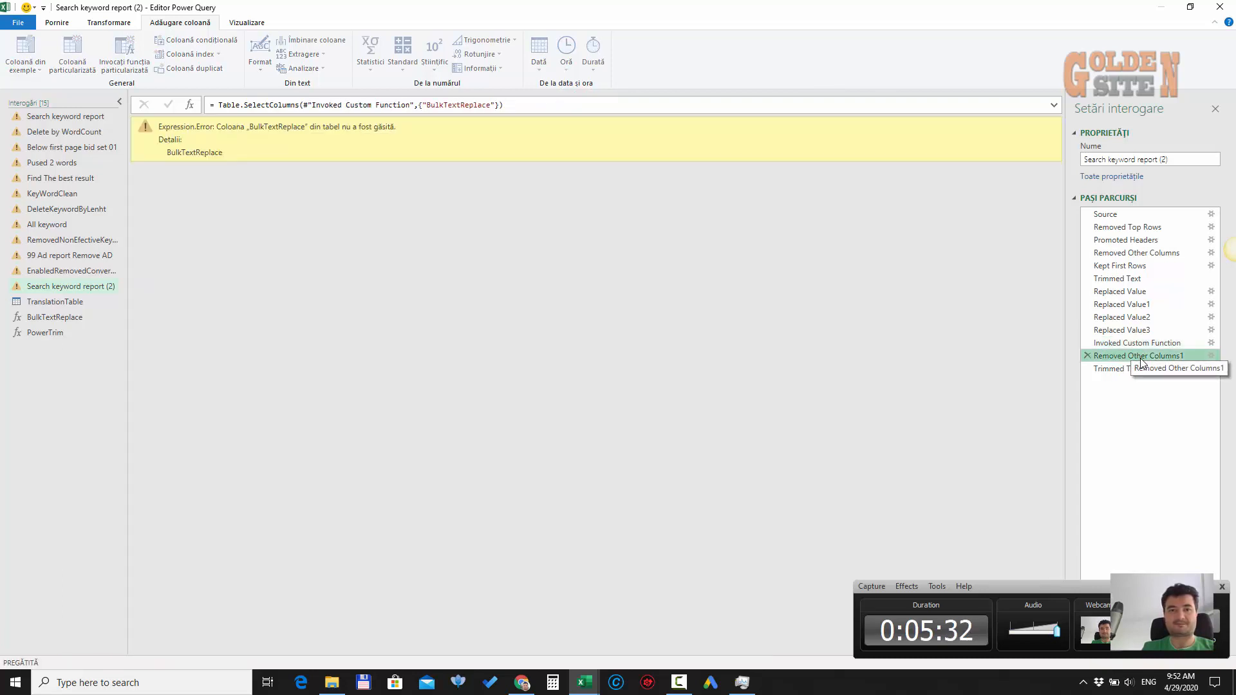
{"action": "double_click", "coordinate": [441, 105]}
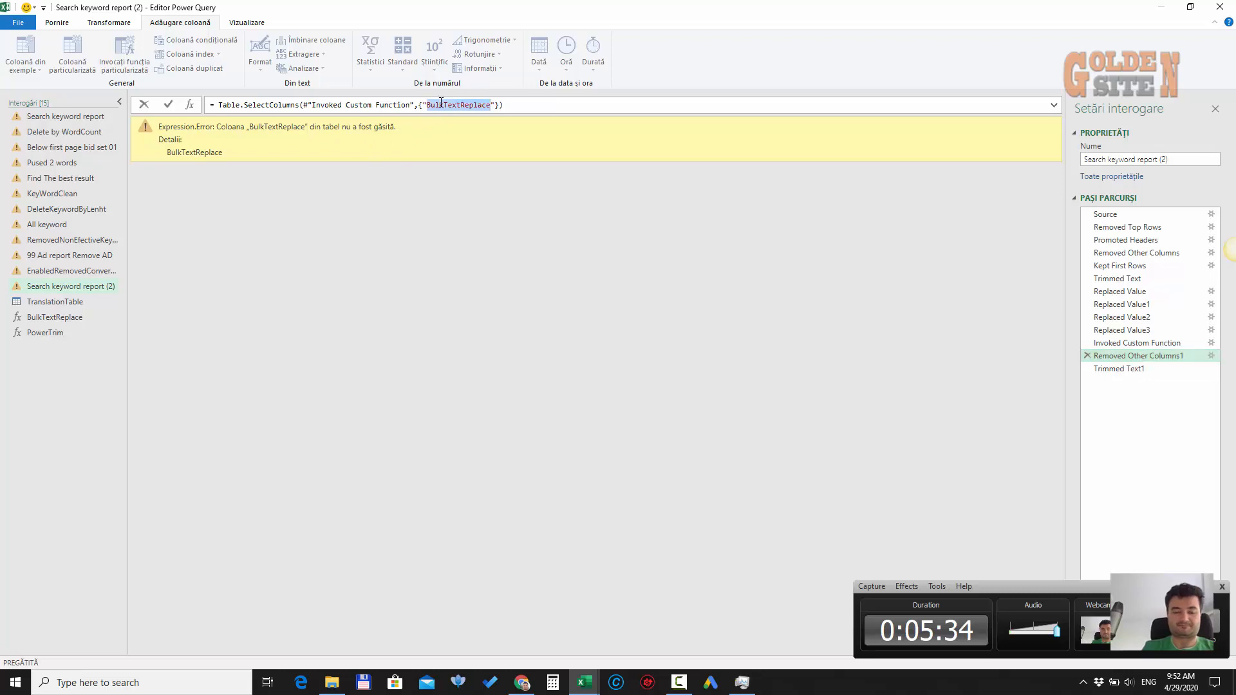
{"action": "type", "text": "Keywor"}
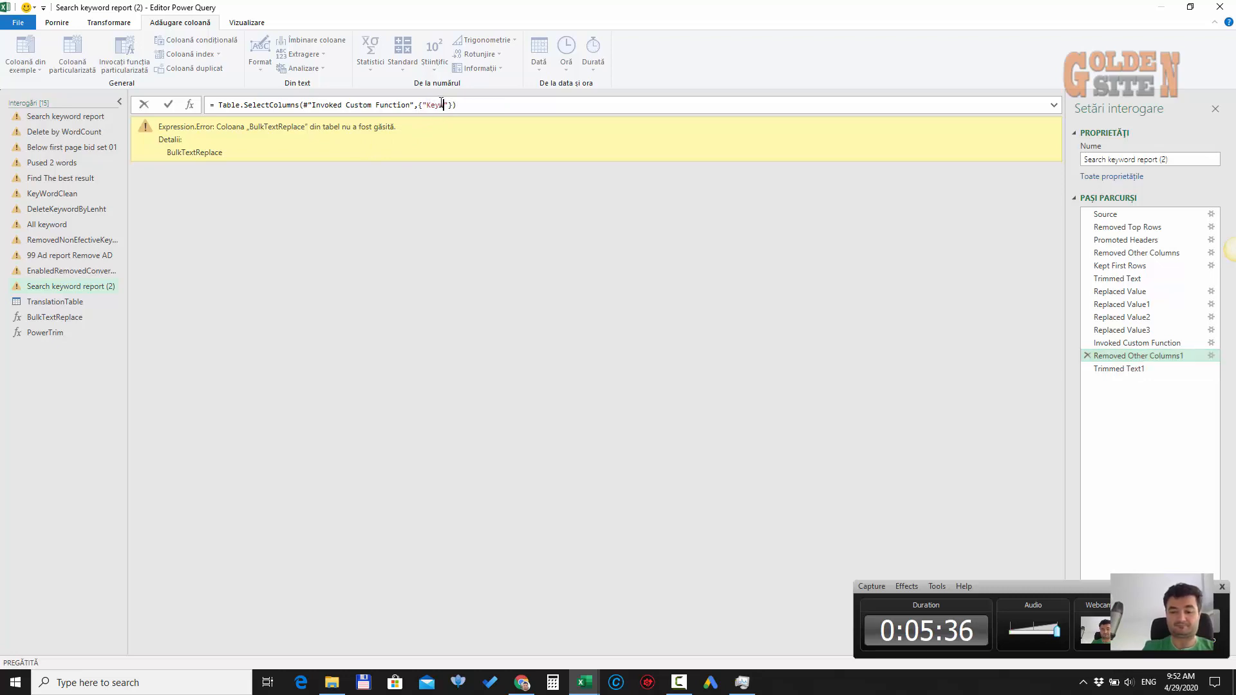
{"action": "type", "text": "ds"}
{"action": "key", "text": "Return"}
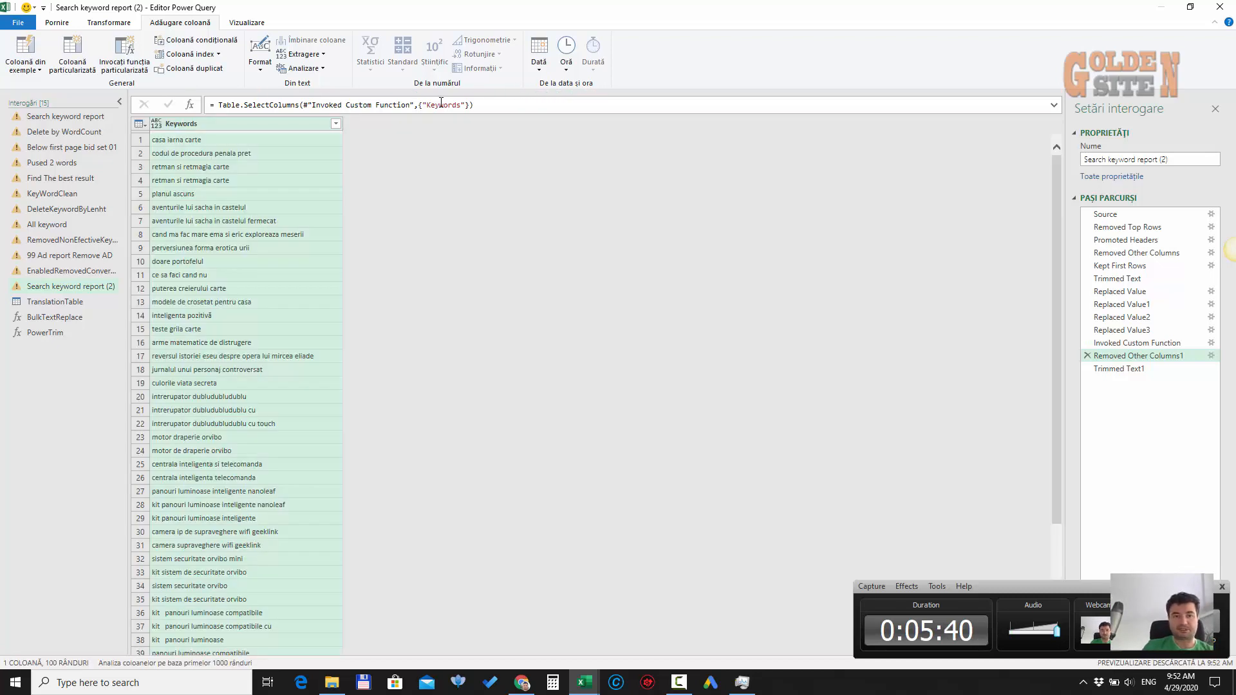
Replace the BulkTextReplace column reference in the Trimmed Text1 step's formula with Keywords
{"action": "left_click", "coordinate": [1120, 369]}
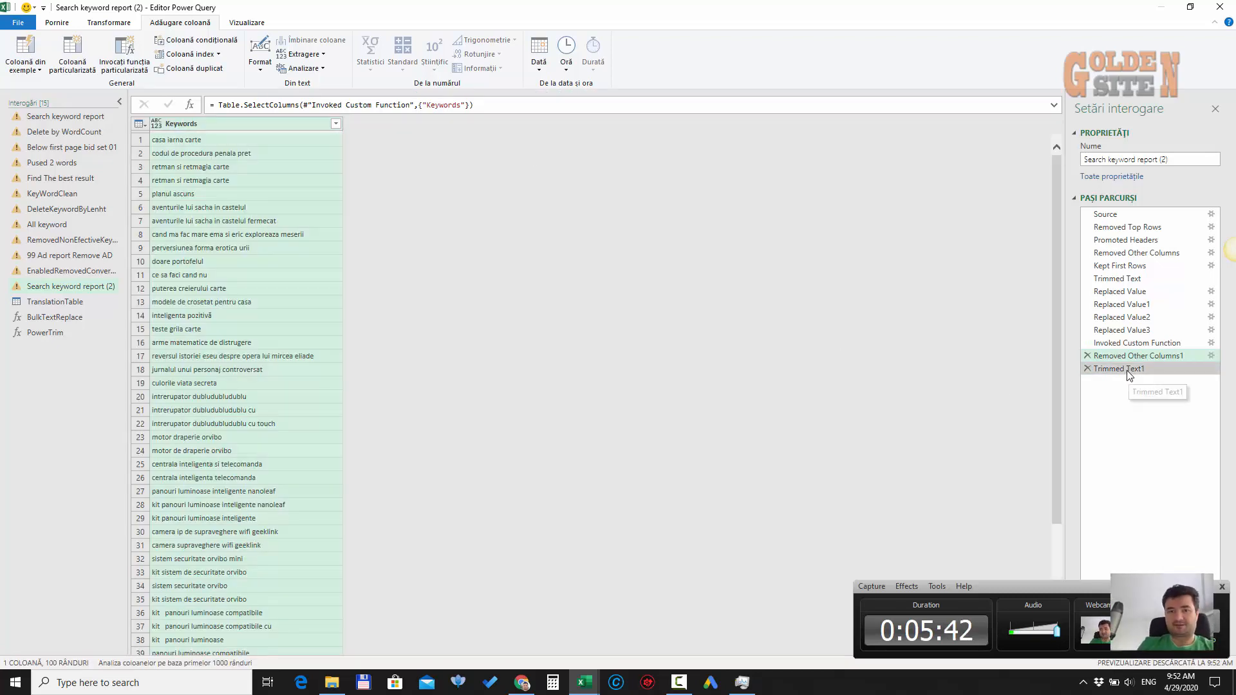
{"action": "double_click", "coordinate": [458, 105]}
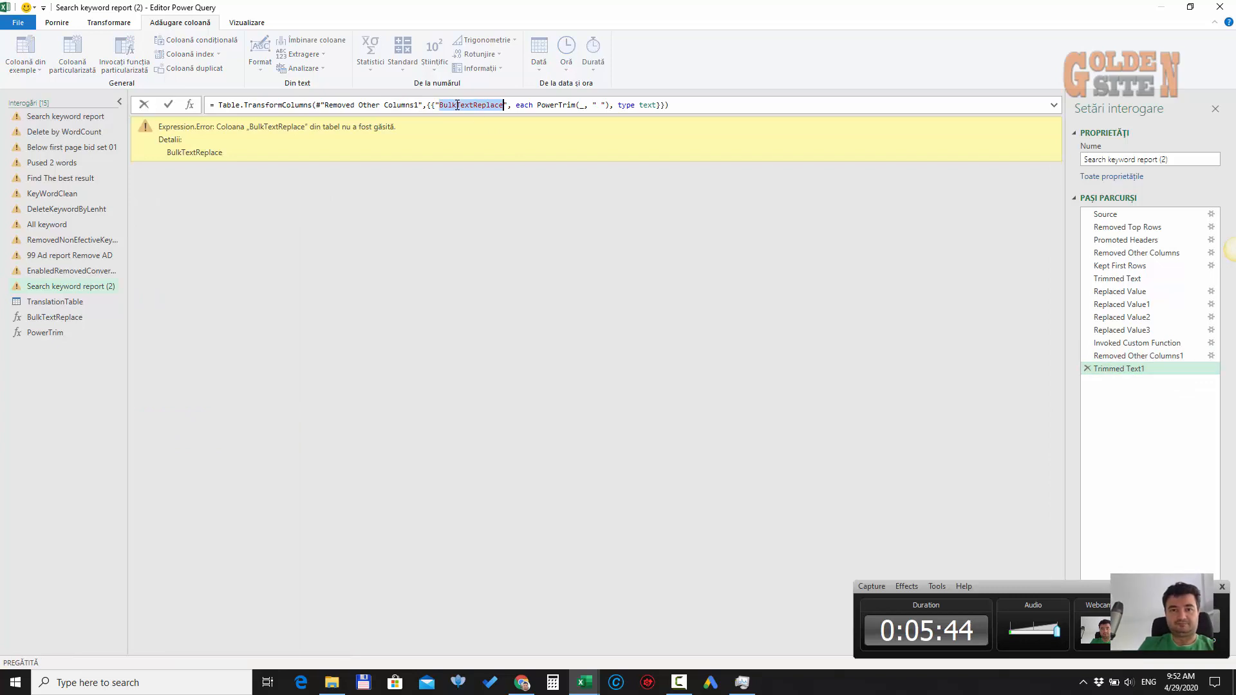
{"action": "type", "text": "Keyword"}
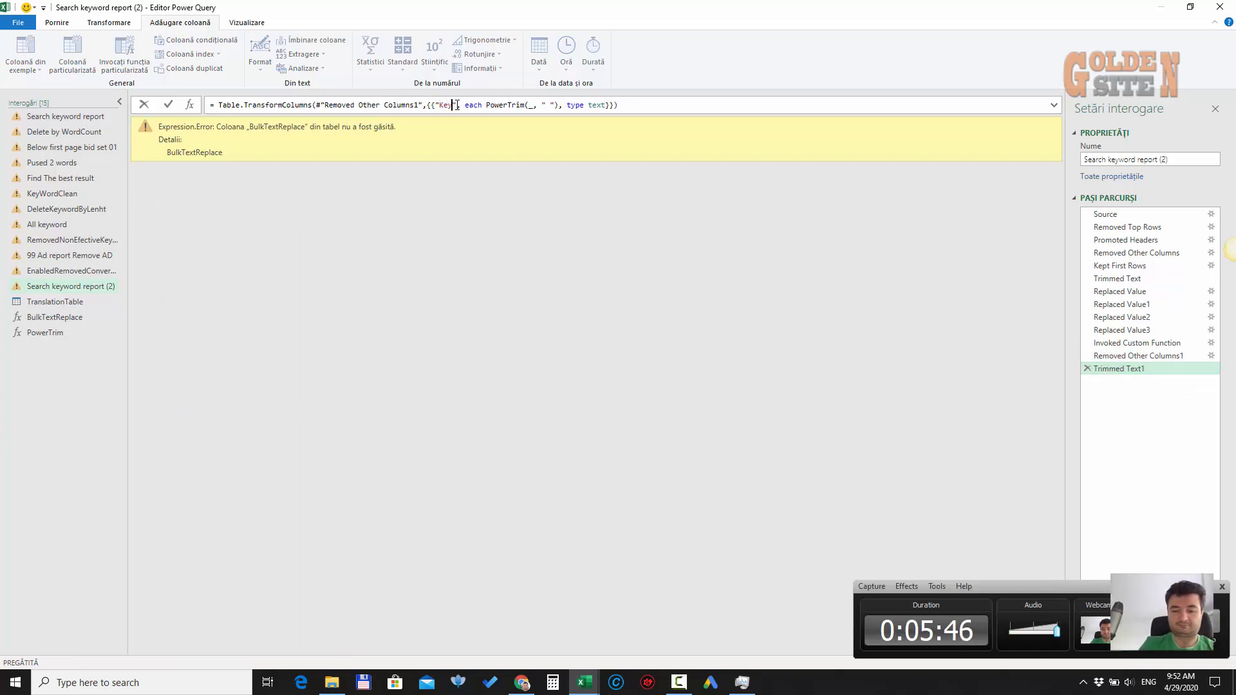
{"action": "type", "text": "s"}
{"action": "key", "text": "Return"}
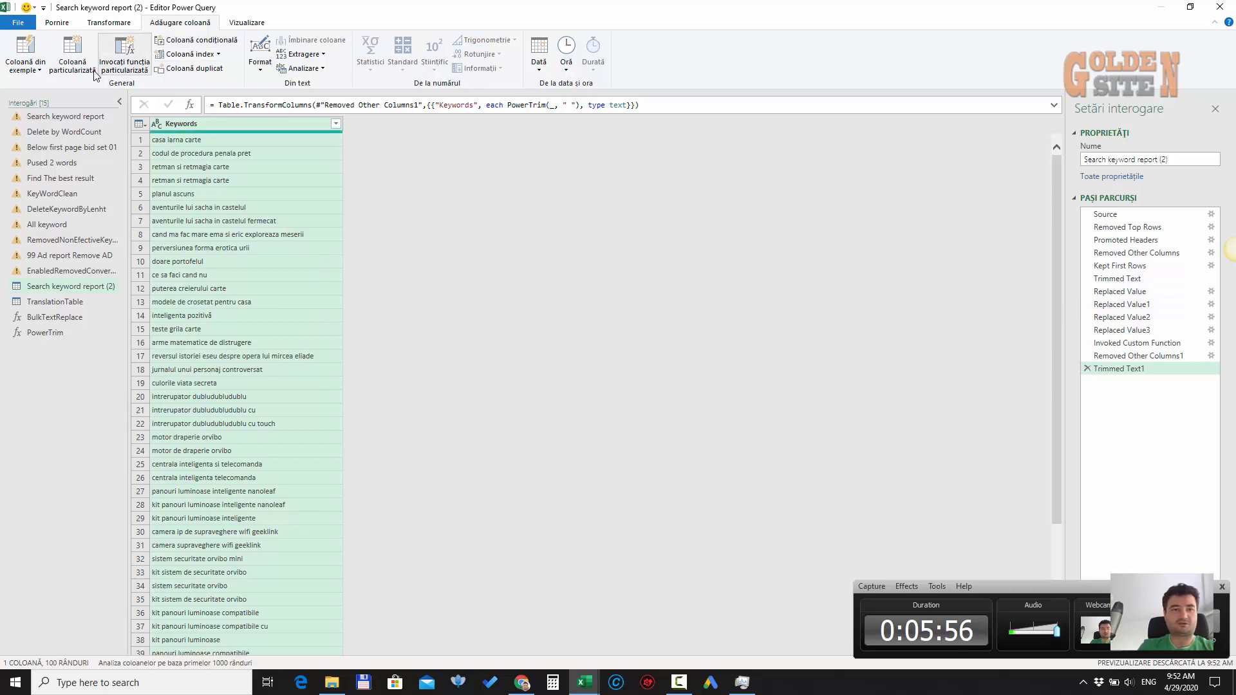
Start a custom column with the copied List.Count(Text.SplitAny()) word-count formula and make it reference the [Keywords] column
{"action": "left_click", "coordinate": [72, 54]}
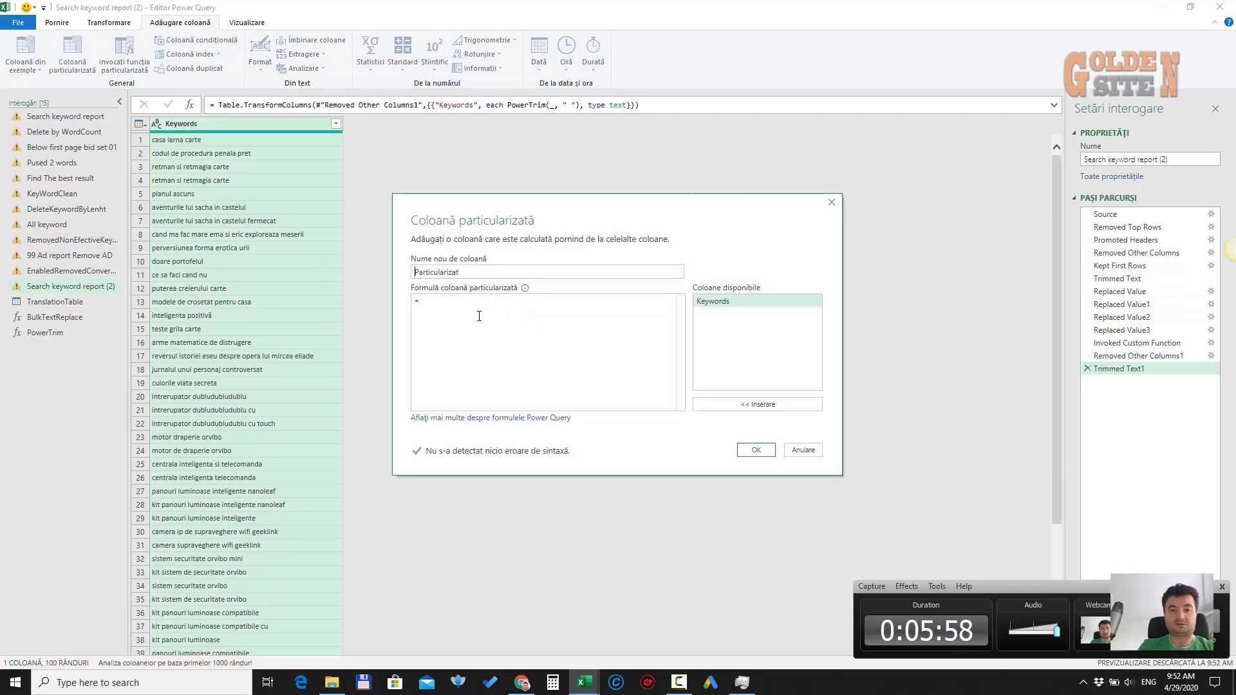
{"action": "right_click", "coordinate": [477, 315]}
{"action": "left_click", "coordinate": [525, 359]}
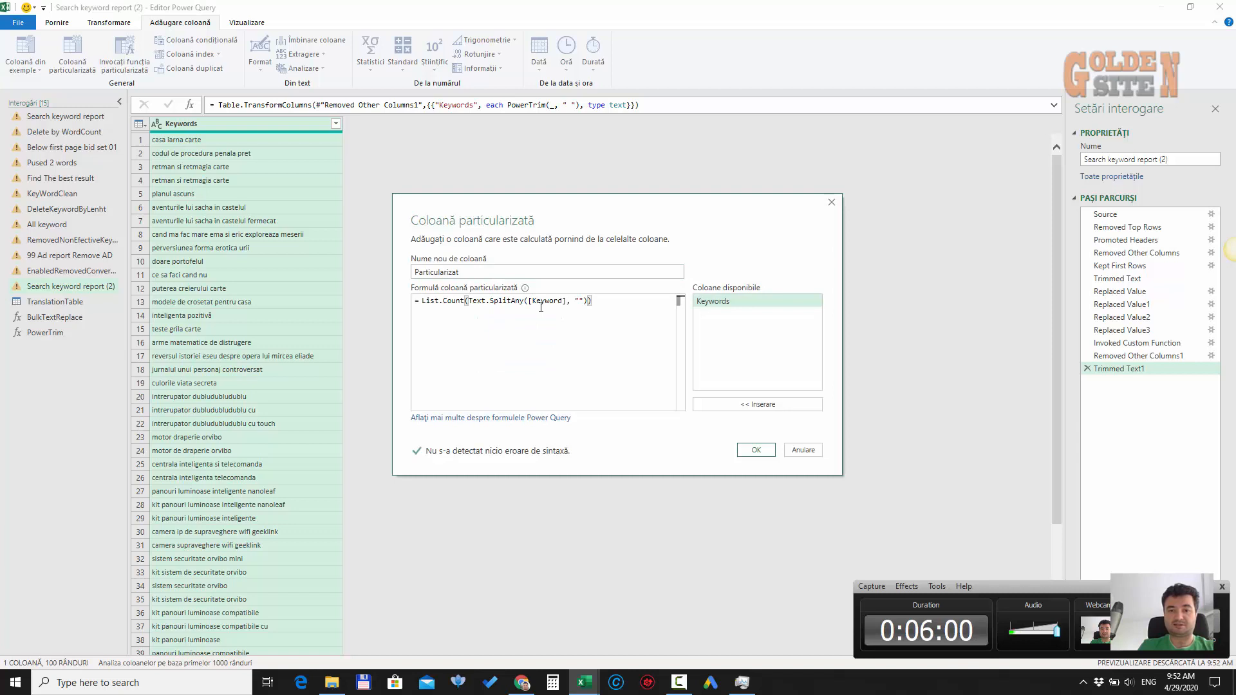
{"action": "left_click", "coordinate": [564, 300]}
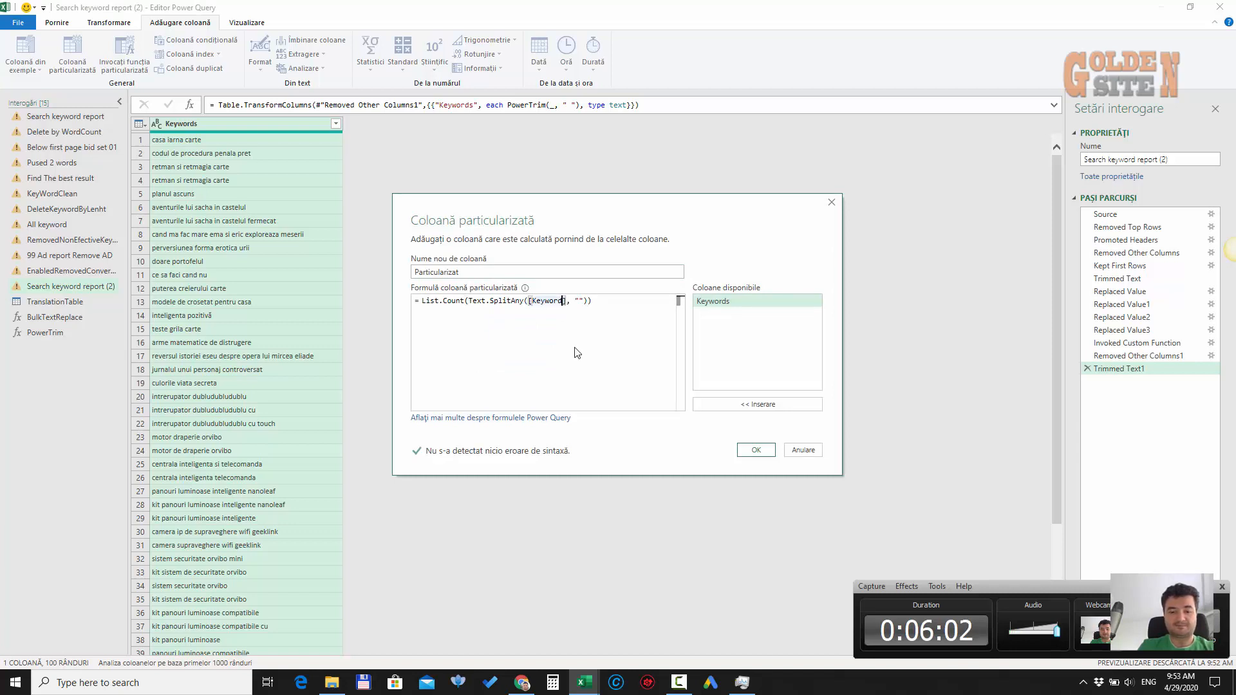
{"action": "type", "text": "s"}
{"action": "key", "text": "BackSpace"}
Name the custom column Count word and add it to the table
{"action": "double_click", "coordinate": [468, 273]}
{"action": "type", "text": "C"}
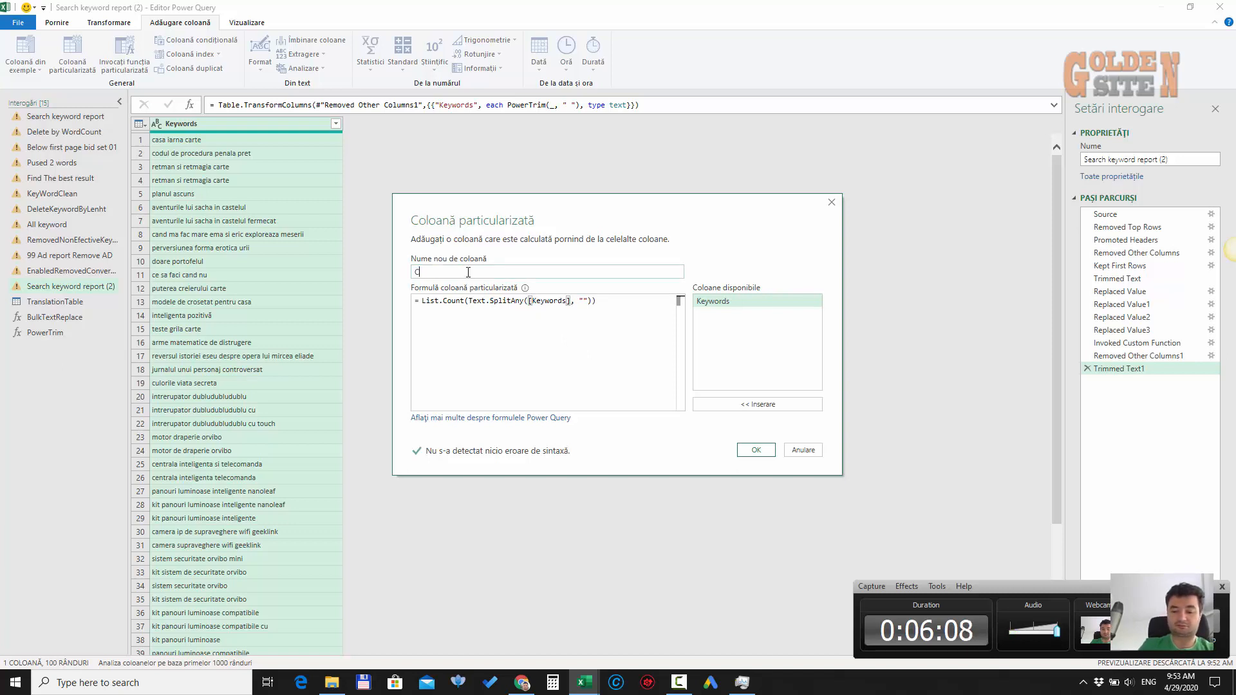
{"action": "type", "text": "ount "}
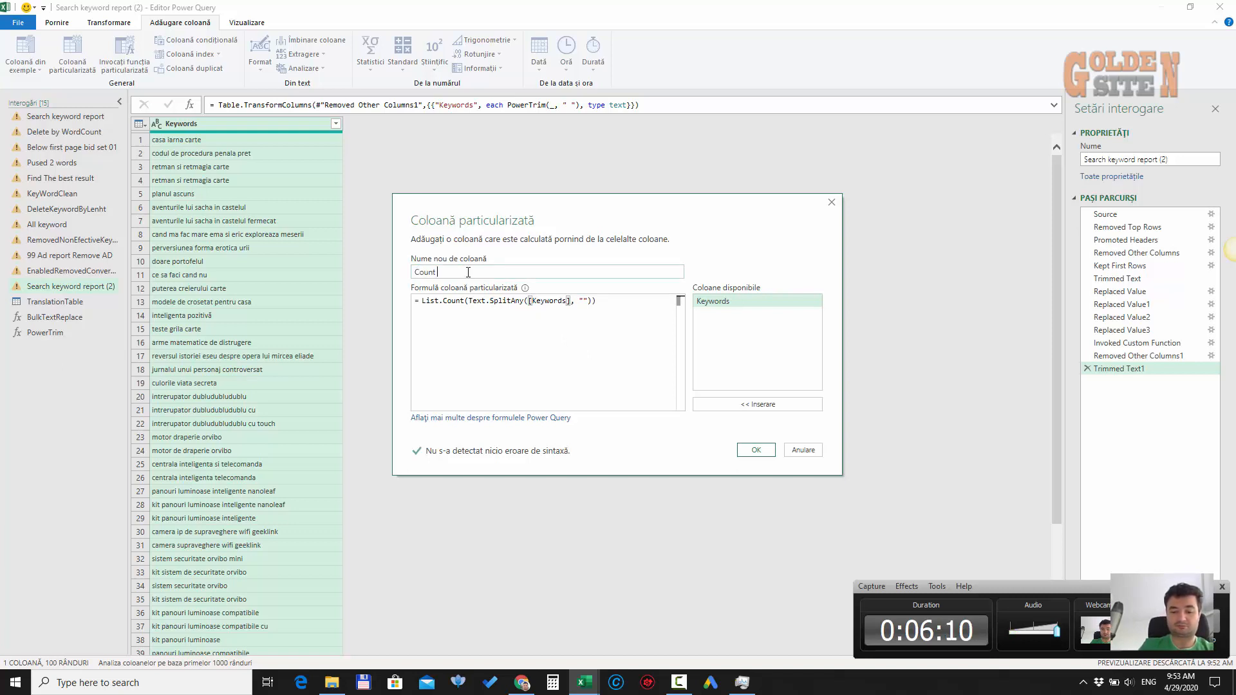
{"action": "type", "text": "words"}
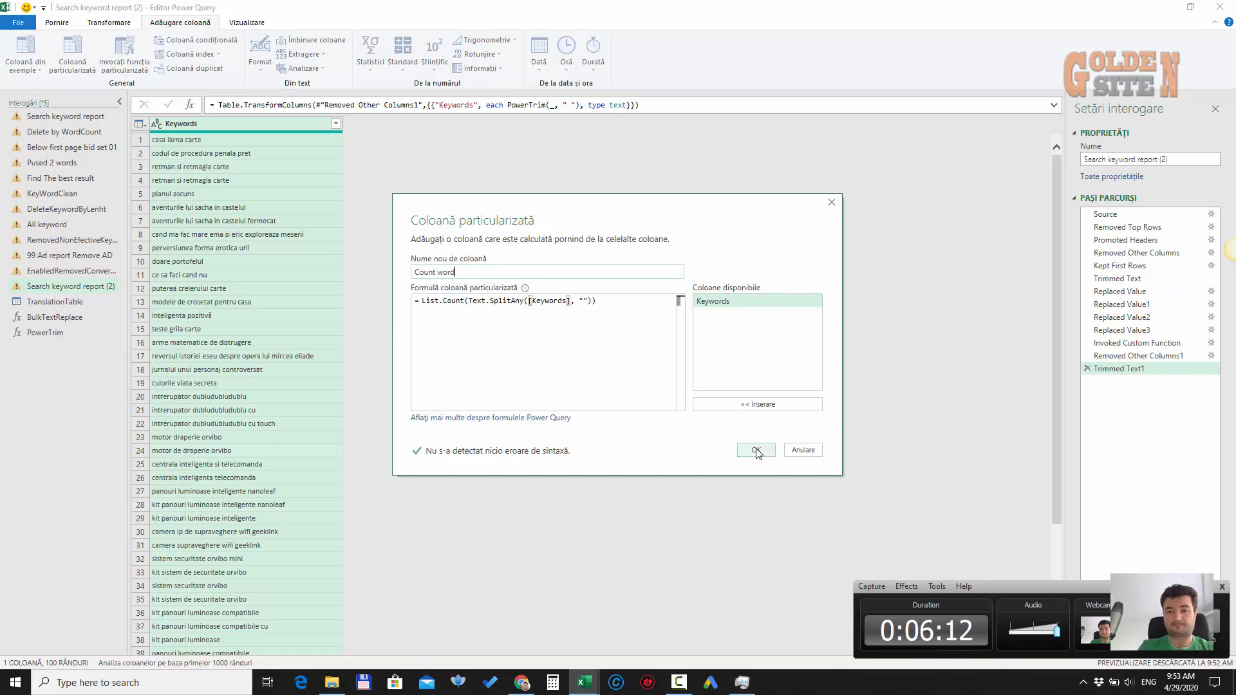
{"action": "left_click", "coordinate": [756, 450]}
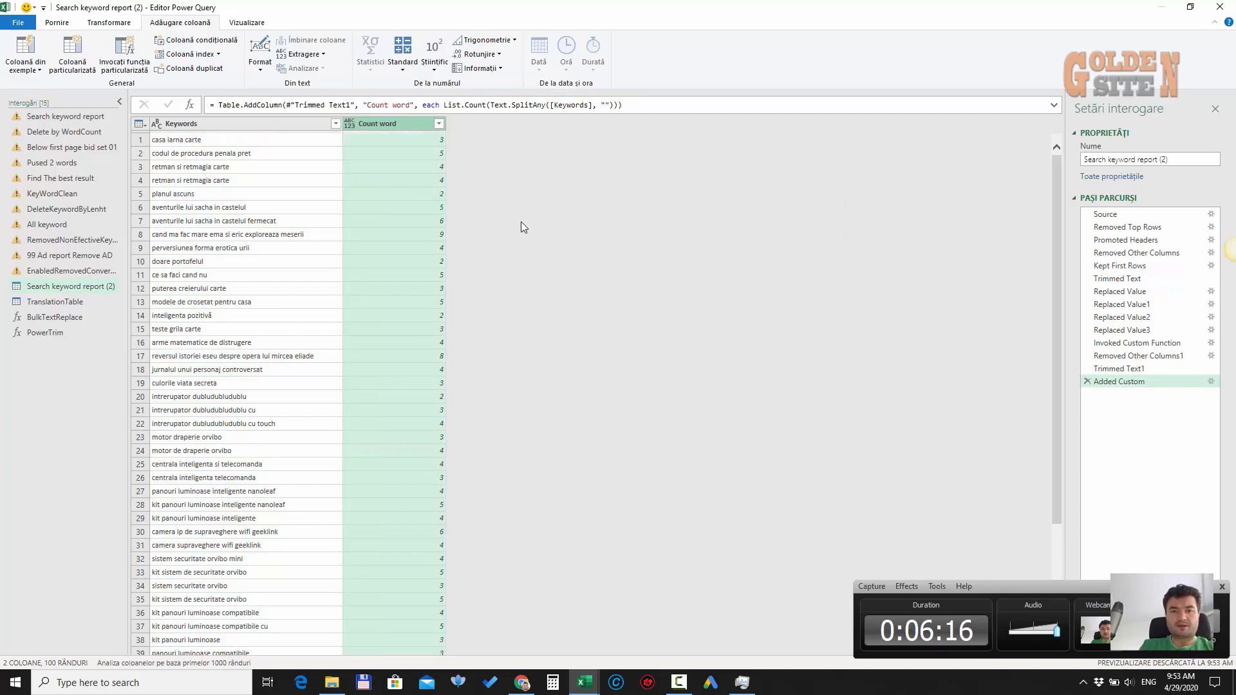
Sort the rows by Count word in descending order and look through the keywords from the longest to the shortest
{"action": "left_click", "coordinate": [439, 124]}
{"action": "left_click", "coordinate": [348, 156]}
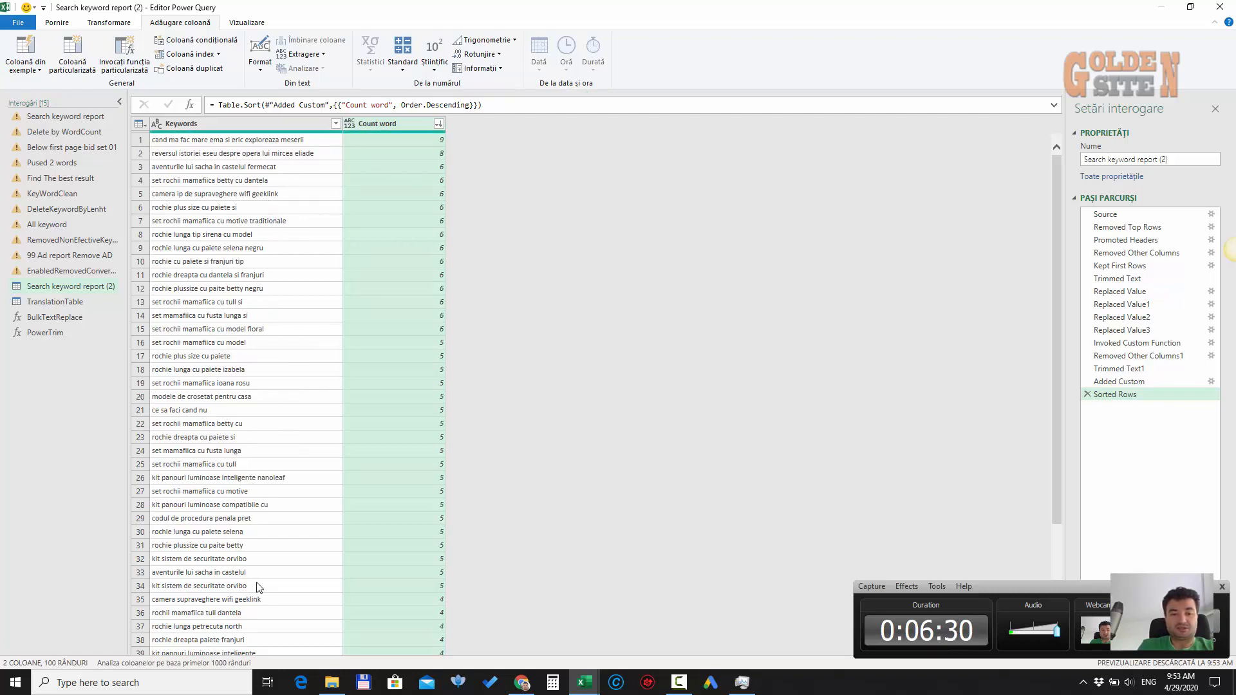
{"action": "left_click", "coordinate": [256, 585]}
{"action": "scroll", "coordinate": [297, 472], "scroll_direction": "down", "scroll_amount": 6}
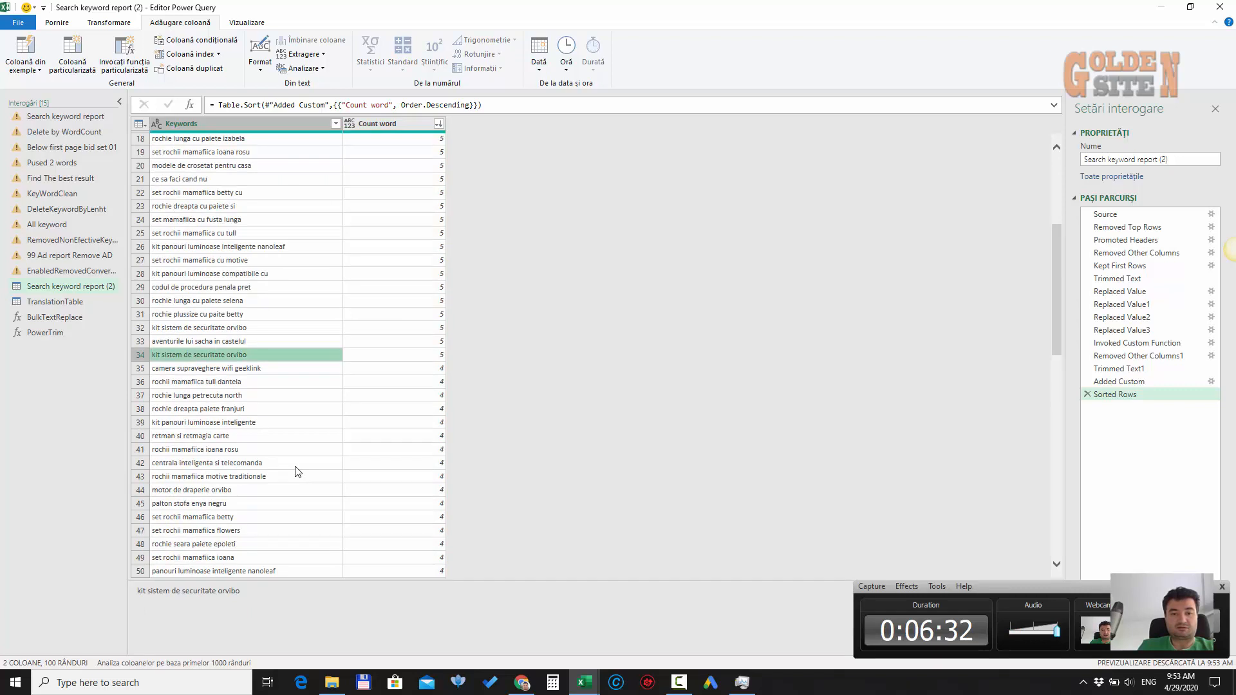
{"action": "left_click", "coordinate": [280, 422]}
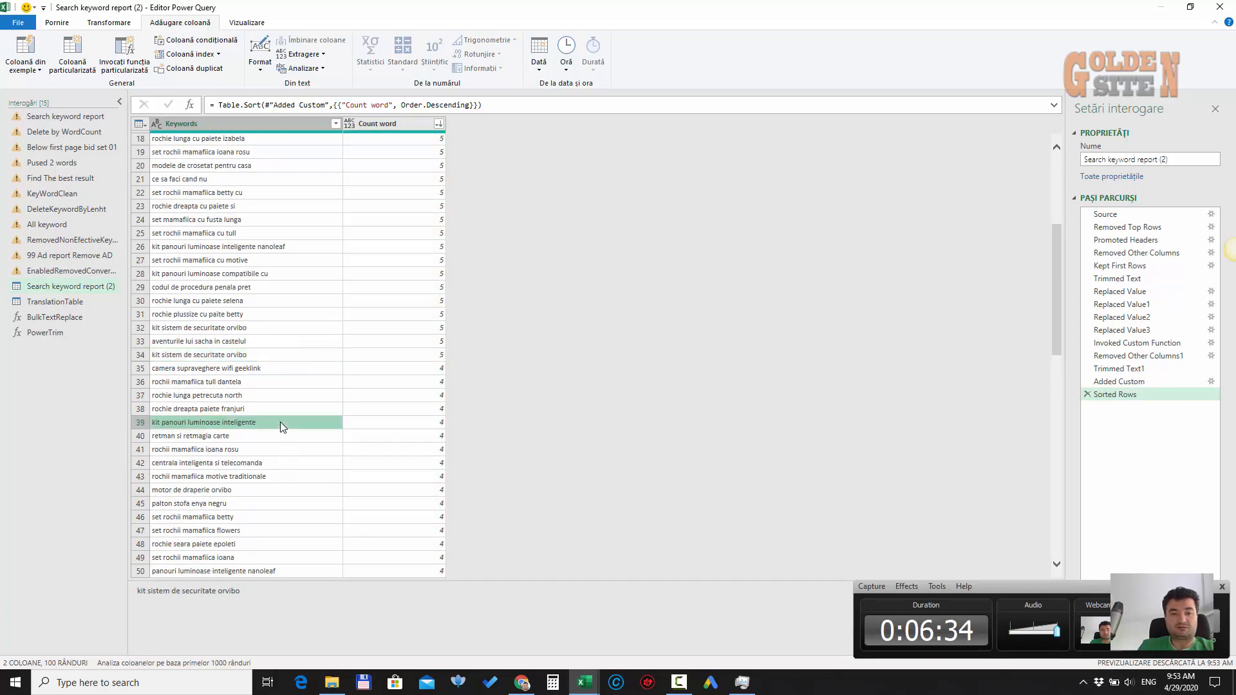
{"action": "left_click", "coordinate": [271, 468]}
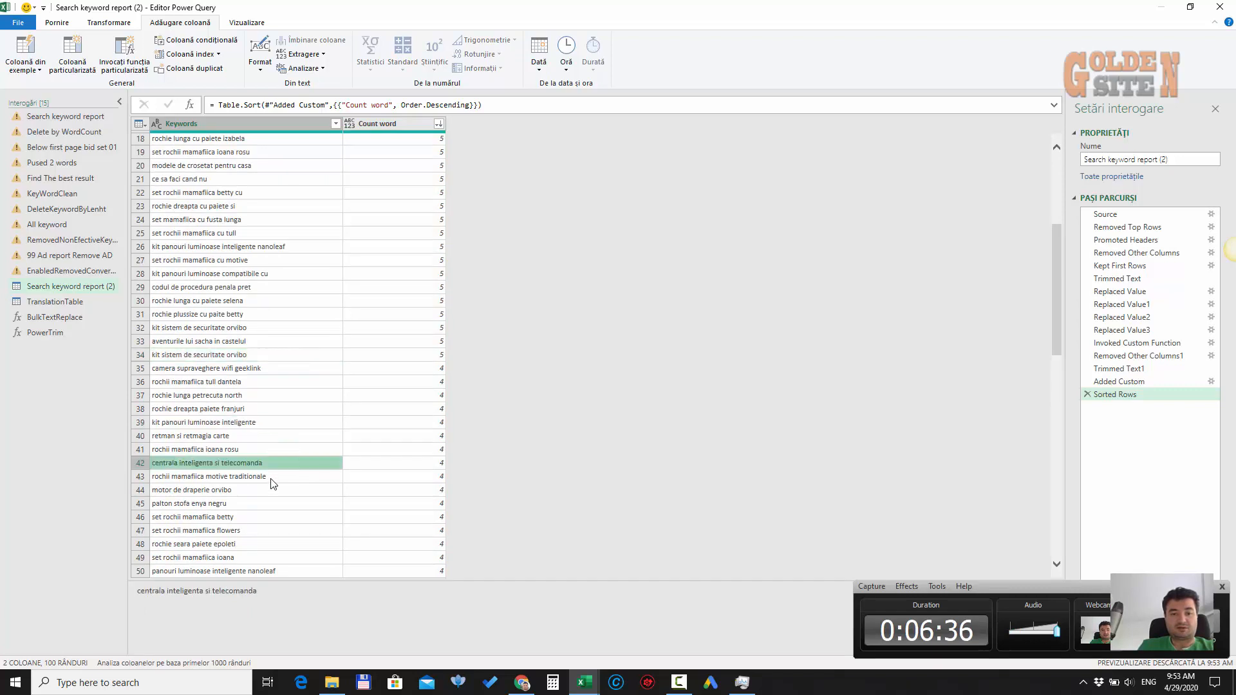
{"action": "left_click", "coordinate": [271, 477]}
{"action": "left_click", "coordinate": [266, 504]}
{"action": "scroll", "coordinate": [270, 503], "scroll_direction": "down", "scroll_amount": 15}
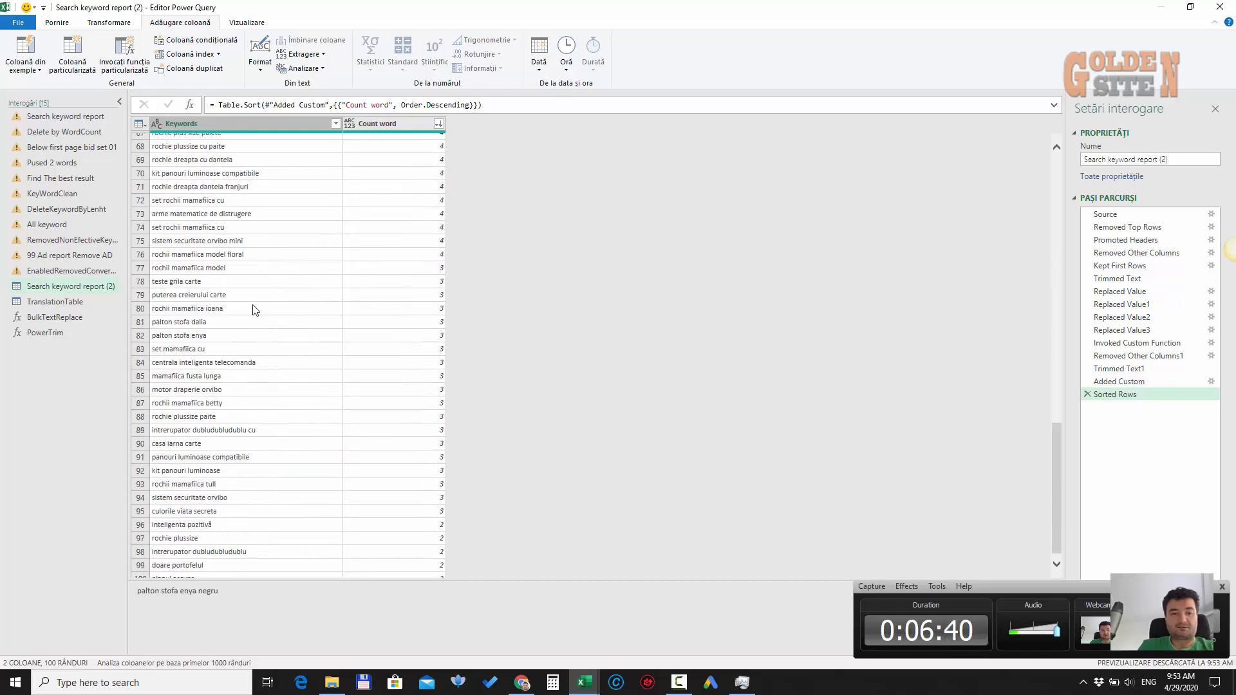
{"action": "left_click", "coordinate": [247, 257]}
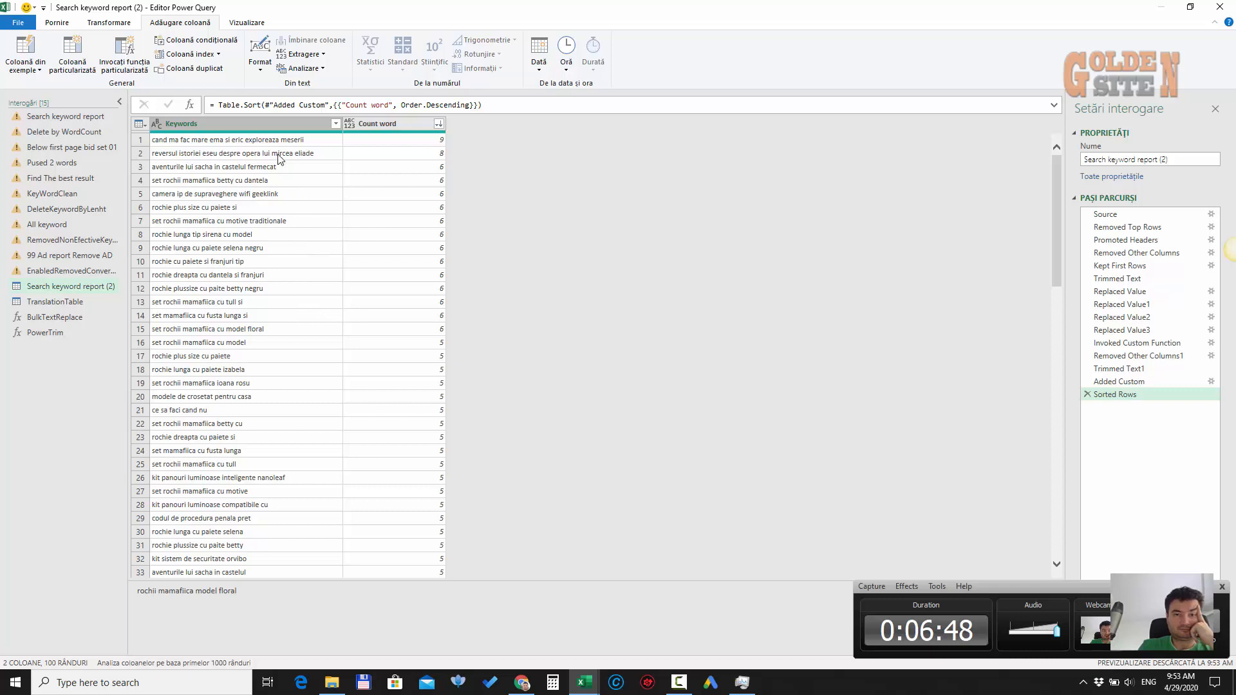
Select the whole Keywords column for a text transformation
{"action": "left_click", "coordinate": [258, 128]}
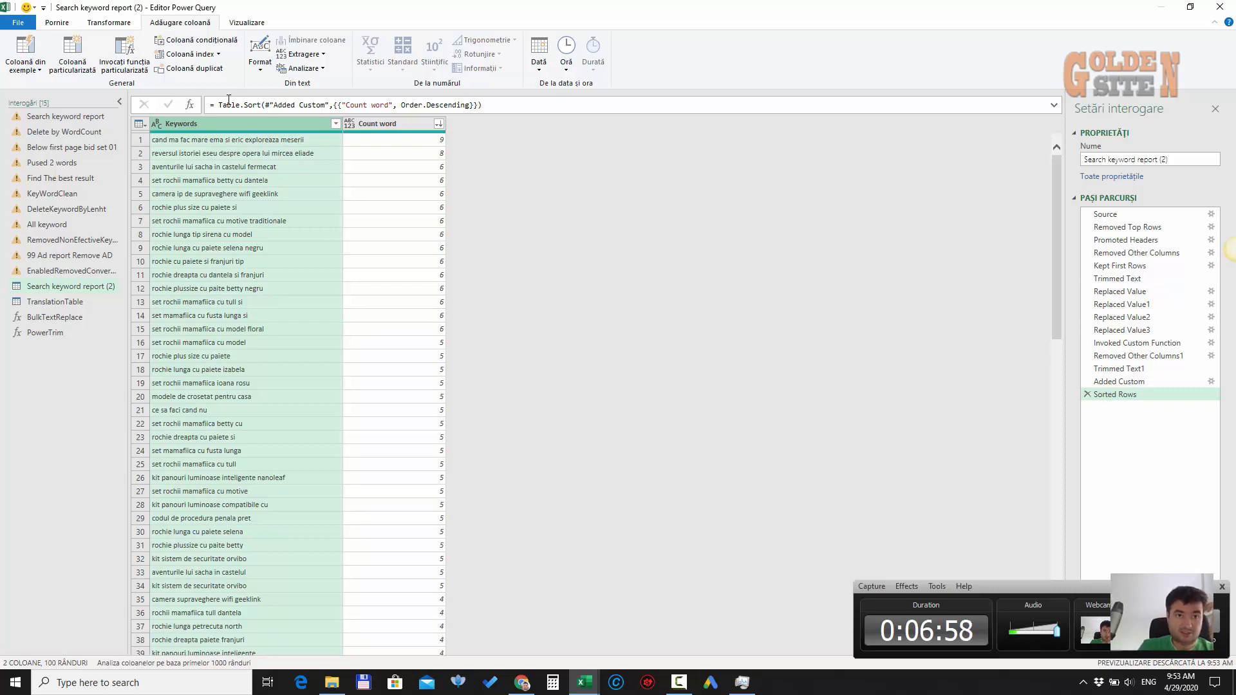
{"action": "left_click", "coordinate": [103, 22]}
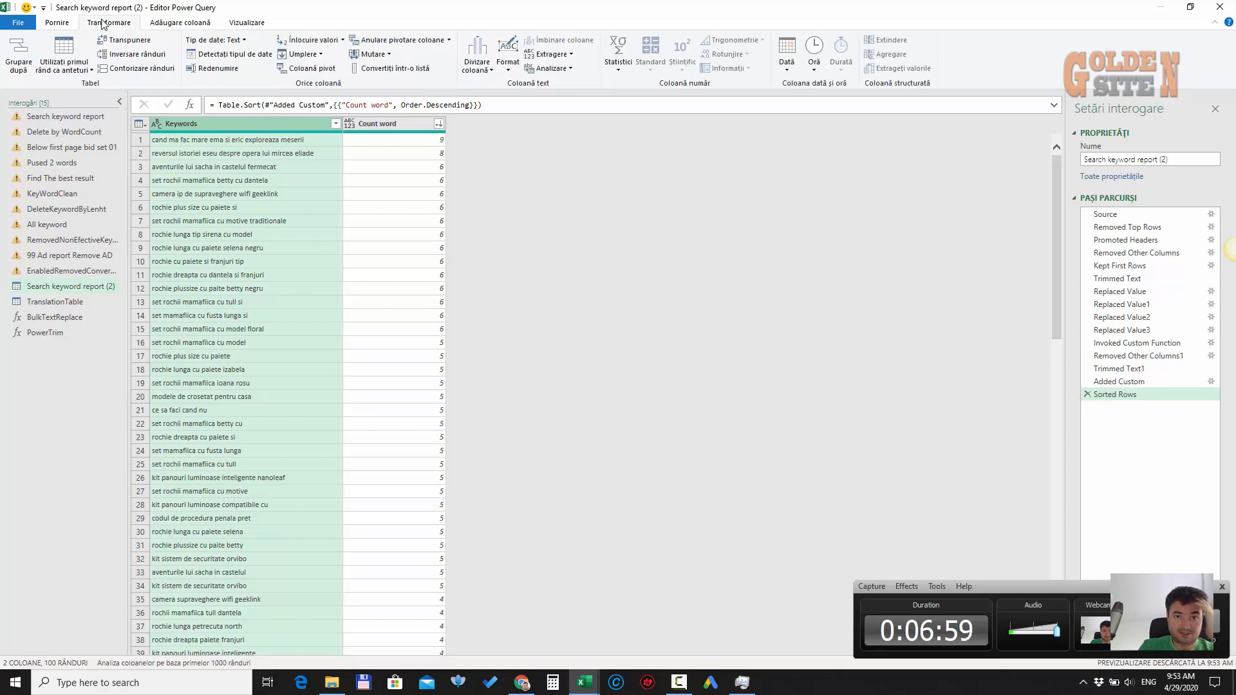
{"action": "left_click", "coordinate": [482, 71]}
{"action": "left_click", "coordinate": [511, 88]}
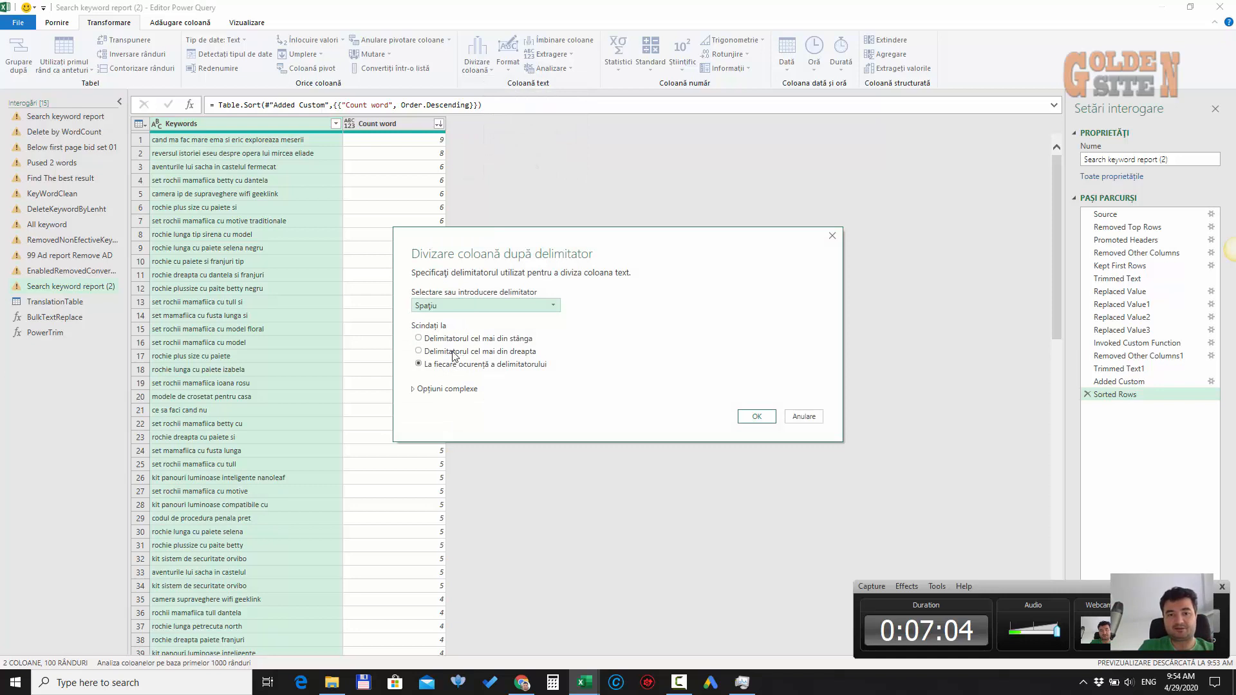
{"action": "left_click", "coordinate": [453, 339]}
{"action": "left_click", "coordinate": [449, 389]}
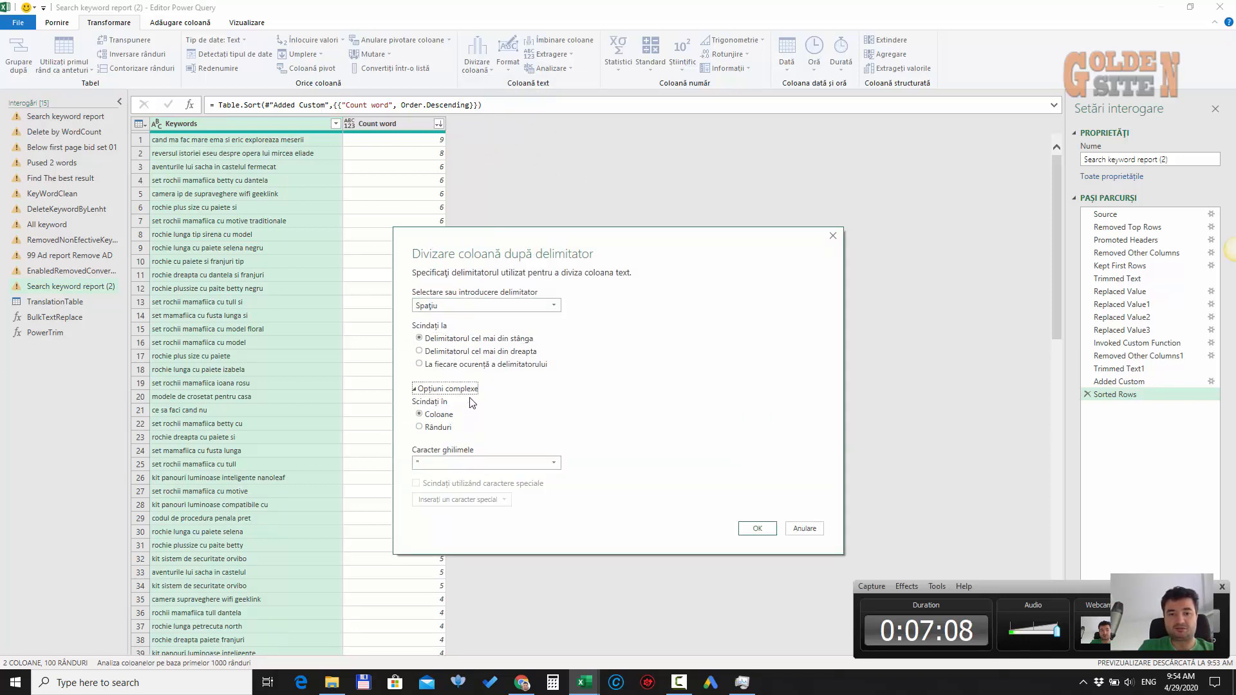
{"action": "left_click", "coordinate": [803, 529]}
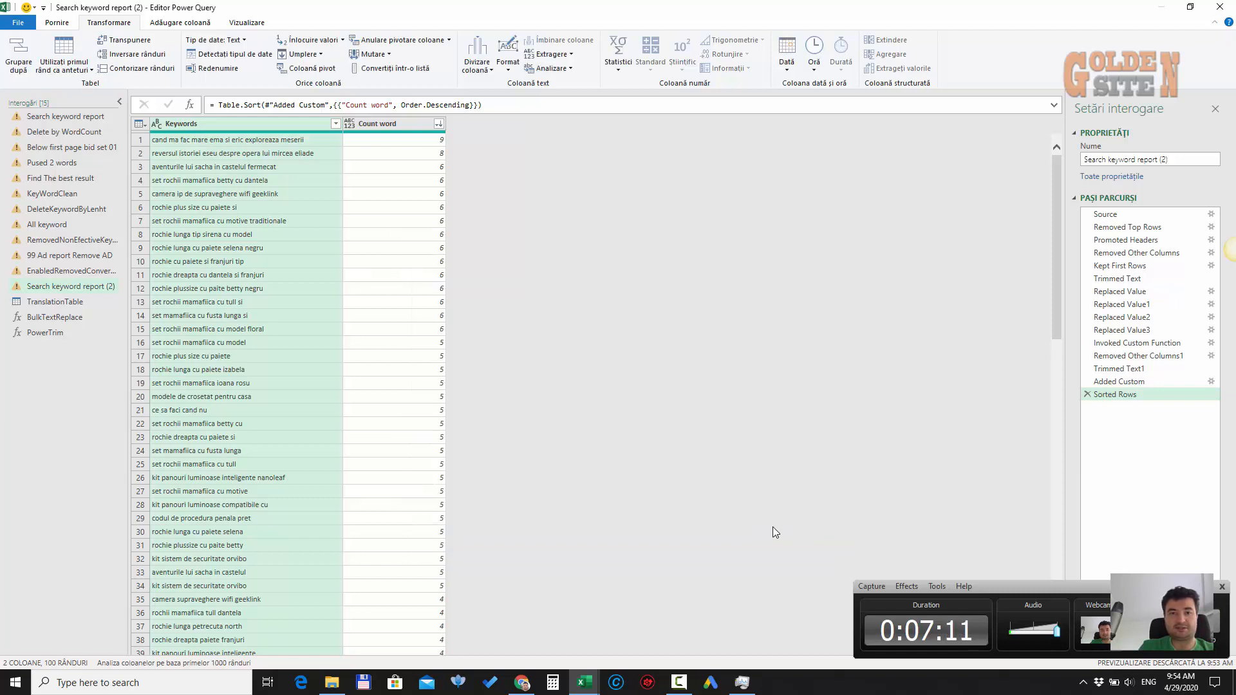
Shorten the Keywords texts by extracting the text before a space delimiter, skipping 3 delimiters from the start
{"action": "left_click", "coordinate": [551, 54]}
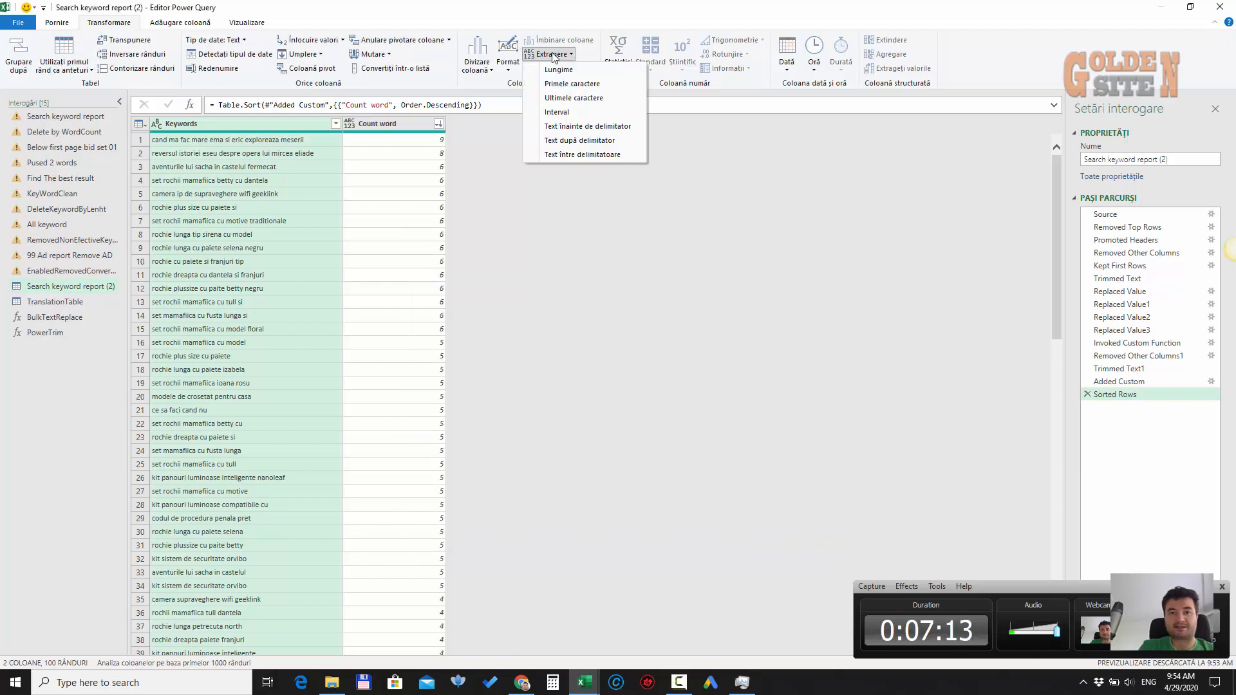
{"action": "left_click", "coordinate": [611, 128]}
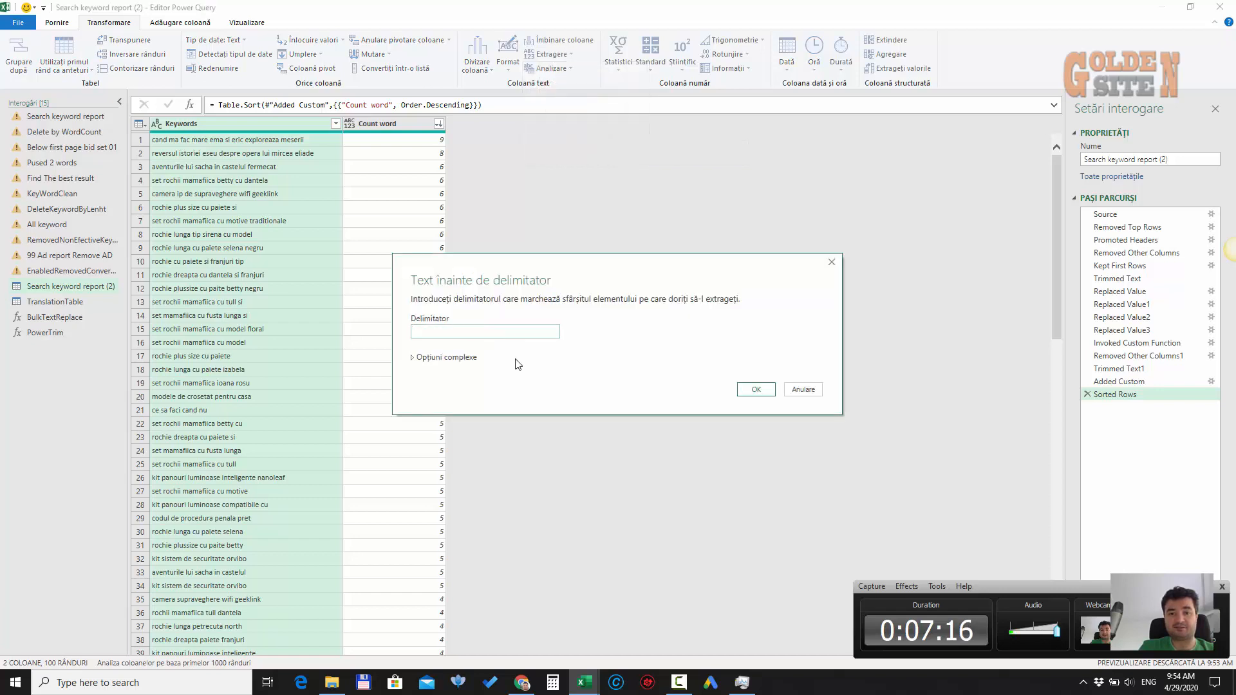
{"action": "left_click", "coordinate": [444, 357]}
{"action": "double_click", "coordinate": [489, 413]}
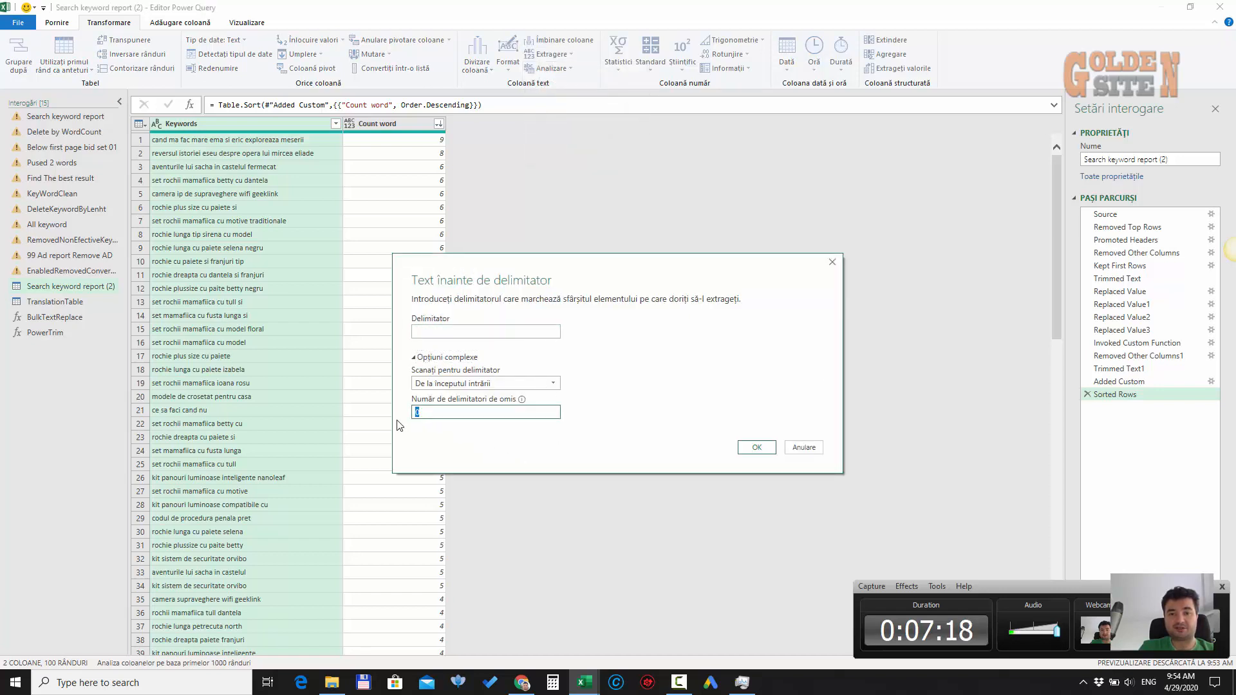
{"action": "type", "text": "3"}
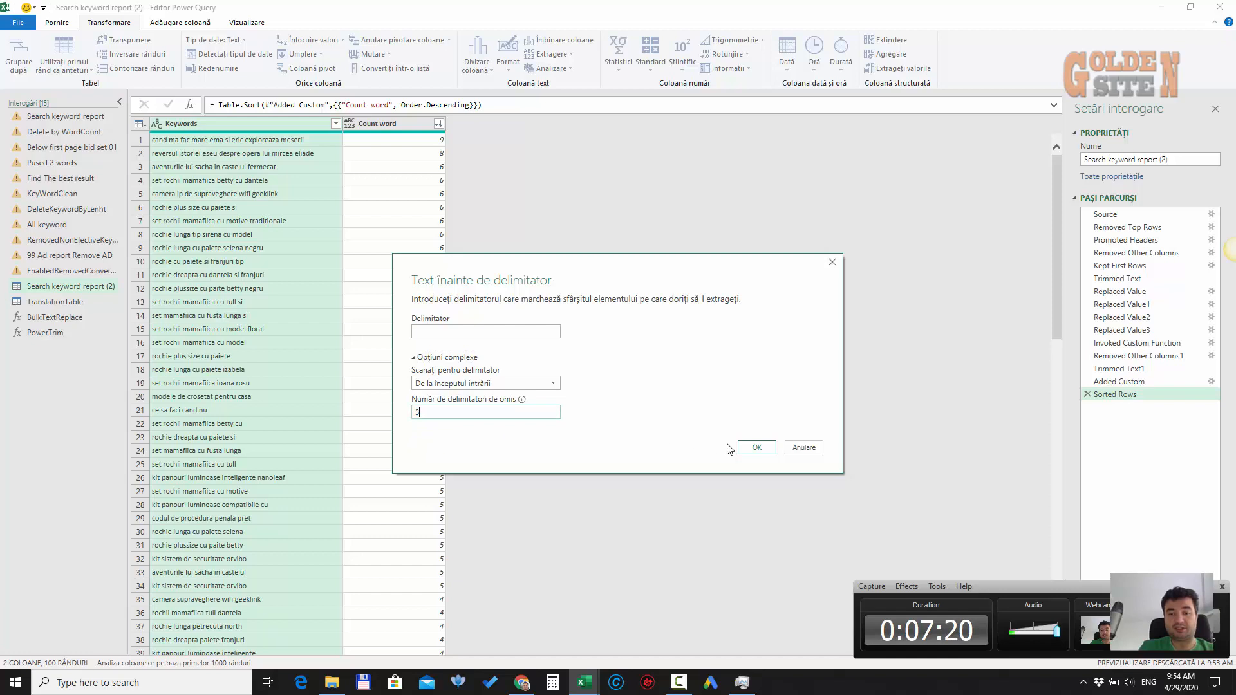
{"action": "left_click", "coordinate": [750, 448]}
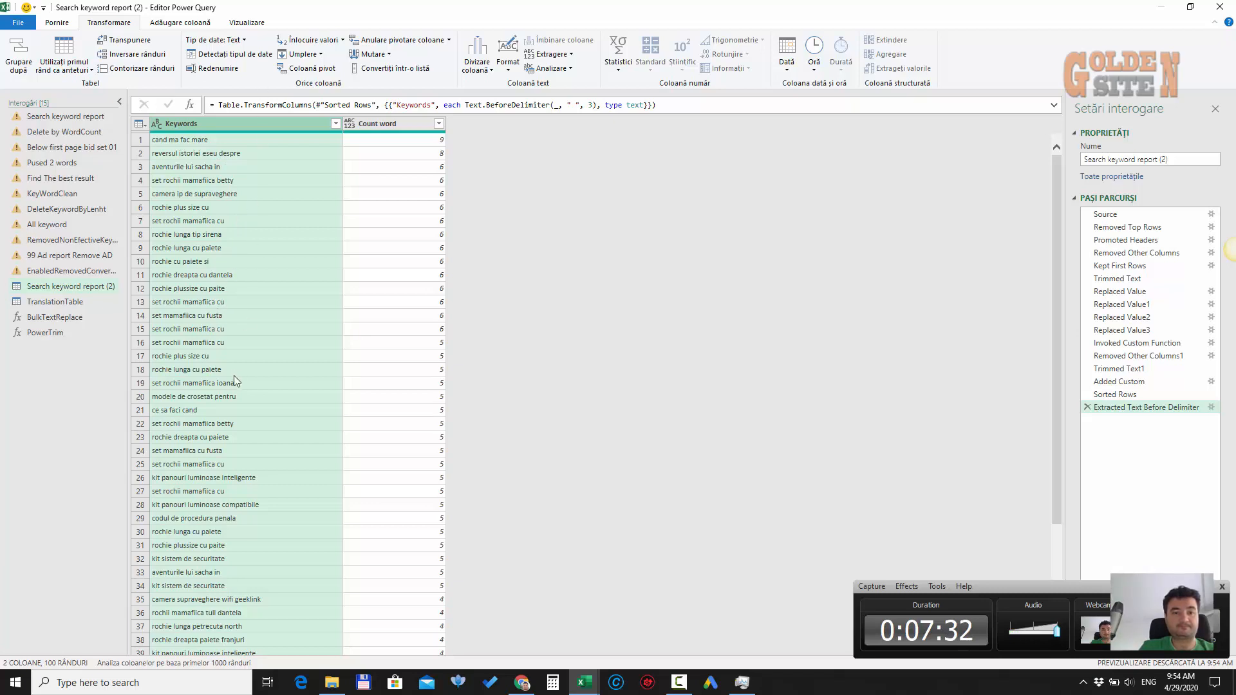
Move the Added Custom step to the end of the applied steps, after Extracted Text Before Delimiter
{"action": "left_click", "coordinate": [1149, 383]}
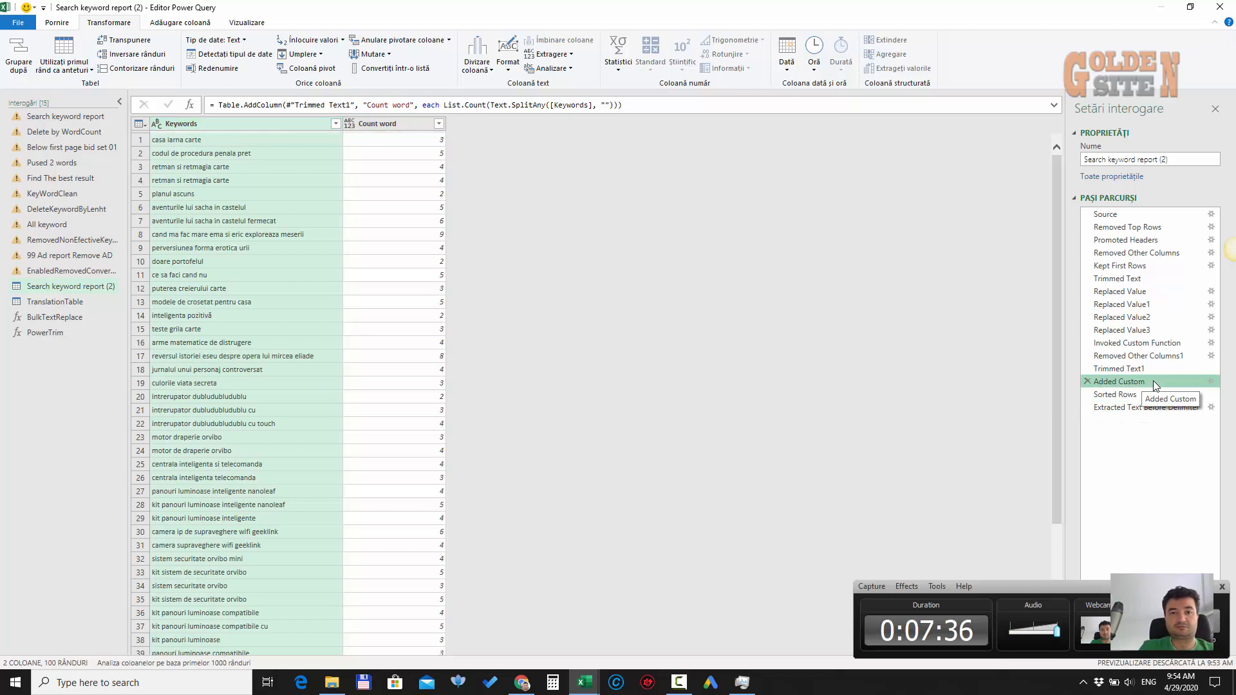
{"action": "left_click_drag", "start_coordinate": [1152, 380], "coordinate": [1146, 415]}
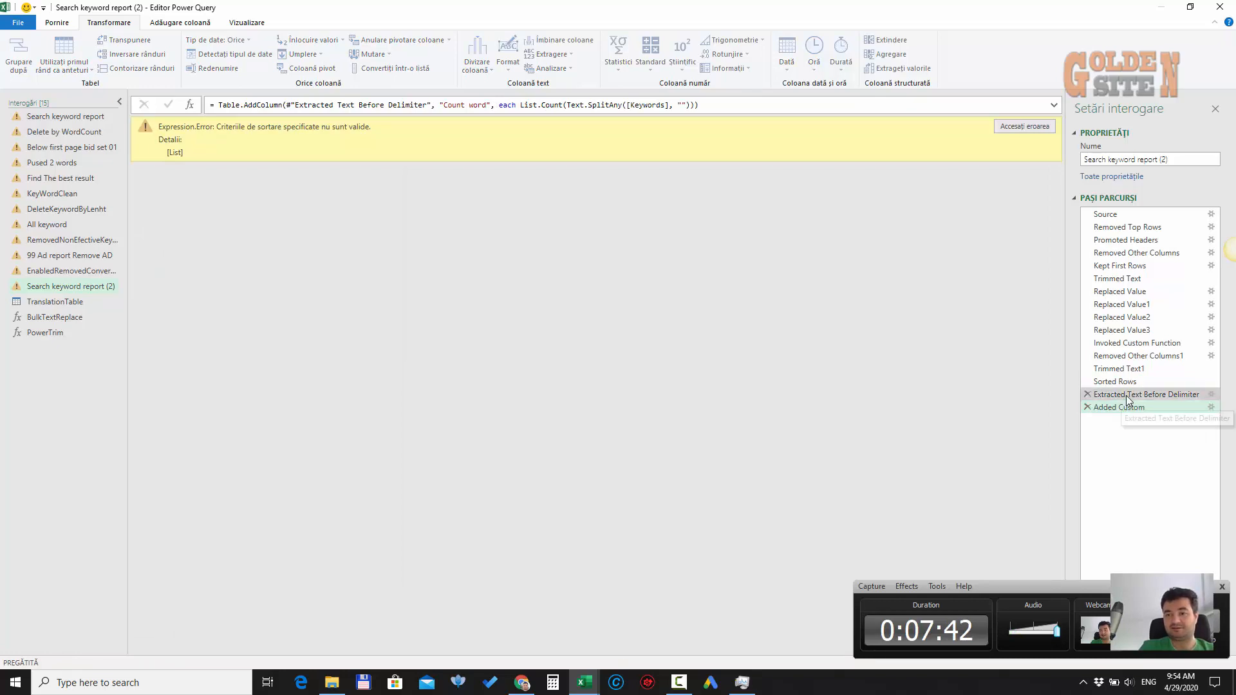
Check the steps preceding Added Custom for the source of the error and delete the Sorted Rows step
{"action": "left_click", "coordinate": [1126, 395]}
{"action": "left_click", "coordinate": [1129, 384]}
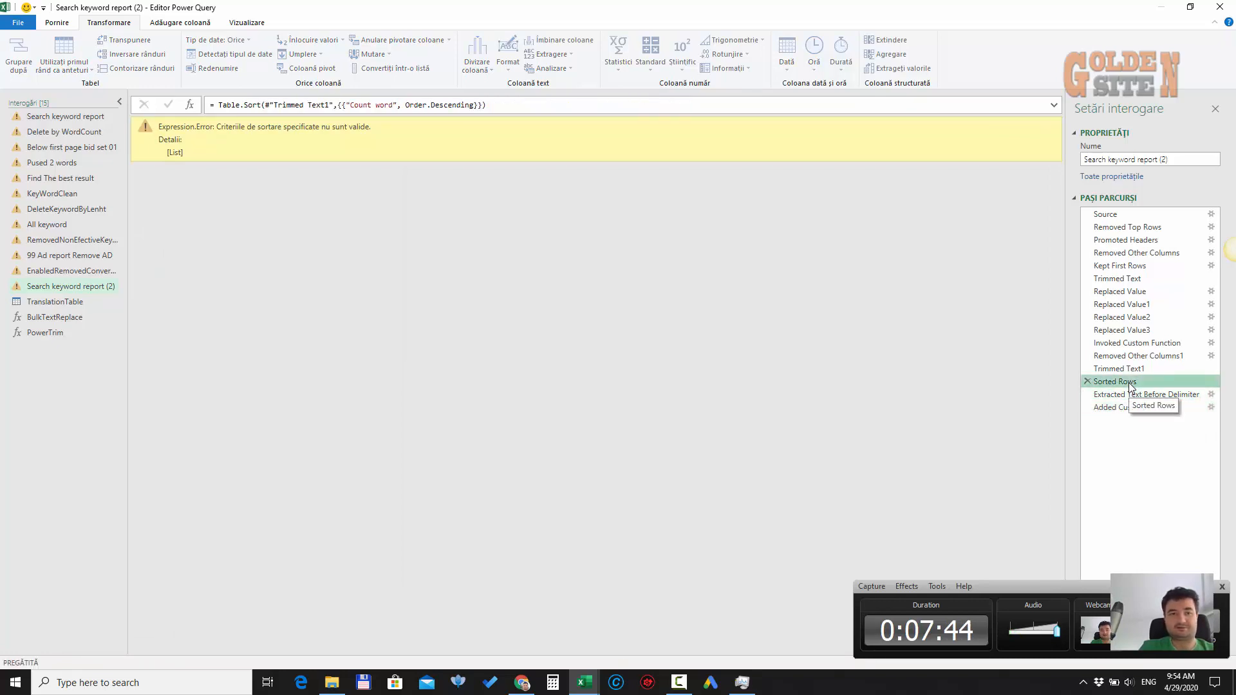
{"action": "left_click", "coordinate": [1129, 369]}
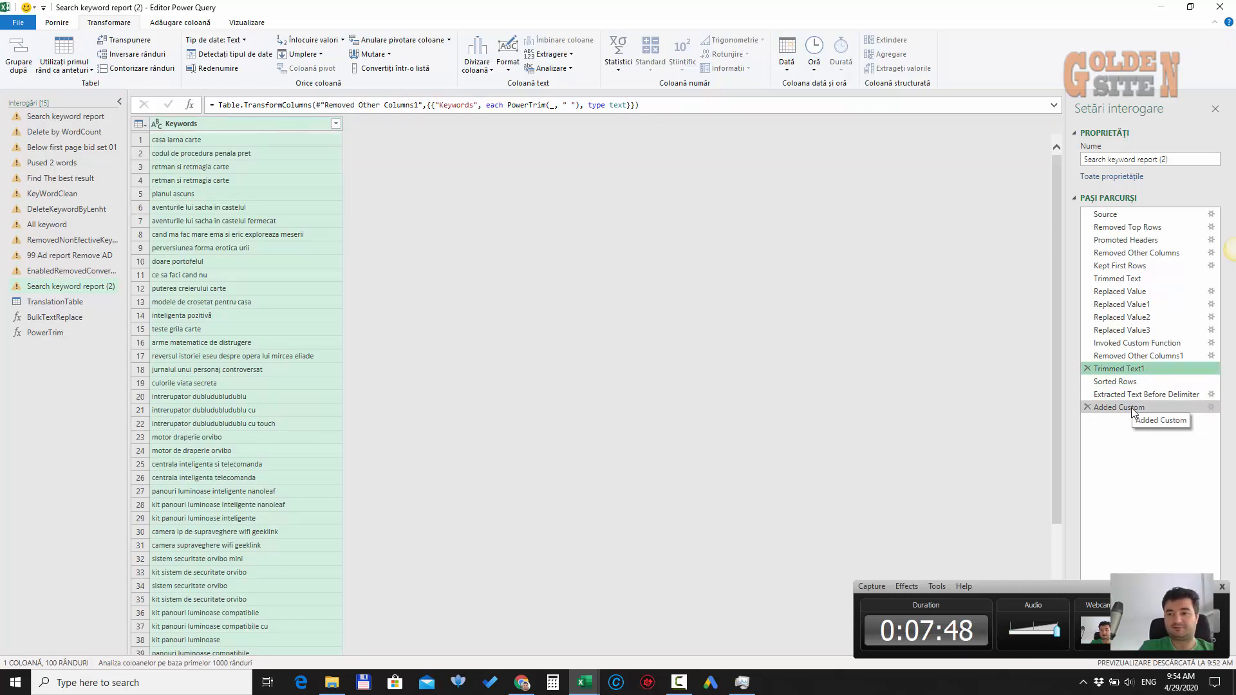
{"action": "left_click", "coordinate": [1094, 382]}
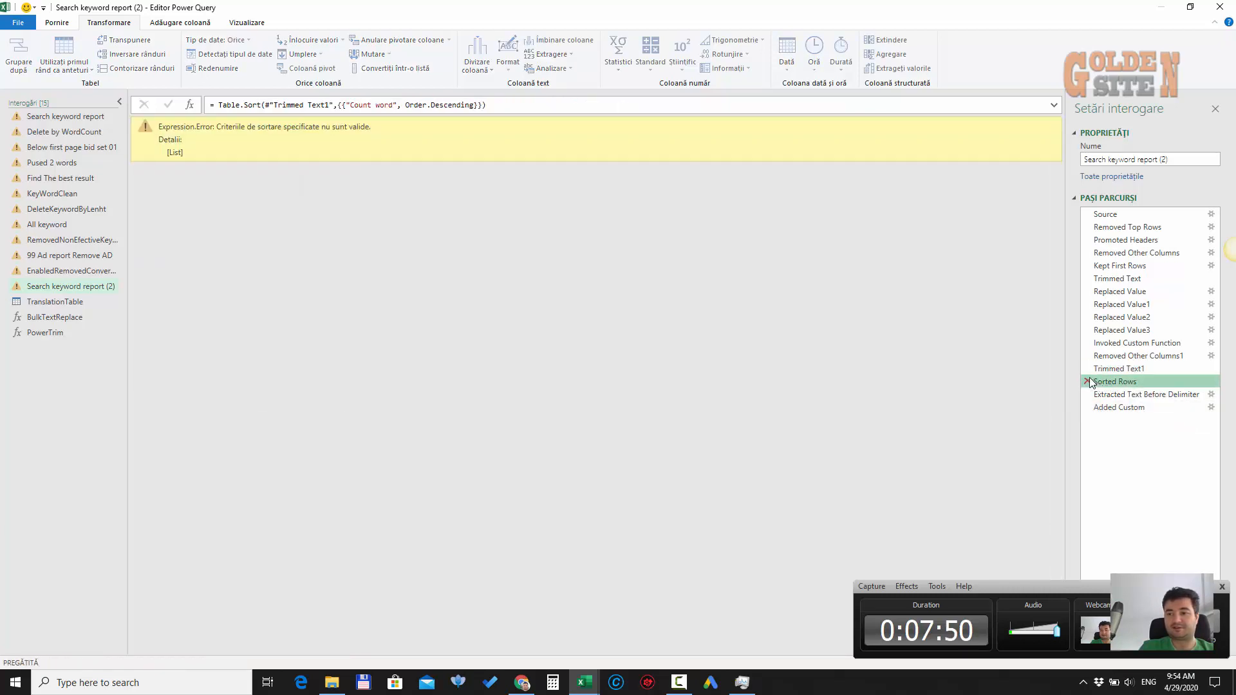
{"action": "left_click", "coordinate": [1087, 381]}
{"action": "left_click", "coordinate": [693, 365]}
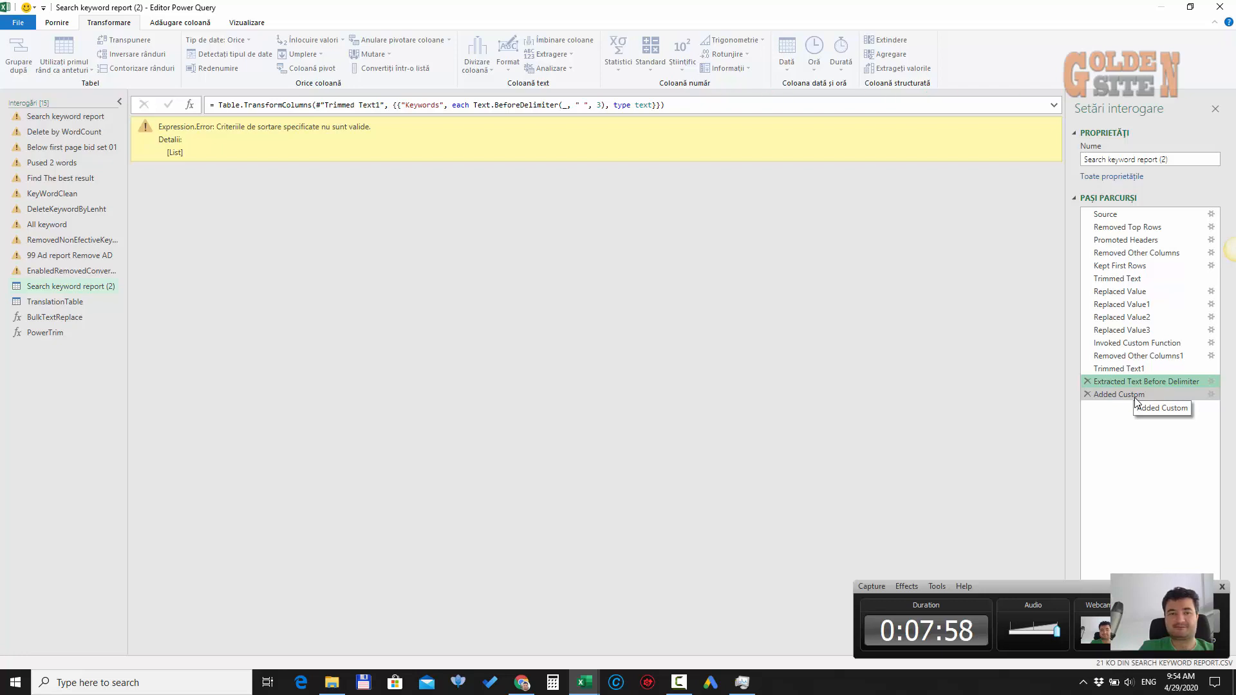
Sort the result of the Added Custom step by Count word in descending order
{"action": "left_click", "coordinate": [1135, 399]}
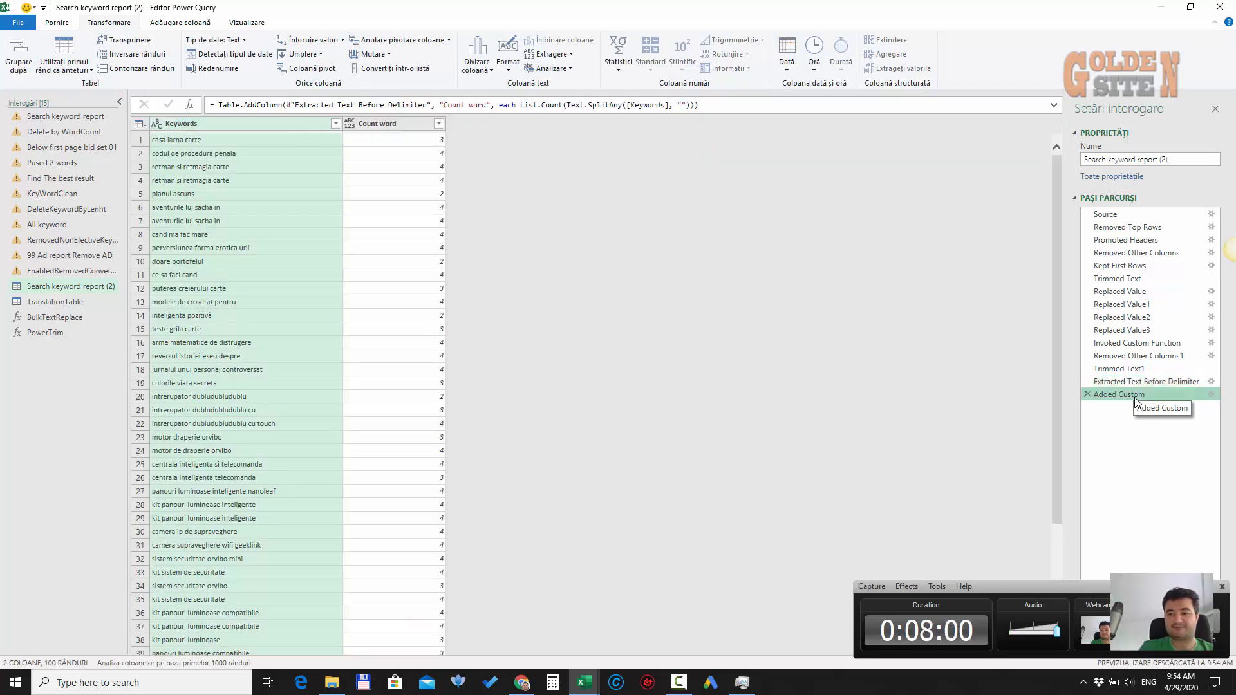
{"action": "left_click", "coordinate": [439, 124]}
{"action": "left_click", "coordinate": [340, 158]}
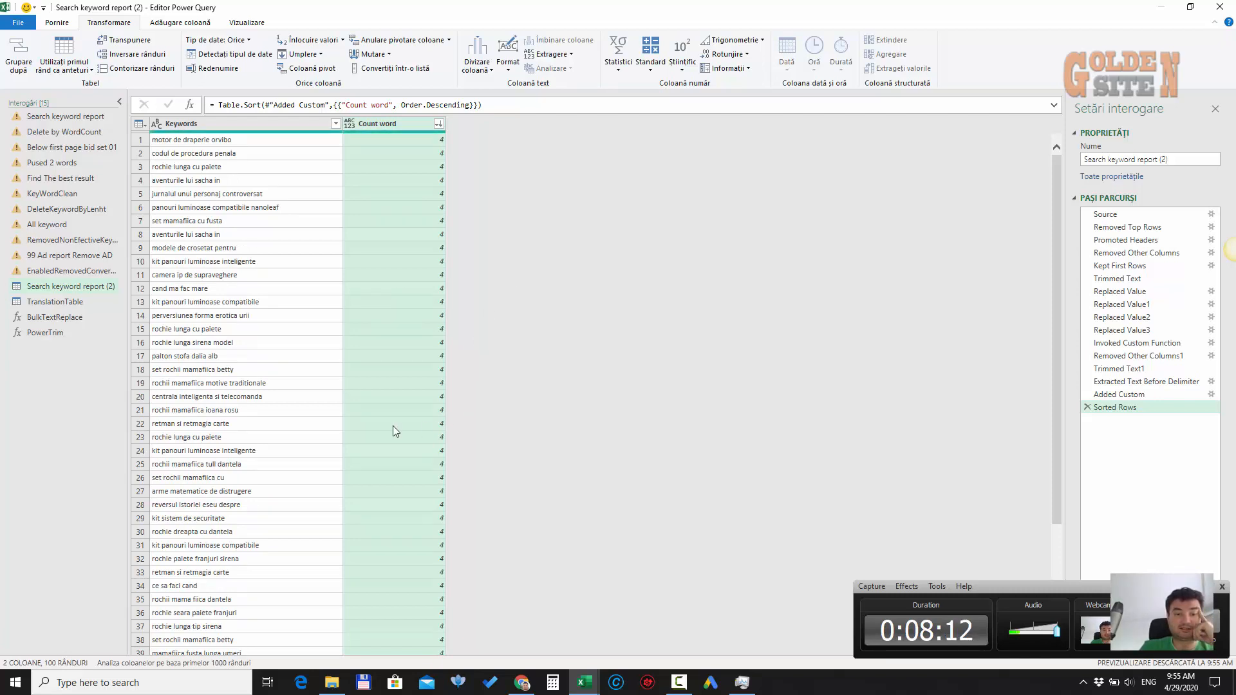
Review the sorted Keywords and Count word columns down to the last row
{"action": "left_click", "coordinate": [291, 388]}
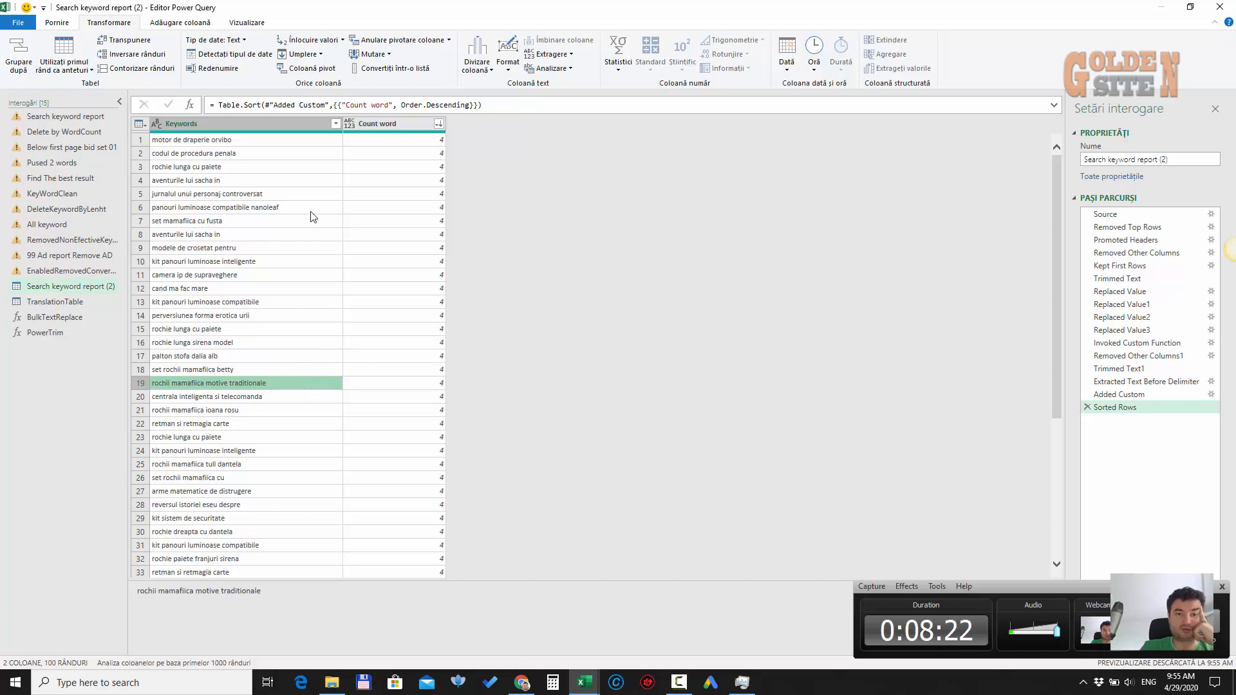
{"action": "scroll", "coordinate": [284, 438], "scroll_direction": "down", "scroll_amount": 10}
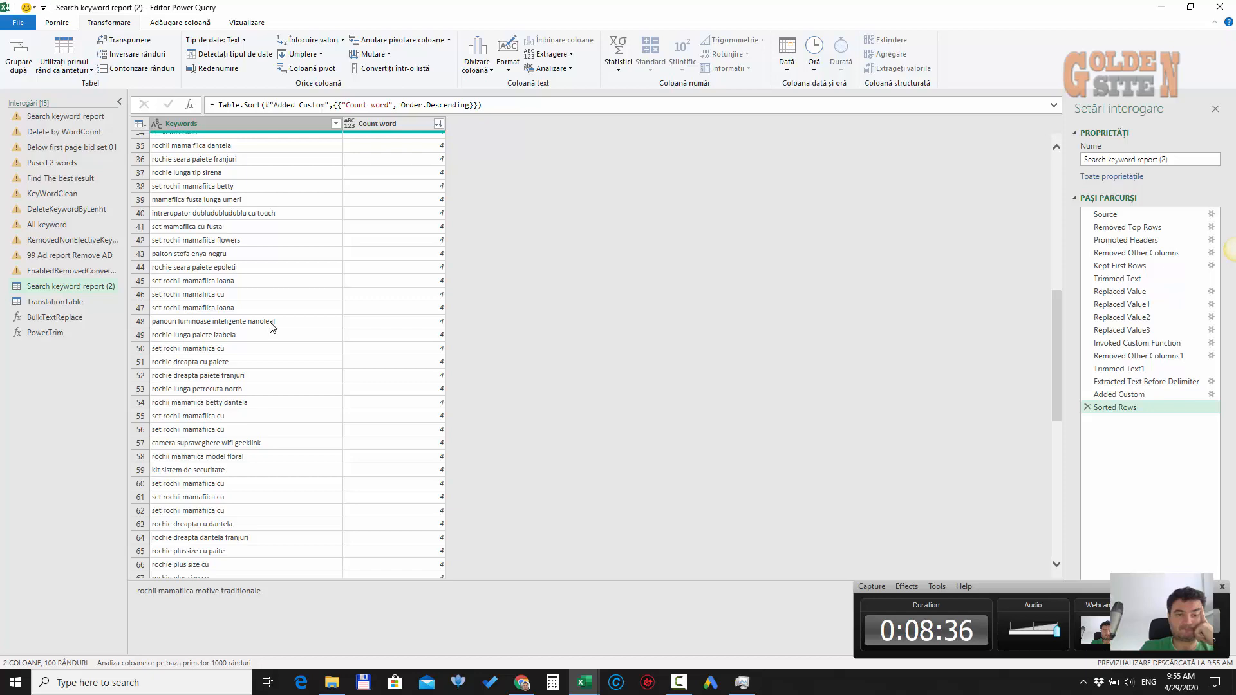
{"action": "scroll", "coordinate": [272, 327], "scroll_direction": "down", "scroll_amount": 5}
{"action": "scroll", "coordinate": [272, 327], "scroll_direction": "down", "scroll_amount": 4}
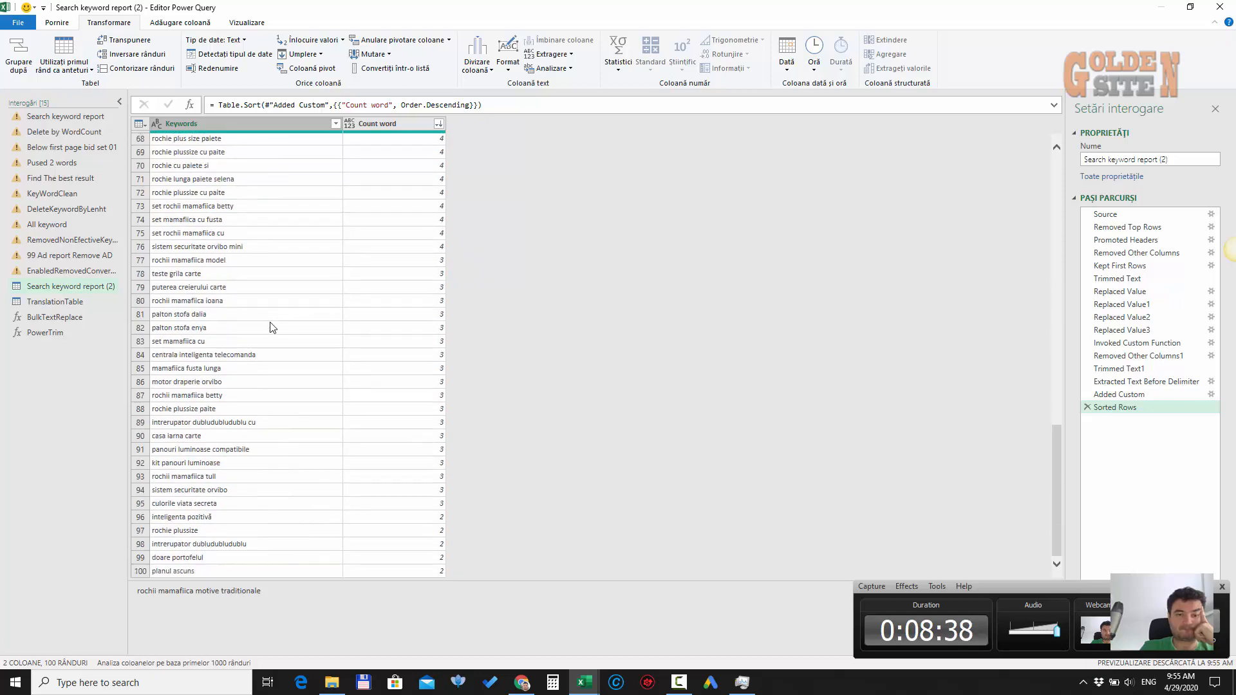
{"action": "scroll", "coordinate": [272, 327], "scroll_direction": "down", "scroll_amount": 2}
{"action": "scroll", "coordinate": [273, 327], "scroll_direction": "up", "scroll_amount": 20}
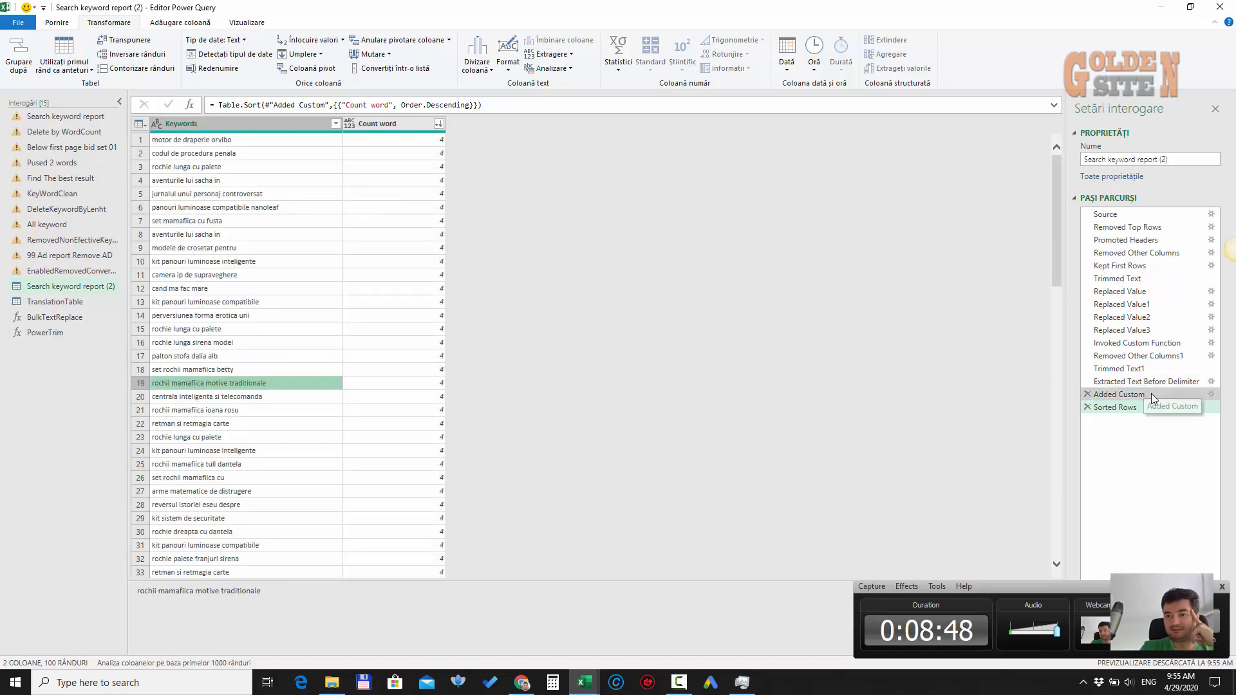
Set the delimiter skip count in the Extracted Text Before Delimiter formula to 2, limiting each keyword to three words
{"action": "left_click", "coordinate": [1120, 395]}
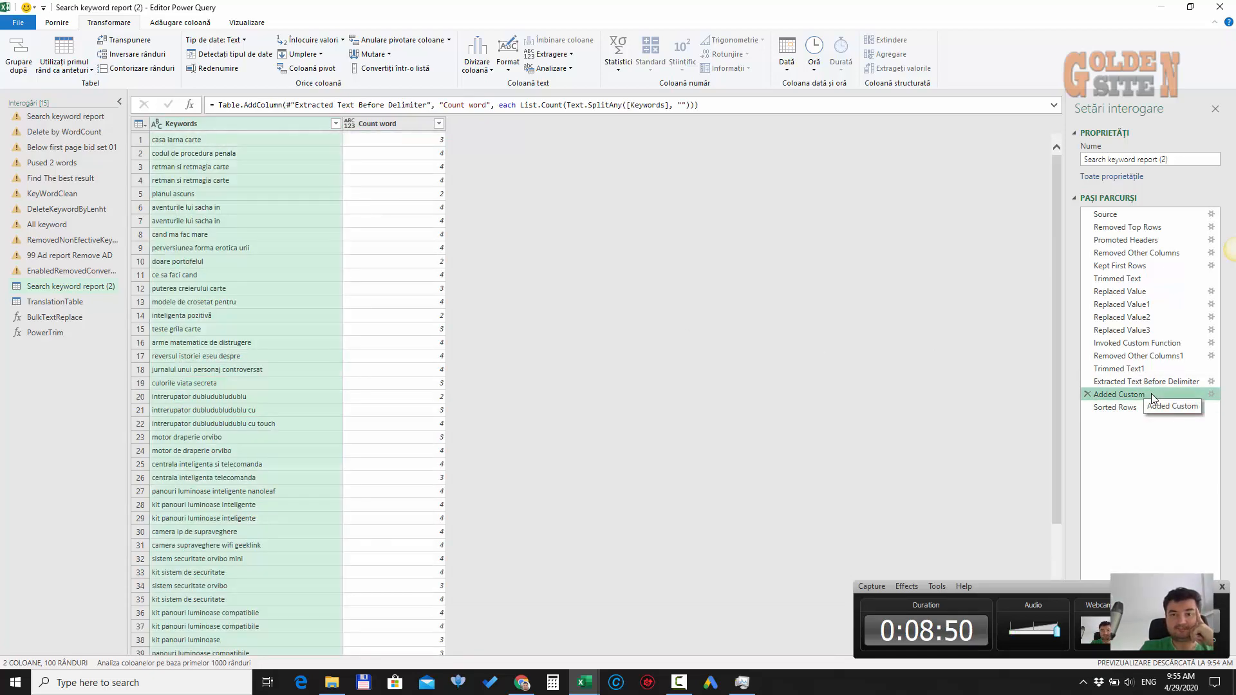
{"action": "left_click", "coordinate": [1146, 381]}
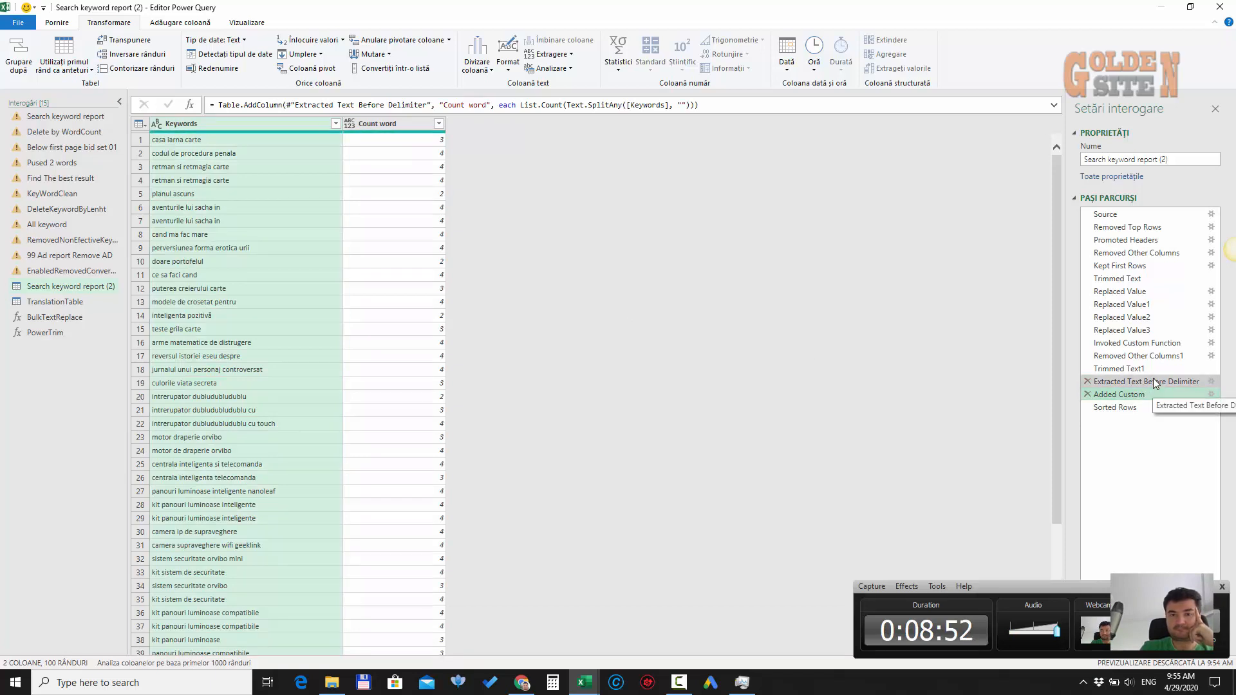
{"action": "left_click", "coordinate": [600, 105]}
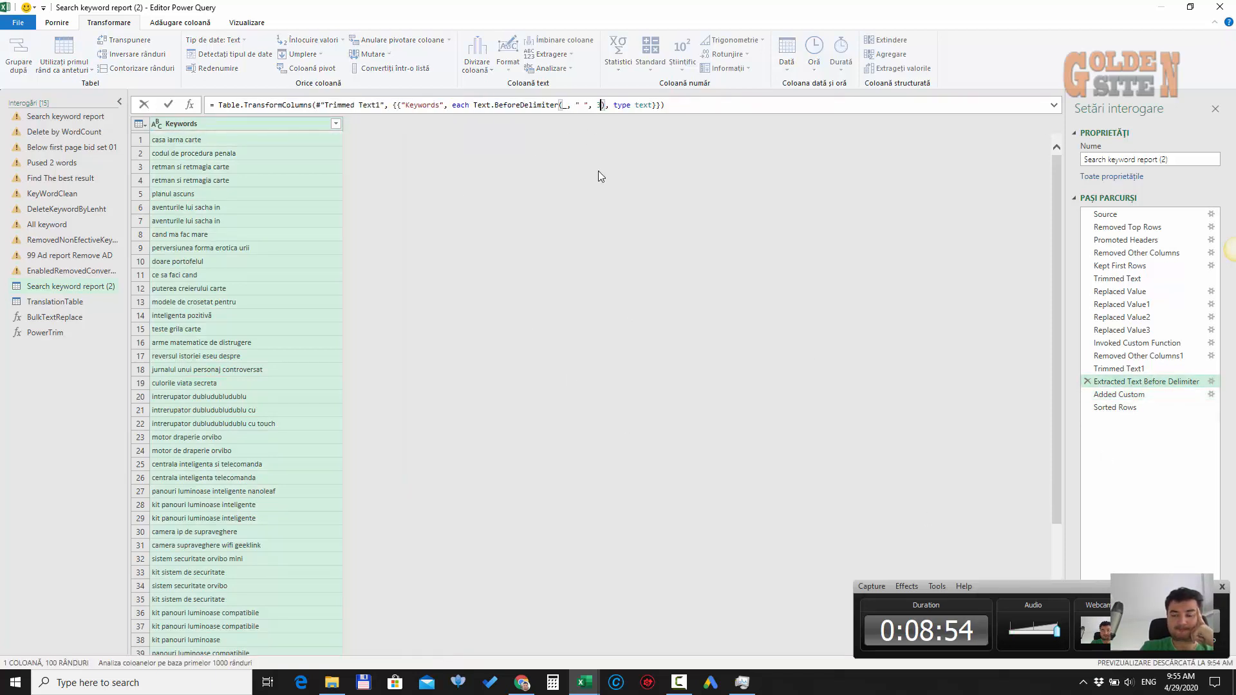
{"action": "key", "text": "BackSpace"}
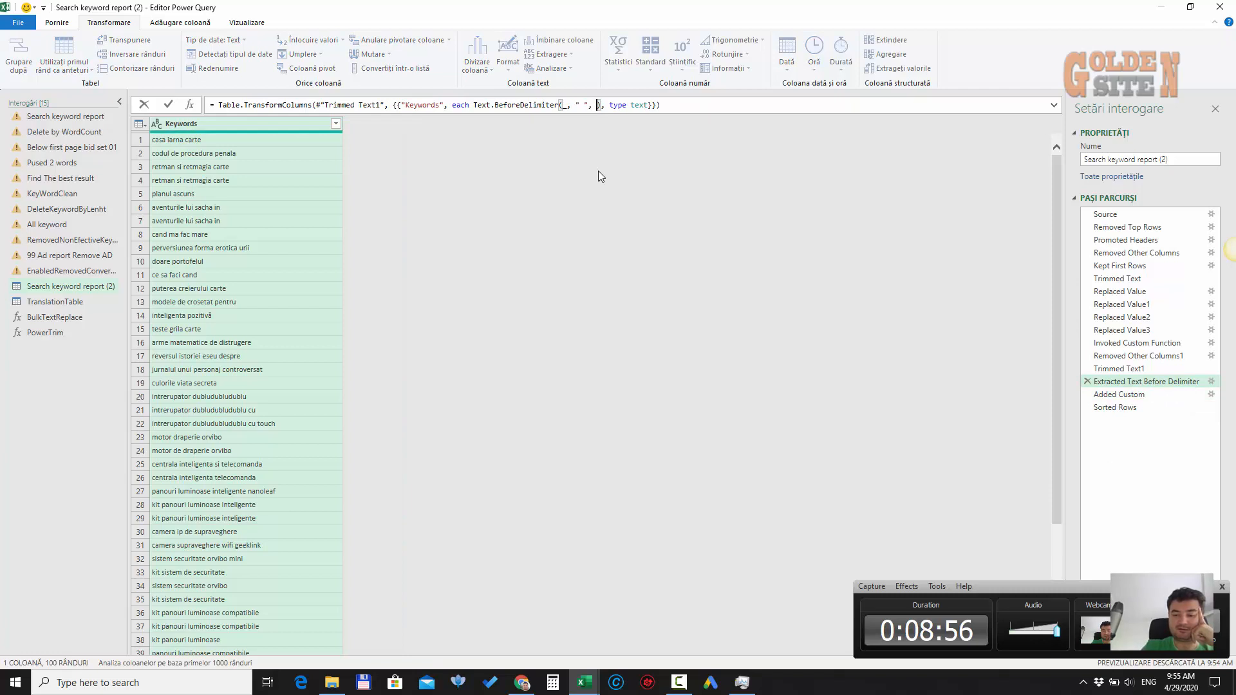
{"action": "type", "text": "2"}
{"action": "key", "text": "Return"}
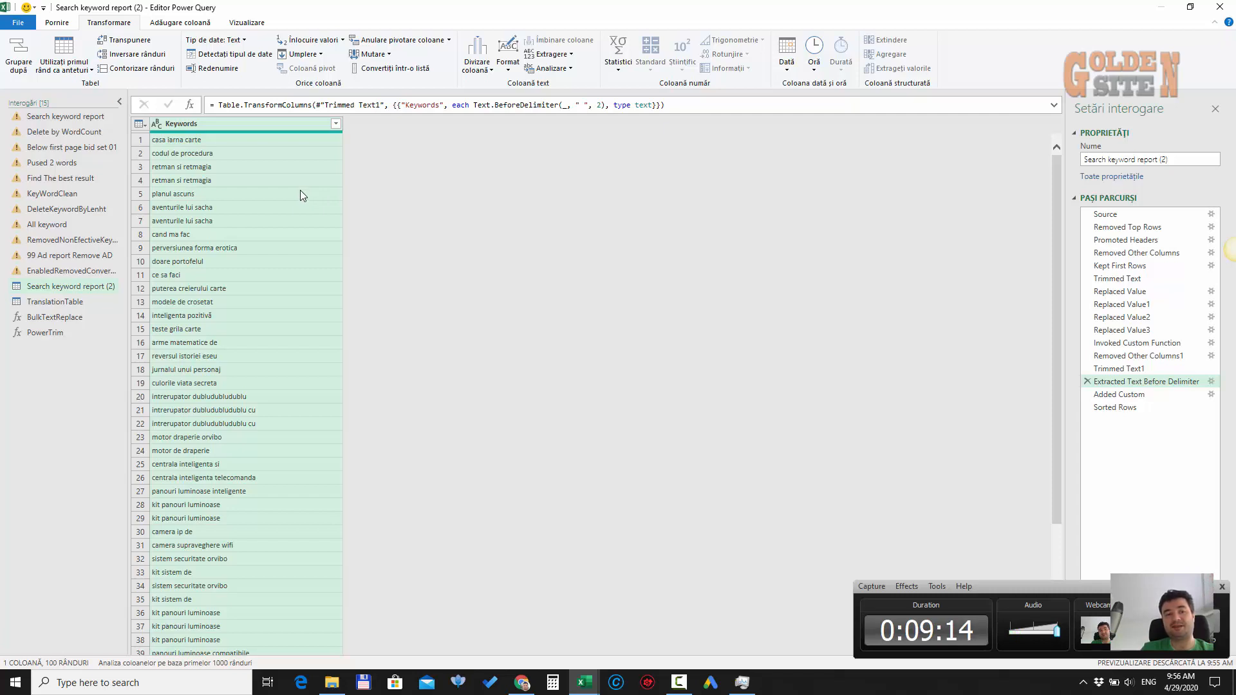
Look through the shortened keywords, and delete the Sorted Rows and Added Custom steps
{"action": "left_click", "coordinate": [233, 149]}
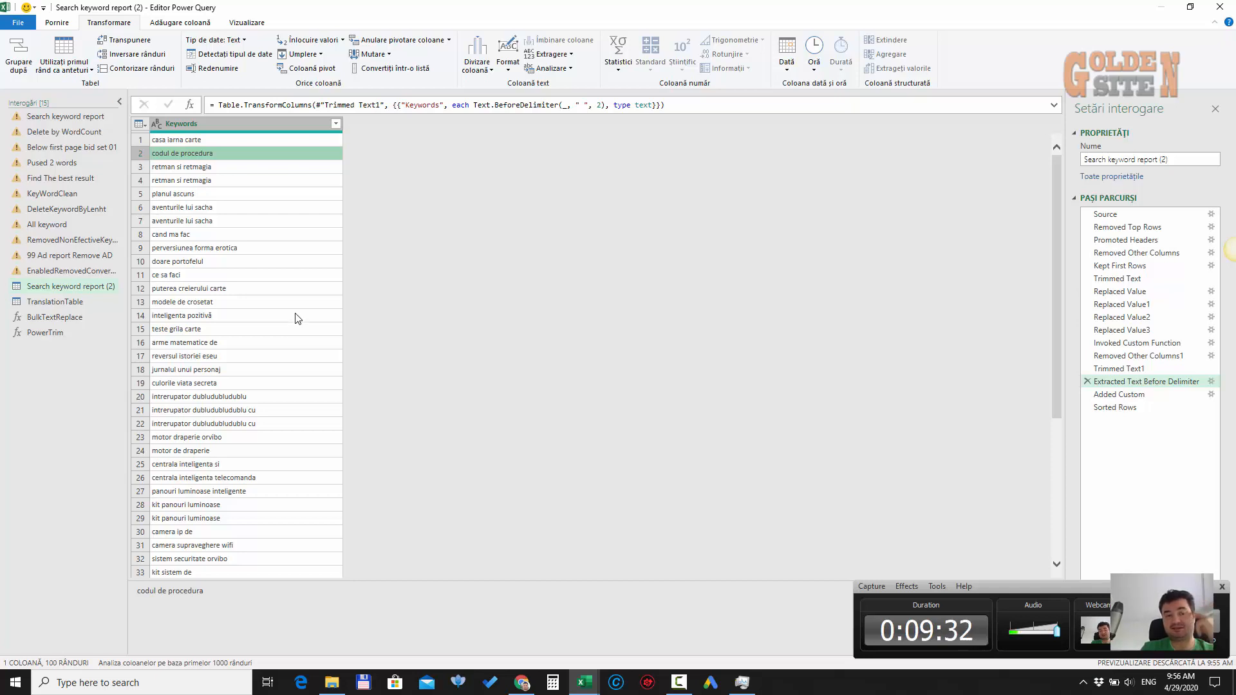
{"action": "scroll", "coordinate": [287, 386], "scroll_direction": "down", "scroll_amount": 20}
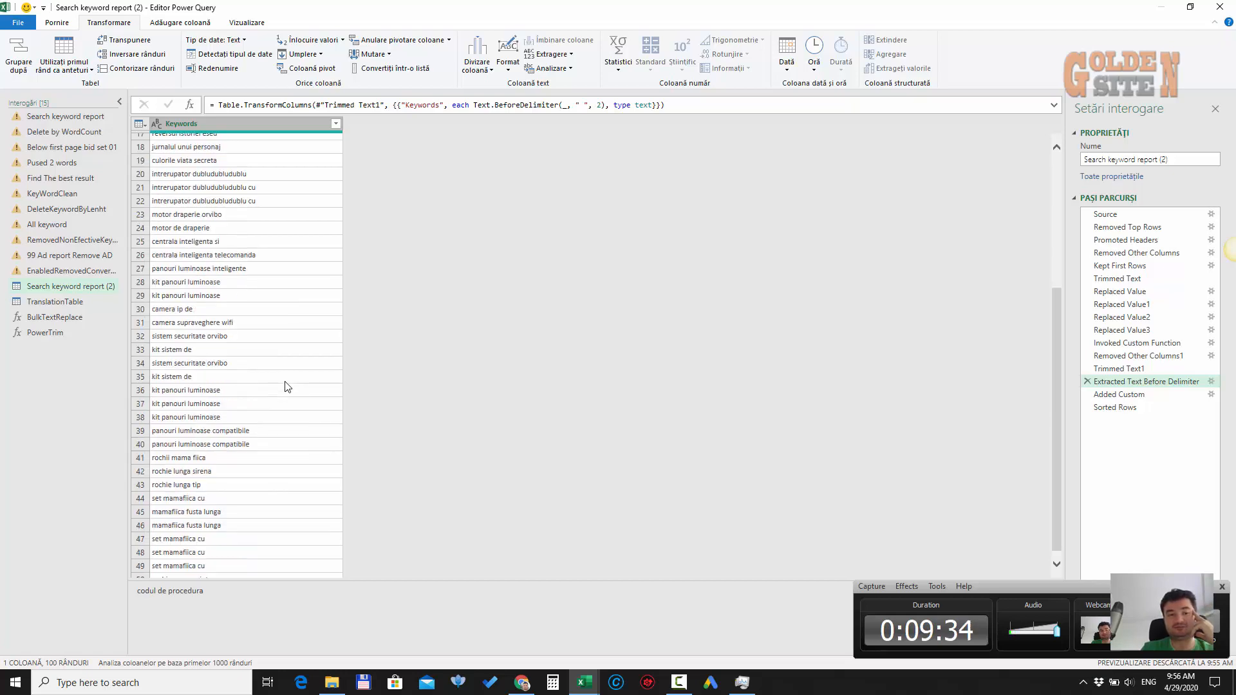
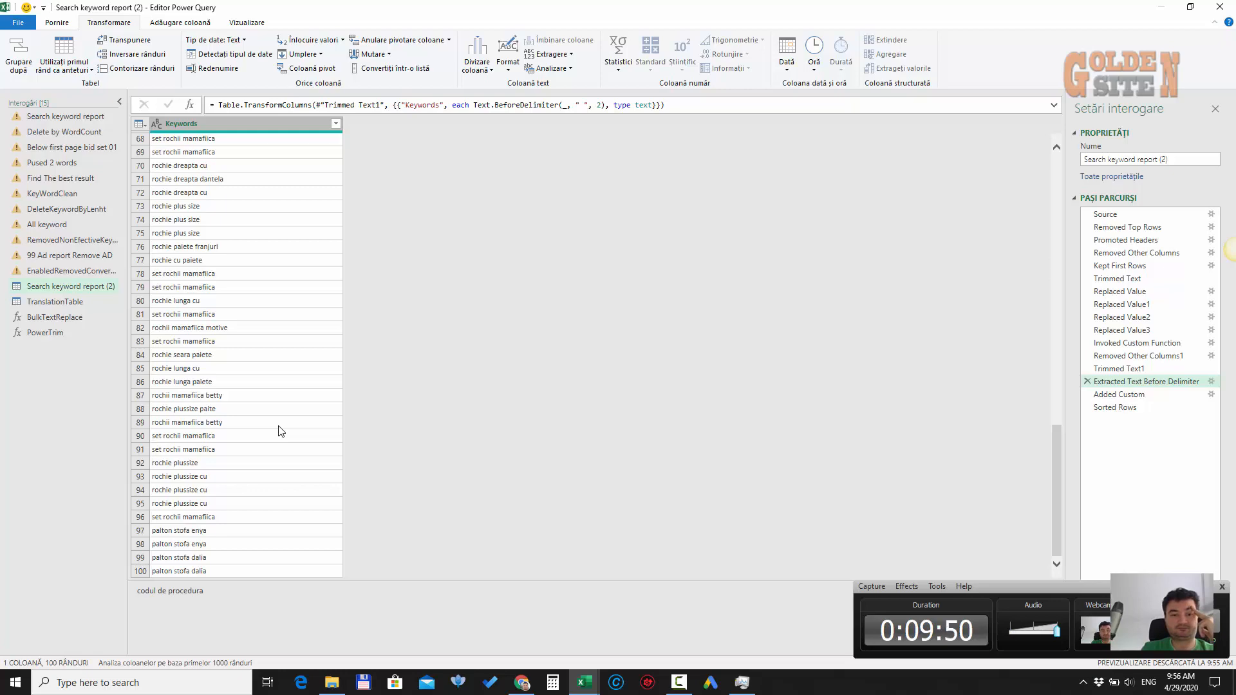
{"action": "left_click", "coordinate": [1143, 395]}
{"action": "left_click", "coordinate": [1116, 408]}
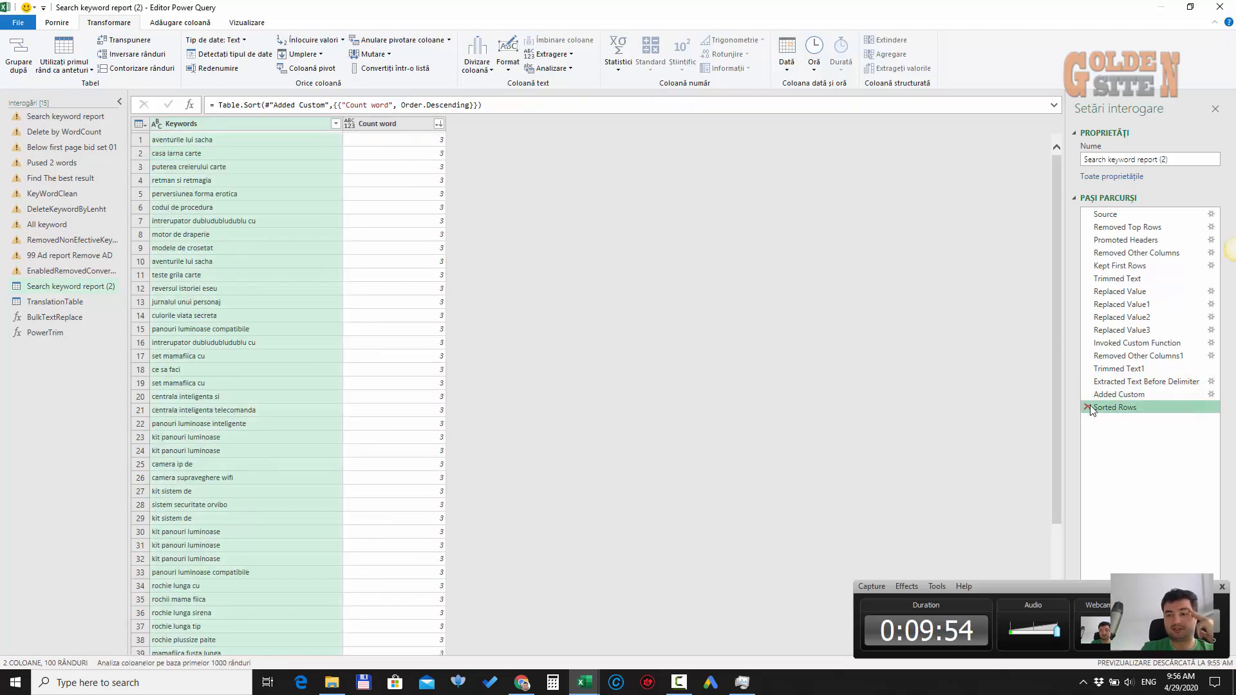
{"action": "left_click", "coordinate": [1087, 407]}
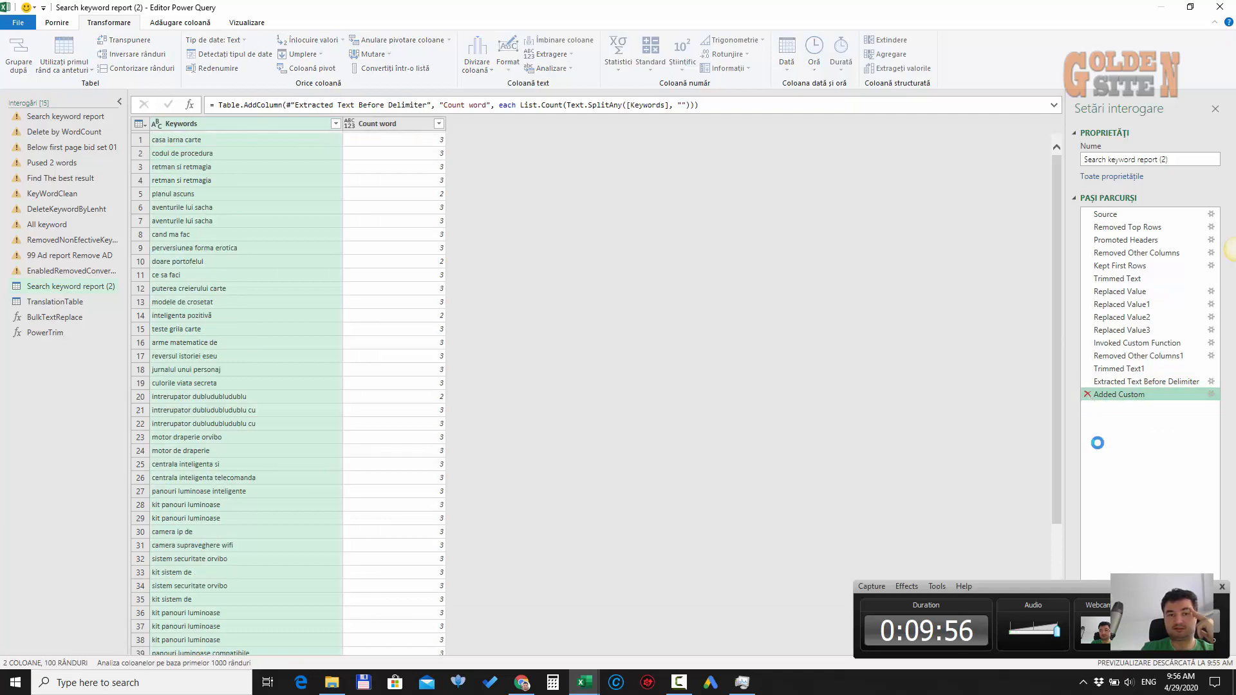
{"action": "left_click", "coordinate": [1087, 395]}
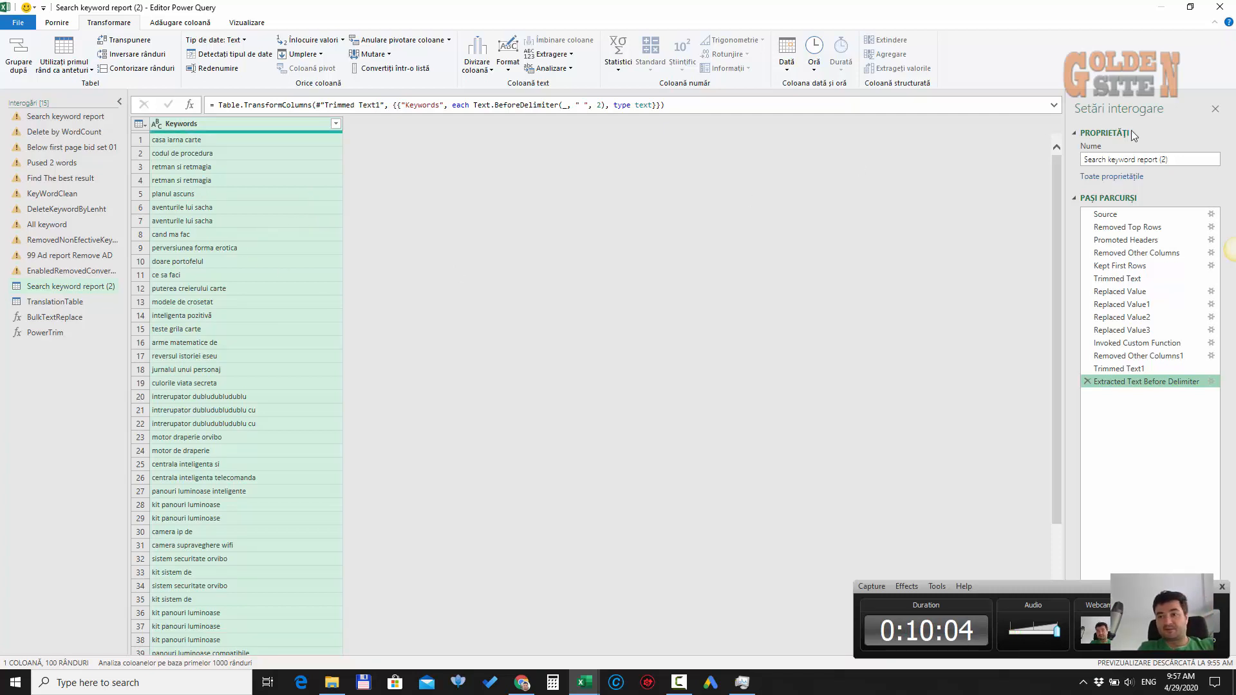
Rename the query Search keyword report (2) as NewKeywordFromLowSearch
{"action": "left_click", "coordinate": [1102, 161]}
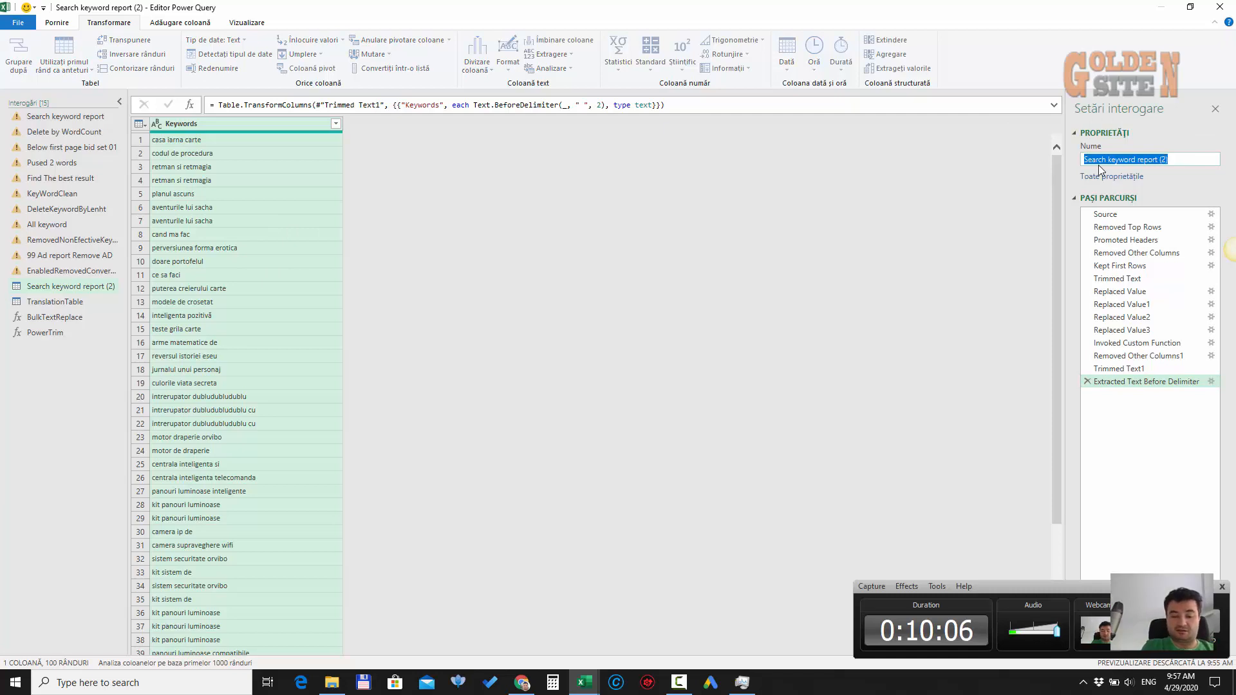
{"action": "type", "text": "New"}
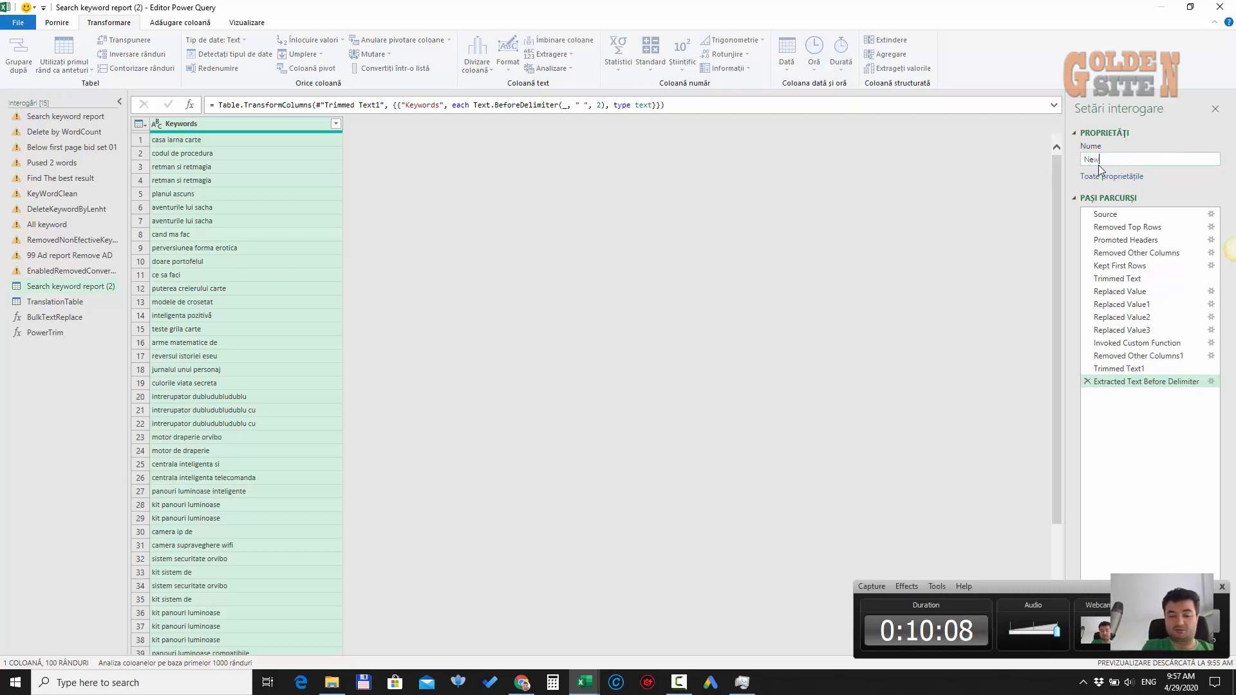
{"action": "type", "text": "Keywo"}
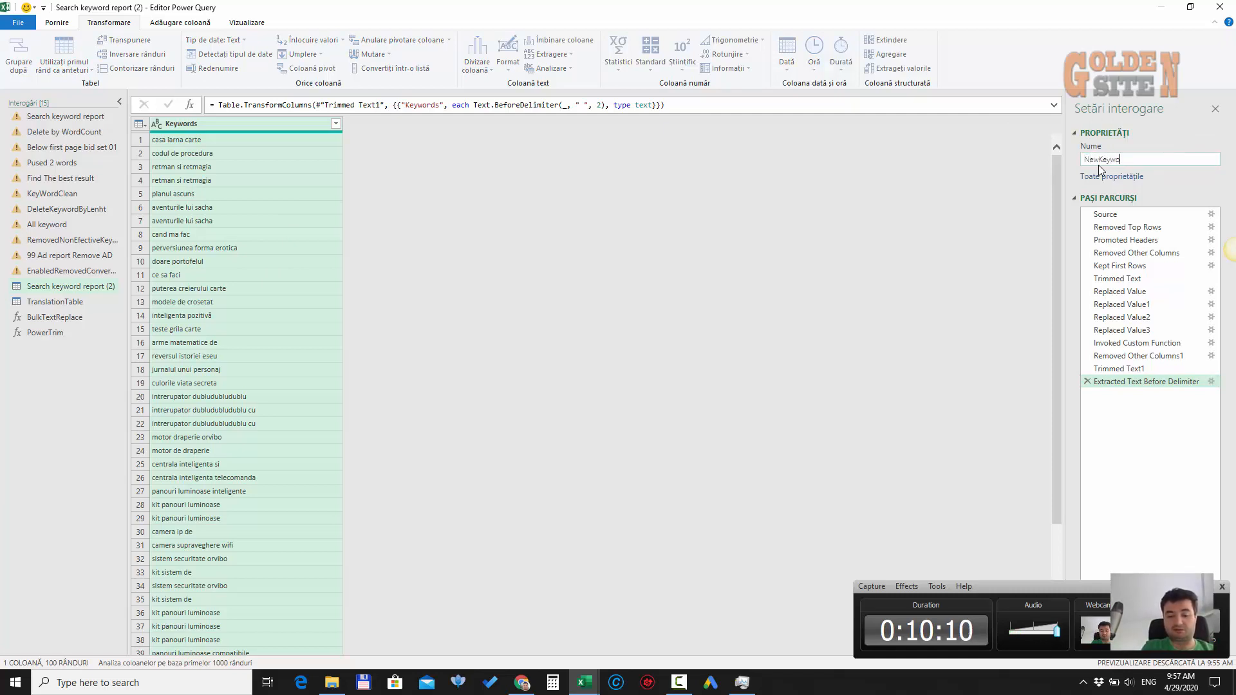
{"action": "type", "text": "rds"}
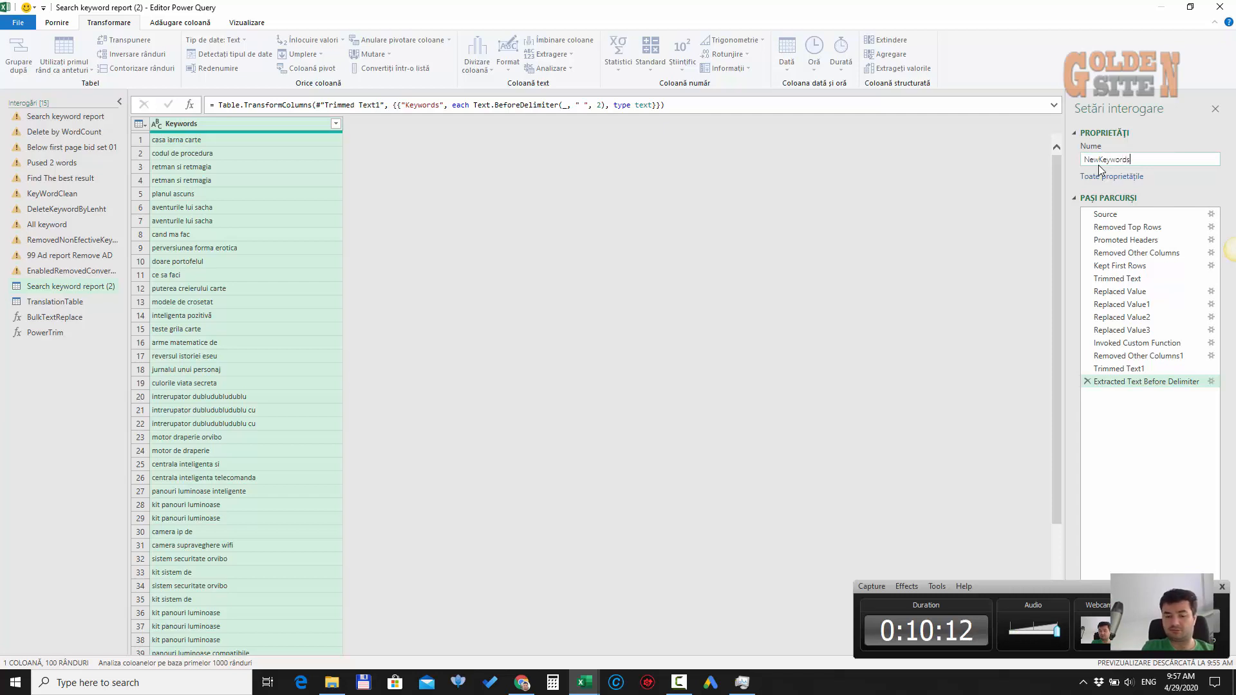
{"action": "key", "text": "BackSpace"}
{"action": "type", "text": "Fro"}
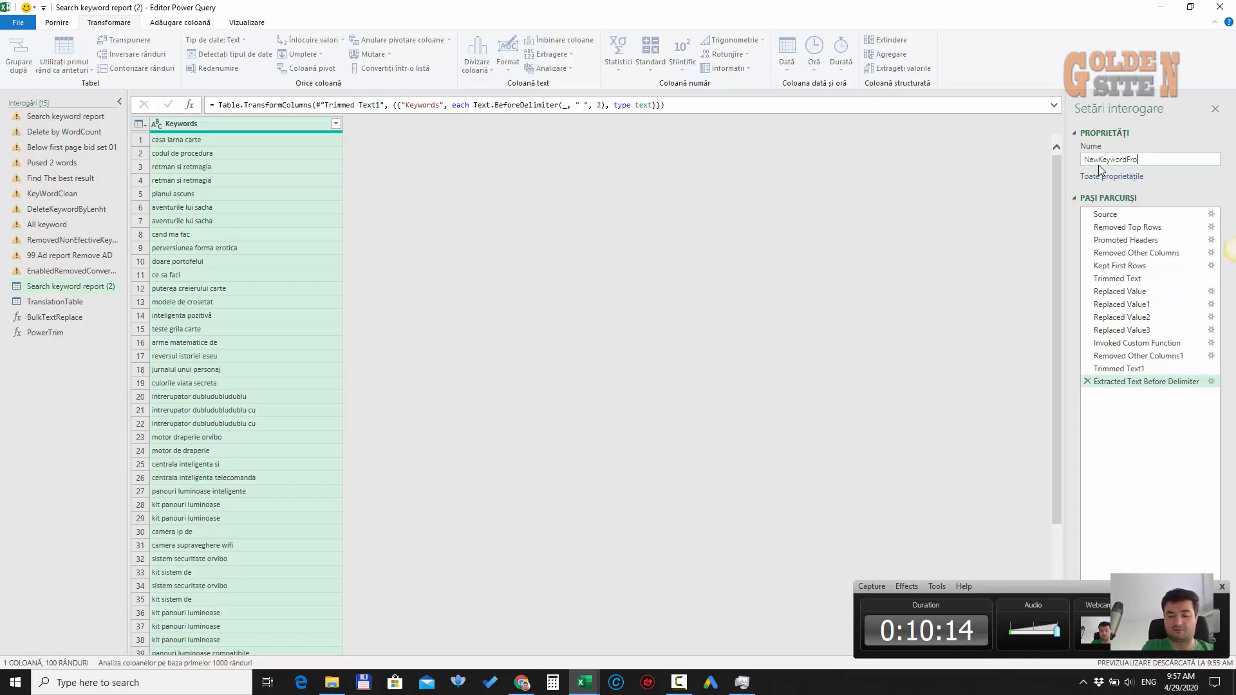
{"action": "type", "text": "mLowSea"}
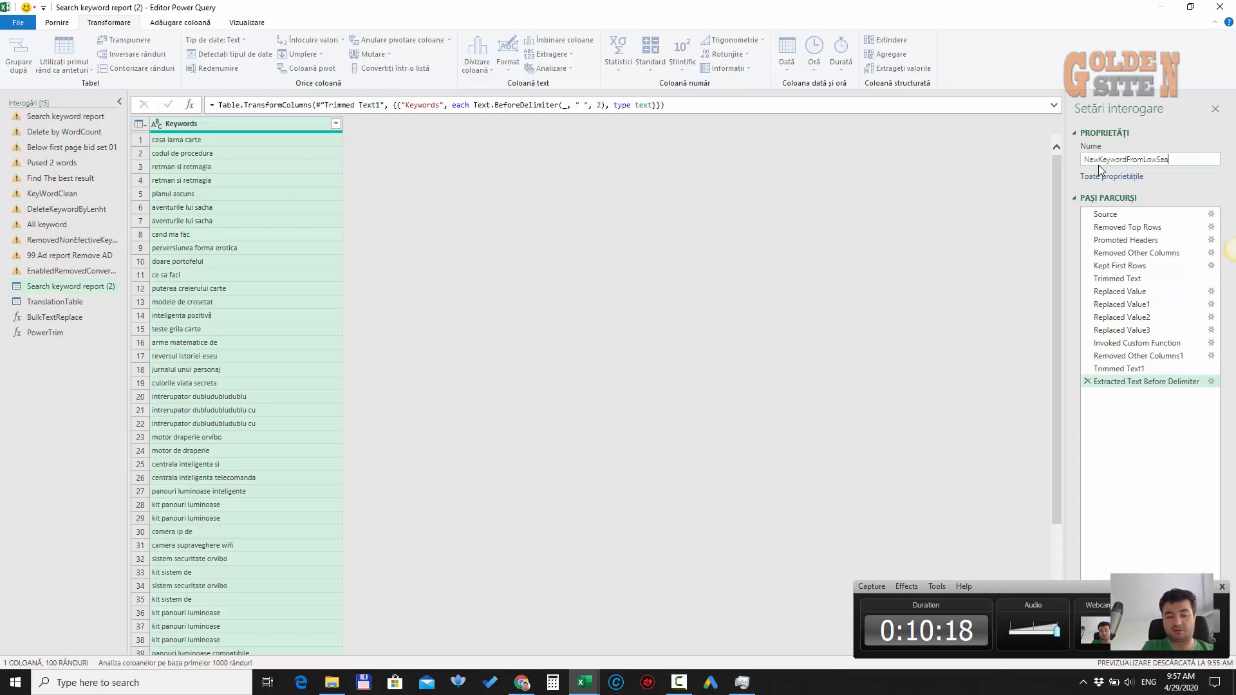
{"action": "type", "text": "rch"}
{"action": "key", "text": "Return"}
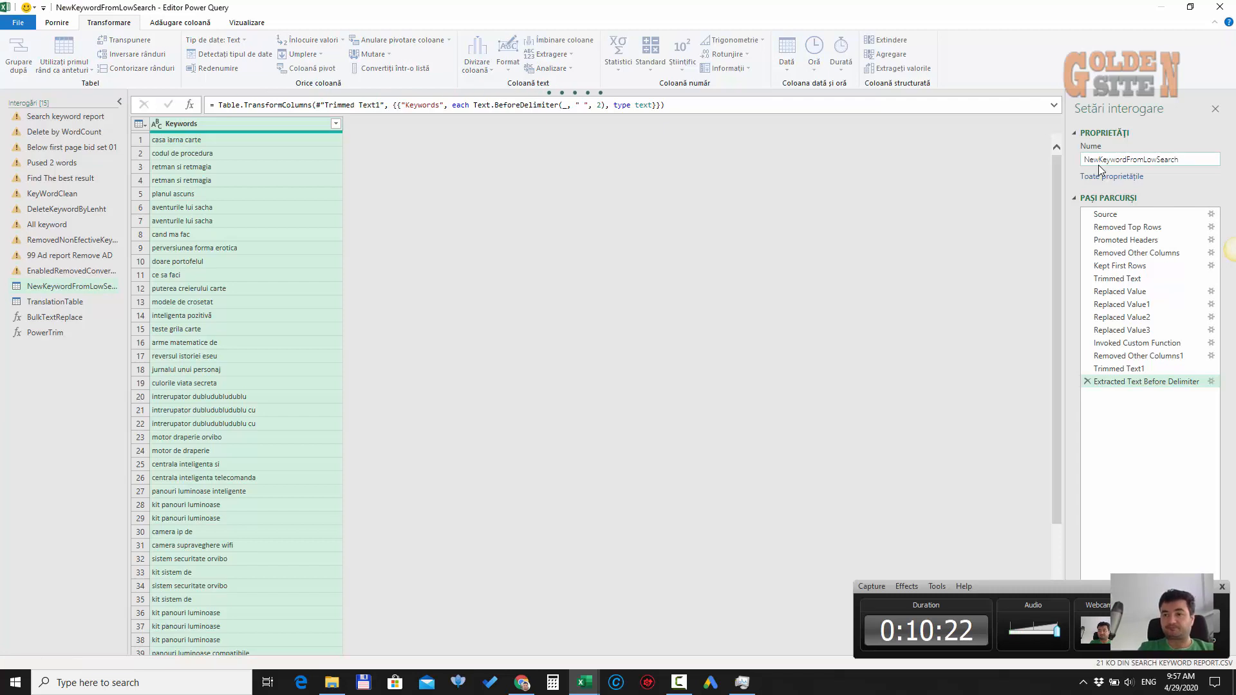
Edit the first Removed Other Columns step to keep the Campaign and Ad group columns along with Keyword
{"action": "left_click", "coordinate": [1172, 253]}
{"action": "left_click", "coordinate": [1211, 253]}
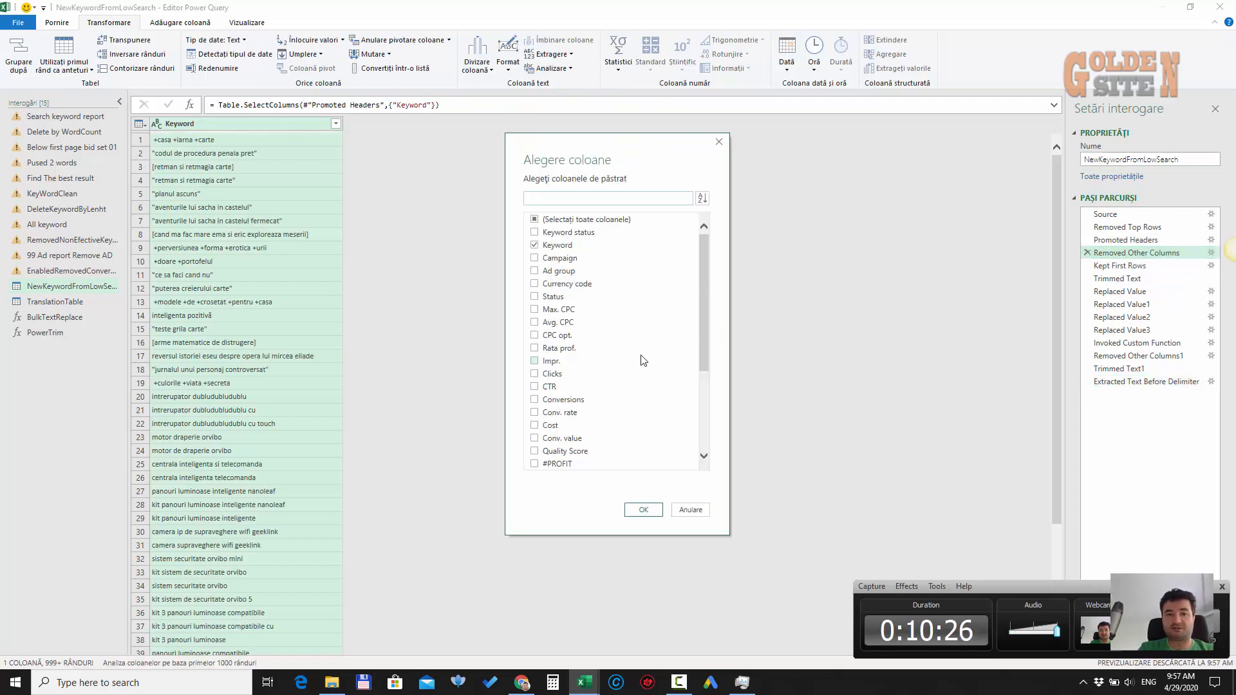
{"action": "left_click", "coordinate": [561, 257]}
{"action": "left_click", "coordinate": [552, 271]}
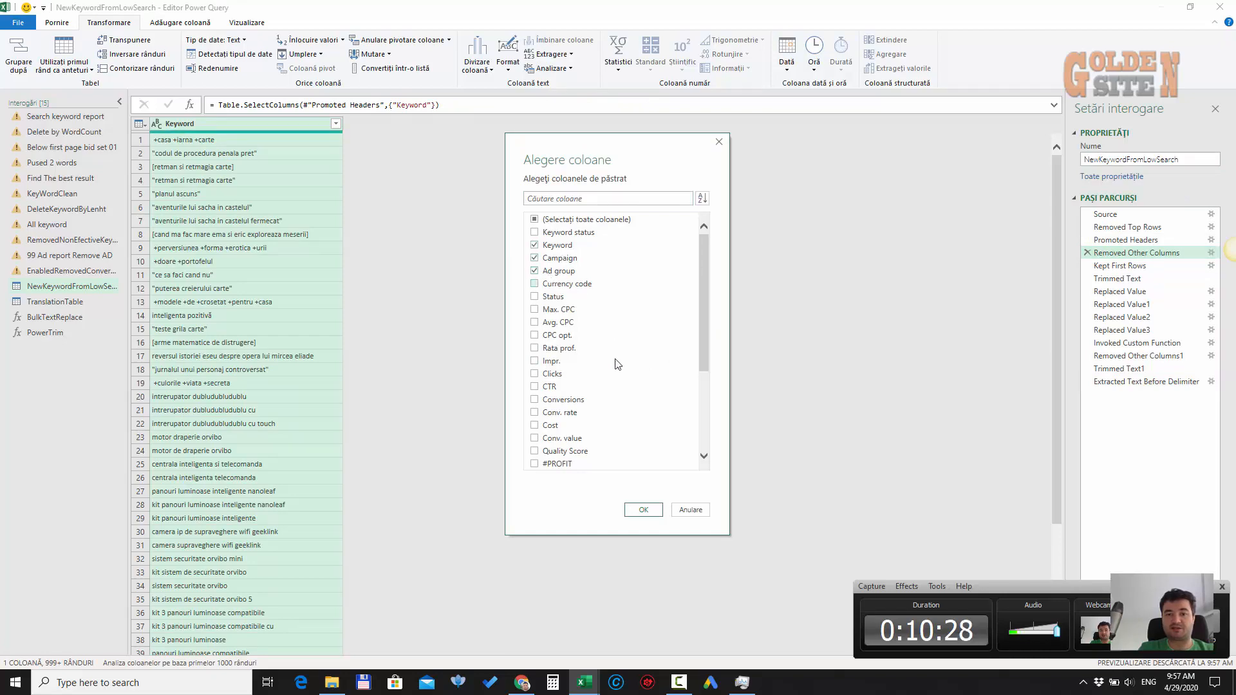
{"action": "left_click", "coordinate": [643, 510]}
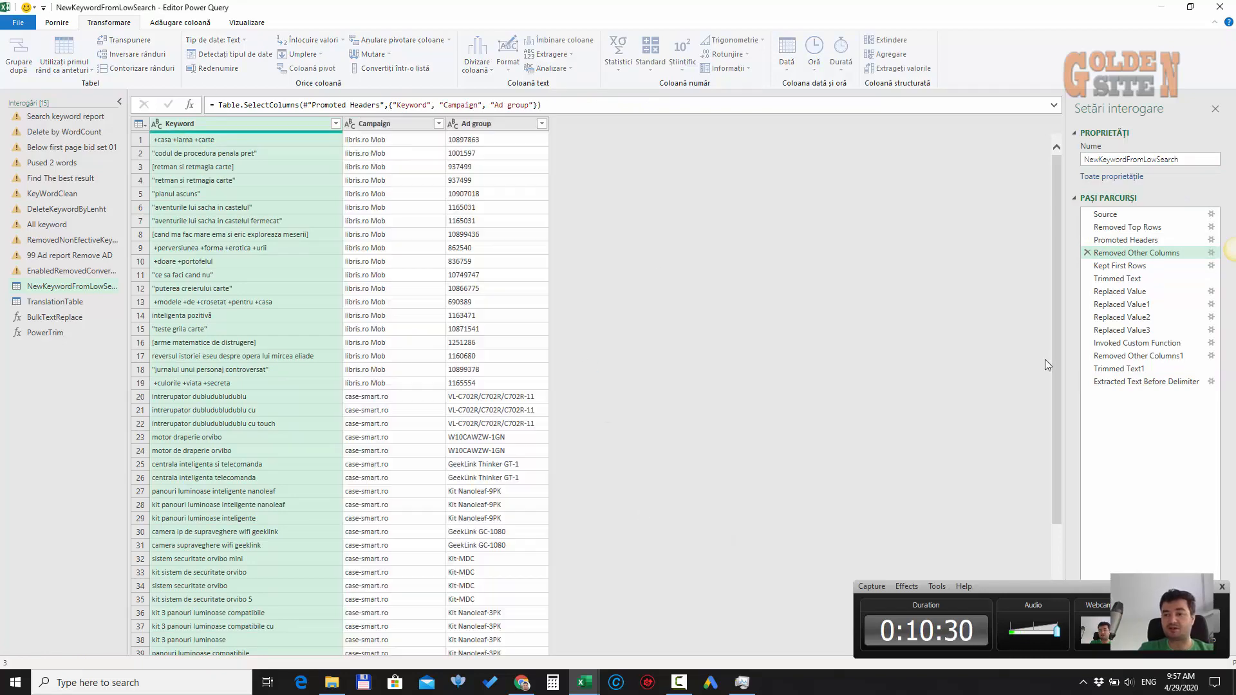
Edit the Removed Other Columns1 step to keep Campaign and Ad group along with Keywords
{"action": "left_click", "coordinate": [1148, 382]}
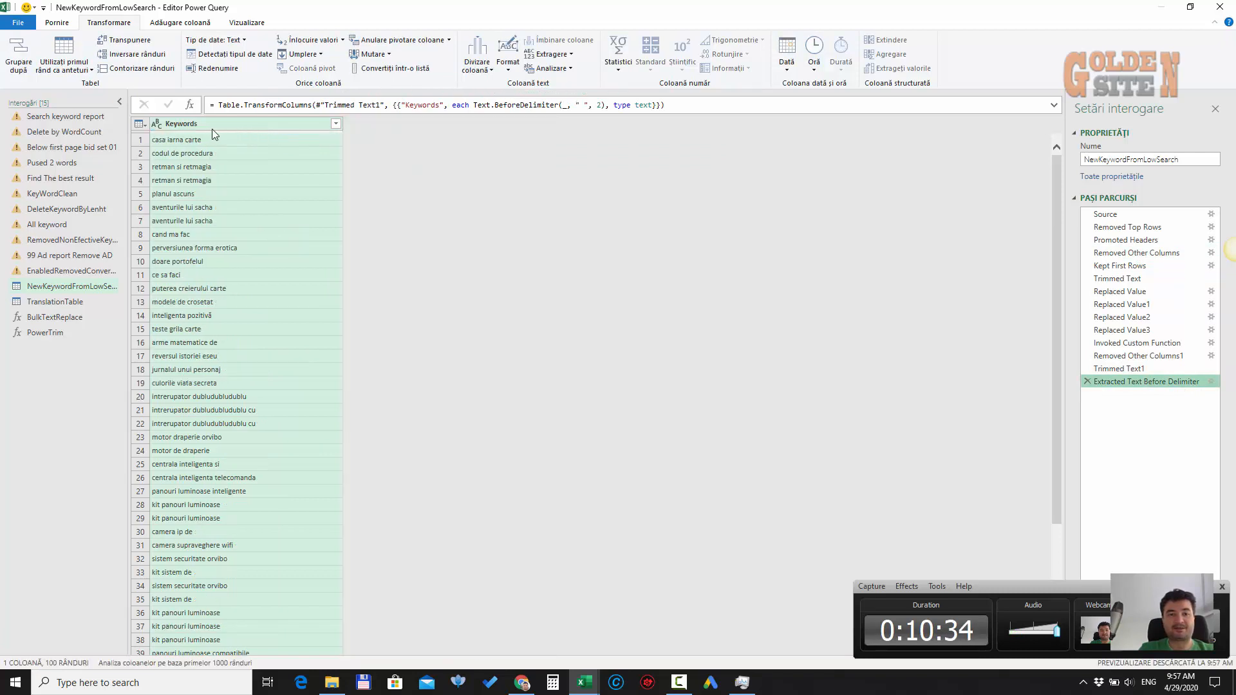
{"action": "left_click", "coordinate": [1138, 357]}
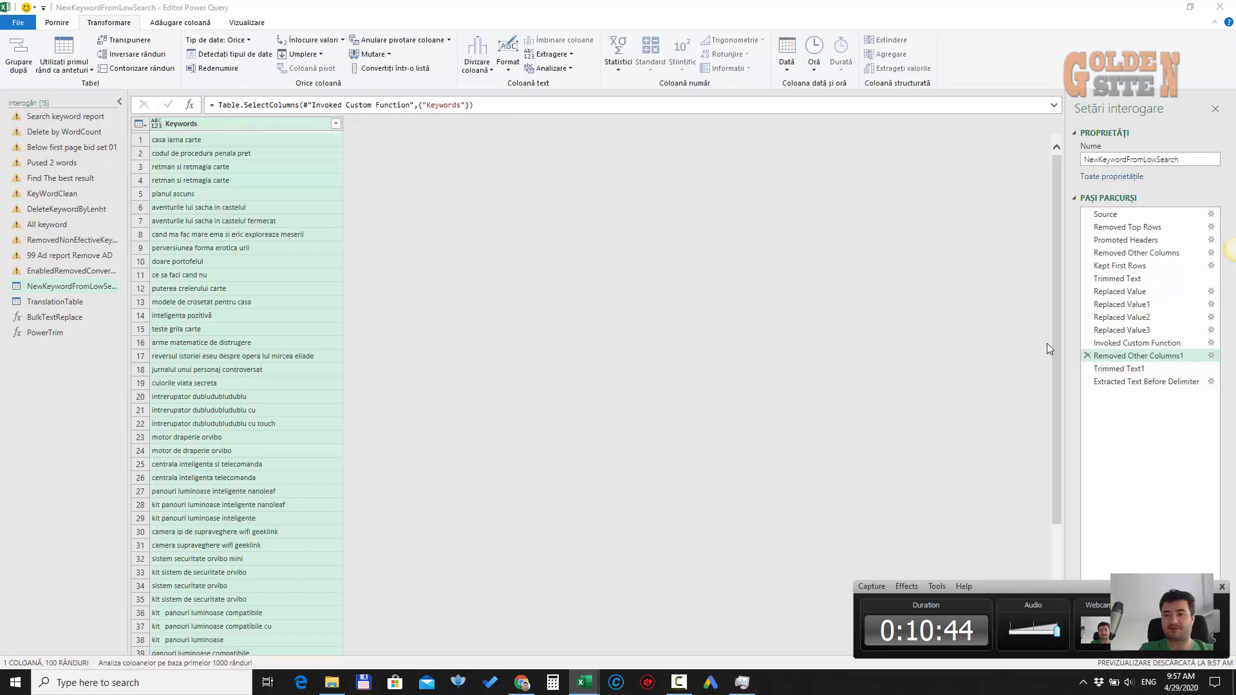
{"action": "left_click", "coordinate": [1211, 356]}
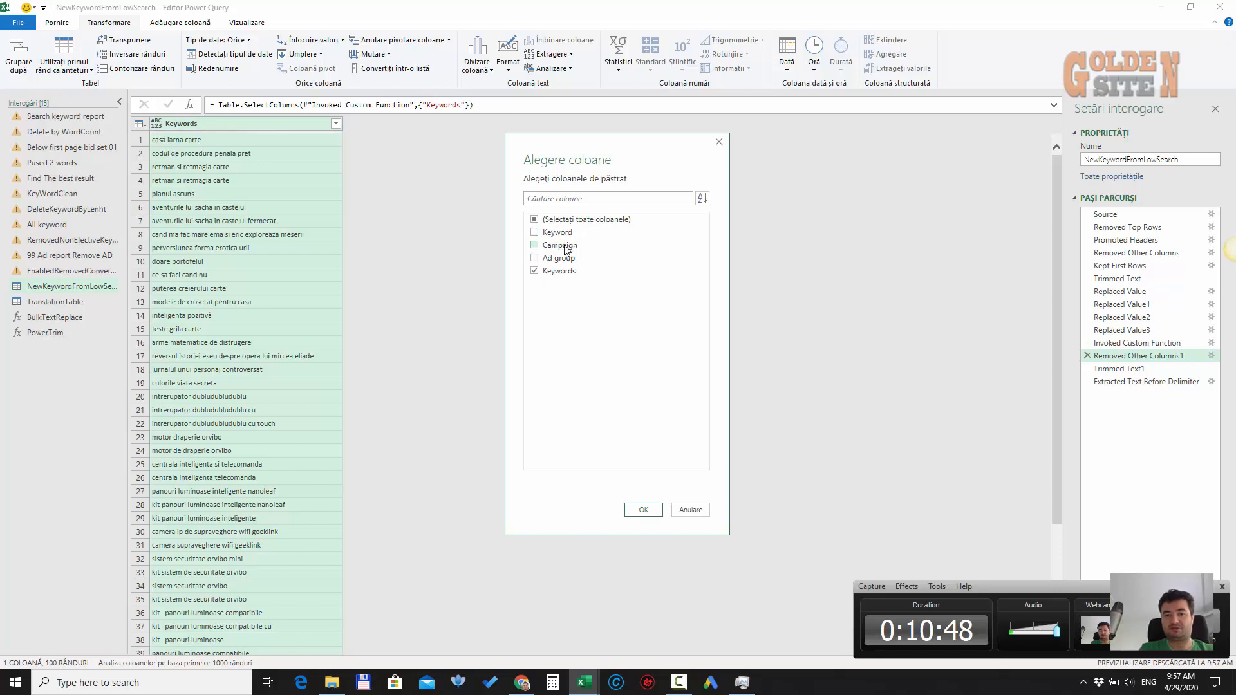
{"action": "left_click", "coordinate": [640, 510]}
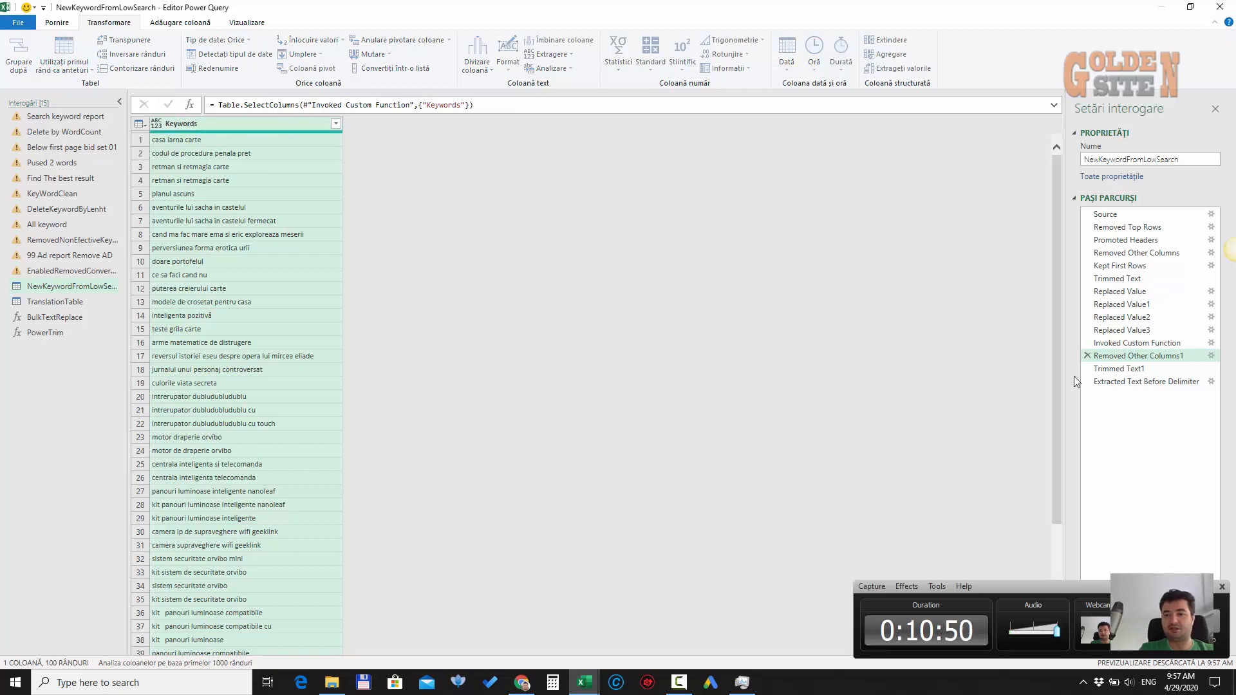
Rename the Keywords column as Keyword after the Extracted Text Before Delimiter step
{"action": "left_click", "coordinate": [1145, 382]}
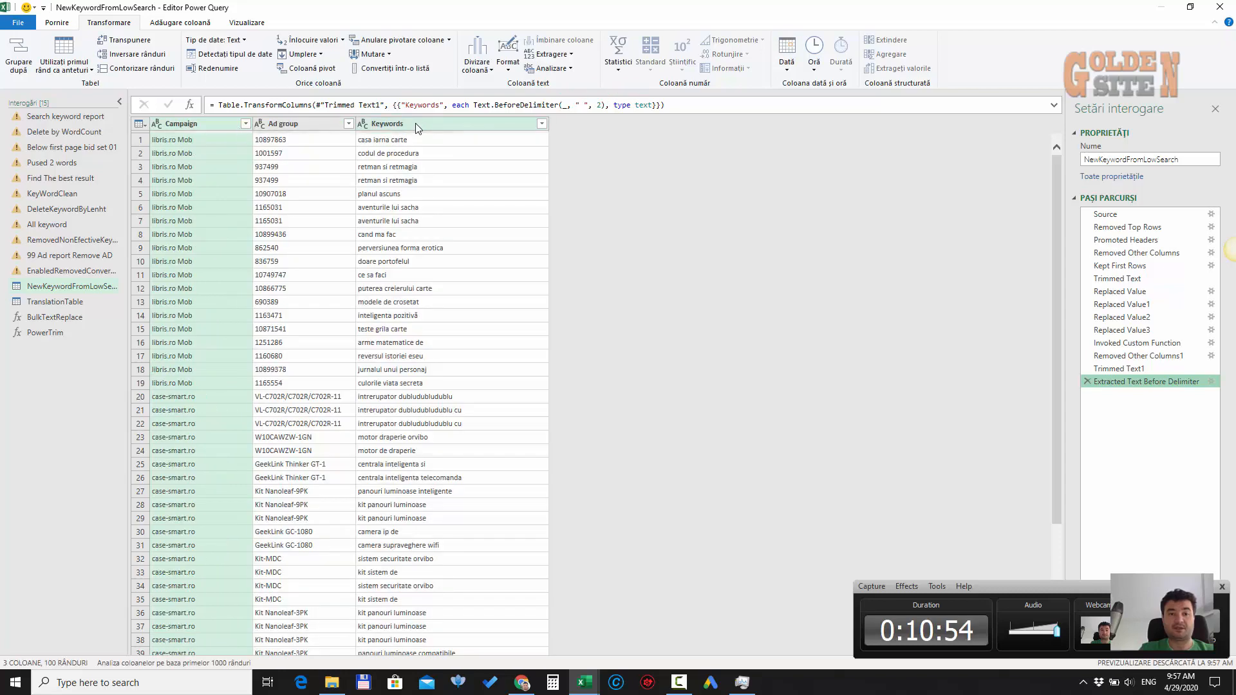
{"action": "double_click", "coordinate": [415, 124]}
{"action": "left_click", "coordinate": [424, 123]}
{"action": "key", "text": "BackSpace"}
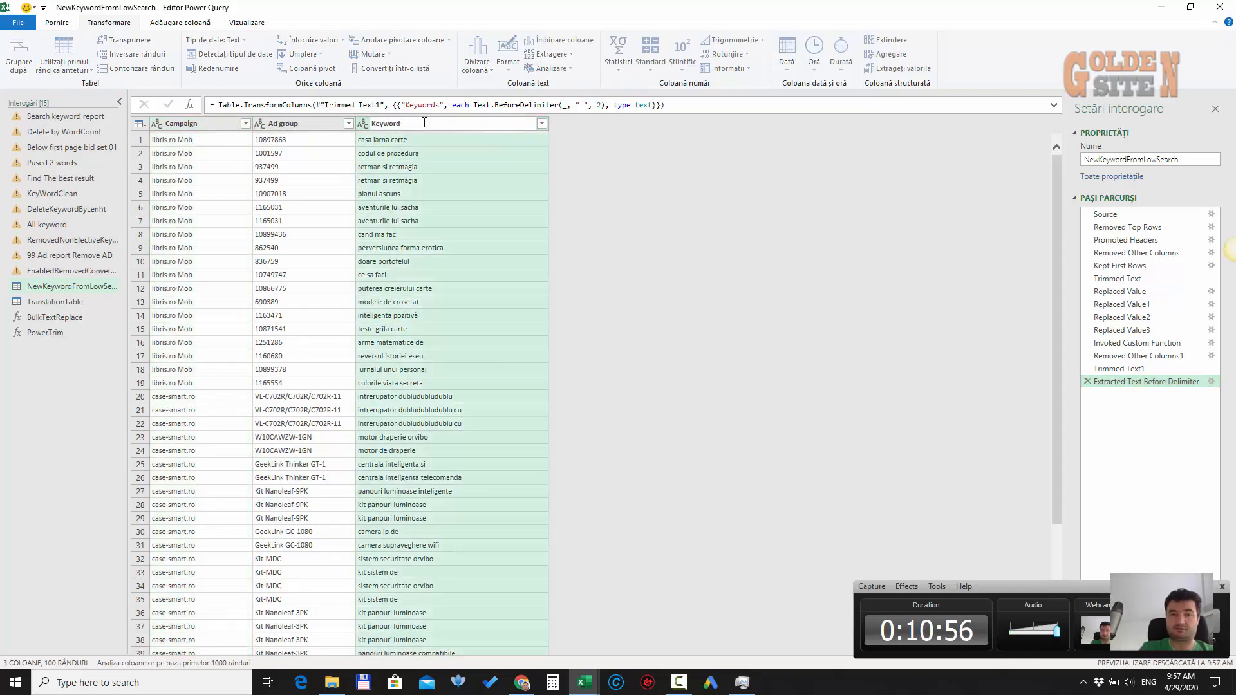
{"action": "key", "text": "Return"}
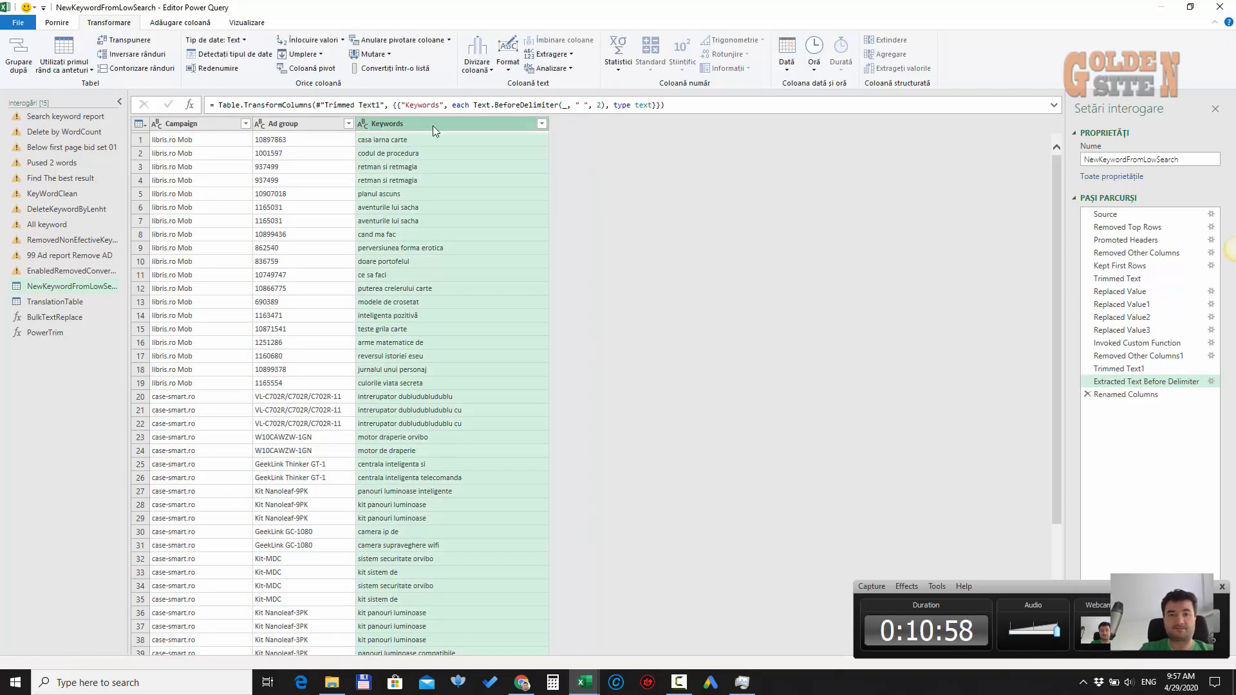
Duplicate the NewKeywordFromLowSearch query and return to the original query
{"action": "right_click", "coordinate": [82, 286]}
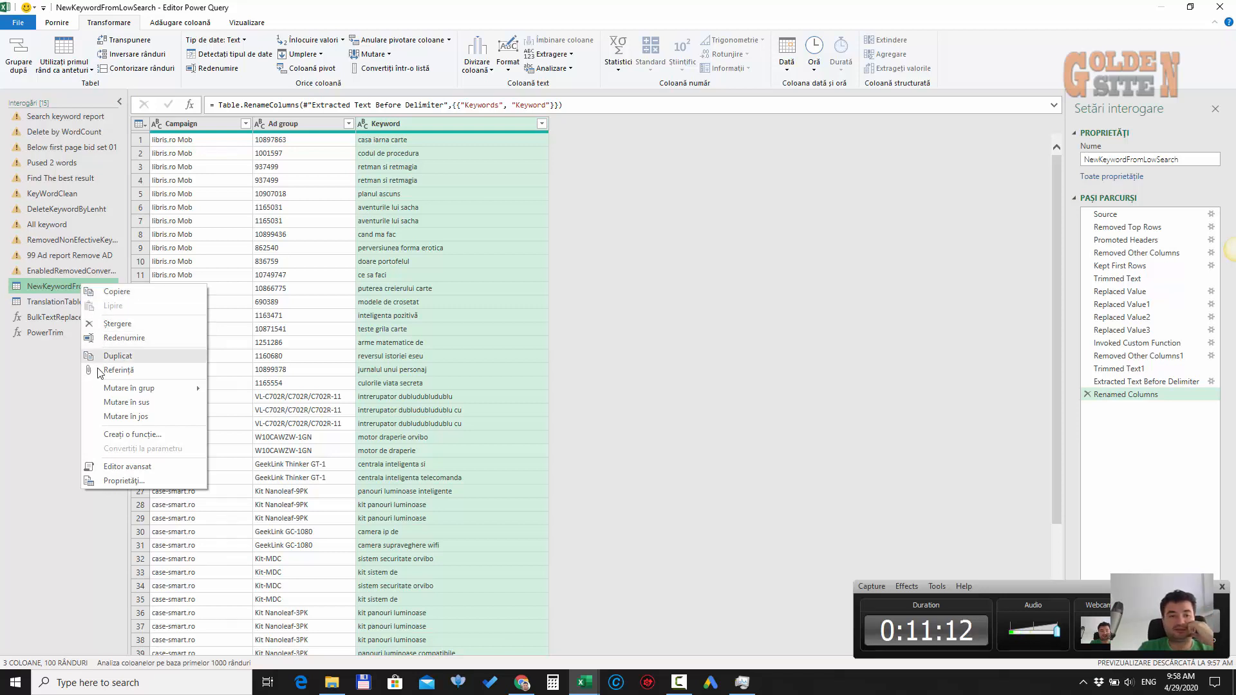
{"action": "left_click", "coordinate": [128, 353]}
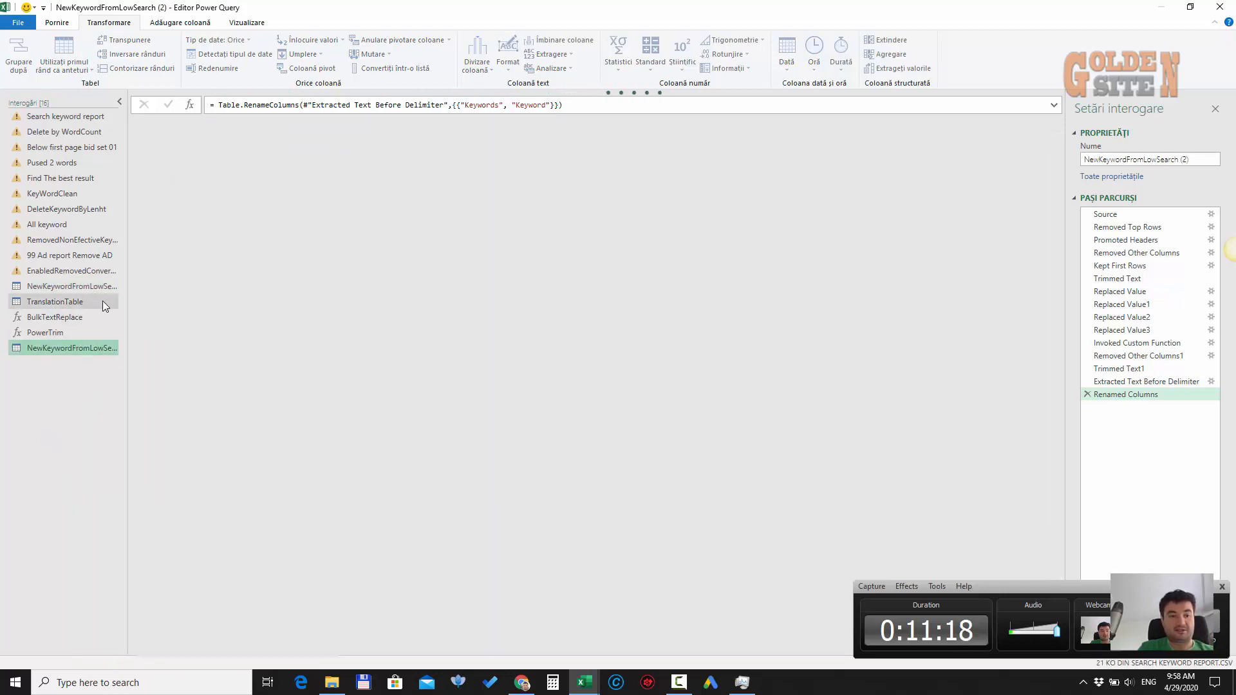
{"action": "left_click", "coordinate": [87, 287]}
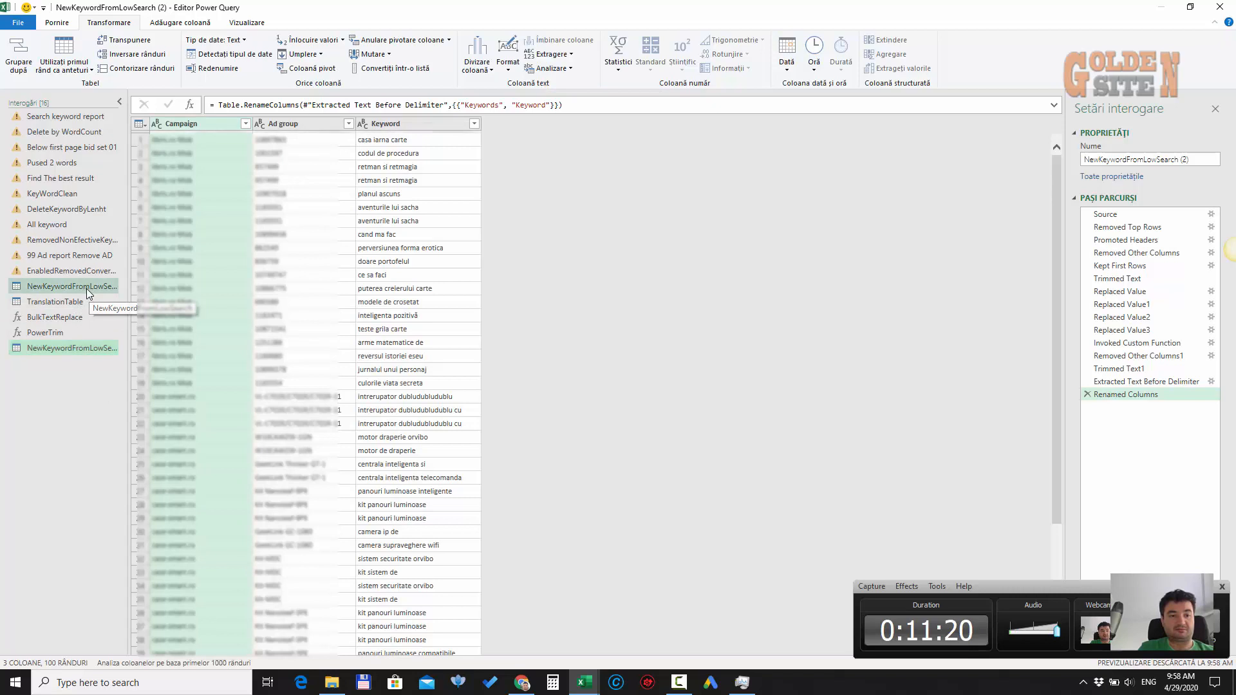
Move both NewKeywordFromLowSearch queries into a new group named Optimise Low Search and widen the query list to show full names
{"action": "right_click", "coordinate": [86, 288]}
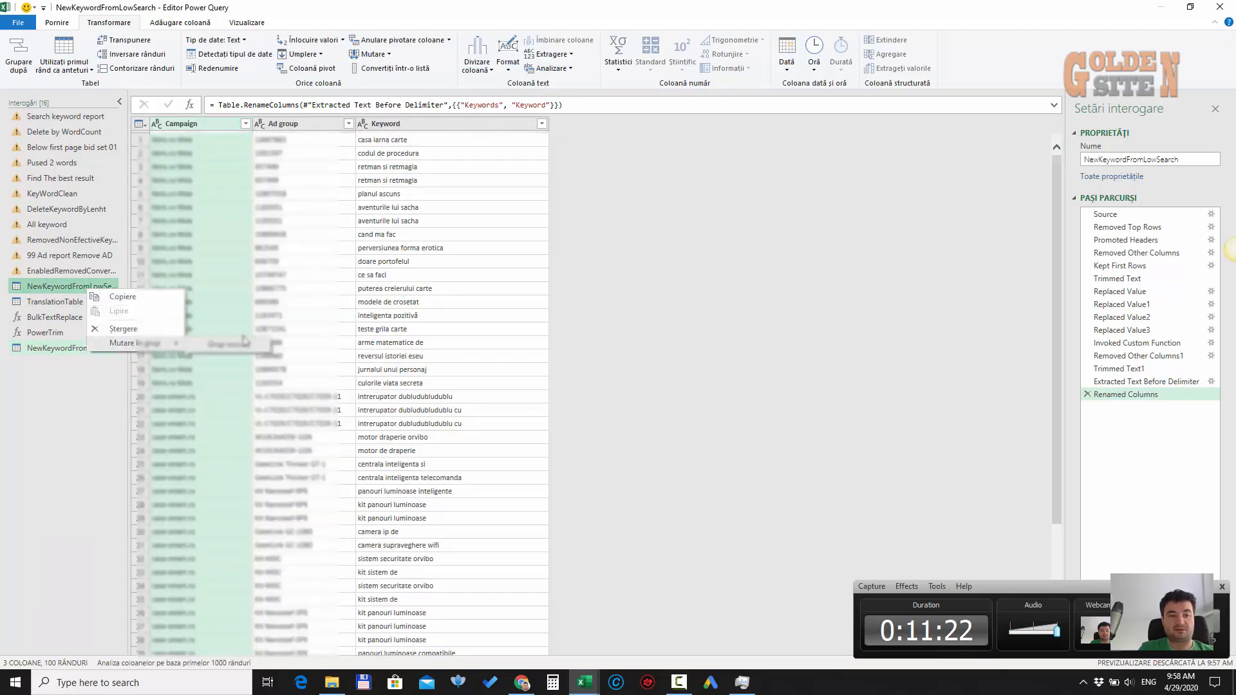
{"action": "left_click", "coordinate": [242, 336]}
{"action": "right_click", "coordinate": [75, 287]}
{"action": "mouse_move", "coordinate": [123, 338]}
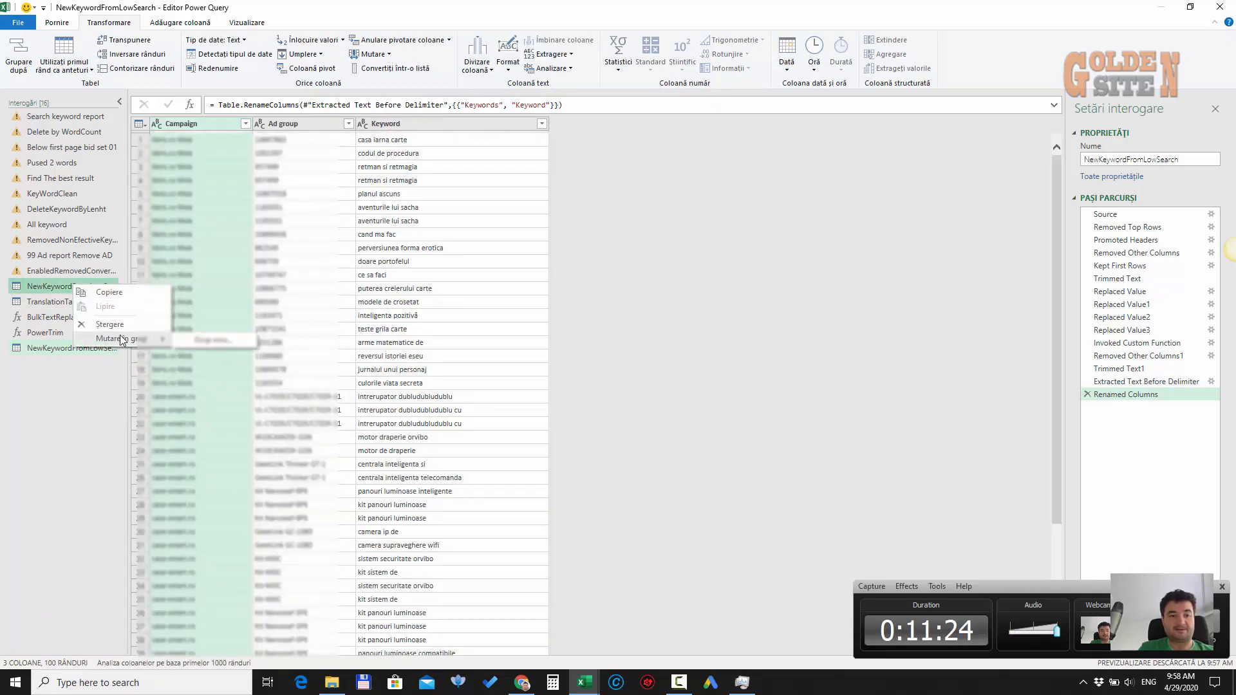
{"action": "left_click", "coordinate": [227, 338]}
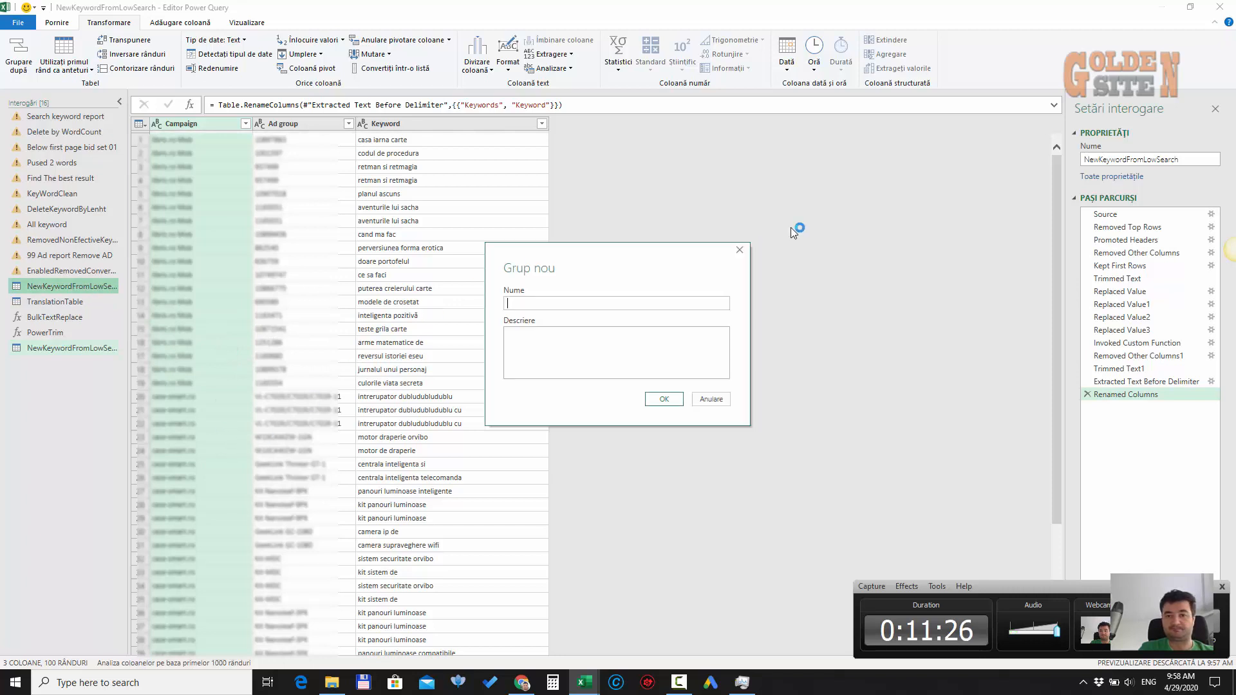
{"action": "type", "text": "Op"}
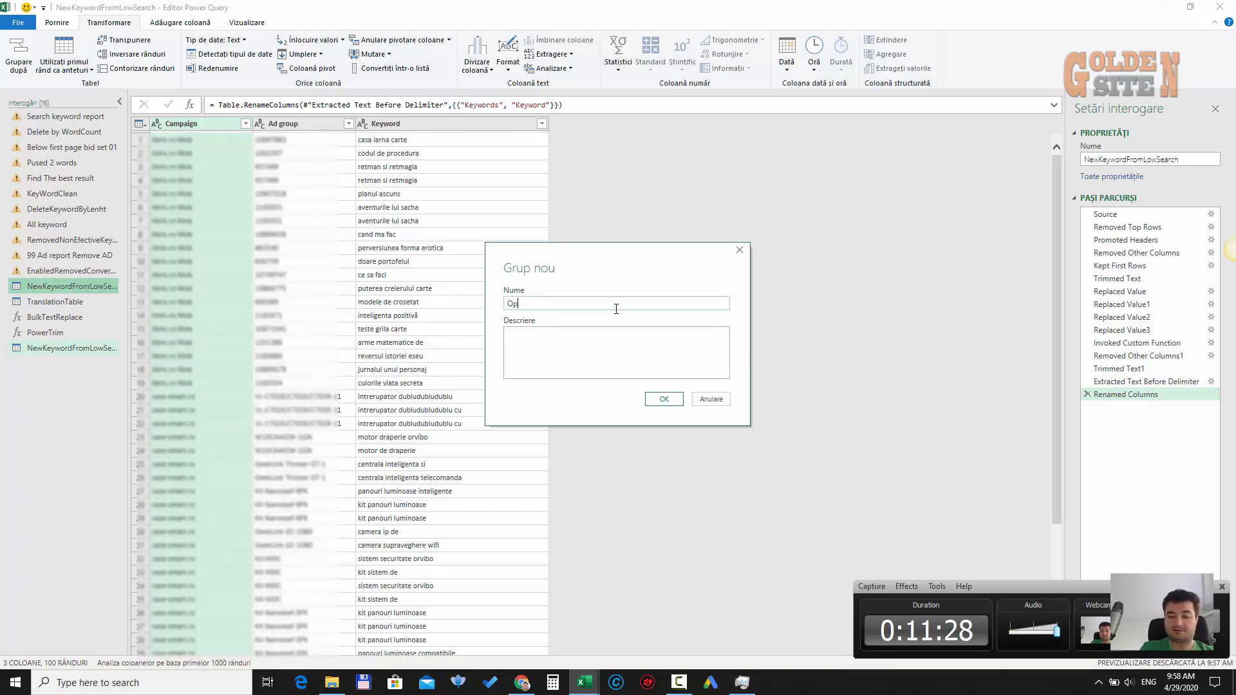
{"action": "type", "text": "timise Low S"}
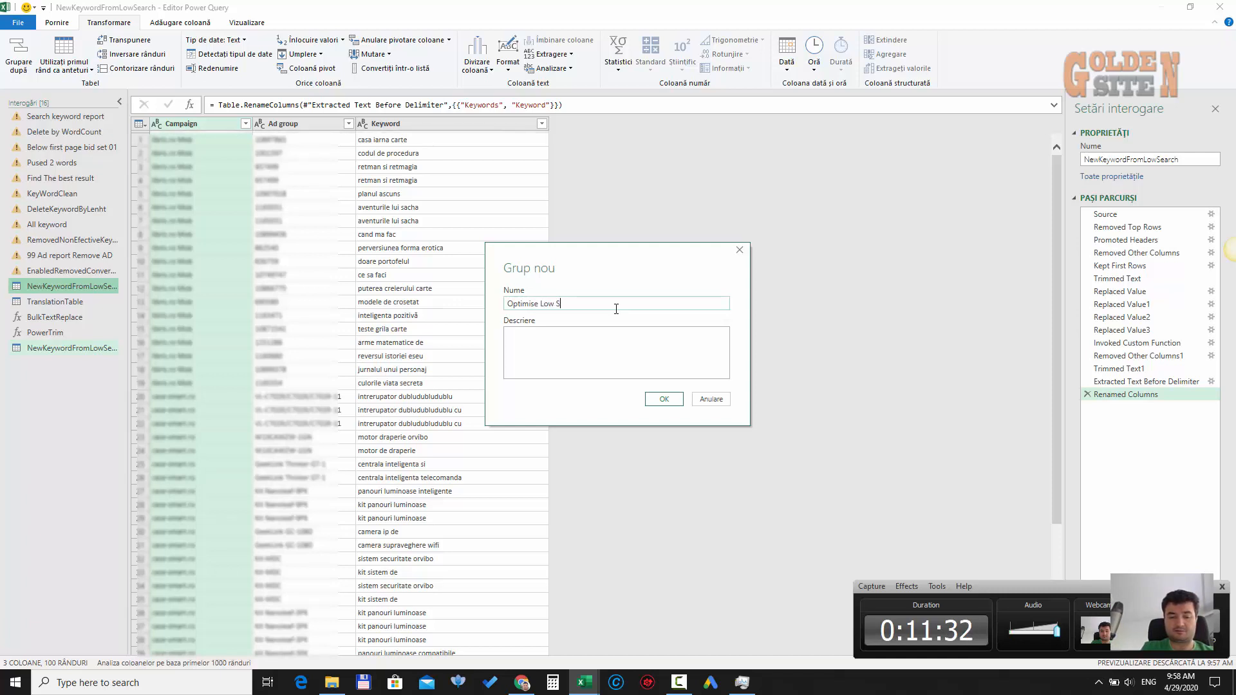
{"action": "type", "text": "earch"}
{"action": "key", "text": "Return"}
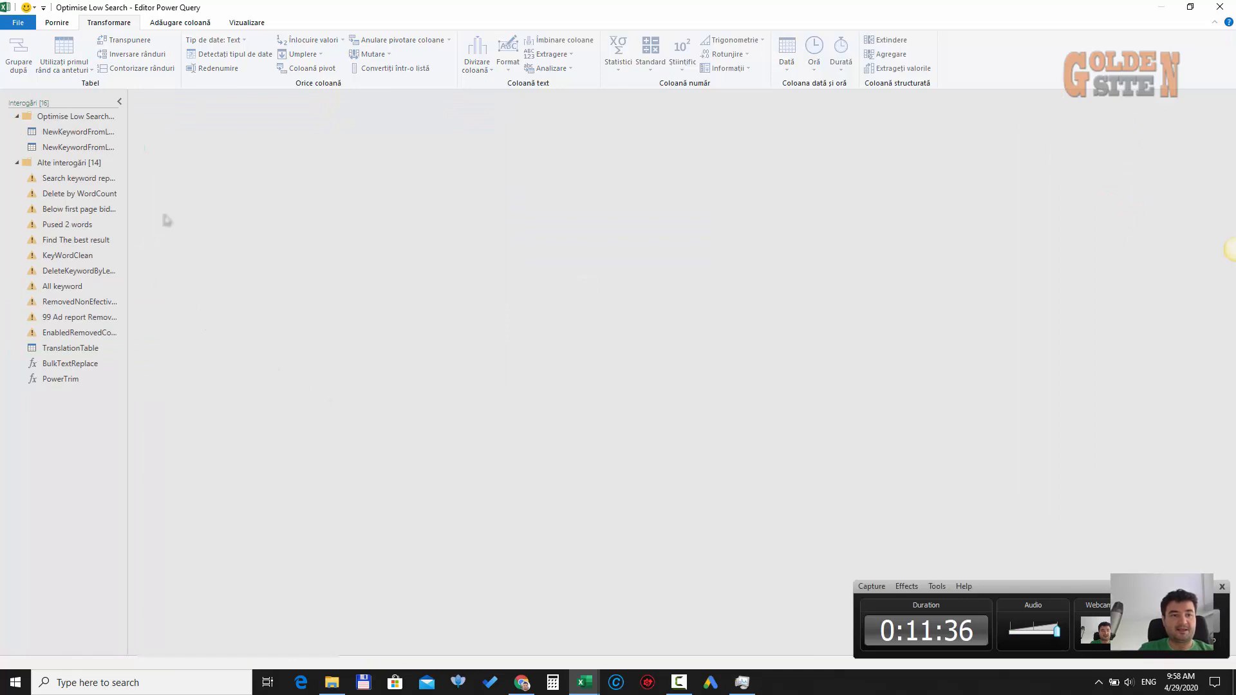
{"action": "left_click_drag", "start_coordinate": [128, 145], "coordinate": [260, 149]}
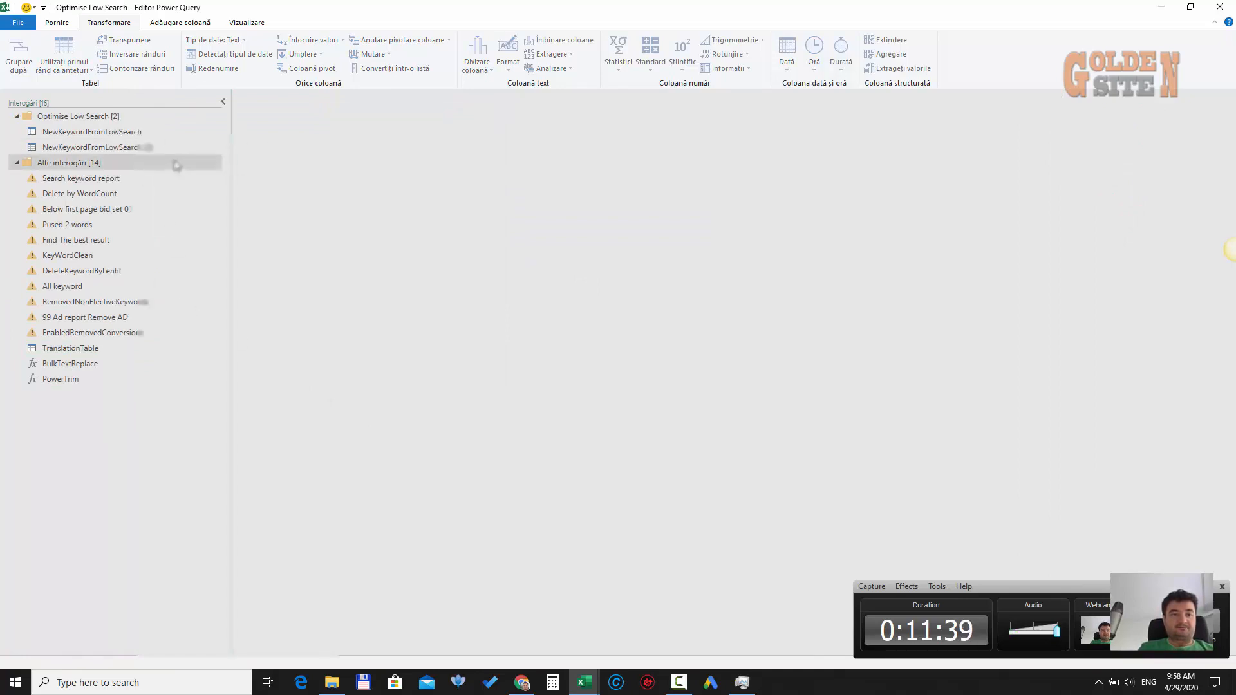
Delete the Kept First Rows step from the original NewKeywordFromLowSearch query
{"action": "left_click", "coordinate": [158, 150]}
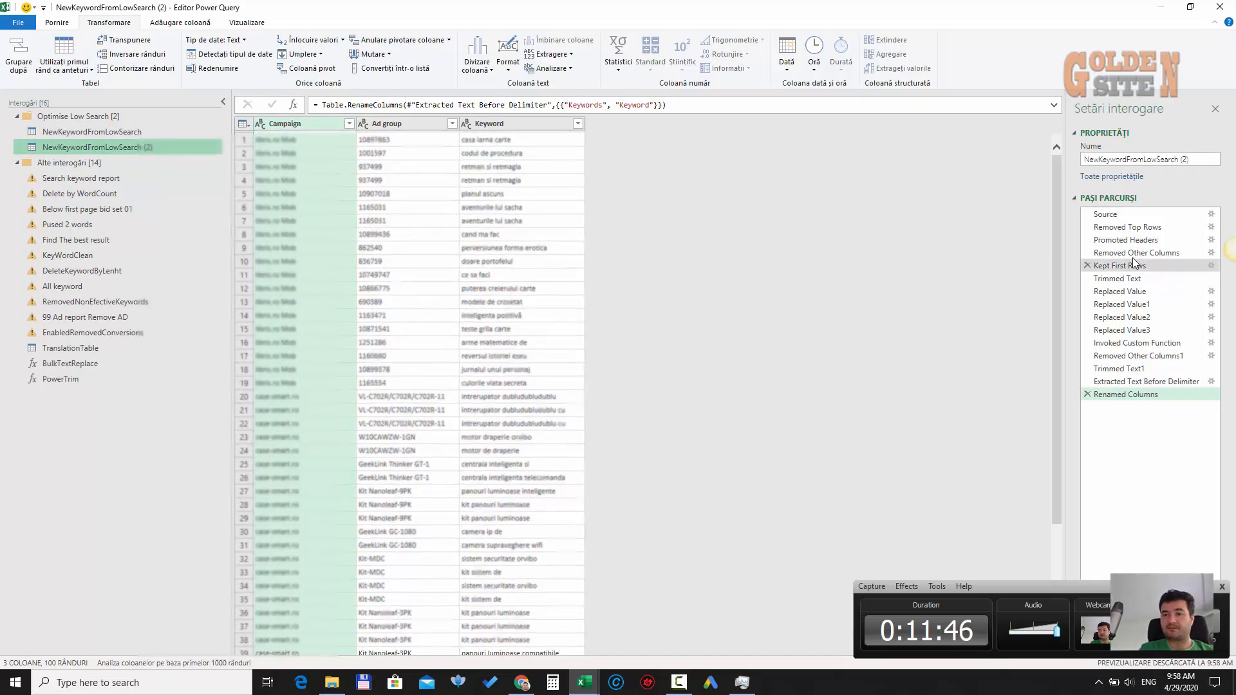
{"action": "left_click", "coordinate": [1170, 258]}
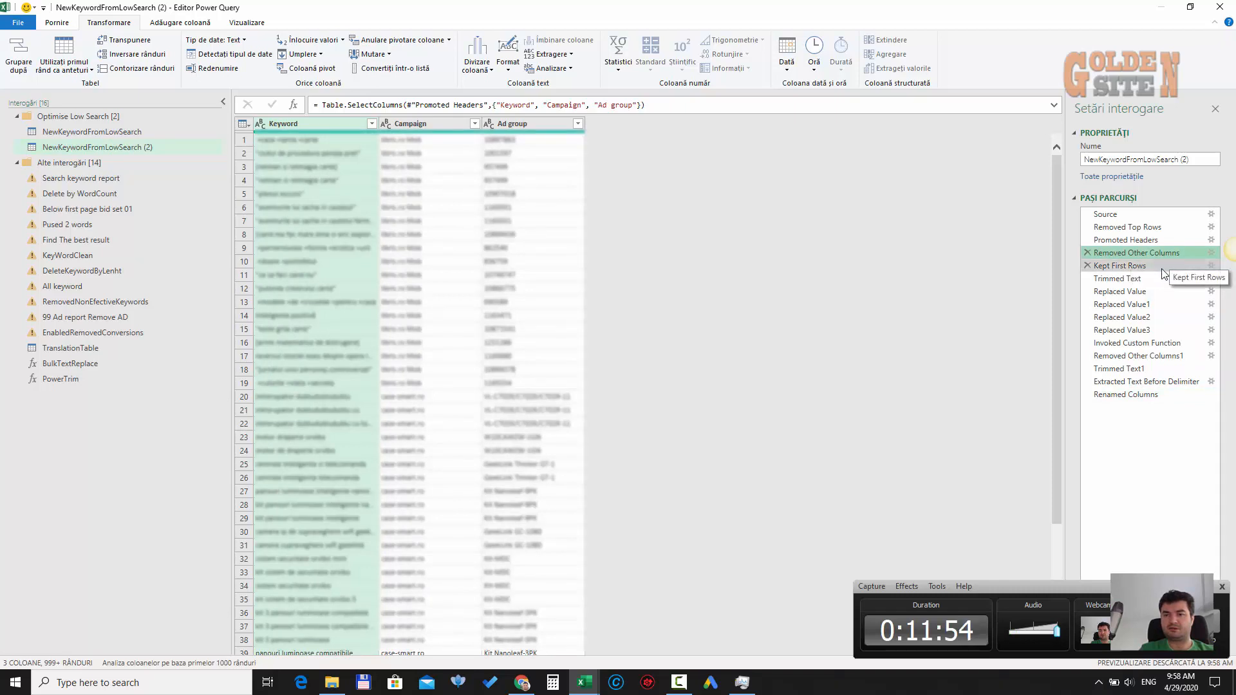
{"action": "left_click", "coordinate": [1162, 270]}
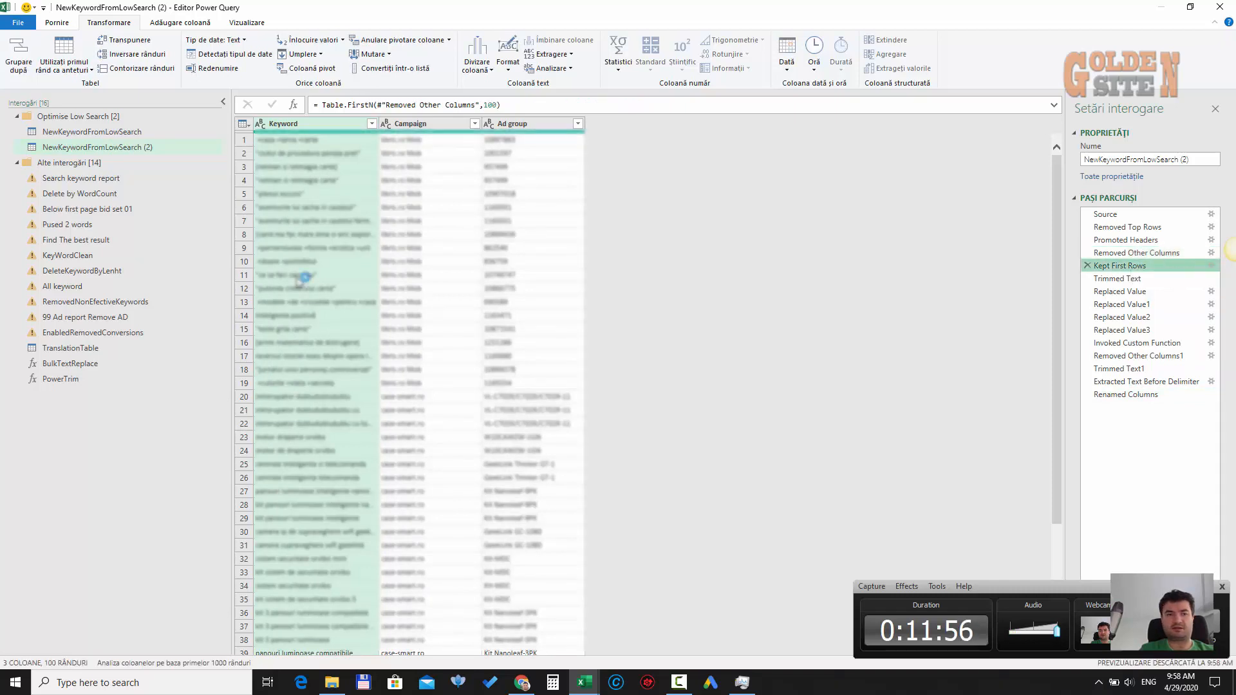
{"action": "left_click", "coordinate": [134, 134]}
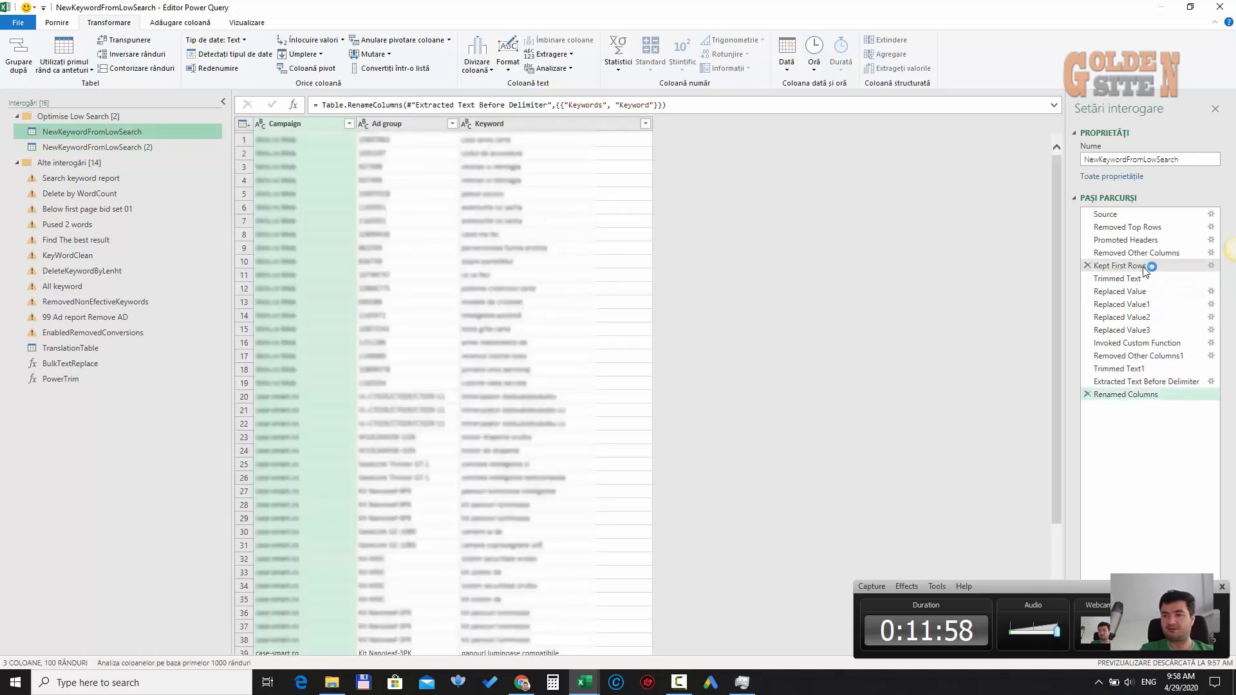
{"action": "left_click", "coordinate": [1139, 267]}
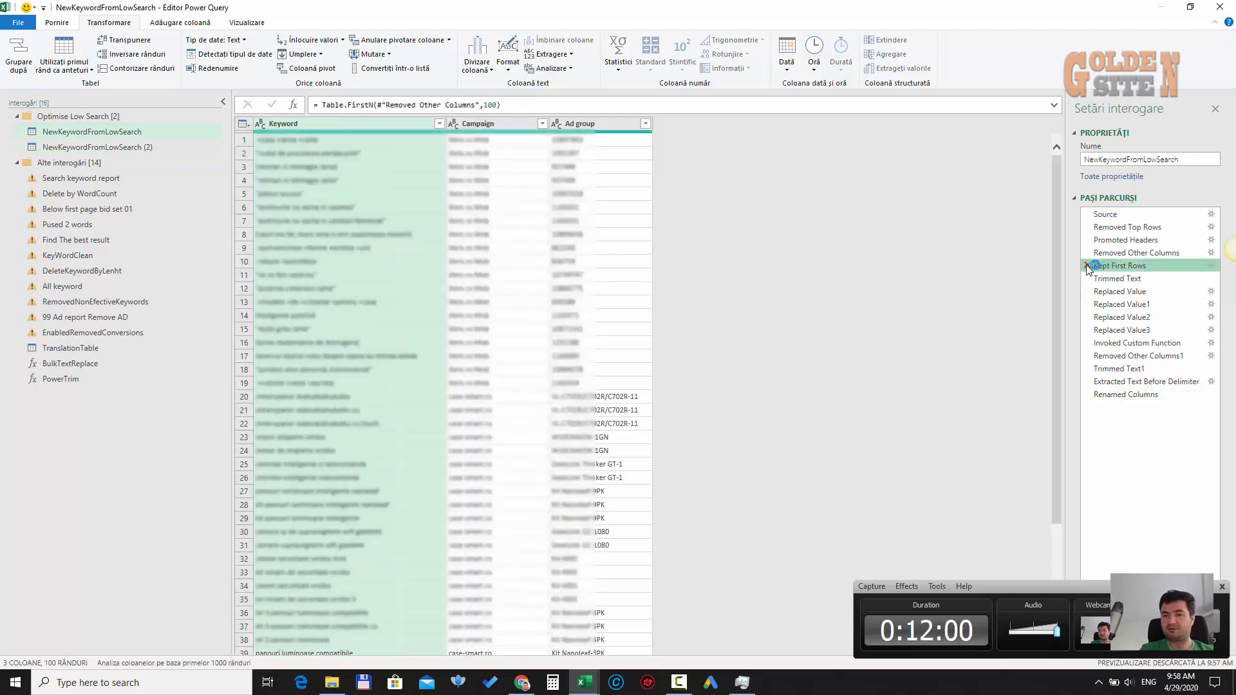
{"action": "left_click", "coordinate": [1088, 266]}
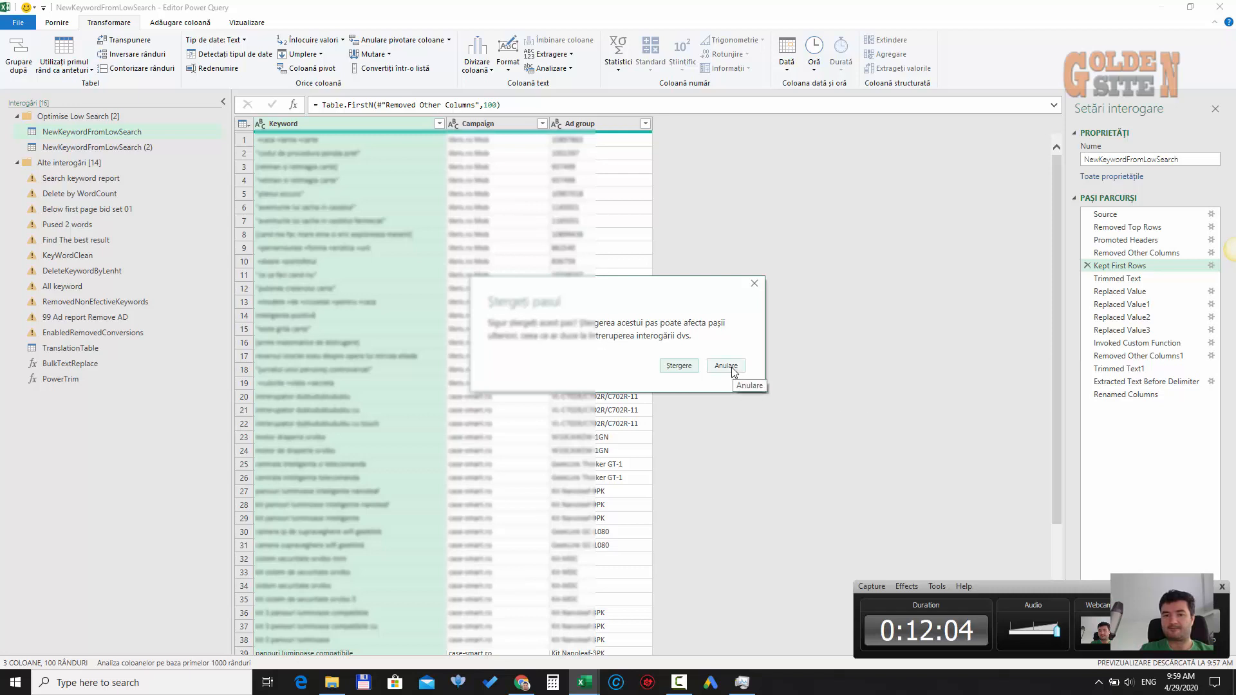
{"action": "left_click", "coordinate": [679, 367]}
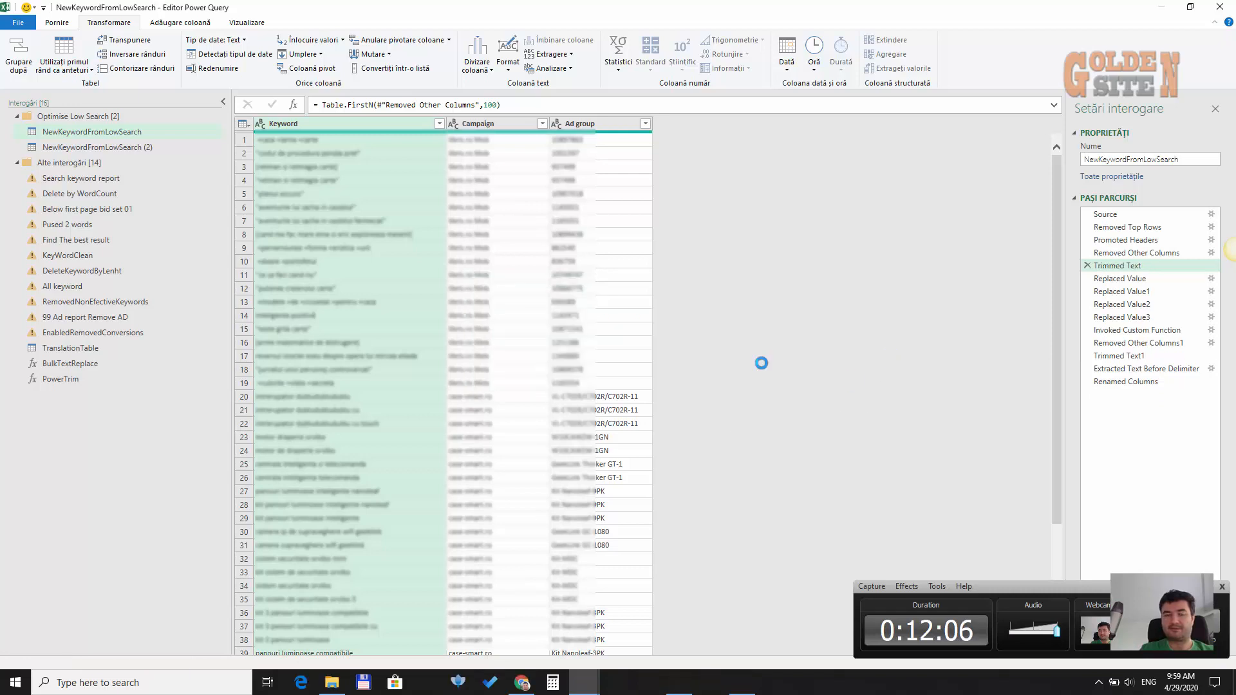
Place the duplicate query above the original in its group and rename it as DeleteKeywordFromLowSearch
{"action": "left_click", "coordinate": [137, 148]}
{"action": "left_click_drag", "start_coordinate": [114, 147], "coordinate": [156, 123]}
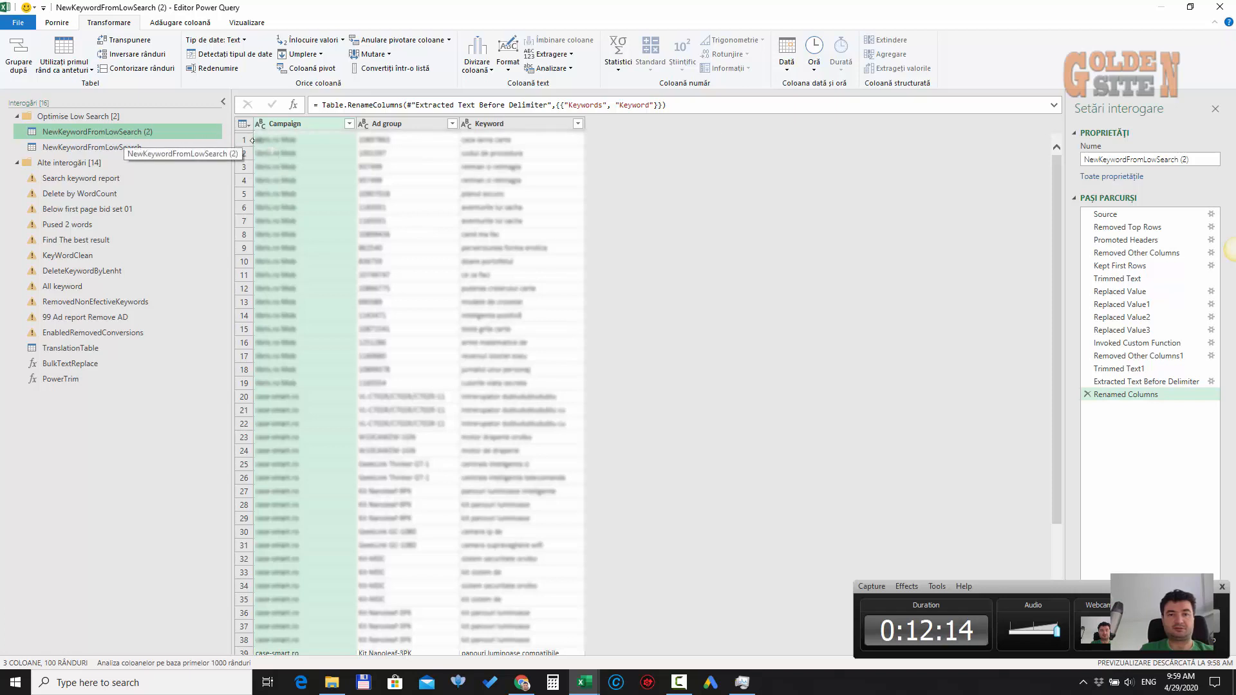
{"action": "double_click", "coordinate": [1100, 159]}
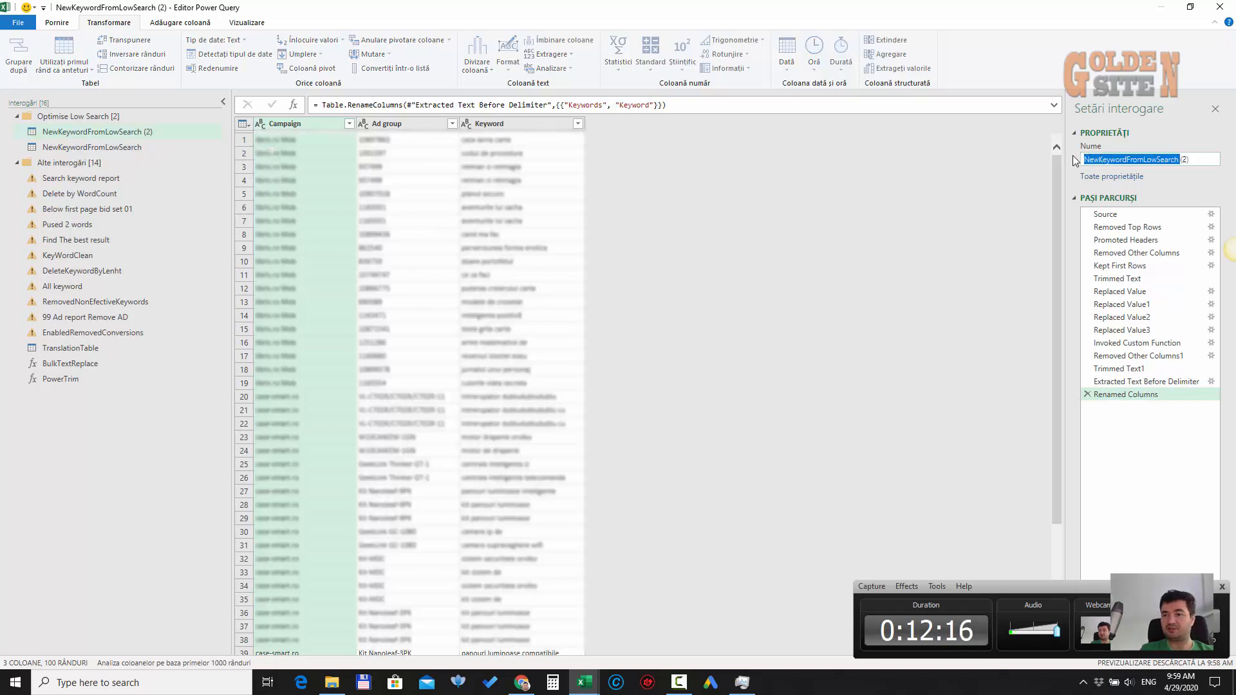
{"action": "left_click", "coordinate": [1139, 162]}
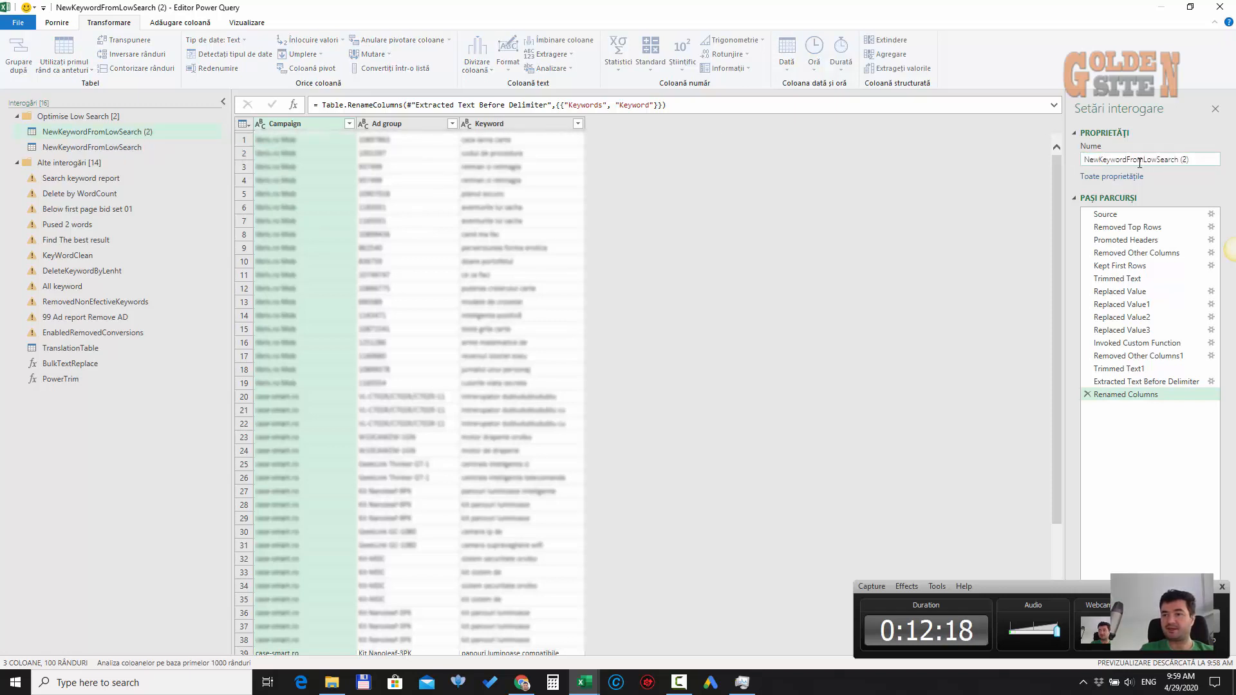
{"action": "left_click", "coordinate": [1098, 159]}
{"action": "key", "text": "BackSpace"}
{"action": "key", "text": "BackSpace"}
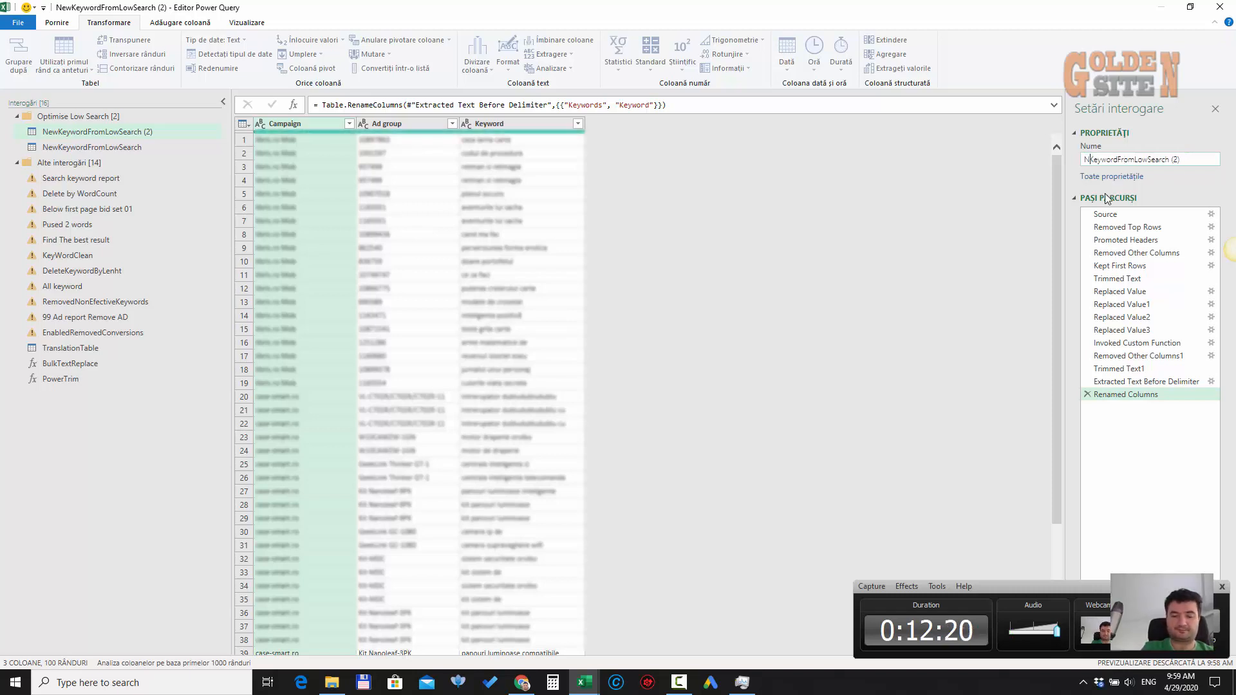
{"action": "type", "text": "Delete"}
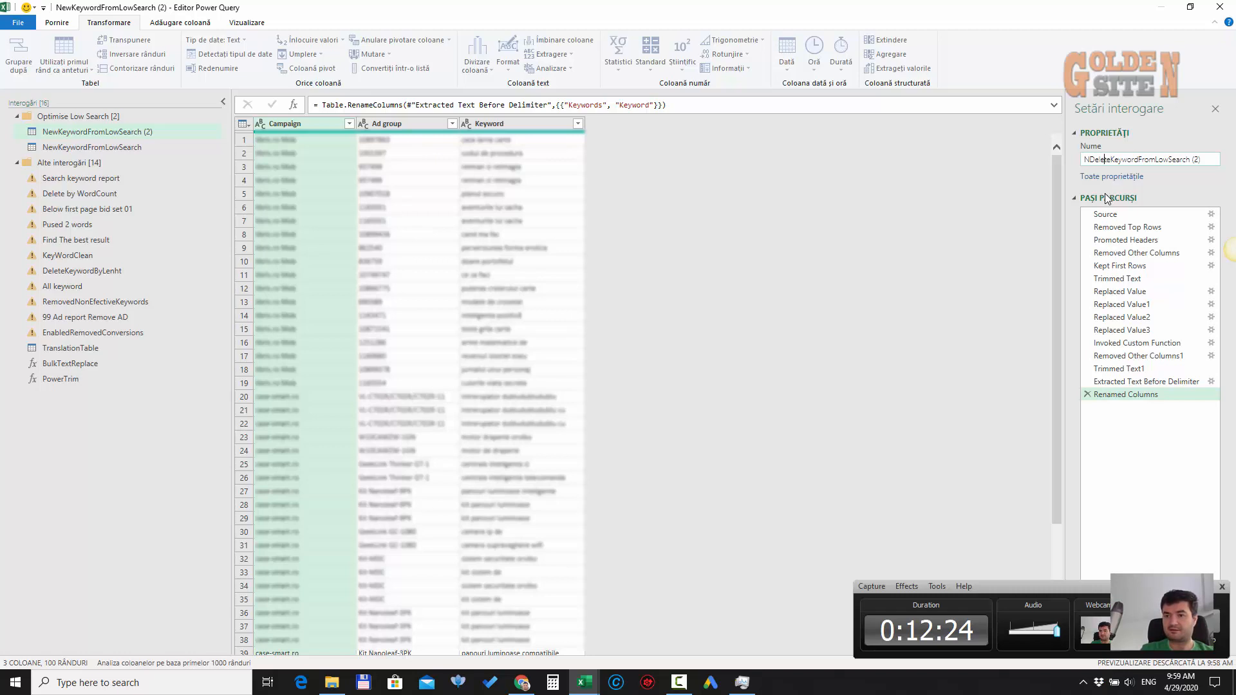
{"action": "key", "text": "Left"}
{"action": "key", "text": "Left"}
{"action": "key", "text": "Left"}
{"action": "key", "text": "BackSpace"}
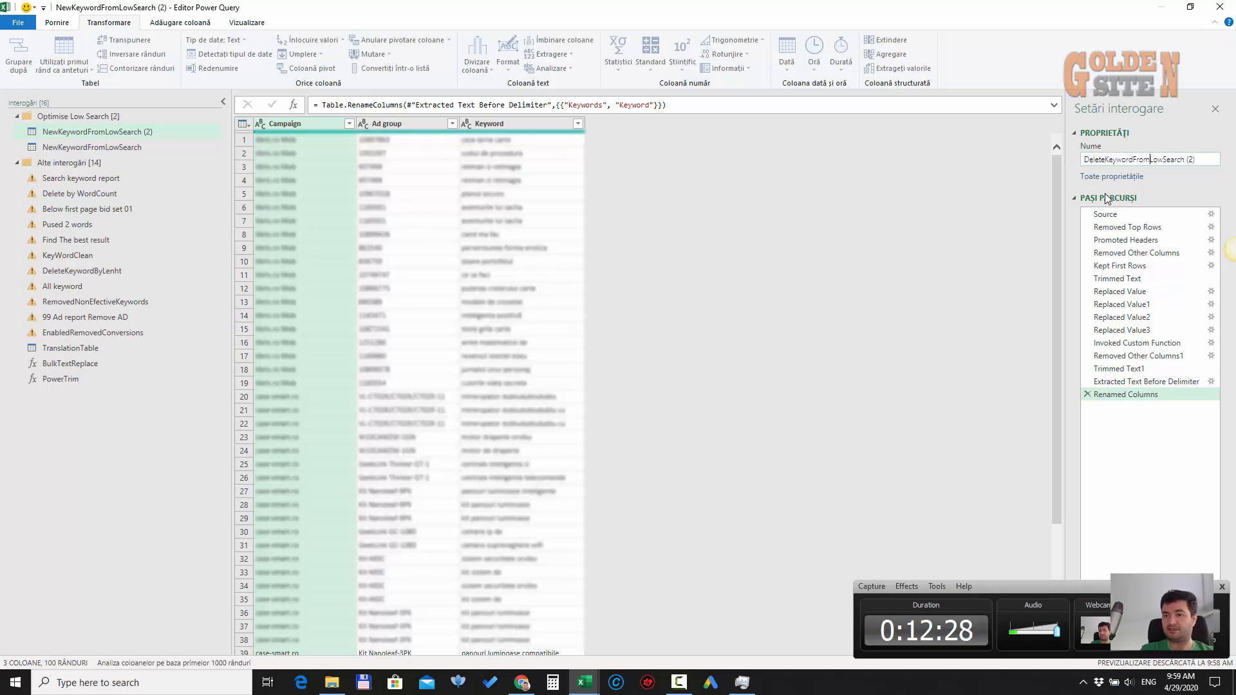
{"action": "key", "text": "End"}
{"action": "key", "text": "BackSpace"}
{"action": "key", "text": "BackSpace"}
{"action": "key", "text": "BackSpace"}
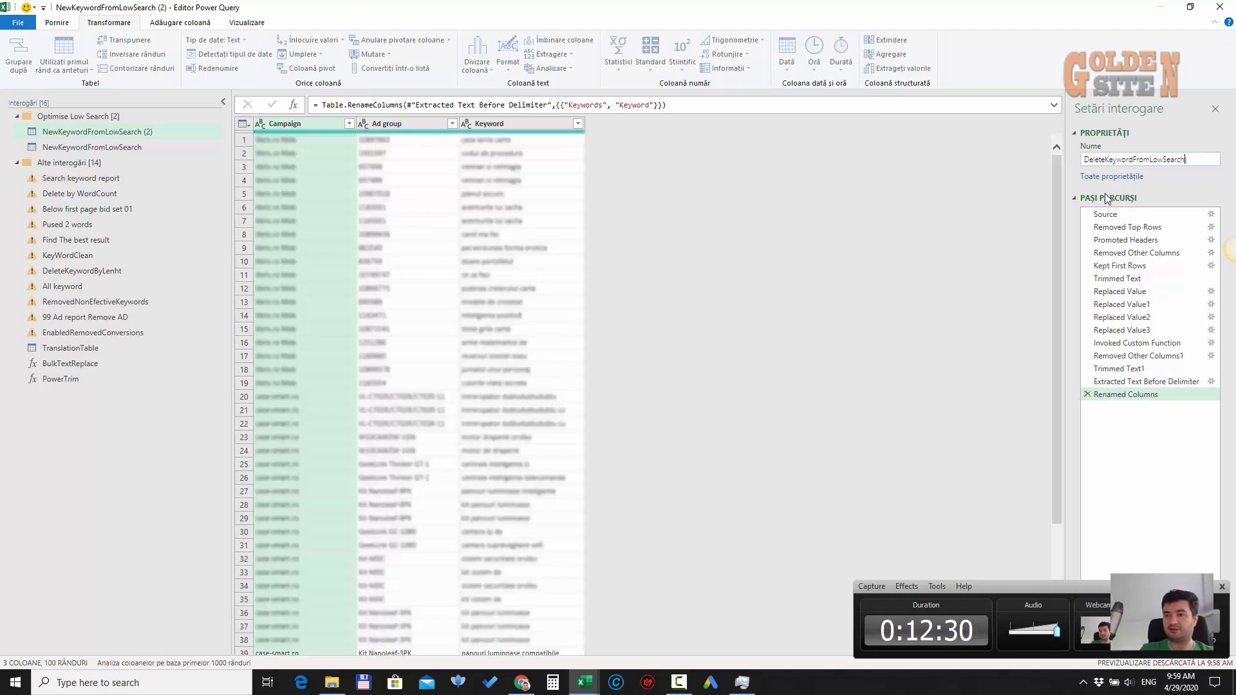
{"action": "key", "text": "Return"}
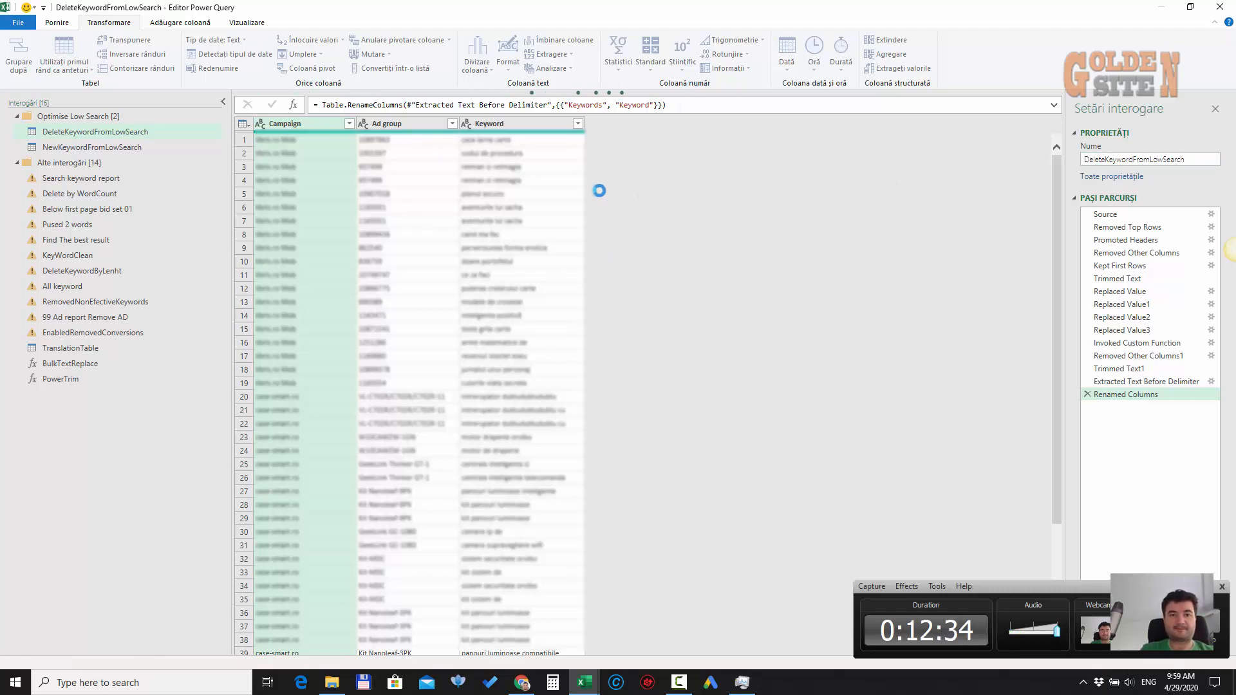
{"action": "left_click", "coordinate": [1139, 253]}
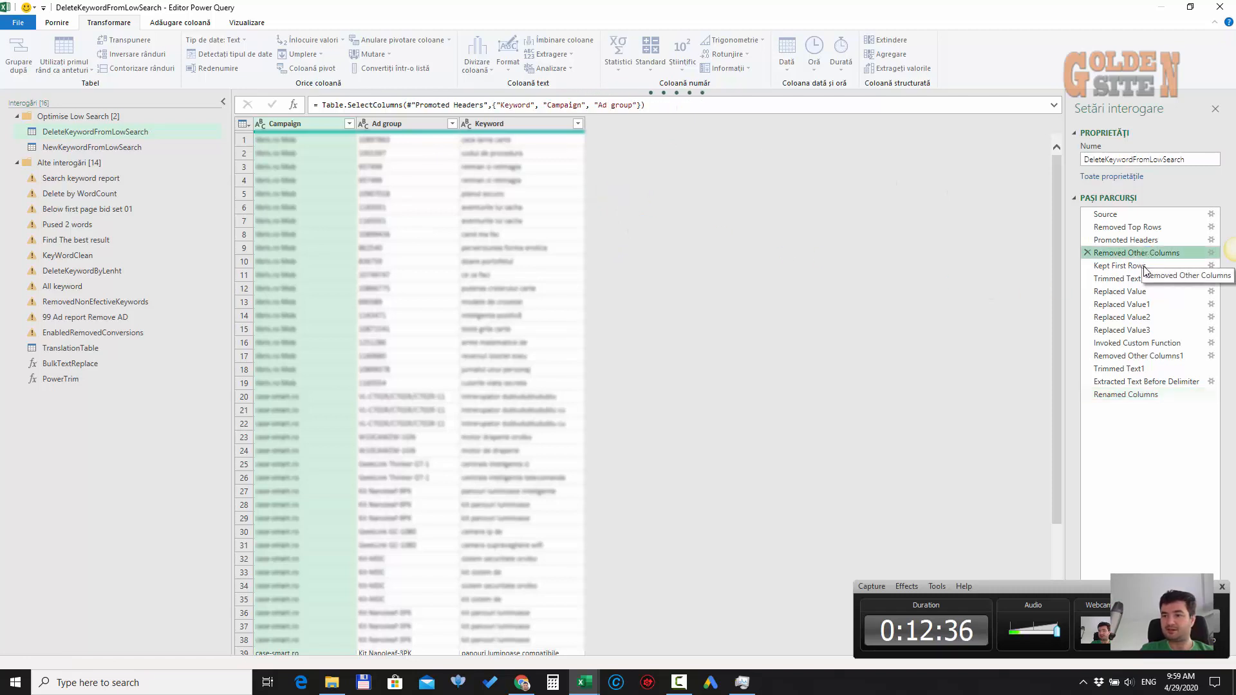
{"action": "left_click", "coordinate": [1151, 267]}
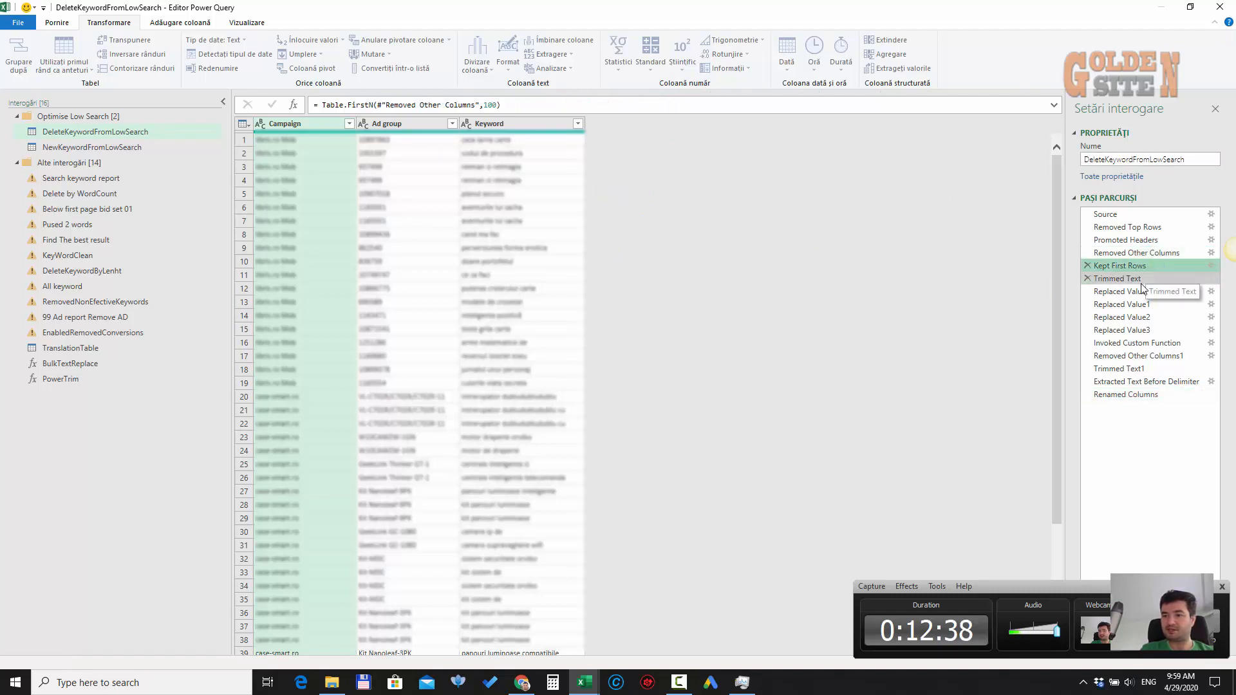
{"action": "left_click", "coordinate": [1142, 282]}
{"action": "right_click", "coordinate": [1142, 282]}
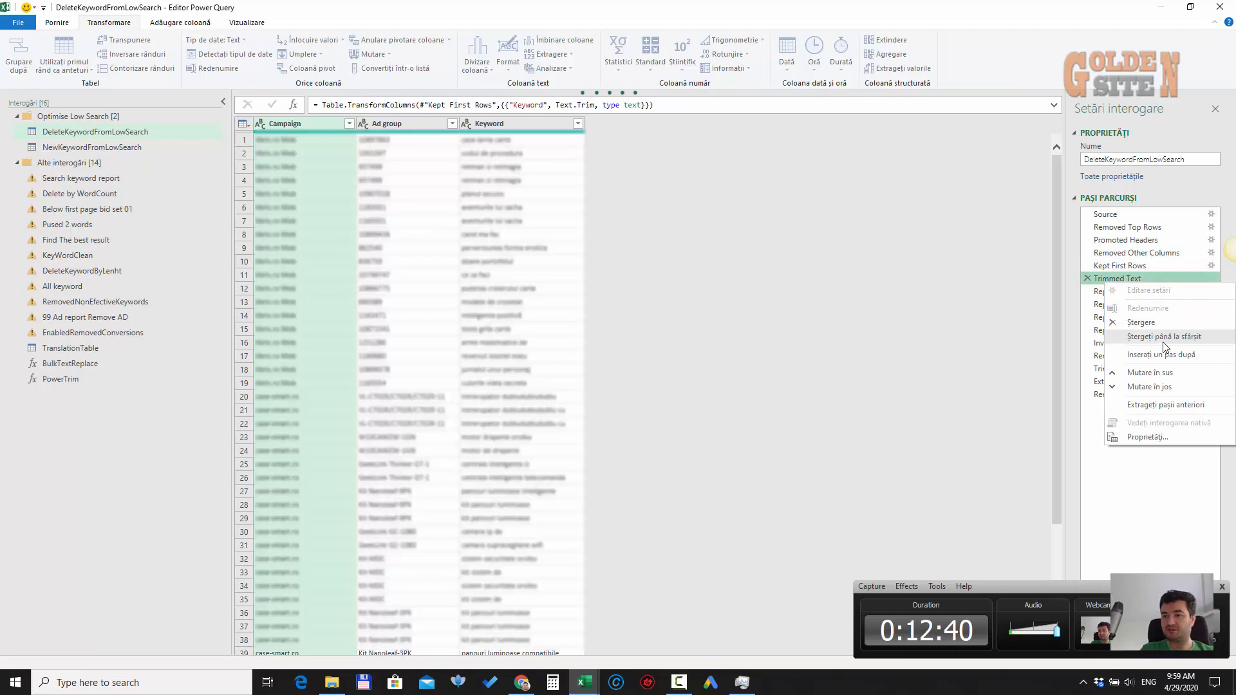
{"action": "left_click", "coordinate": [1163, 342]}
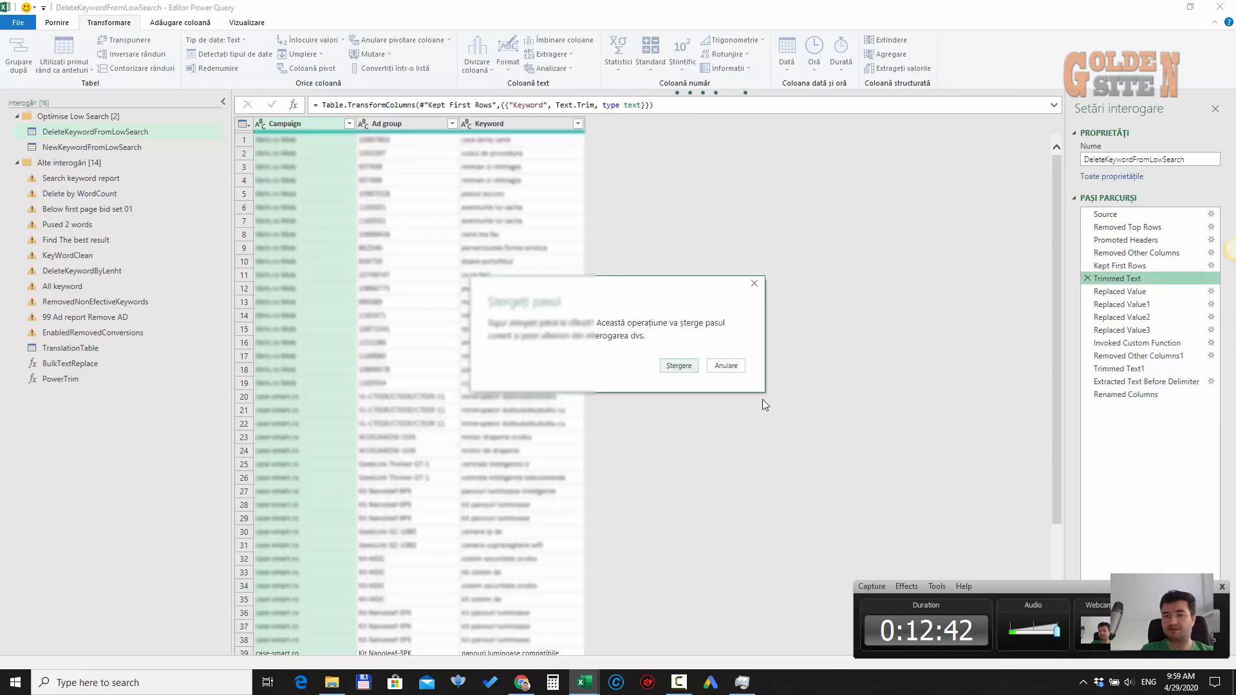
{"action": "left_click", "coordinate": [726, 366]}
Delete the Replaced Value step and every step after it from the DeleteKeywordFromLowSearch query
{"action": "left_click", "coordinate": [1149, 292]}
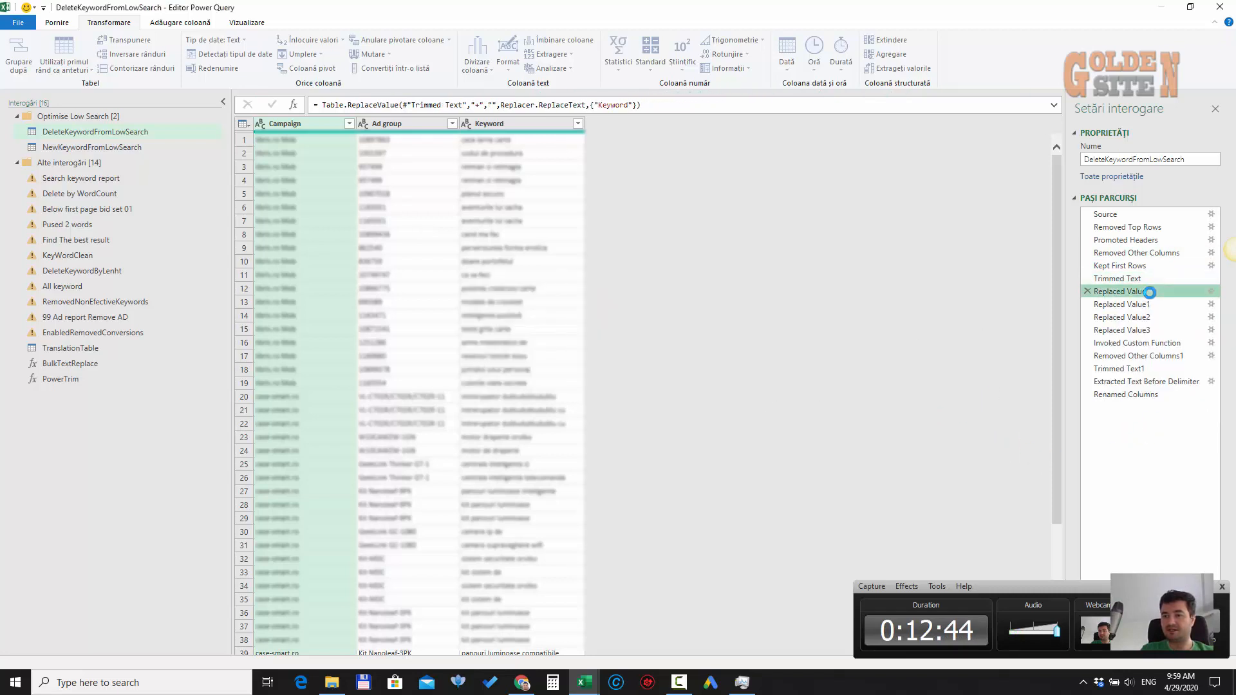
{"action": "right_click", "coordinate": [1149, 292]}
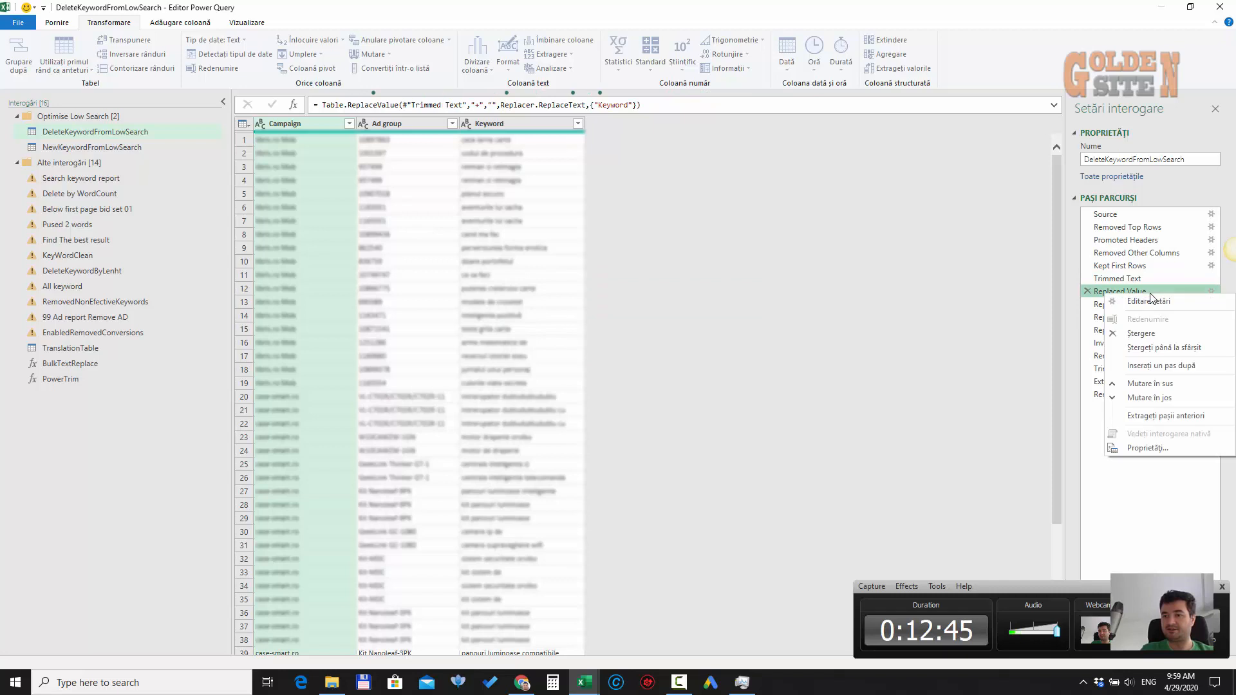
{"action": "left_click", "coordinate": [1162, 347]}
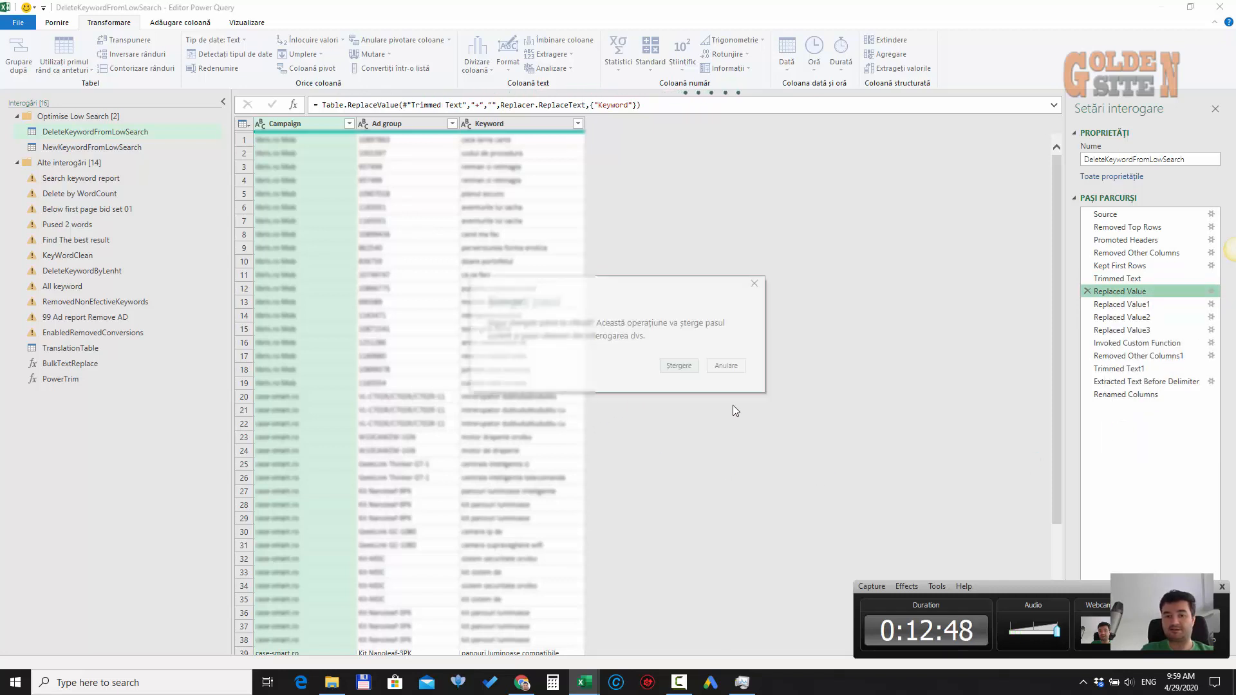
{"action": "left_click", "coordinate": [679, 366]}
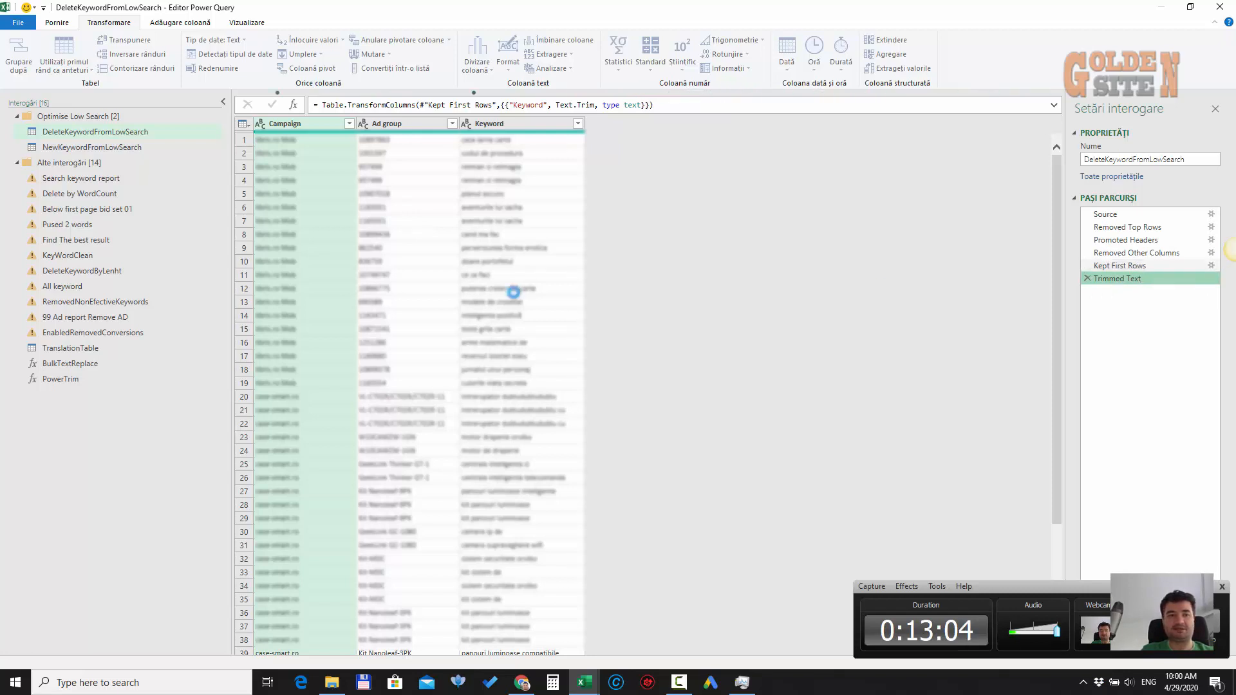
Check the NewKeywordFromLowSearch query and the Kept First Rows step of DeleteKeywordFromLowSearch
{"action": "left_click", "coordinate": [152, 148]}
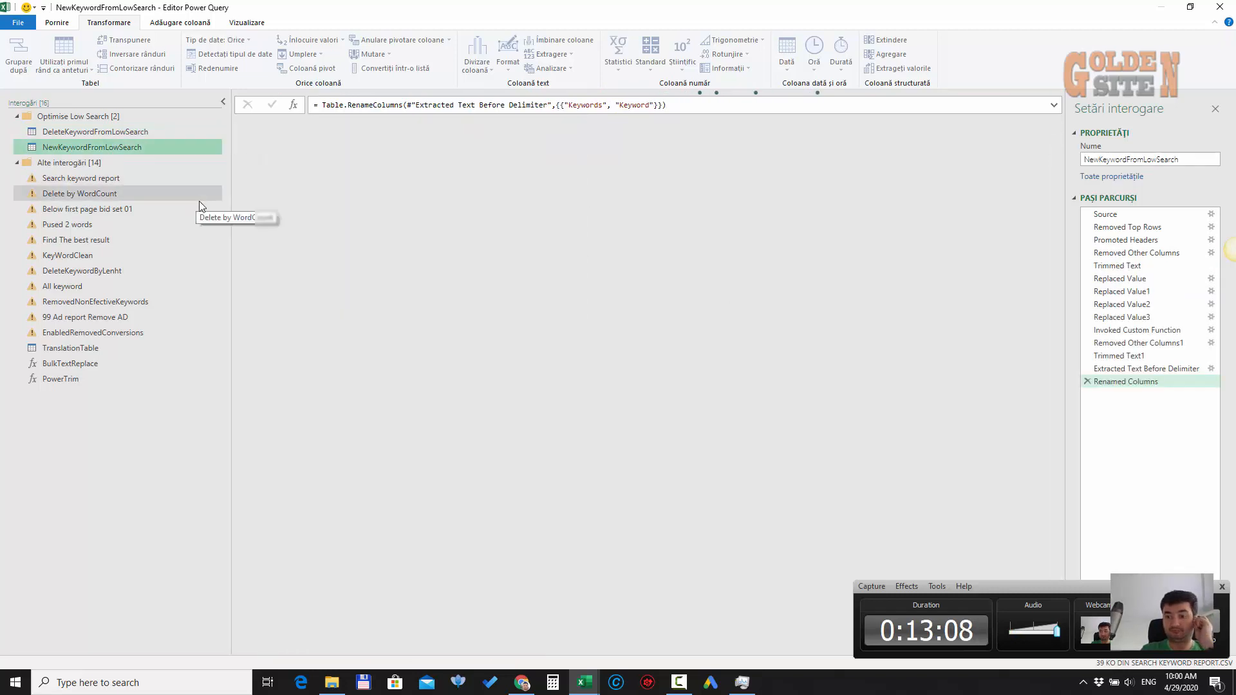
{"action": "left_click", "coordinate": [129, 132]}
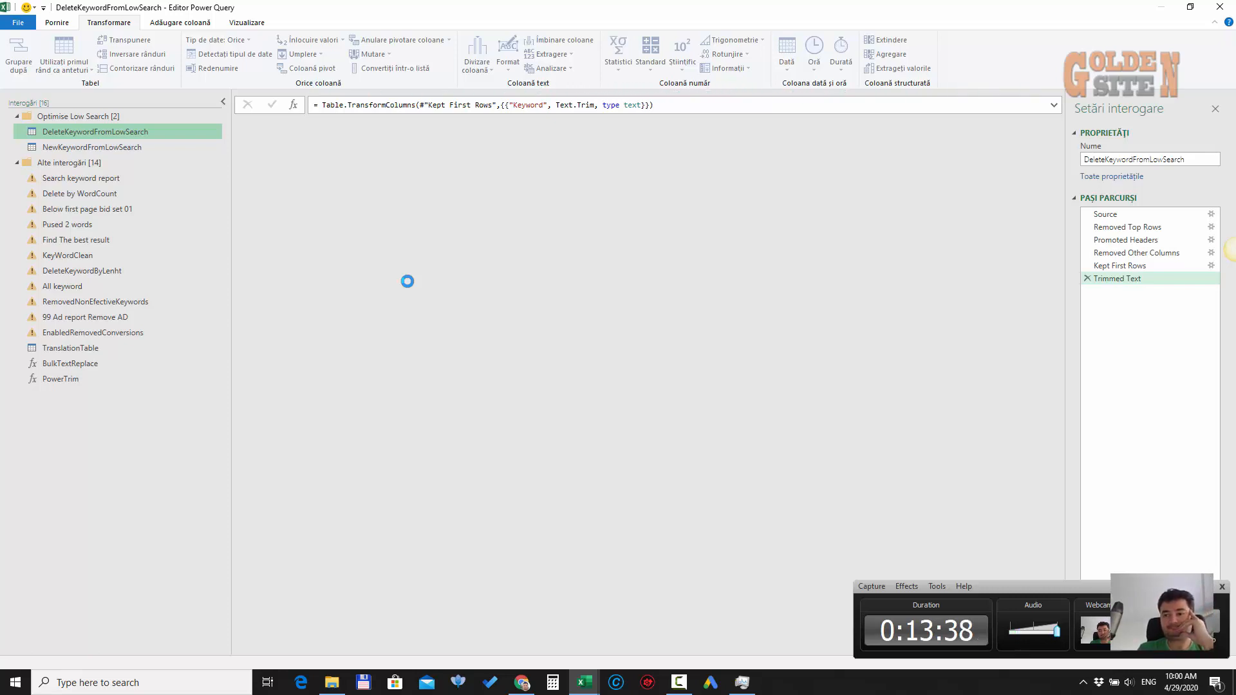
{"action": "left_click", "coordinate": [1123, 266]}
Switch to Task Manager and sort the running processes by CPU usage
{"action": "key", "text": "ctrl+shift+Escape"}
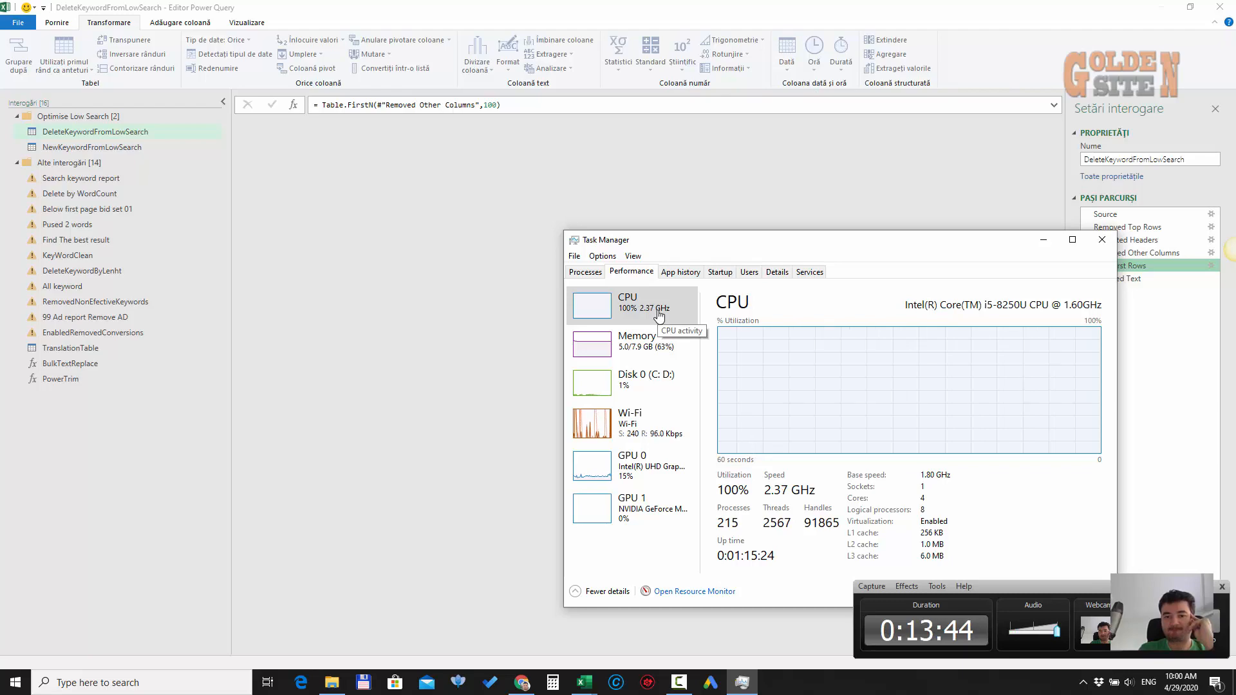
{"action": "left_click", "coordinate": [591, 273]}
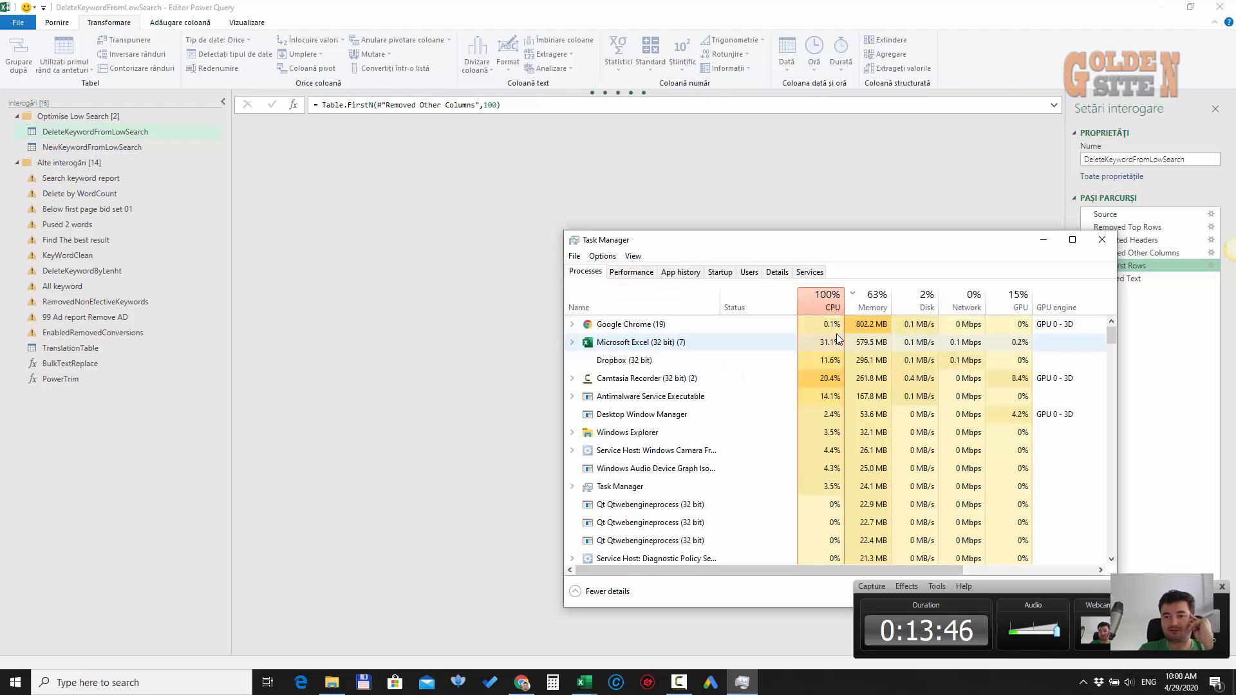
{"action": "left_click", "coordinate": [827, 300]}
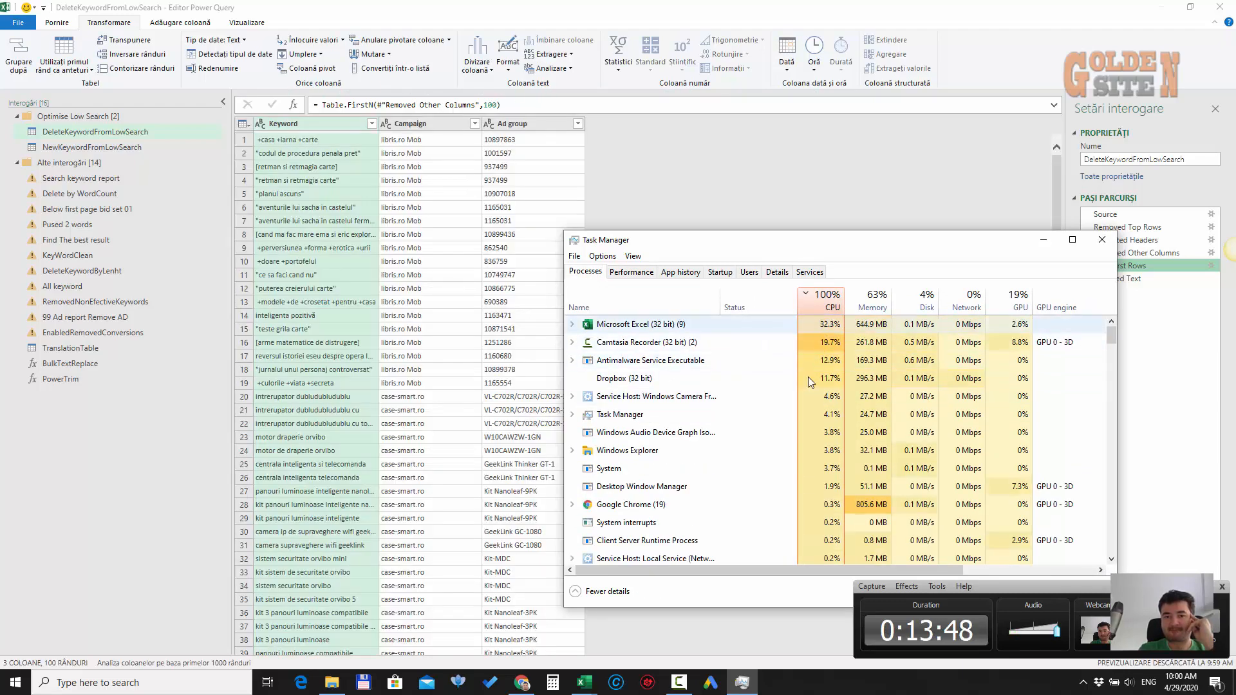
Switch back to the Power Query Editor and append NewKeywordFromLowSearch to DeleteKeywordFromLowSearch as a new query
{"action": "left_click", "coordinate": [696, 192]}
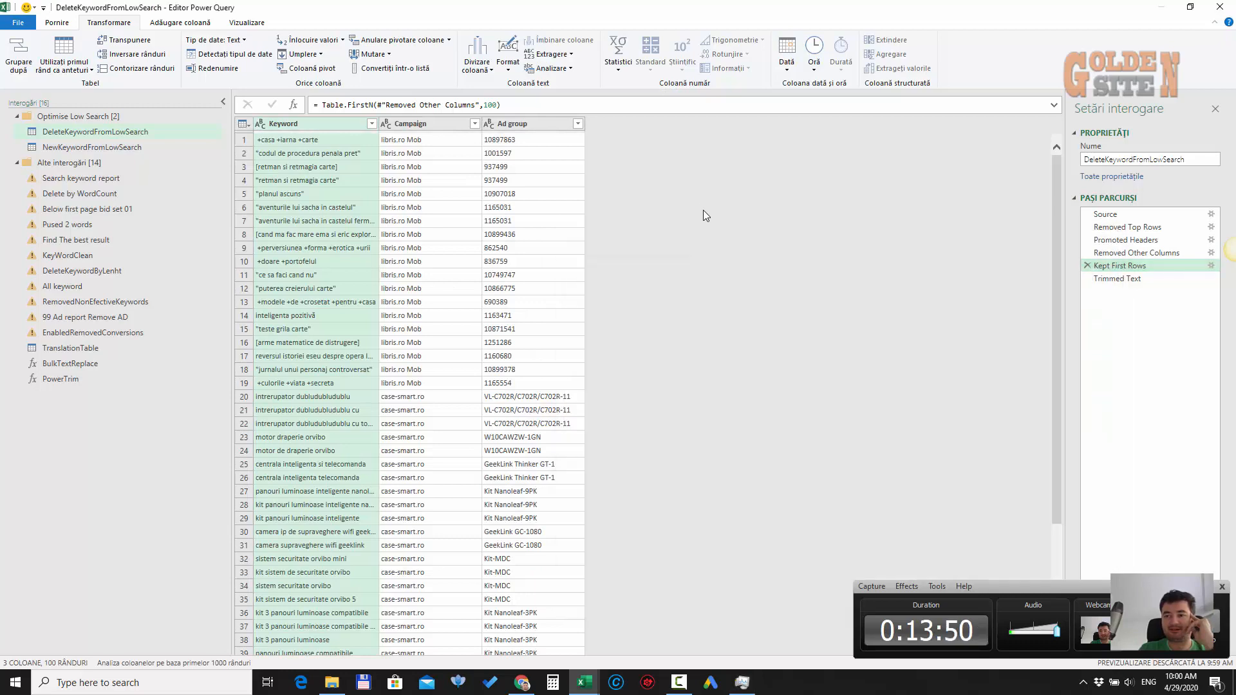
{"action": "left_click", "coordinate": [1137, 279]}
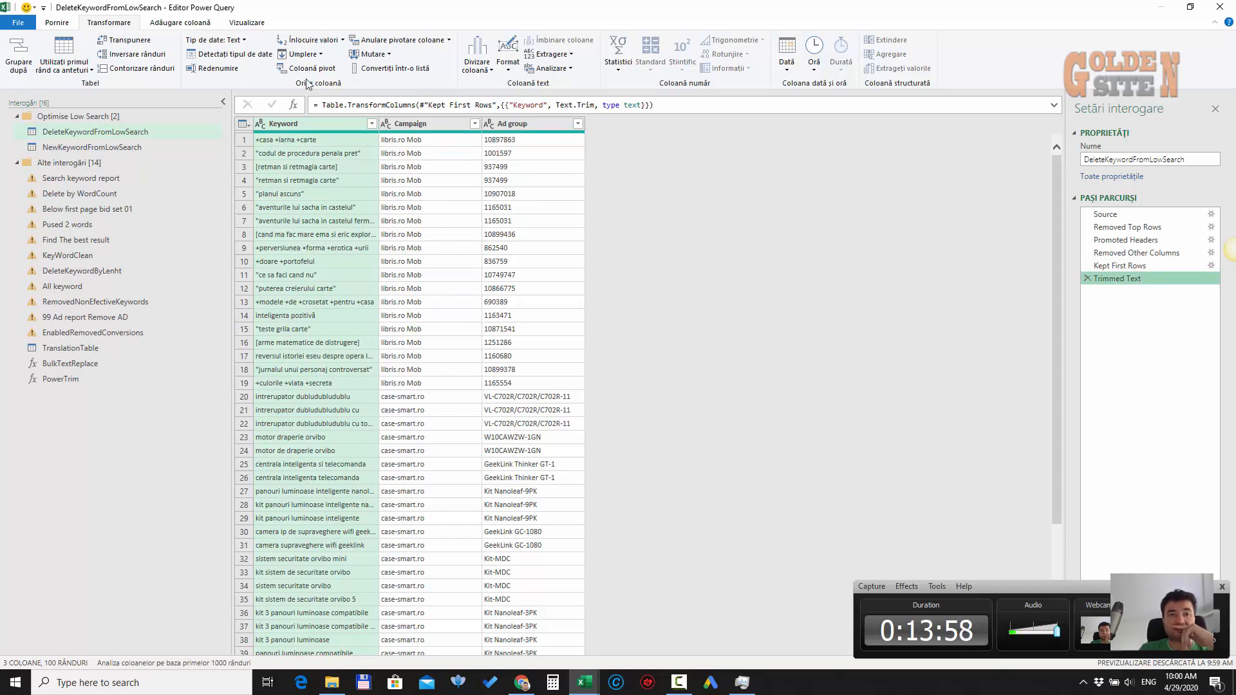
{"action": "left_click", "coordinate": [184, 23]}
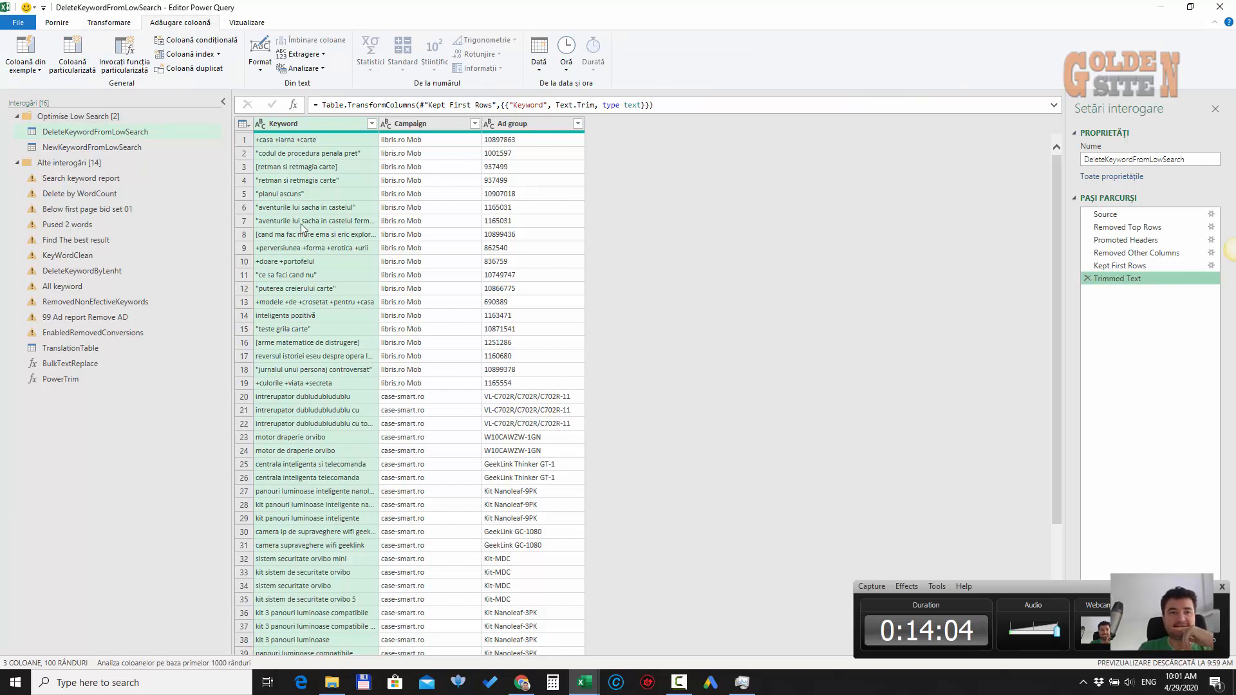
{"action": "left_click", "coordinate": [57, 22]}
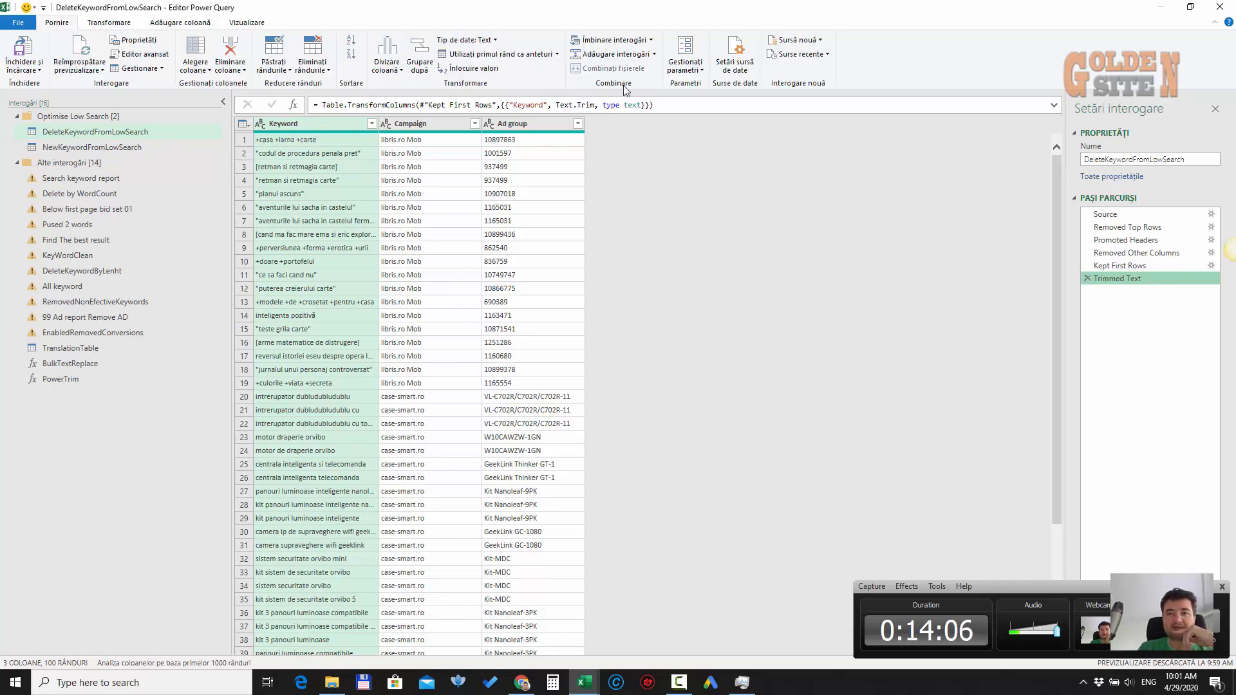
{"action": "left_click", "coordinate": [654, 56]}
{"action": "left_click", "coordinate": [691, 453]}
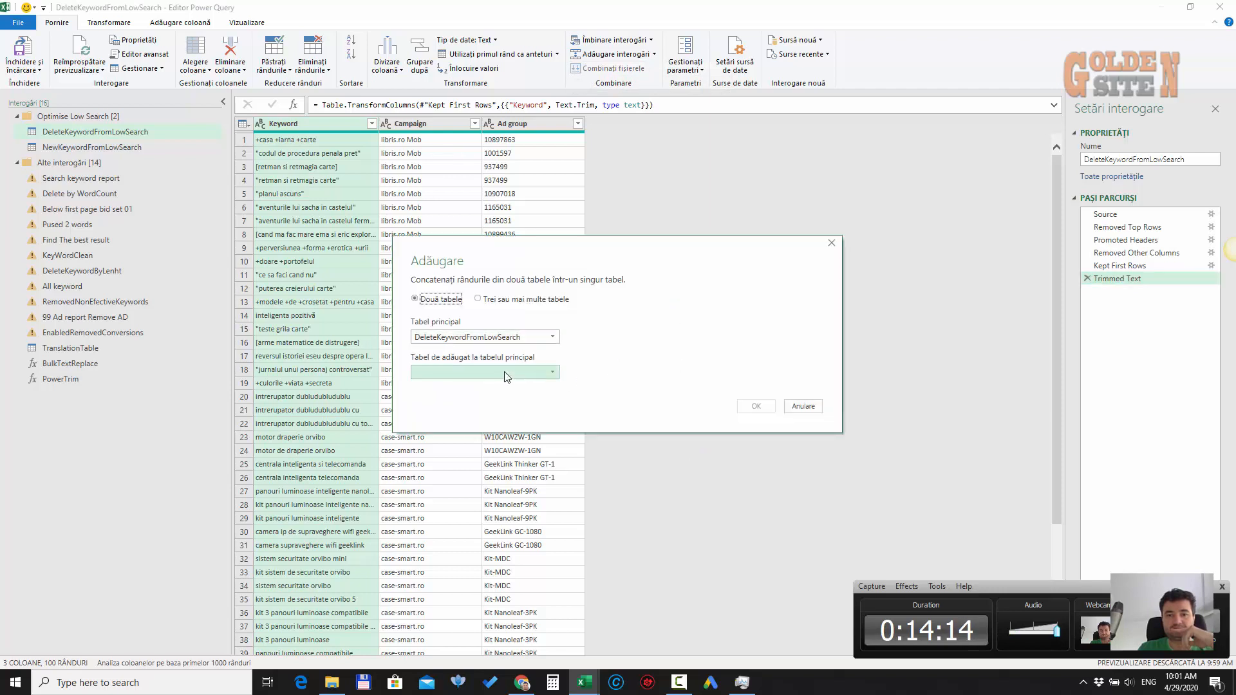
{"action": "left_click", "coordinate": [550, 377]}
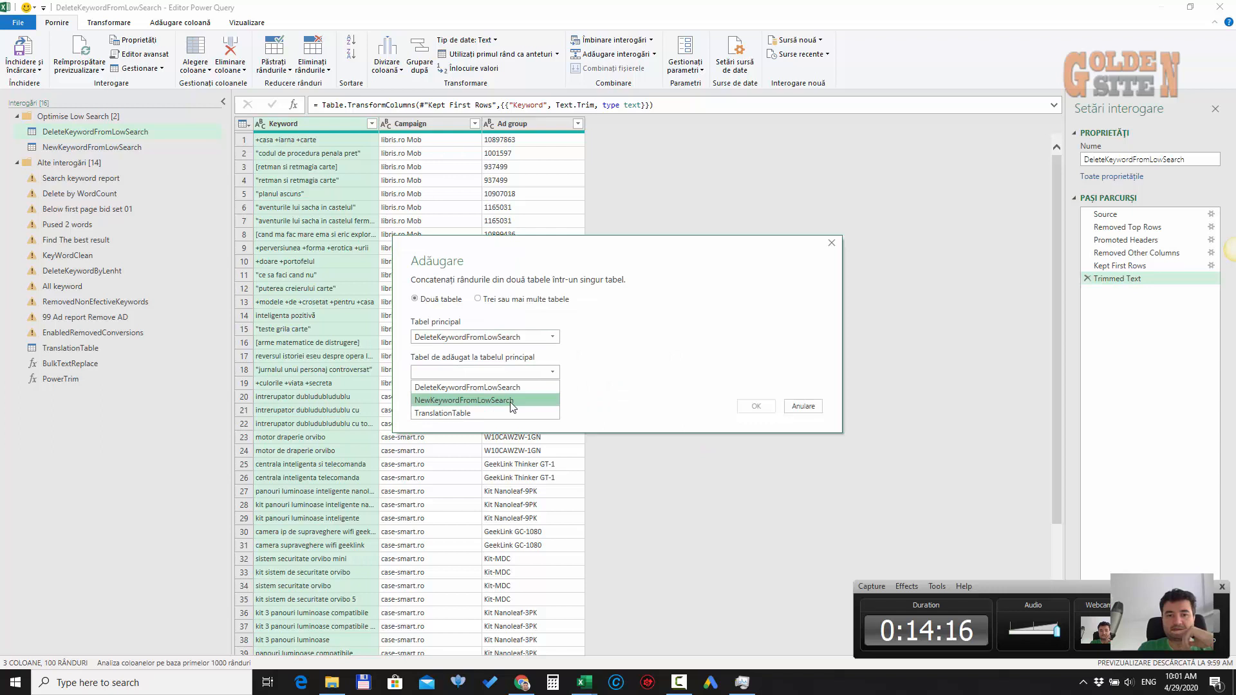
{"action": "left_click", "coordinate": [462, 399]}
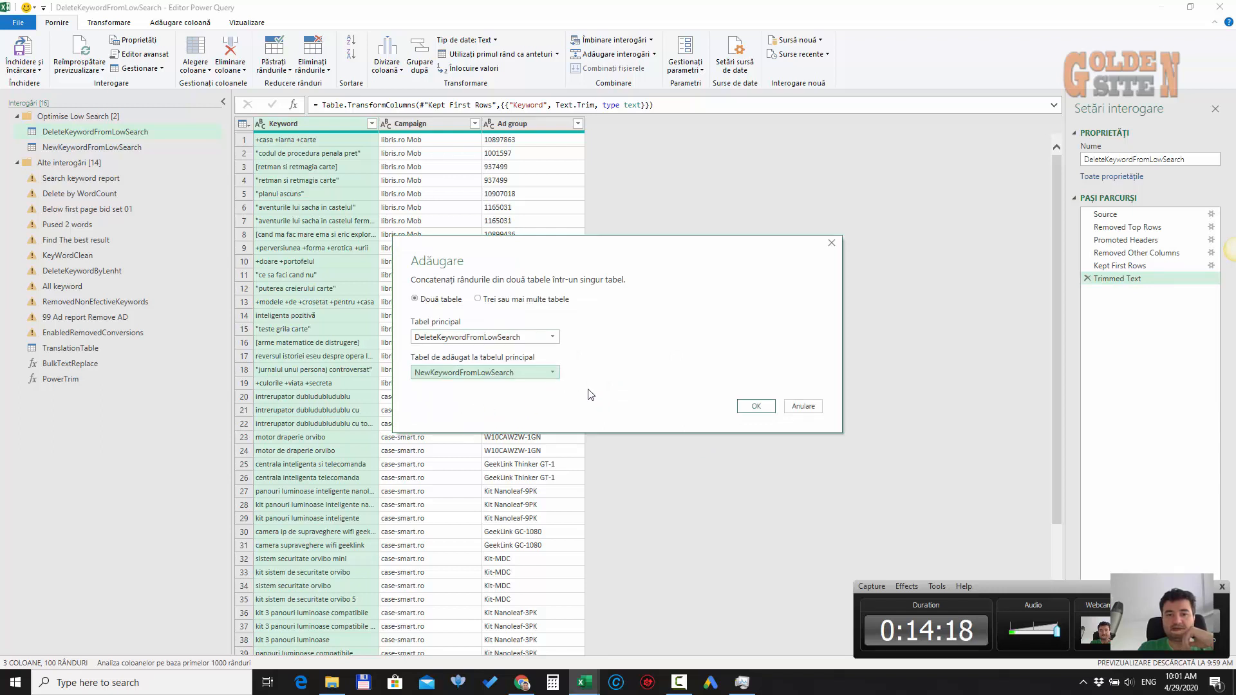
{"action": "left_click", "coordinate": [756, 407]}
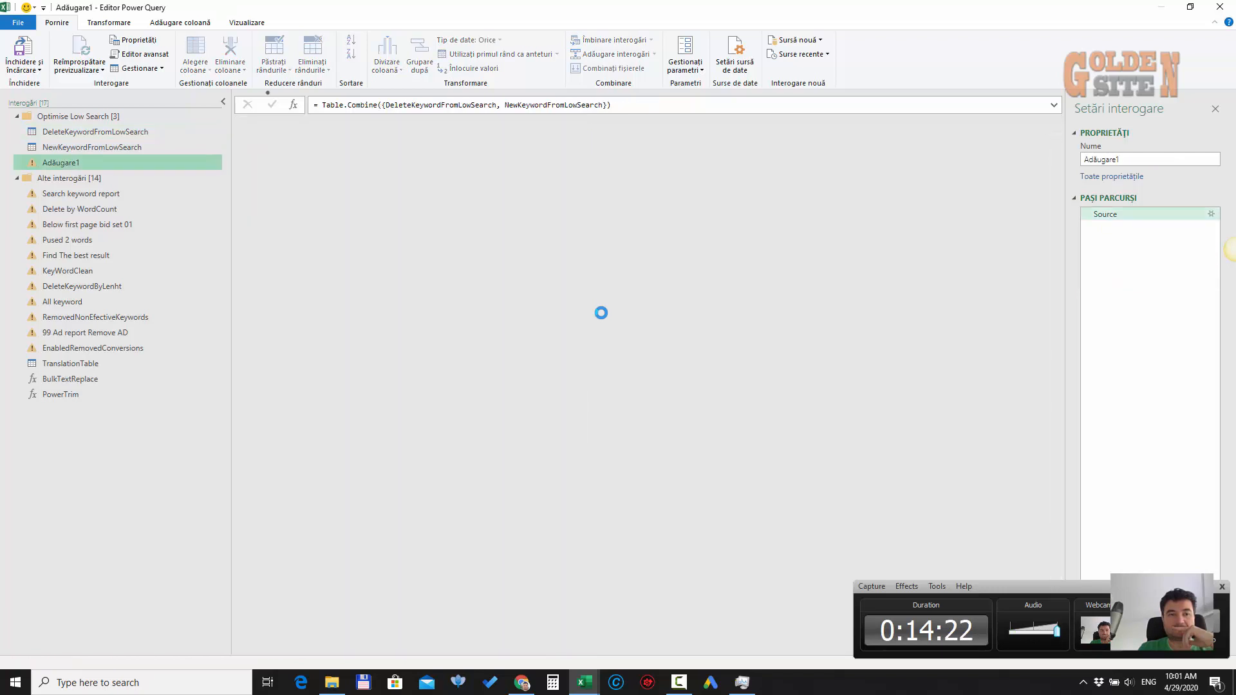
Rename the new appended query as UpdateLowSearch
{"action": "left_click", "coordinate": [1151, 159]}
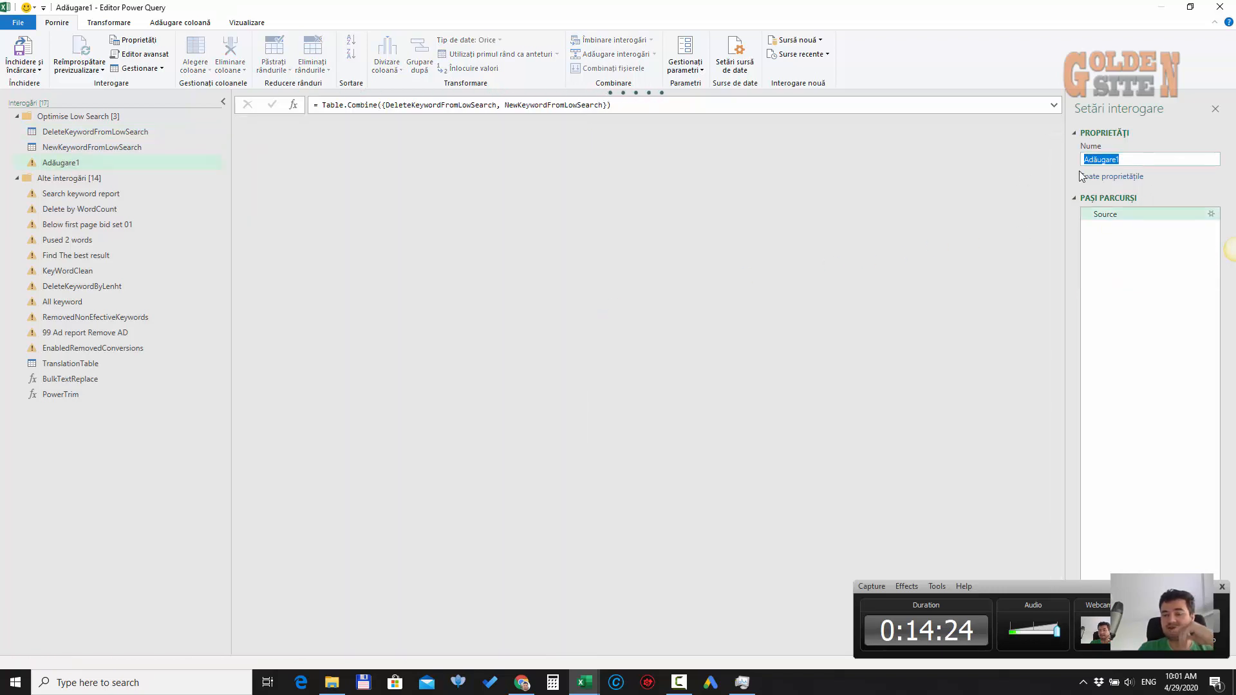
{"action": "type", "text": "Upd"}
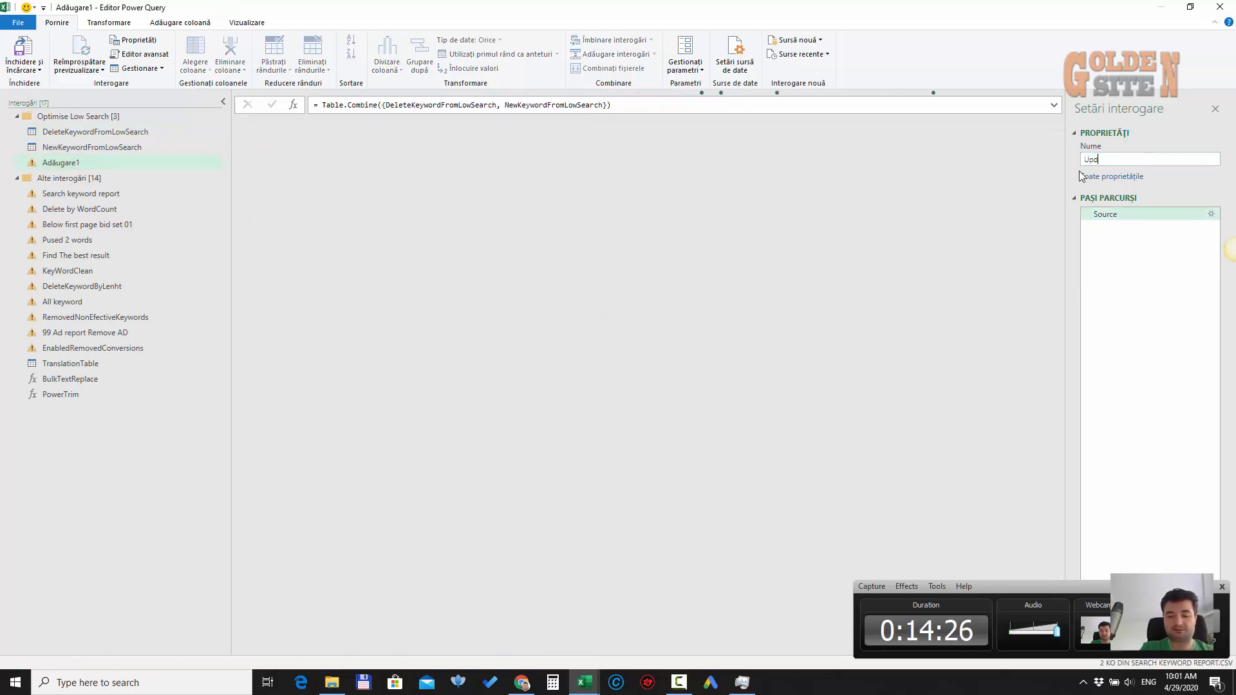
{"action": "type", "text": "ateLowSearch"}
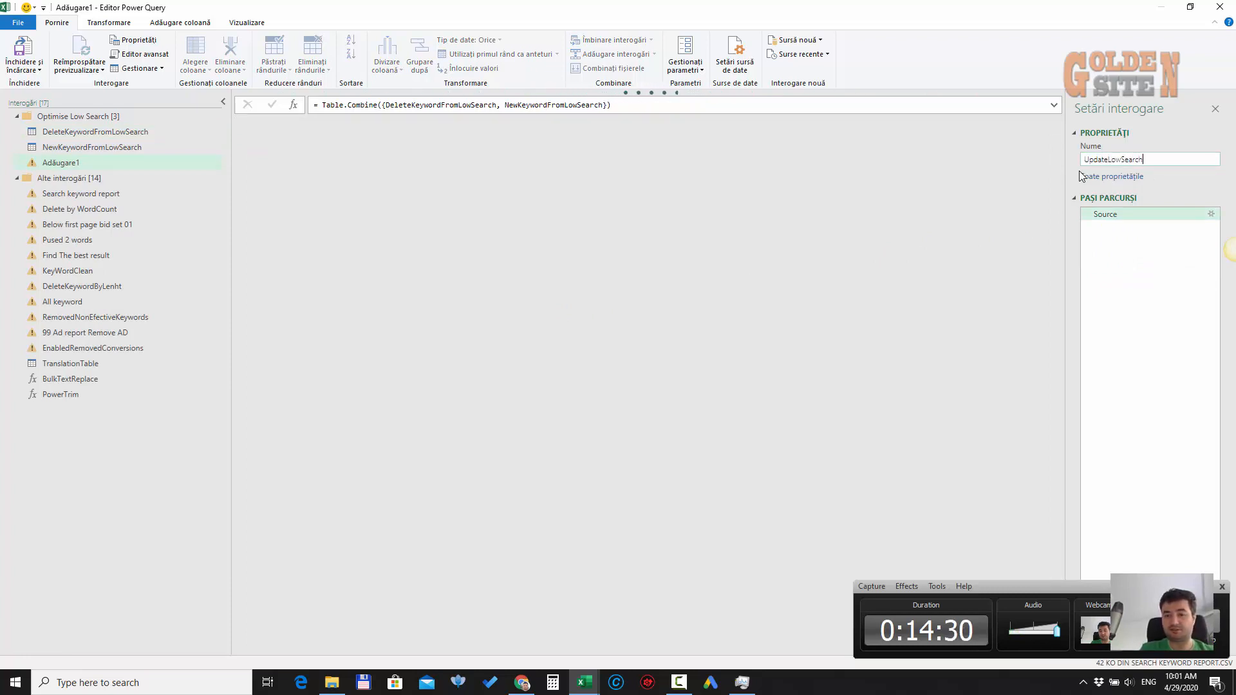
{"action": "key", "text": "Return"}
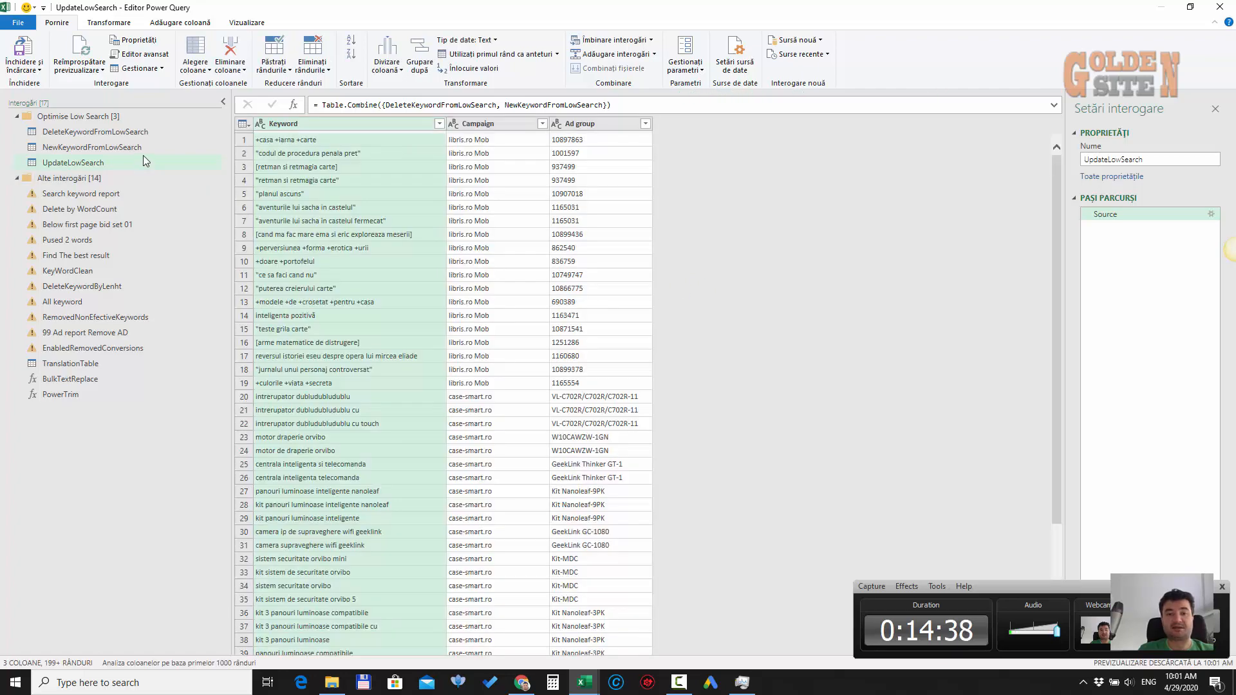
Add a custom column named Status with the formula "Removed" to the DeleteKeywordFromLowSearch query
{"action": "left_click", "coordinate": [138, 130]}
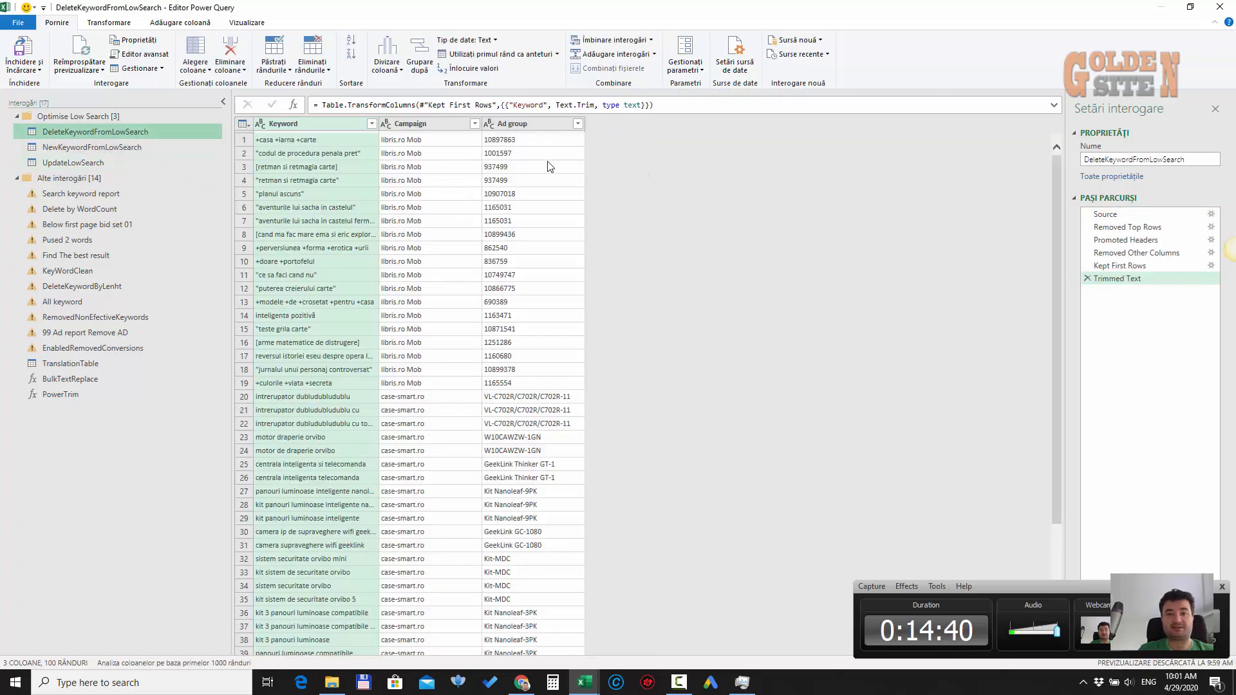
{"action": "left_click", "coordinate": [181, 22]}
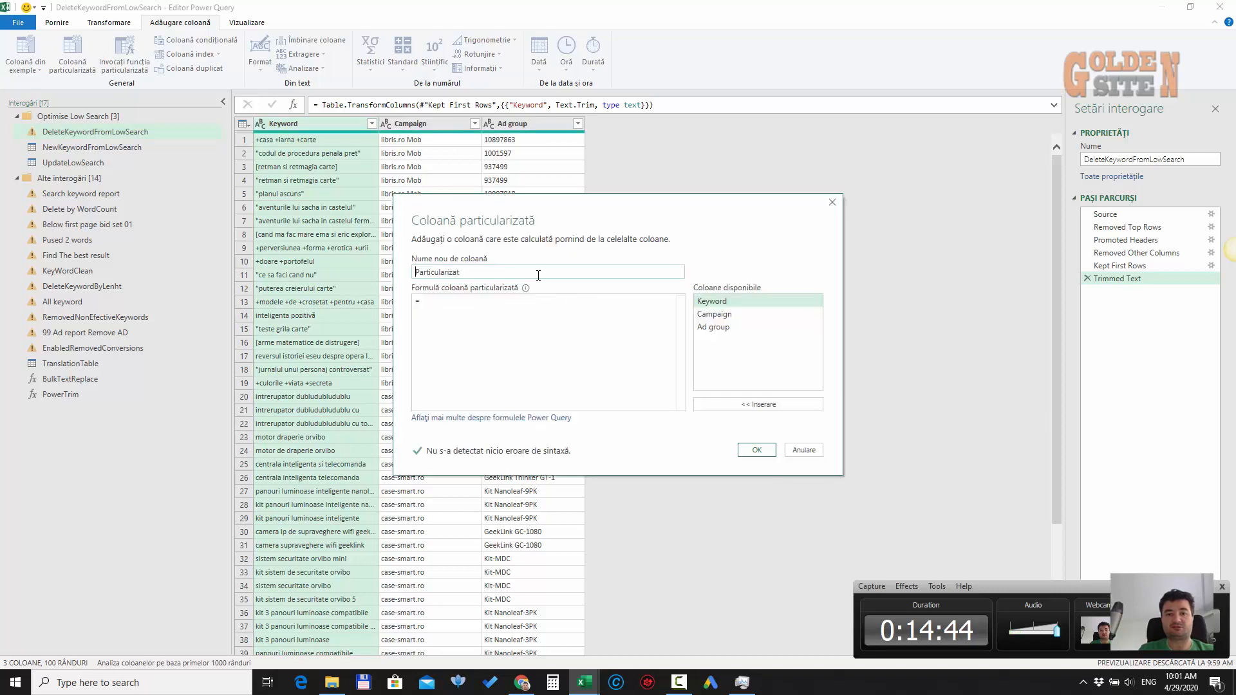
{"action": "left_click_drag", "start_coordinate": [536, 274], "coordinate": [374, 298]}
{"action": "type", "text": "Sta"}
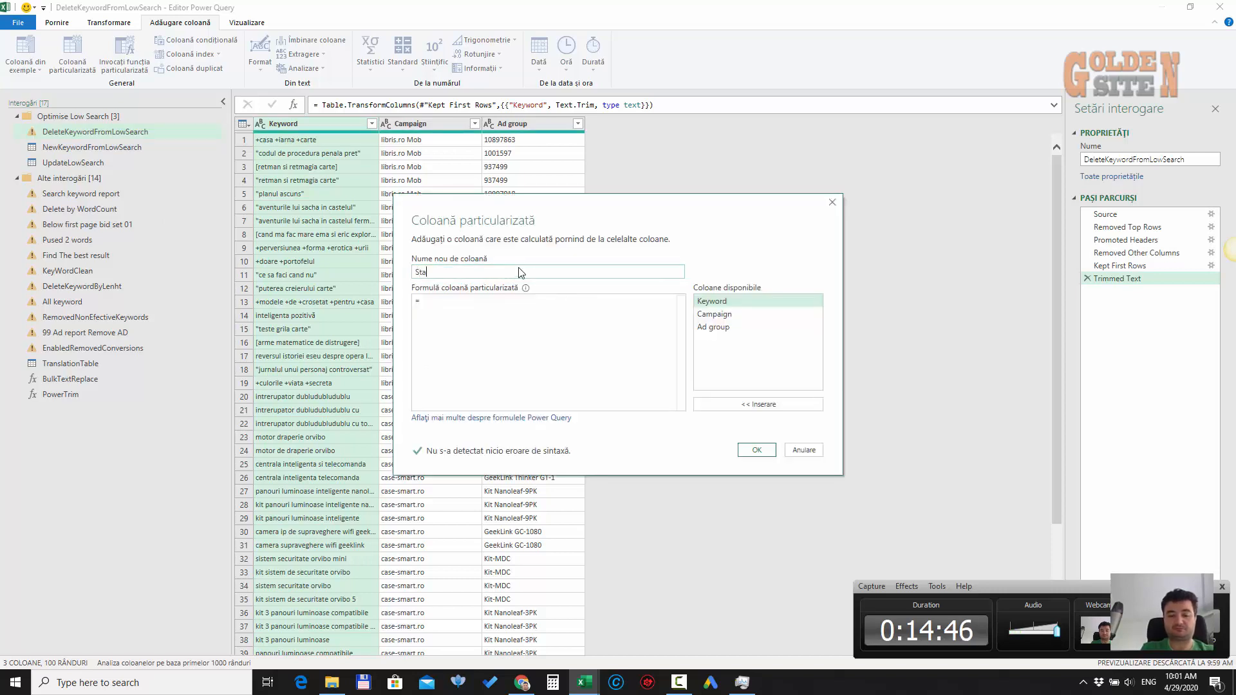
{"action": "type", "text": "tus"}
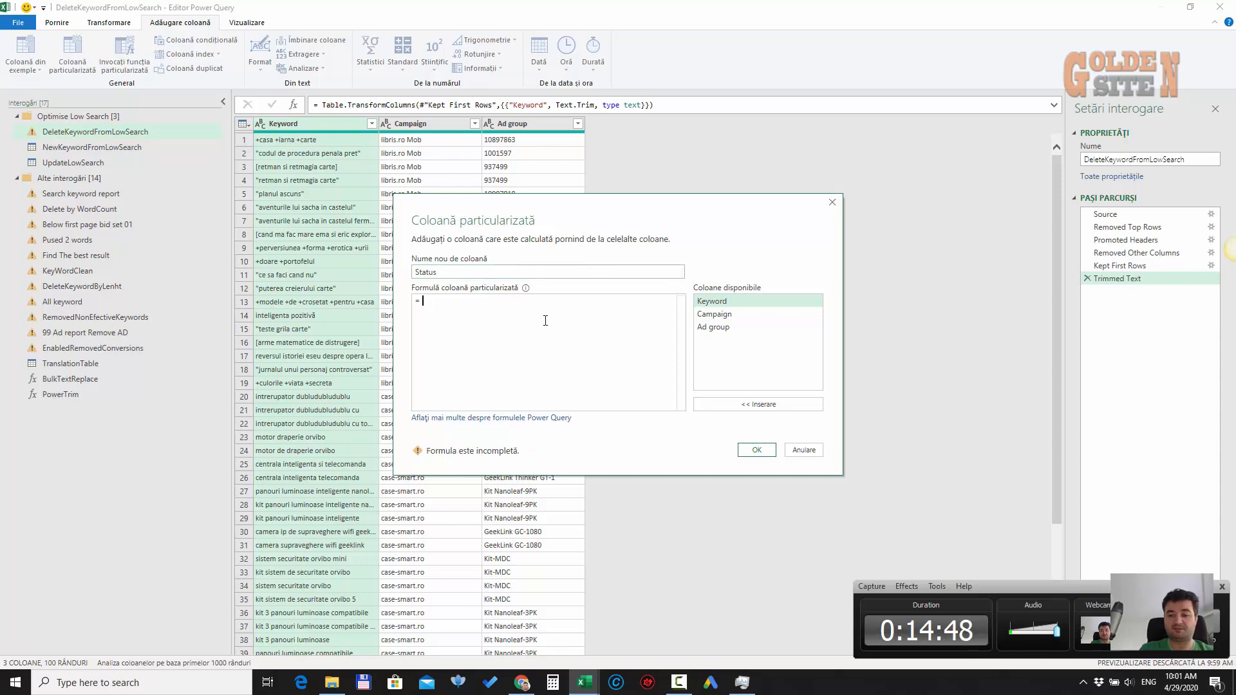
{"action": "type", "text": "\""}
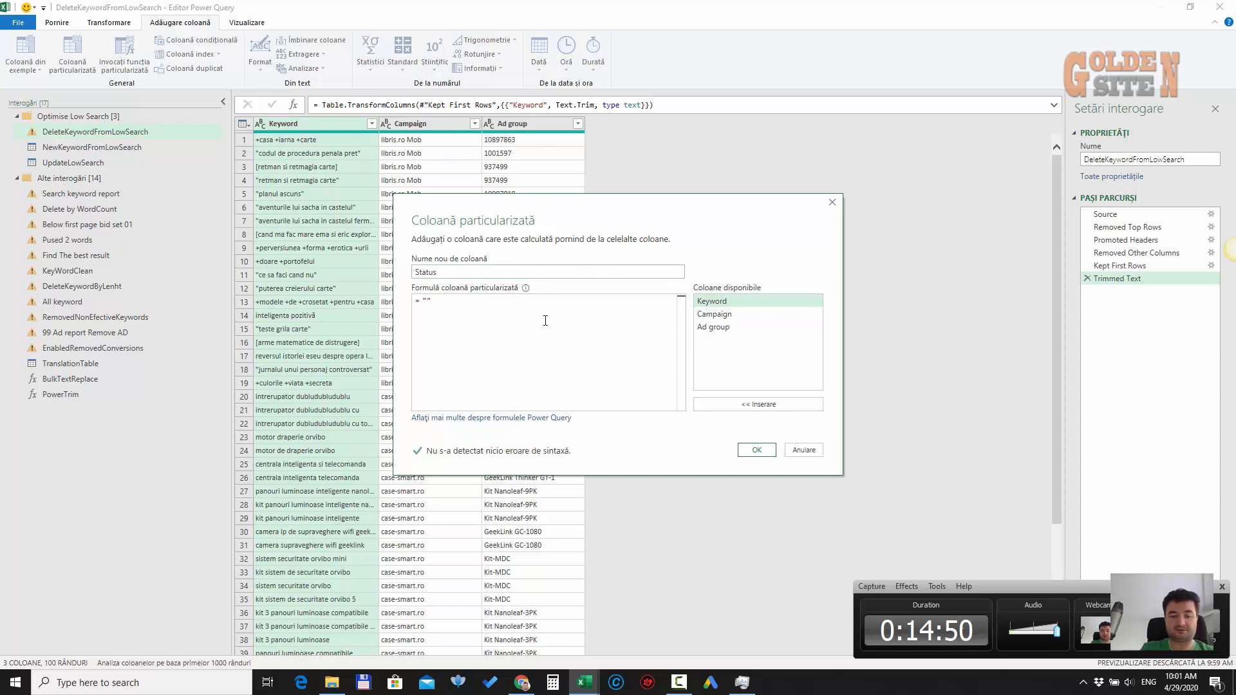
{"action": "type", "text": "Removed"}
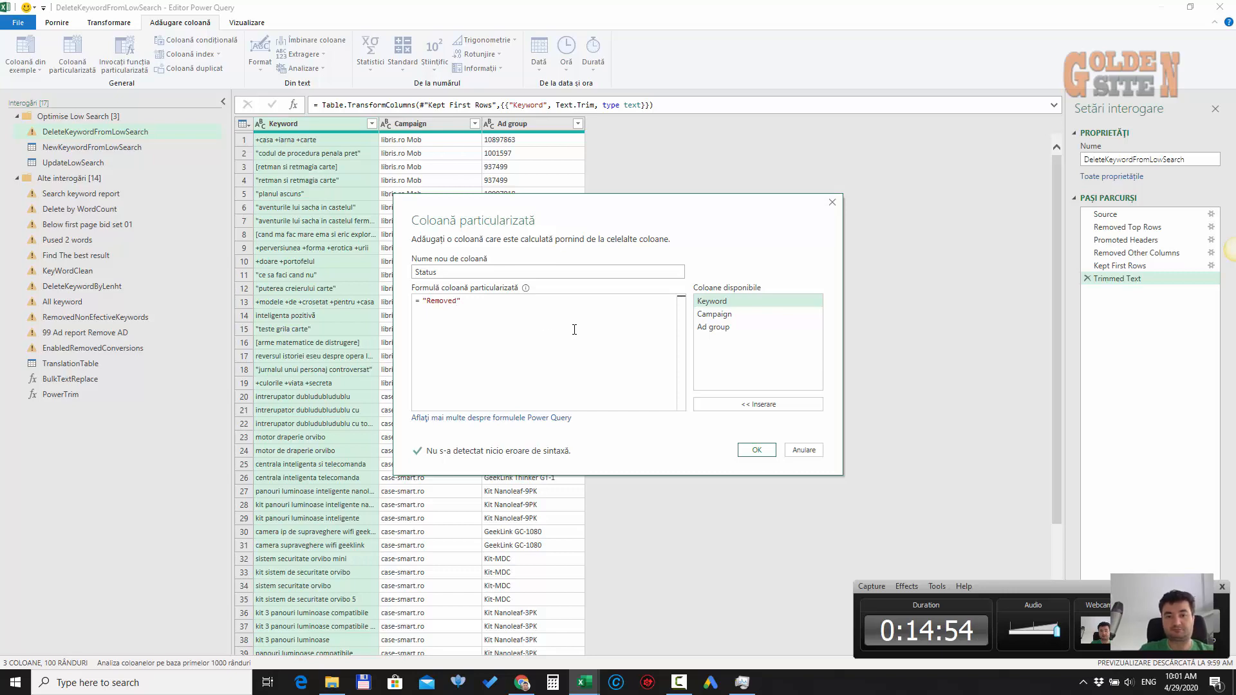
{"action": "left_click", "coordinate": [756, 450]}
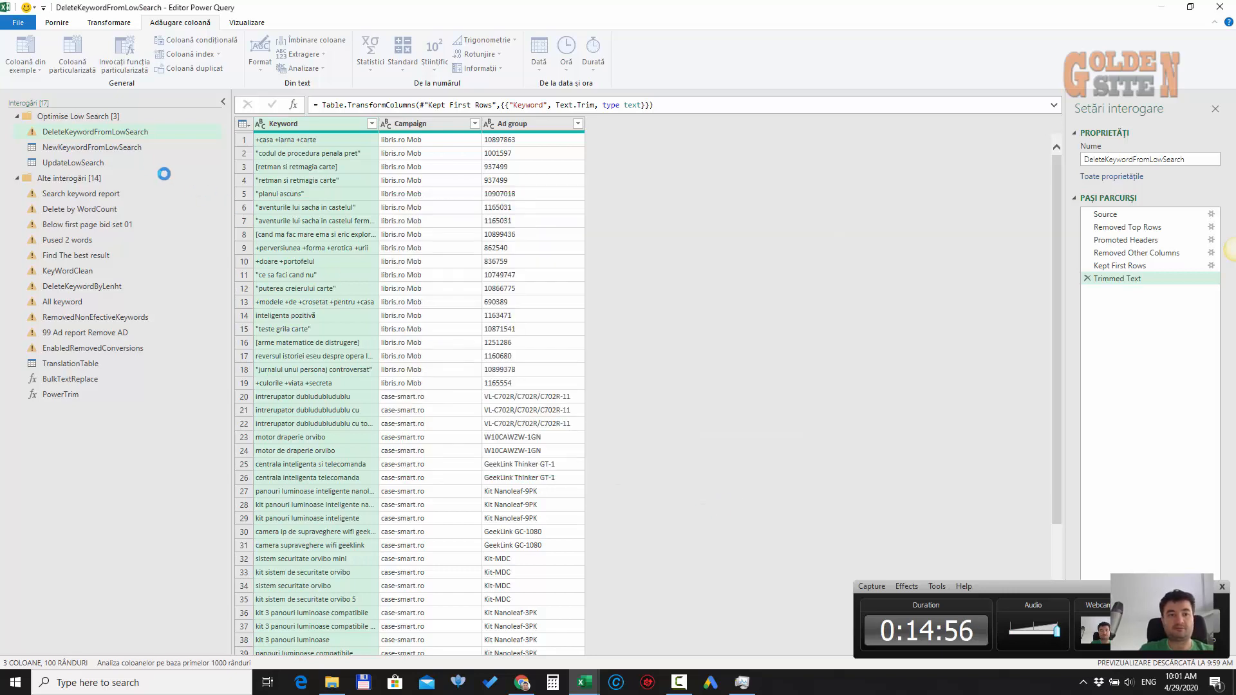
Add a custom column named Status with the formula "Enabled" to the NewKeywordFromLowSearch query
{"action": "left_click", "coordinate": [136, 148]}
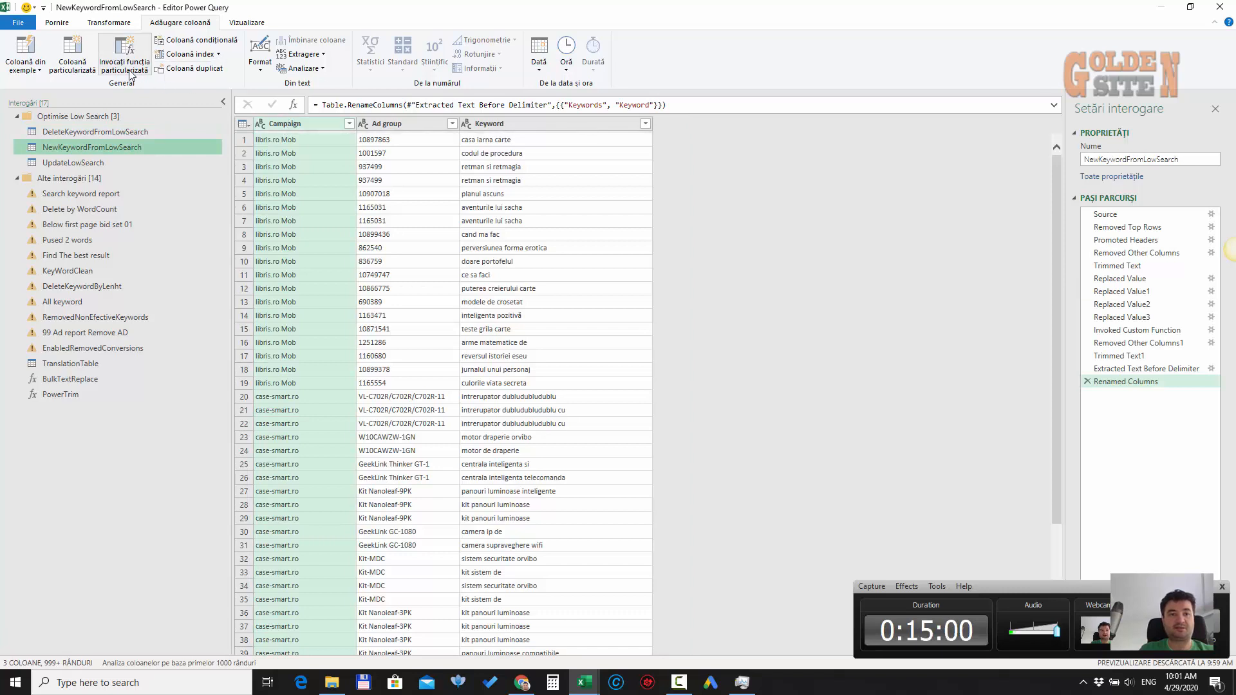
{"action": "left_click", "coordinate": [76, 58]}
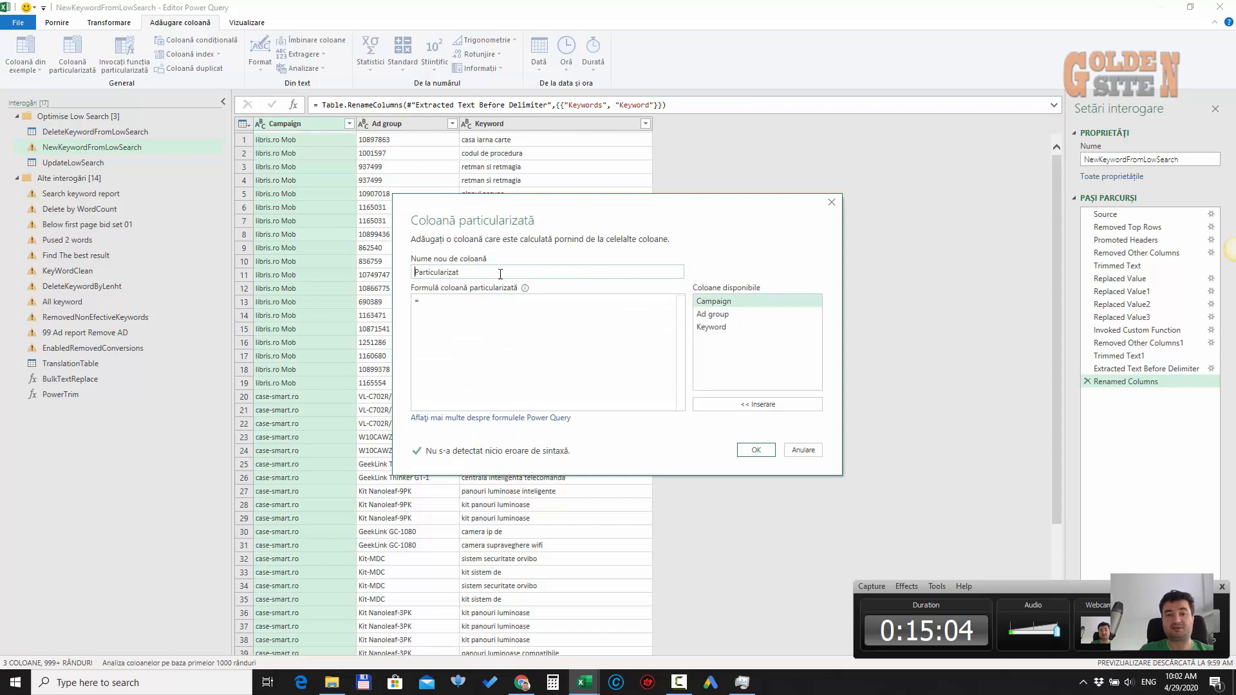
{"action": "double_click", "coordinate": [500, 274]}
{"action": "type", "text": "Sta"}
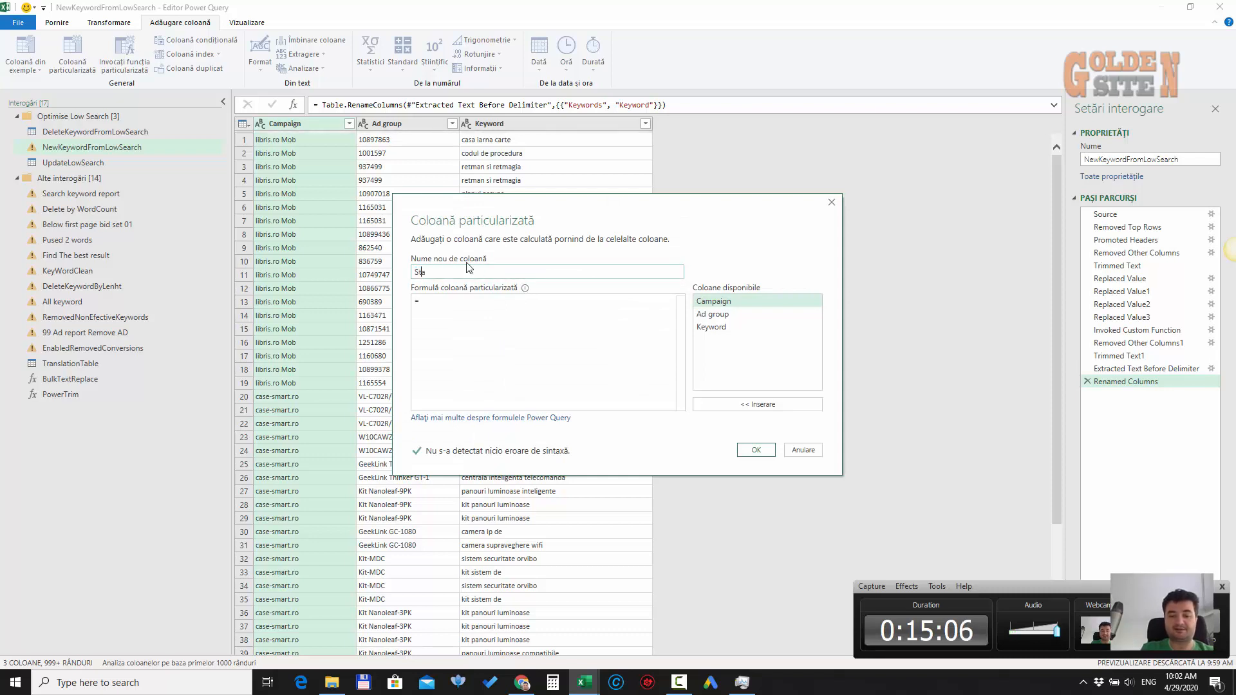
{"action": "type", "text": "tus"}
{"action": "left_click", "coordinate": [457, 319]}
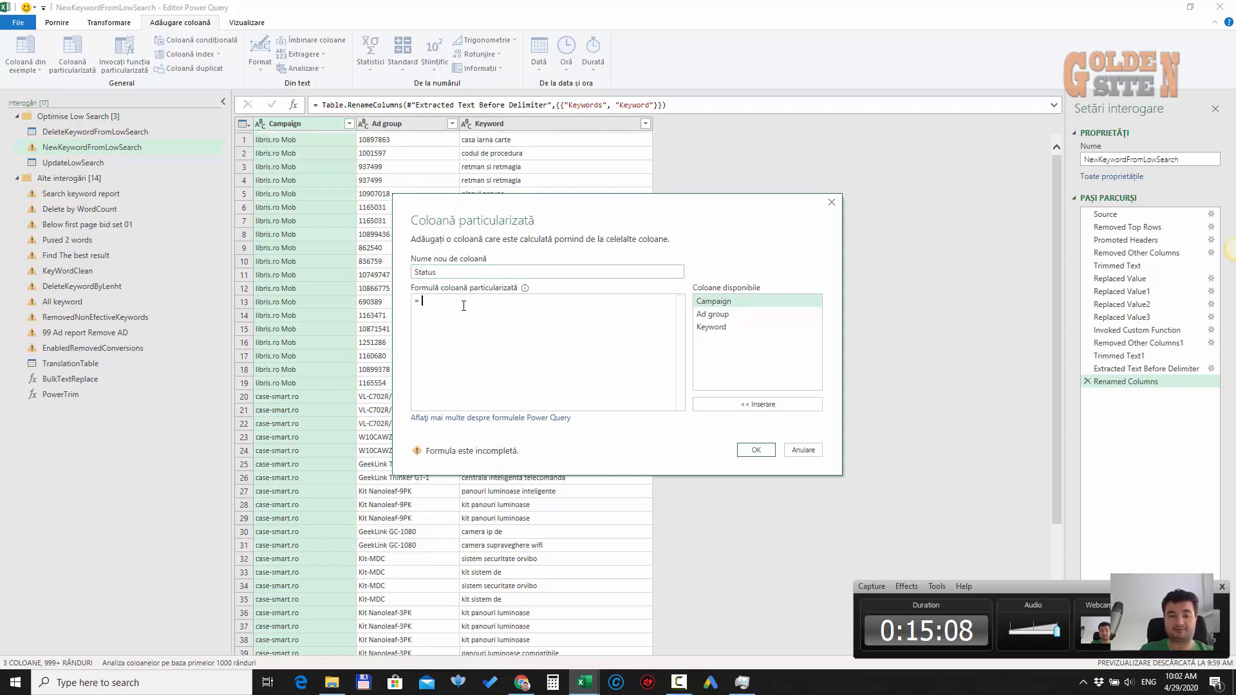
{"action": "type", "text": "\""}
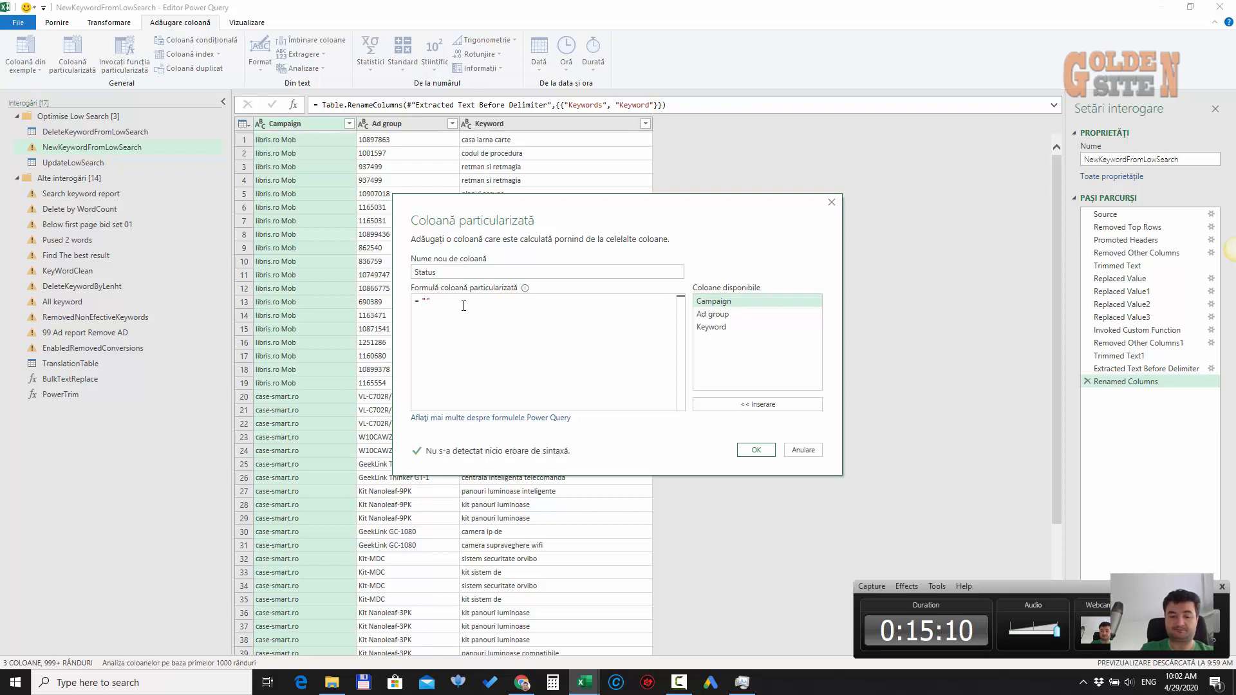
{"action": "type", "text": "Enable"}
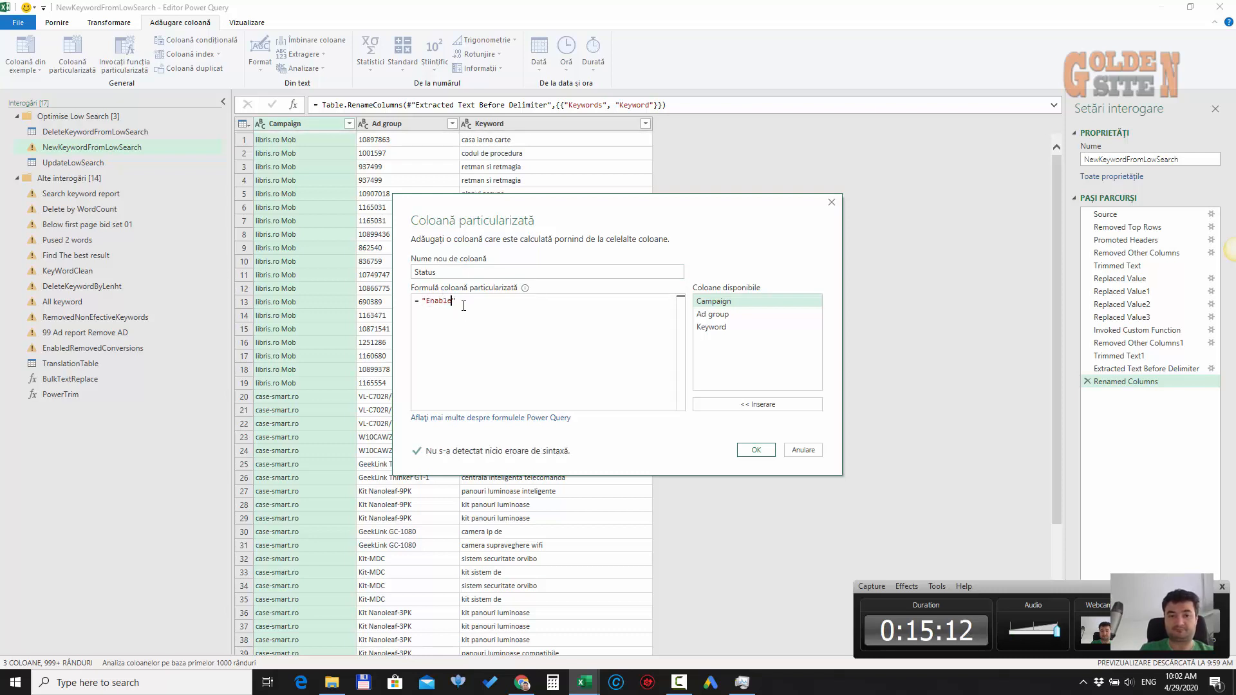
{"action": "type", "text": "d"}
{"action": "left_click", "coordinate": [757, 450]}
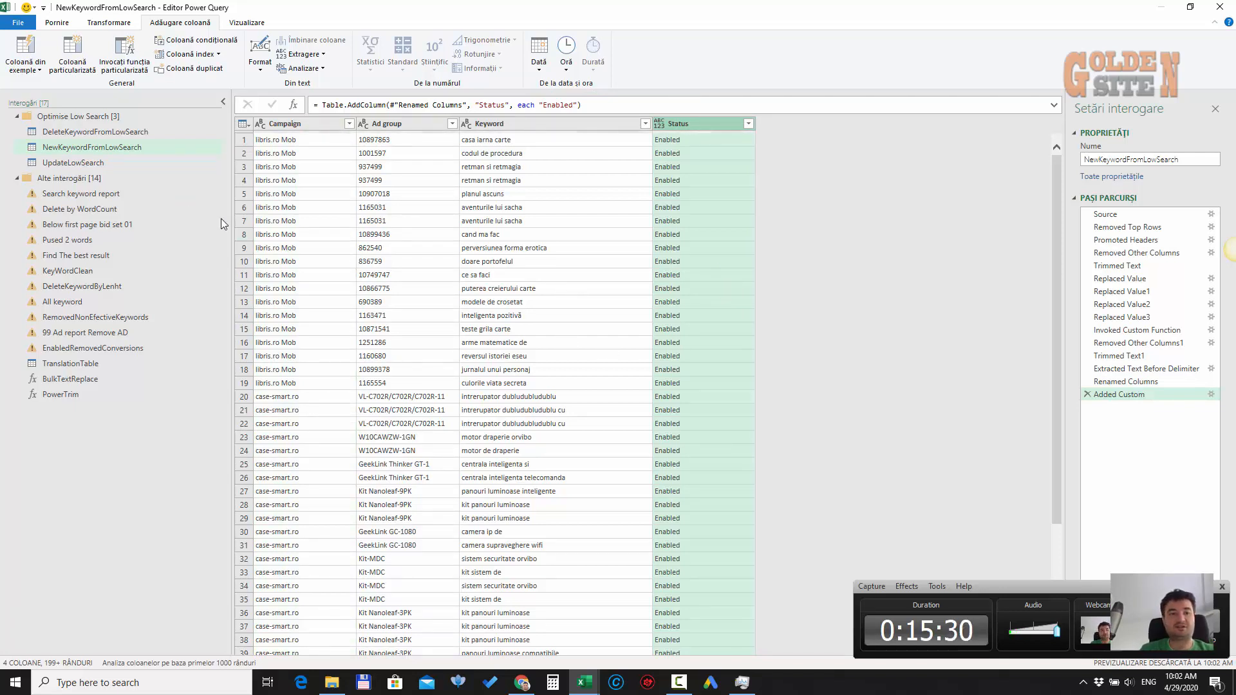
Check the Status column of the combined UpdateLowSearch query down through its last previewed rows
{"action": "left_click", "coordinate": [120, 163]}
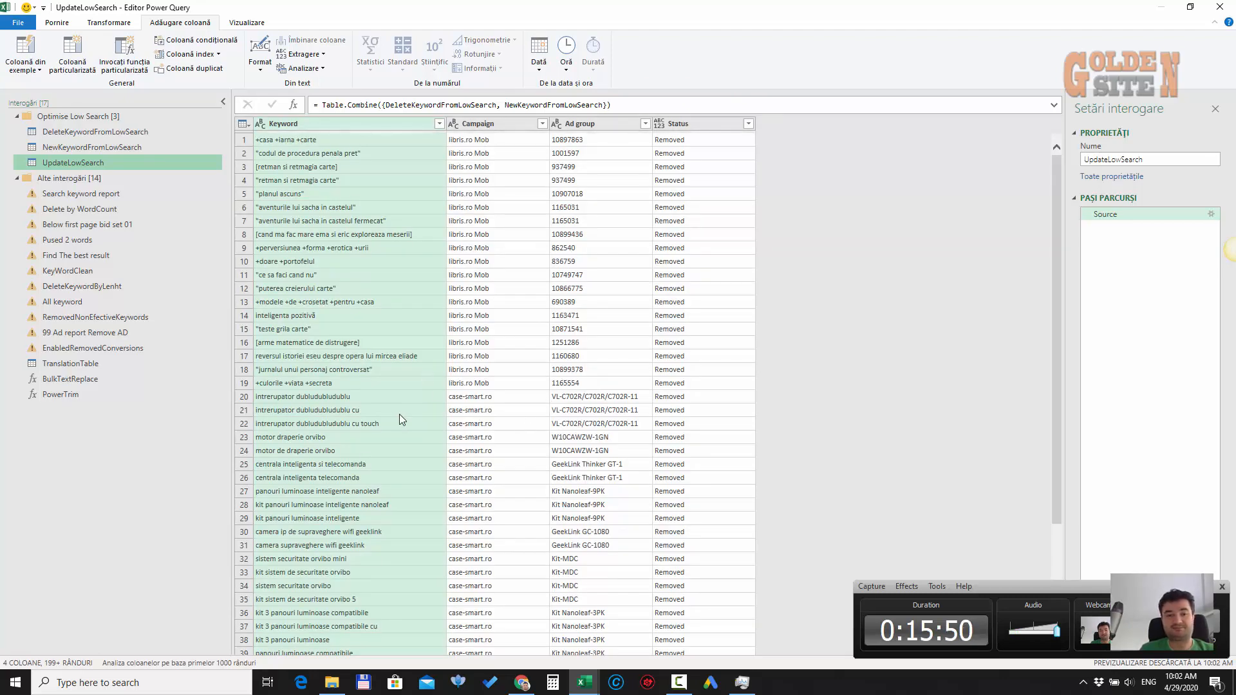
{"action": "scroll", "coordinate": [389, 443], "scroll_direction": "down", "scroll_amount": 20}
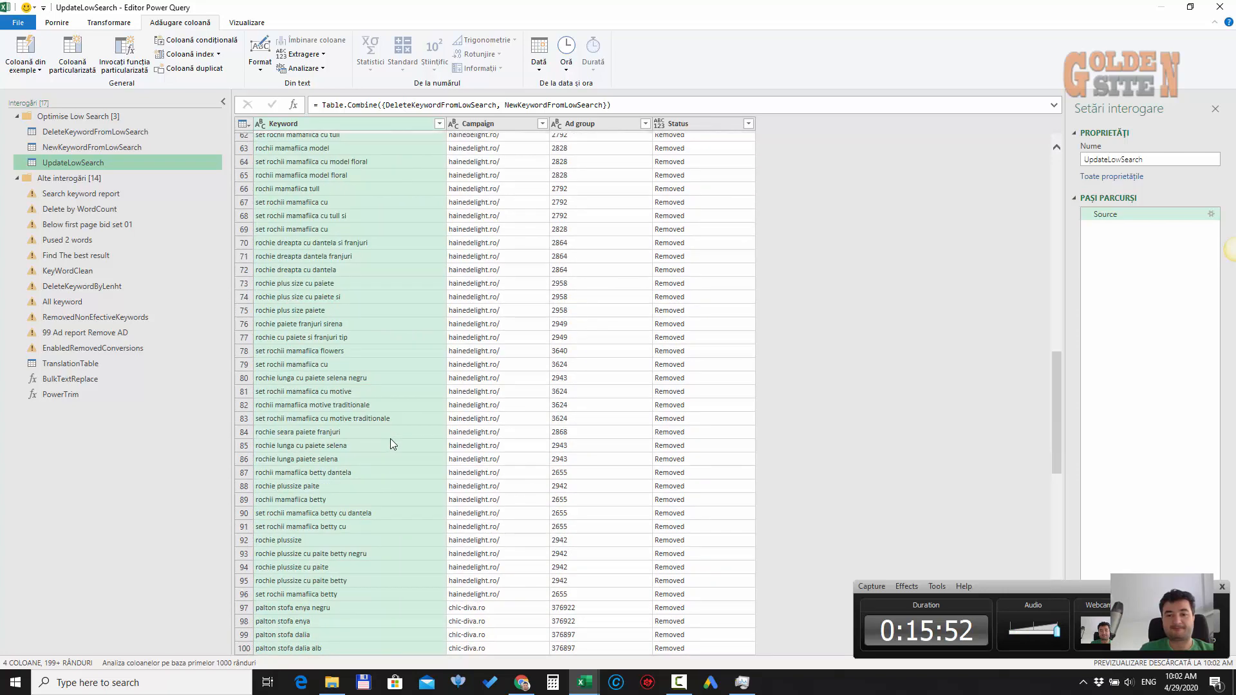
{"action": "scroll", "coordinate": [390, 439], "scroll_direction": "down", "scroll_amount": 20}
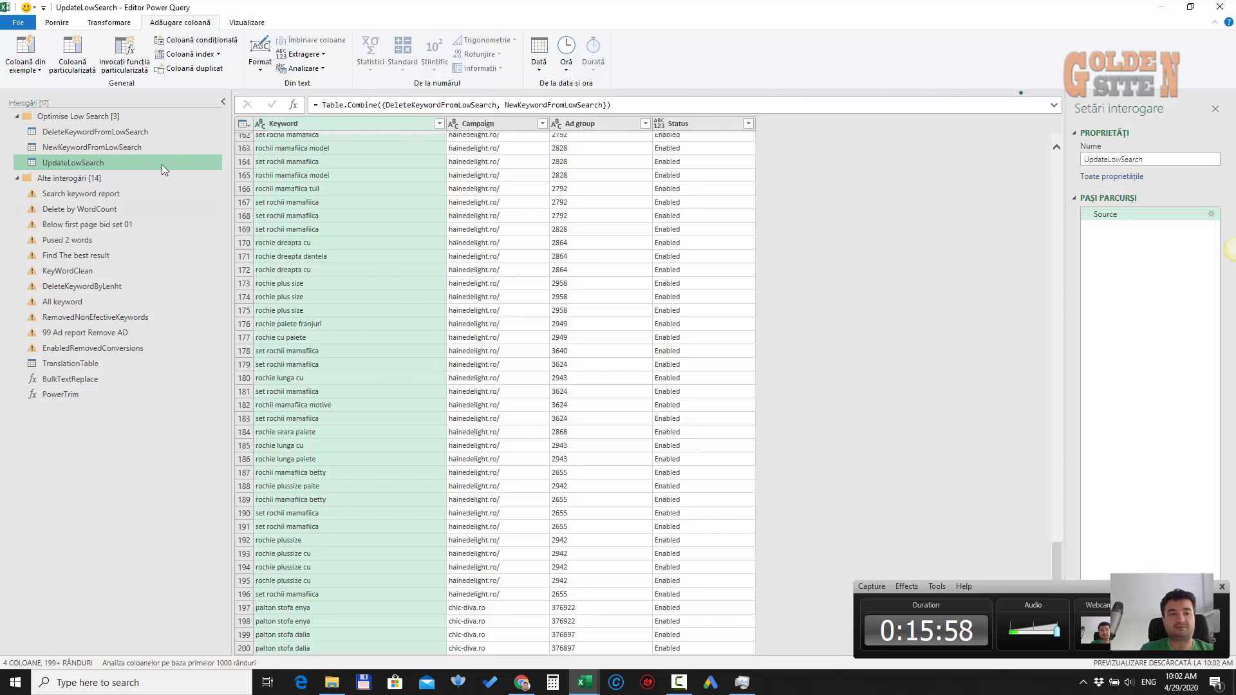
Delete the Kept First Rows step from the DeleteKeywordFromLowSearch query and close and load the queries into the workbook
{"action": "left_click", "coordinate": [132, 147]}
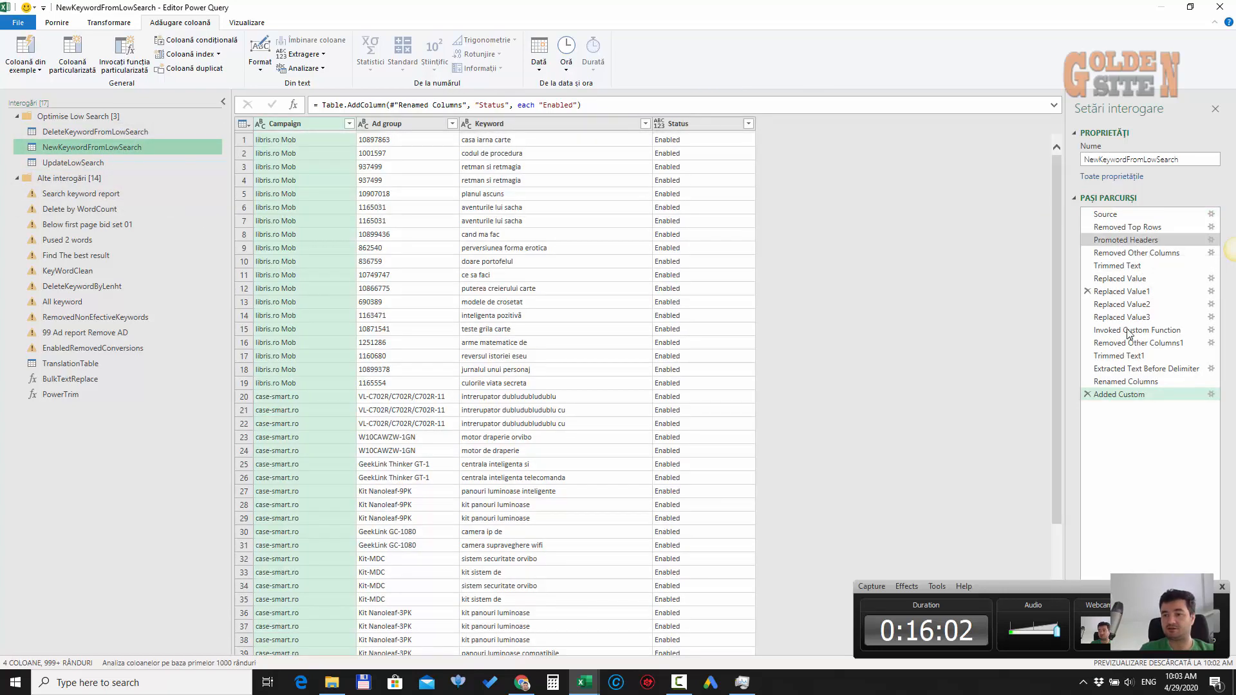
{"action": "left_click", "coordinate": [129, 131]}
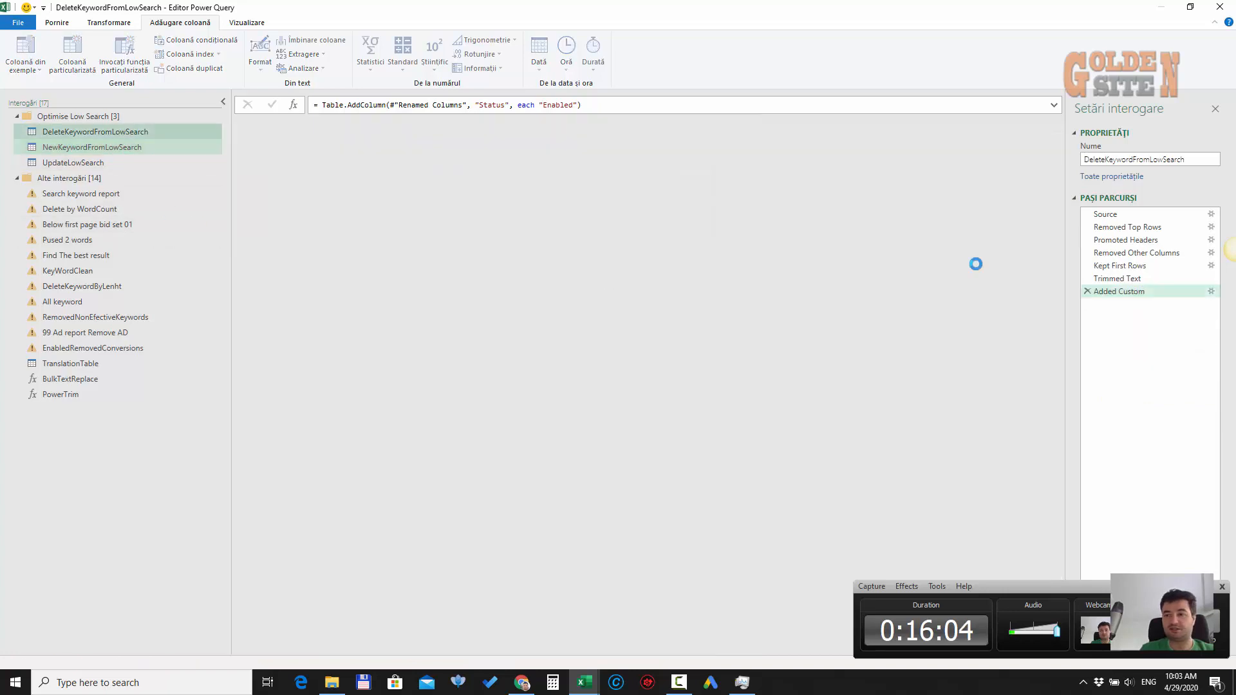
{"action": "left_click", "coordinate": [1100, 266]}
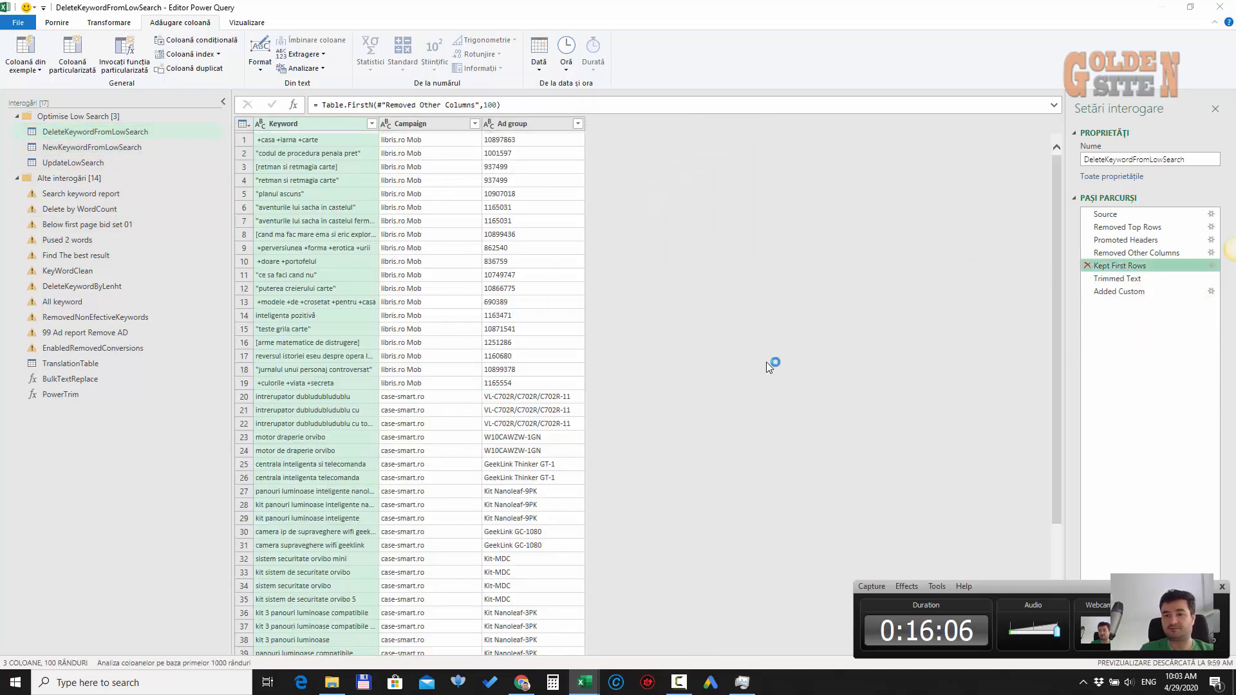
{"action": "left_click", "coordinate": [673, 366]}
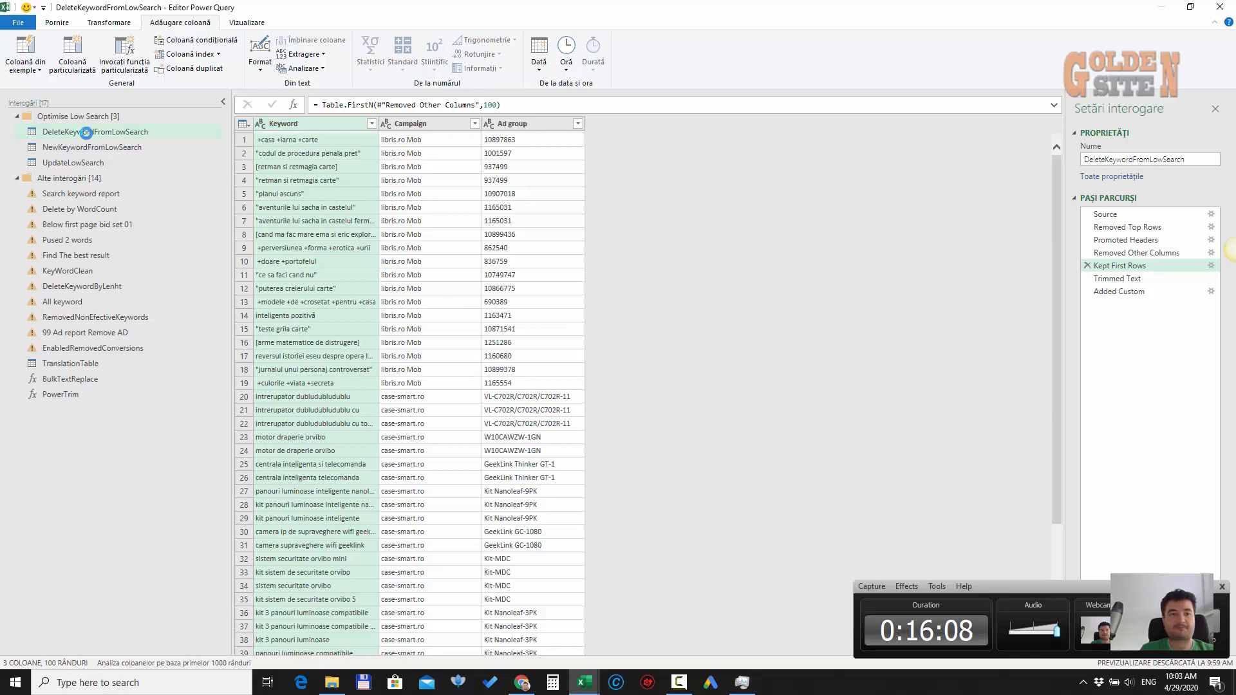
{"action": "left_click", "coordinate": [58, 22]}
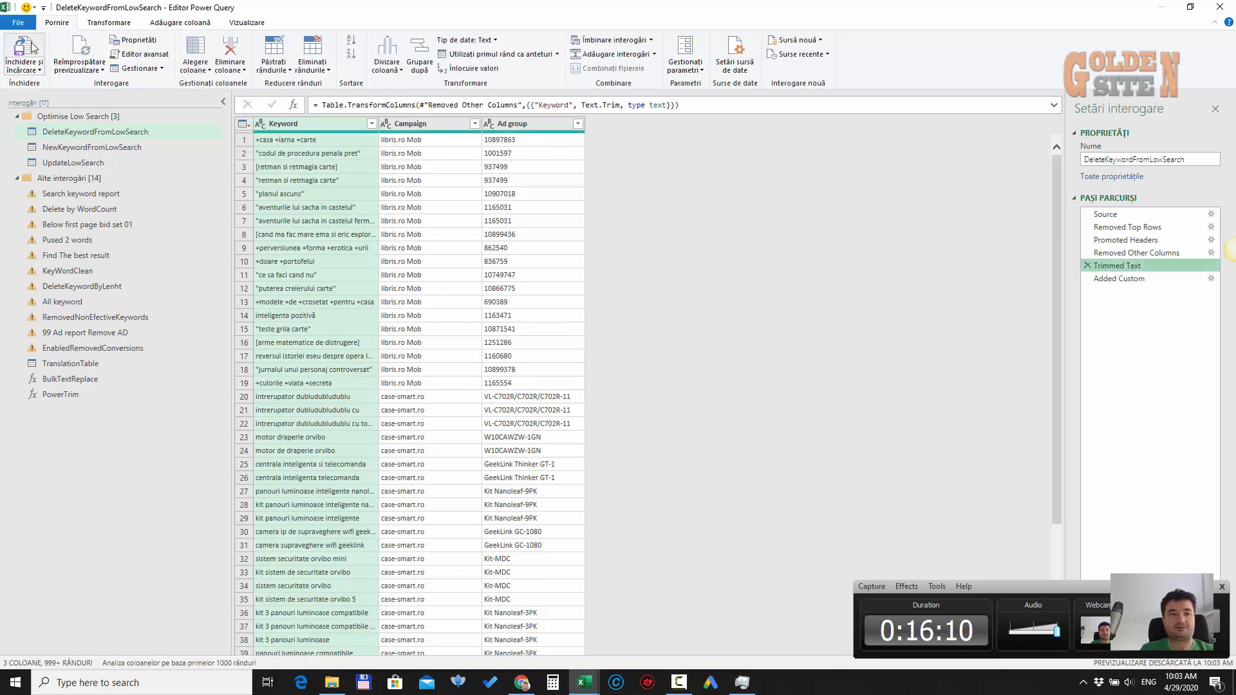
{"action": "left_click", "coordinate": [23, 45]}
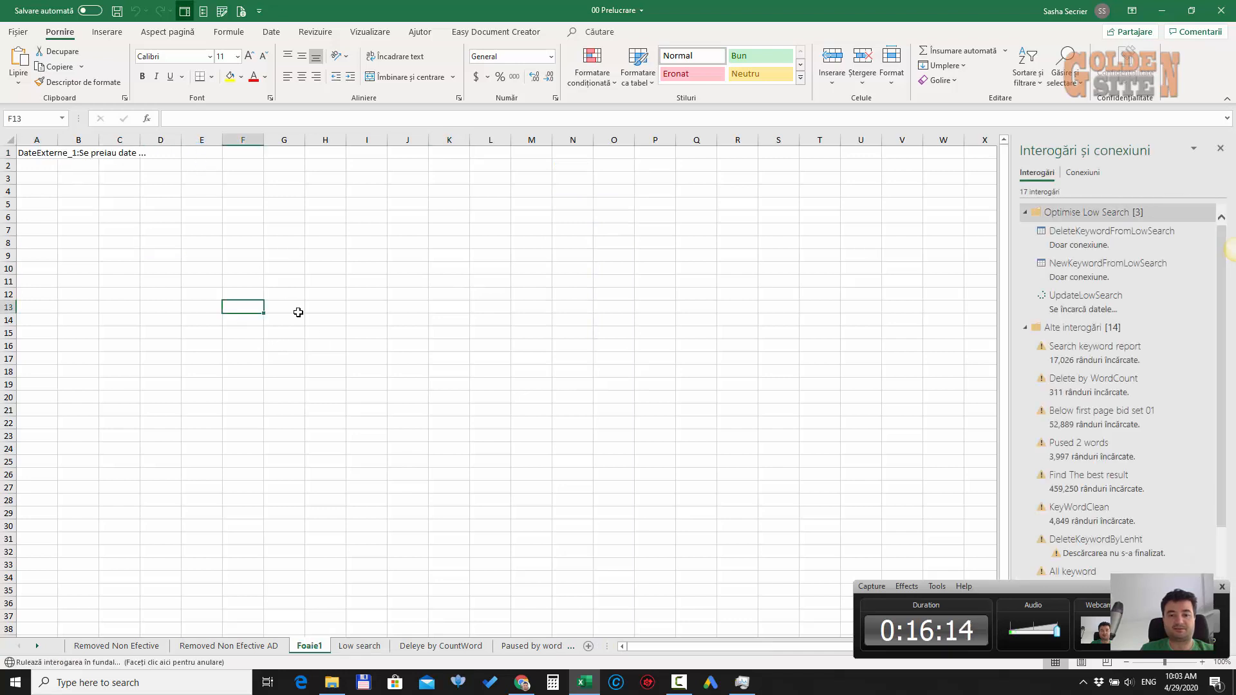
Delete the Foaie1 sheet from the workbook
{"action": "right_click", "coordinate": [310, 648]}
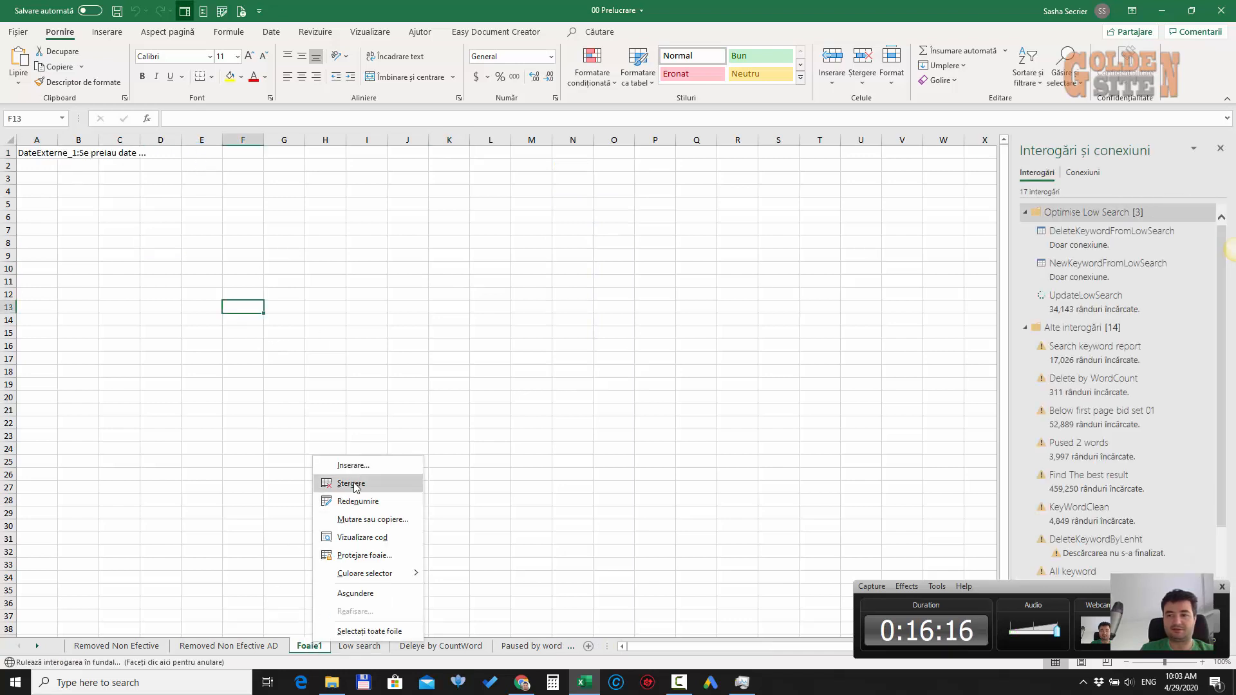
{"action": "left_click", "coordinate": [353, 487]}
{"action": "left_click", "coordinate": [589, 377]}
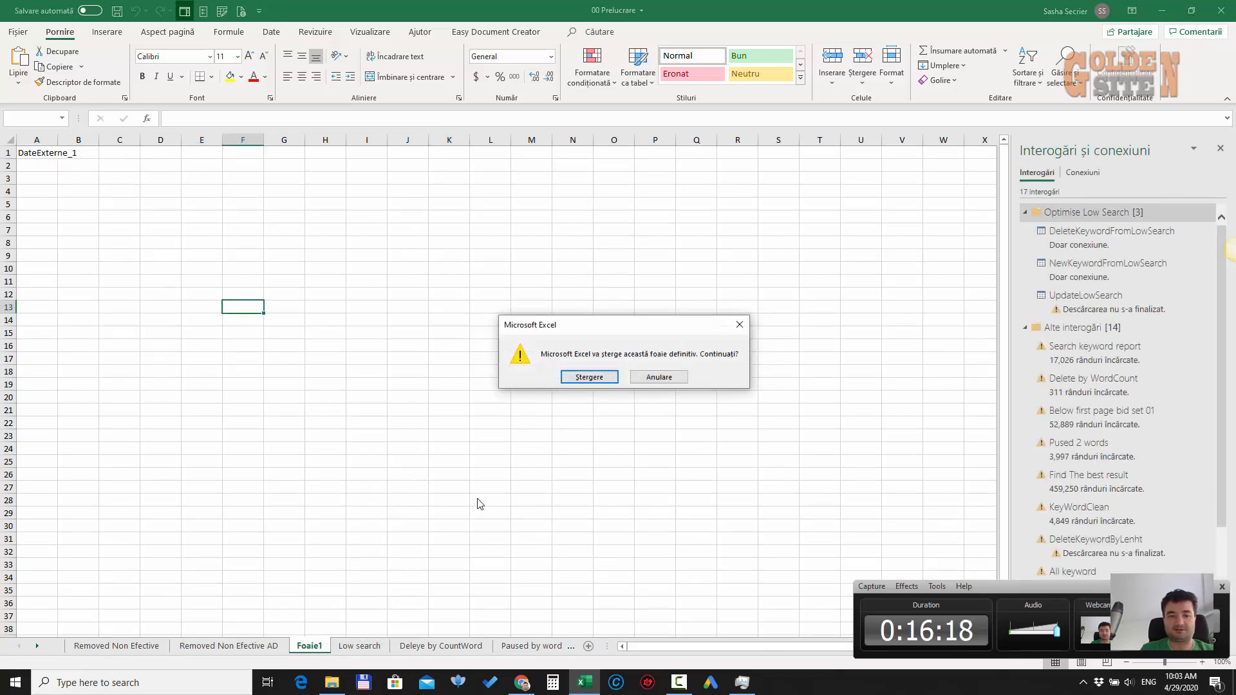
{"action": "left_click", "coordinate": [589, 377]}
Load the UpdateLowSearch query as a table into the existing Low search sheet, starting at cell A1
{"action": "left_click", "coordinate": [38, 153]}
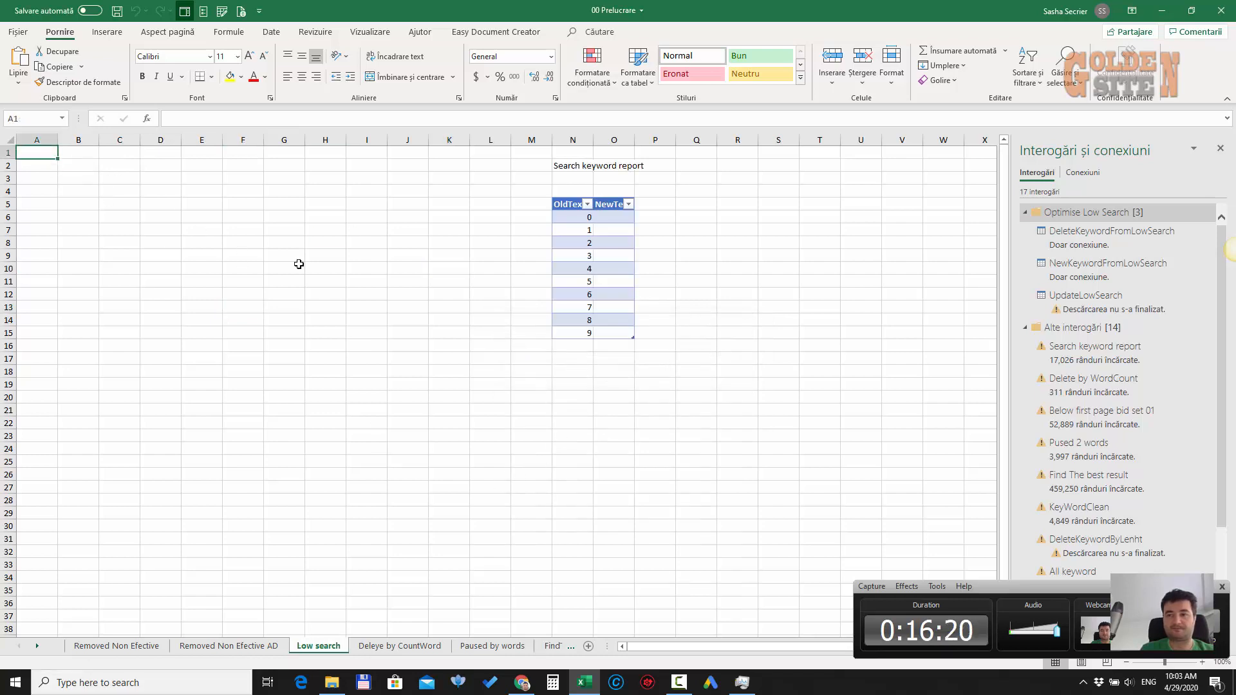
{"action": "right_click", "coordinate": [1082, 298]}
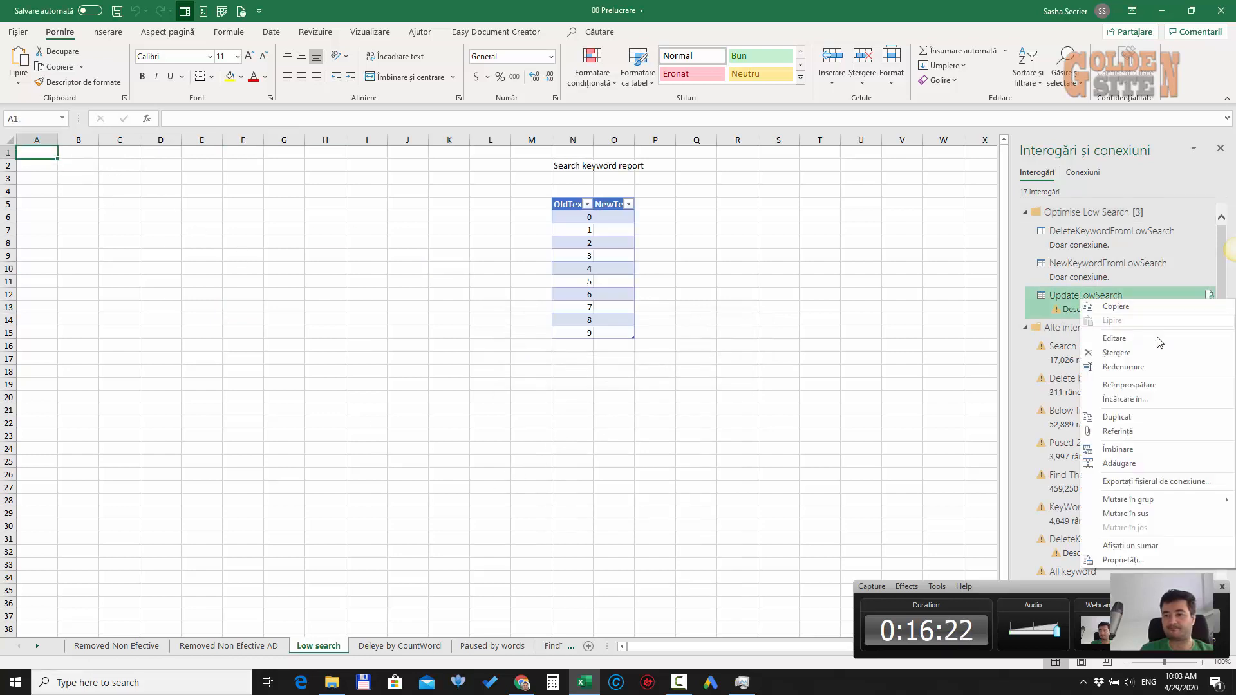
{"action": "left_click", "coordinate": [1153, 399]}
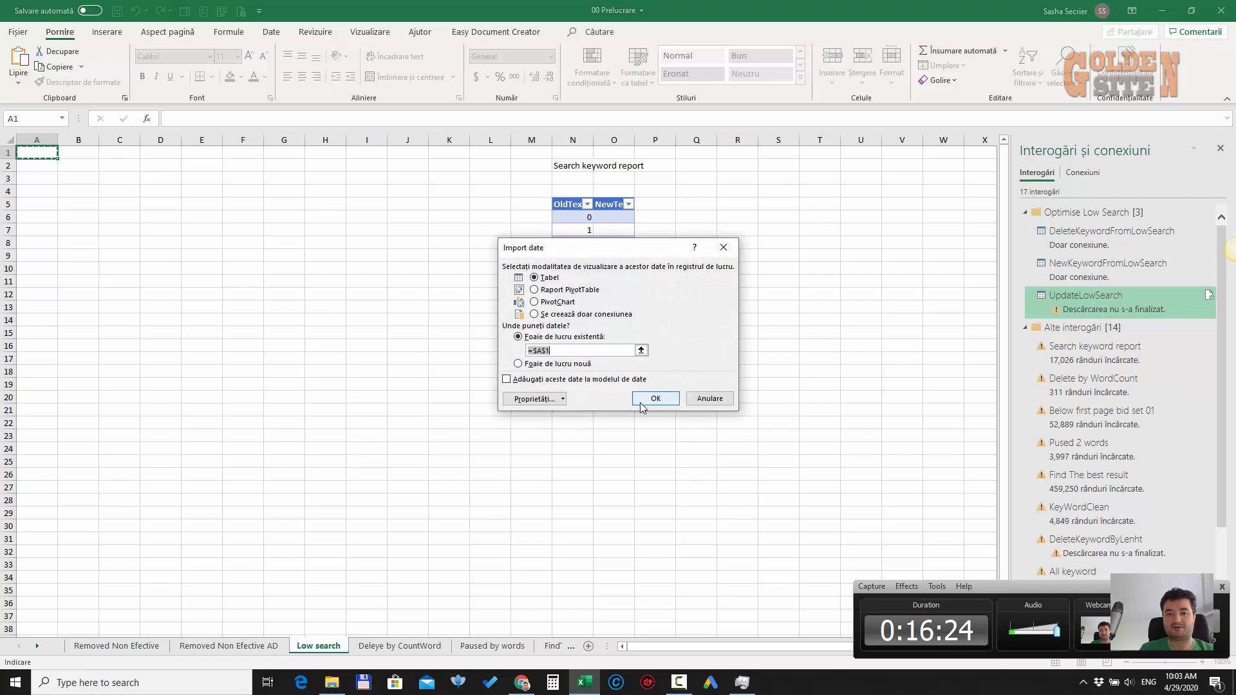
{"action": "left_click", "coordinate": [655, 398]}
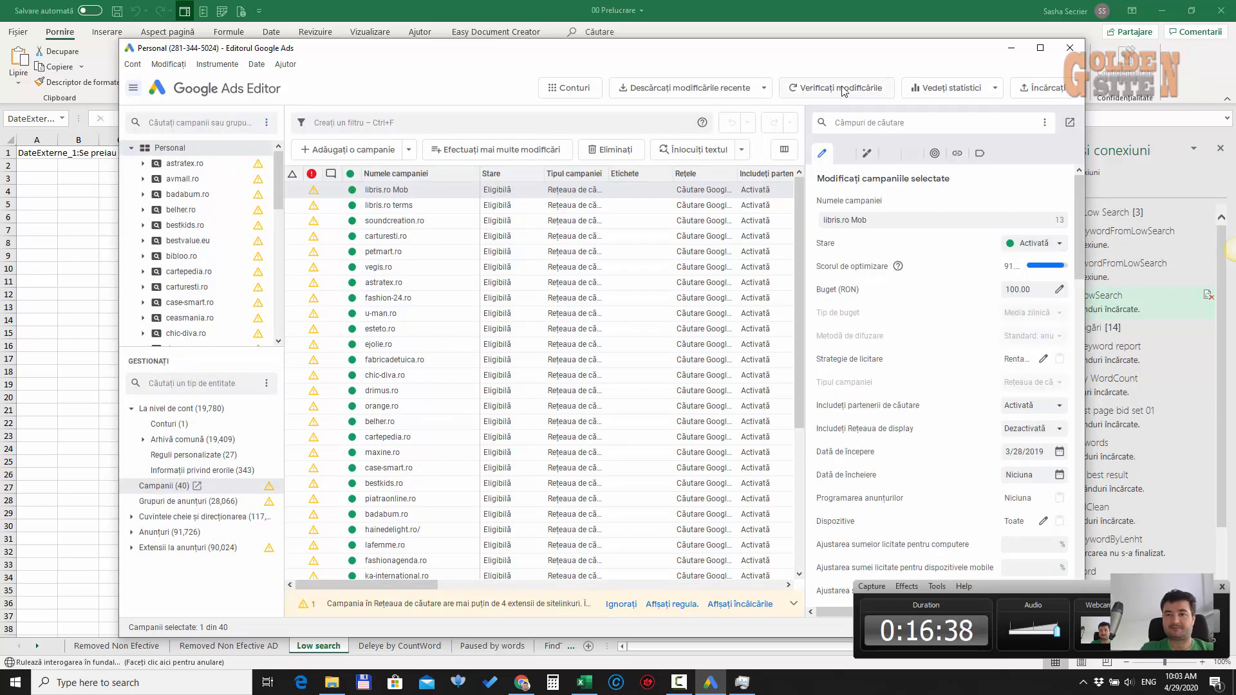
In Google Ads Editor, download the basic recent changes for all campaigns and return to the Excel workbook
{"action": "left_click", "coordinate": [694, 91]}
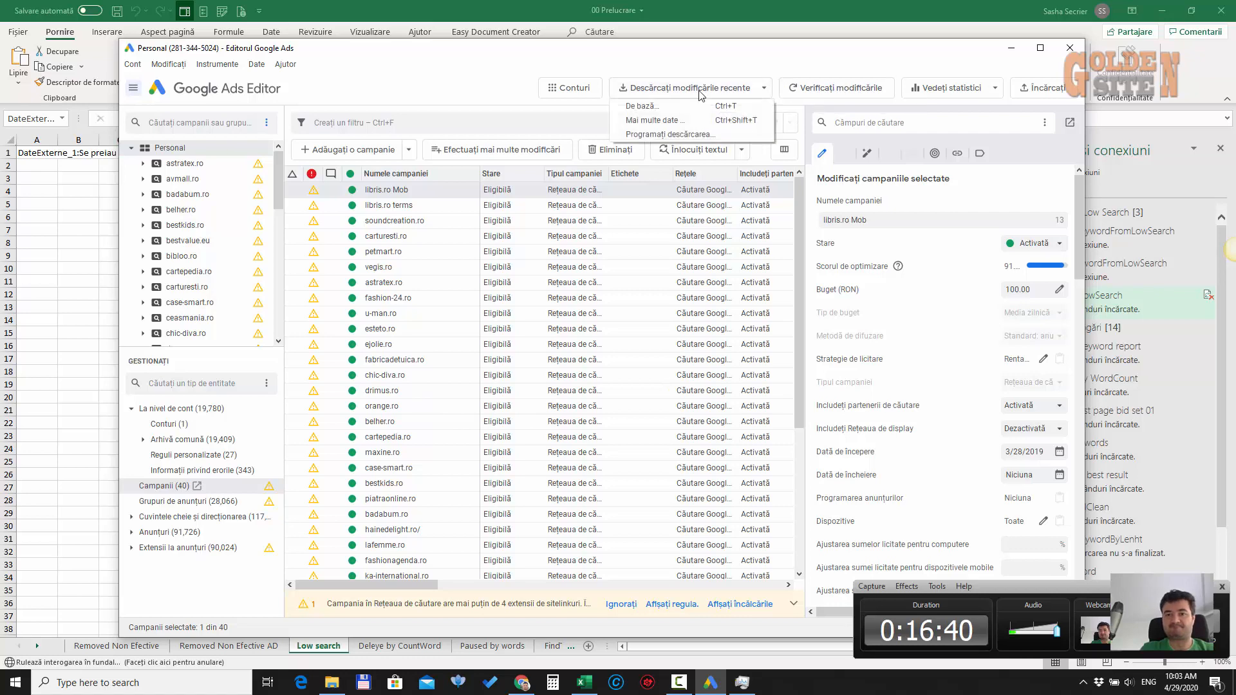
{"action": "left_click", "coordinate": [701, 109]}
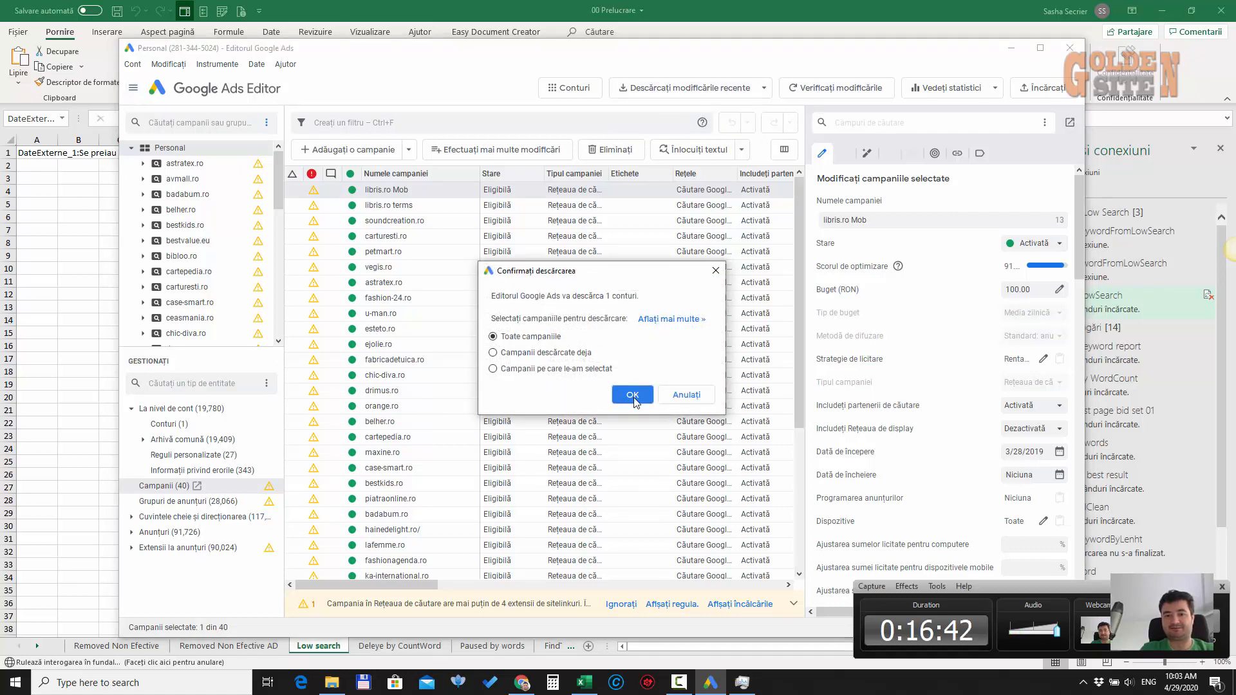
{"action": "left_click", "coordinate": [636, 398]}
{"action": "left_click", "coordinate": [60, 274]}
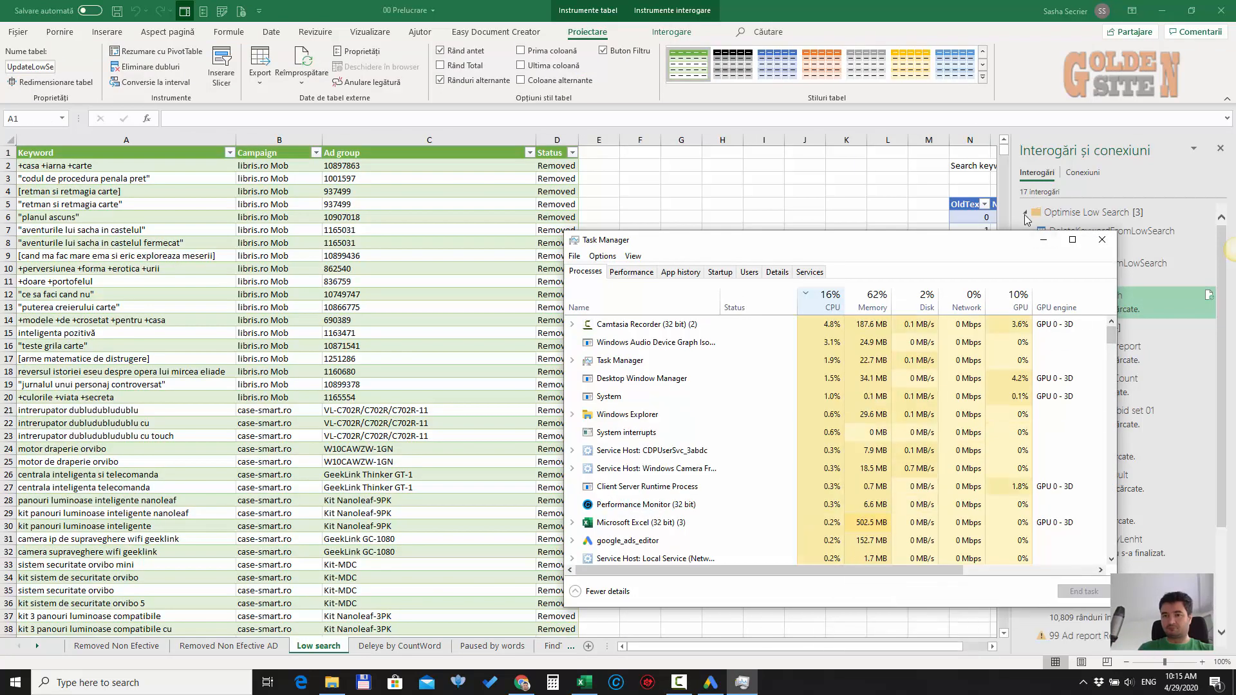
{"action": "left_click", "coordinate": [1044, 239]}
{"action": "left_click", "coordinate": [679, 682]}
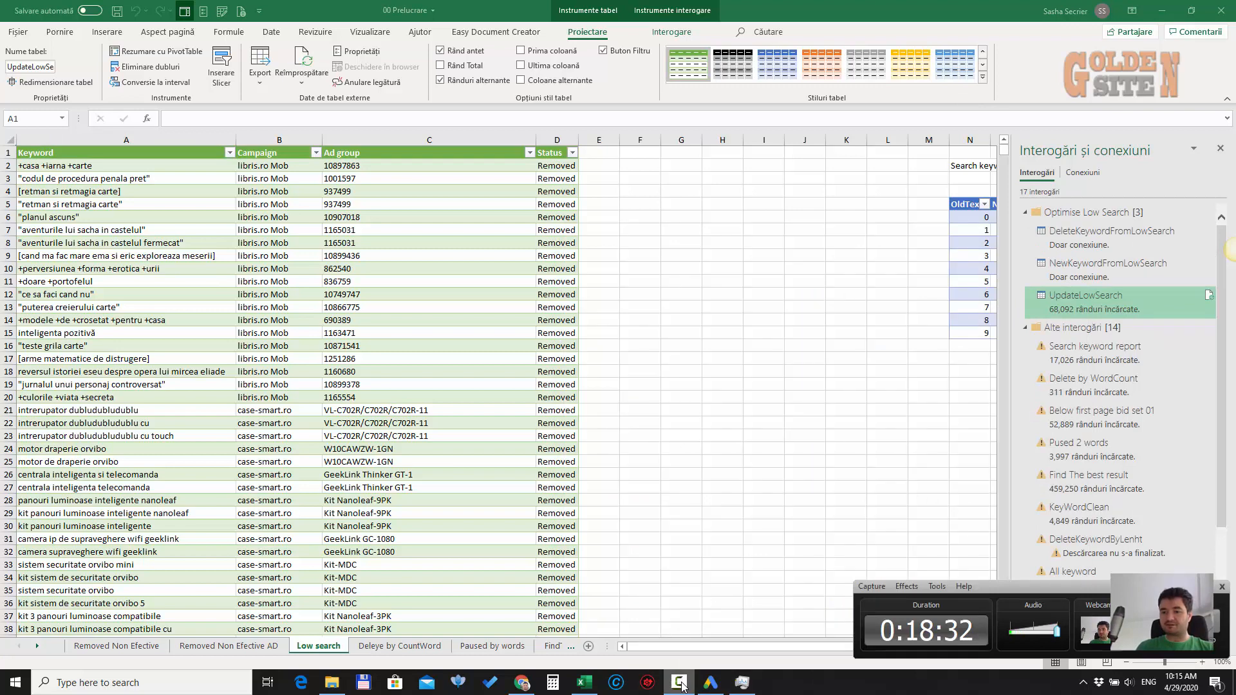
{"action": "left_click", "coordinate": [681, 685]}
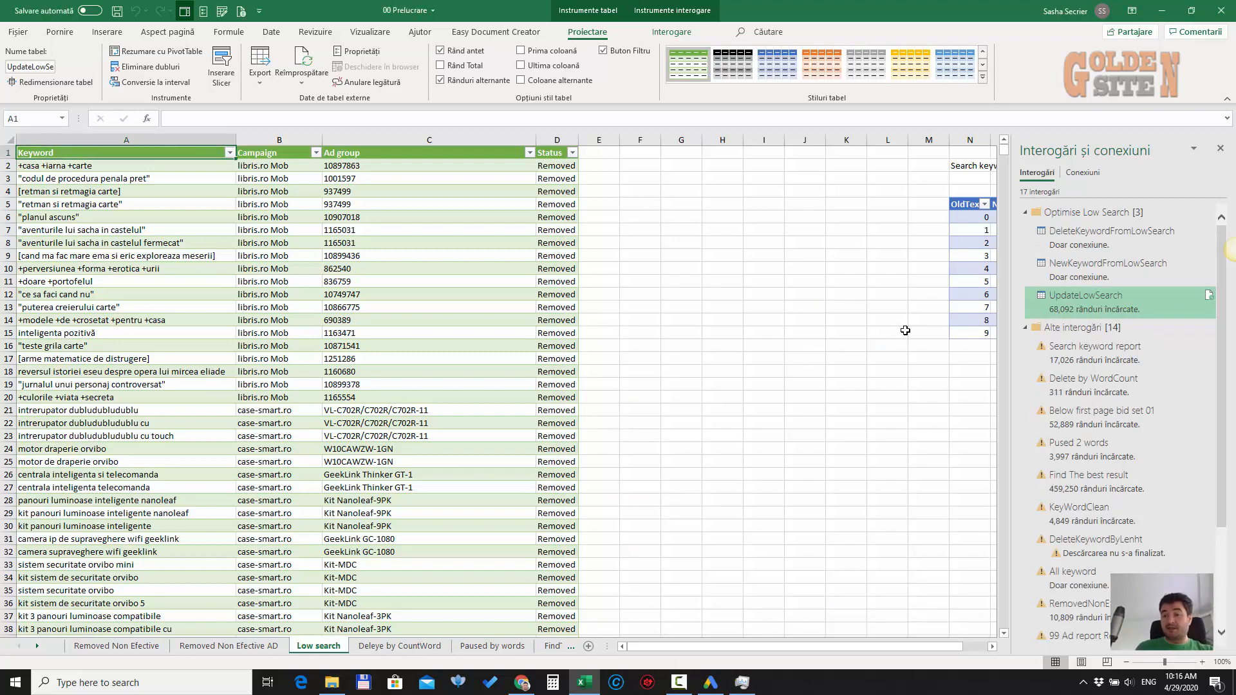
Copy the entire loaded UpdateLowSearch table, including its headers, from the Low search sheet
{"action": "left_click", "coordinate": [463, 420]}
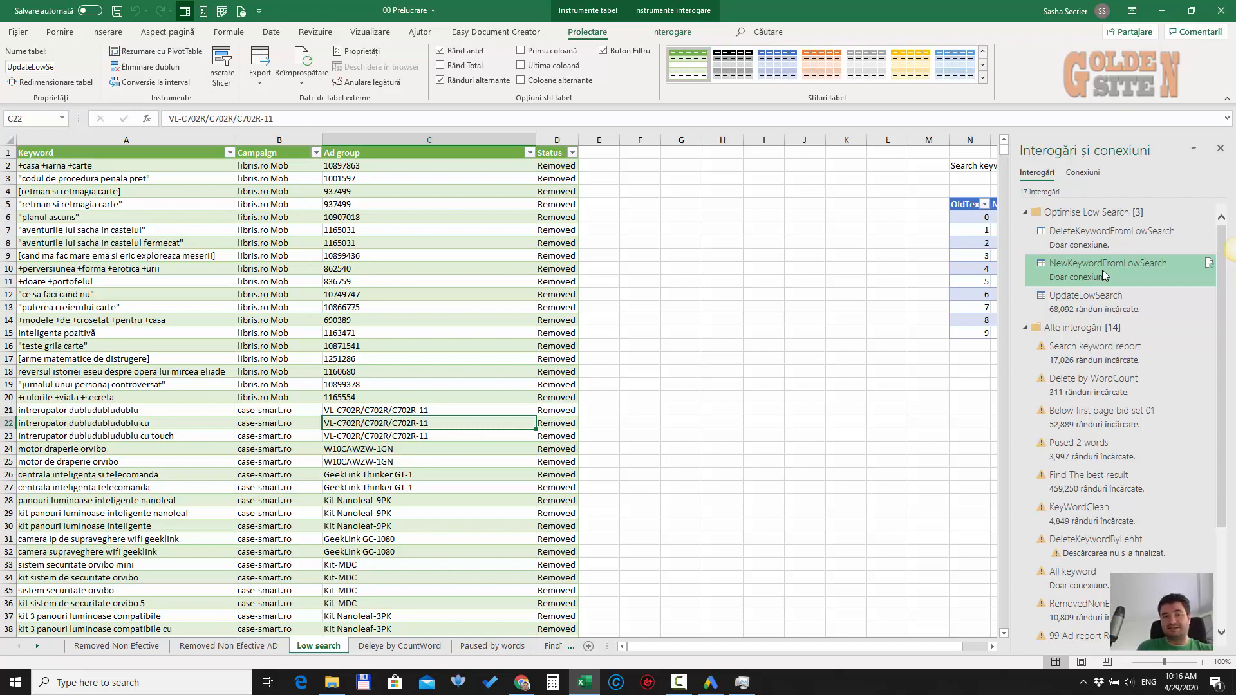
{"action": "left_click", "coordinate": [262, 407]}
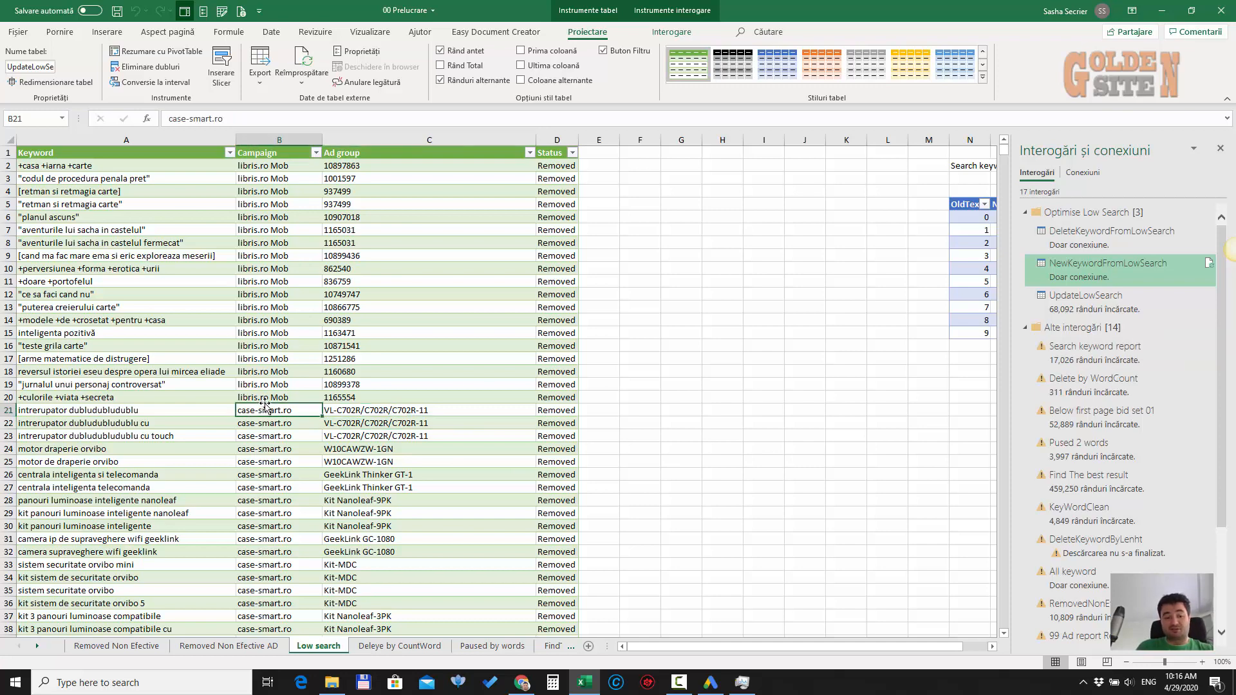
{"action": "key", "text": "ctrl+a"}
{"action": "key", "text": "ctrl+a"}
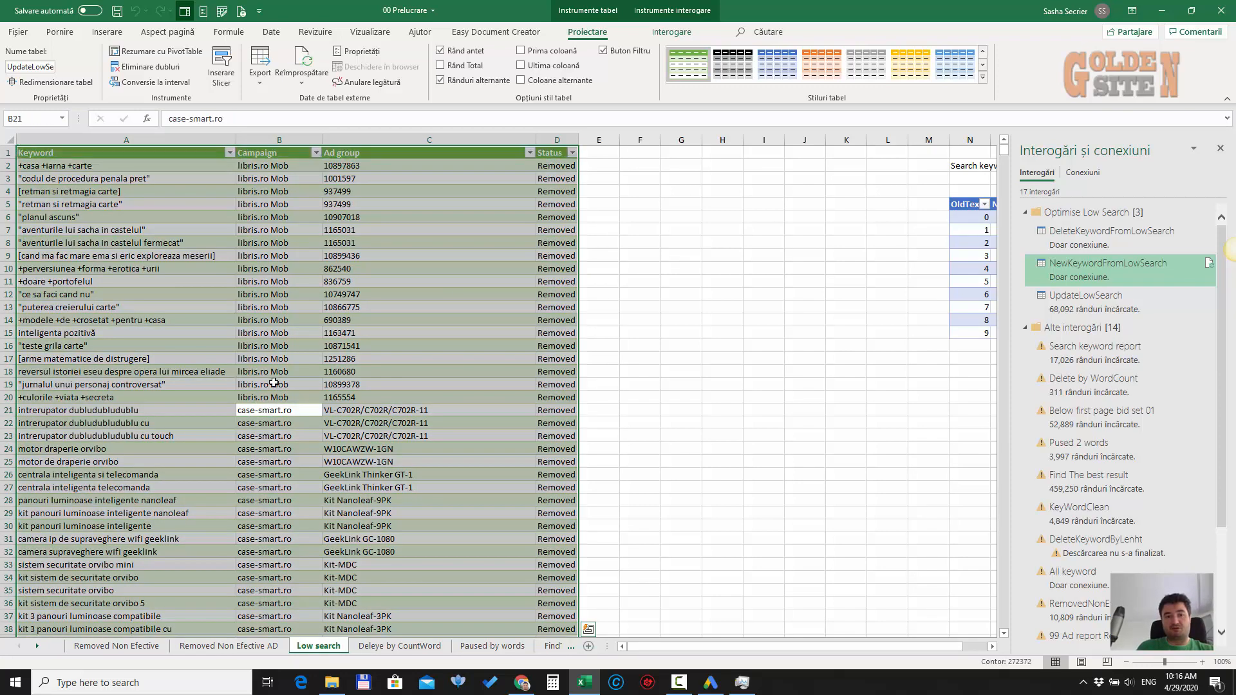
{"action": "right_click", "coordinate": [319, 290]}
{"action": "left_click", "coordinate": [385, 311]}
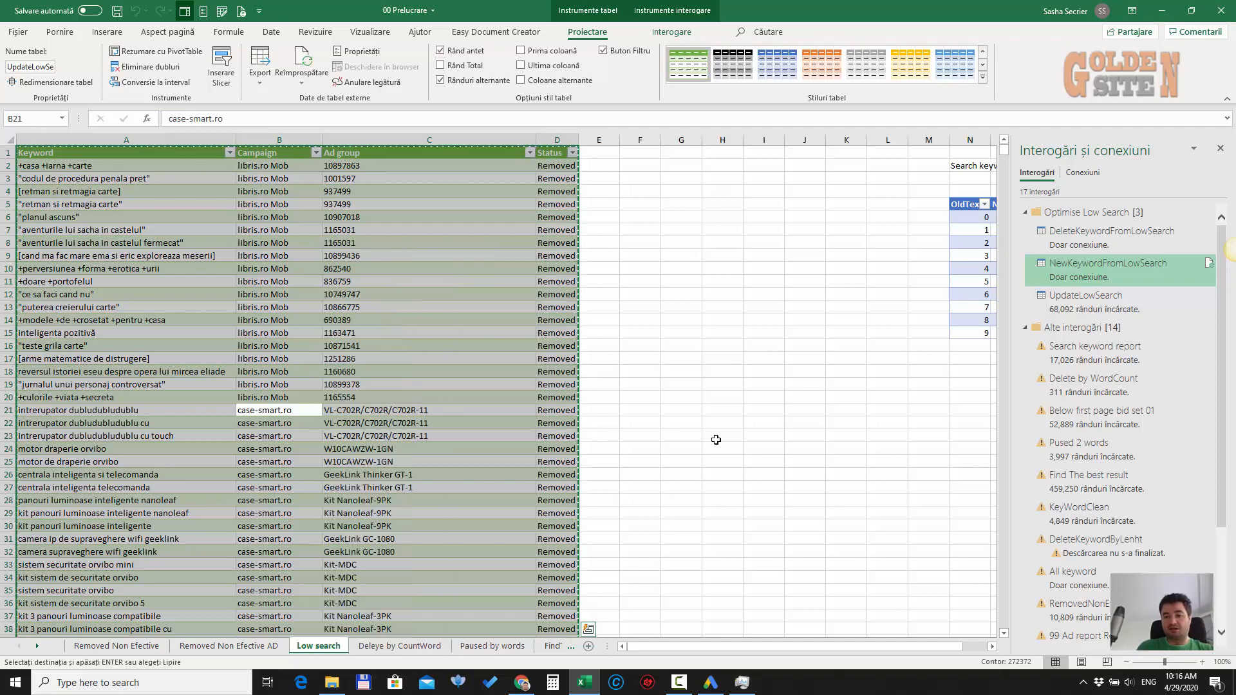
Switch to Google Ads Editor, paste the copied keyword table into the multiple changes import, and process it
{"action": "left_click", "coordinate": [711, 684]}
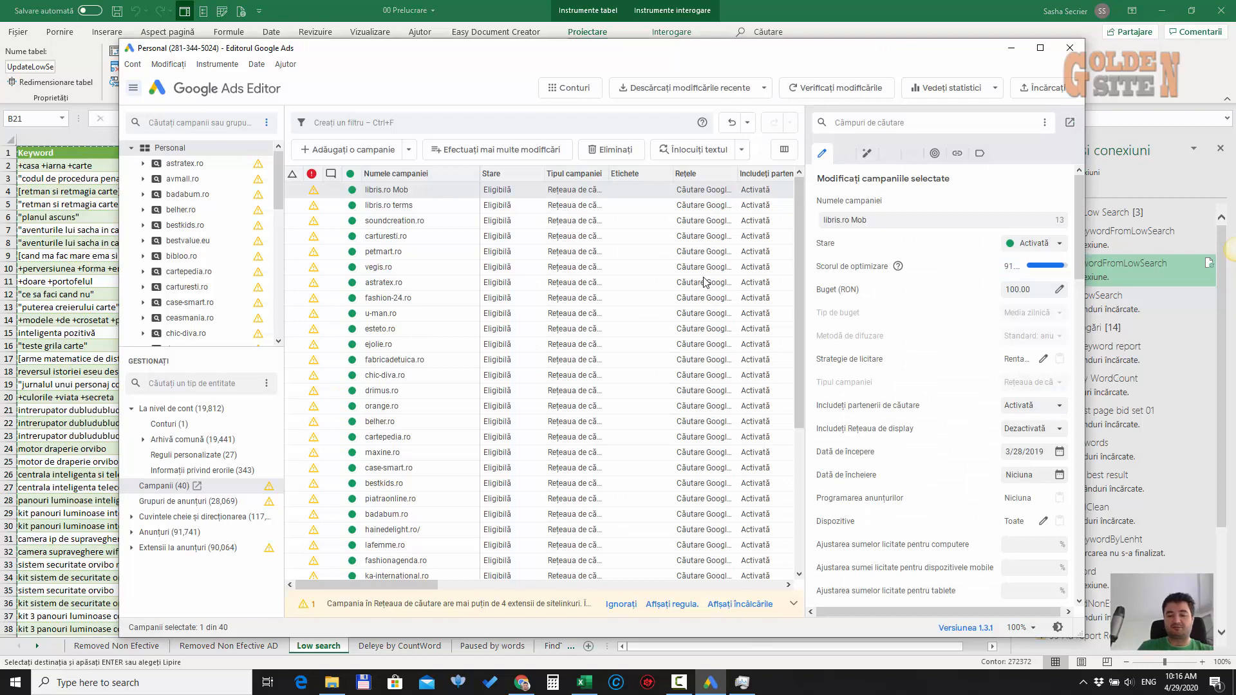
{"action": "key", "text": "ctrl+shift+m"}
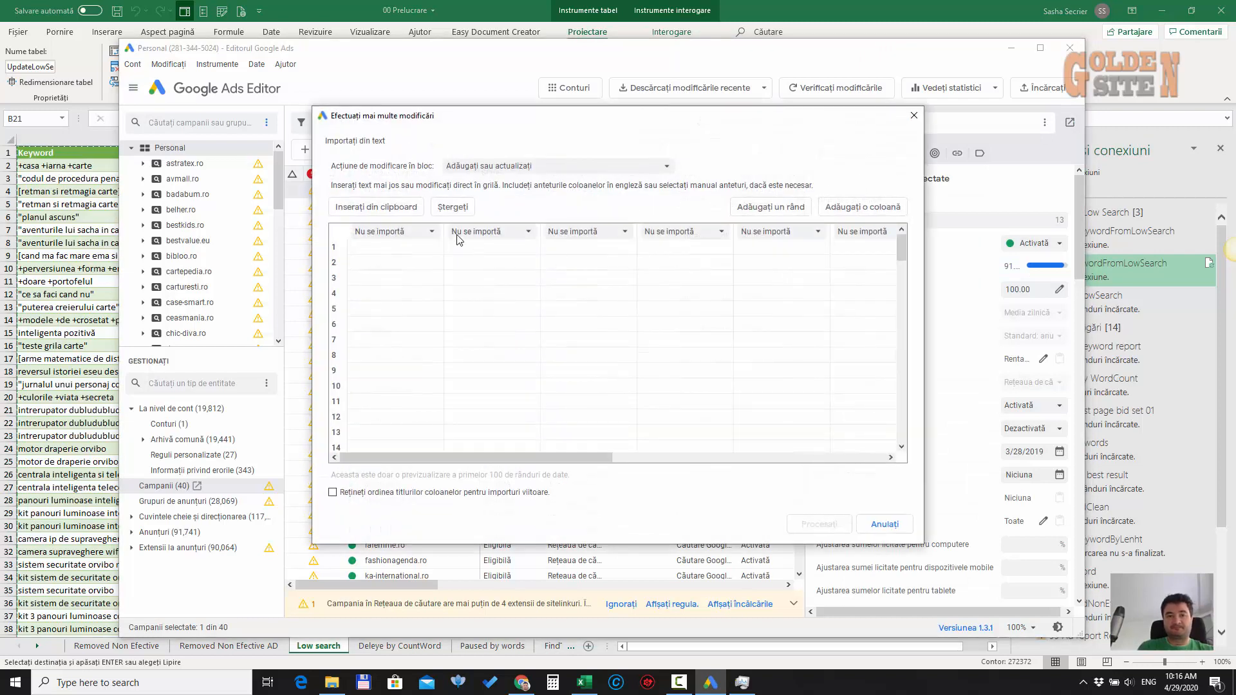
{"action": "key", "text": "ctrl+v"}
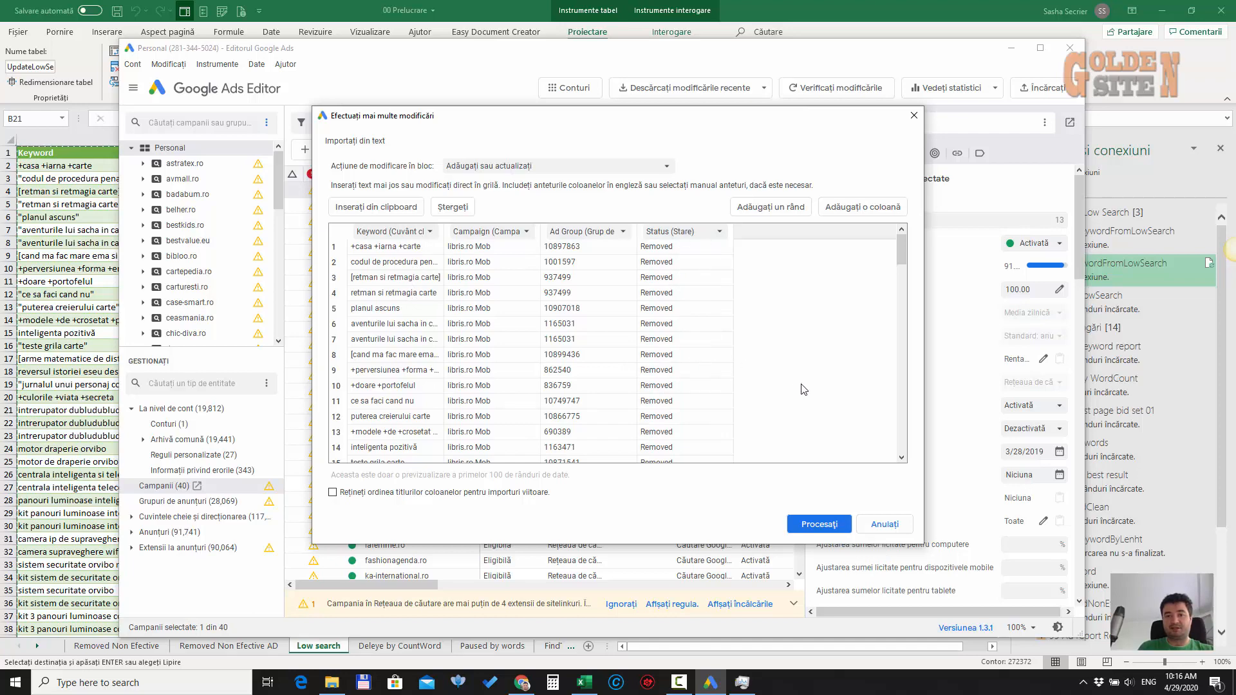
{"action": "left_click", "coordinate": [813, 526]}
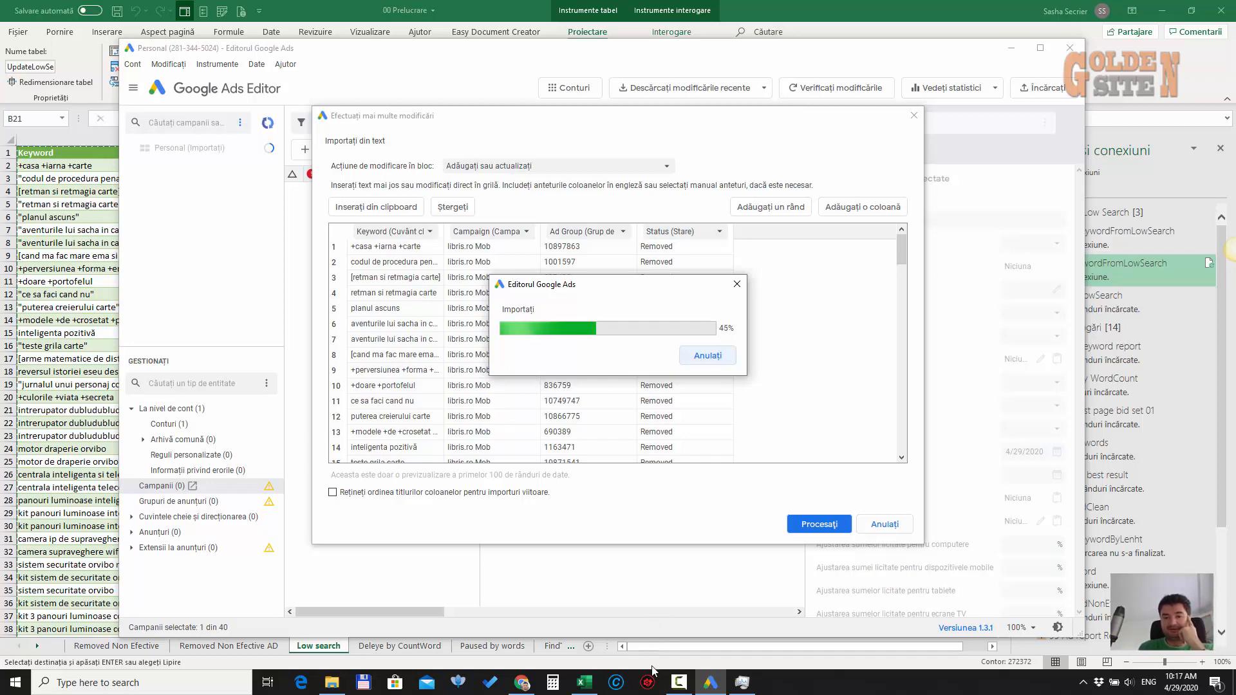
Inspect the first import error's row number and examine the keyword, ad group and status rows far down the Low search table in Excel
{"action": "mouse_move", "coordinate": [679, 690]}
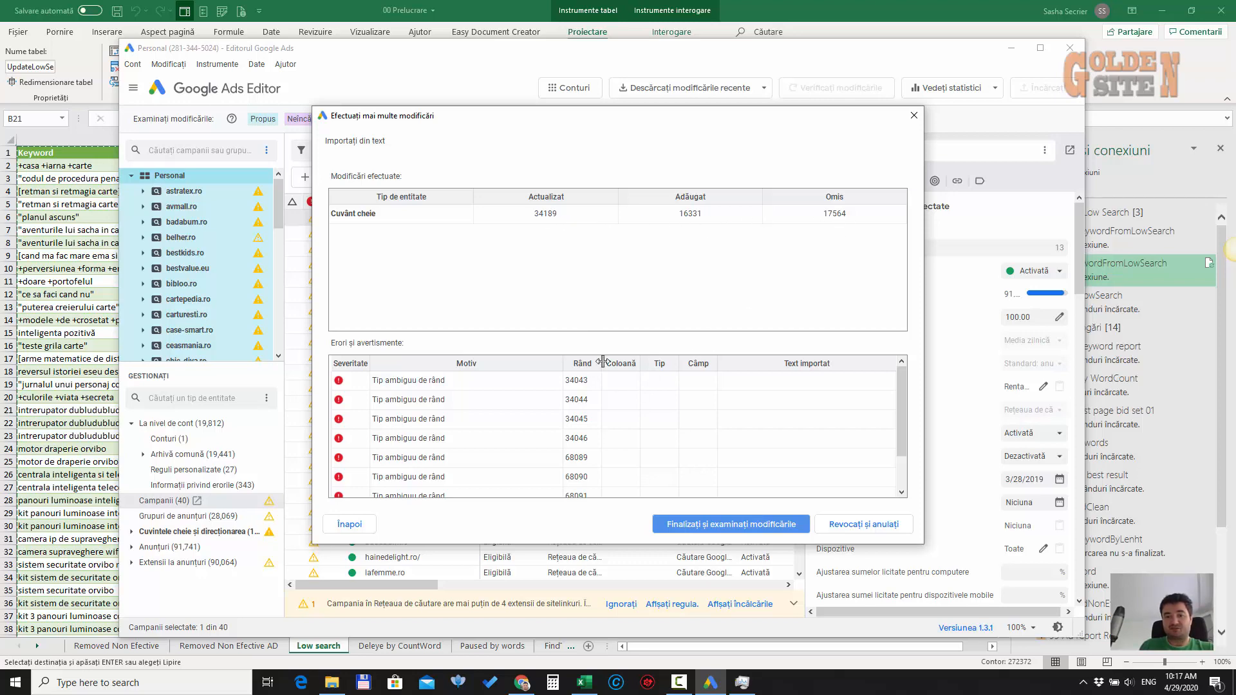
{"action": "left_click", "coordinate": [414, 386]}
{"action": "left_click", "coordinate": [582, 381]}
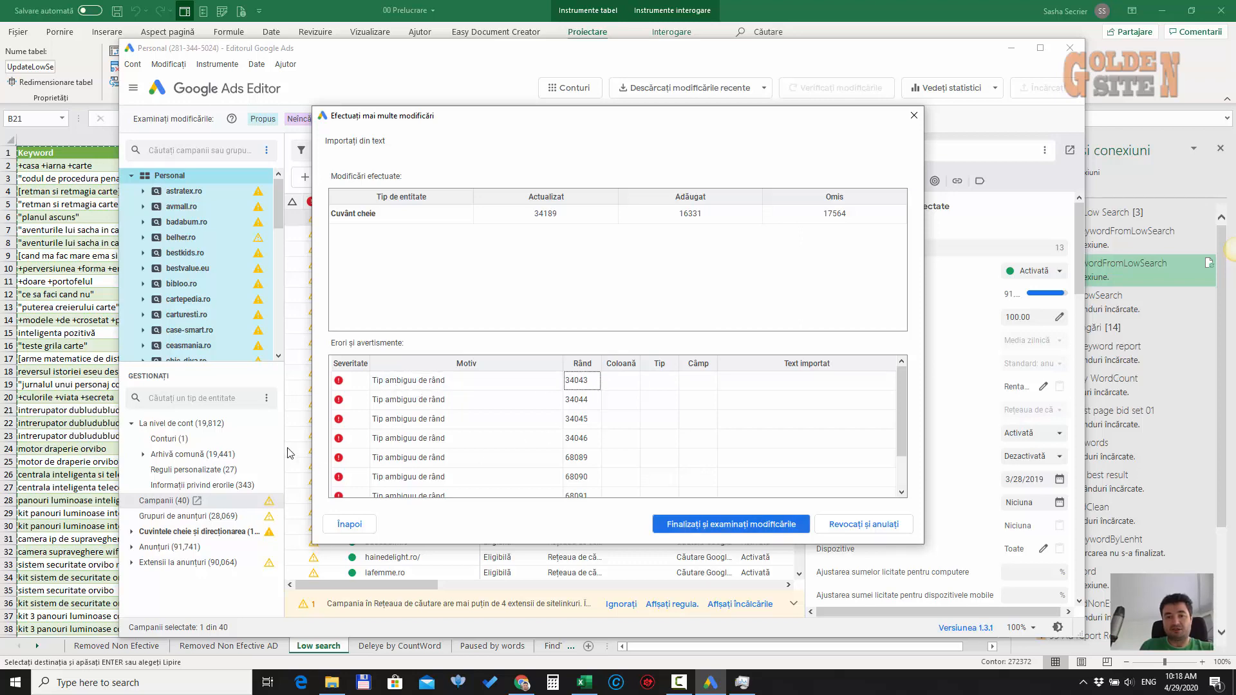
{"action": "left_click", "coordinate": [75, 424]}
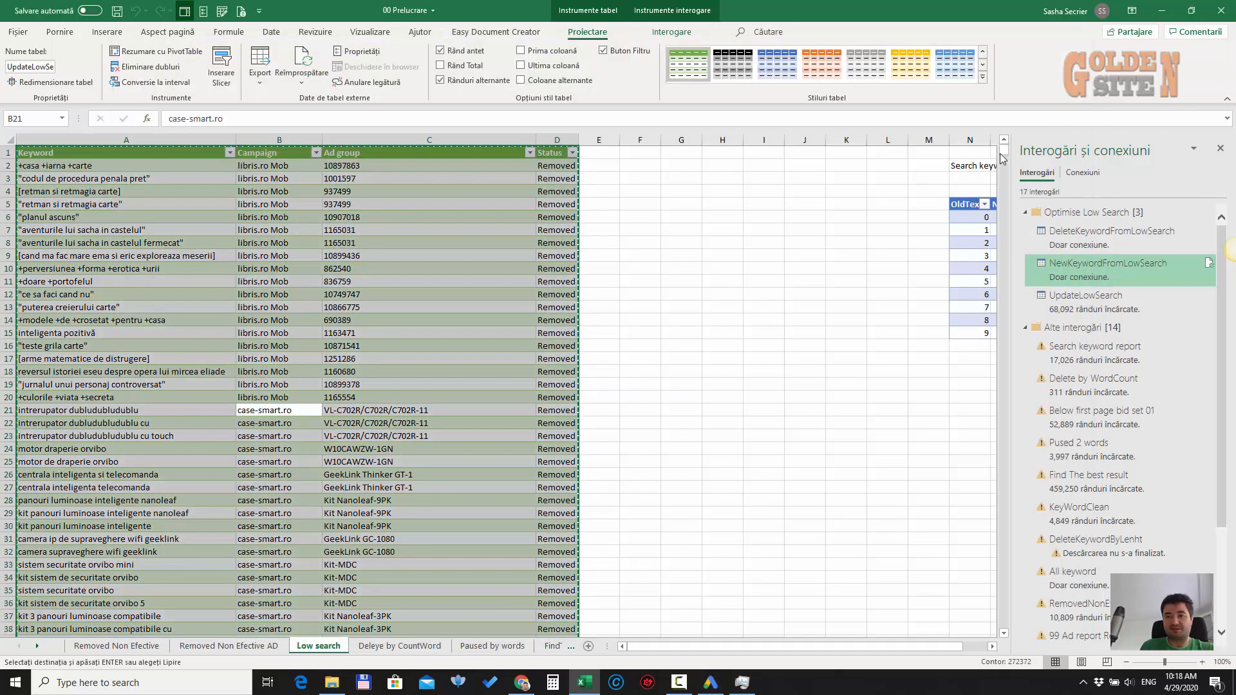
{"action": "left_click_drag", "start_coordinate": [1002, 157], "coordinate": [1026, 240]}
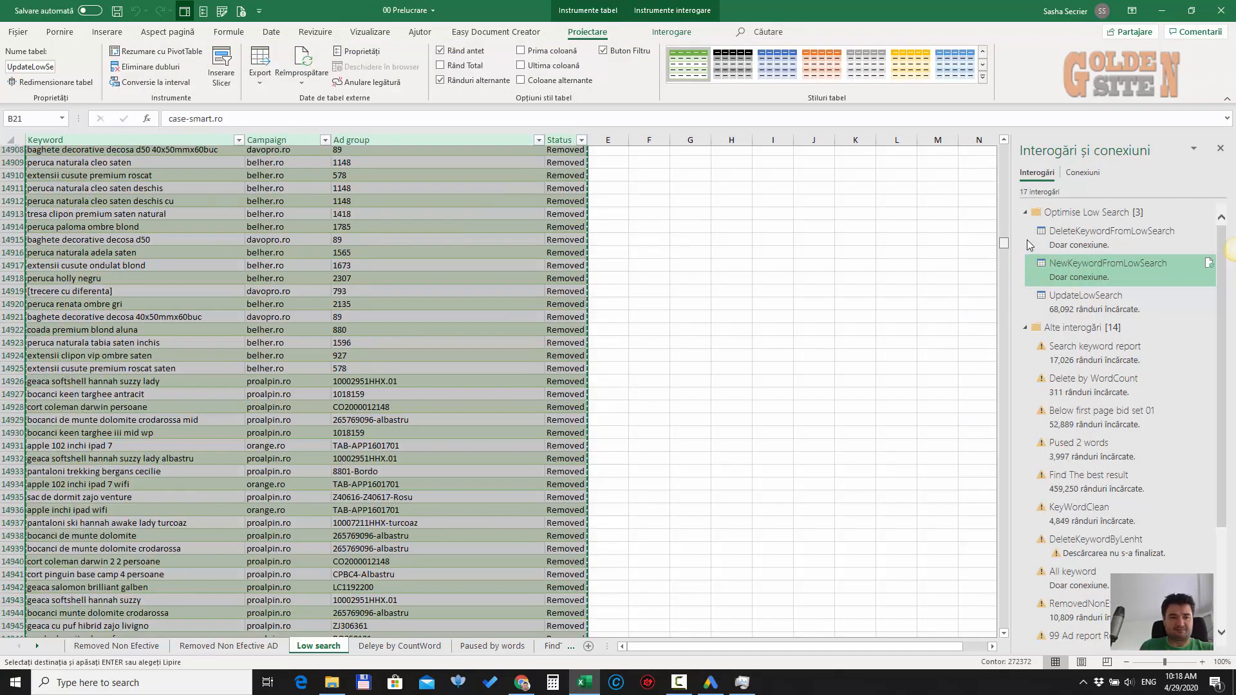
{"action": "left_click", "coordinate": [288, 410]}
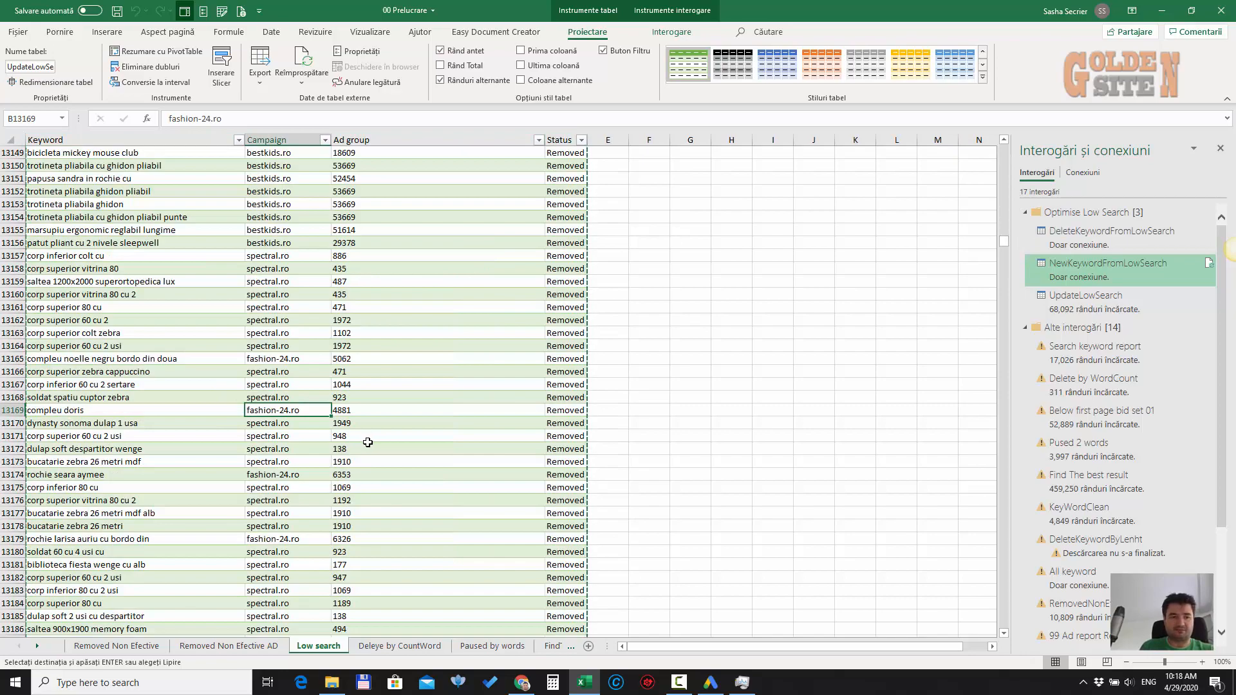
{"action": "scroll", "coordinate": [365, 442], "scroll_direction": "down", "scroll_amount": 20}
{"action": "scroll", "coordinate": [391, 448], "scroll_direction": "down", "scroll_amount": 20}
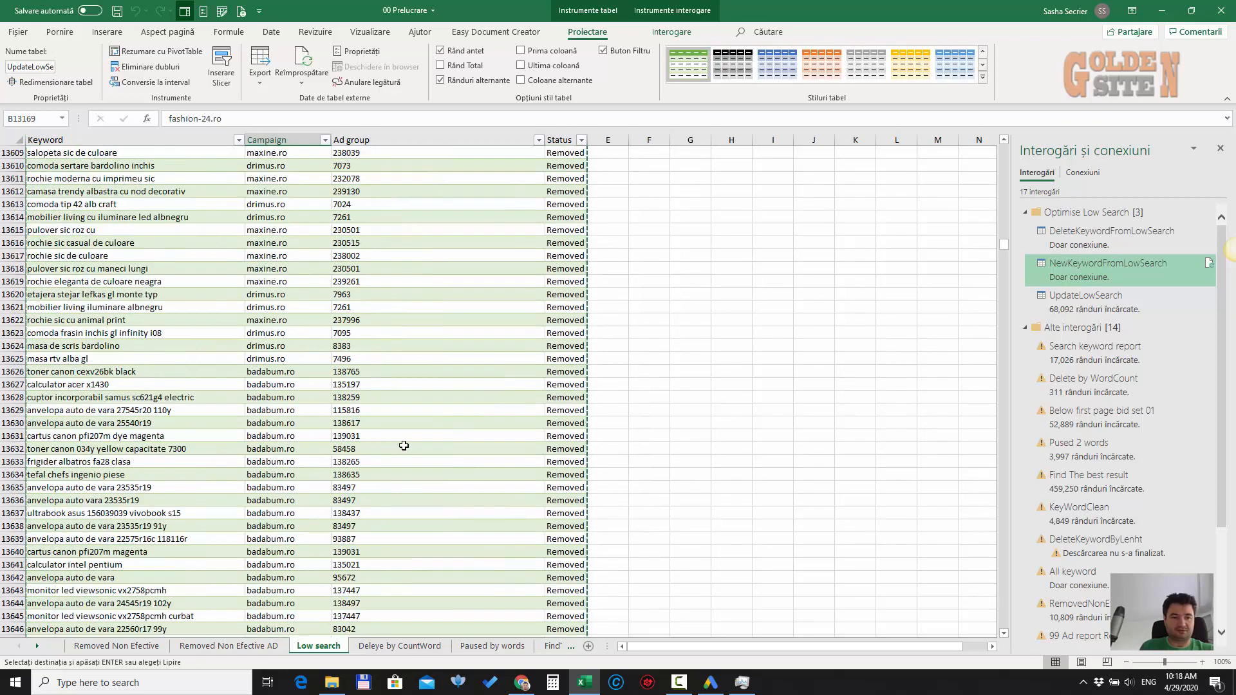
{"action": "scroll", "coordinate": [450, 429], "scroll_direction": "down", "scroll_amount": 20}
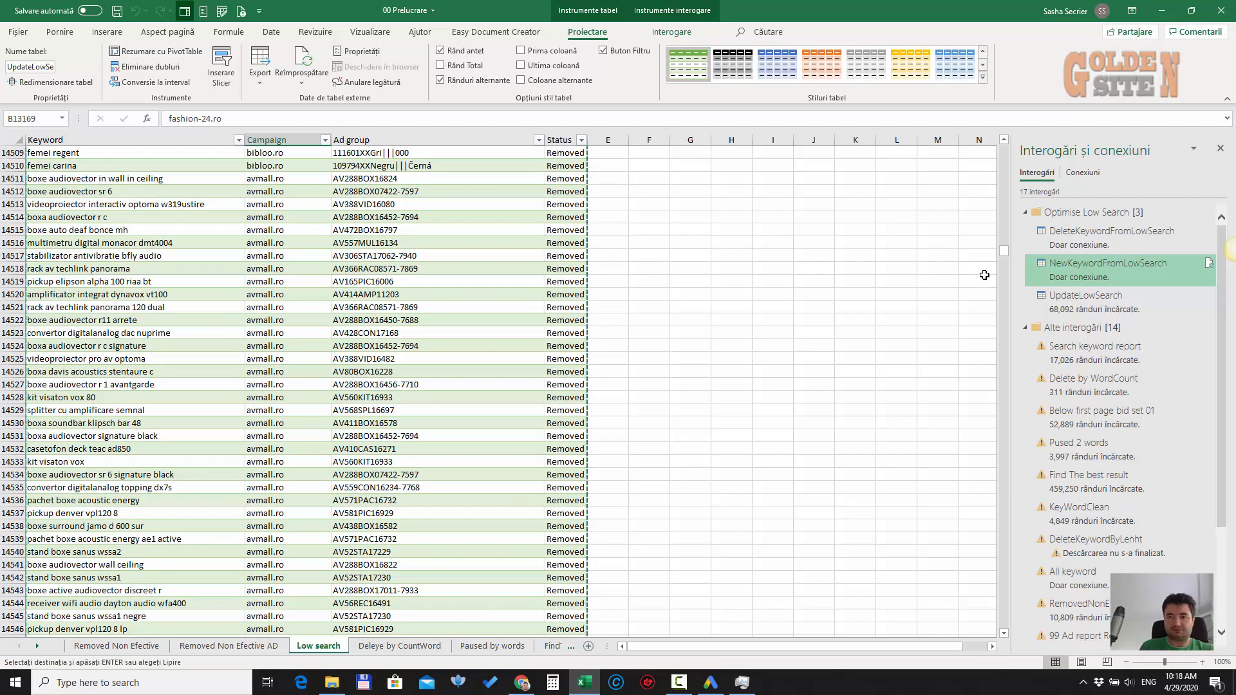
{"action": "left_click_drag", "start_coordinate": [1005, 249], "coordinate": [994, 393]}
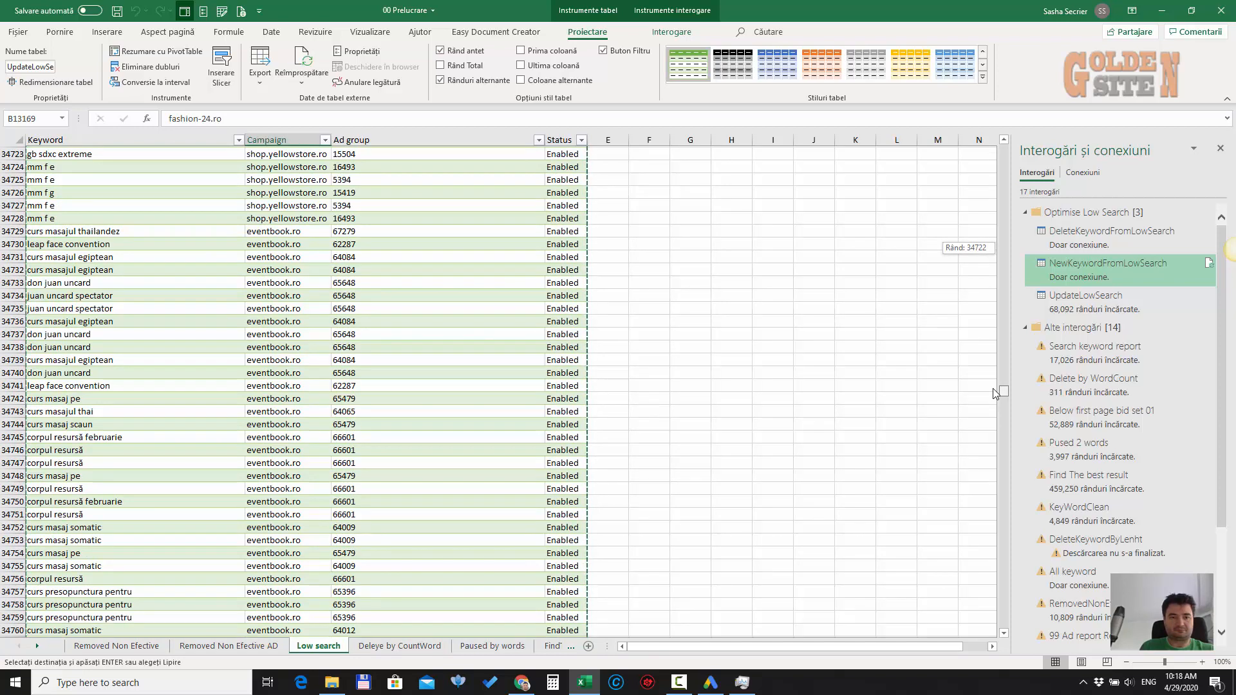
{"action": "left_click_drag", "start_coordinate": [995, 393], "coordinate": [993, 391]}
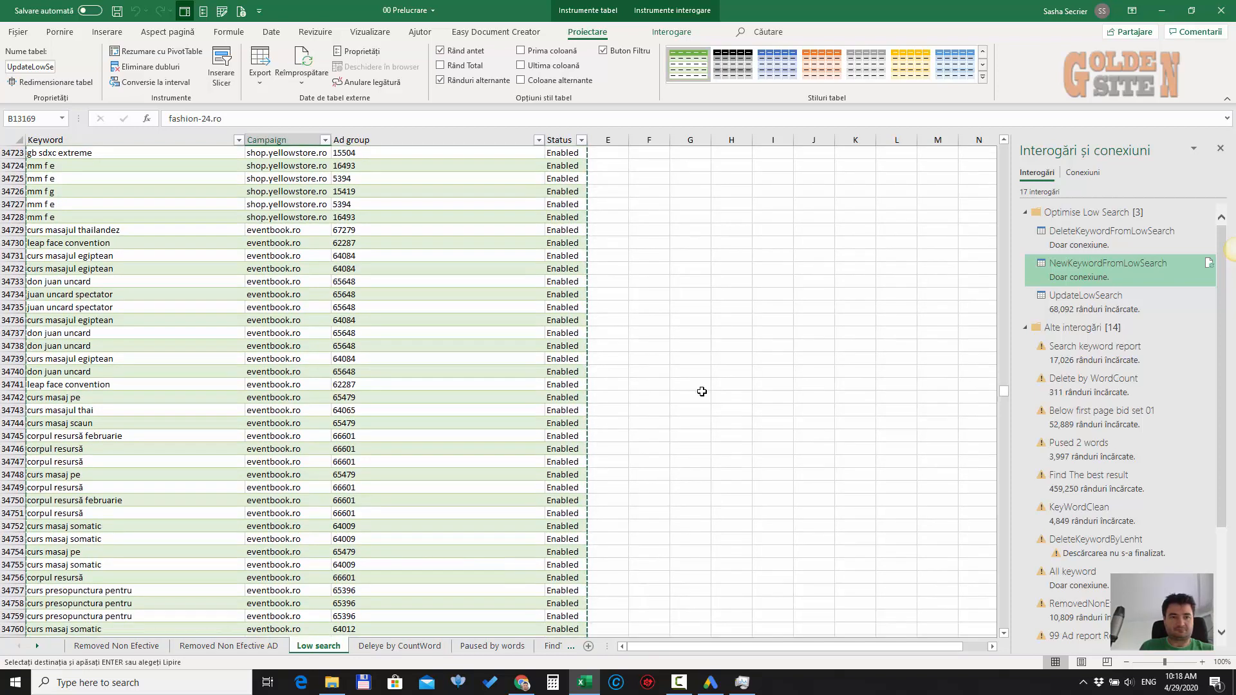
{"action": "scroll", "coordinate": [539, 412], "scroll_direction": "up", "scroll_amount": 7}
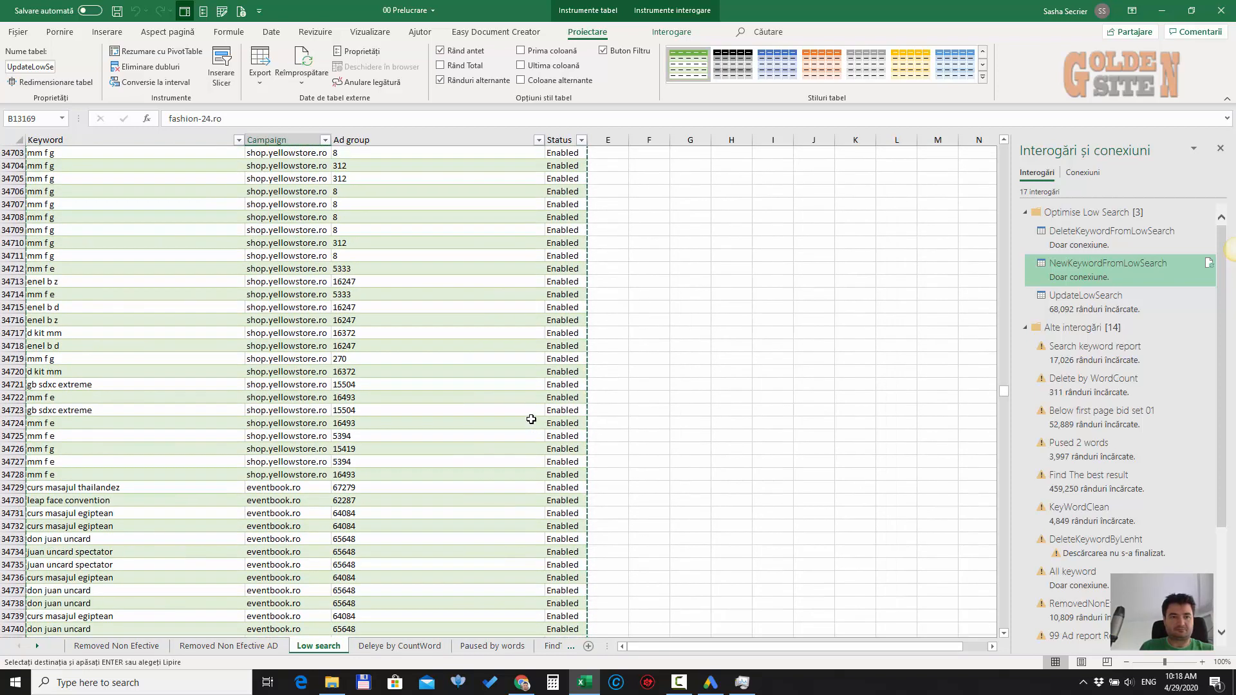
{"action": "scroll", "coordinate": [531, 419], "scroll_direction": "up", "scroll_amount": 3}
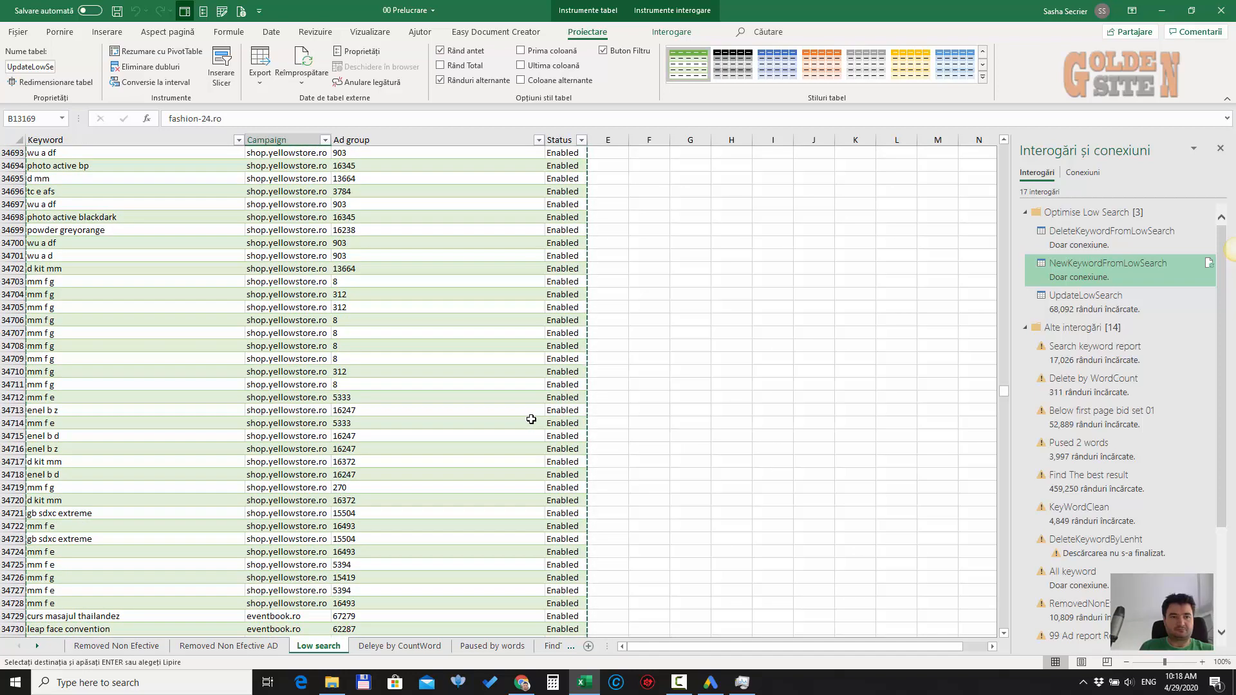
{"action": "scroll", "coordinate": [531, 420], "scroll_direction": "up", "scroll_amount": 3}
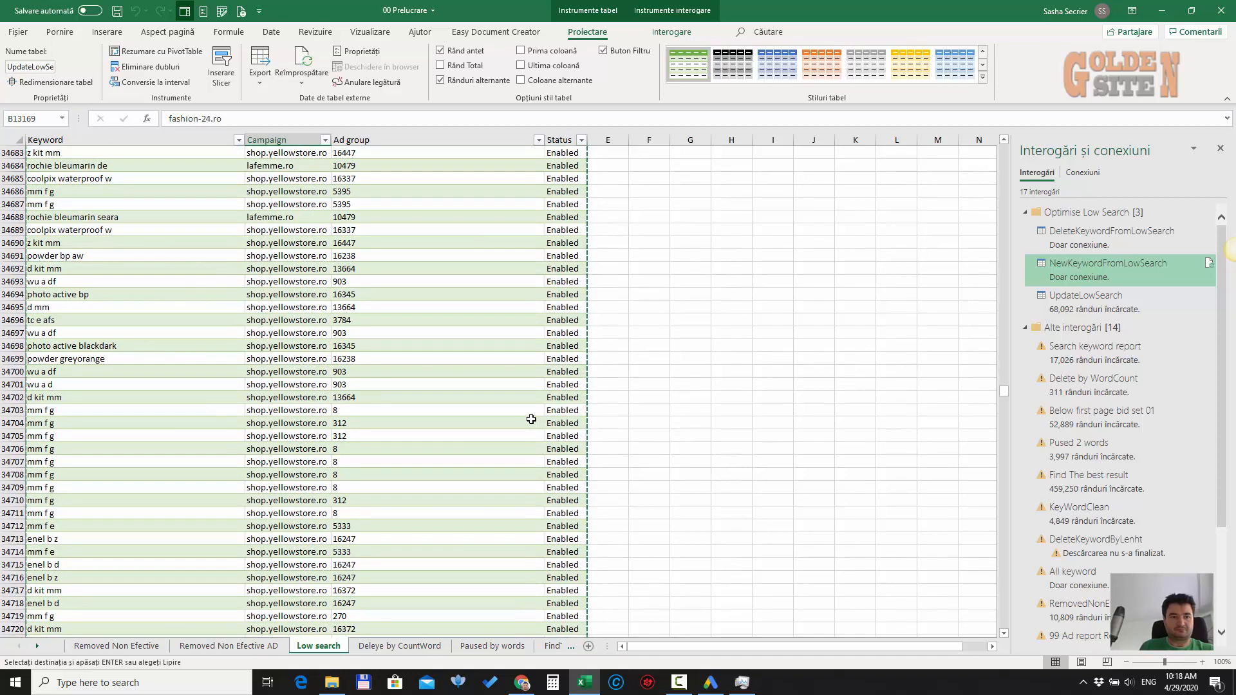
{"action": "scroll", "coordinate": [531, 419], "scroll_direction": "up", "scroll_amount": 3}
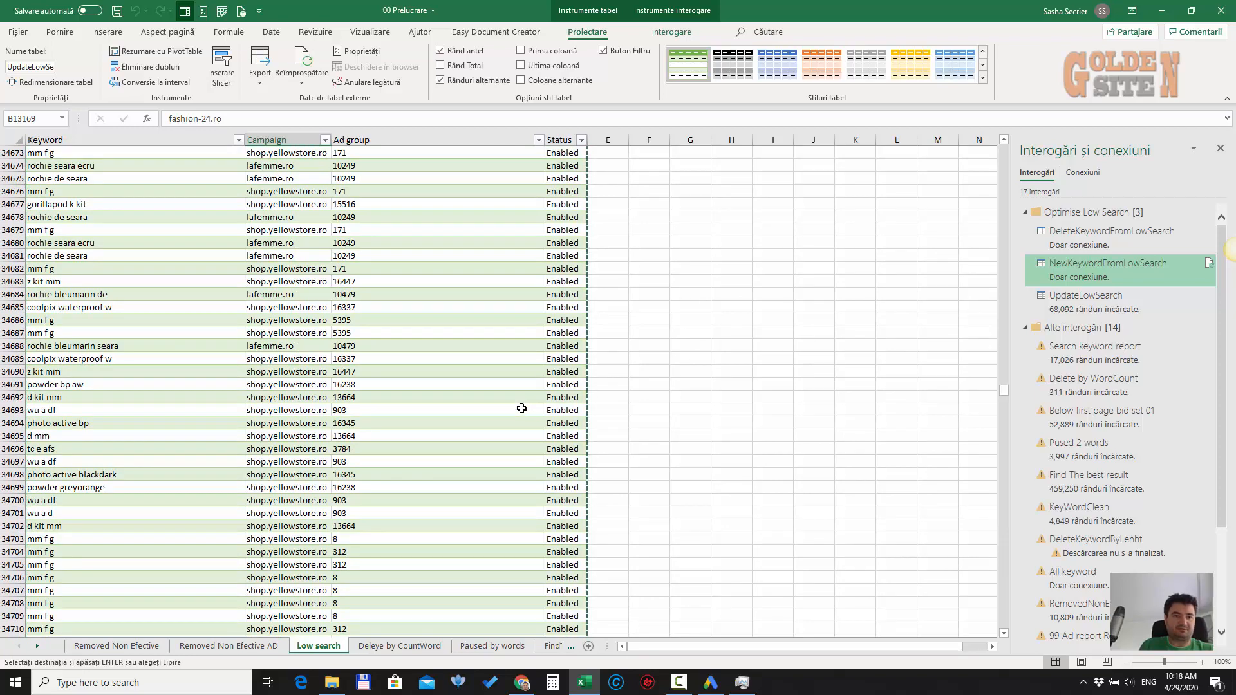
Return to Google Ads Editor and review the import's errors and warnings down to the last entry
{"action": "left_click", "coordinate": [710, 683]}
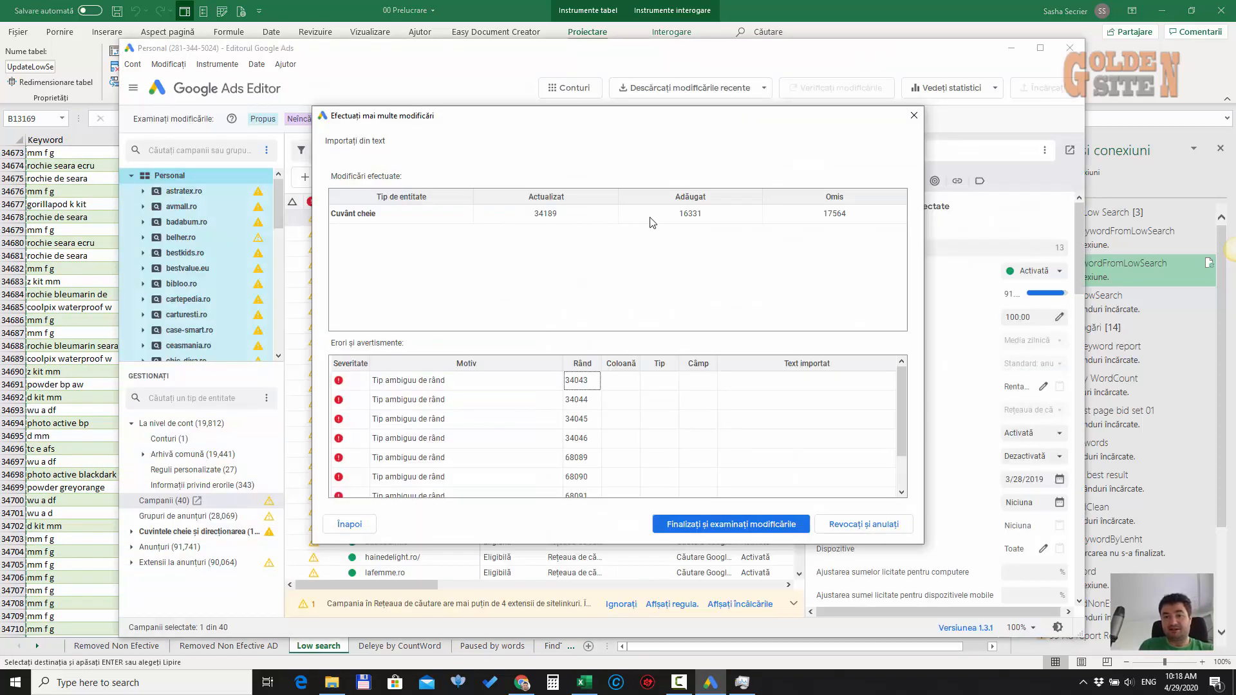
{"action": "scroll", "coordinate": [619, 396], "scroll_direction": "down", "scroll_amount": 1}
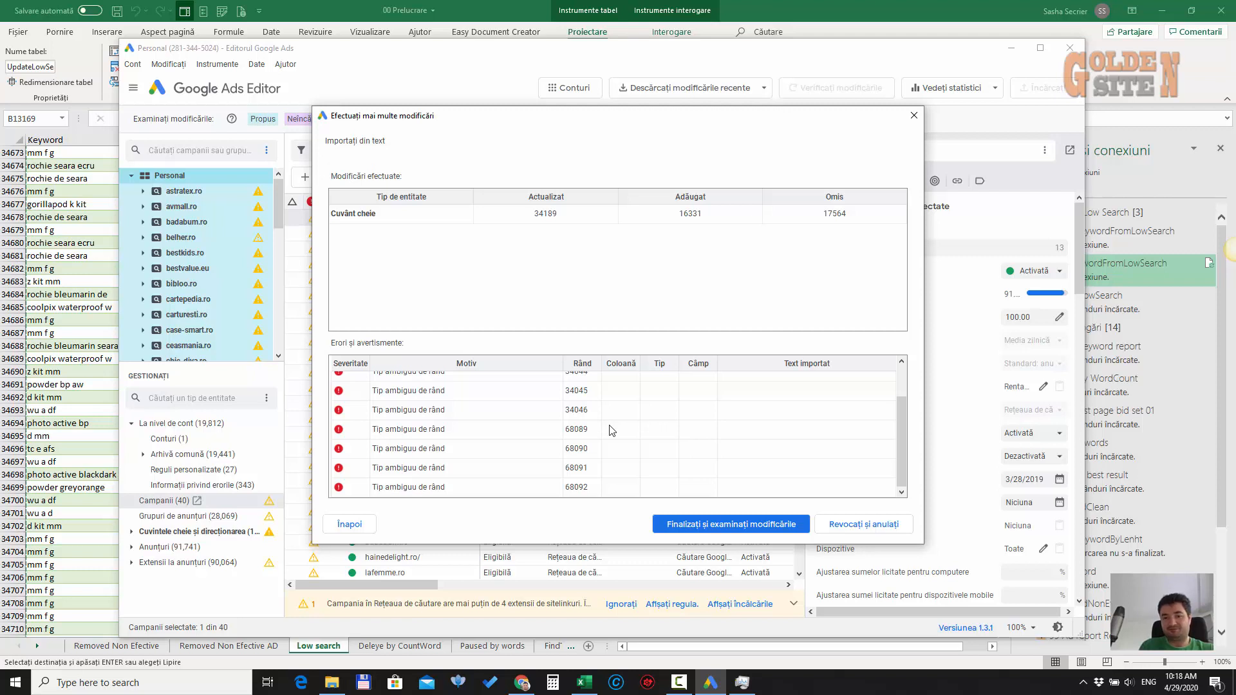
{"action": "scroll", "coordinate": [611, 430], "scroll_direction": "up", "scroll_amount": 1}
{"action": "scroll", "coordinate": [611, 431], "scroll_direction": "down", "scroll_amount": 1}
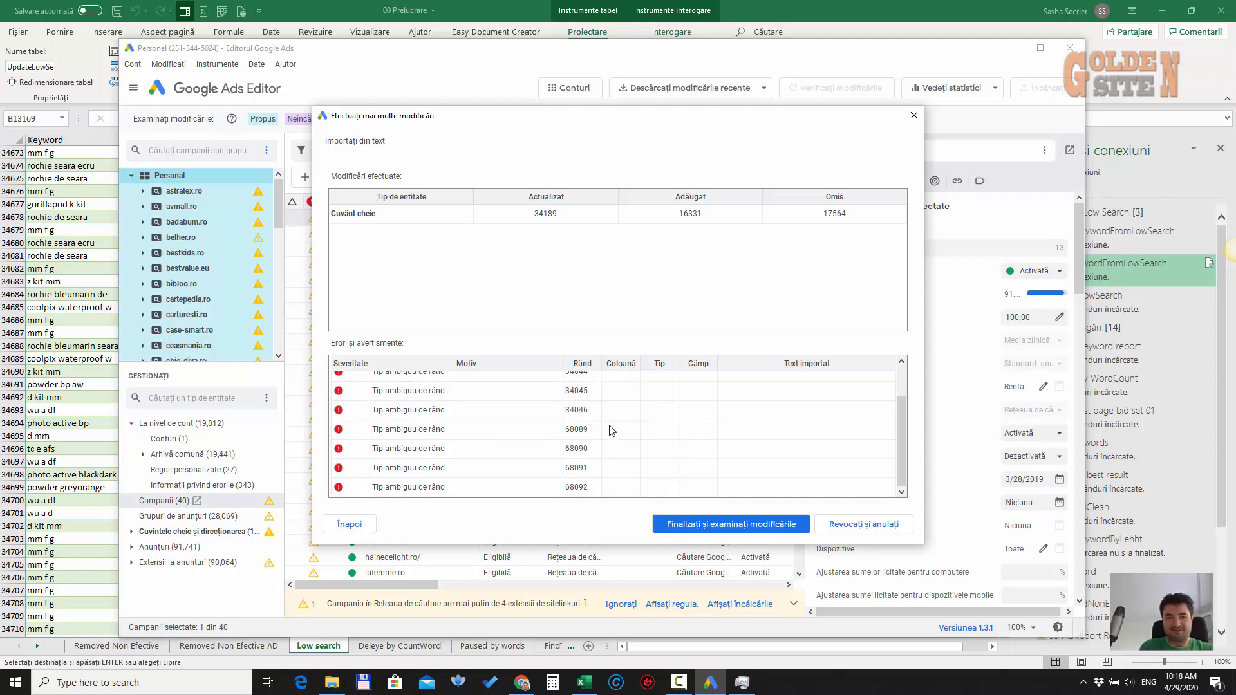
Finish the keyword import from the error review and keep all of the proposed changes
{"action": "scroll", "coordinate": [612, 430], "scroll_direction": "up", "scroll_amount": 1}
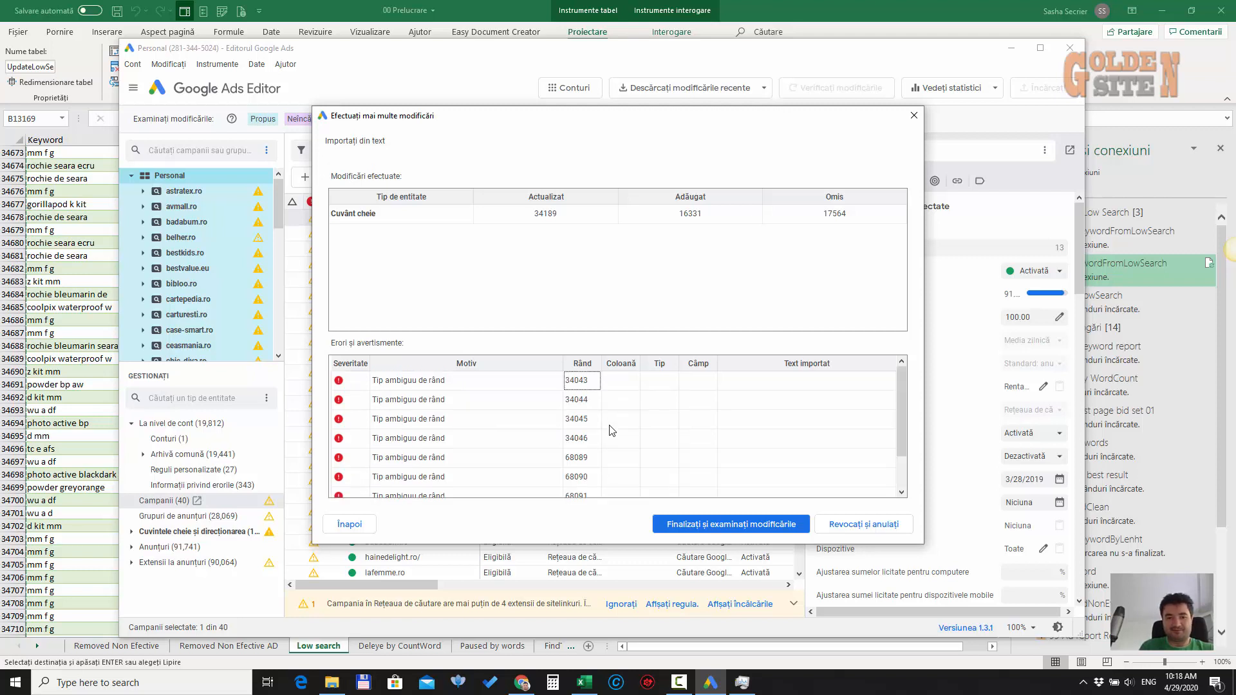
{"action": "left_click", "coordinate": [712, 524]}
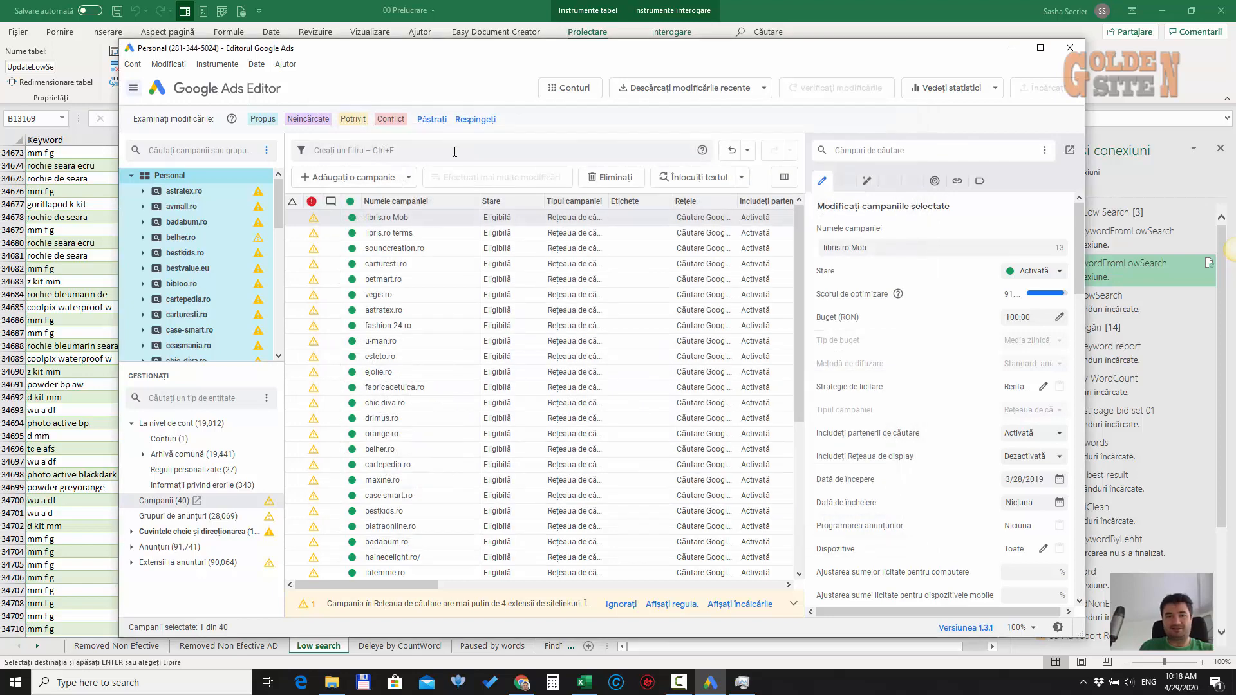
{"action": "left_click", "coordinate": [431, 119]}
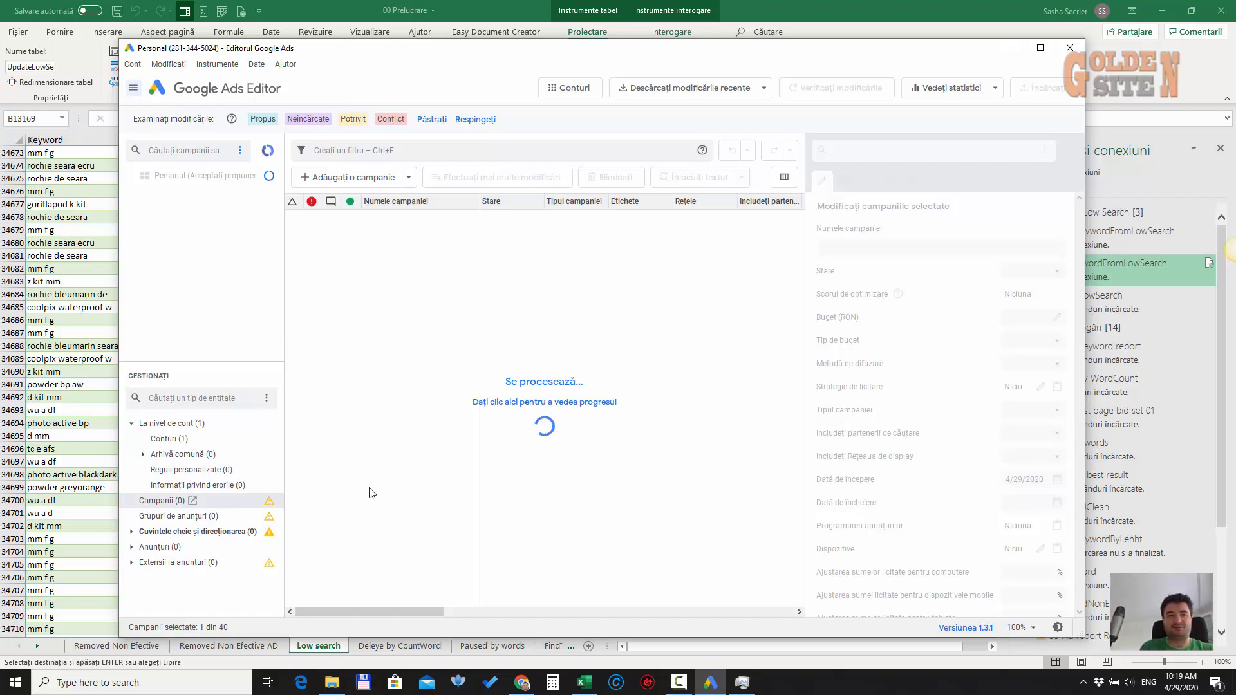
Switch to Excel and save the 00 Prelucrare workbook with the loaded Low search table
{"action": "left_click", "coordinate": [70, 266]}
{"action": "left_click", "coordinate": [350, 358]}
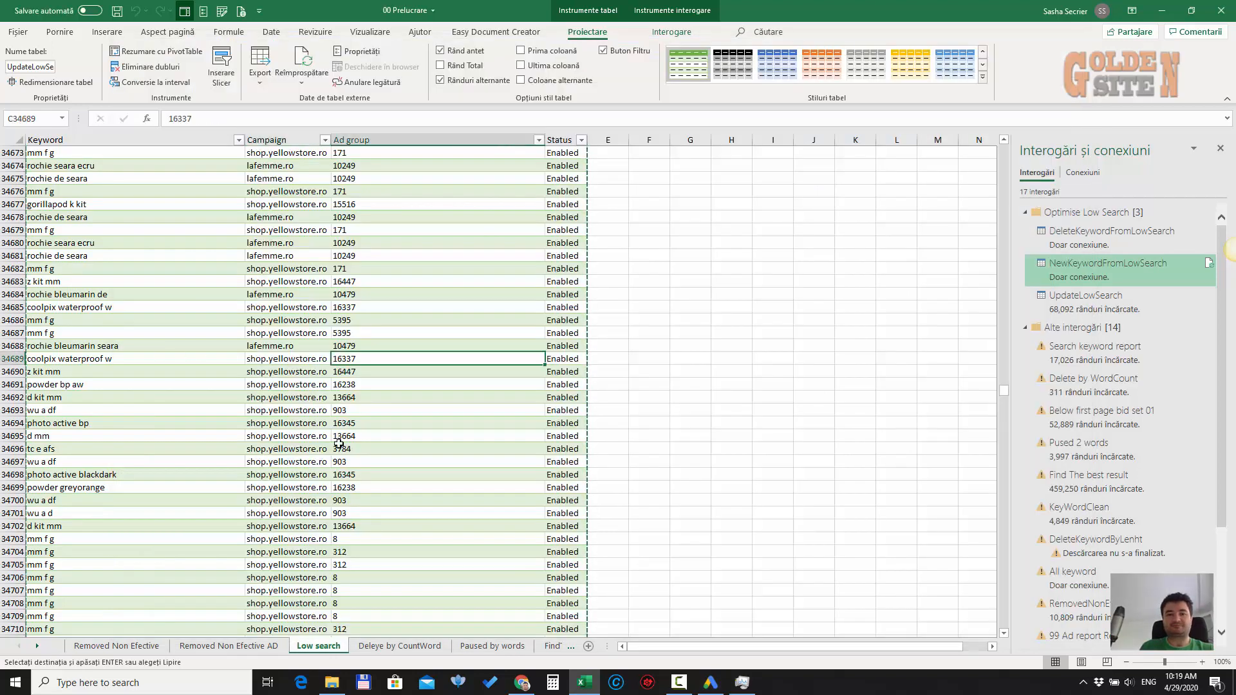
{"action": "scroll", "coordinate": [414, 471], "scroll_direction": "up", "scroll_amount": 20}
{"action": "left_click_drag", "start_coordinate": [999, 391], "coordinate": [995, 157]}
{"action": "left_click", "coordinate": [228, 346]}
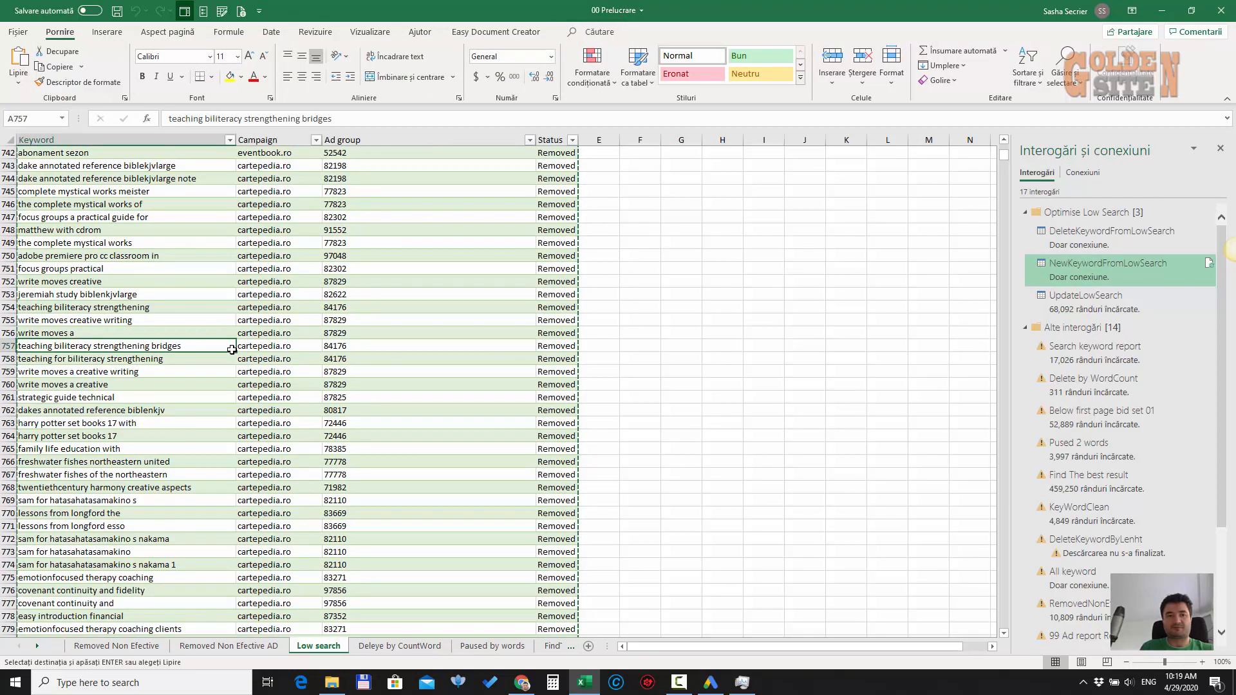
{"action": "left_click", "coordinate": [328, 358]}
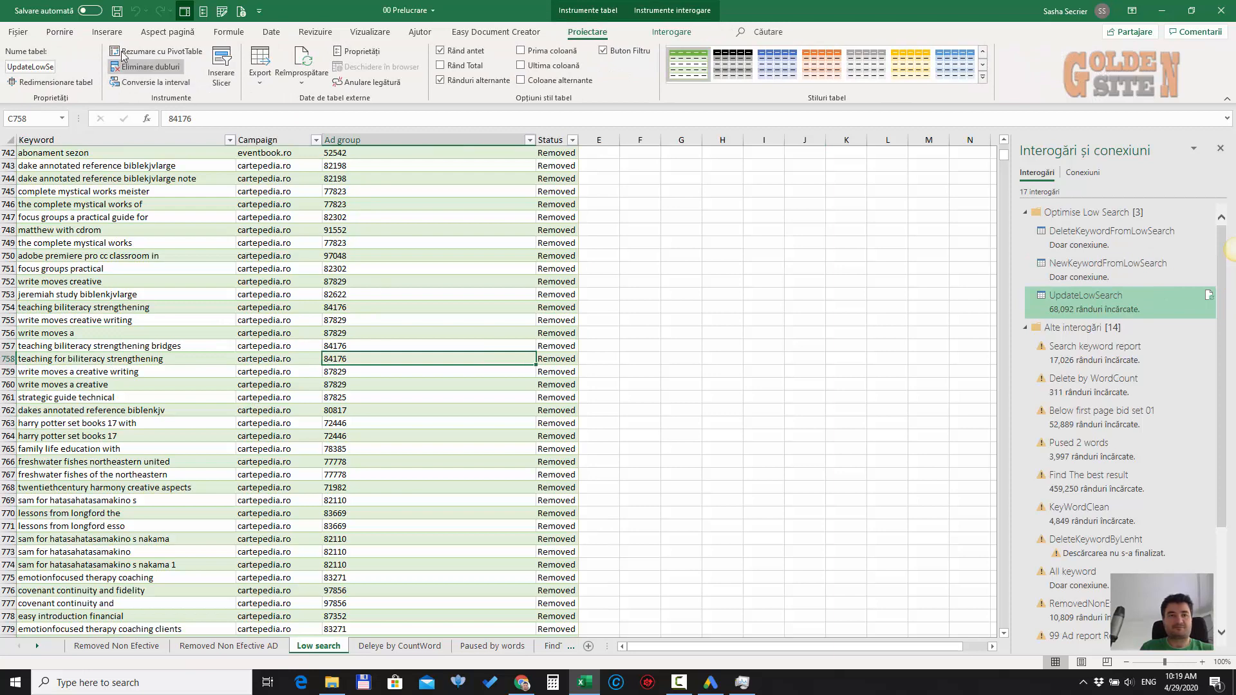
{"action": "left_click", "coordinate": [117, 11]}
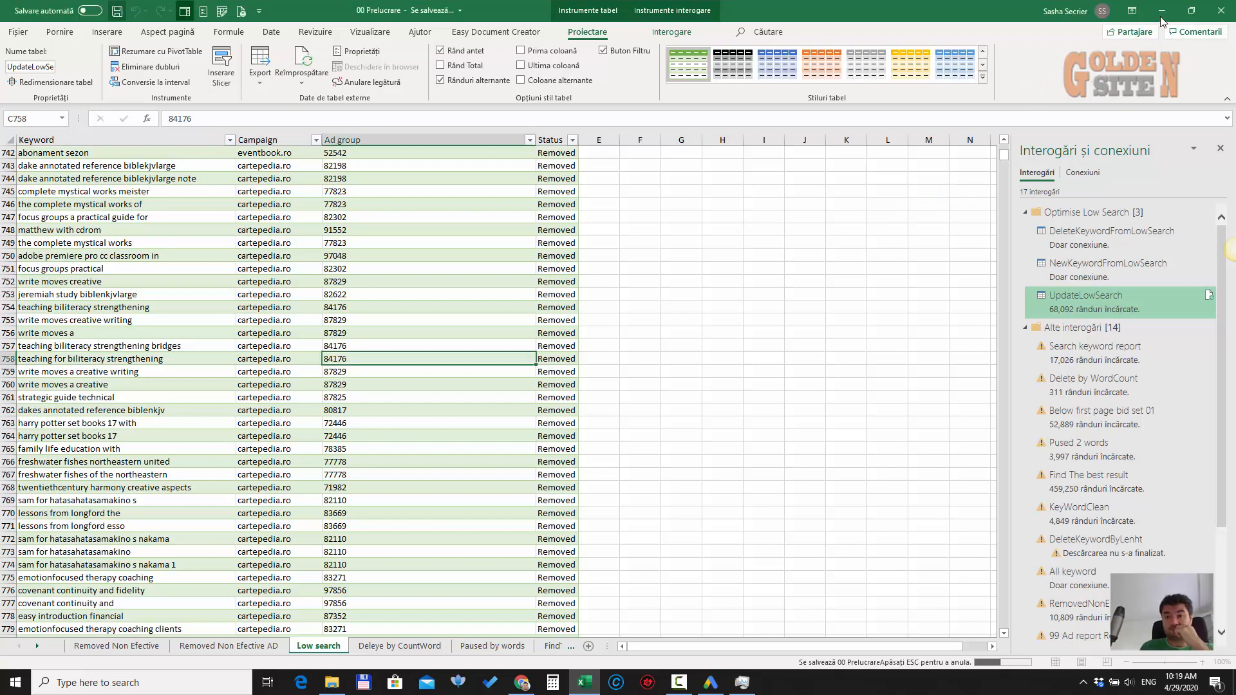
{"action": "left_click", "coordinate": [680, 682]}
{"action": "left_click", "coordinate": [680, 682]}
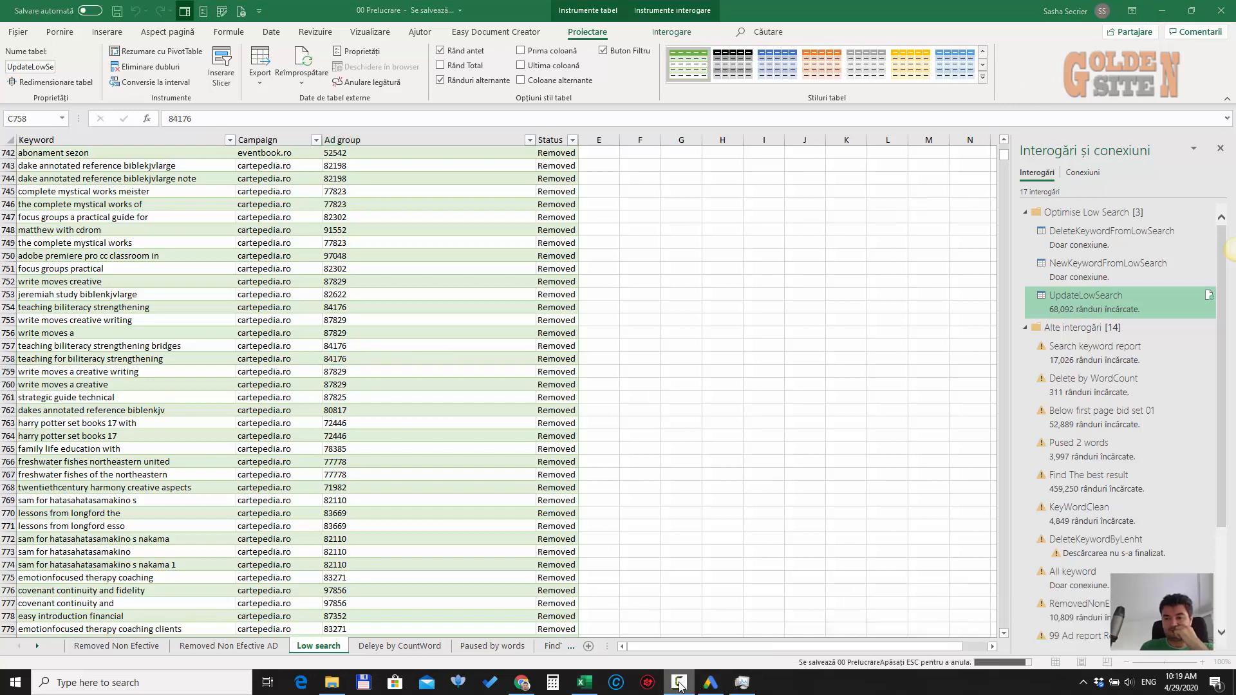
Return to Google Ads Editor, list the account's keywords sorted by change status, and review the newly added ones
{"action": "left_click", "coordinate": [710, 682]}
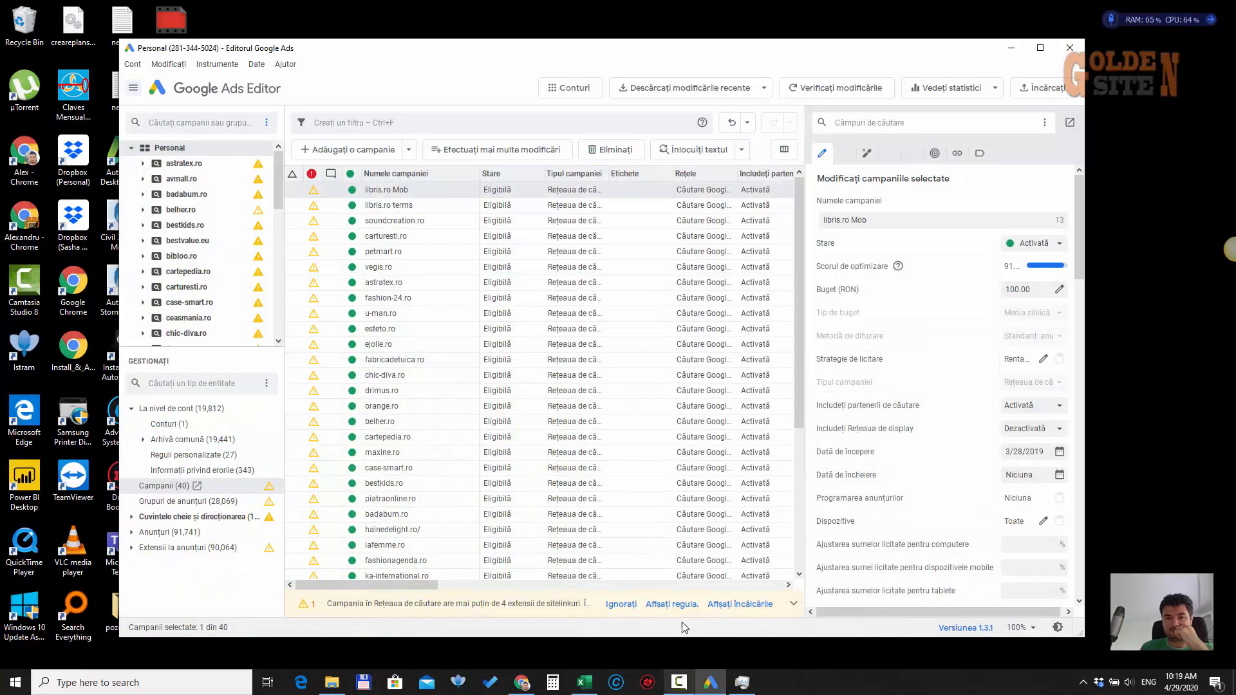
{"action": "left_click", "coordinate": [477, 374]}
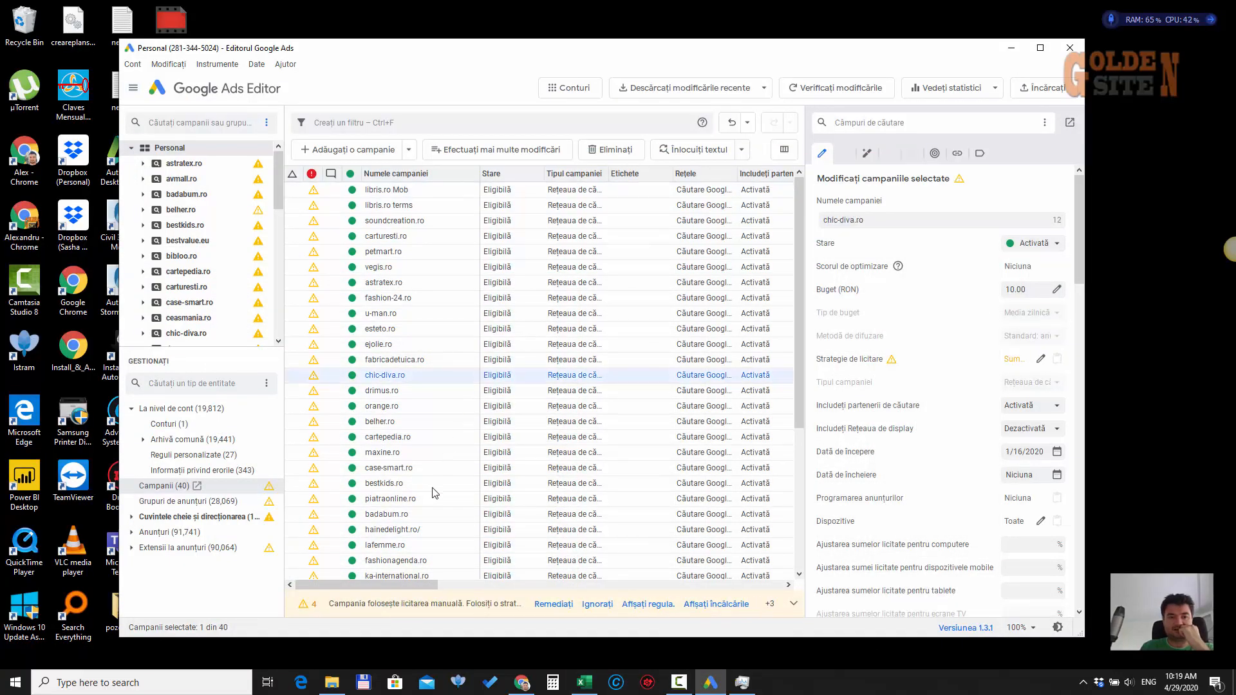
{"action": "scroll", "coordinate": [433, 493], "scroll_direction": "down", "scroll_amount": 5}
{"action": "left_click", "coordinate": [201, 518]}
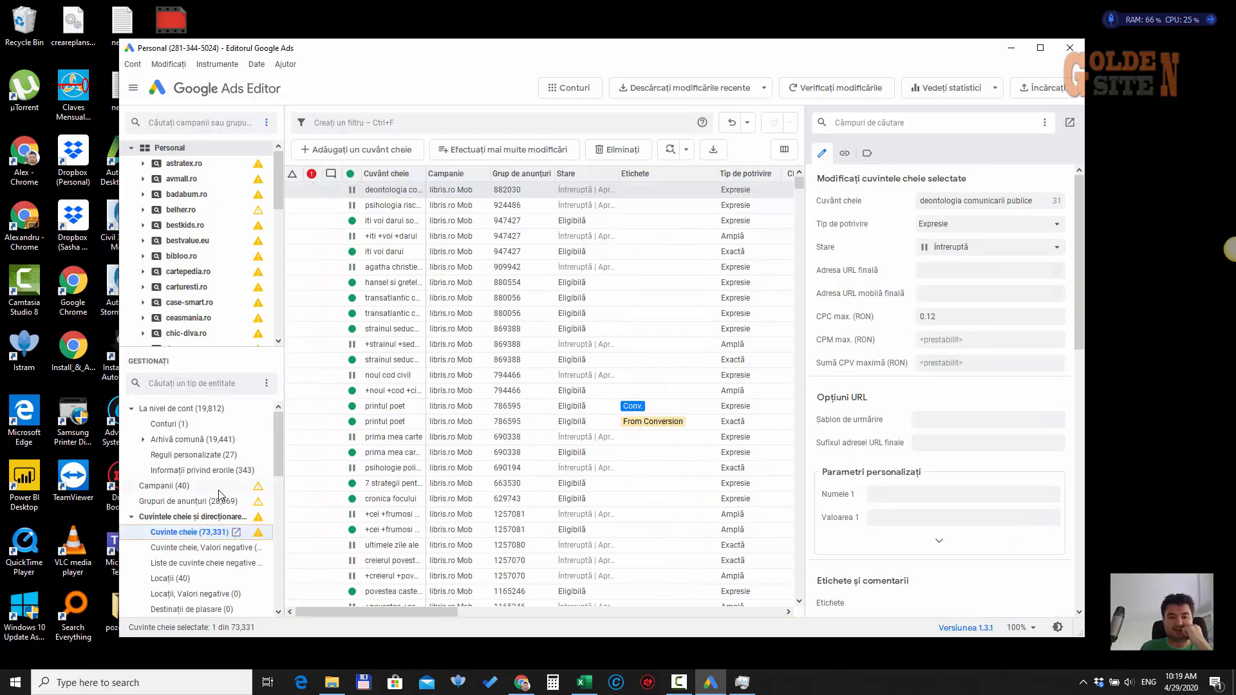
{"action": "left_click", "coordinate": [295, 176]}
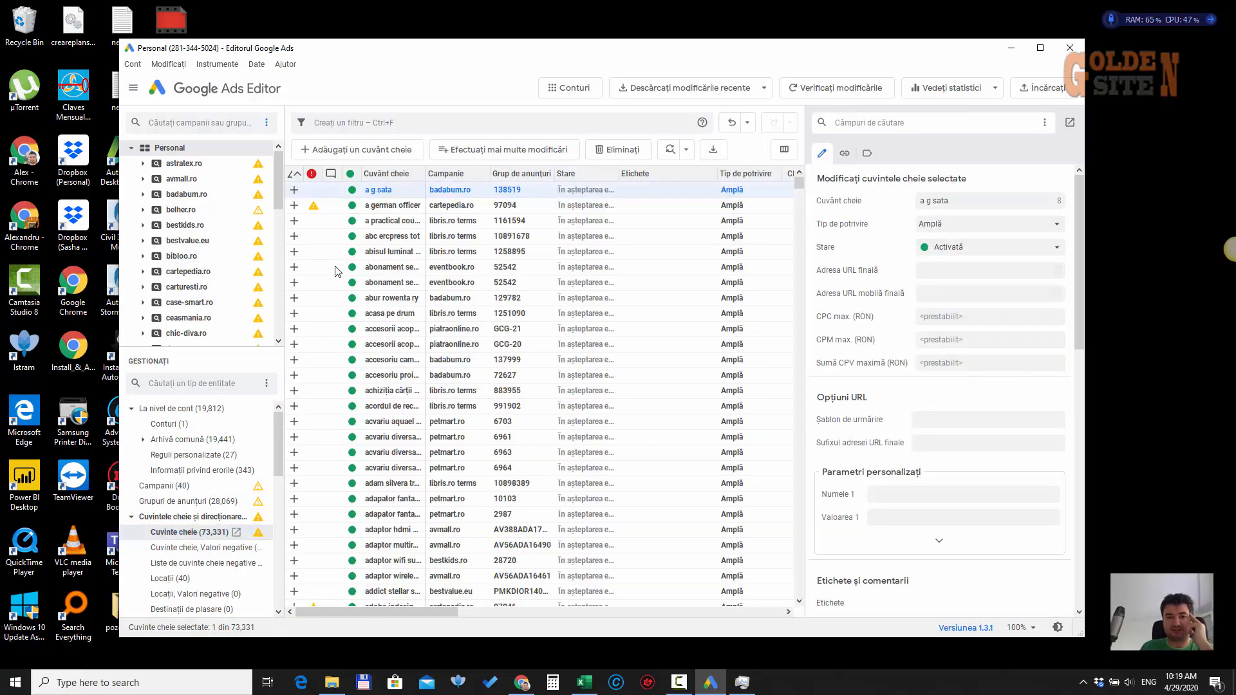
{"action": "scroll", "coordinate": [338, 257], "scroll_direction": "down", "scroll_amount": 10}
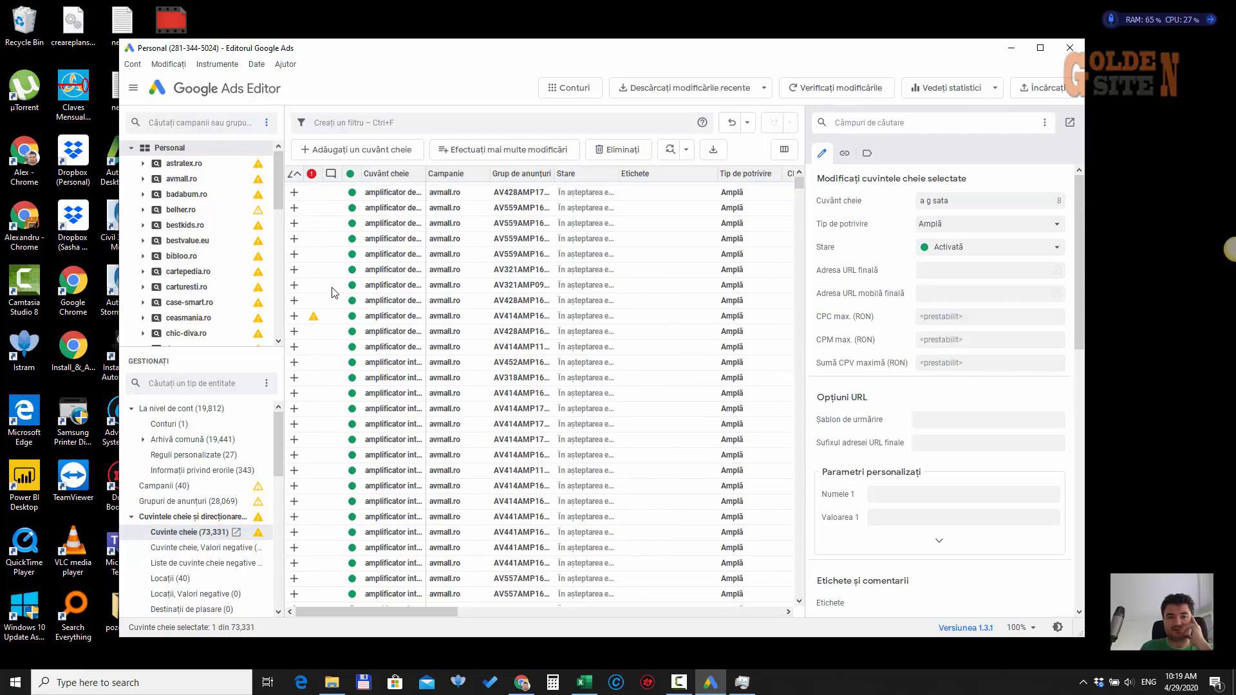
{"action": "scroll", "coordinate": [331, 293], "scroll_direction": "down", "scroll_amount": 10}
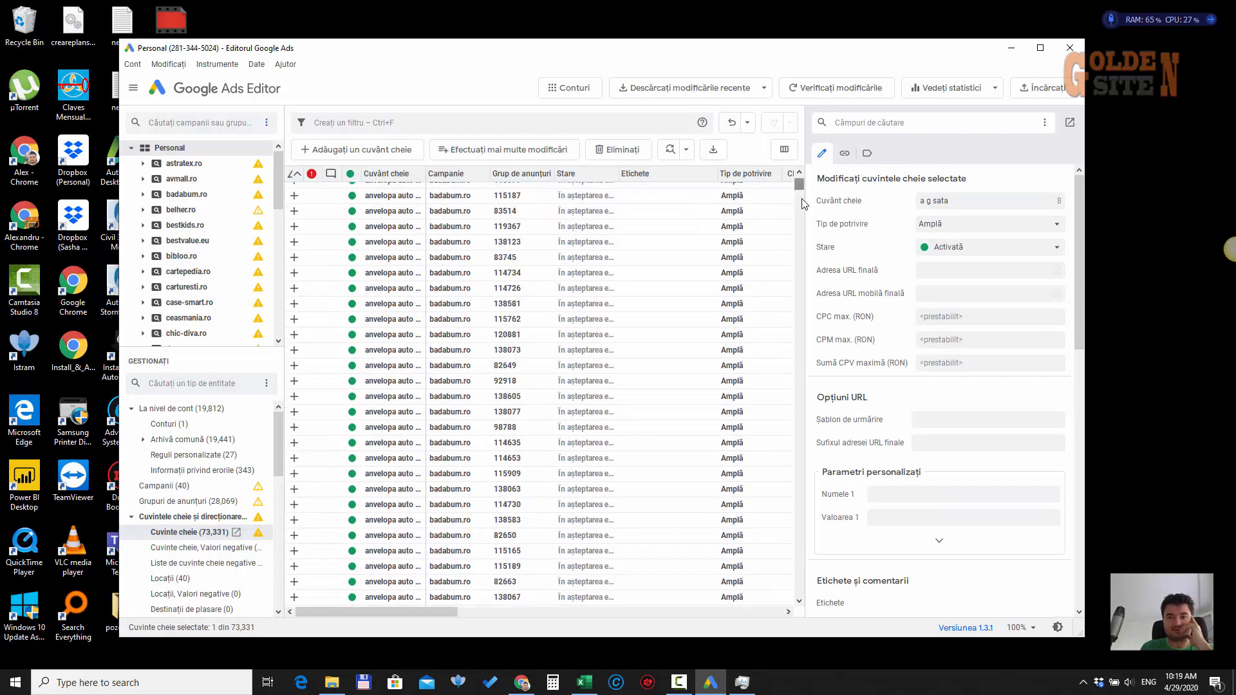
{"action": "left_click_drag", "start_coordinate": [799, 186], "coordinate": [798, 507]}
Upload the pending keyword changes of the selected campaigns to Google Ads
{"action": "left_click", "coordinate": [1042, 87]}
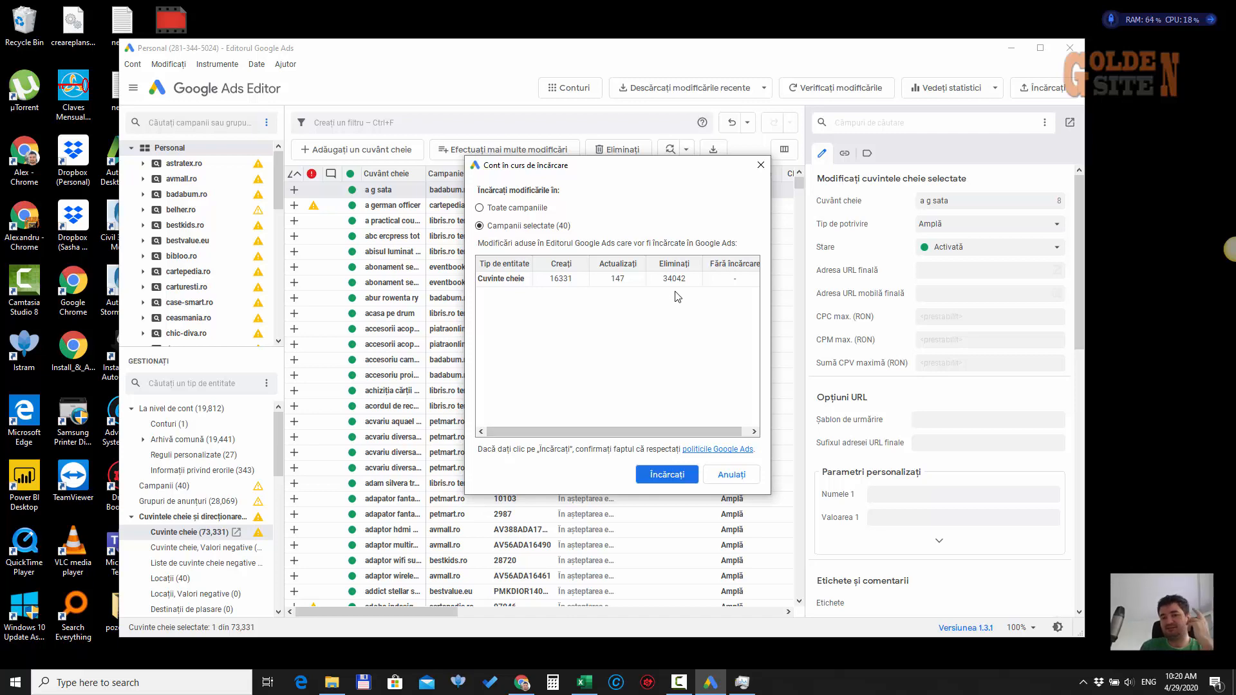
{"action": "left_click", "coordinate": [664, 478]}
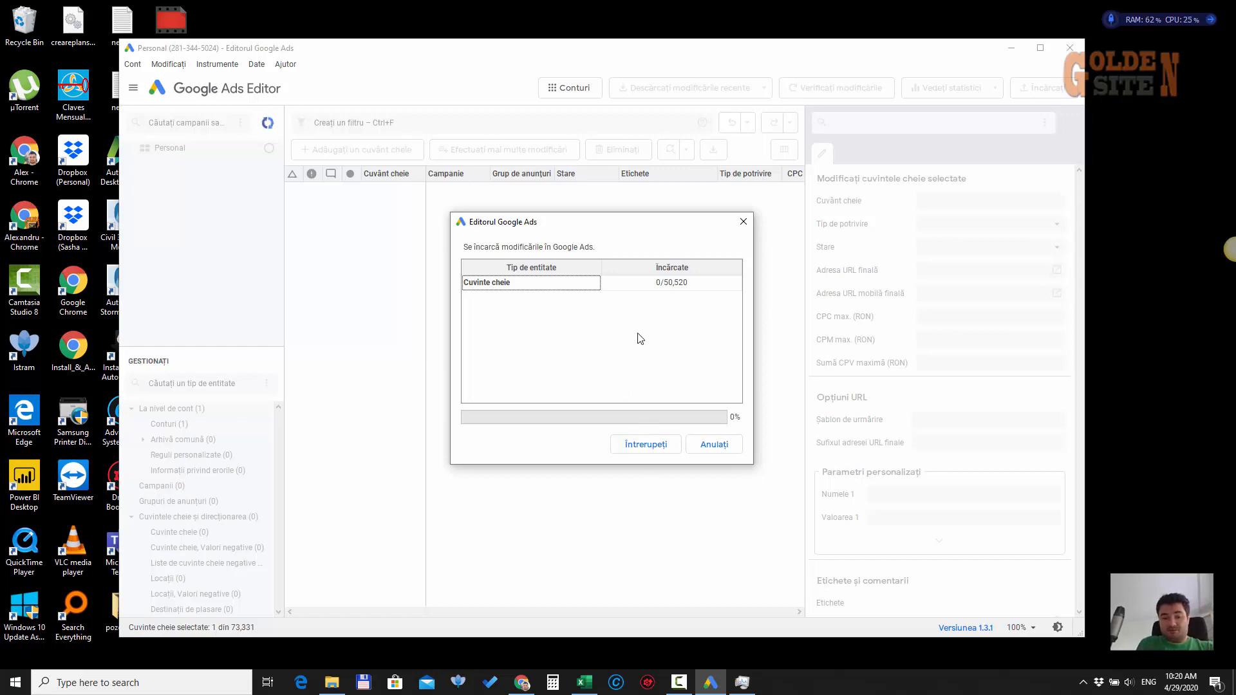
{"action": "left_click", "coordinate": [680, 692]}
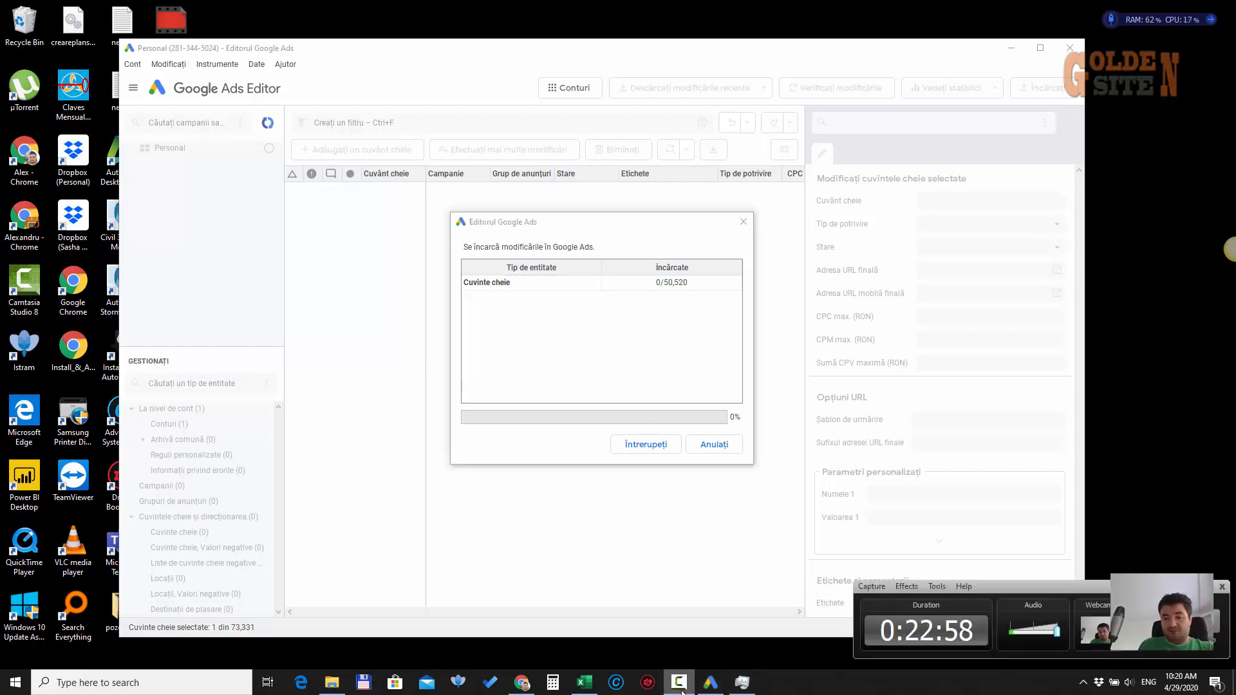